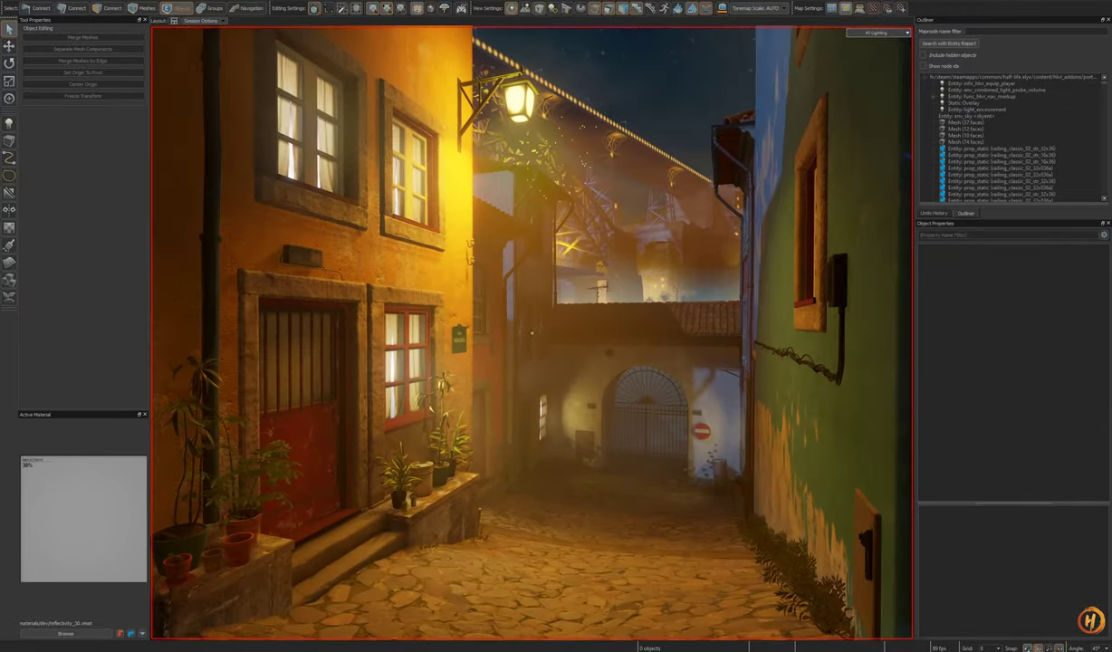
middle_drag(532, 333, 509, 297)
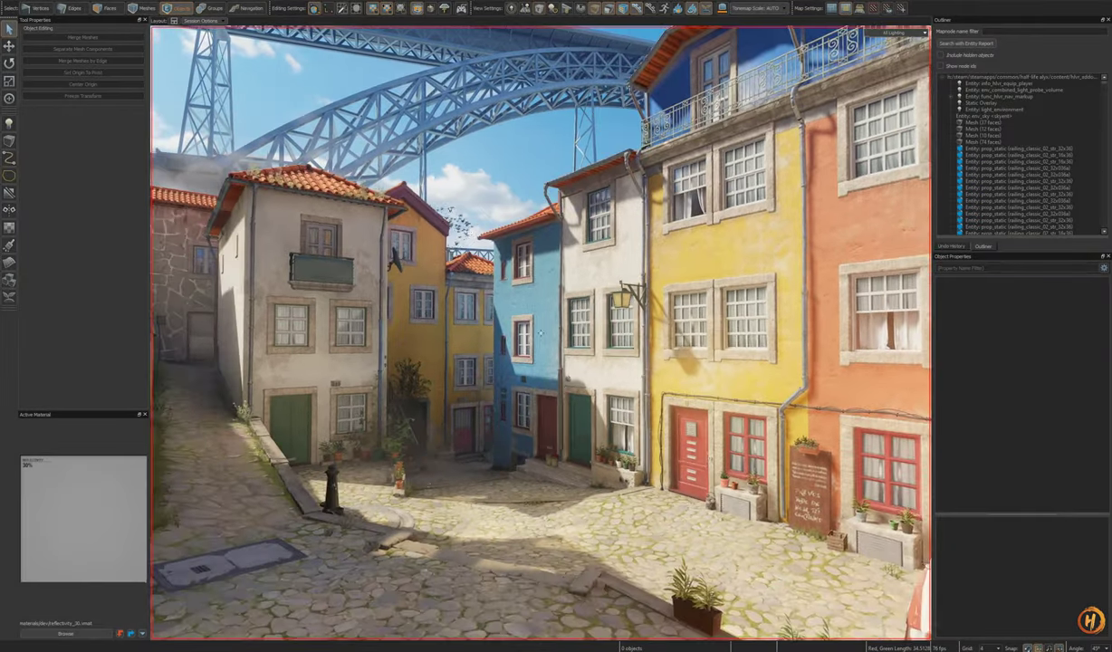
Step: Show the helper entities in the daytime street map and locate the sun, sky and fog entities beside the stone wall
right_drag(541, 333, 540, 333)
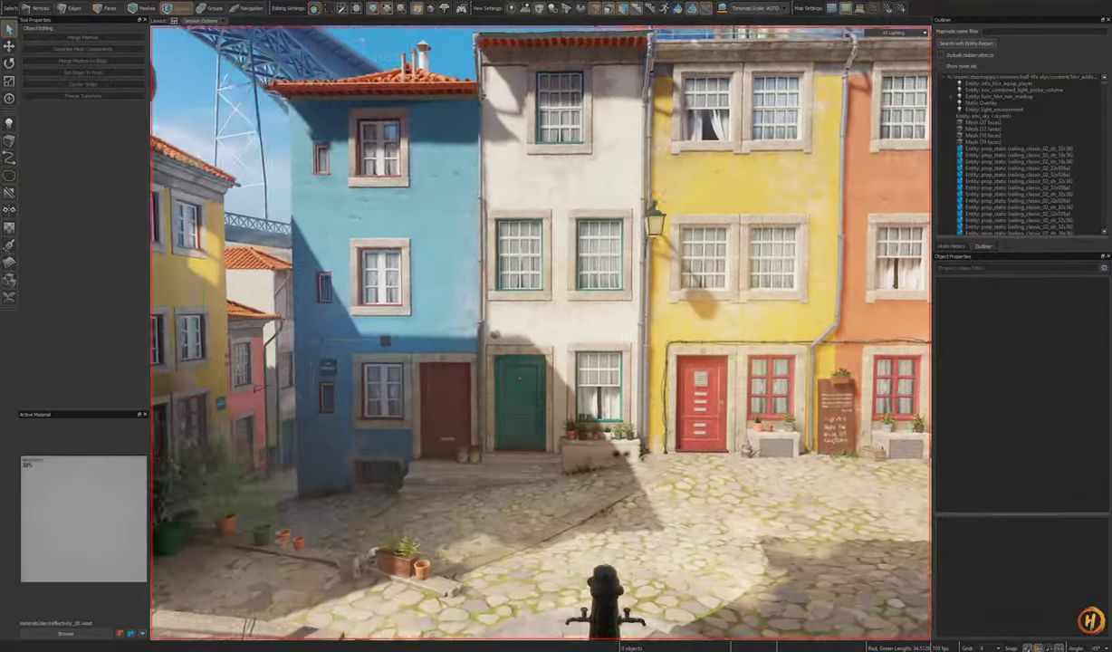
right_drag(587, 442, 541, 334)
key(o)
key(w)
key(s)
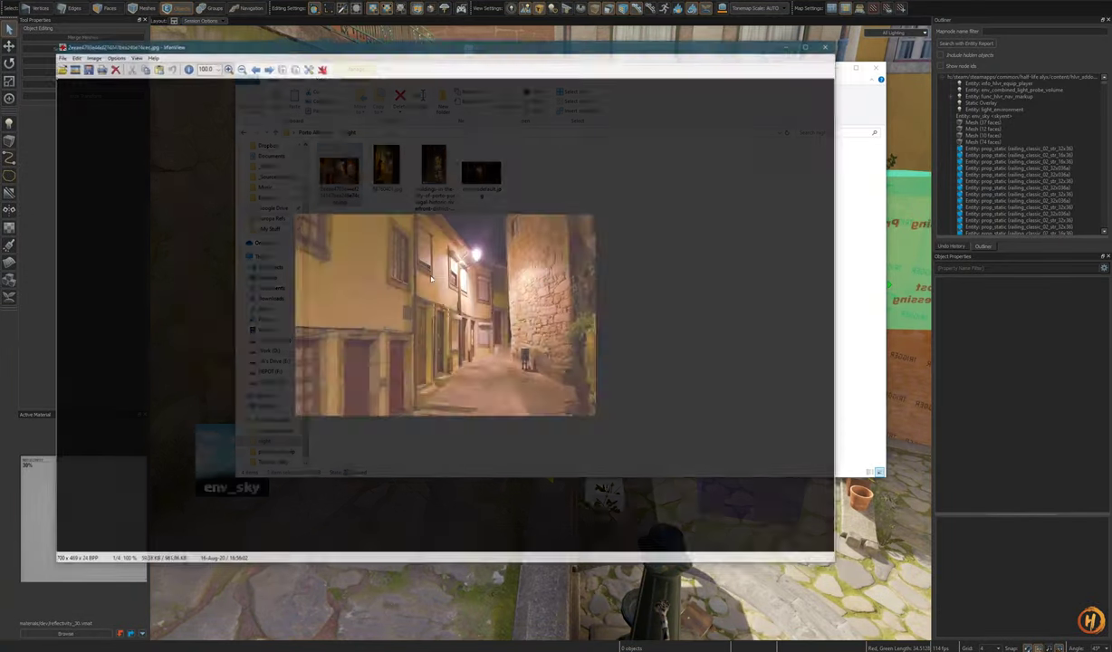
Step: Look through the night-time alley reference photos in IrfanView and return to the map editor
ctrl+scroll(472, 360, up, 6)
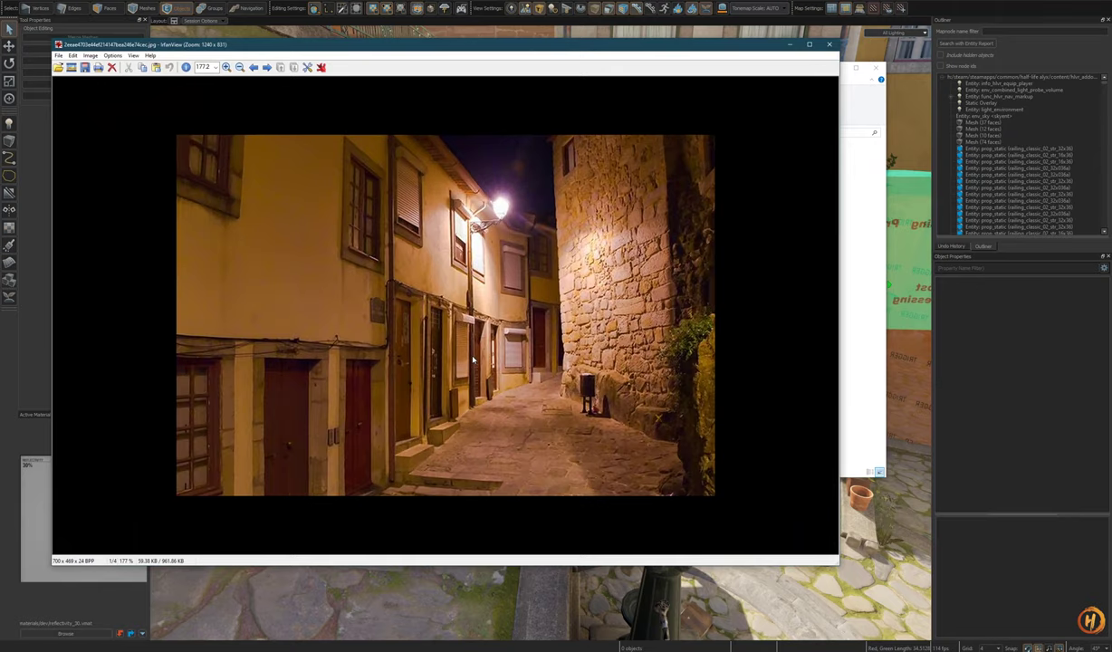
key(Right)
ctrl+scroll(472, 360, up, 3)
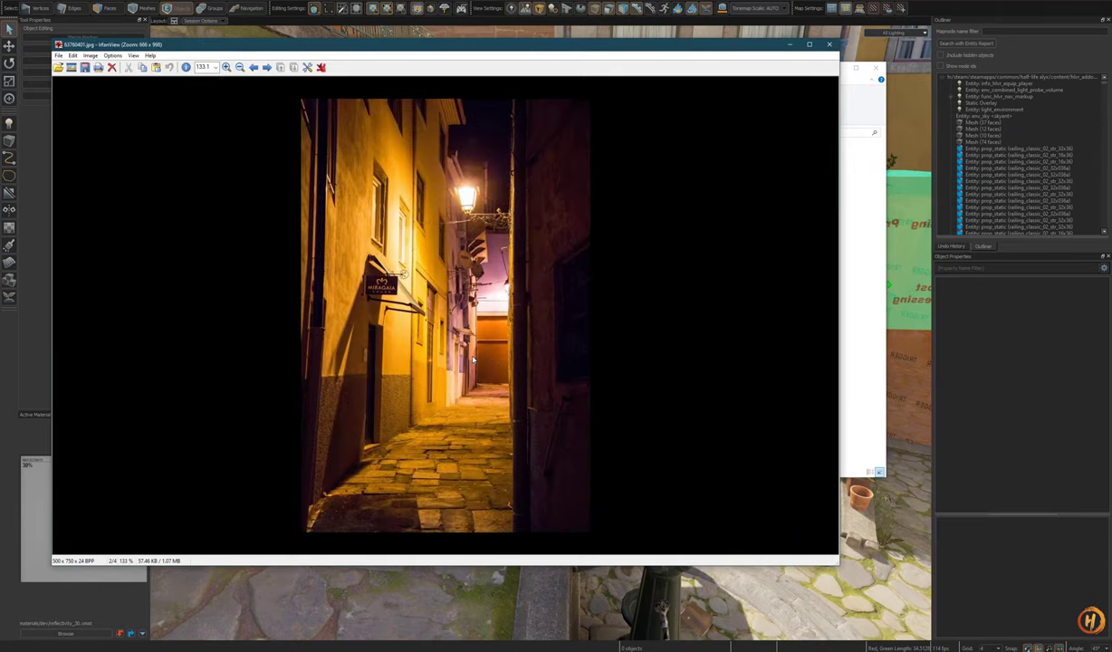
key(space)
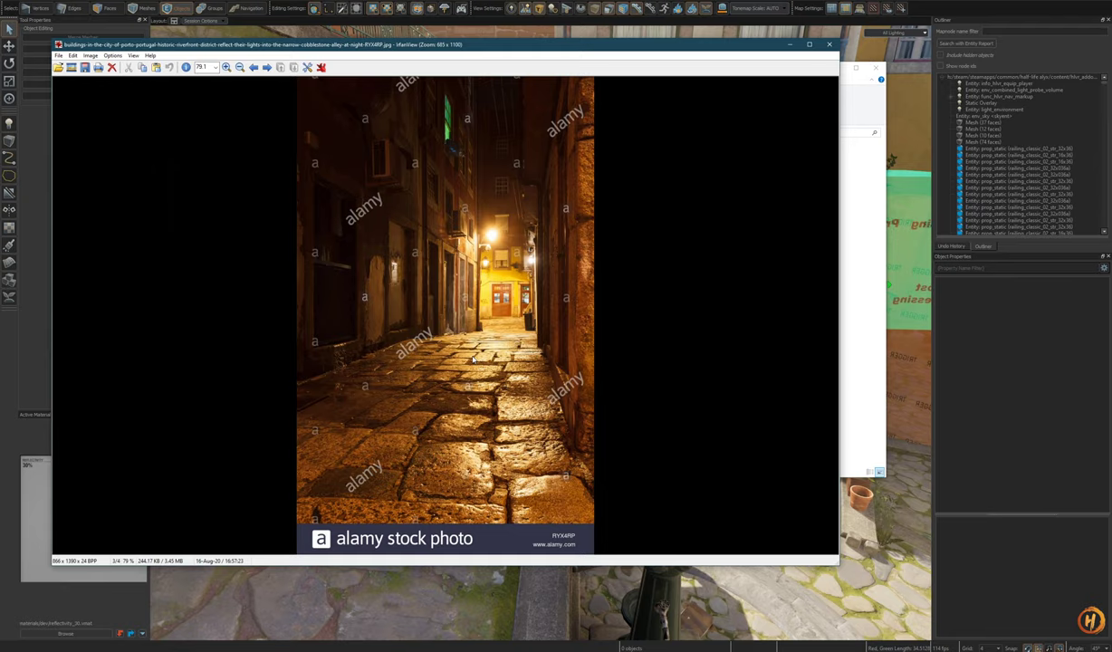
key(space)
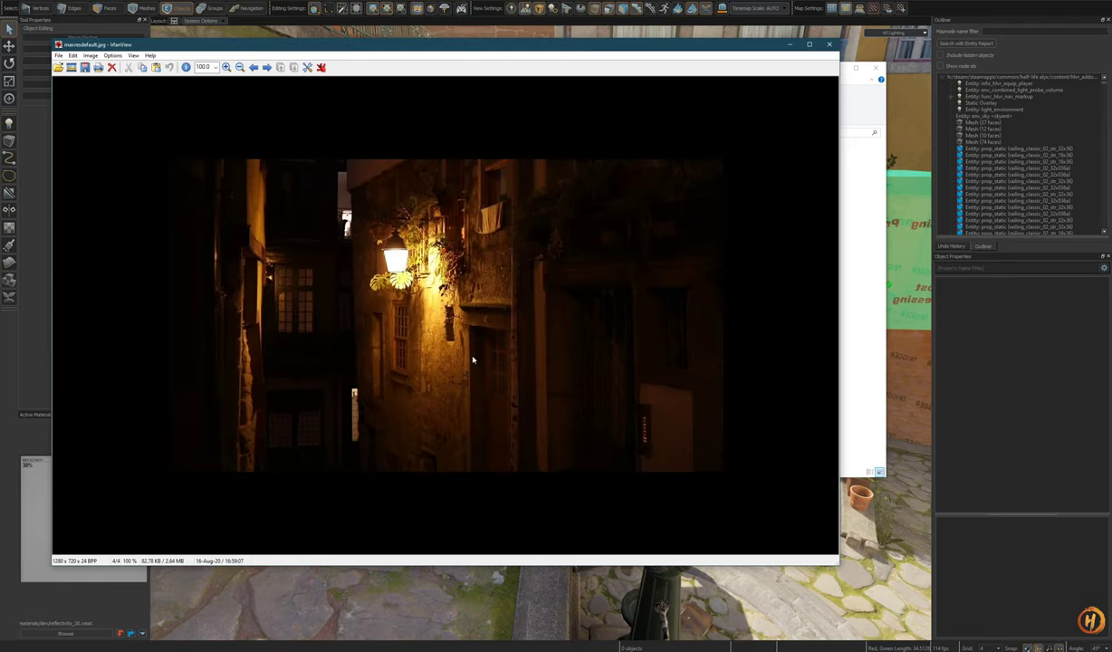
key(BackSpace)
key(alt+Tab)
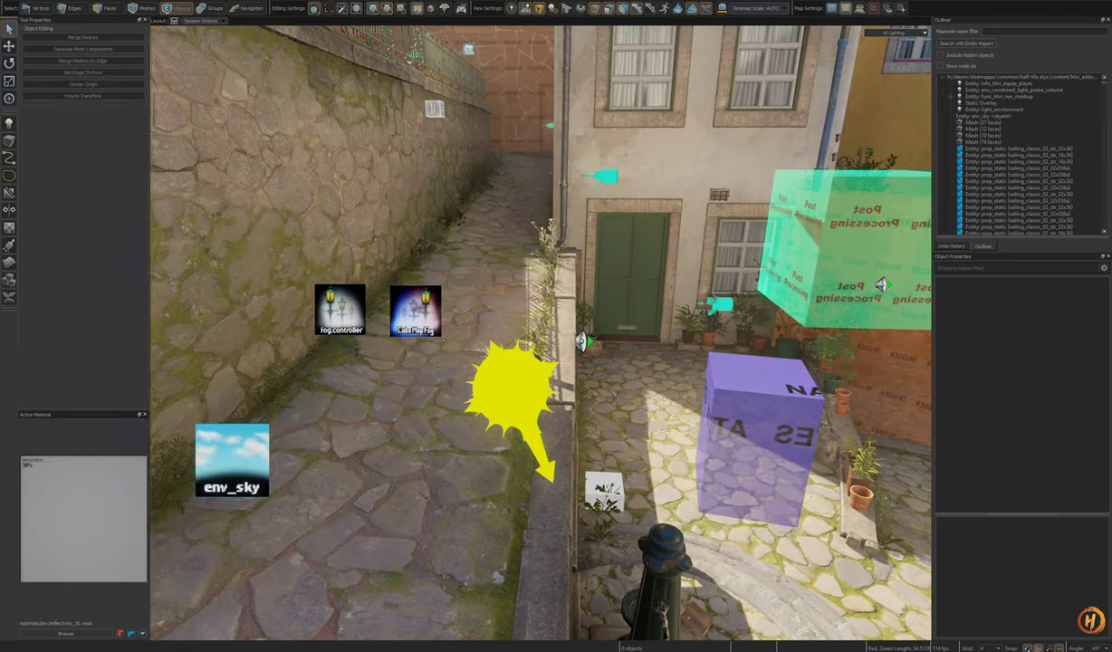
Step: Open the recently used Half-Life: Alyx map a4_c17_water_tower.vmap
mouse_move(551, 379)
right_down()
mouse_move(535, 390)
mouse_move(552, 380)
right_up()
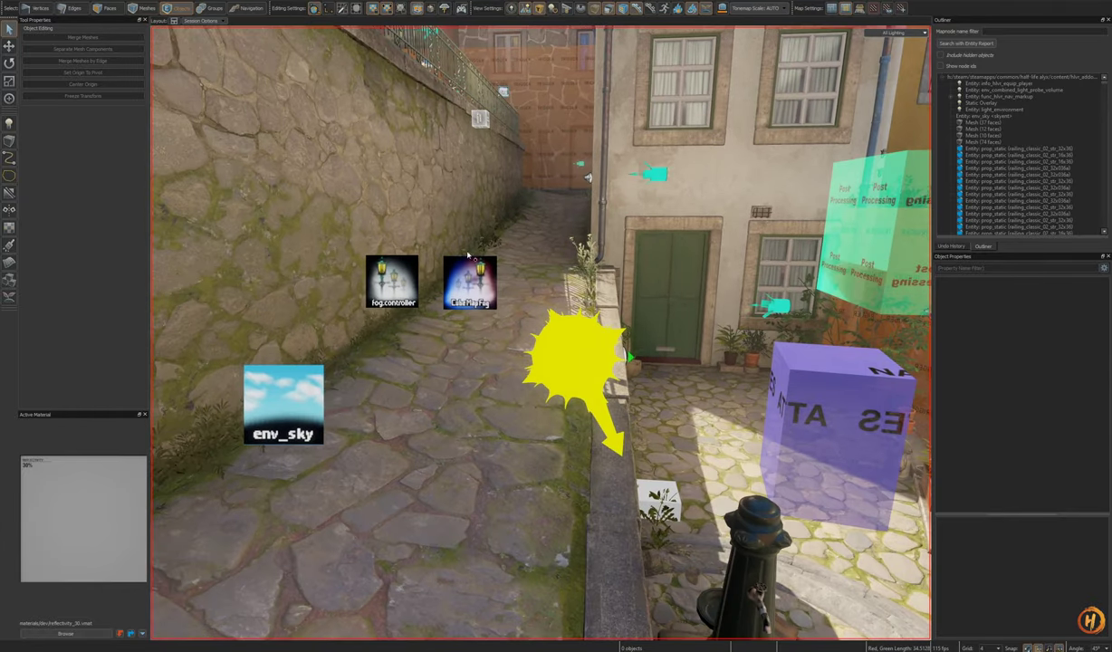
click(13, 1)
mouse_move(44, 37)
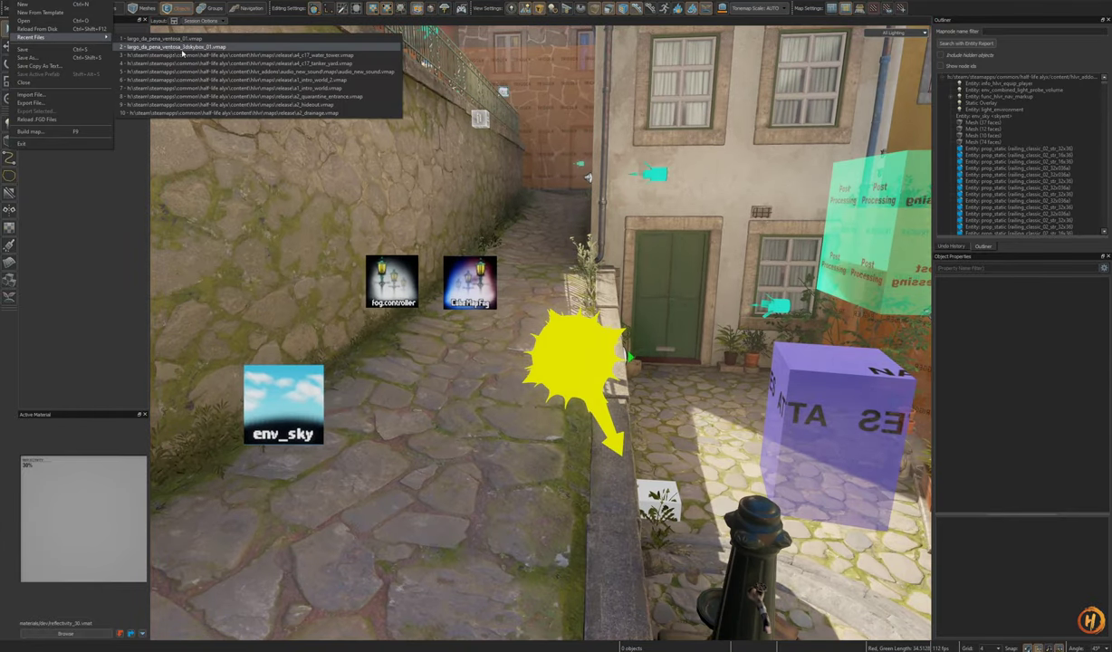
click(238, 56)
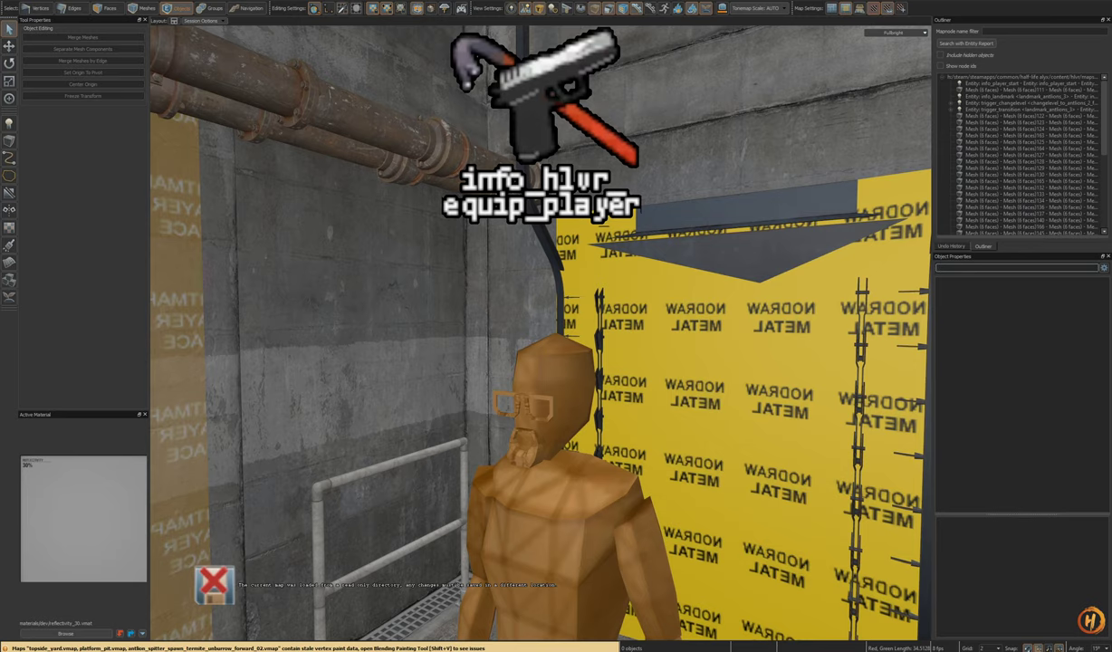
Step: Hide the tool-textured meshes covering the water tower yard and switch the viewport to All Lighting
key(z)
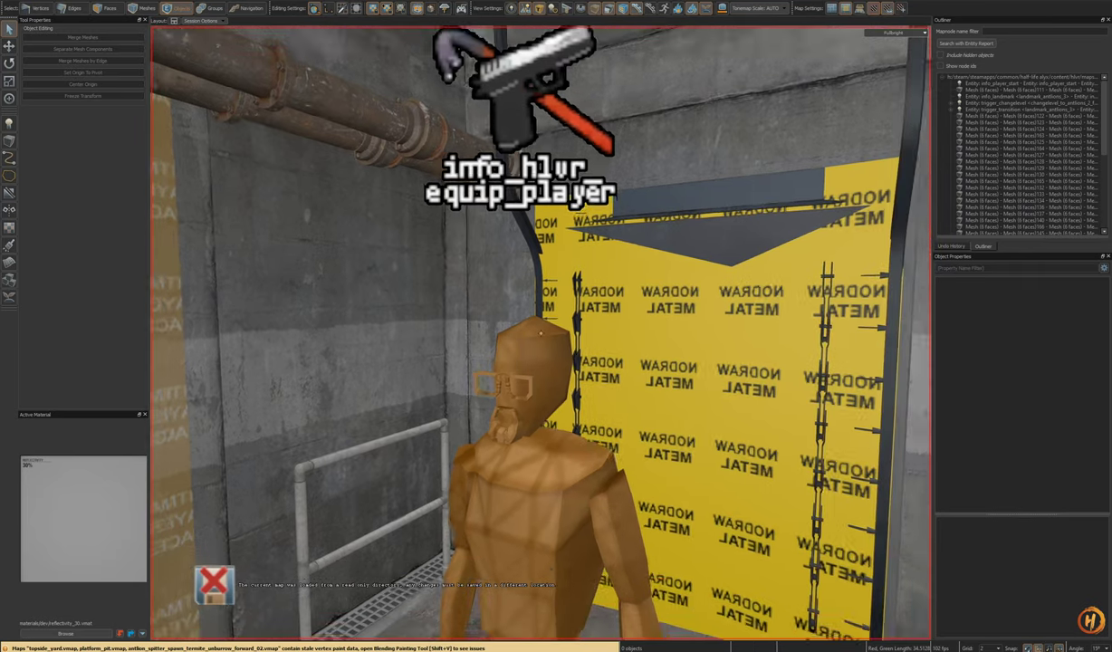
key(z)
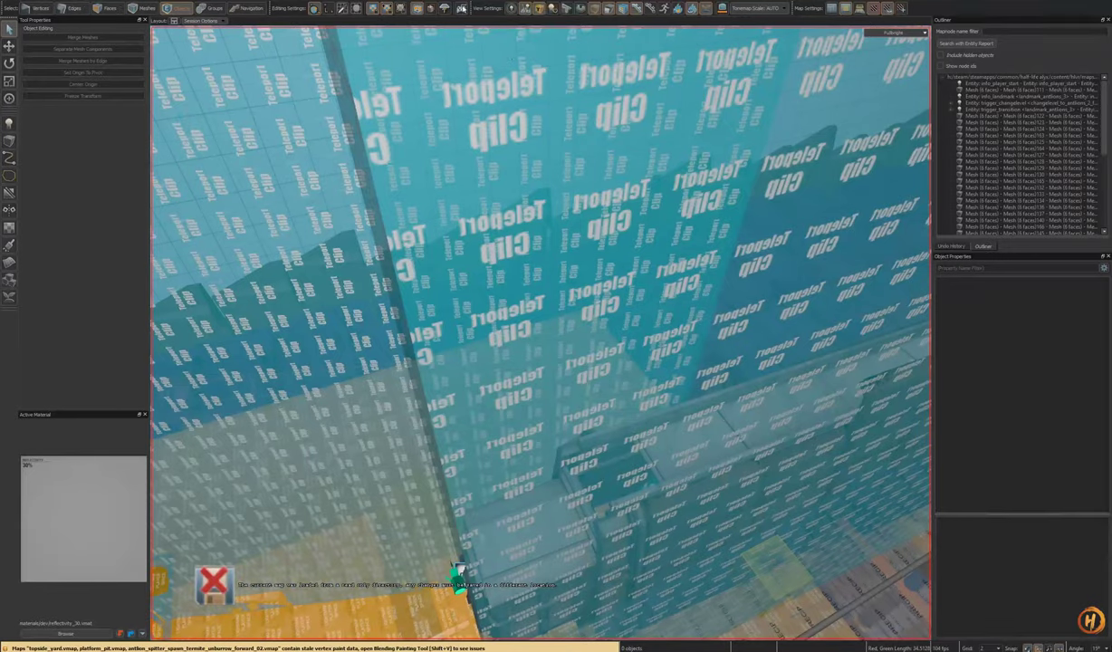
click(542, 9)
key(z)
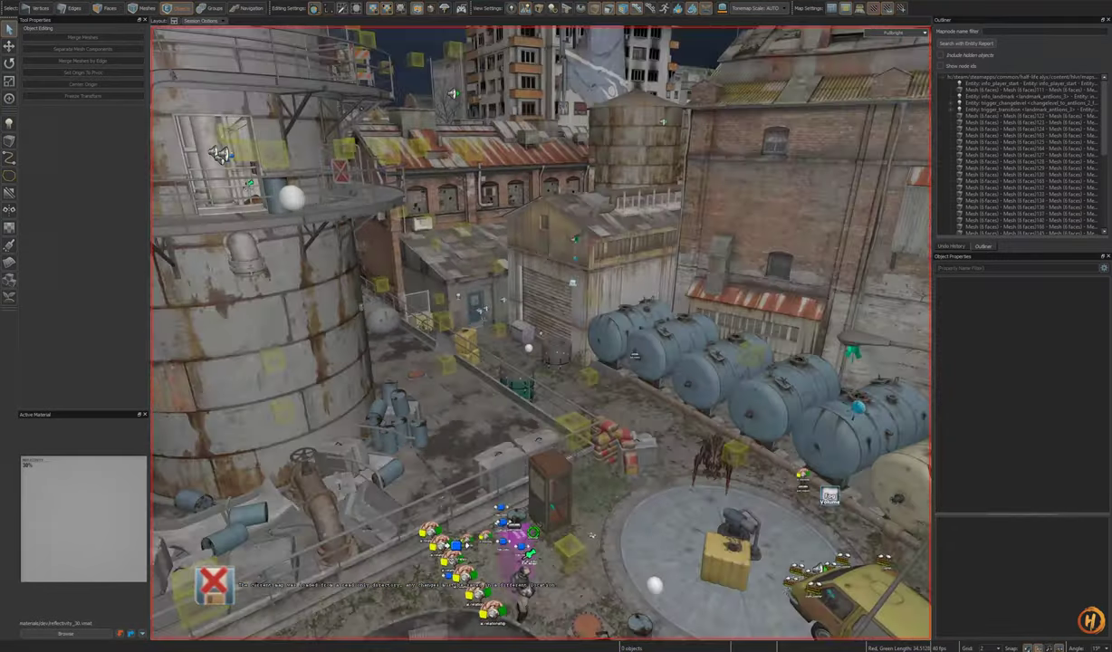
key(w)
key(F5)
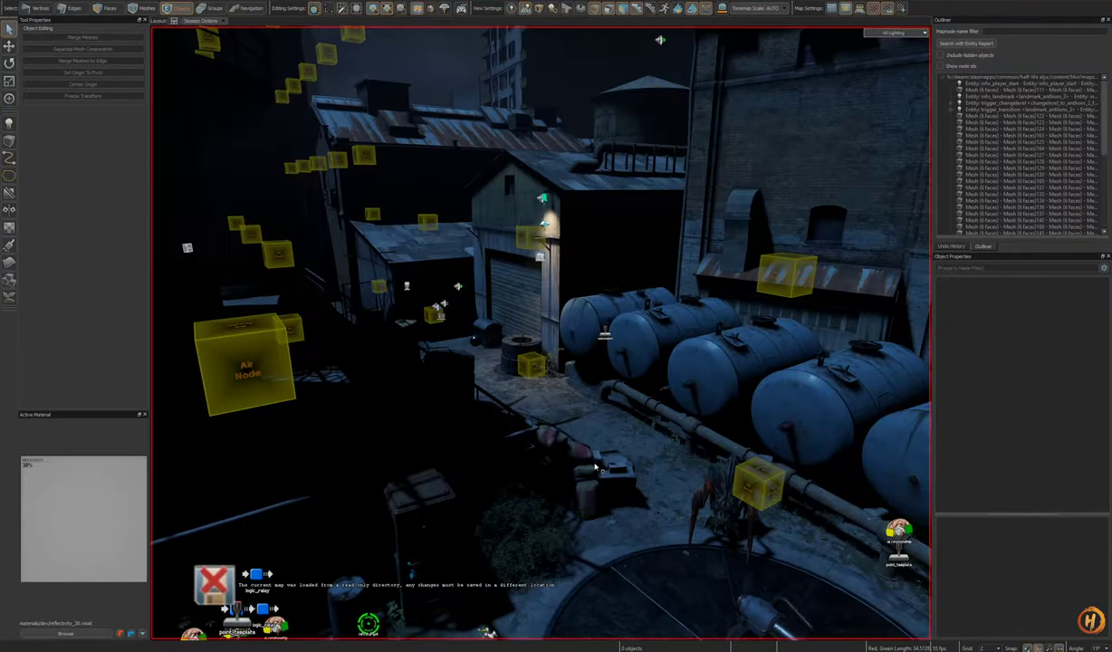
Step: Find the environment.vmap prefab containing the sun and sky entities in the yard and open it for in-place editing
key(w)
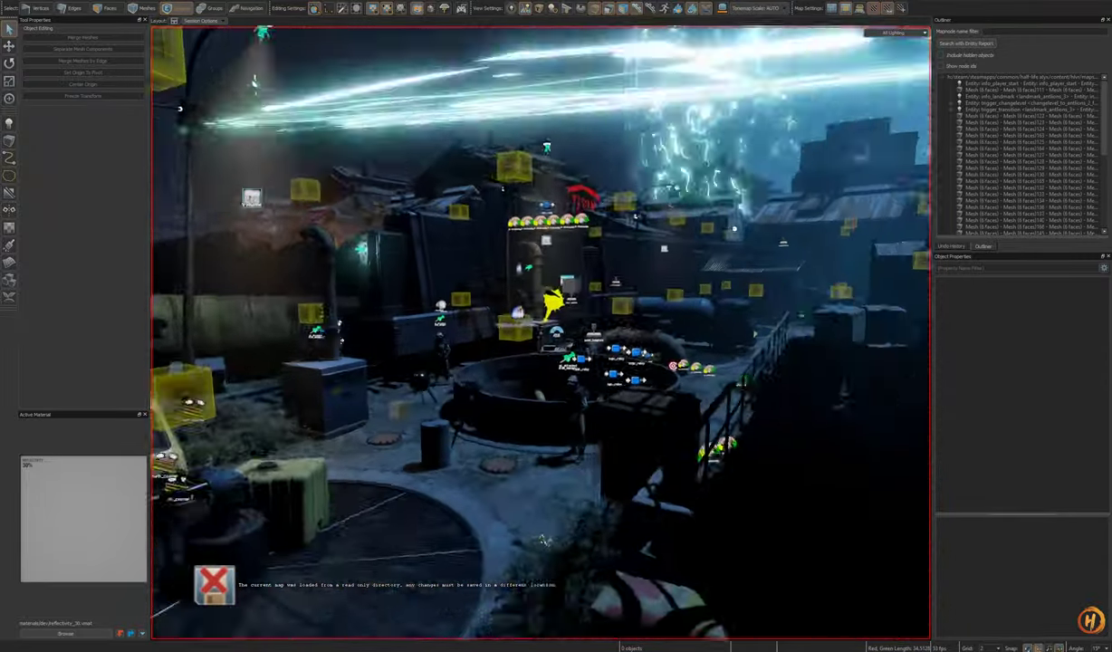
key(w)
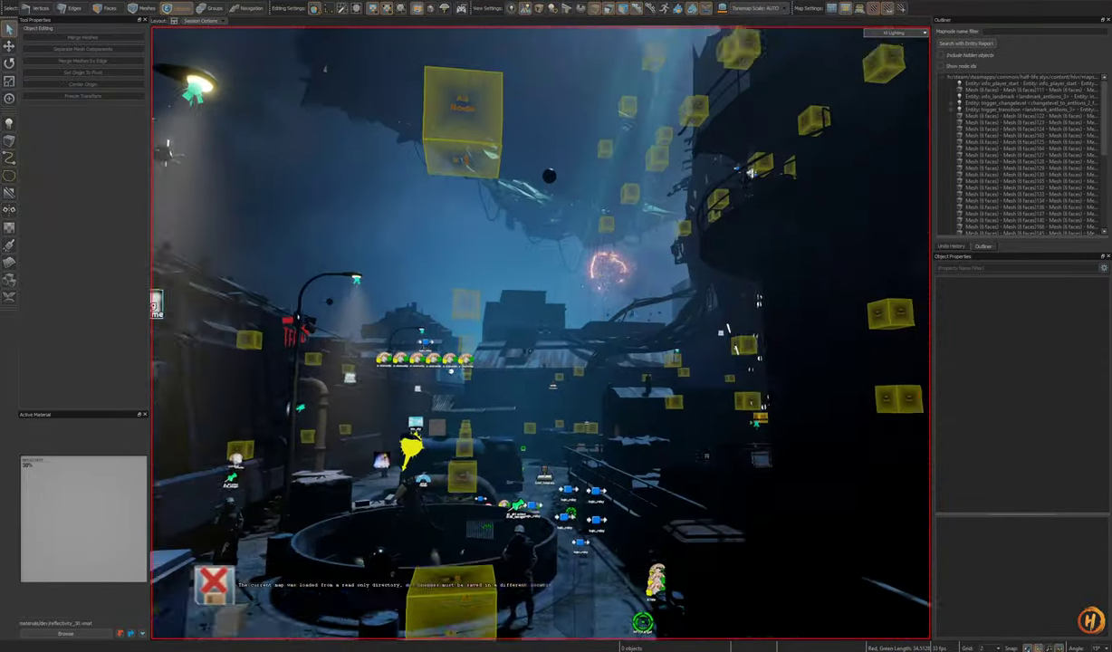
key(w)
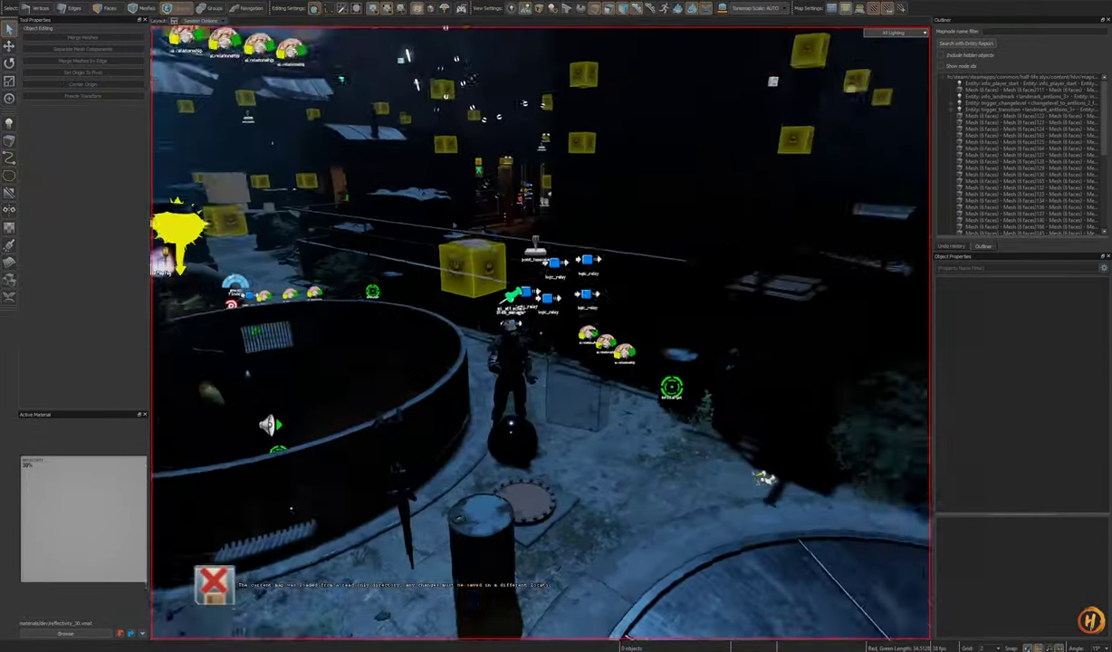
key(w)
right_drag(588, 476, 483, 360)
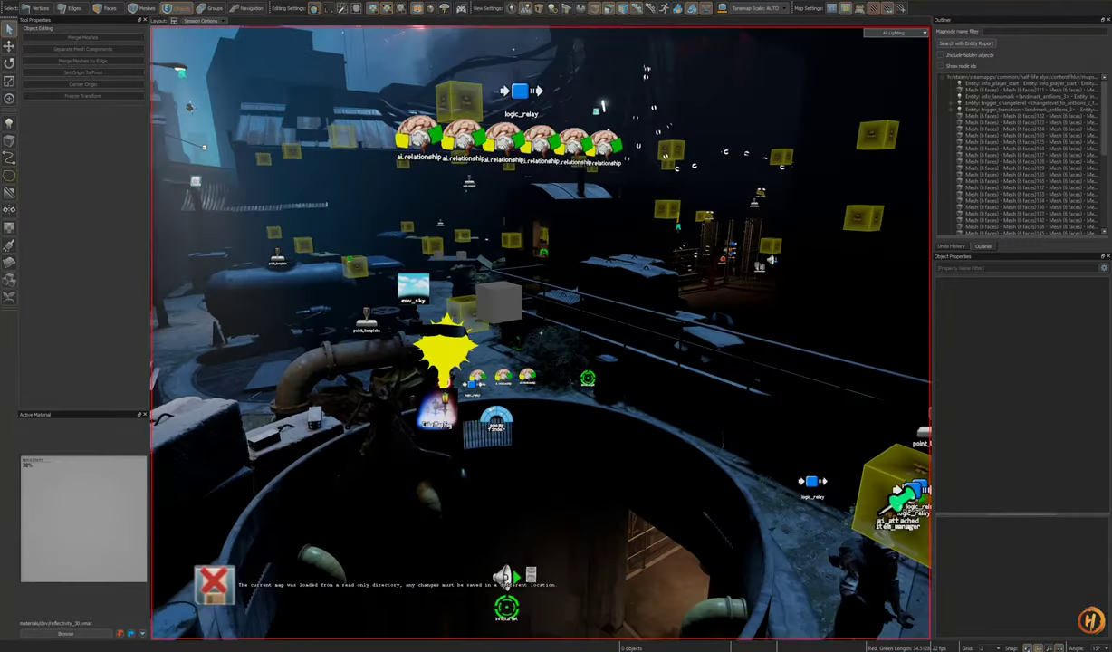
click(483, 357)
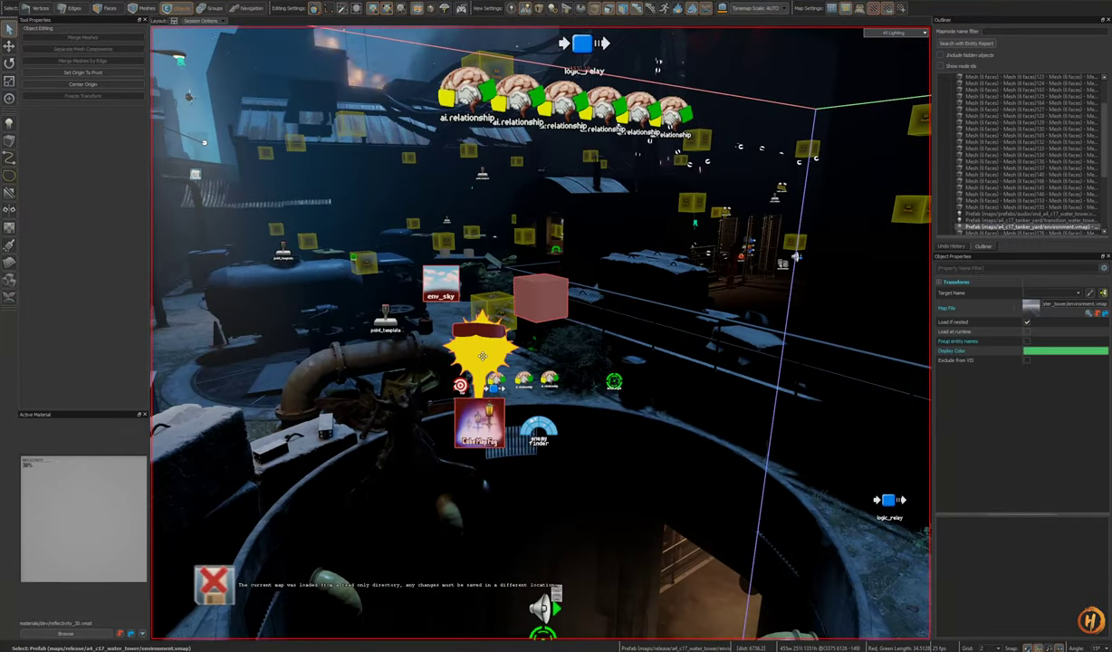
double_click(483, 357)
Step: Select the light_environment entity inside the opened environment prefab
key(w)
right_drag(453, 417, 535, 422)
click(464, 399)
key(s)
key(Escape)
click(547, 413)
key(d)
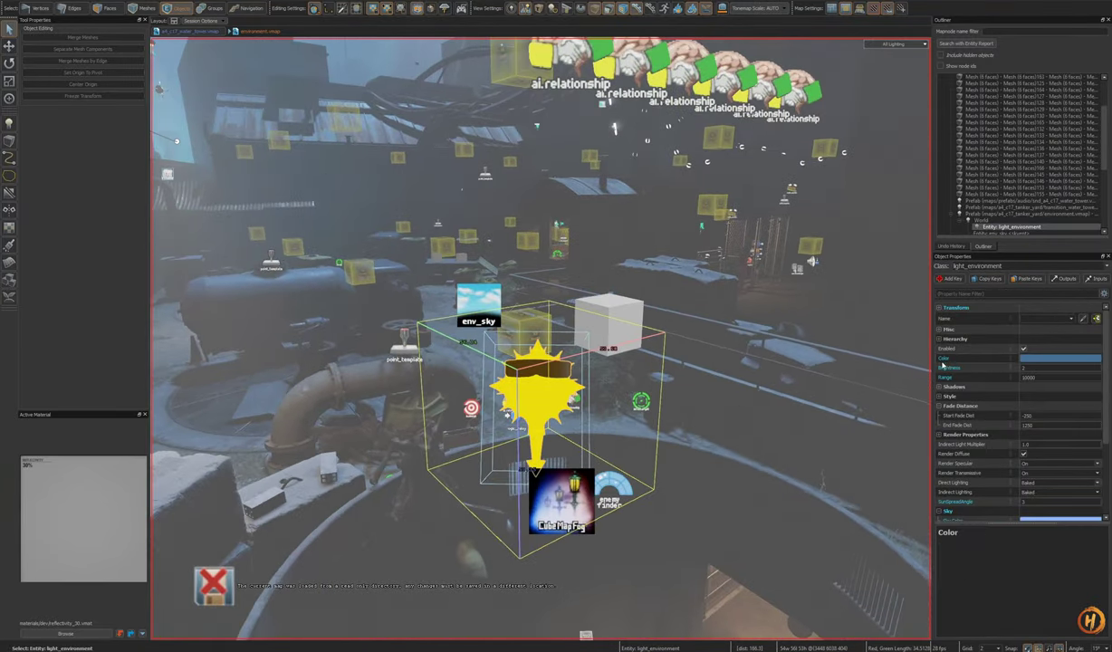
Step: Copy the Color, Brightness and Range properties of the water tower map's light_environment
click(952, 358)
ctrl+click(956, 368)
ctrl+click(956, 379)
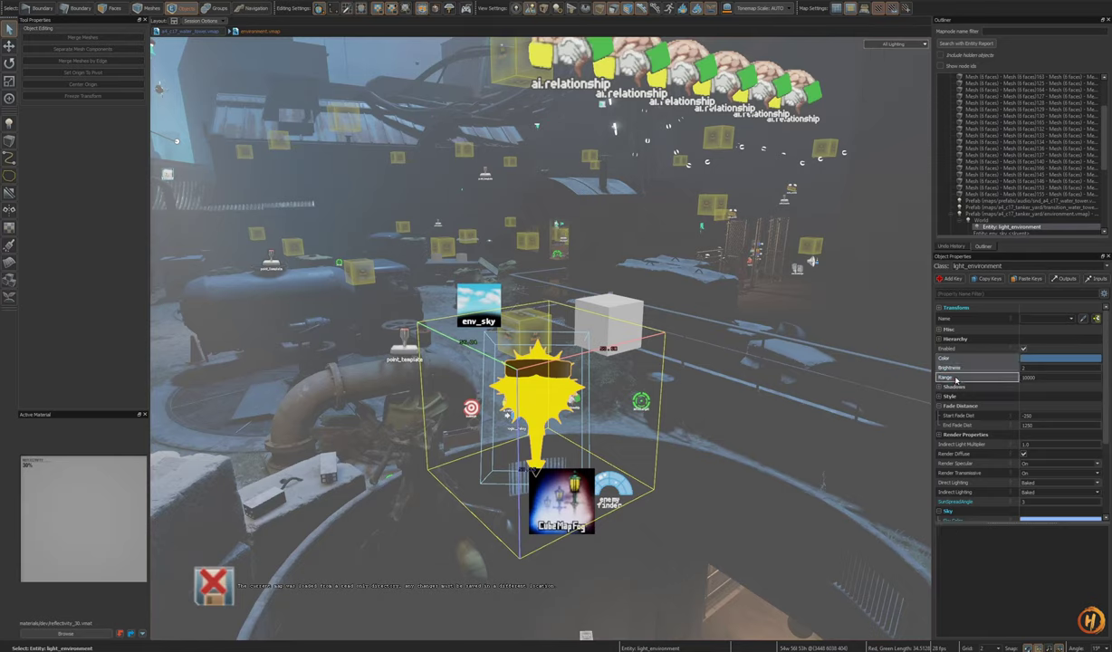
Step: Switch to the largo_da_pena_ventosa_01 map and paste the copied Color, Brightness and Range onto its light_environment
key(ctrl+Tab)
right_drag(536, 385, 558, 381)
key(a)
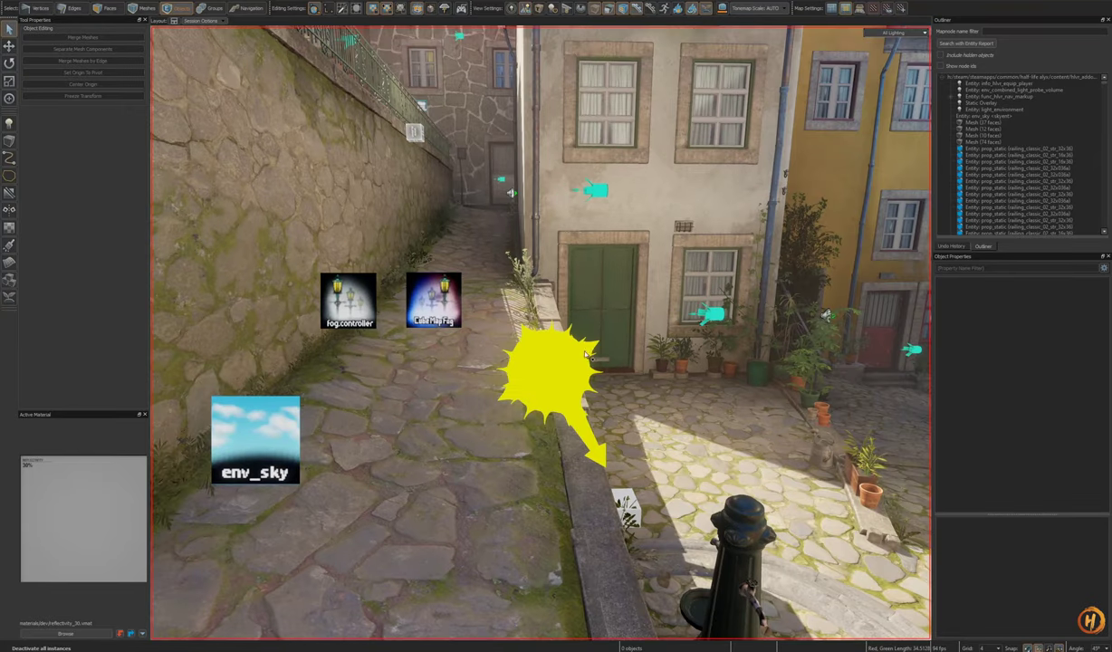
click(559, 381)
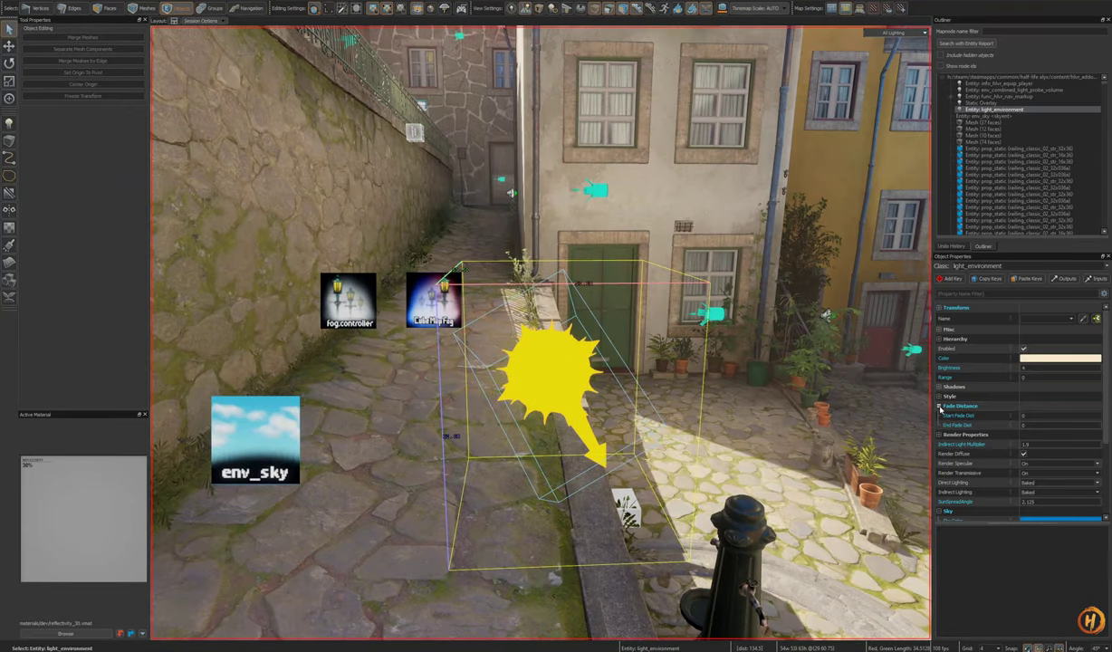
click(967, 360)
ctrl+click(967, 369)
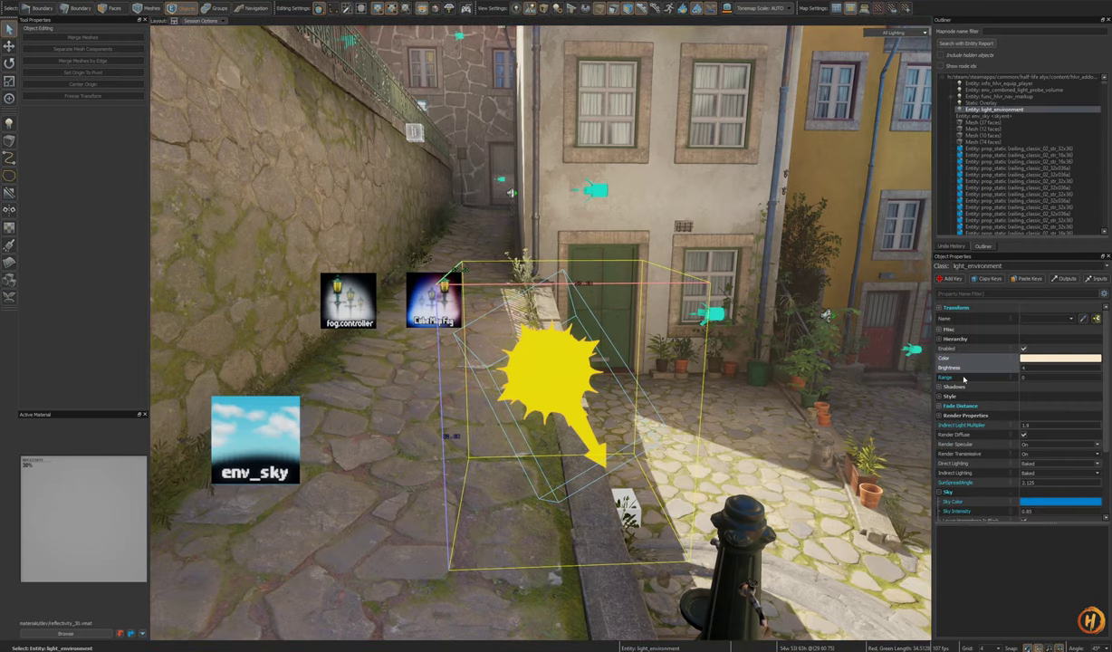
ctrl+click(965, 379)
right_drag(607, 400, 624, 407)
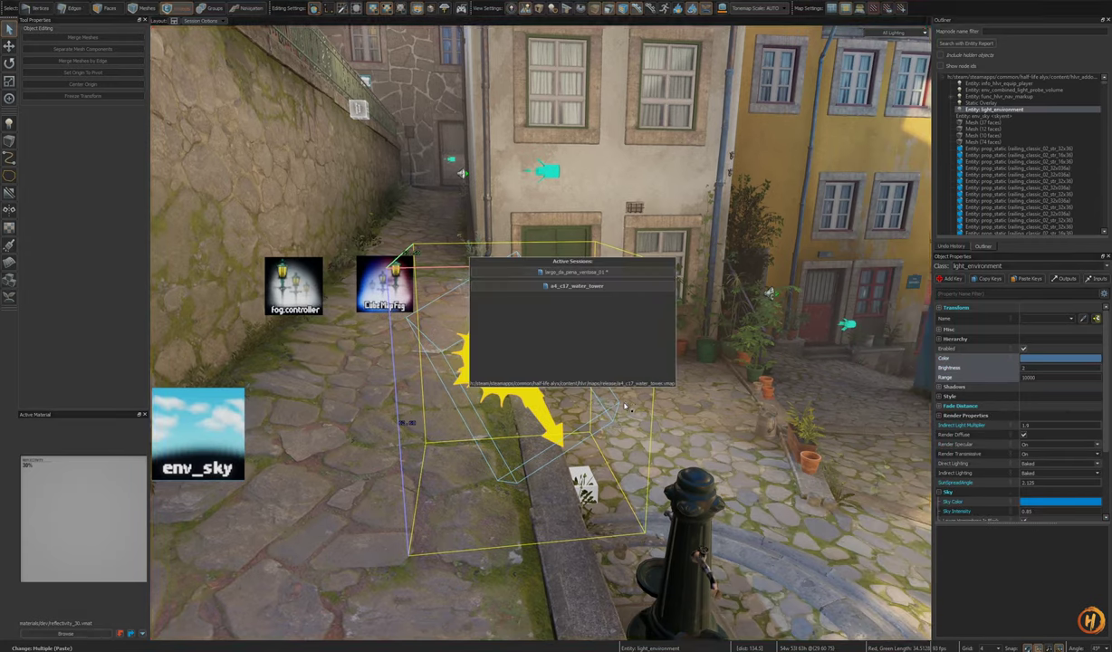
Step: Examine the Fade Distance settings of the light_environment in the a4_c17_water_tower map
key(ctrl+Tab)
click(544, 391)
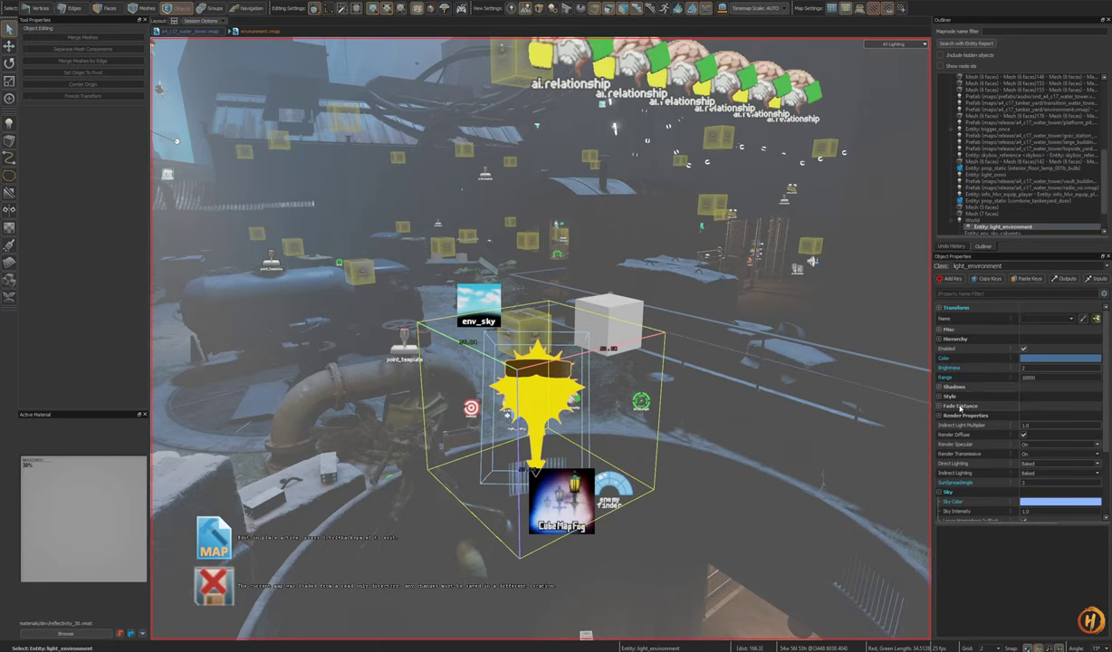
click(943, 408)
click(943, 407)
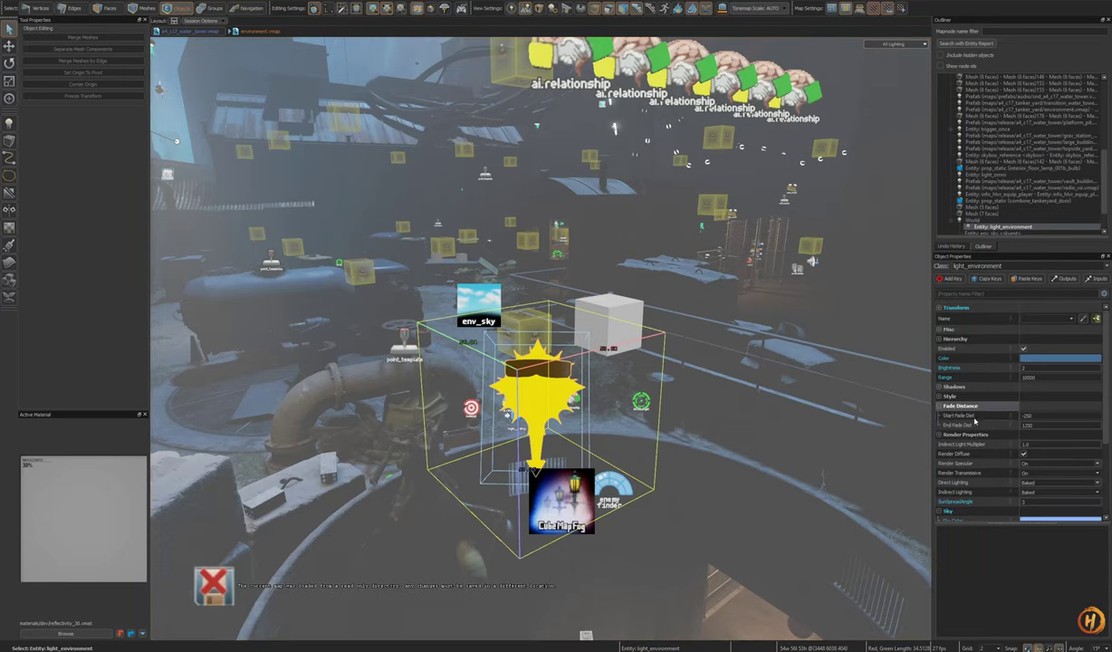
Step: Return to the street map and reset its light_environment's Start Fade Dist and End Fade Dist to default
key(ctrl+Tab)
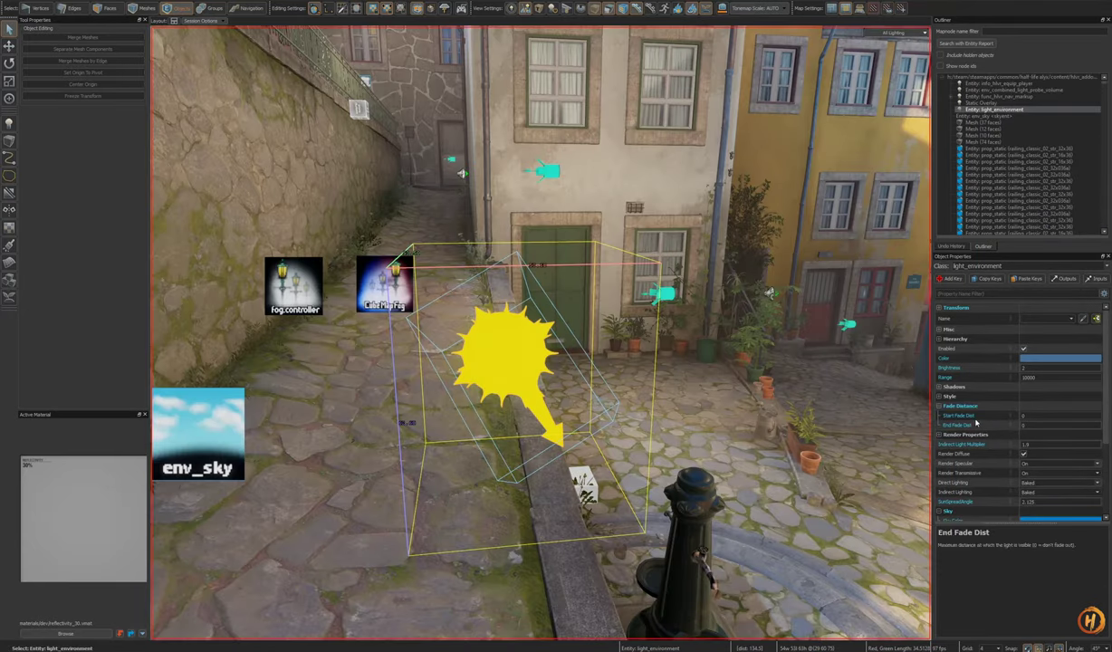
click(975, 417)
shift+click(974, 426)
right_click(975, 426)
click(997, 442)
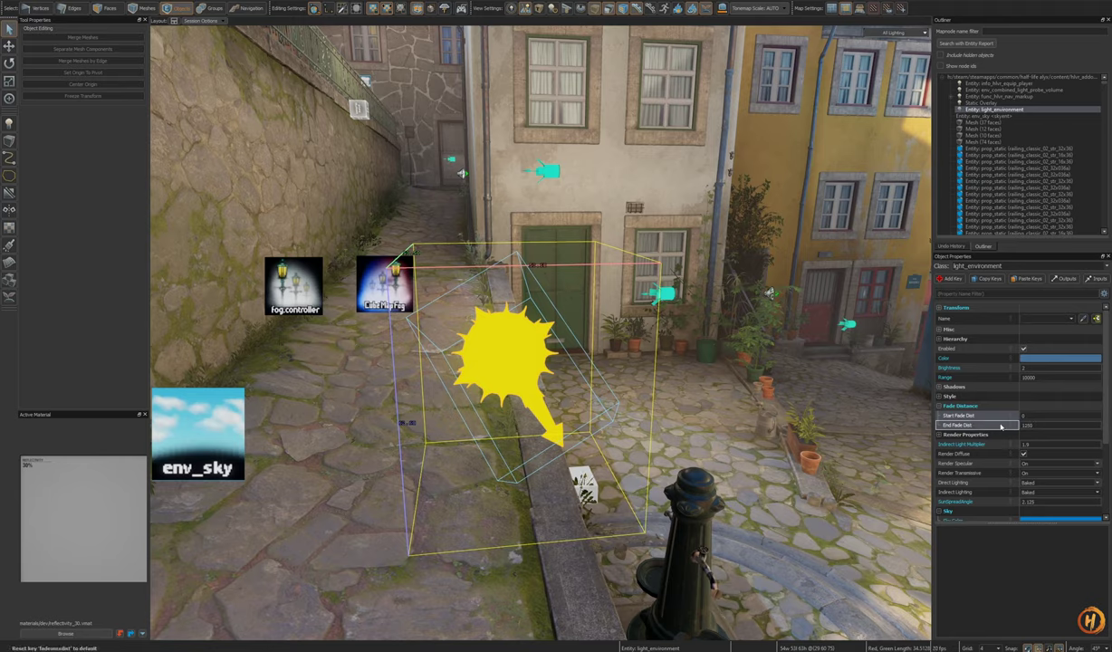
right_click(970, 417)
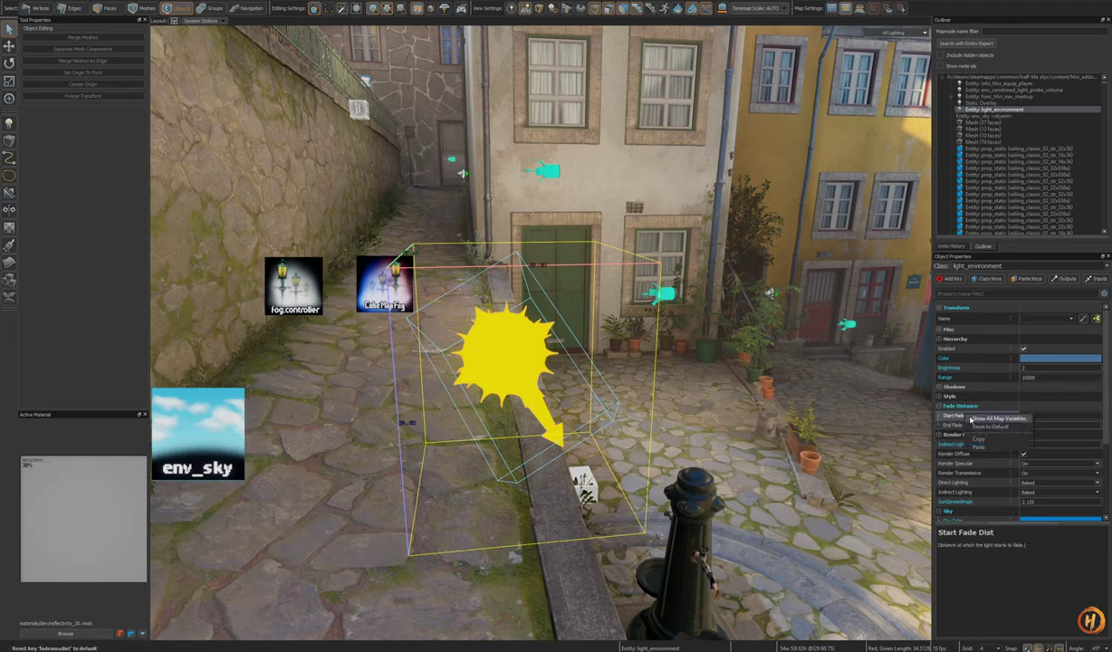
click(991, 427)
click(940, 407)
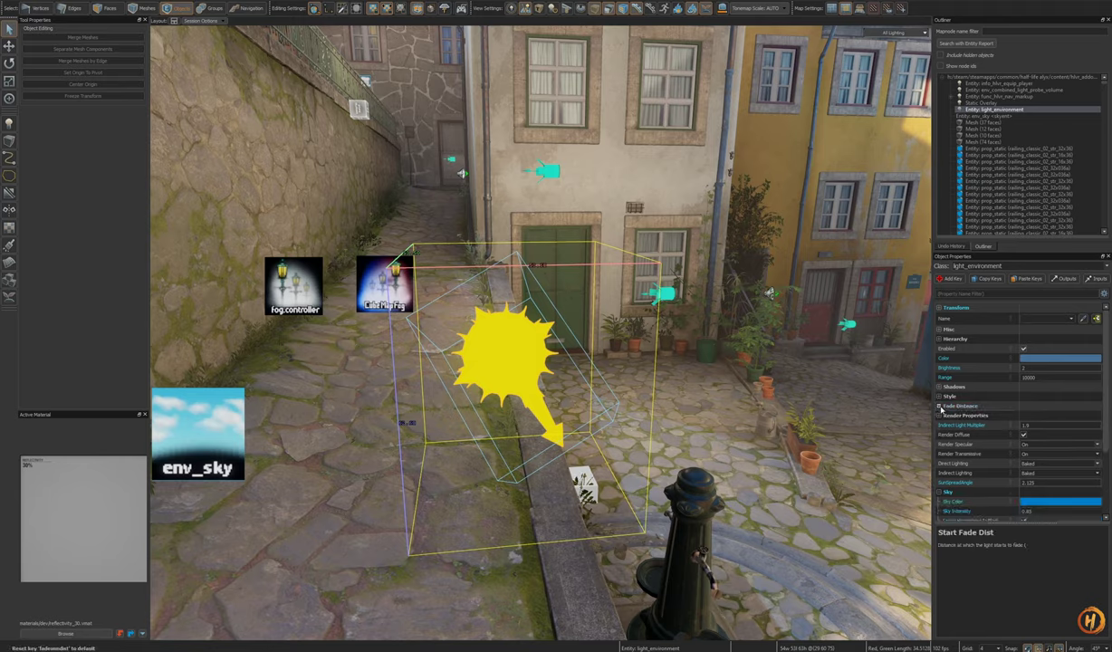
Step: Reset the light_environment's Indirect Light Multiplier to its default of 1.0
right_click(967, 426)
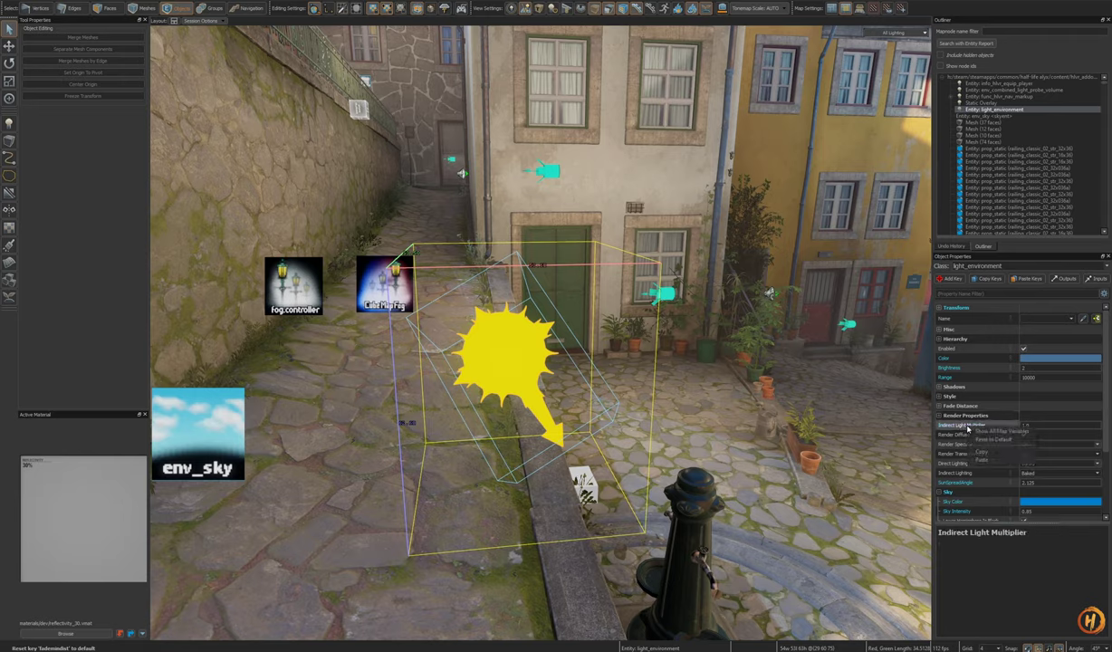
click(984, 438)
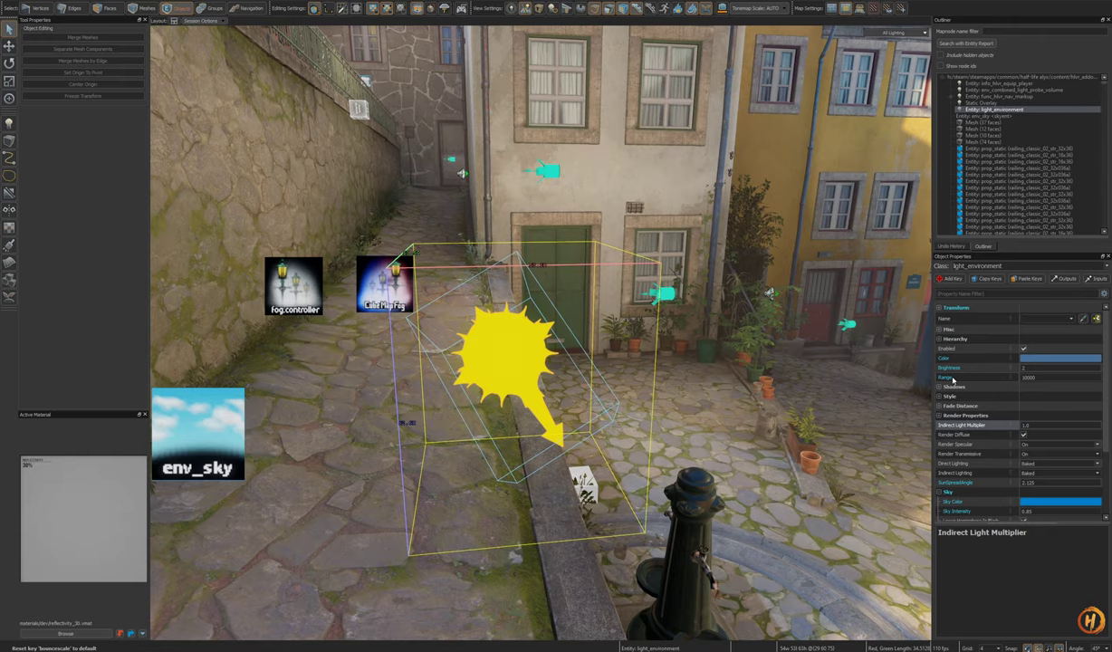
scroll(965, 387, down, 3)
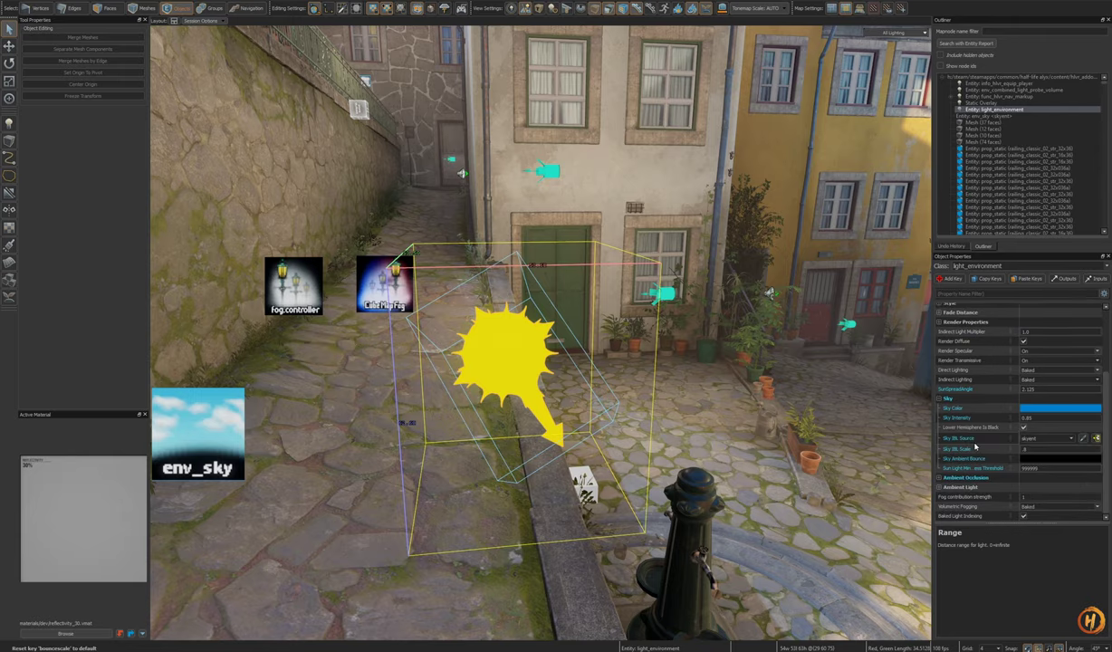
Step: Copy SunSpreadAngle and Sky Color from the a4_c17_water_tower map's light_environment and paste them onto the street map's light_environment
click(971, 391)
key(ctrl+Tab)
click(541, 386)
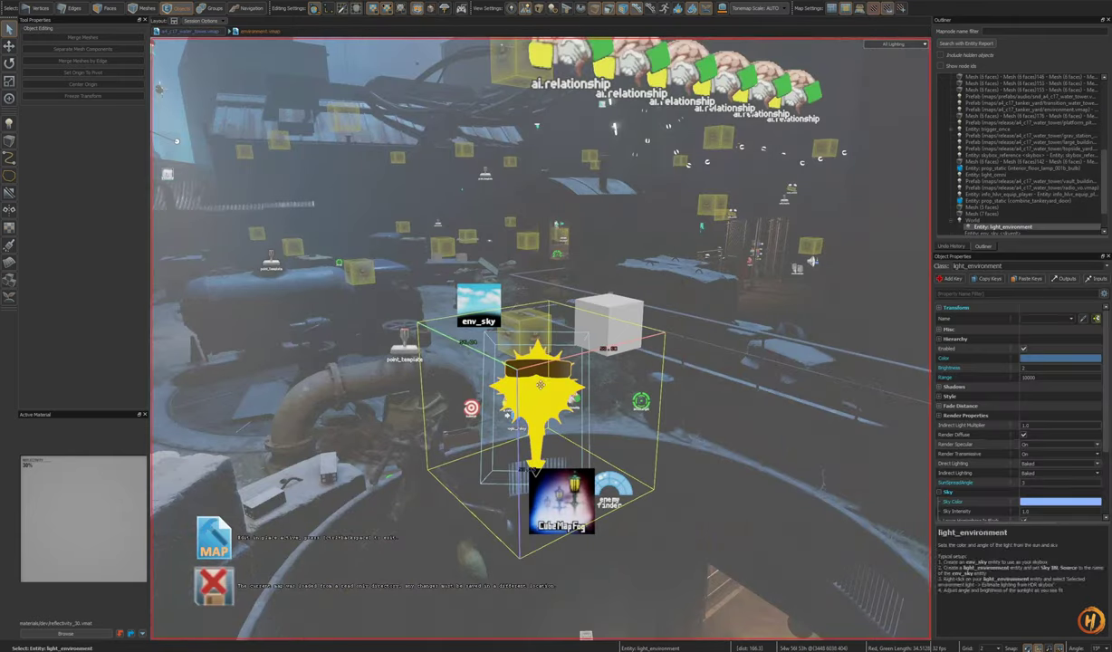
scroll(980, 449, down, 3)
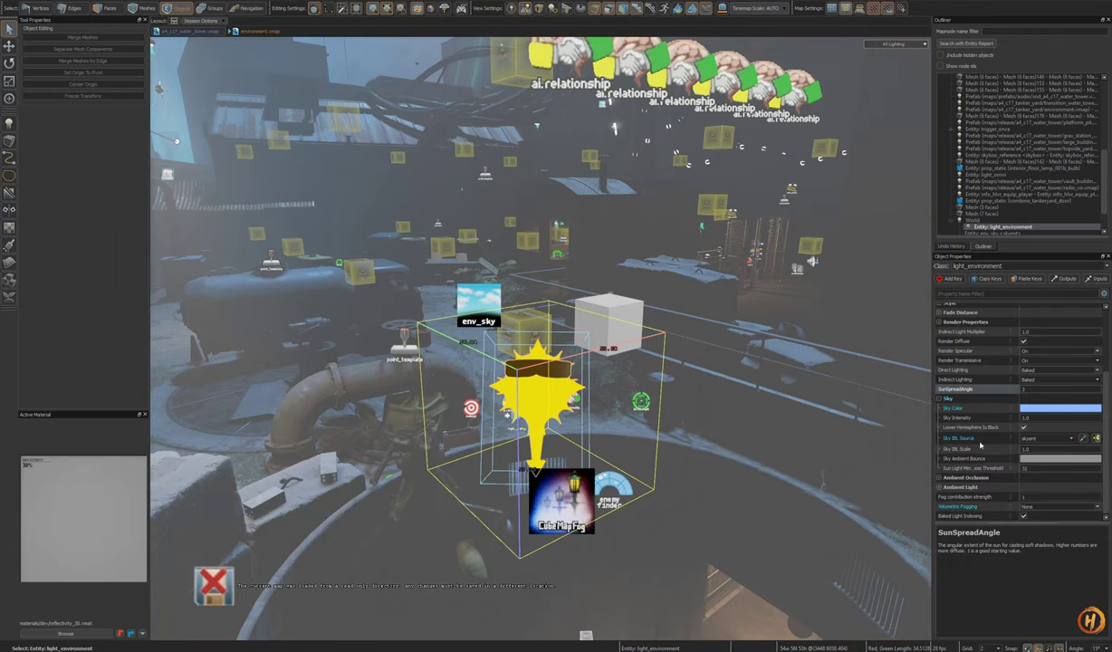
click(972, 410)
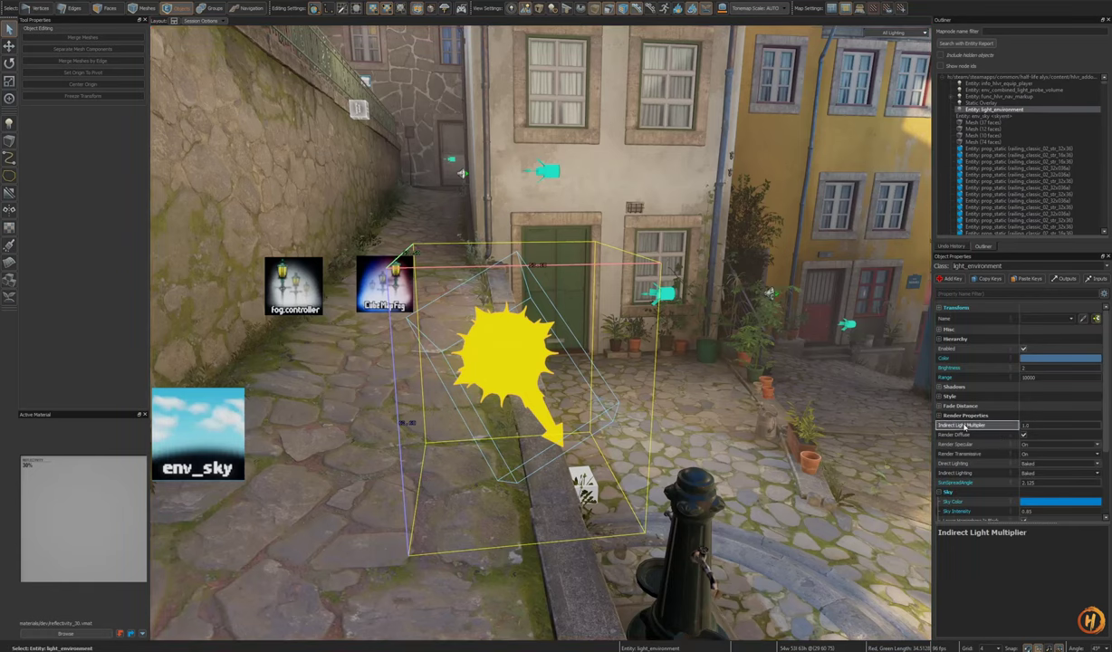
scroll(975, 468, down, 3)
click(962, 397)
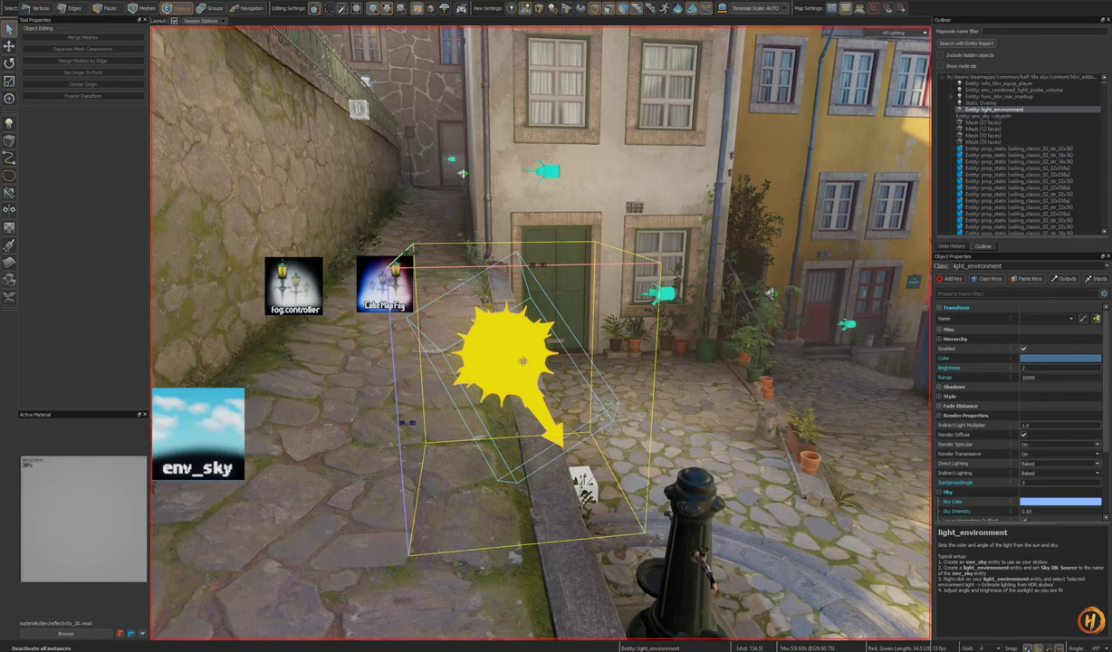
Step: Set the light_environment's Sky Intensity to 1 and reset its Sky IBL Scale and Sky Ambient Bounce to default
scroll(1005, 483, down, 1)
scroll(974, 484, down, 1)
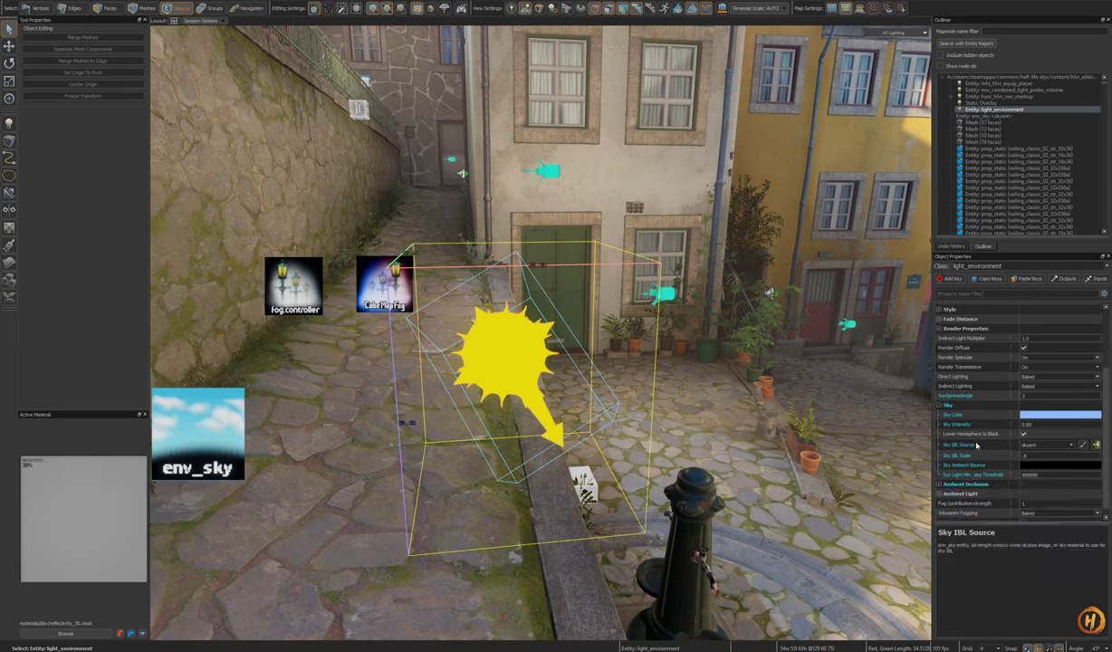
click(963, 425)
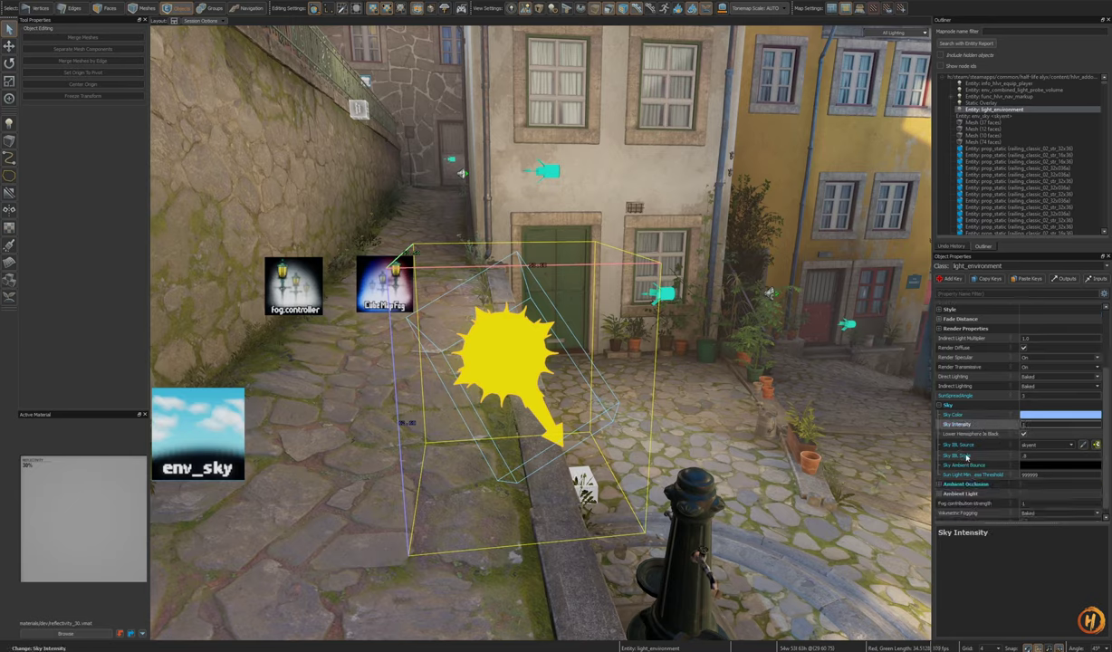
click(966, 457)
right_click(966, 457)
click(987, 467)
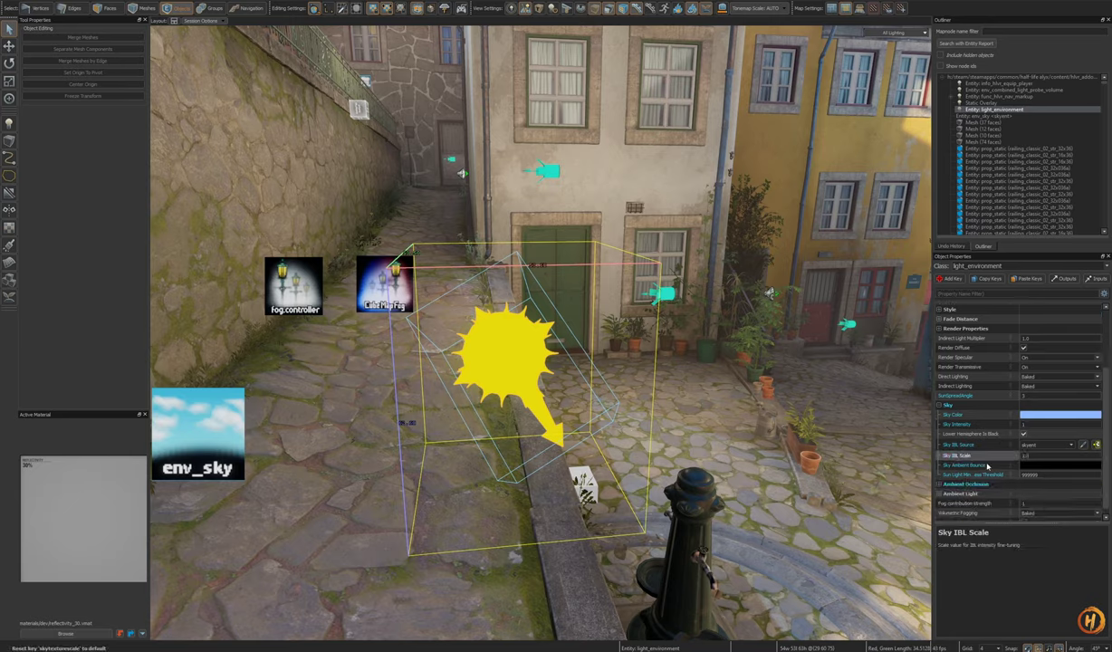
right_click(987, 466)
click(1005, 480)
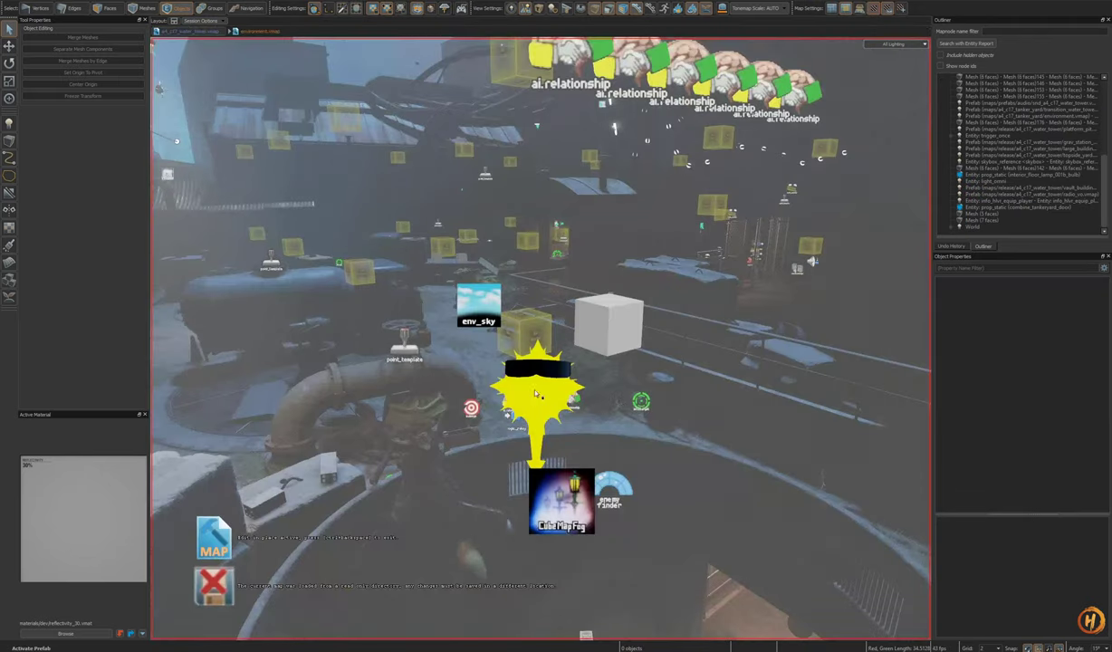
Step: Following the water tower map's light_environment, turn off Ambient Occlusion in the street map and reset the Ambient Occlusion Max Distance to default
scroll(1020, 489, down, 3)
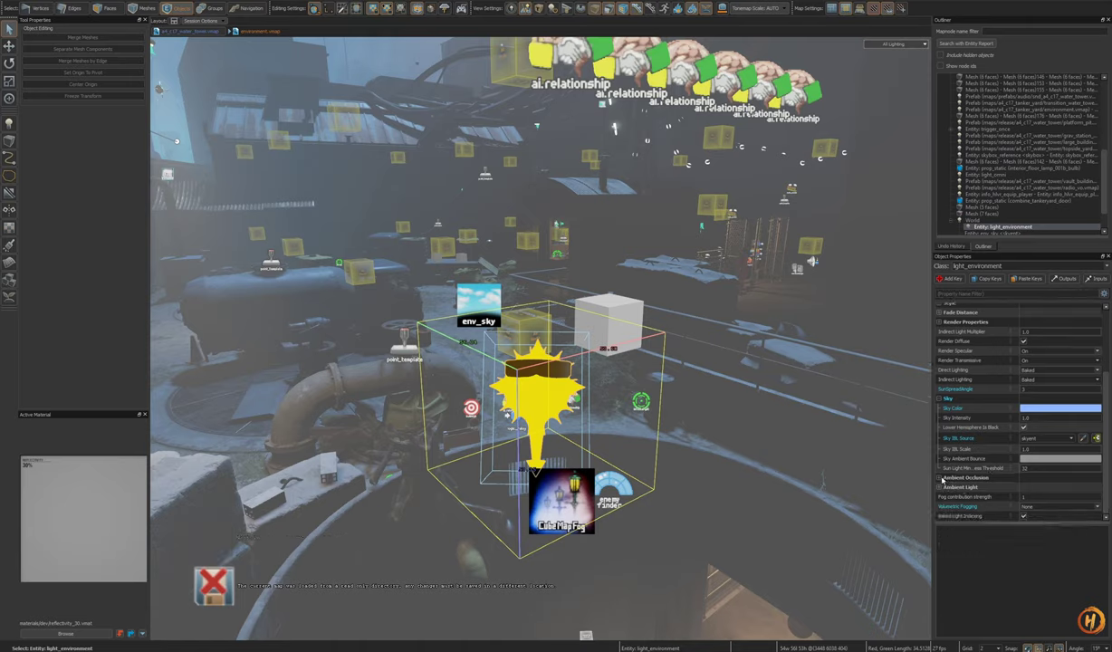
click(942, 478)
scroll(944, 478, down, 1)
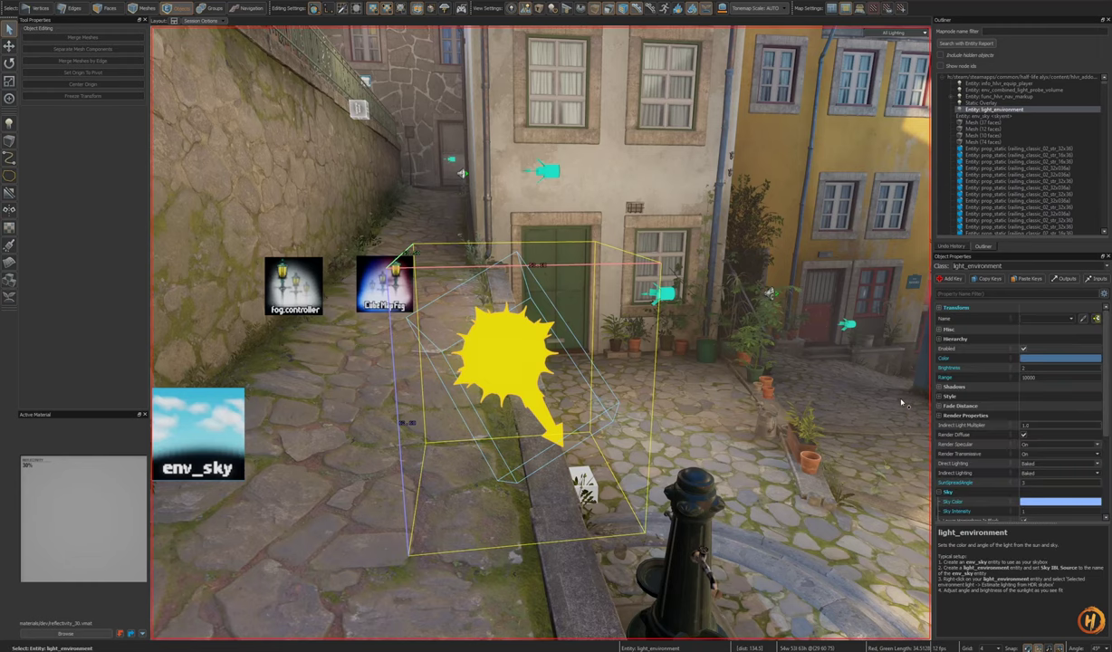
scroll(983, 444, down, 3)
click(1025, 449)
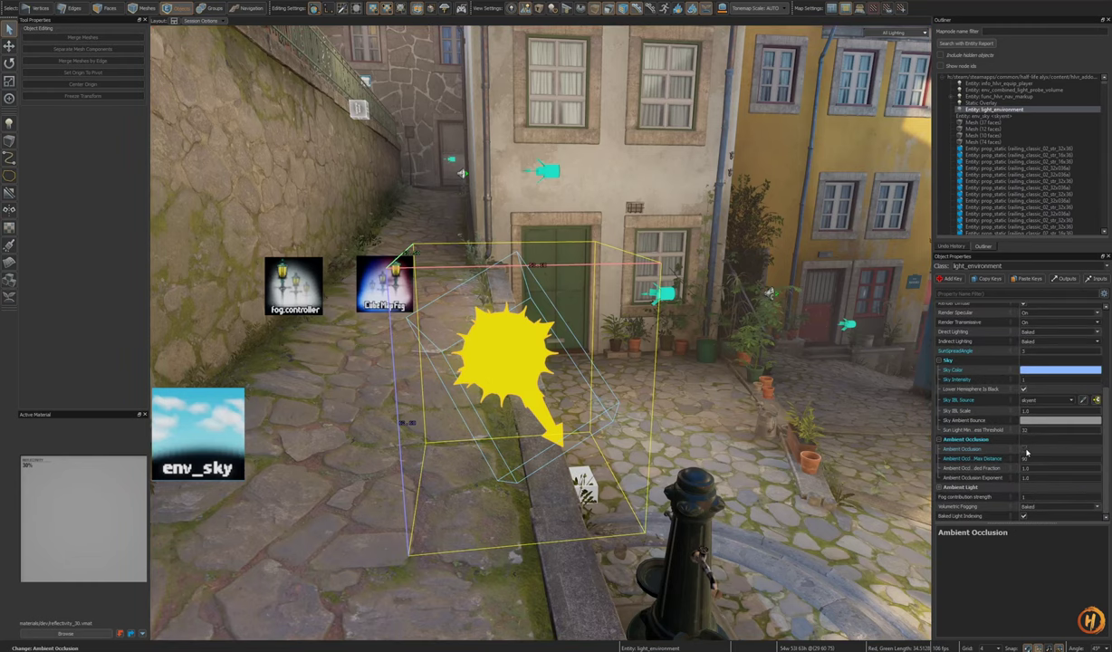
right_click(975, 459)
click(985, 465)
click(967, 440)
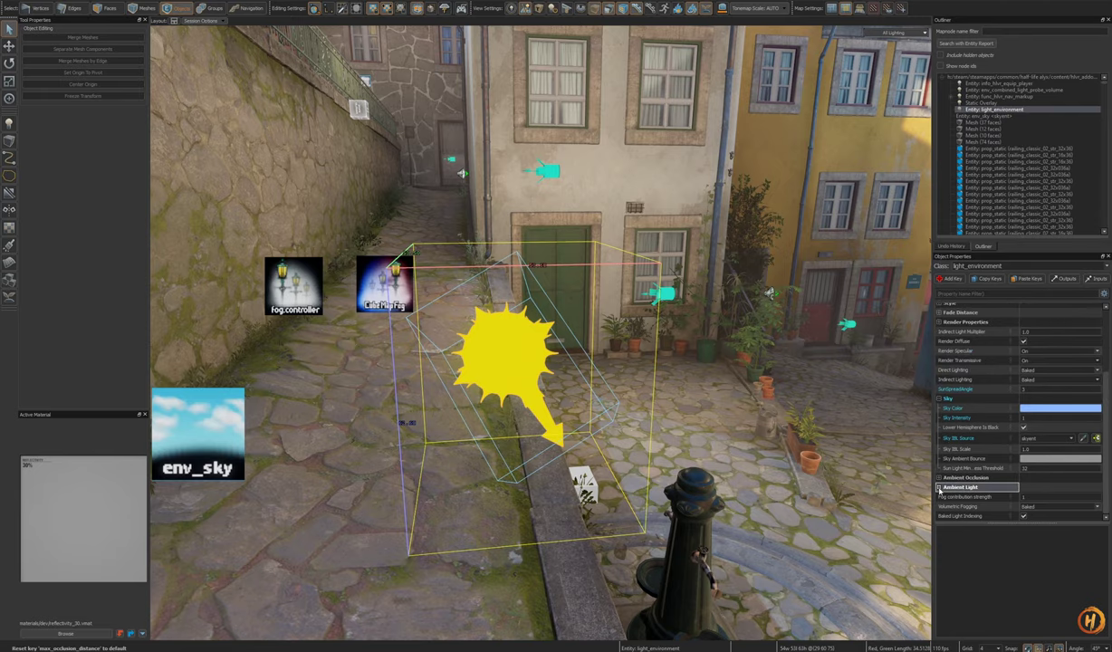
Step: Compare the Ambient Light settings with the water tower map and set the street map light_environment's Volumetric Fogging to None
click(939, 488)
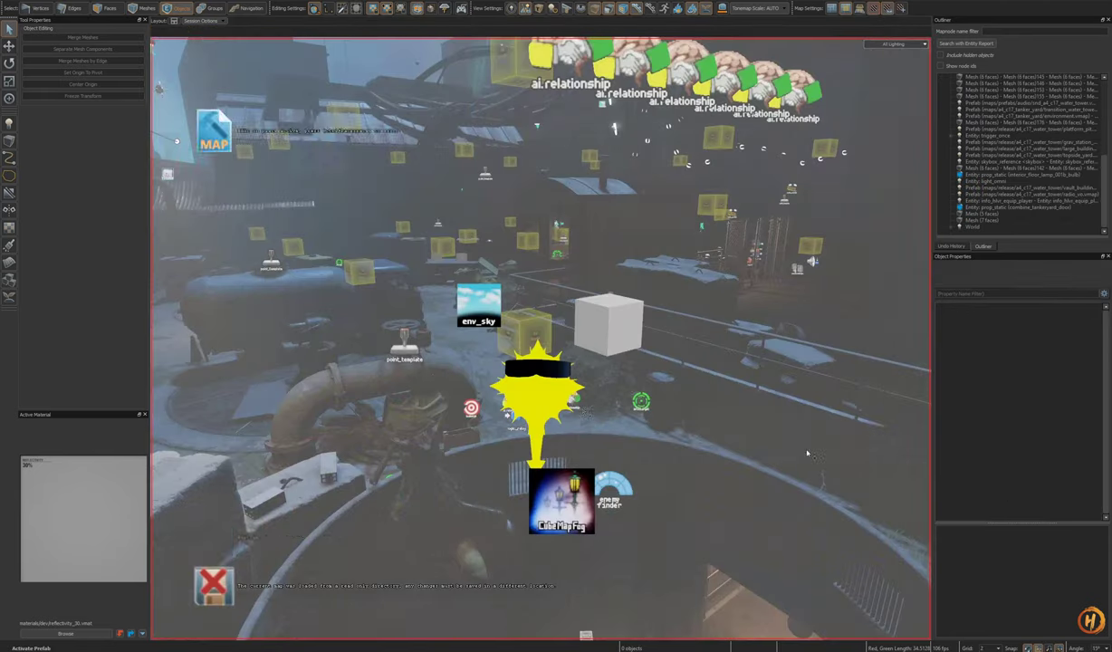
scroll(983, 486, down, 3)
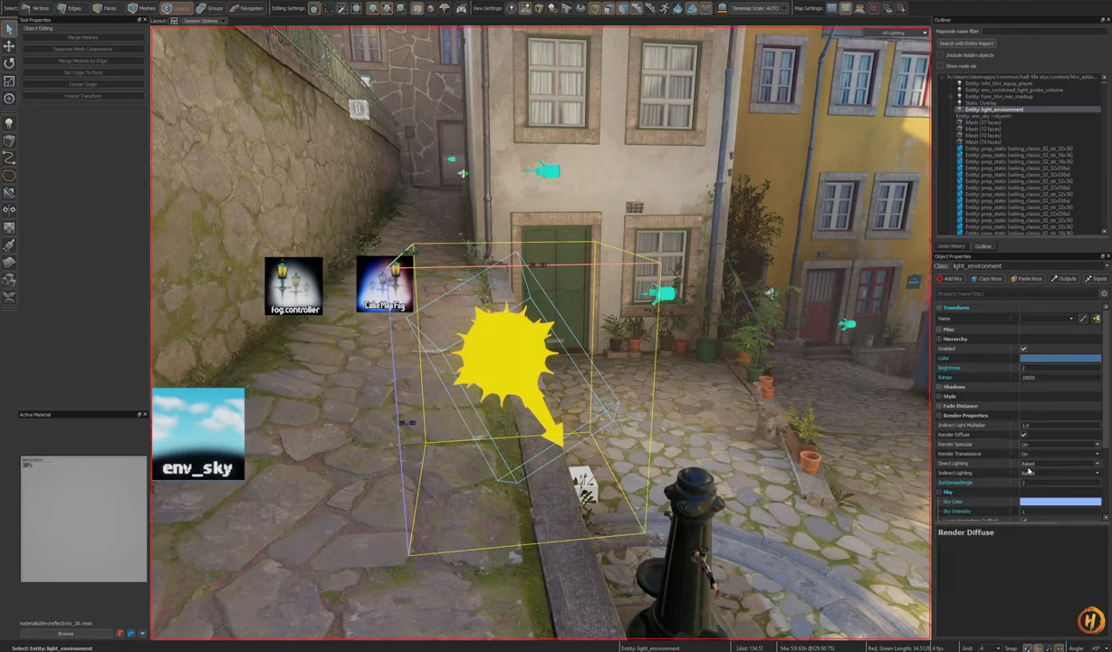
scroll(1029, 470, down, 3)
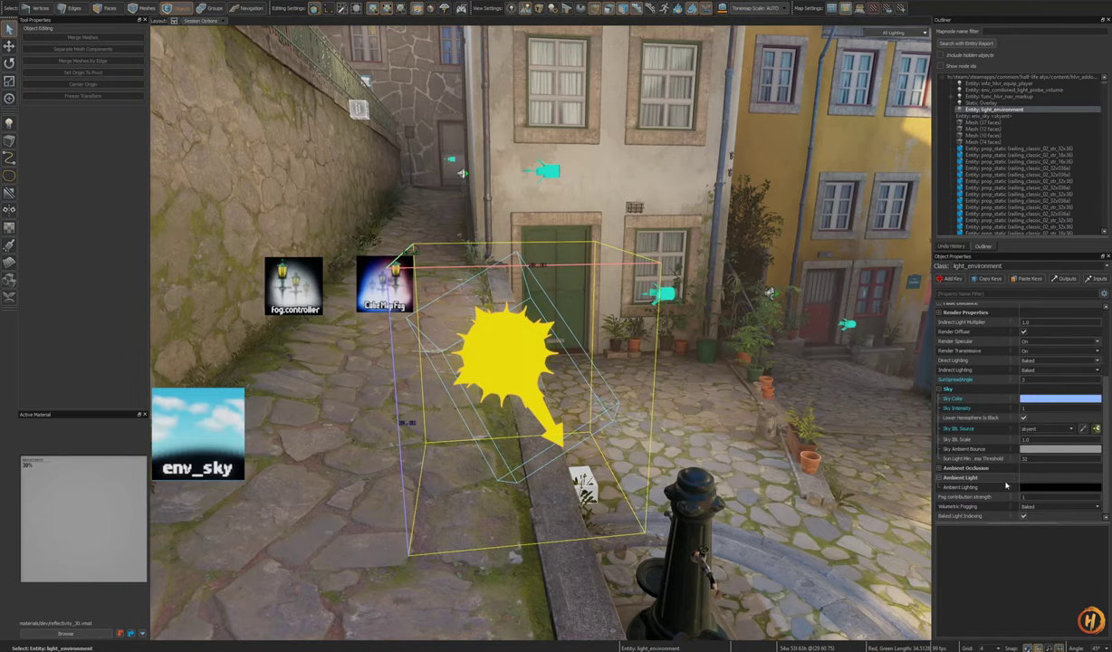
click(942, 479)
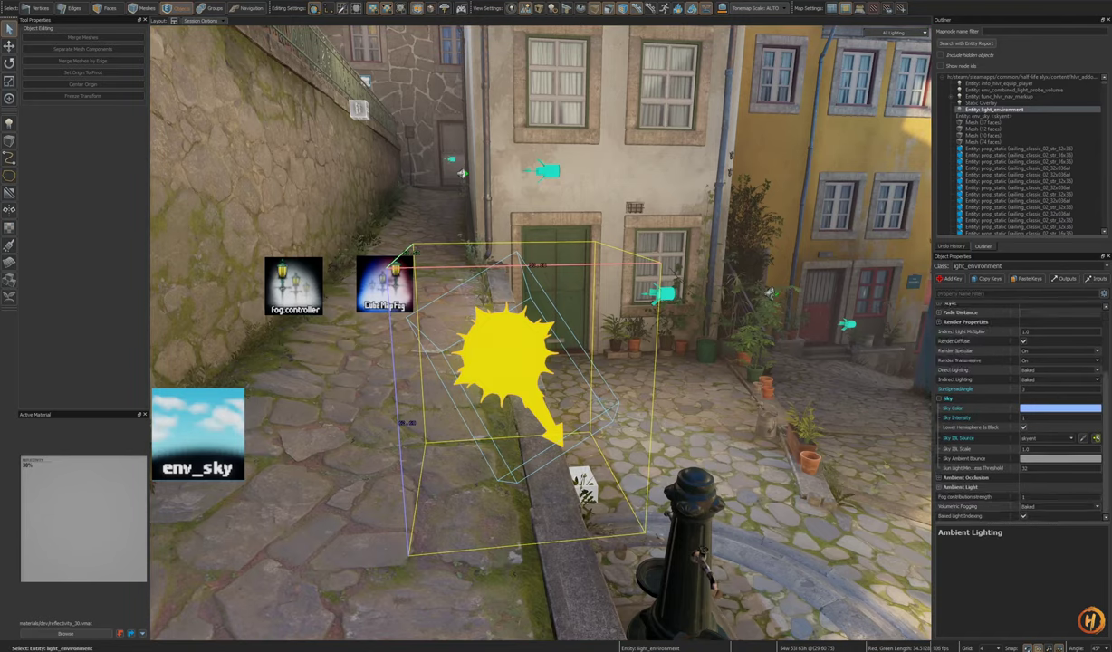
click(1098, 508)
click(1071, 517)
click(960, 507)
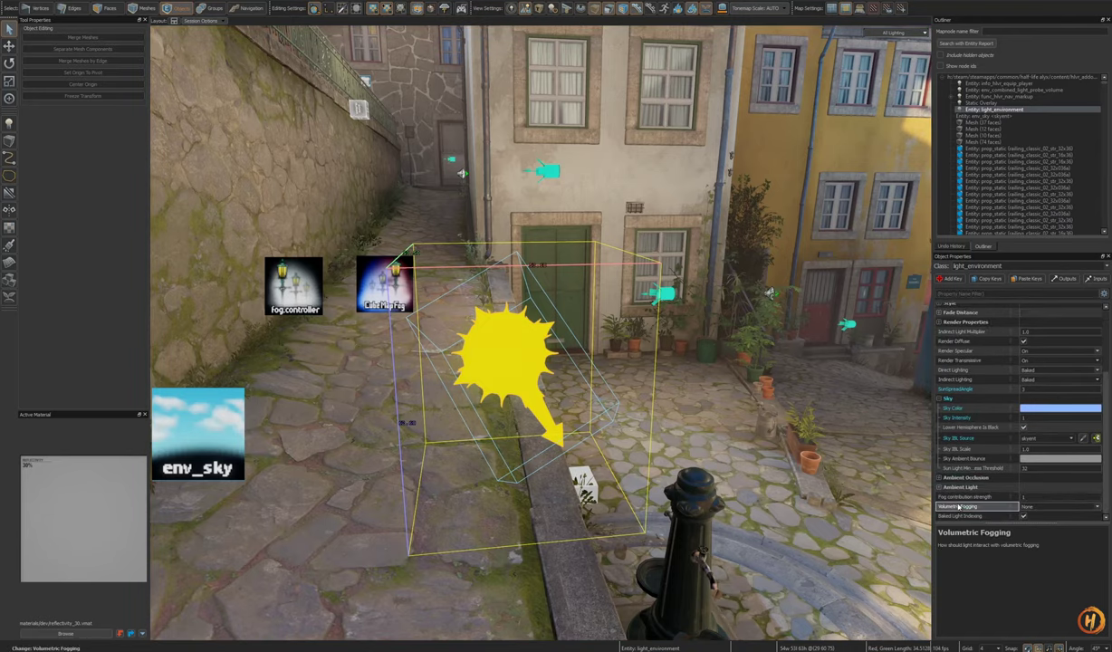
Step: Examine the light_environment's Render Properties, Style and Shadows settings, comparing the shadow cascades with those in the water tower map
scroll(972, 506, up, 2)
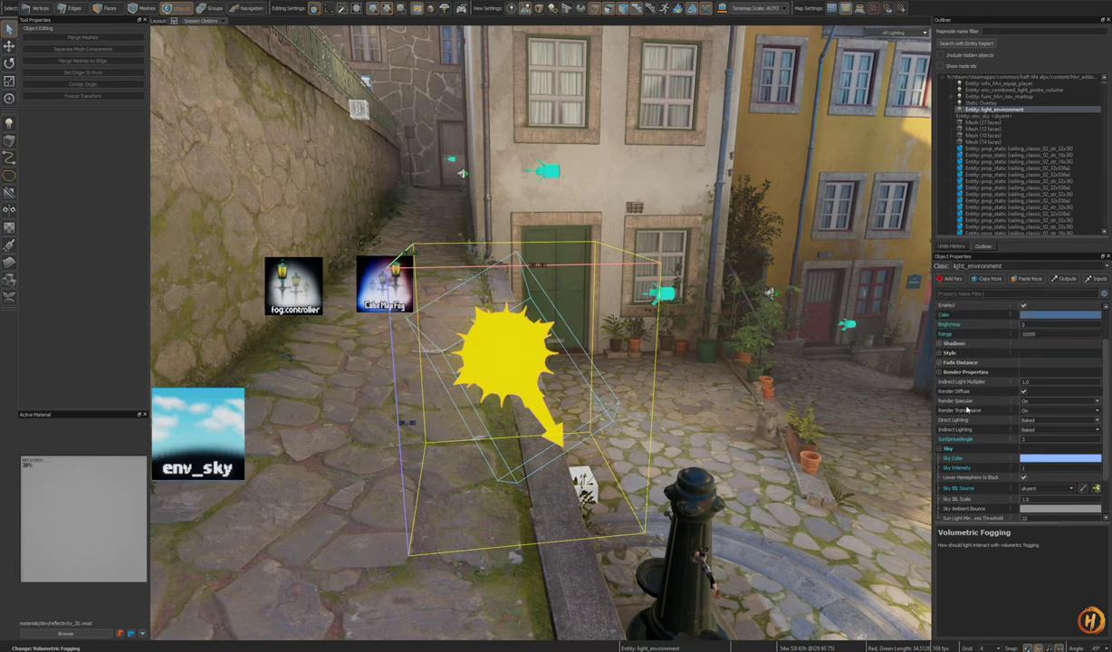
click(939, 372)
key(alt)
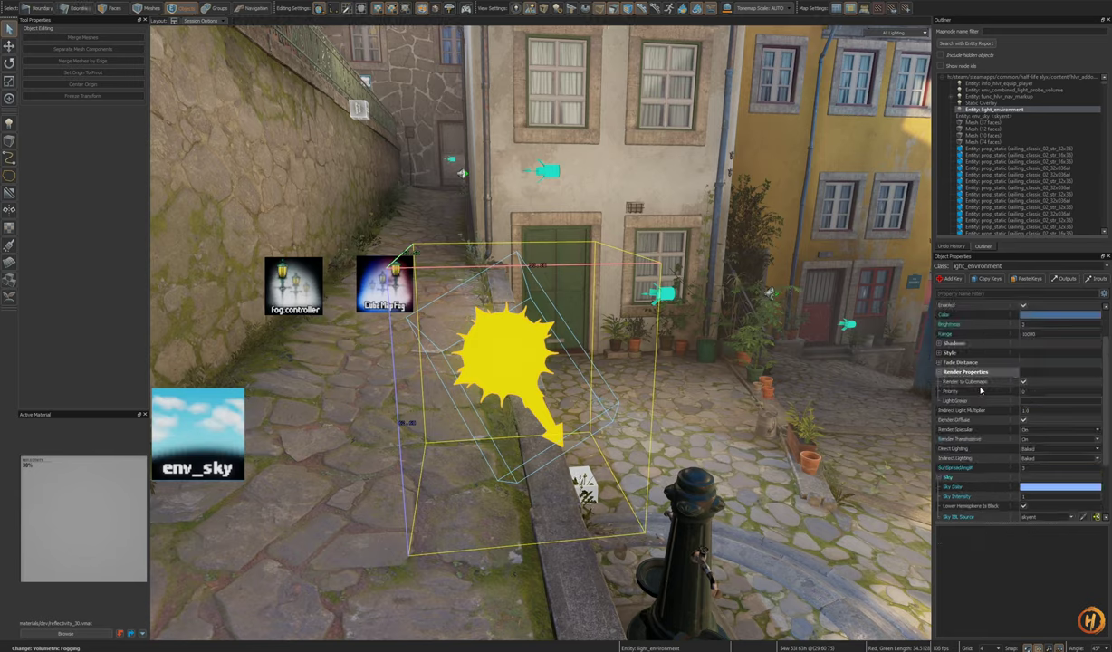
click(939, 372)
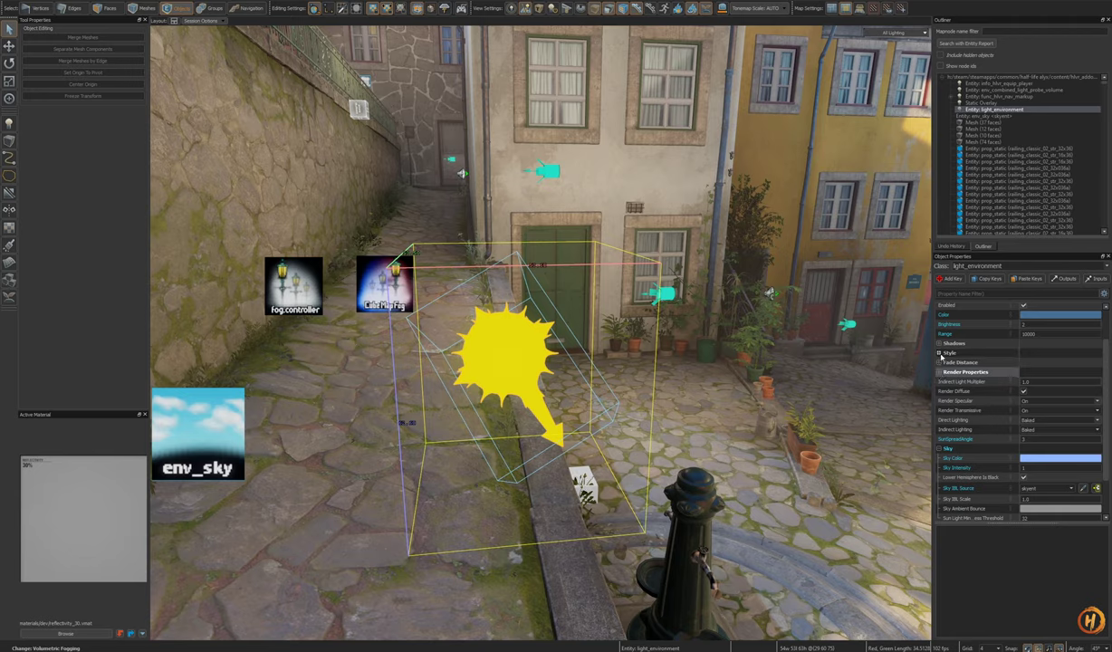
click(940, 354)
click(940, 354)
click(940, 345)
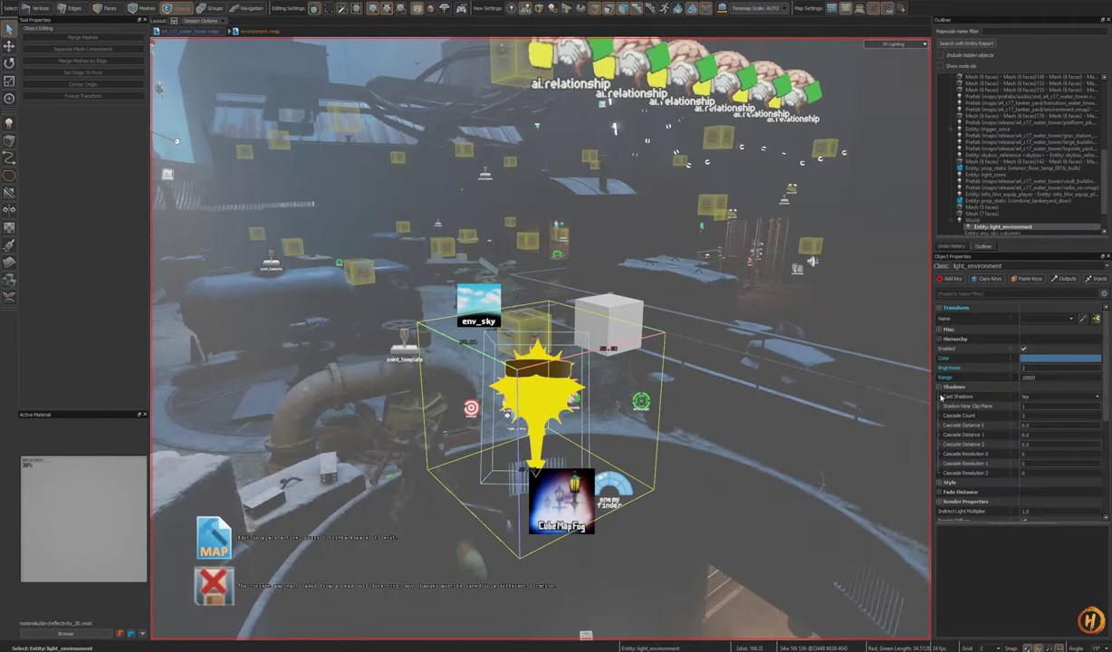
click(940, 387)
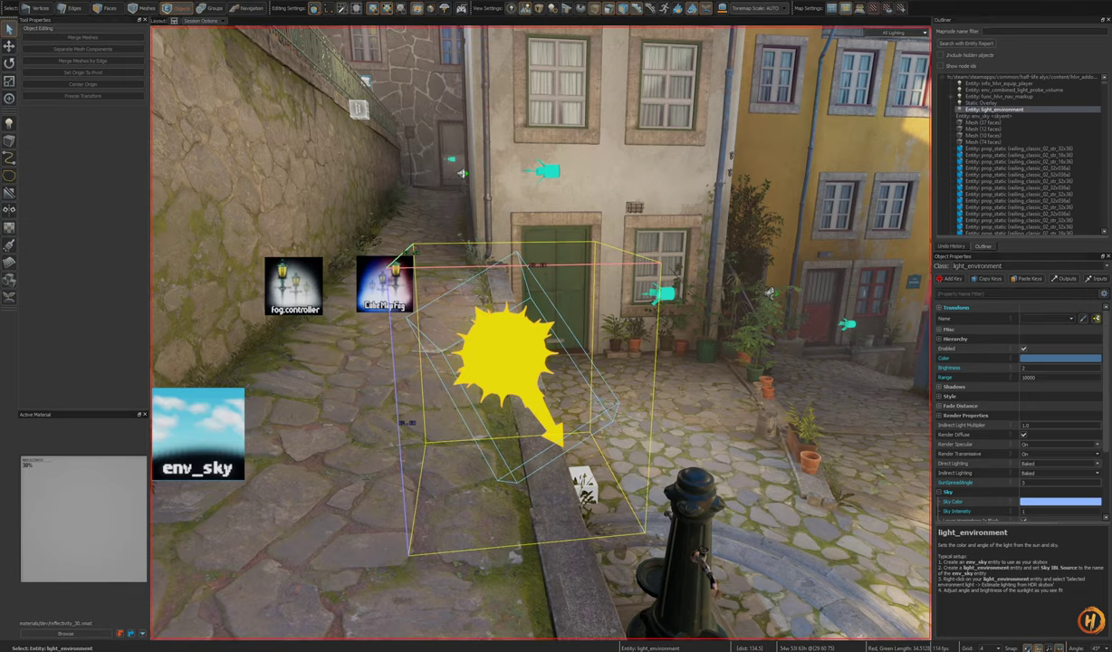
Step: Clear the selection and save the street map under the new name Porto_Night_01.vmap in the portoalley maps folder
right_drag(552, 407, 618, 409)
key(Escape)
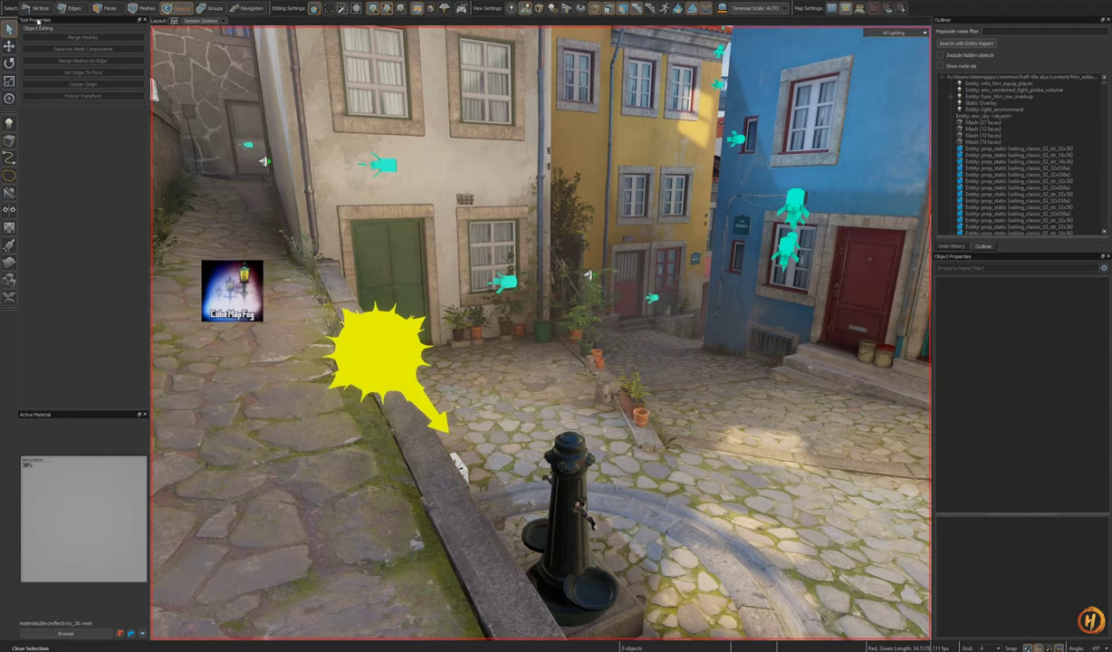
click(17, 1)
click(41, 58)
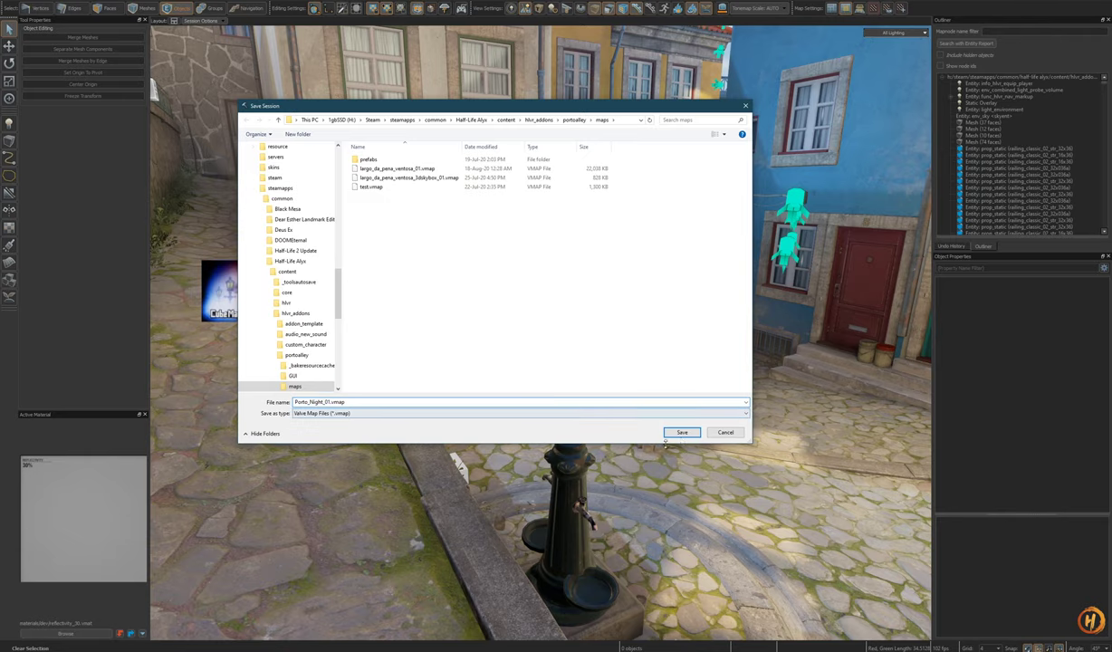
click(682, 433)
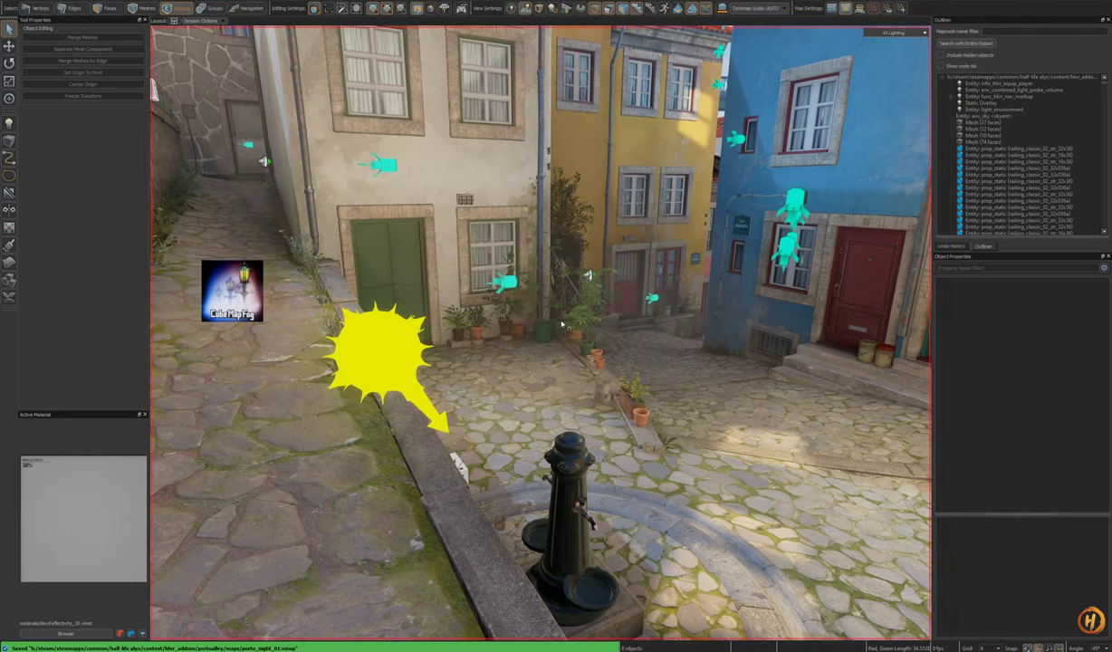
Step: Inspect the light_environment in the street map and select the env_sky entity beside it
mouse_move(426, 327)
right_down()
mouse_move(544, 321)
mouse_move(426, 327)
right_up()
key(s)
click(434, 323)
key(w)
right_drag(607, 363, 580, 399)
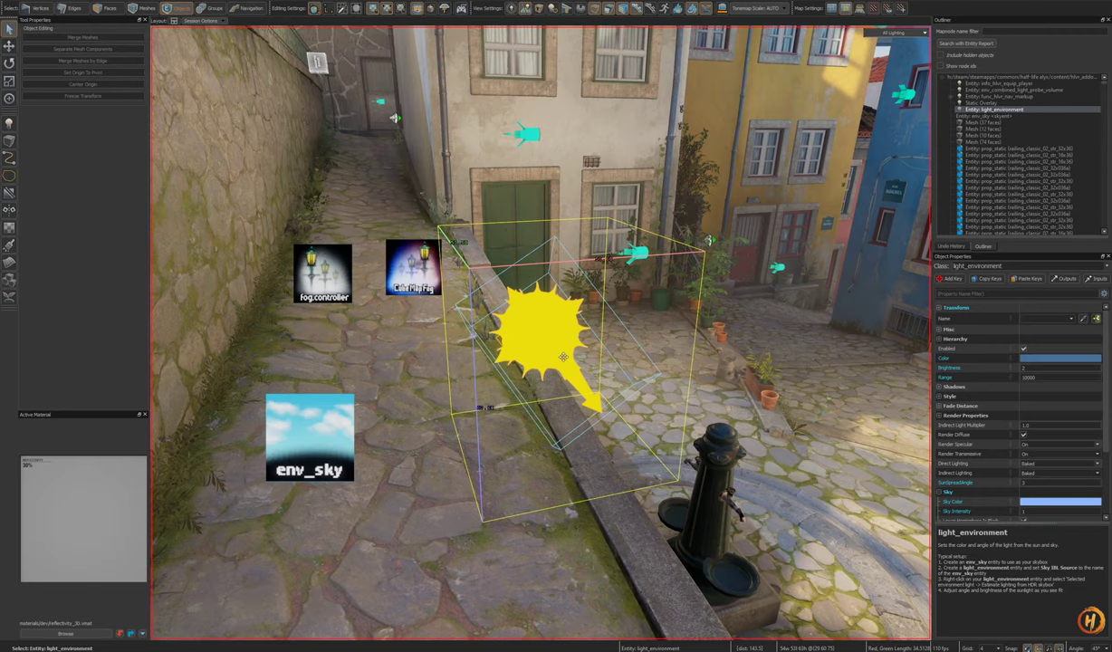
key(s)
right_drag(541, 334, 592, 407)
key(s)
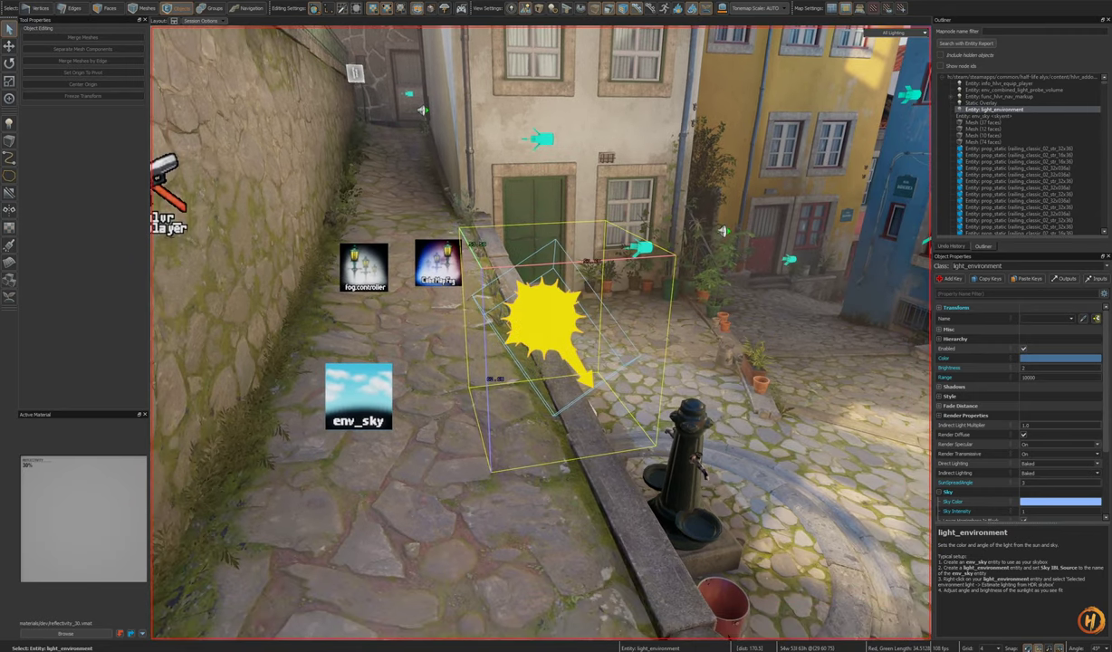
click(376, 411)
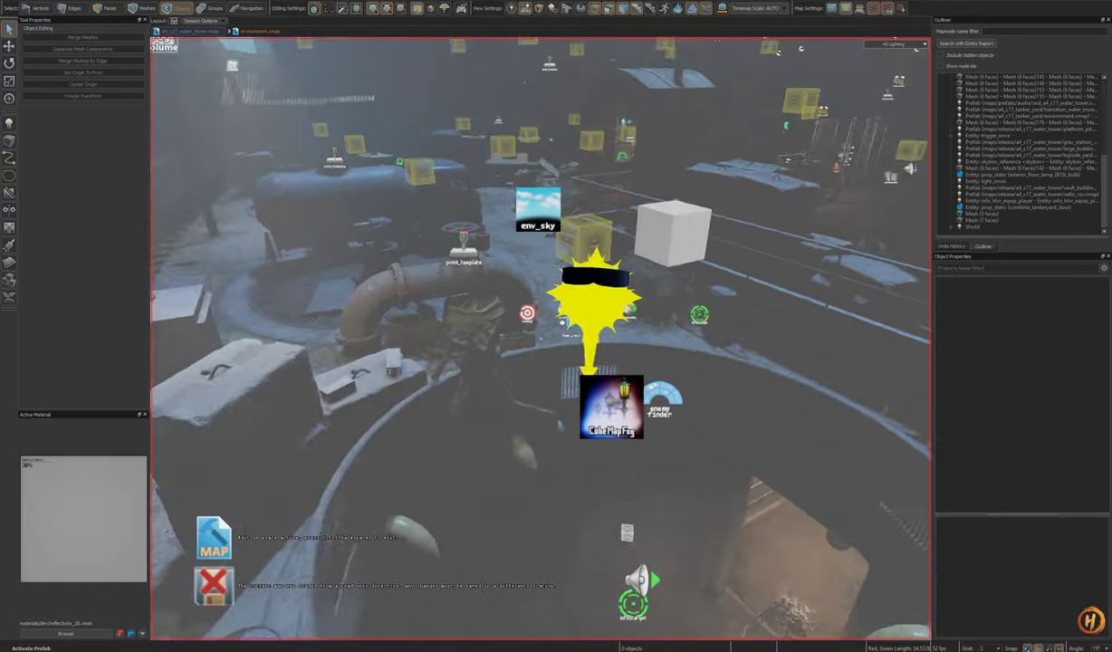
Step: Examine the env_sky entity's properties in the a4_c17_water_tower map
right_drag(541, 338, 602, 304)
key(w)
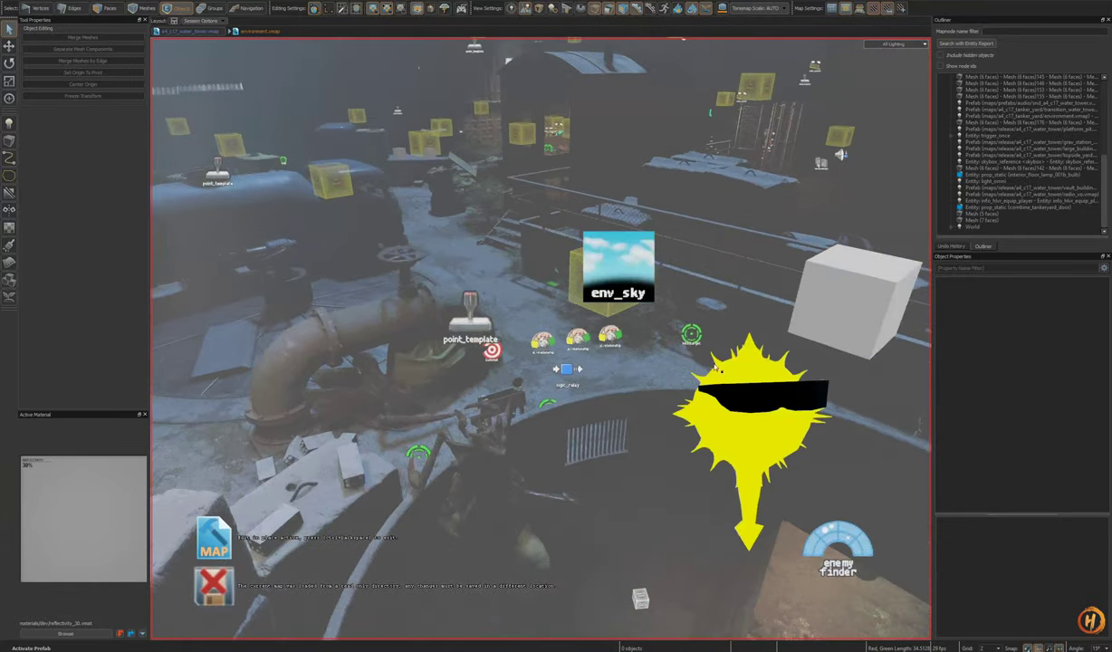
click(619, 265)
right_drag(618, 265, 675, 269)
key(s)
scroll(1002, 205, down, 2)
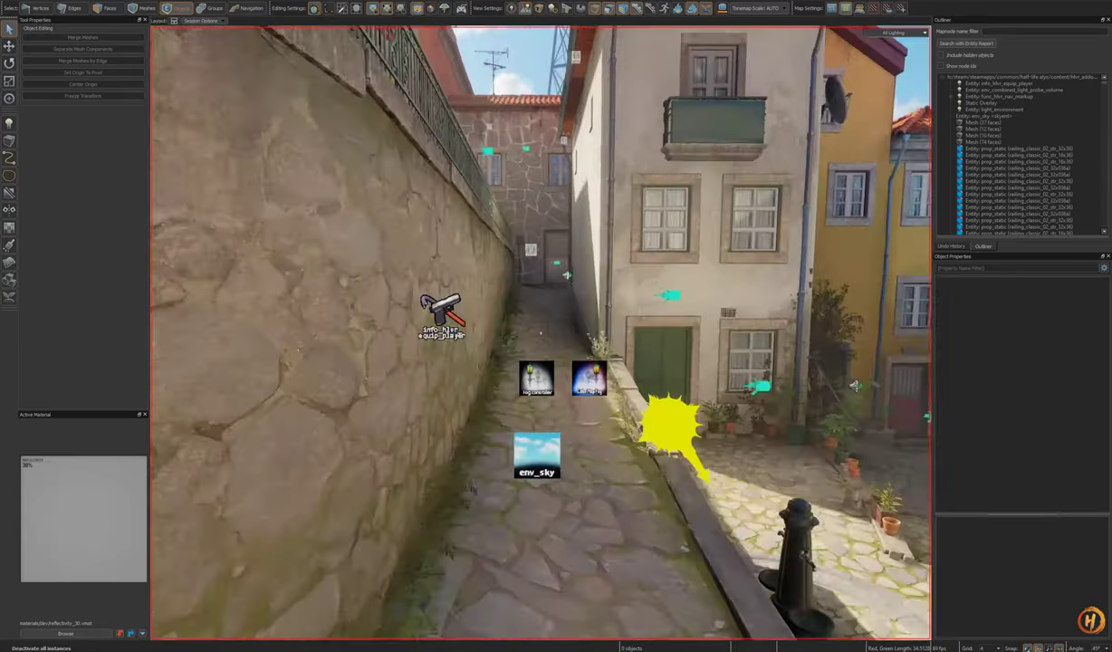
Step: Look over the original largo_da_pena_ventosa_01 map and close all open maps
key(w)
right_drag(541, 333, 648, 382)
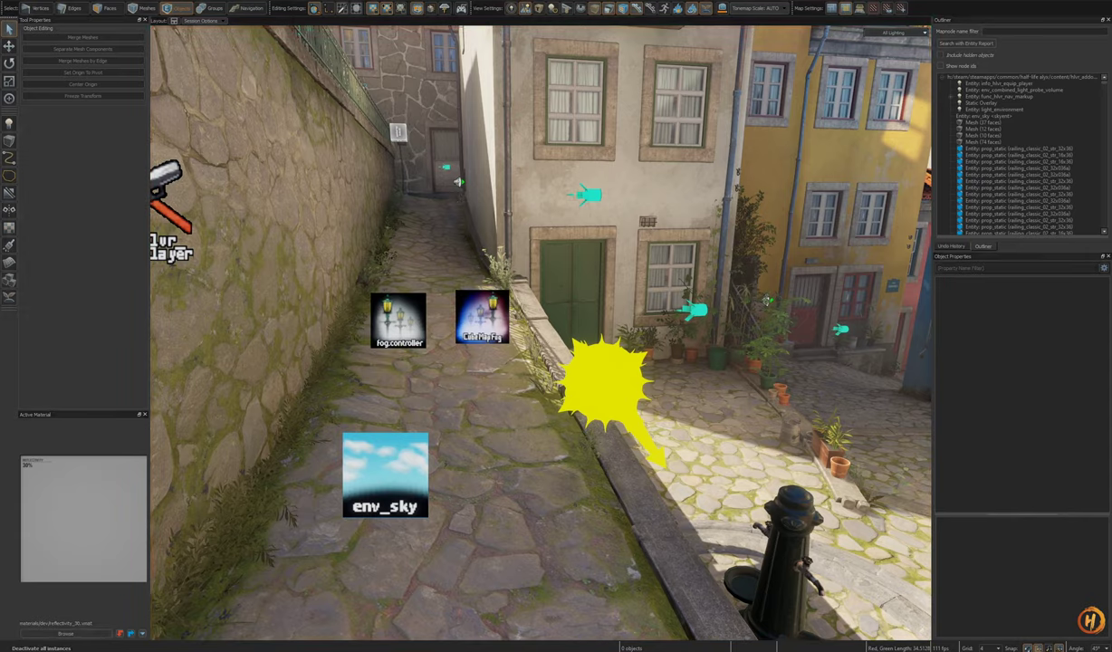
right_drag(425, 343, 446, 343)
click(244, 1)
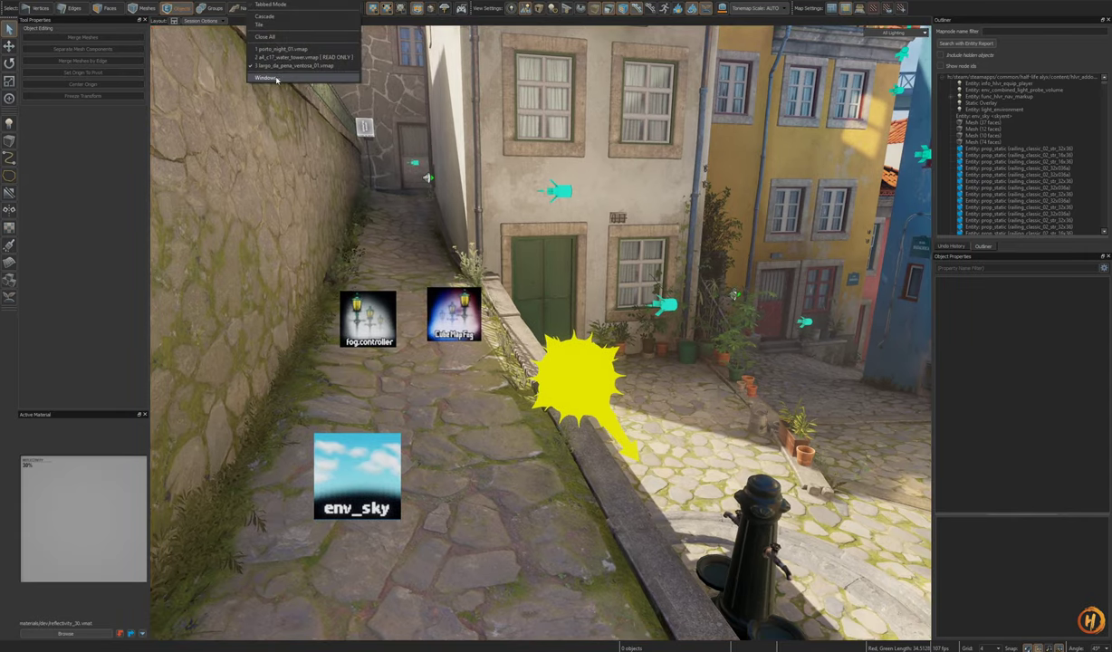
click(271, 40)
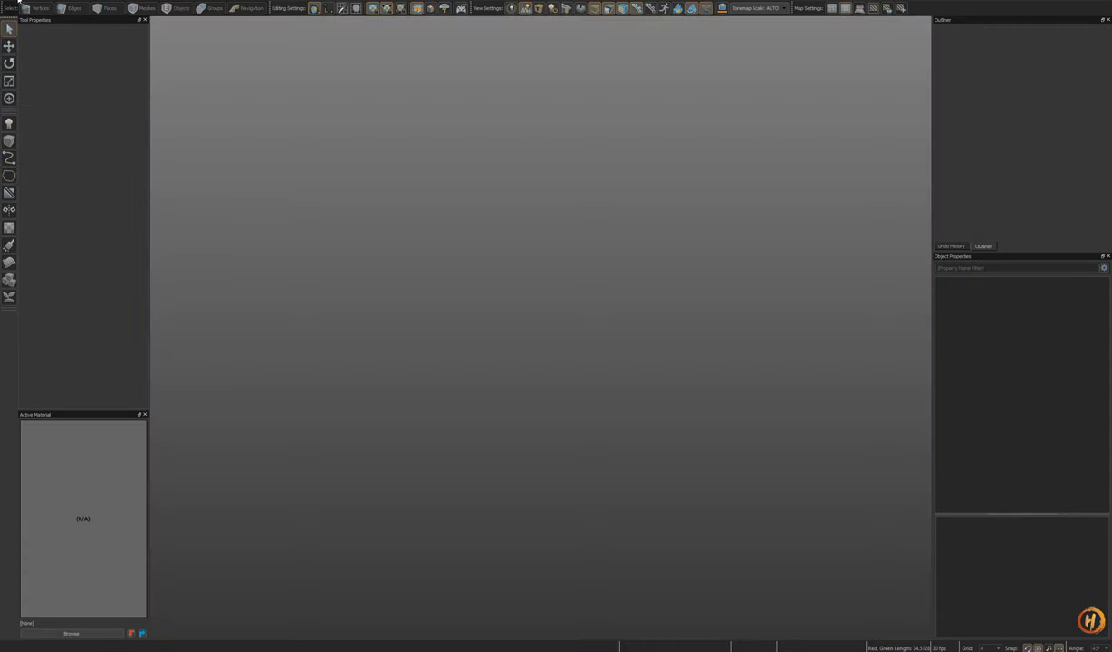
Step: Reopen the recently used map porto_night_01.vmap
click(18, 4)
mouse_move(36, 37)
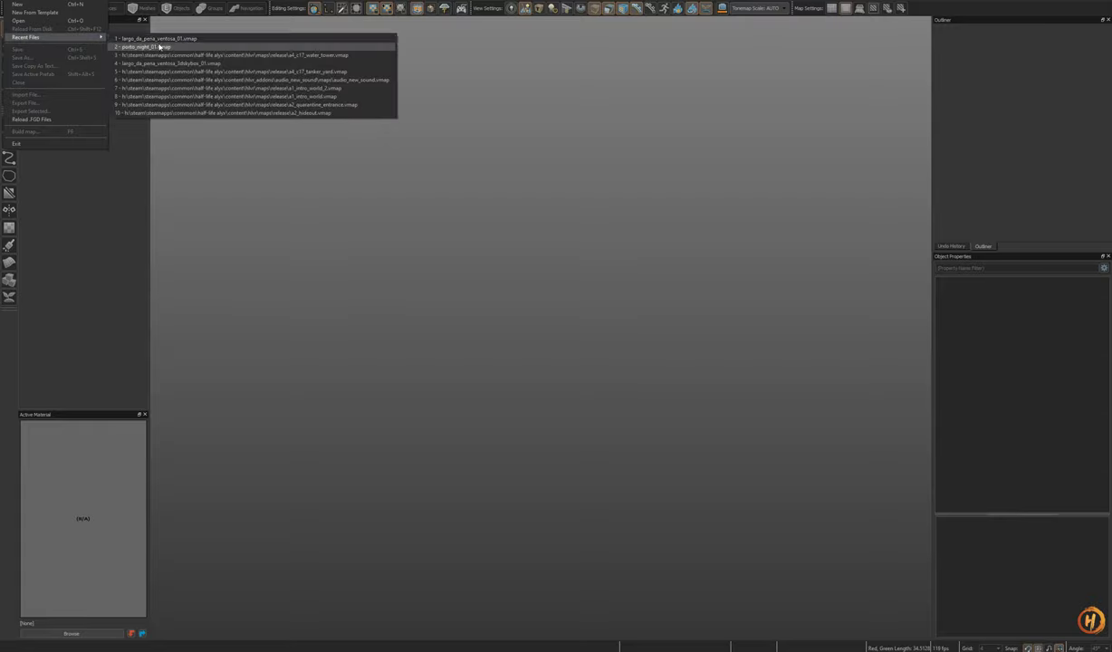
click(157, 47)
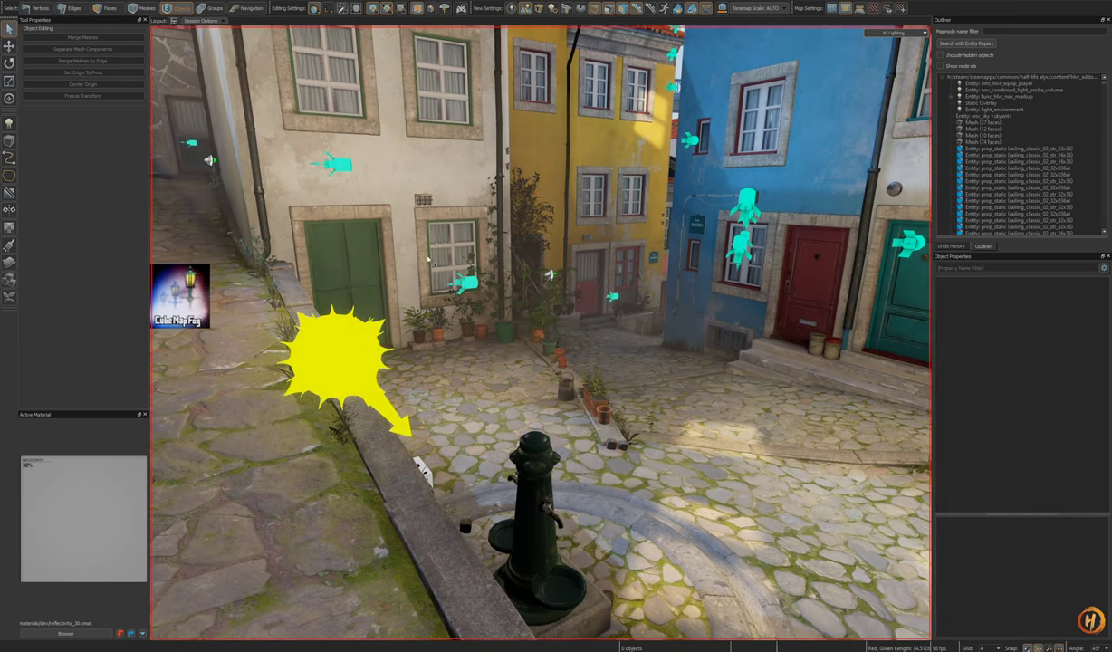
Step: Open the recent a4_c17_water_tower map and select the env_sky entity in its environment prefab
click(22, 5)
mouse_move(54, 37)
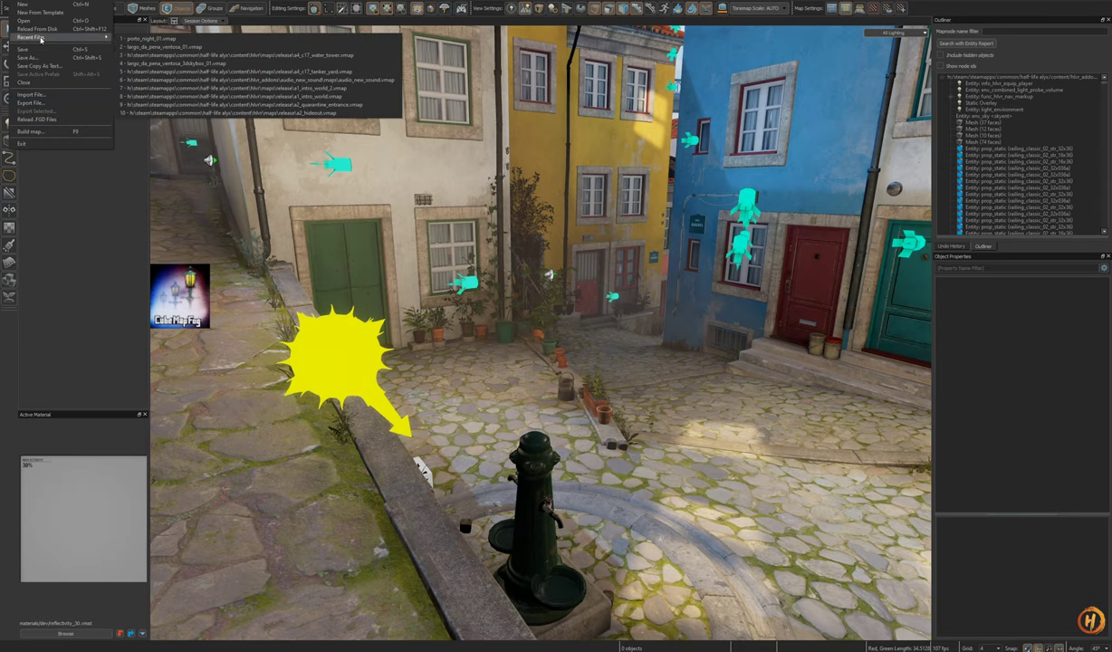
click(195, 55)
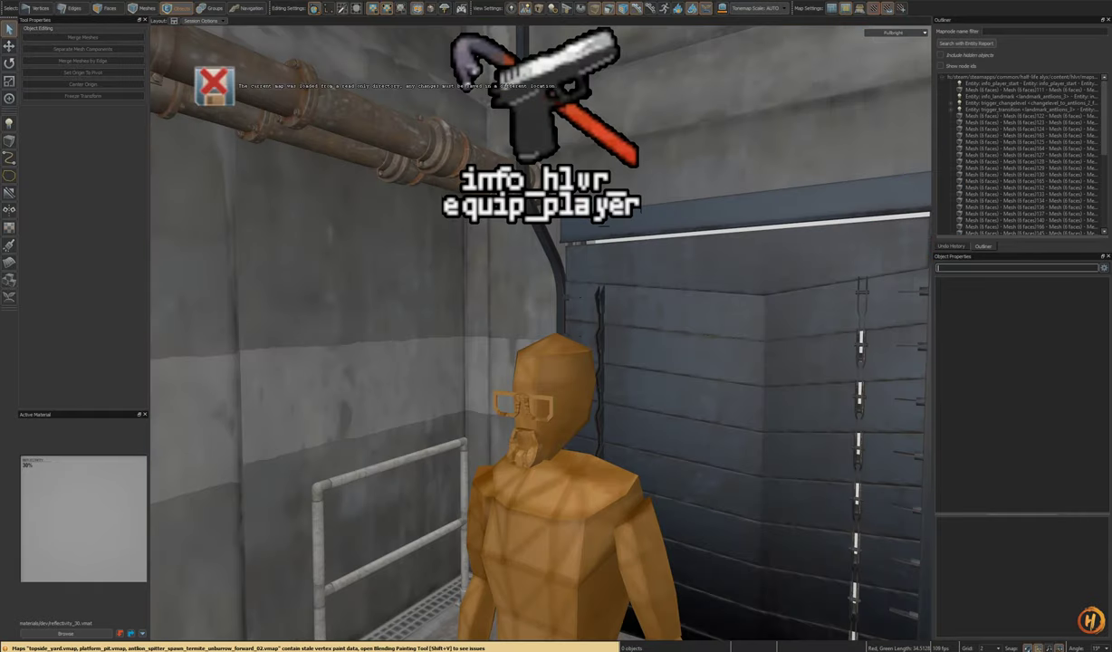
key(w)
key(w)
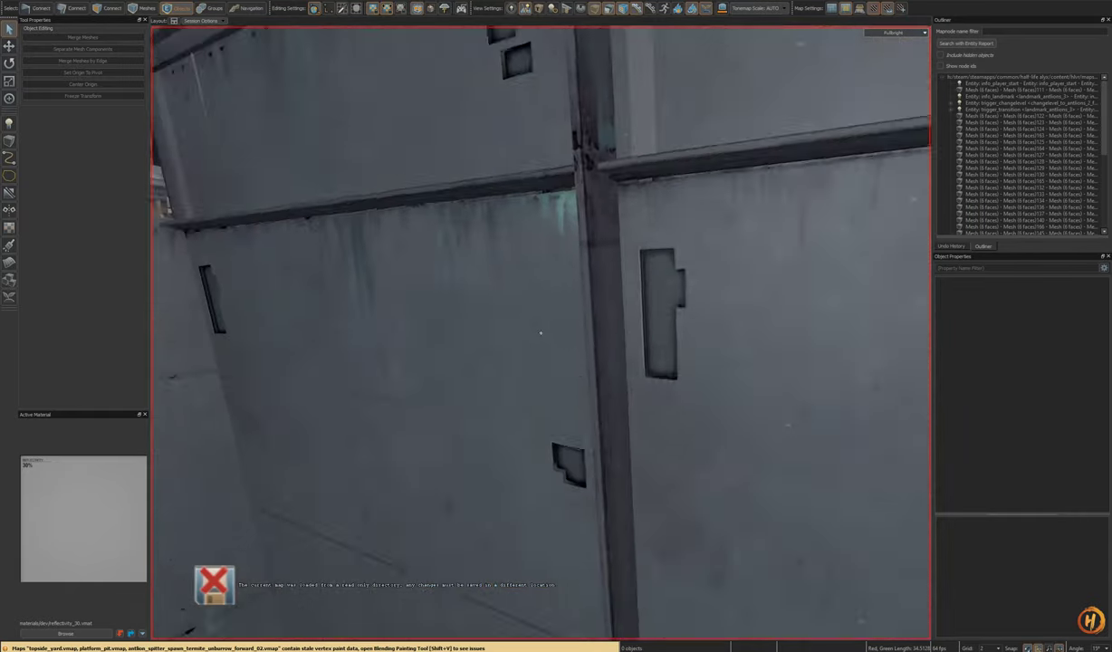
key(w)
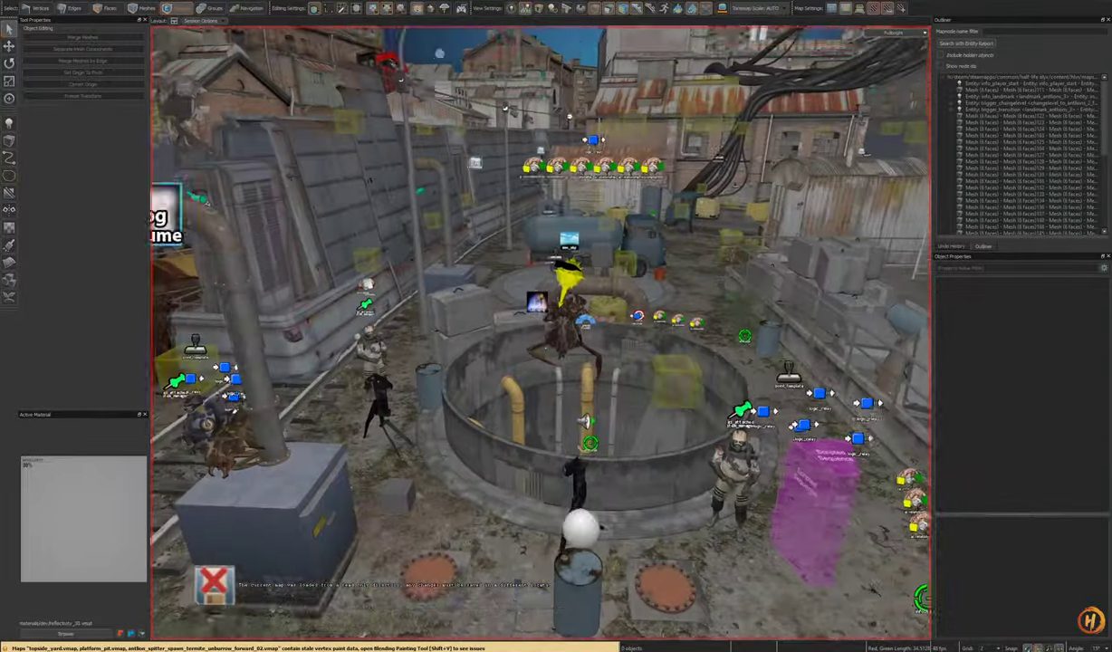
key(w)
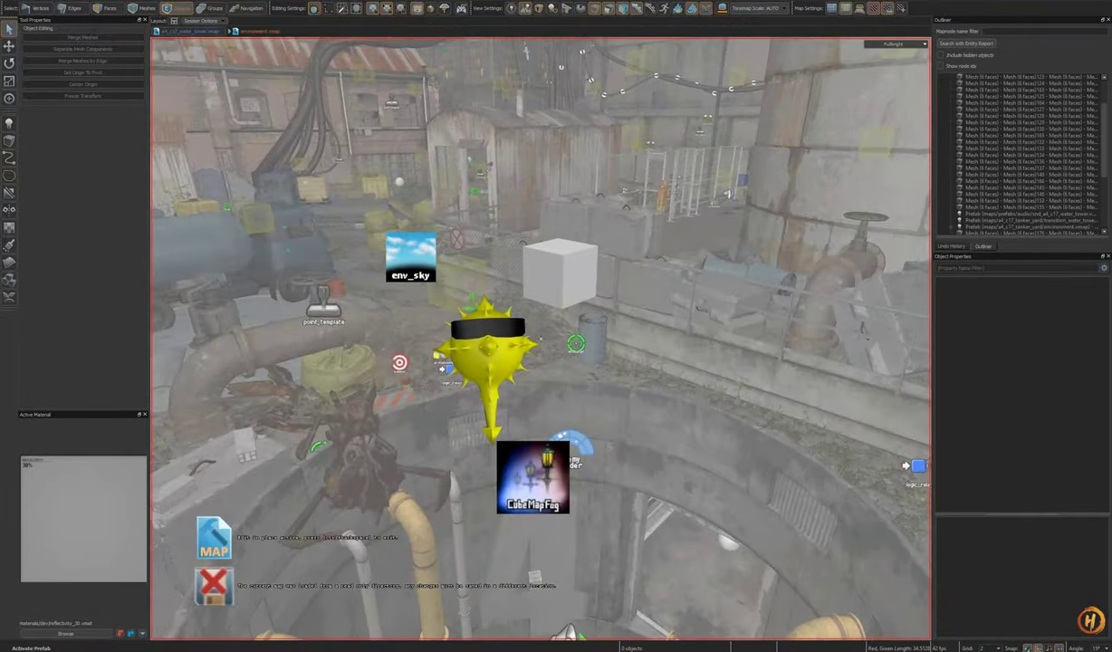
key(w)
click(630, 327)
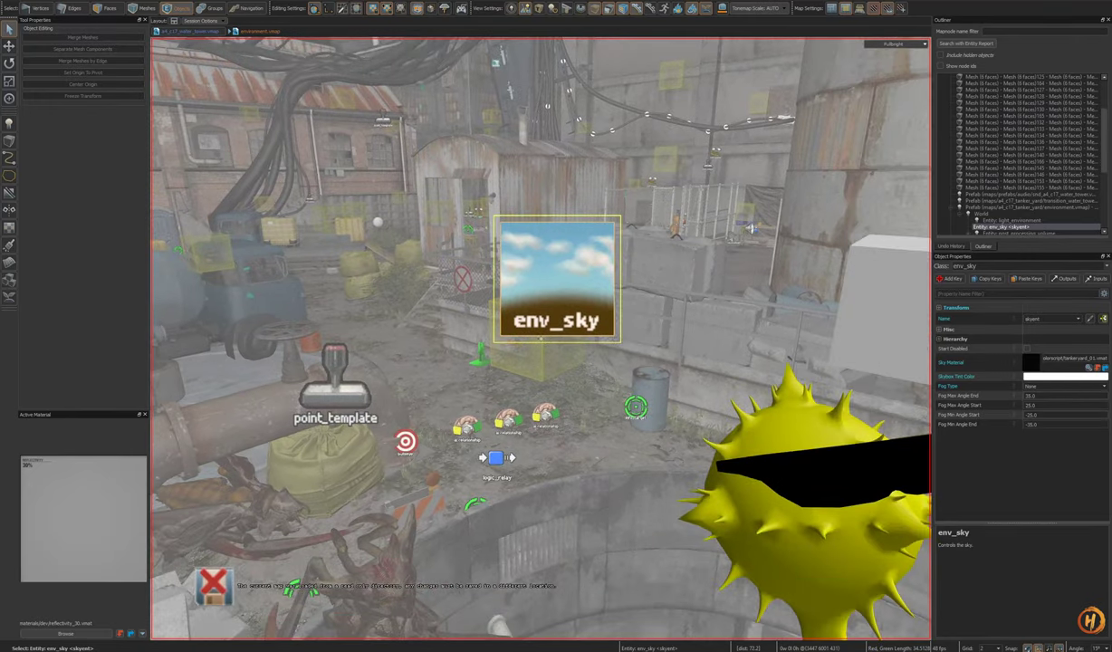
Step: Copy the tankeryard_01.vmat sky material from the water tower map's env_sky to the Porto street map's env_sky
click(1078, 358)
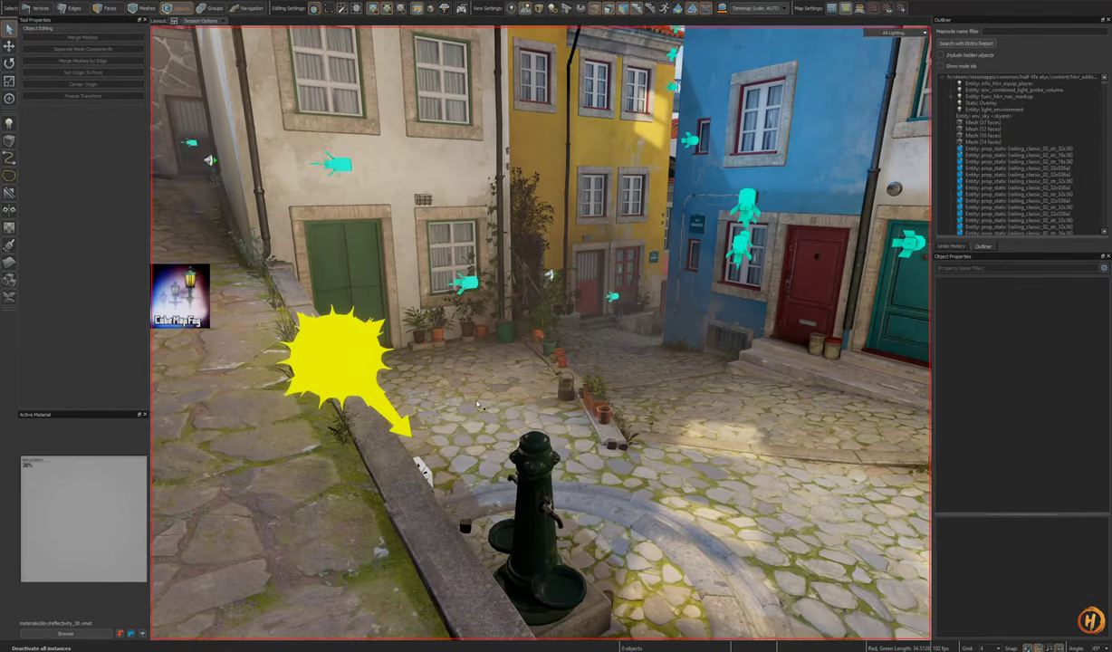
right_drag(478, 405, 390, 407)
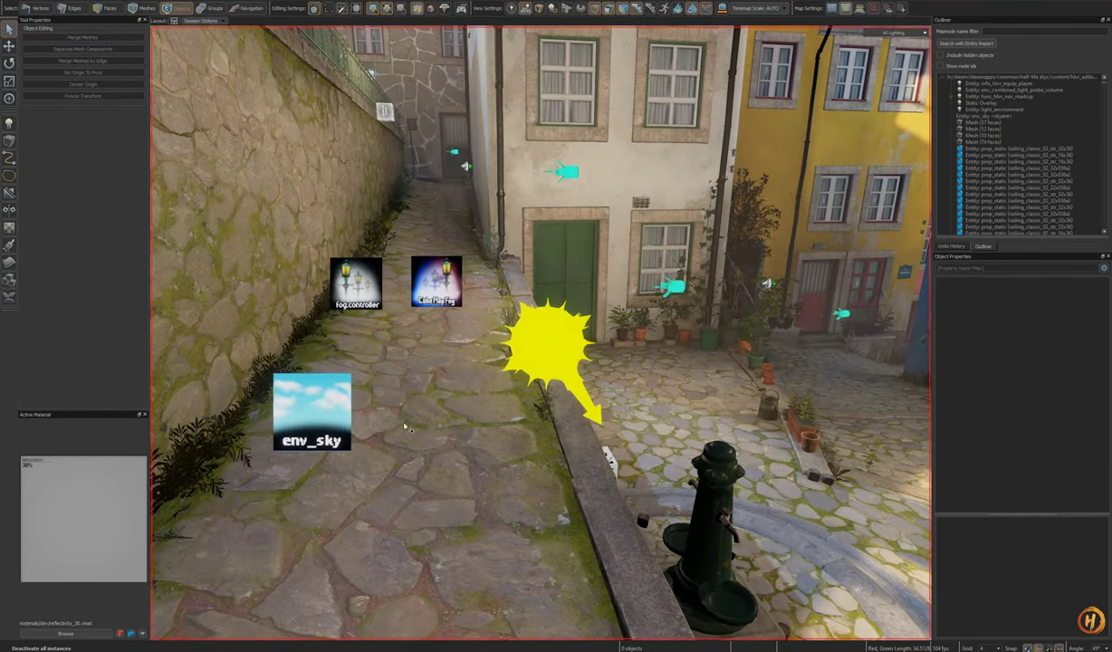
click(305, 426)
click(1075, 359)
key(ctrl+a)
key(ctrl+v)
key(Return)
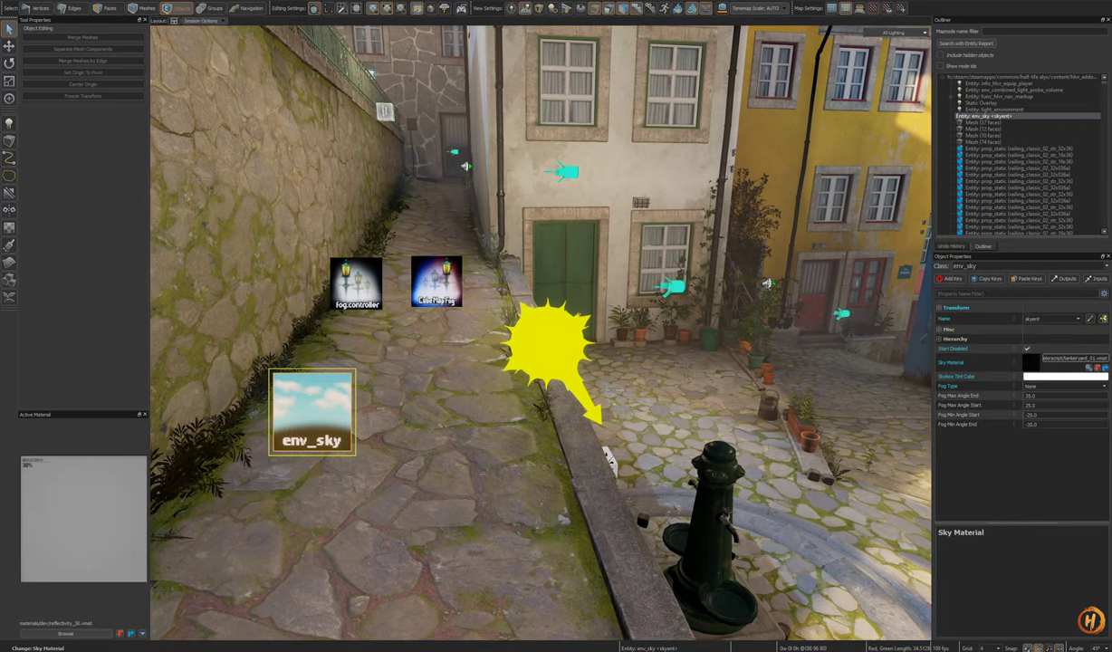
Step: Inspect the tankeryard_01 sky material in an enlarged Material Editor preview, then close the editor
right_drag(779, 362, 761, 362)
double_click(1032, 364)
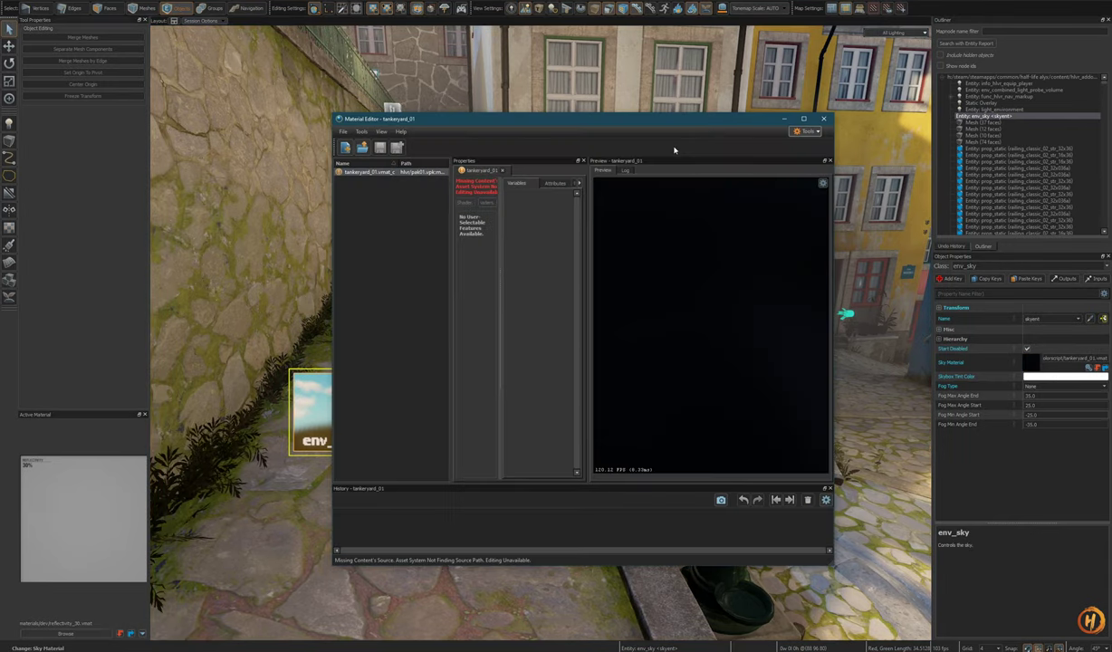
drag(832, 565, 1018, 587)
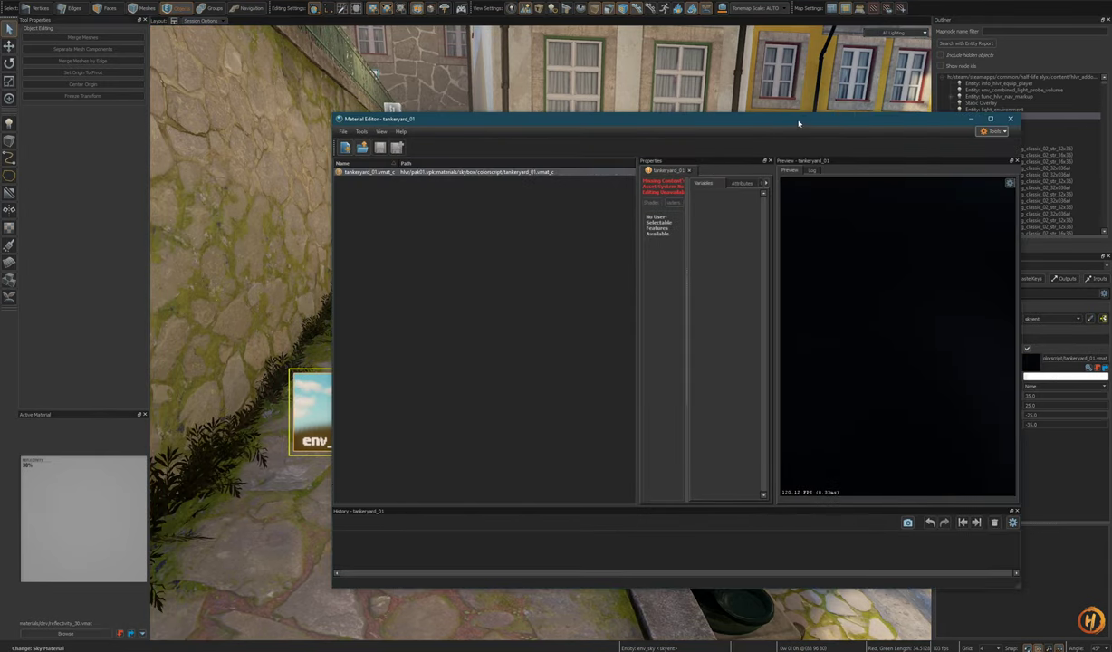
drag(798, 121, 704, 111)
drag(544, 265, 350, 260)
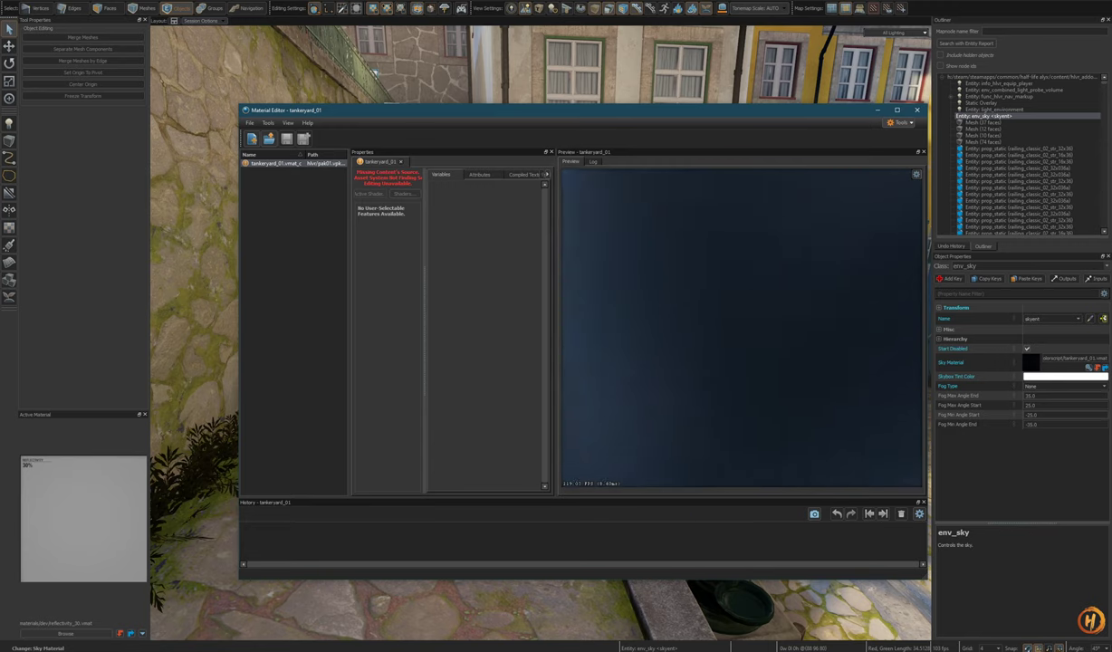
click(917, 109)
Step: Copy the Skybox Tint Color and Fog Type from the water tower map's env_sky to the street map's env_sky
key(ctrl+Tab)
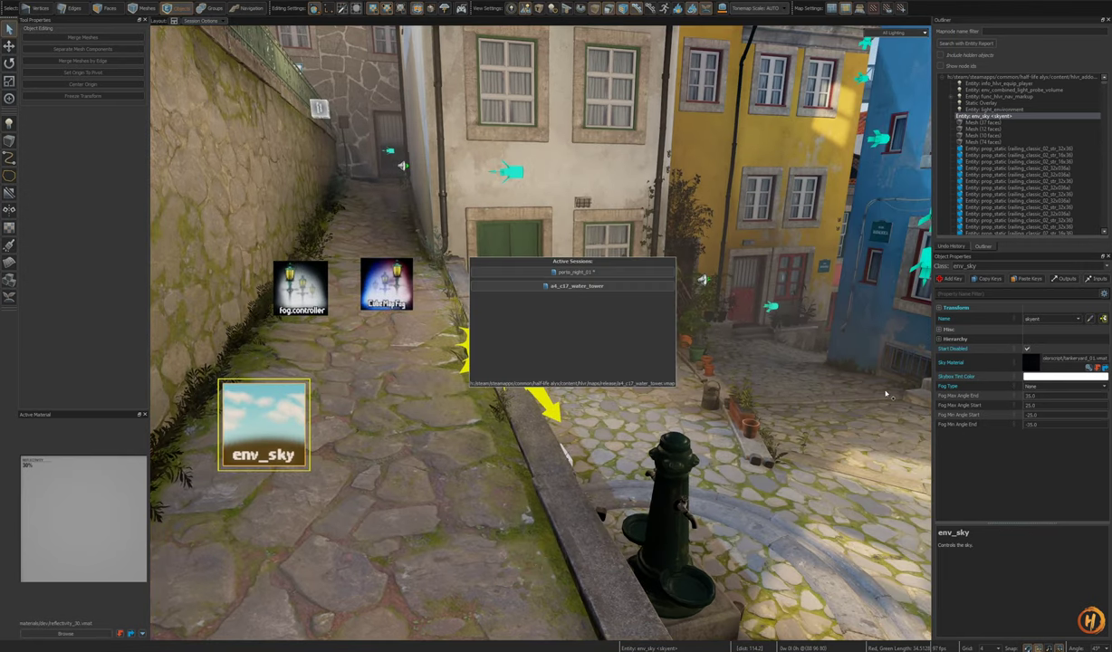
click(543, 314)
click(977, 378)
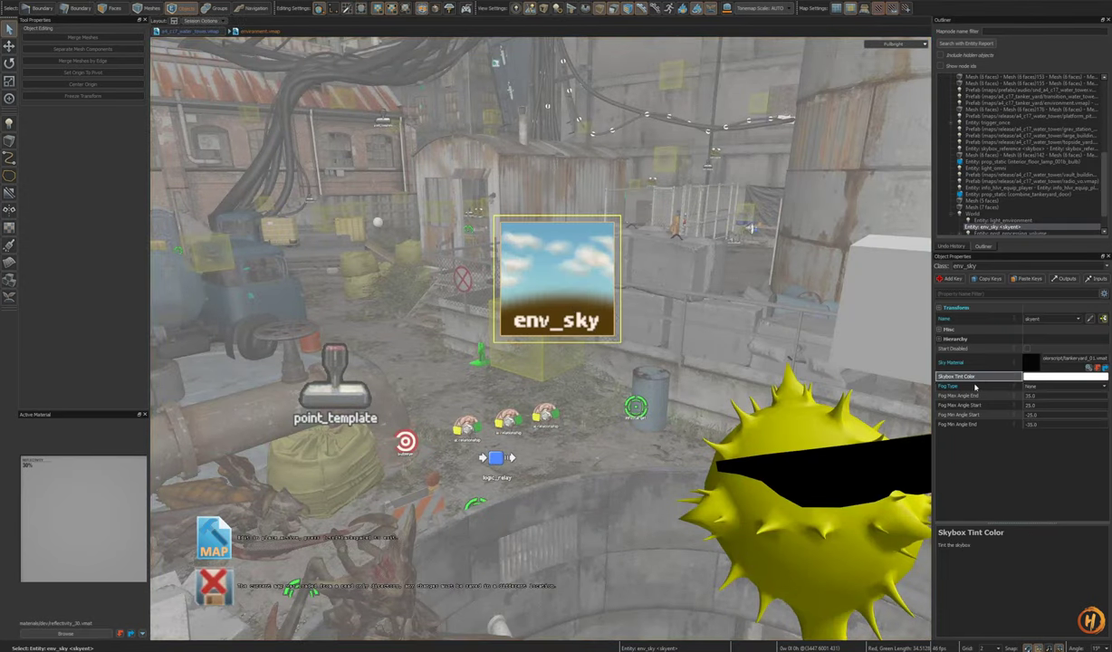
ctrl+click(973, 387)
key(ctrl+Tab)
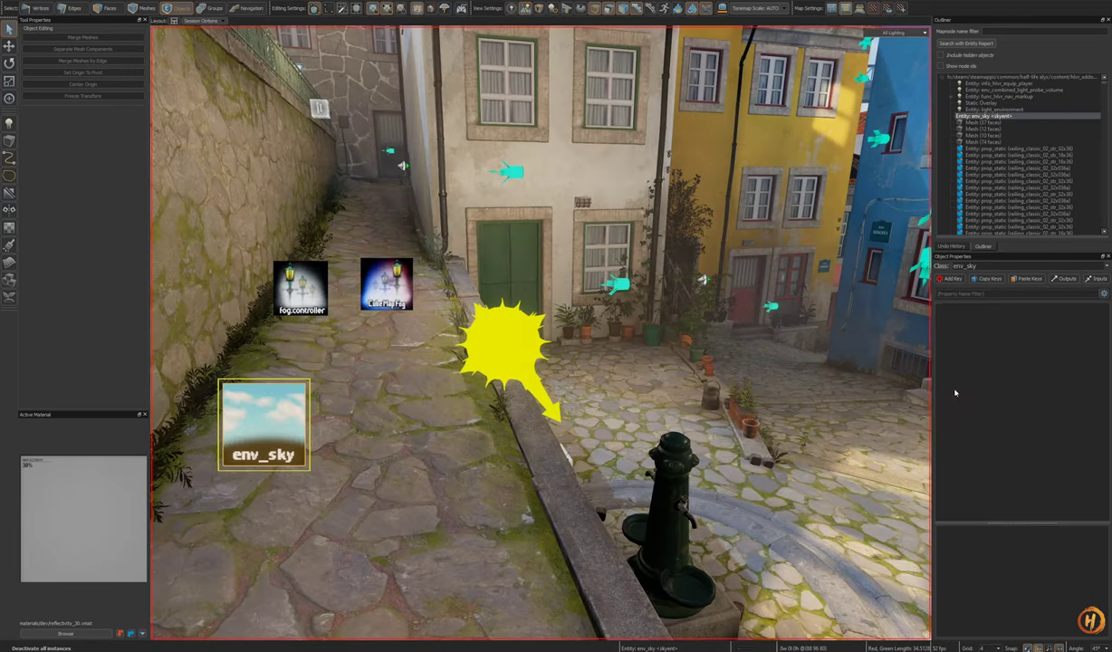
click(975, 380)
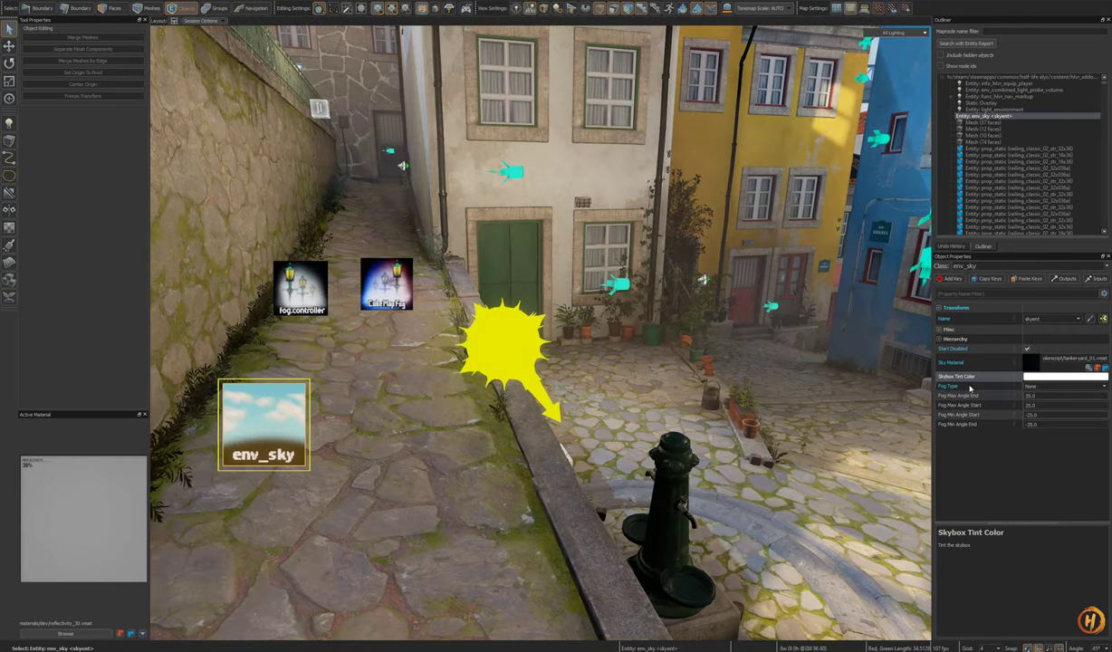
ctrl+click(971, 387)
key(ctrl+v)
alt+drag(775, 386, 703, 387)
Step: Compare the Start Disabled and fog angle settings of the env_sky entities in both maps
key(ctrl+Tab)
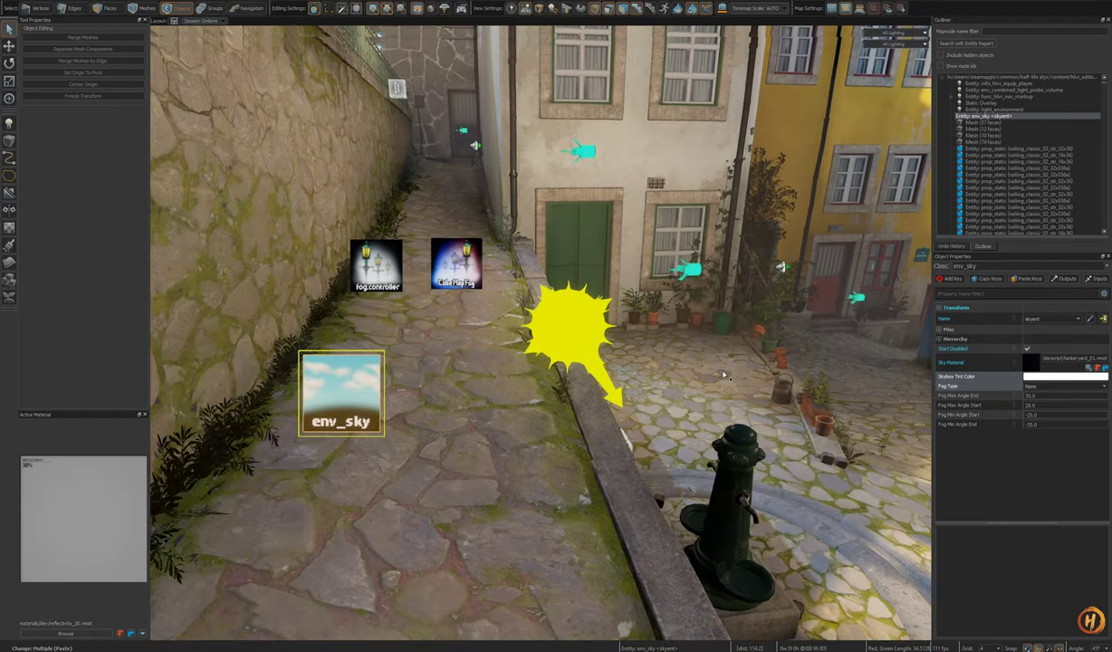
click(544, 317)
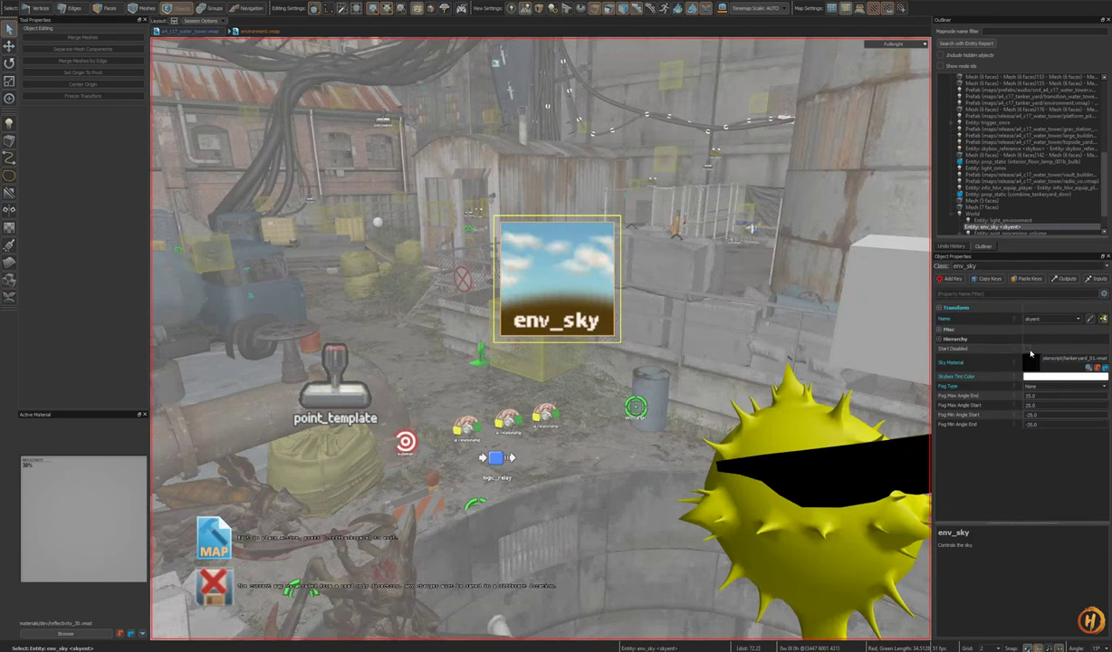
key(ctrl+Tab)
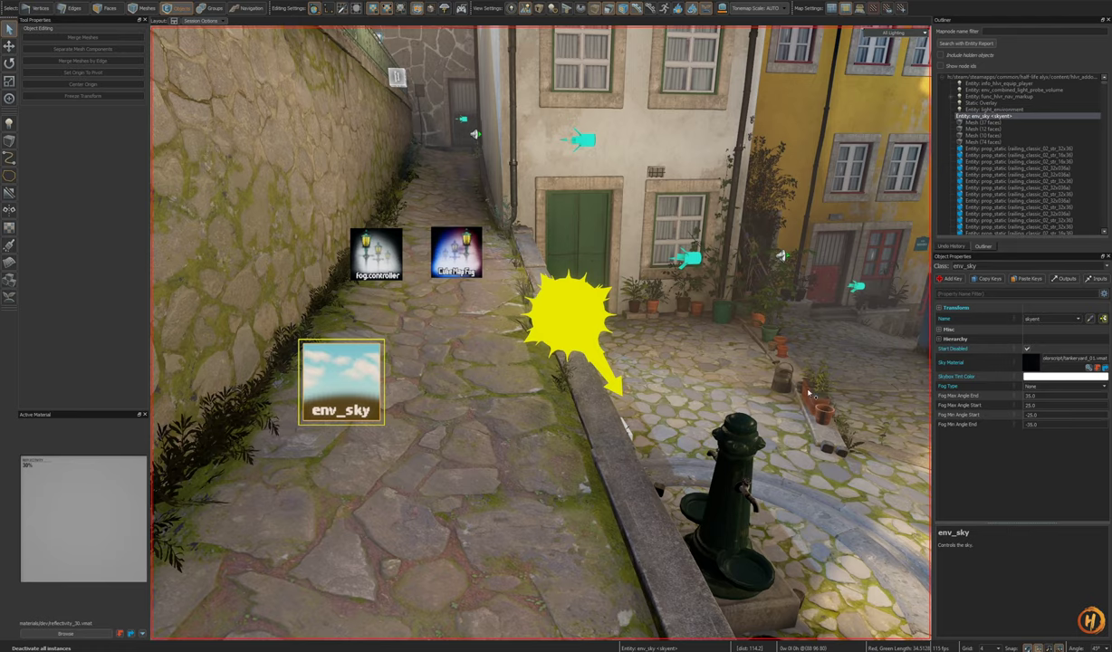
mouse_move(794, 393)
right_down()
mouse_move(801, 375)
mouse_move(794, 394)
right_up()
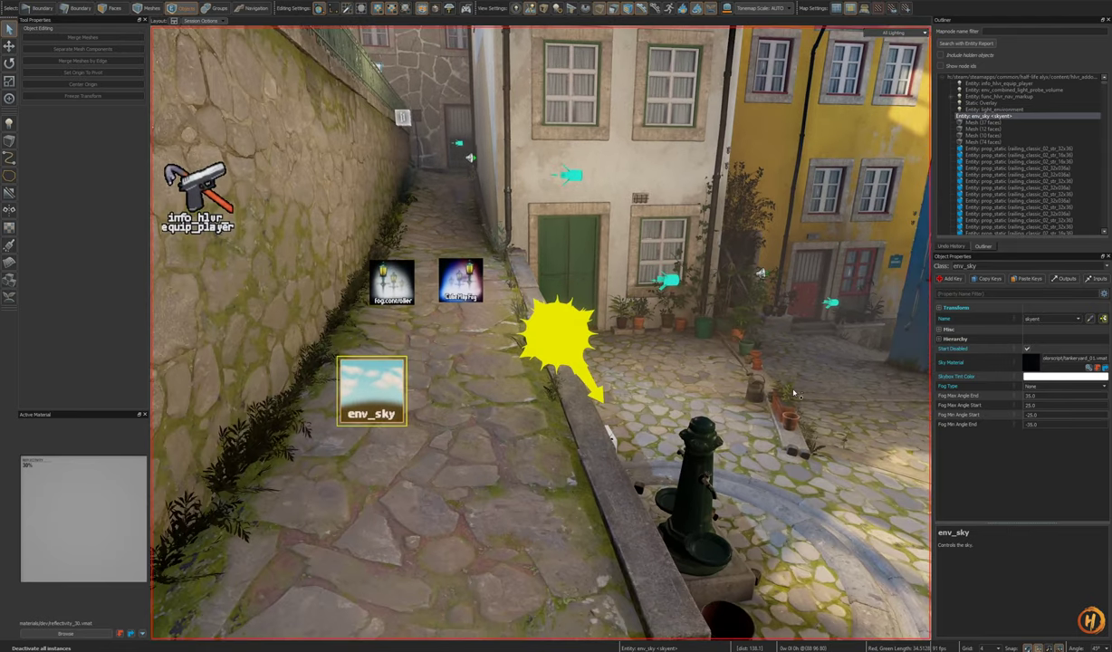
key(ctrl+Tab)
key(ctrl+Tab)
click(564, 315)
right_drag(564, 316, 713, 339)
key(s)
key(w)
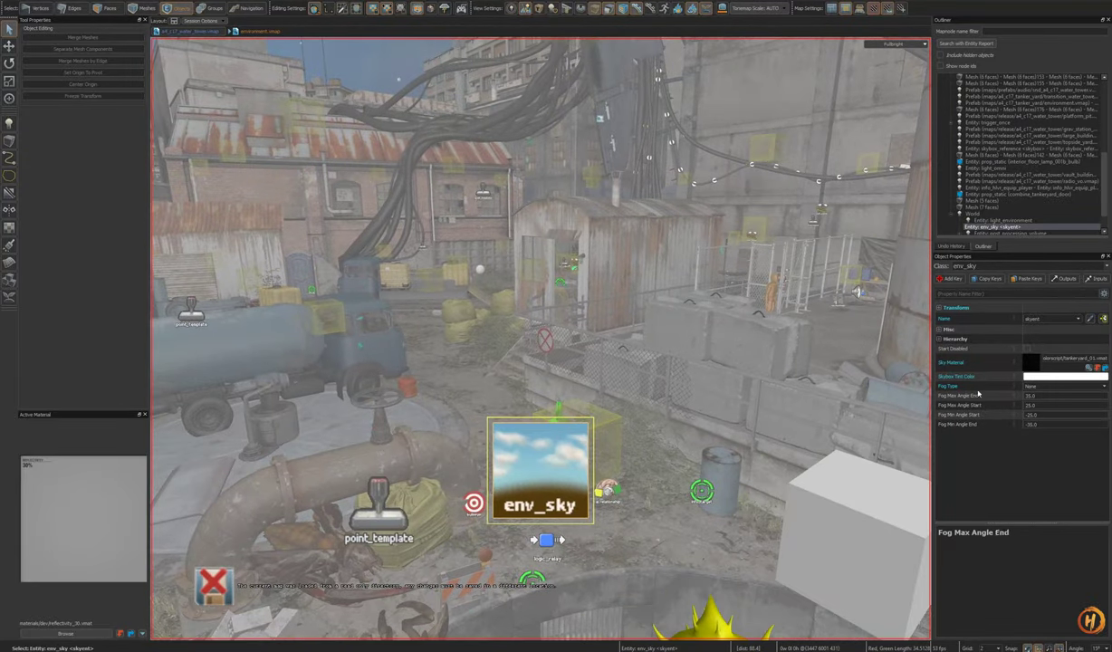
key(ctrl+Tab)
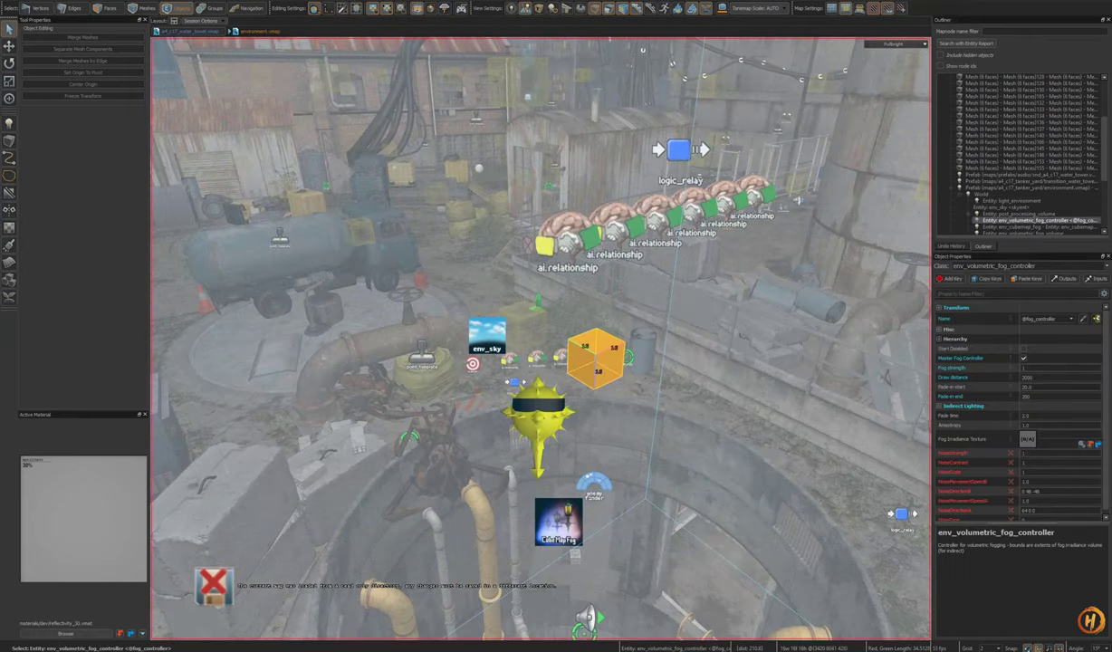
Step: Select and copy the env_volumetric_fog_controller near the light_environment in the water tower map
mouse_move(426, 396)
right_down()
mouse_move(427, 384)
mouse_move(426, 395)
right_up()
key(w)
click(426, 395)
click(576, 302)
mouse_move(577, 302)
right_down()
mouse_move(574, 272)
mouse_move(574, 282)
right_up()
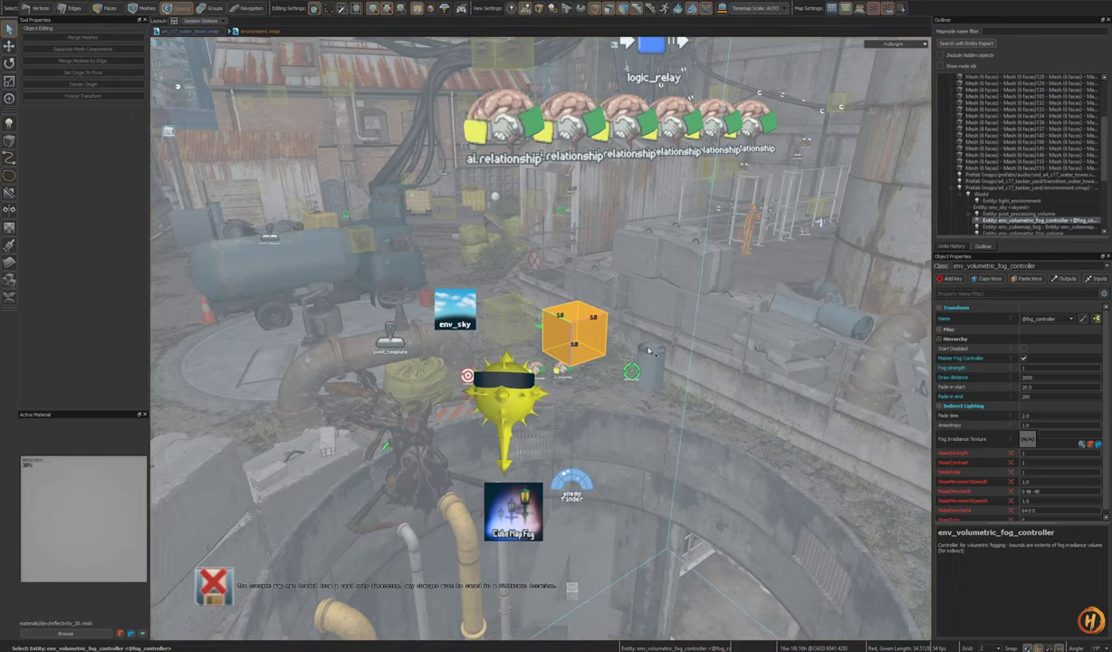
click(520, 395)
click(578, 335)
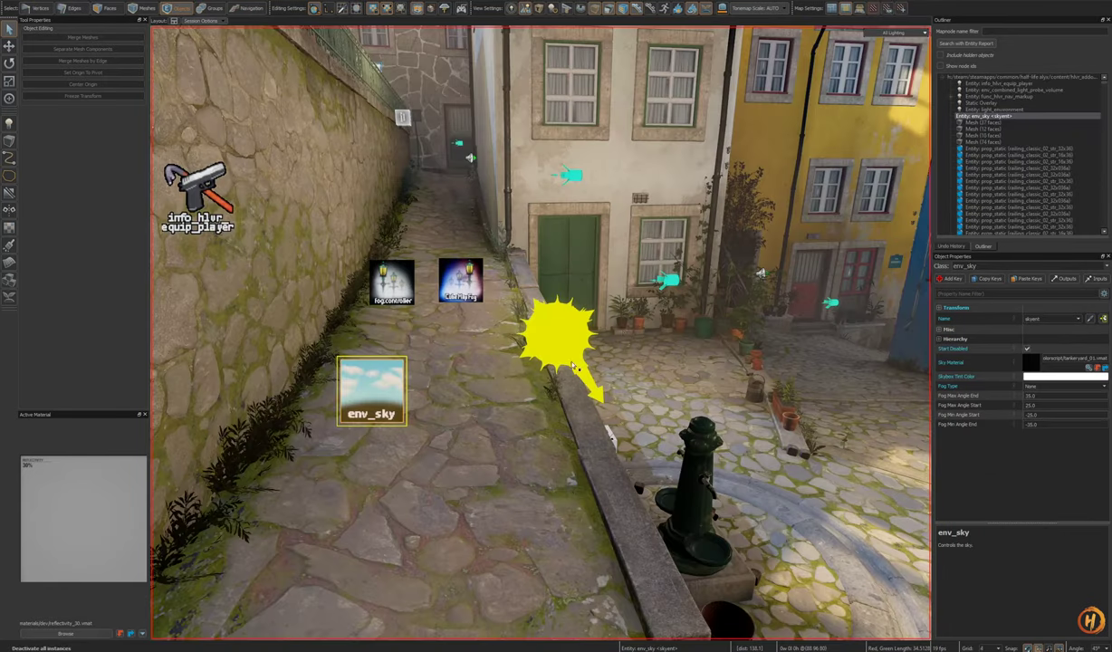
Step: Show the tool volumes in the street map and select its existing env_volumetric_fog_controller
key(d)
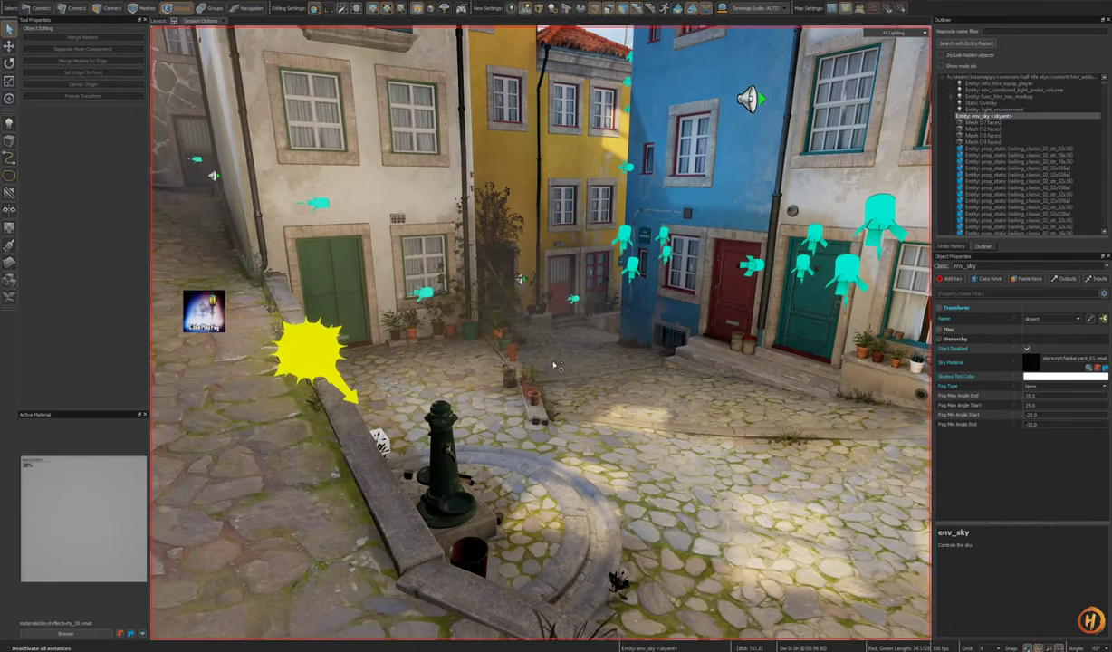
click(538, 9)
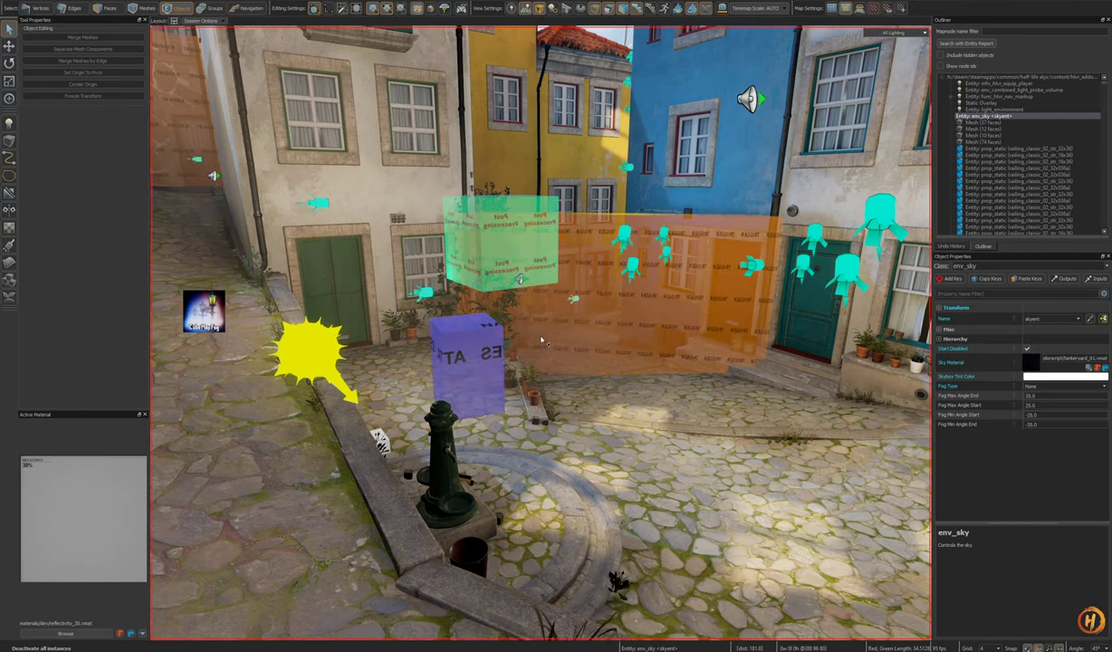
right_drag(542, 340, 647, 328)
key(s)
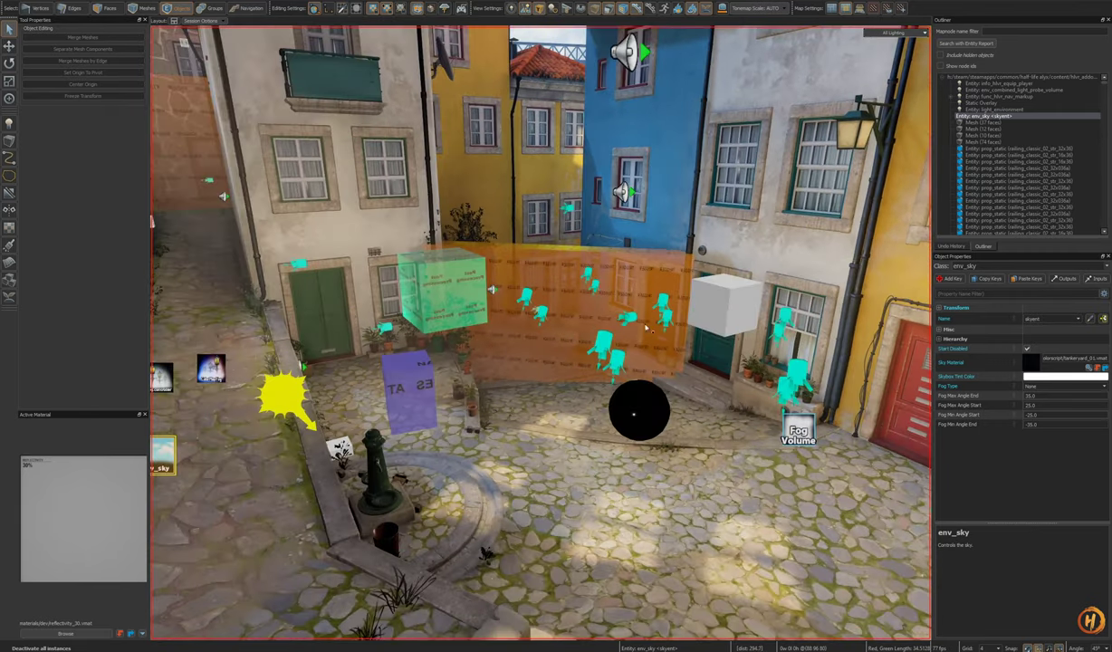
click(715, 297)
scroll(1011, 210, down, 1)
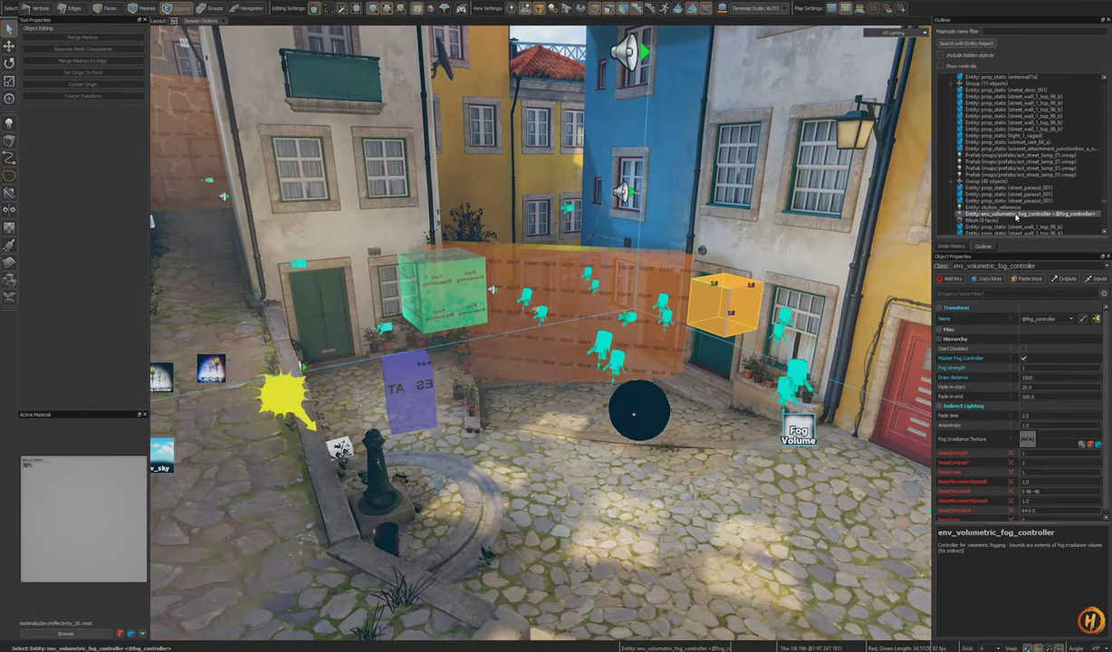
Step: Replace the street map's volumetric fog controller with the one copied from the water tower map
right_drag(921, 326, 752, 320)
key(Delete)
key(ctrl+v)
key(t)
drag(456, 381, 457, 364)
key(shift+a)
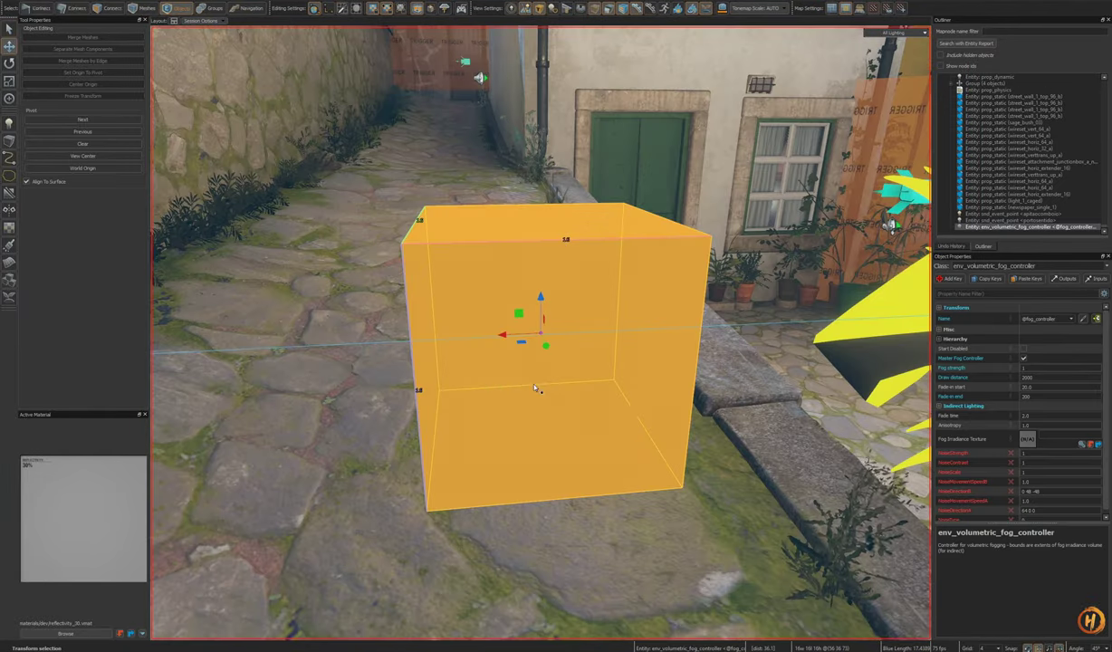
Step: Move the pasted volumetric fog controller across the stone path to sit beside the env_sky entity
scroll(618, 398, down, 2)
alt+drag(618, 398, 707, 400)
right_drag(541, 333, 521, 344)
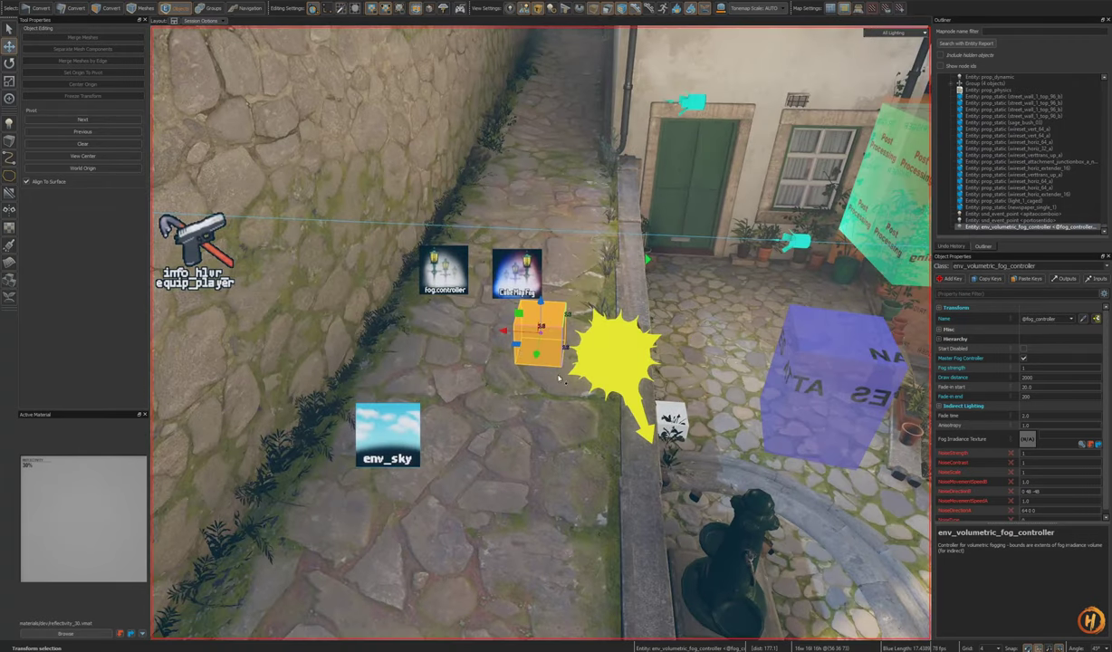
drag(515, 339, 472, 381)
right_drag(472, 382, 580, 326)
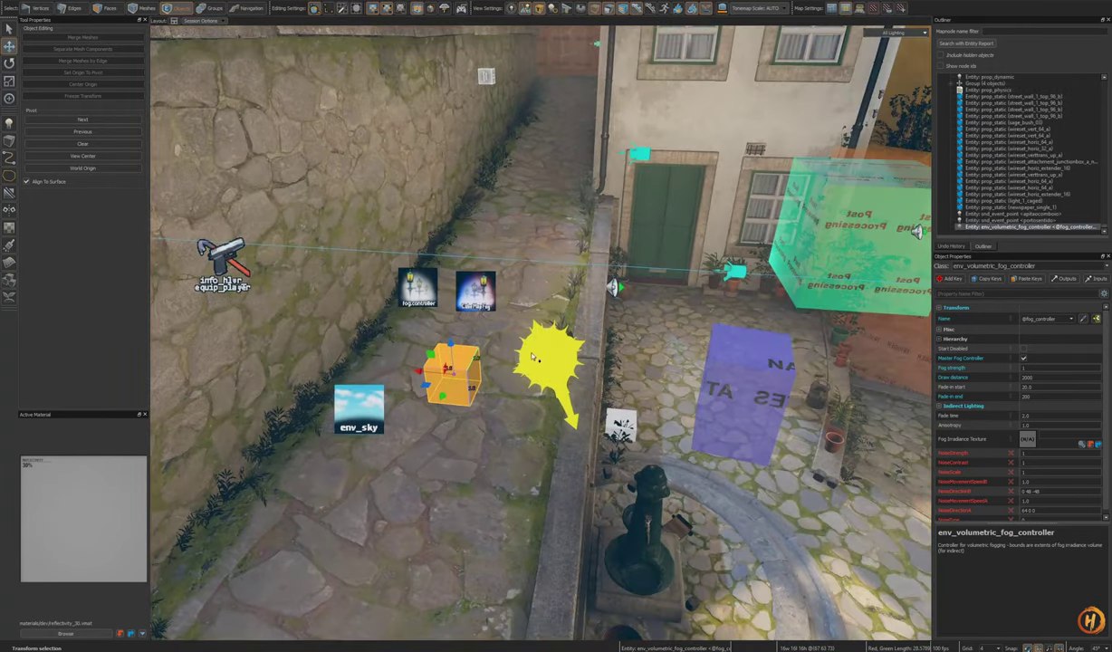
Step: Select the env_cubemap_fog in the water tower map and copy its Cubemap Texture path
right_drag(613, 250, 613, 261)
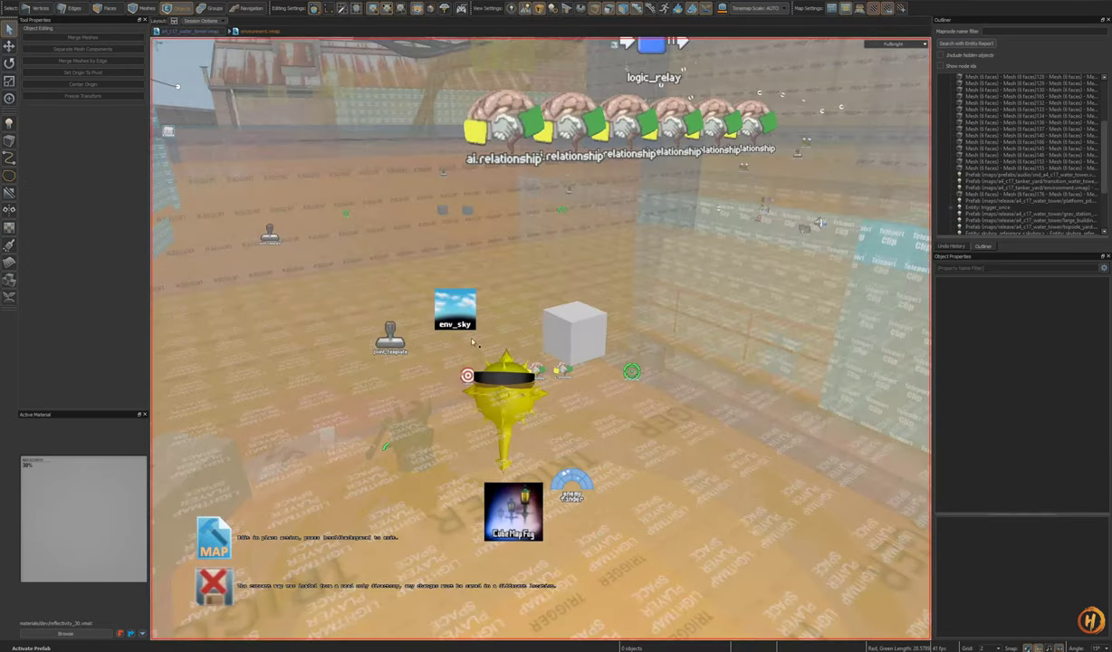
click(456, 324)
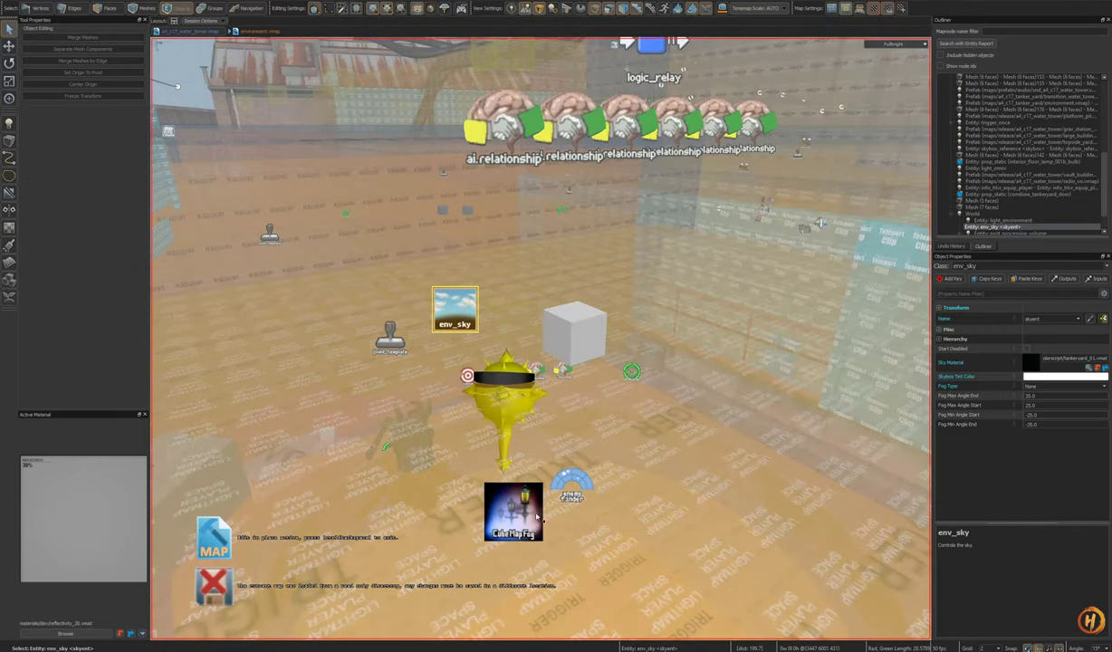
click(534, 525)
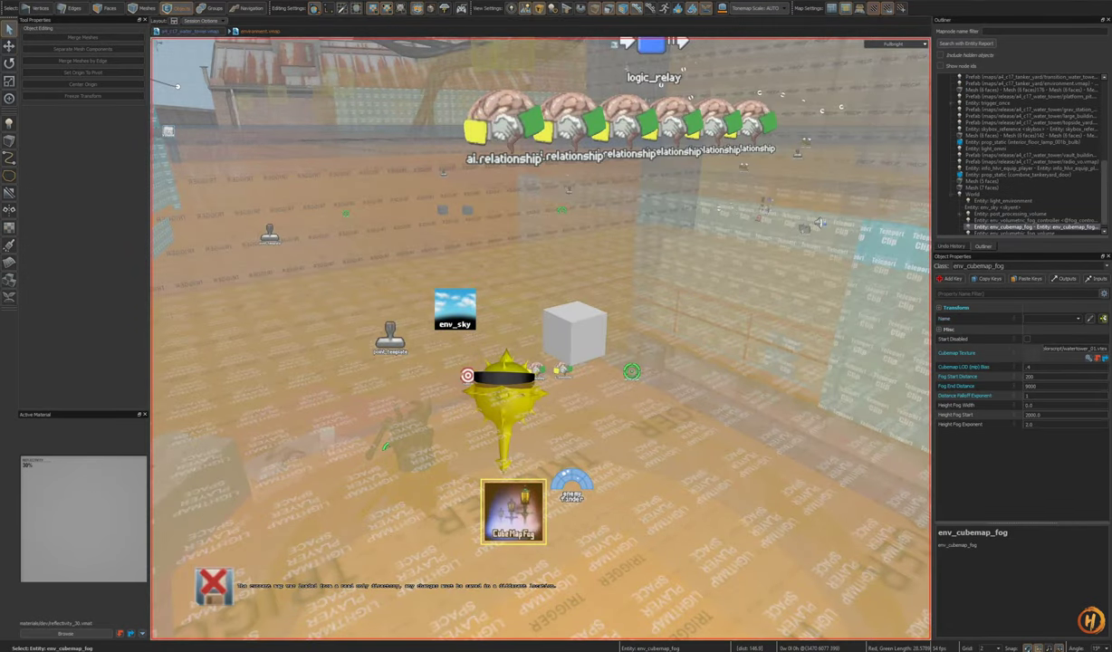
click(981, 354)
click(1074, 349)
Step: Replace the Cubemap Texture of the street map's env_cubemap_fog with the copied watertower_01 texture path
right_drag(770, 433, 756, 435)
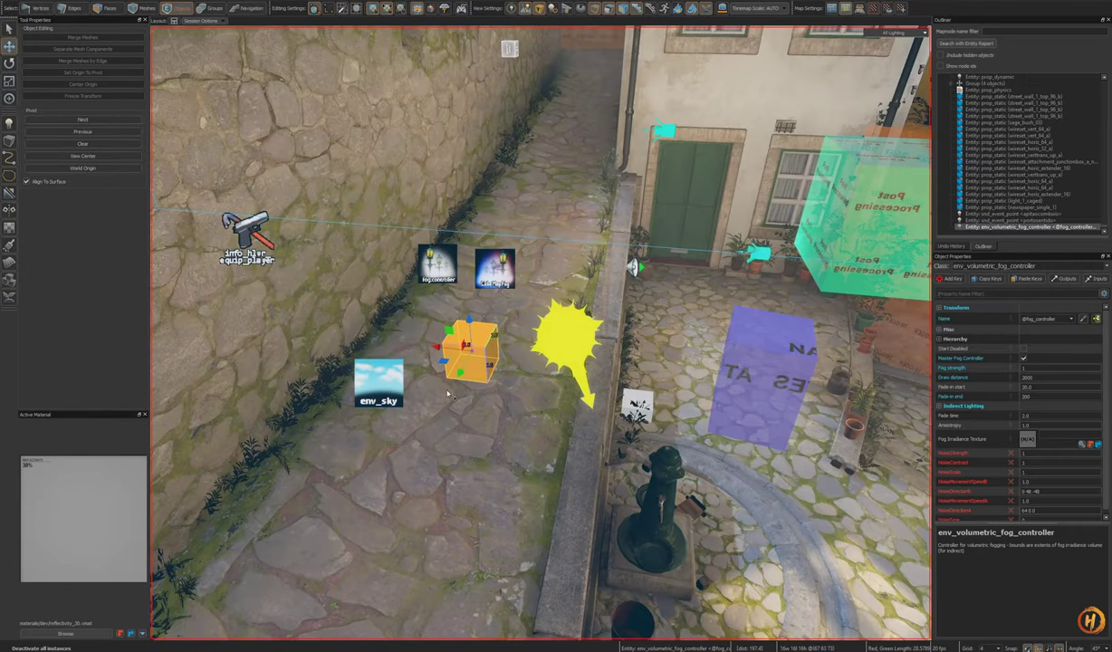
click(494, 268)
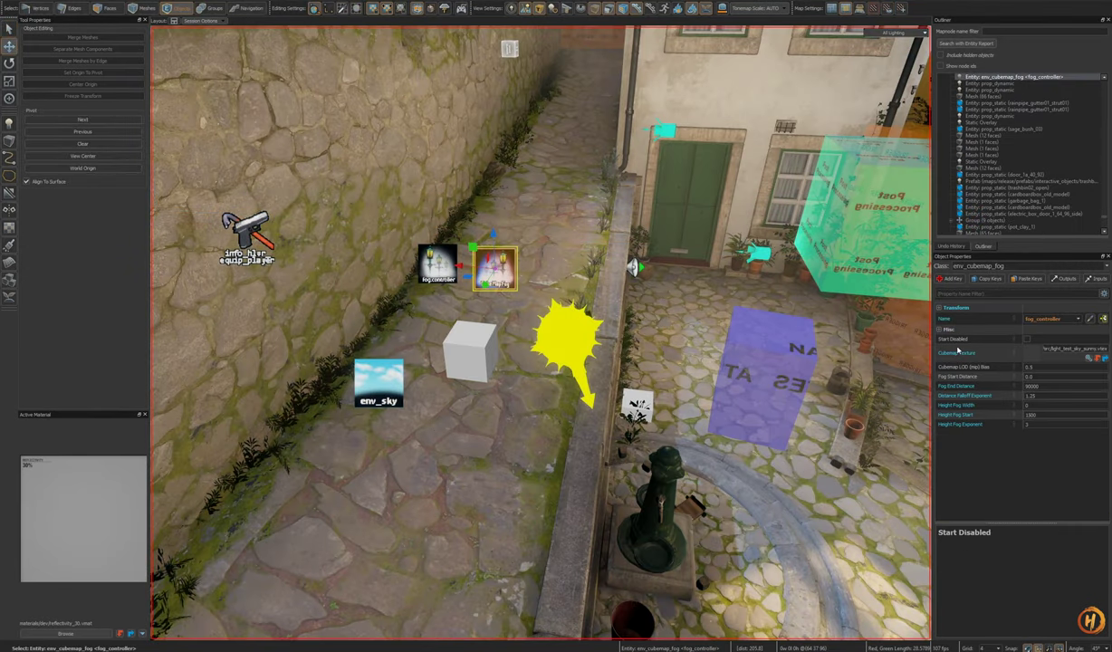
click(1090, 349)
key(ctrl+v)
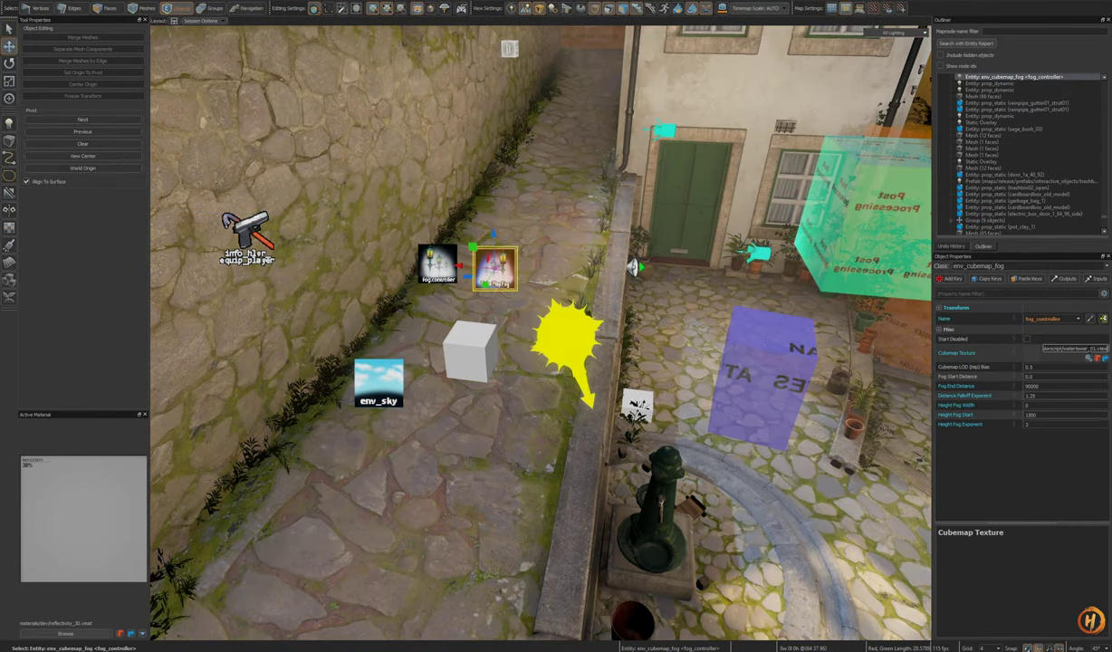
right_drag(884, 211, 911, 203)
Step: Transfer the water tower's cubemap fog values to the street map: LOD bias .4, start distance 200, end distance 9000, falloff exponent 1
key(ctrl+Tab)
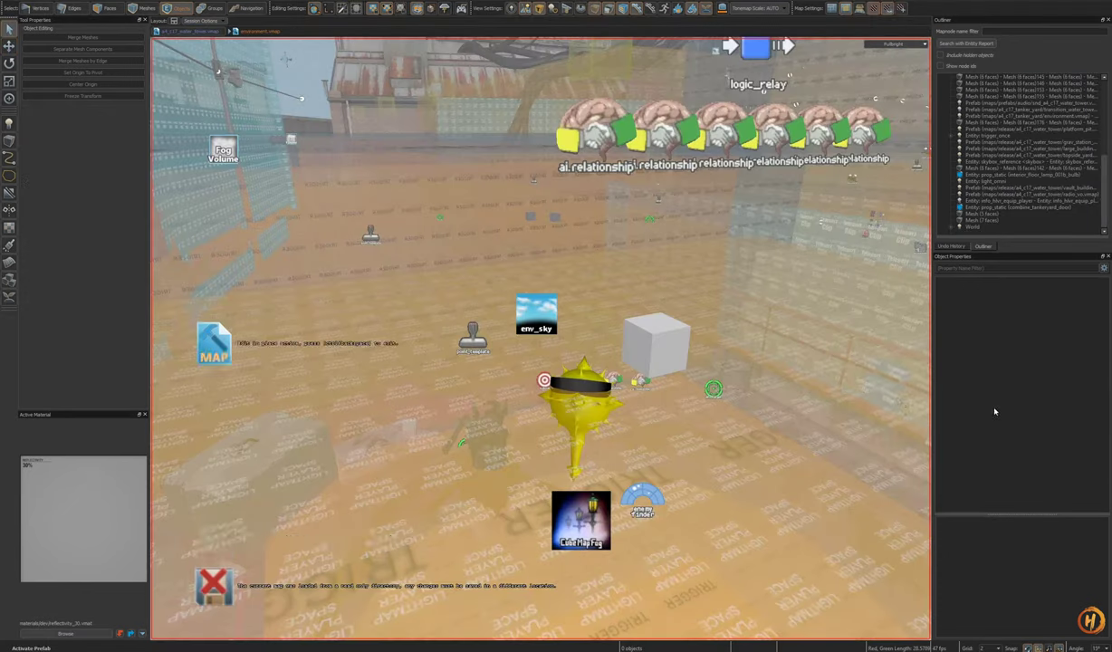
click(581, 521)
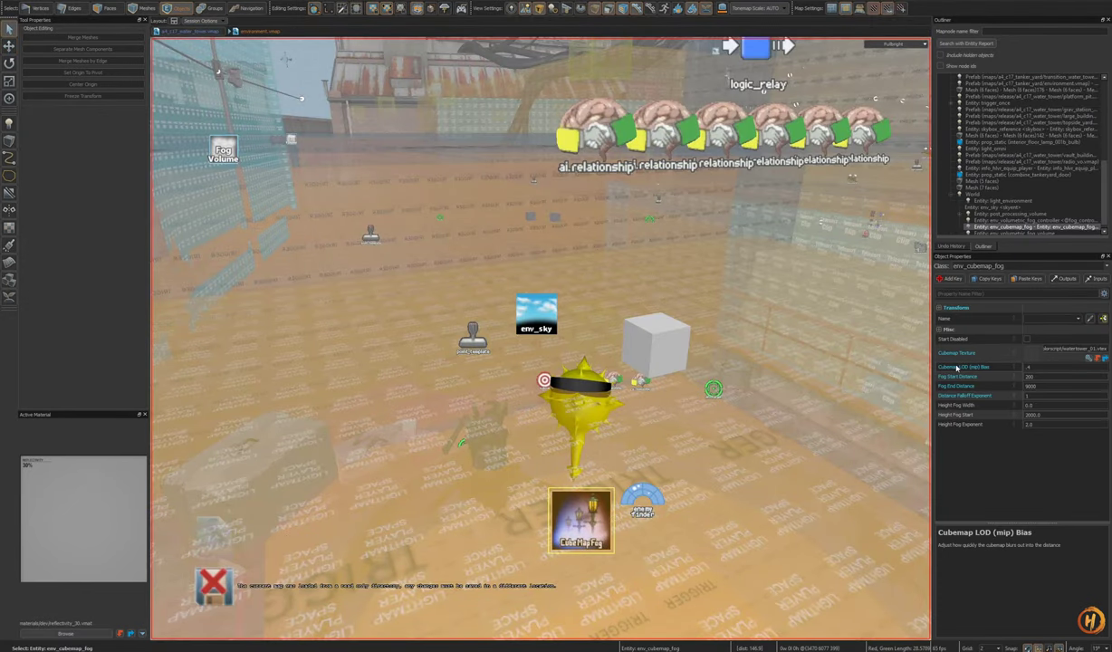
shift+click(969, 396)
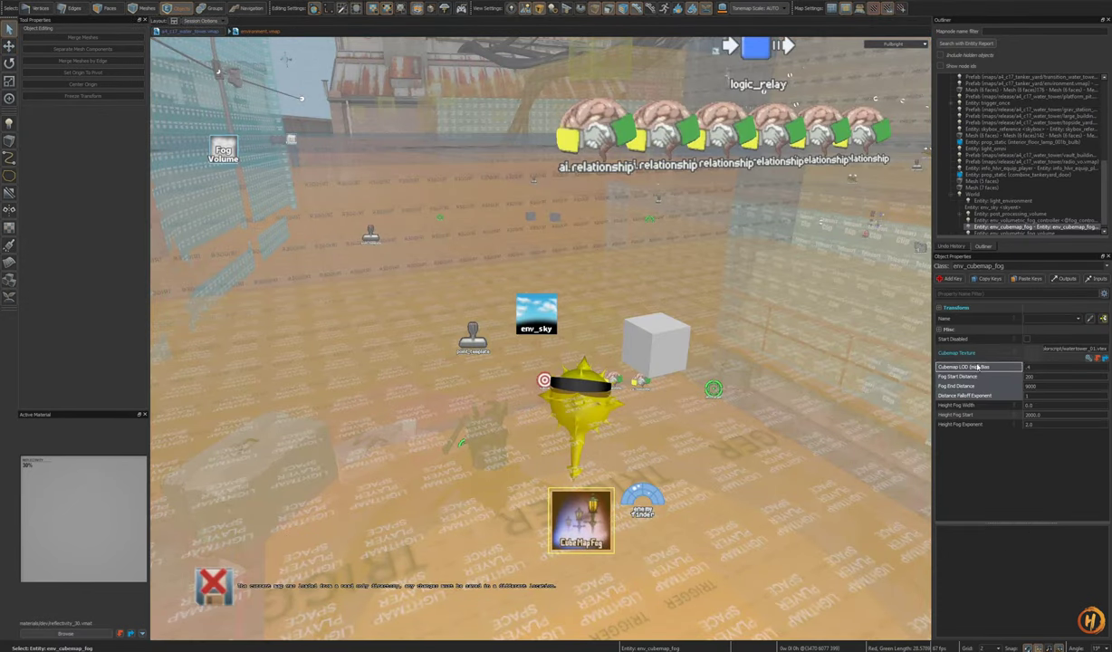
key(ctrl+Tab)
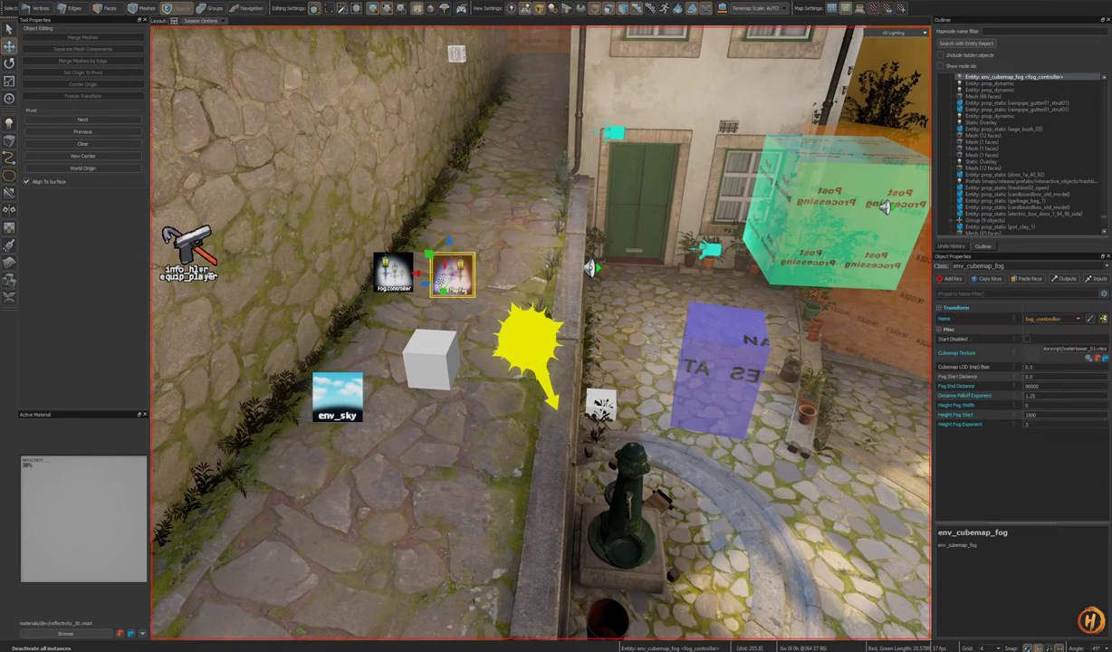
click(972, 367)
shift+click(972, 378)
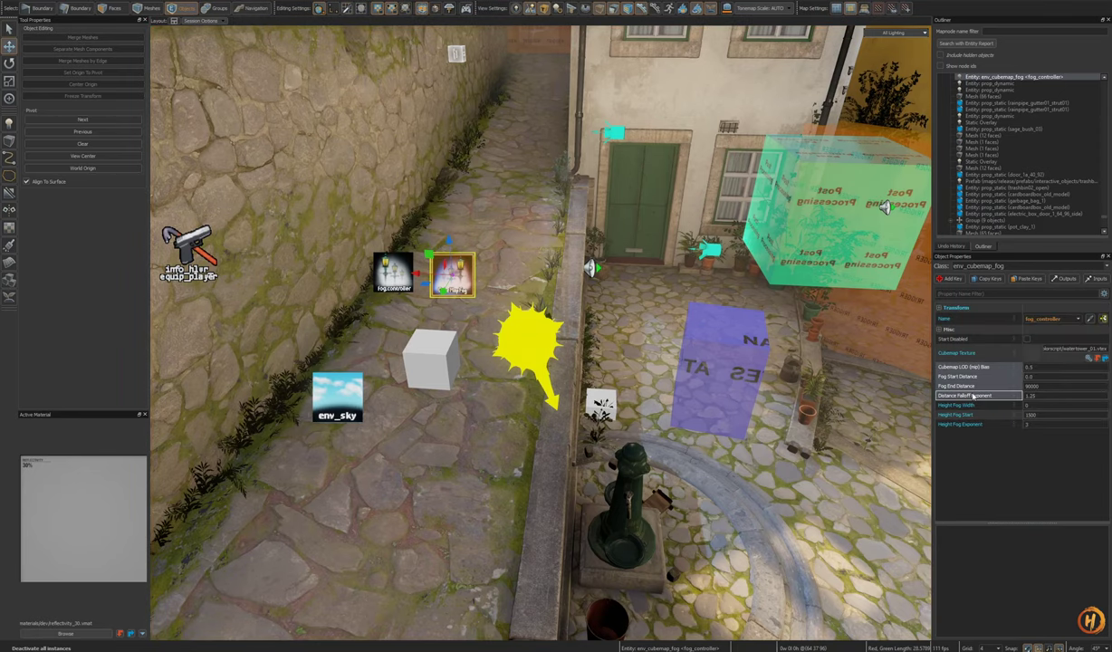
text(.4 200 9000 1)
Step: Reset the street map cubemap fog's Height Fog Width, Height Fog Start and Height Fog Exponent to their defaults
click(977, 407)
click(986, 421)
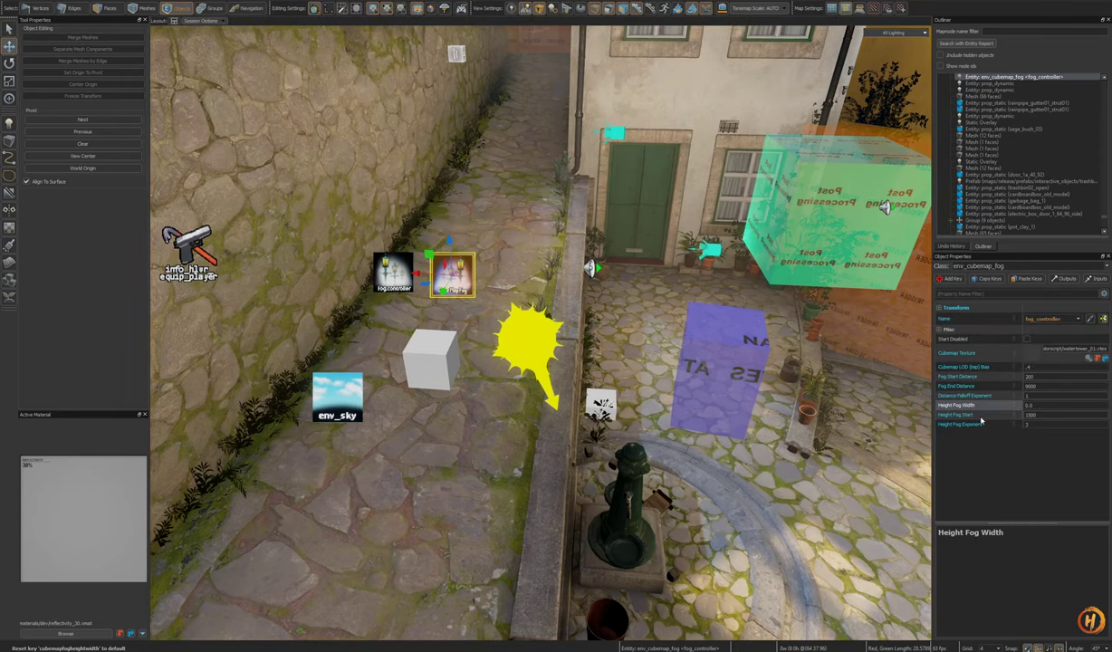
right_click(980, 416)
click(991, 428)
right_click(982, 425)
right_click(982, 425)
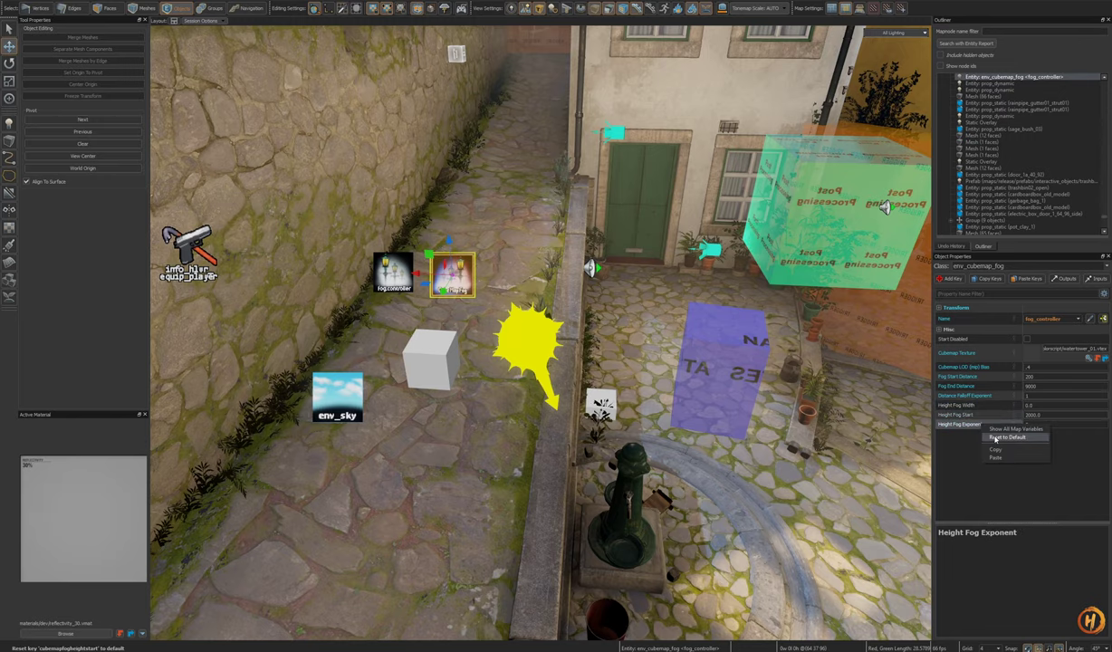
click(994, 439)
Step: Review the properties of the street map's env_gradient_fog and env_sky entities and save the map
mouse_move(648, 408)
right_down()
mouse_move(649, 367)
mouse_move(649, 408)
right_up()
right_drag(458, 373, 457, 375)
click(412, 299)
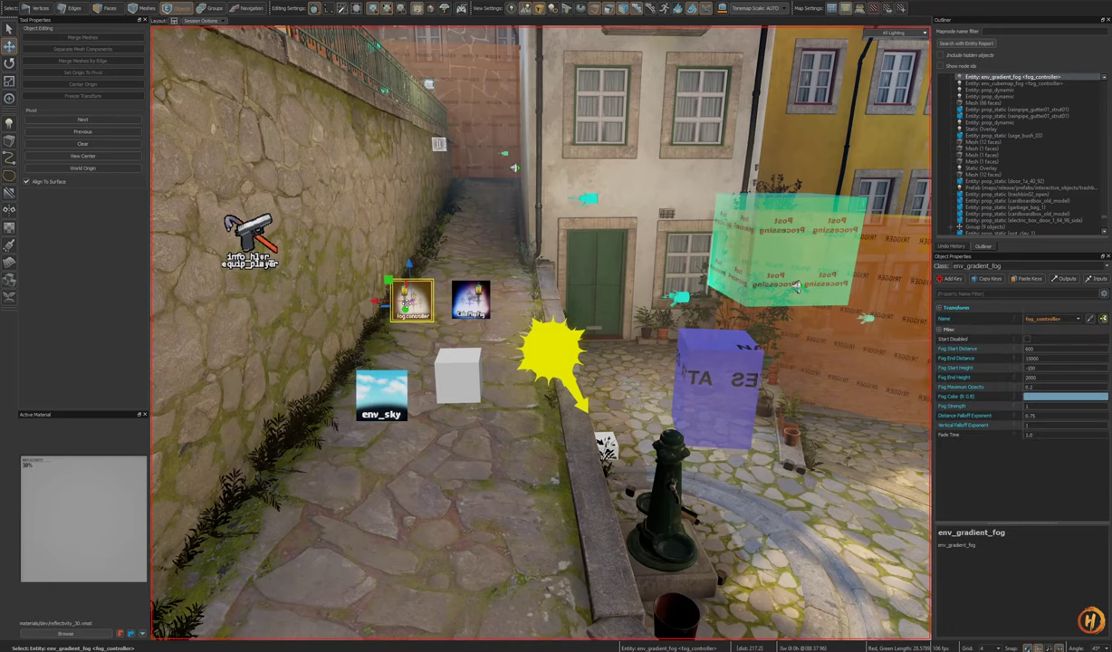
click(383, 404)
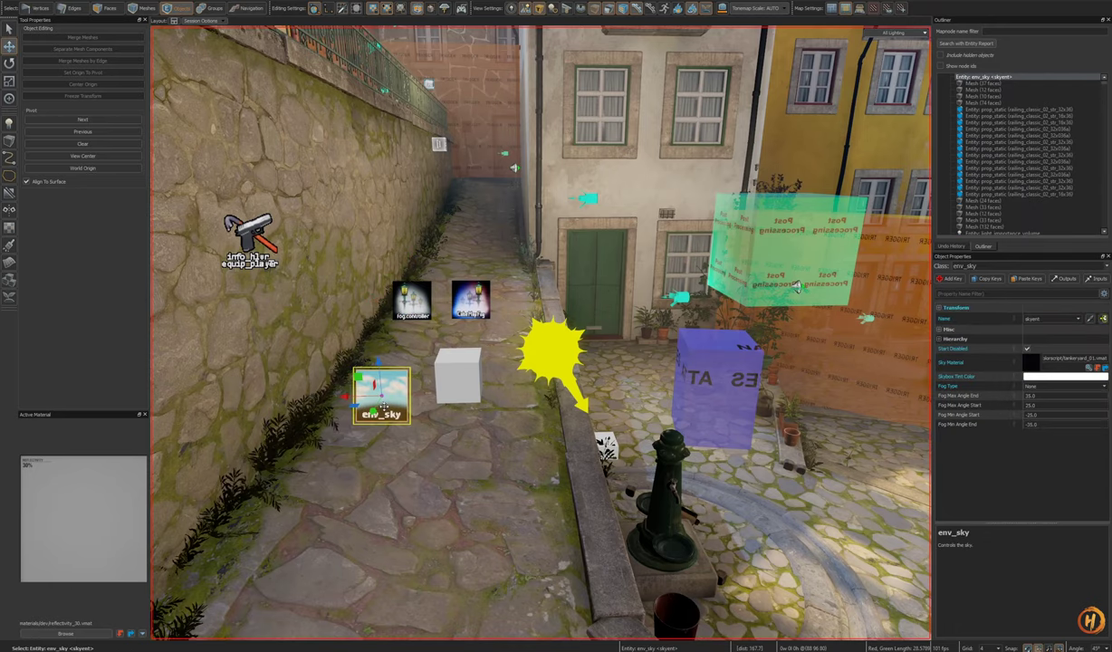
right_drag(443, 413, 412, 436)
key(ctrl+s)
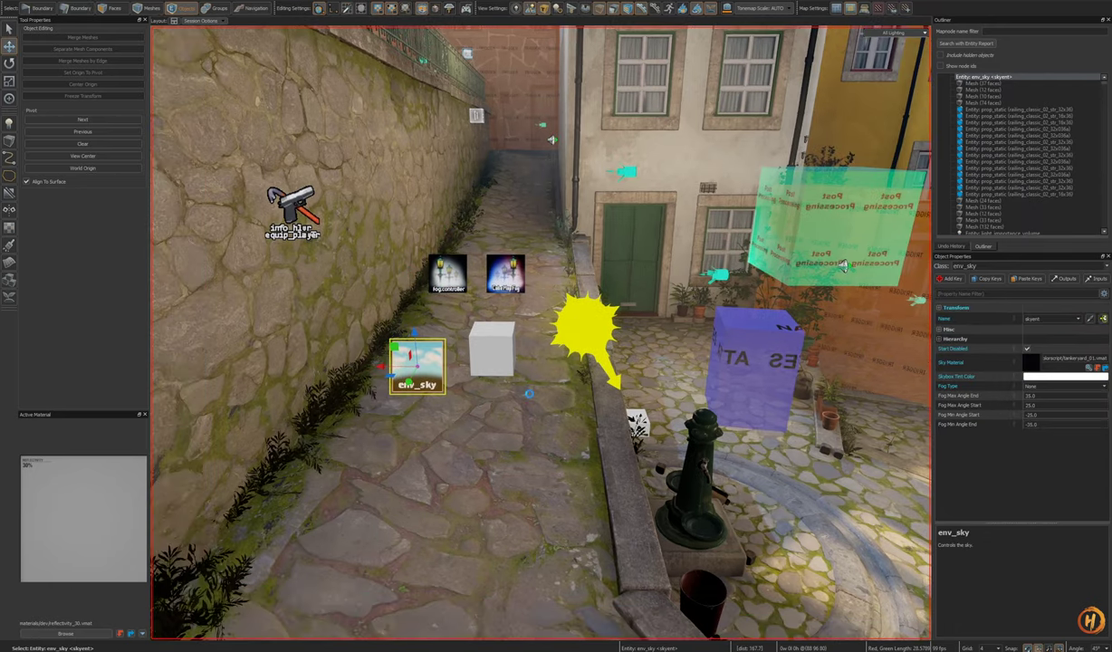
Step: Select the post_processing_volume in the water tower map and copy its Min and Max Exposure Brightness settings
right_drag(573, 415, 661, 327)
click(541, 335)
right_drag(542, 335, 531, 354)
right_drag(897, 371, 892, 372)
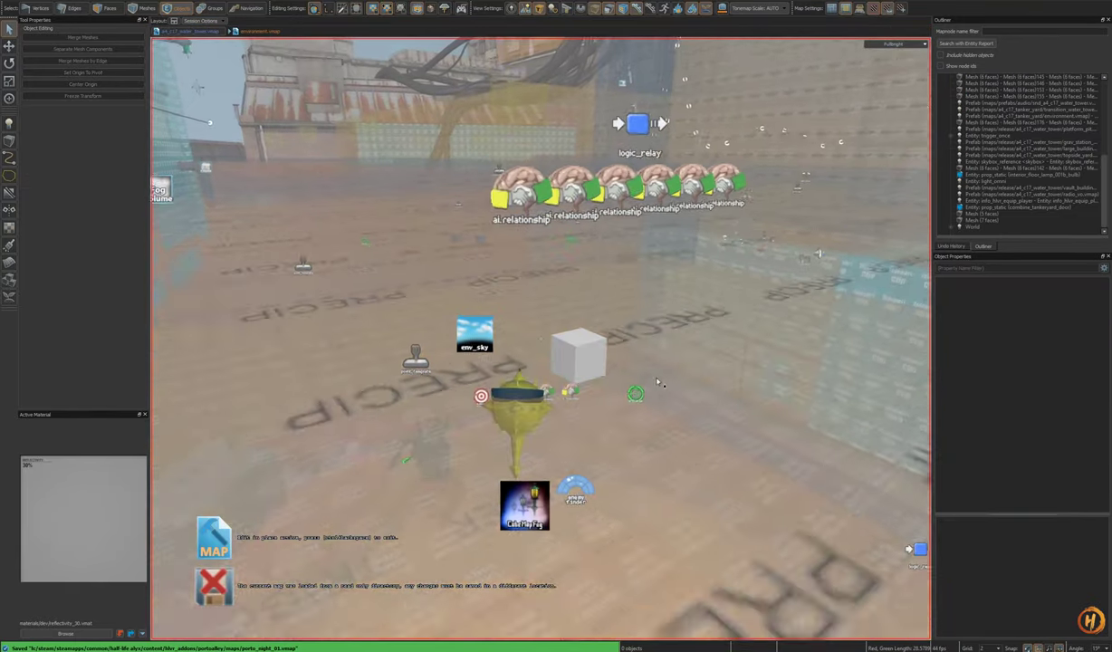
right_drag(541, 339, 588, 356)
click(590, 292)
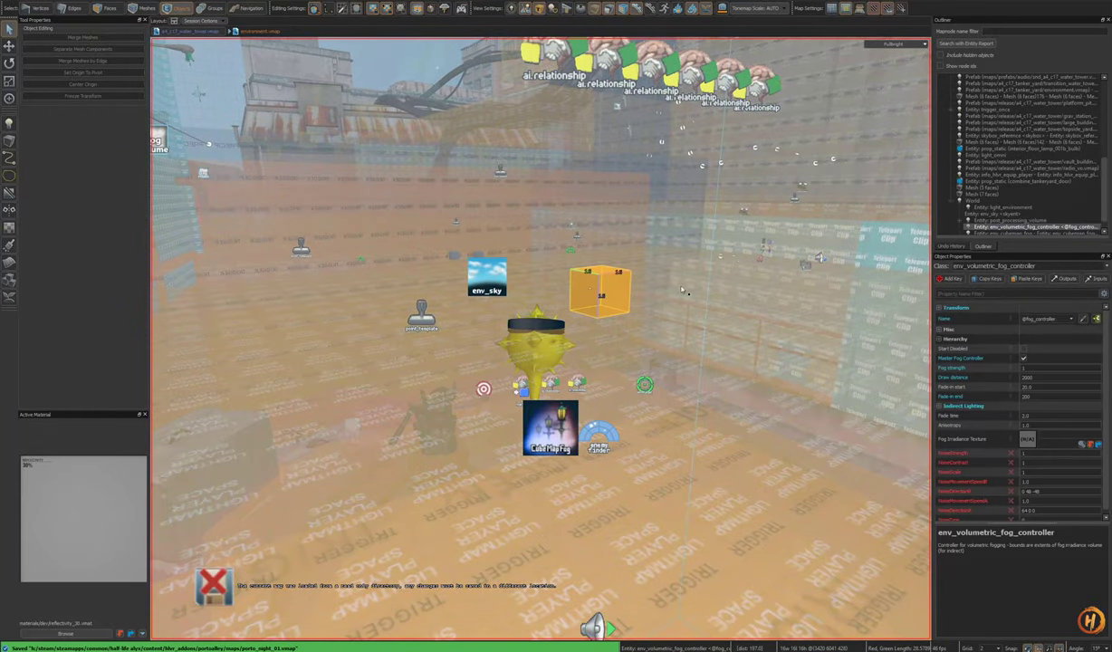
scroll(1047, 209, down, 1)
click(1040, 208)
right_drag(541, 339, 540, 338)
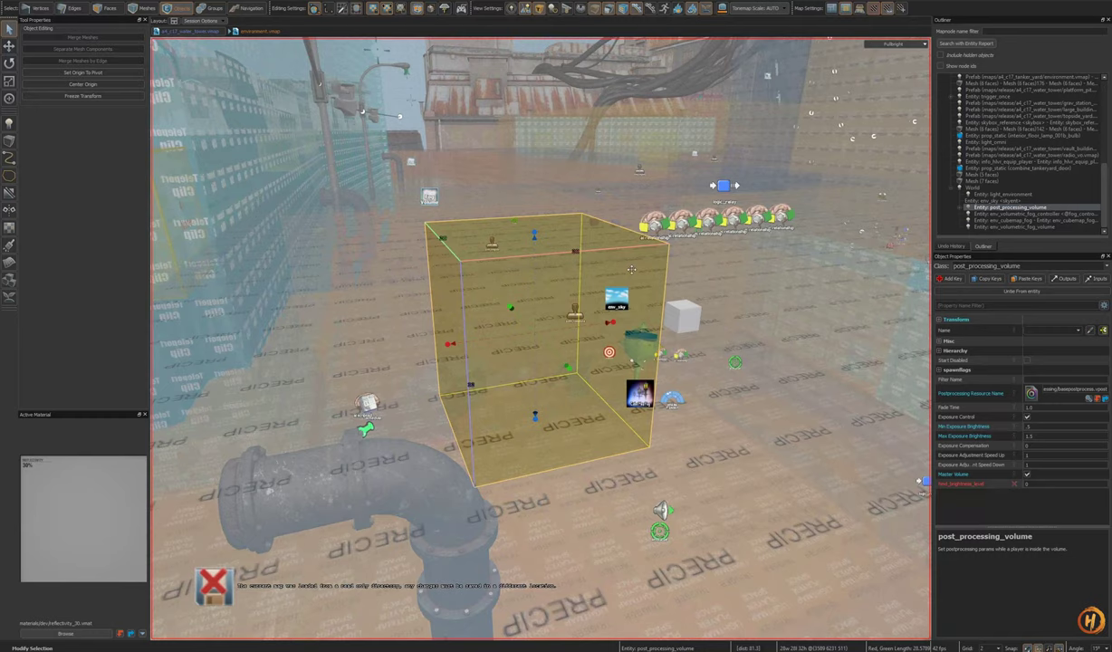
click(1071, 390)
right_drag(910, 428, 910, 428)
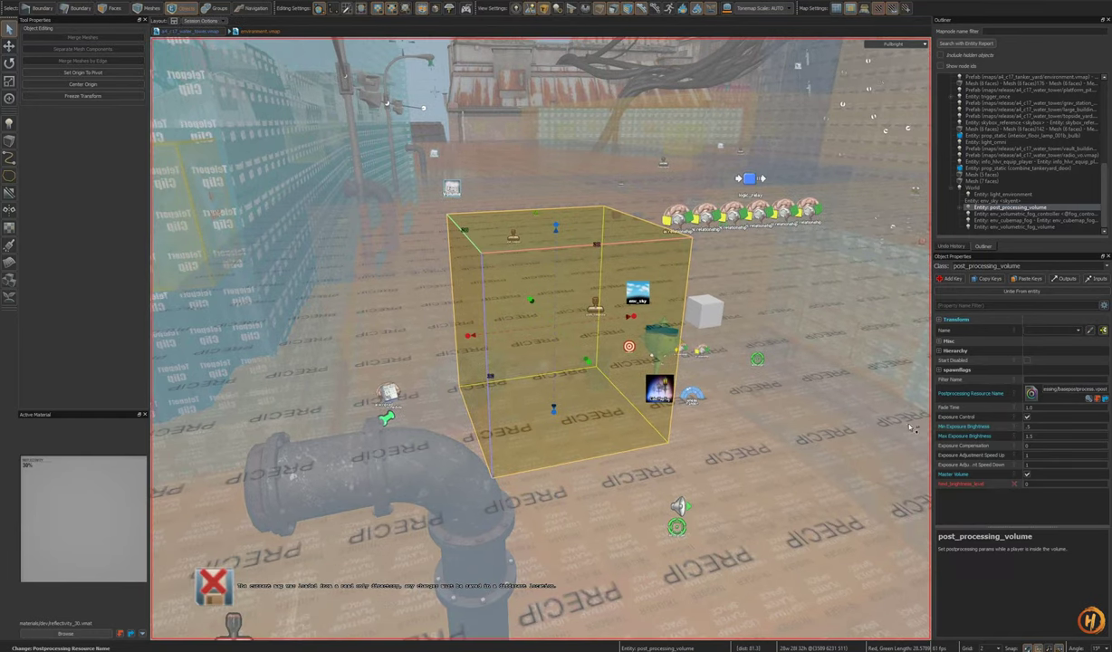
click(980, 428)
ctrl+click(979, 437)
Step: Move the street map's post_processing_volume toward the stone path and paste the copied Min and Max Exposure Brightness into it
key(alt+Tab)
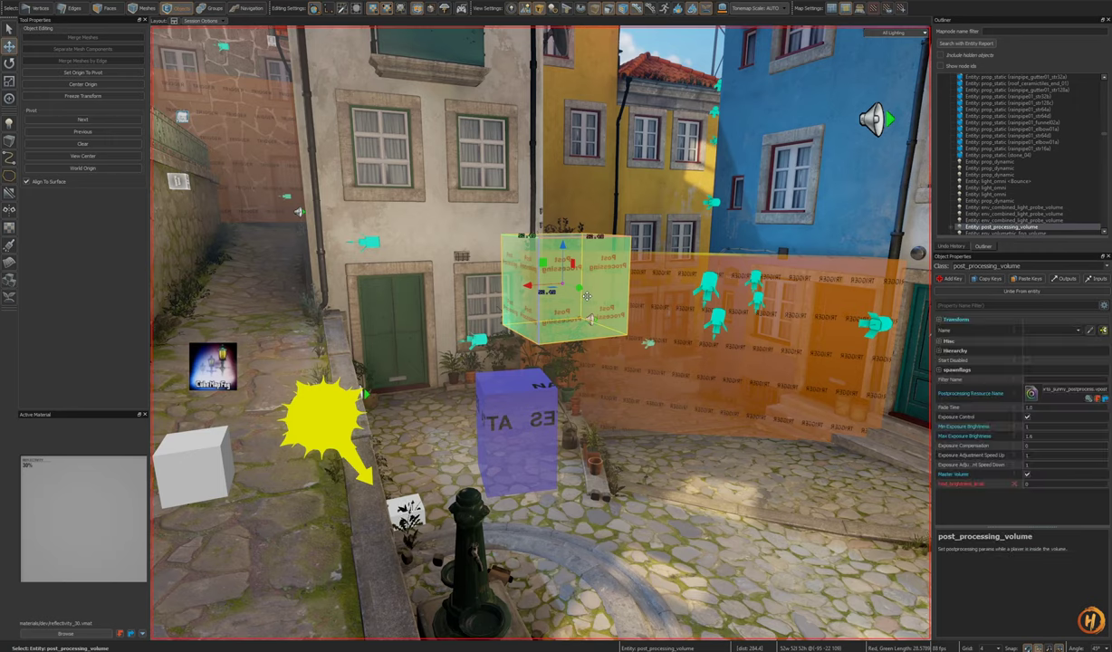
drag(528, 285, 311, 298)
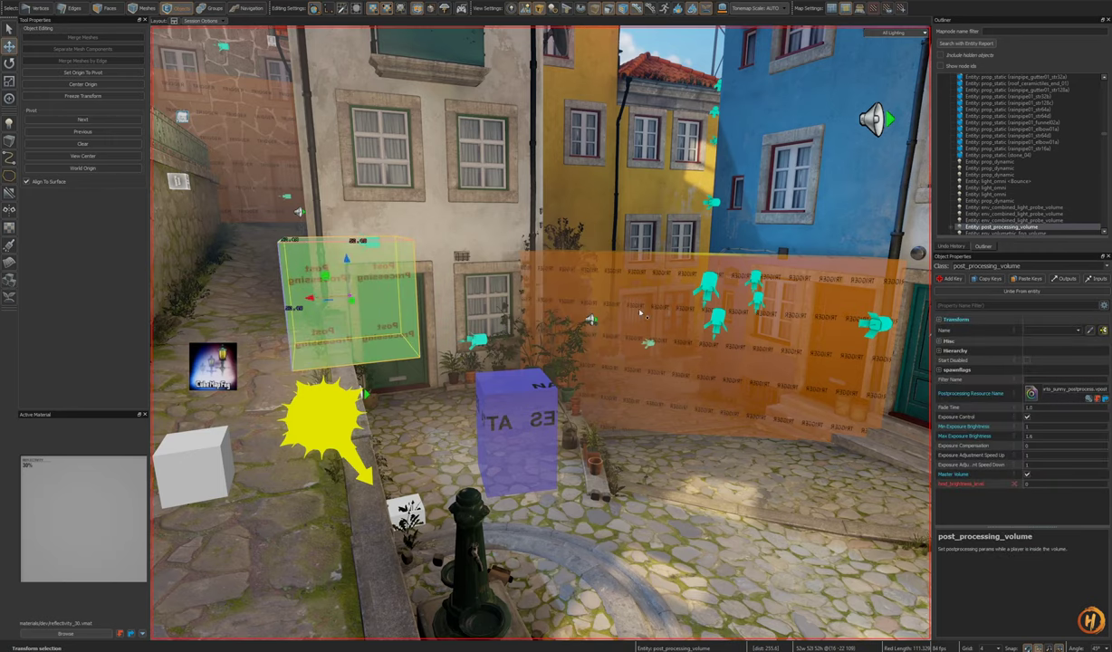
click(987, 429)
ctrl+click(985, 436)
key(ctrl+v)
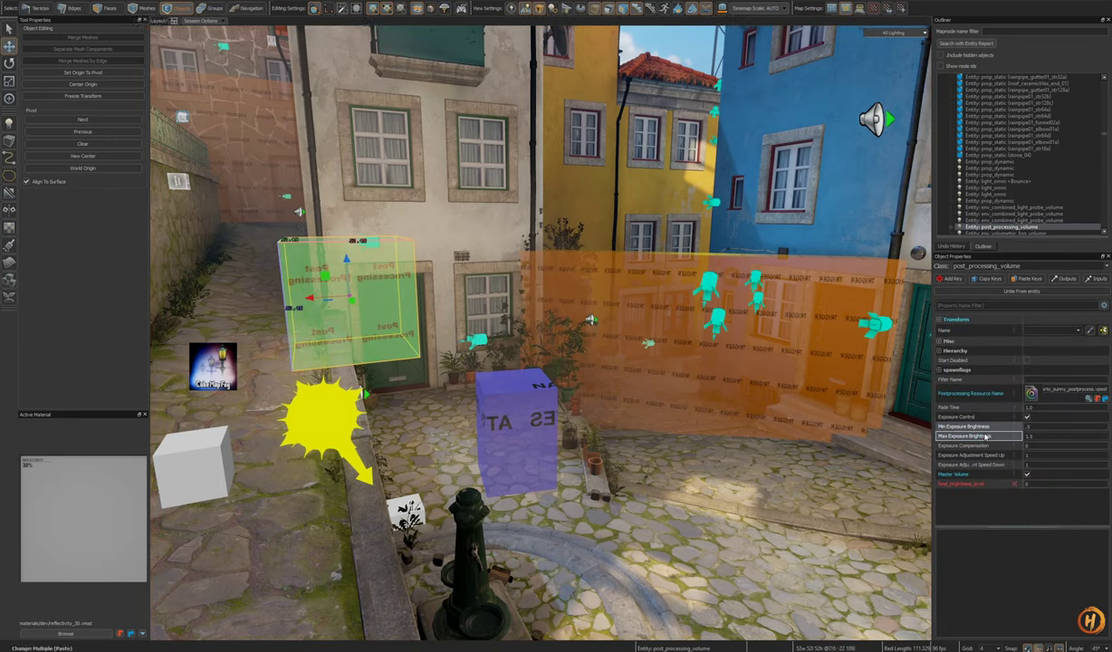
Step: Remove the volume's hmd_brightness_level key and set its Postprocessing Resource Name to basepostprocess.vpost
click(1016, 483)
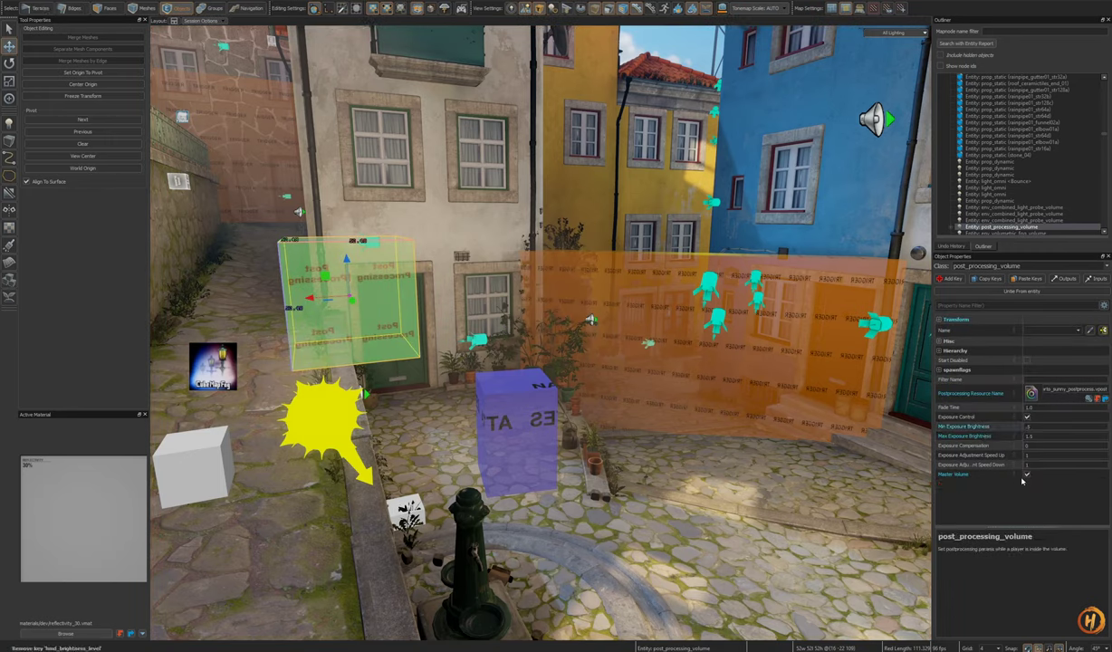
click(1089, 400)
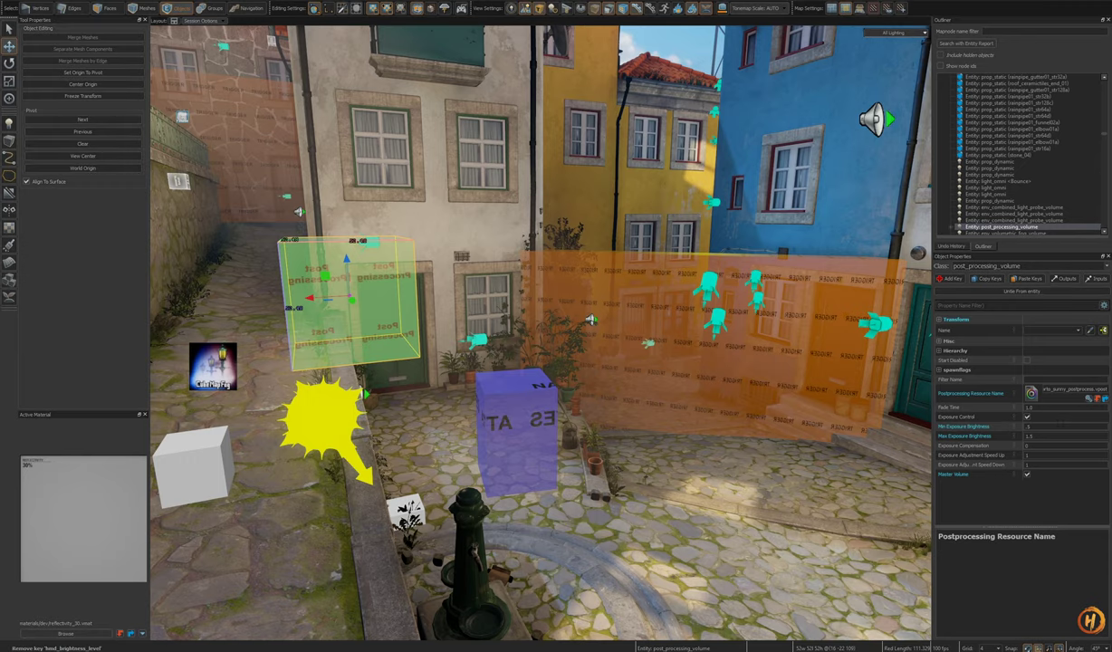
drag(1092, 219, 456, 188)
click(459, 200)
text(baase)
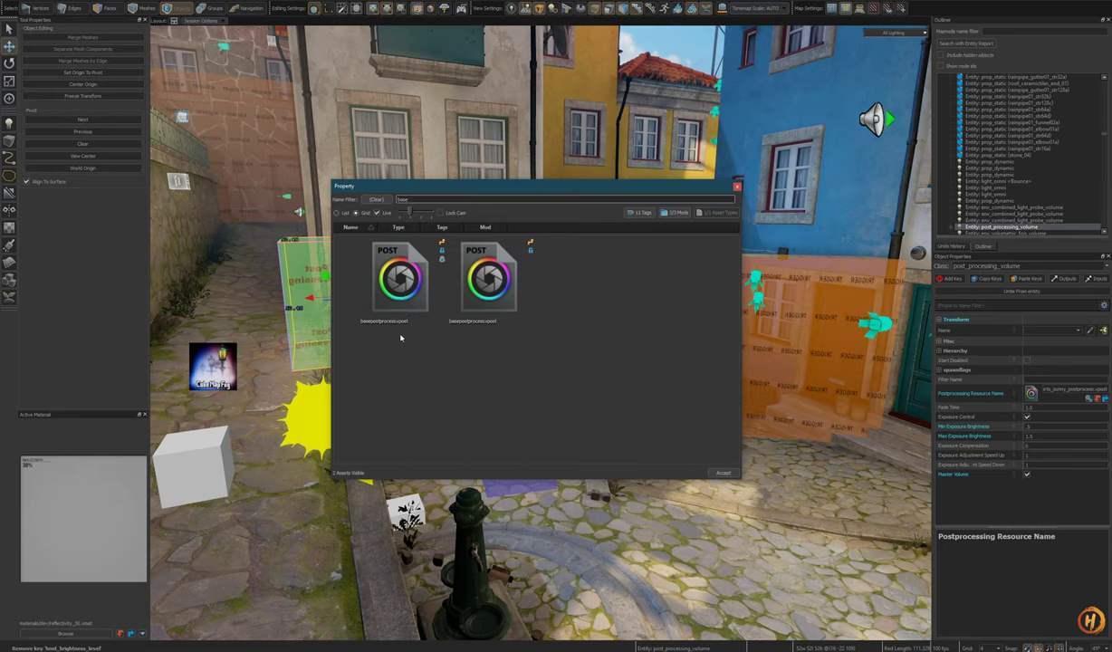
click(412, 296)
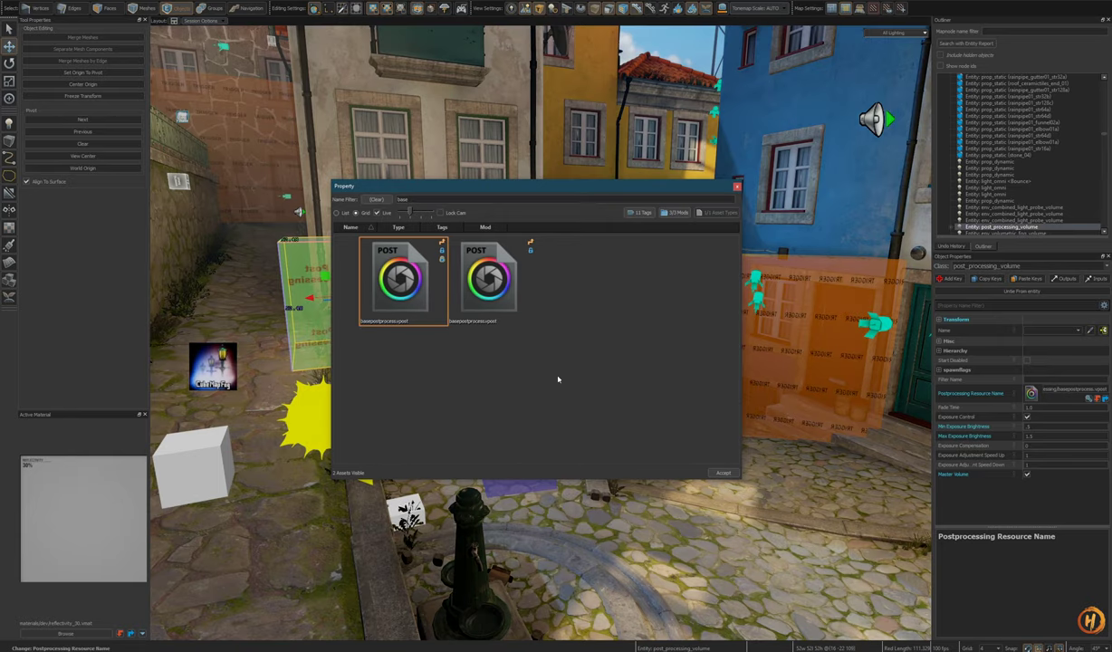
click(723, 473)
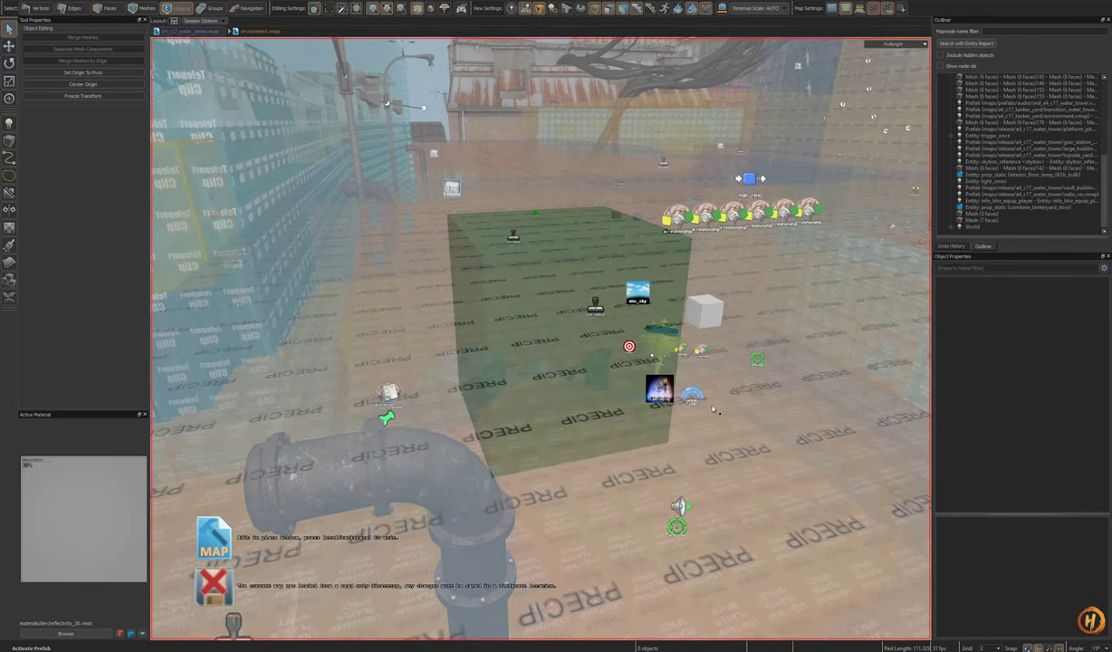
Step: Copy the Postprocessing Resource Name path from the water tower's post_processing_volume to the street map's volume and save the map
right_drag(625, 336, 672, 283)
double_click(1057, 391)
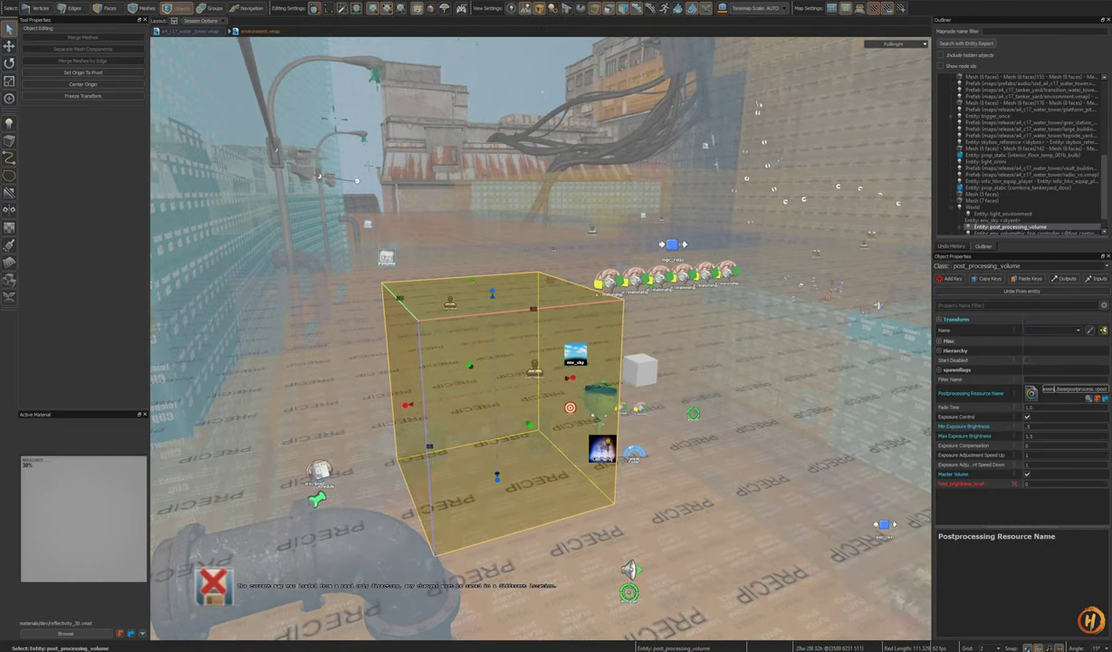
key(ctrl+Tab)
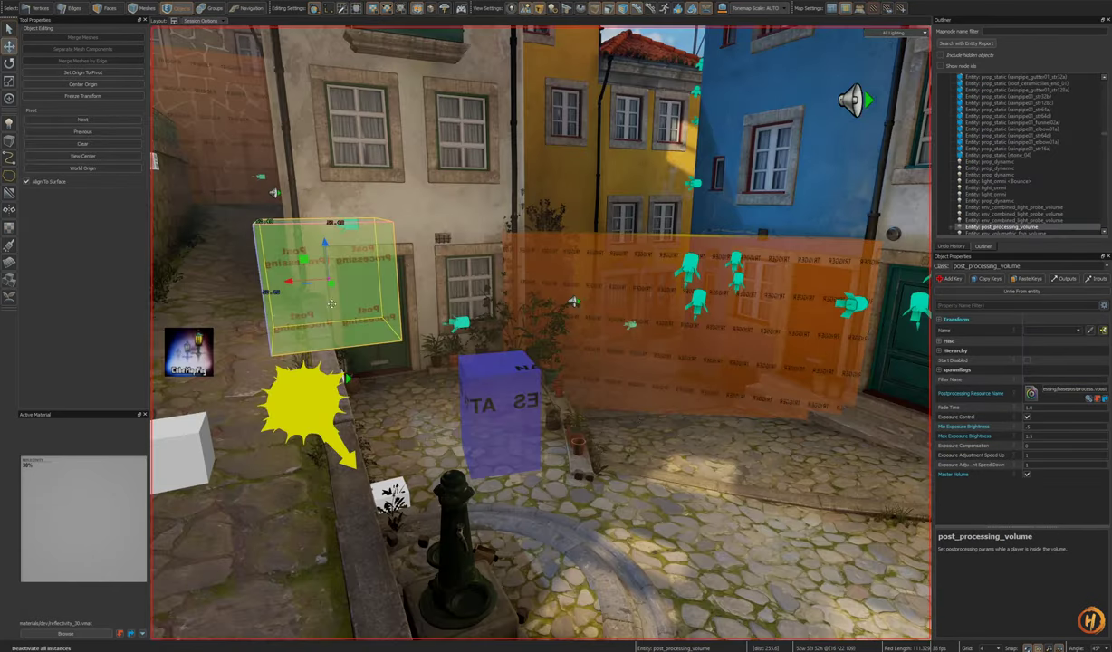
click(993, 399)
click(1077, 390)
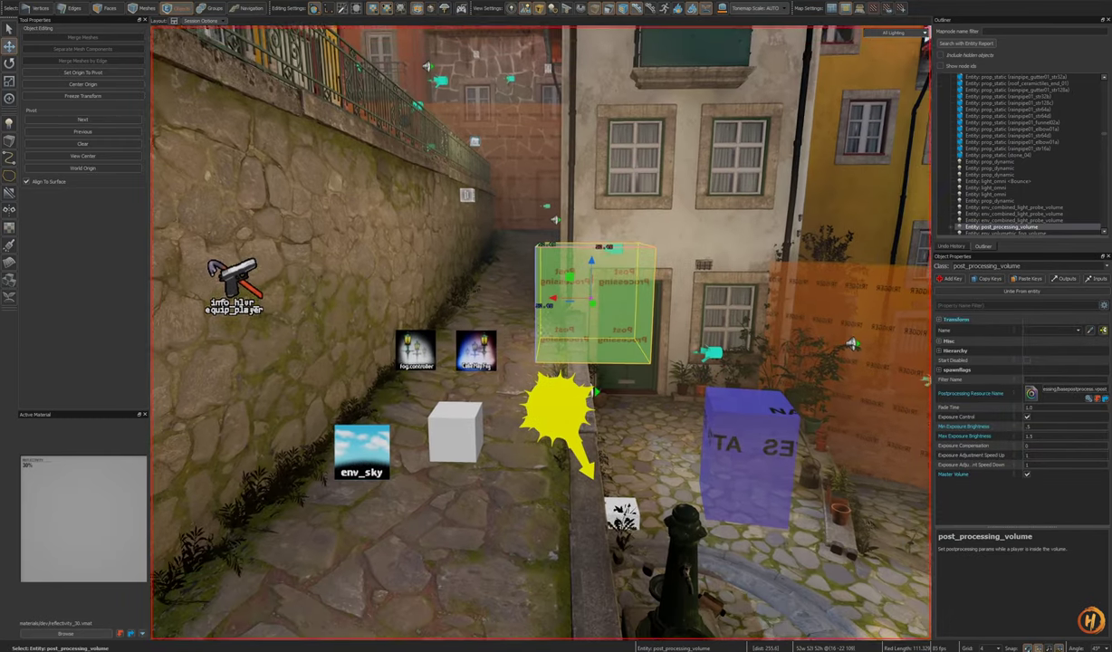
key(ctrl+s)
Step: Move the func_hlvr_nav_markup box across the courtyard, farther away from the low wall and fountain
right_drag(541, 334, 567, 358)
click(706, 444)
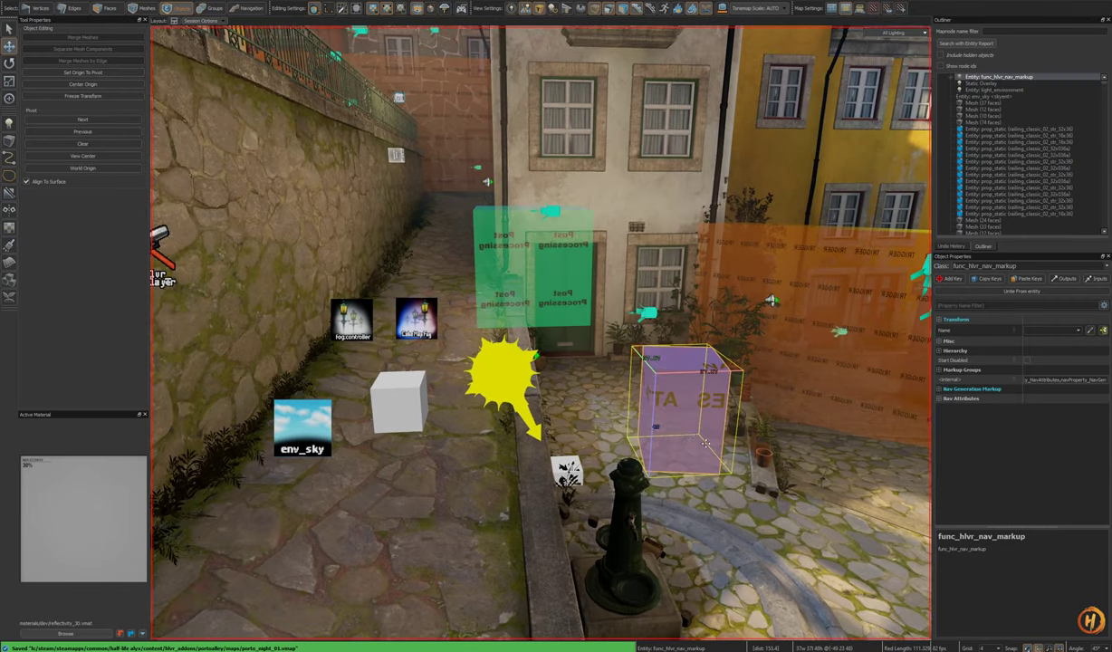
middle_drag(669, 437, 551, 379)
drag(551, 379, 754, 384)
right_drag(754, 384, 629, 398)
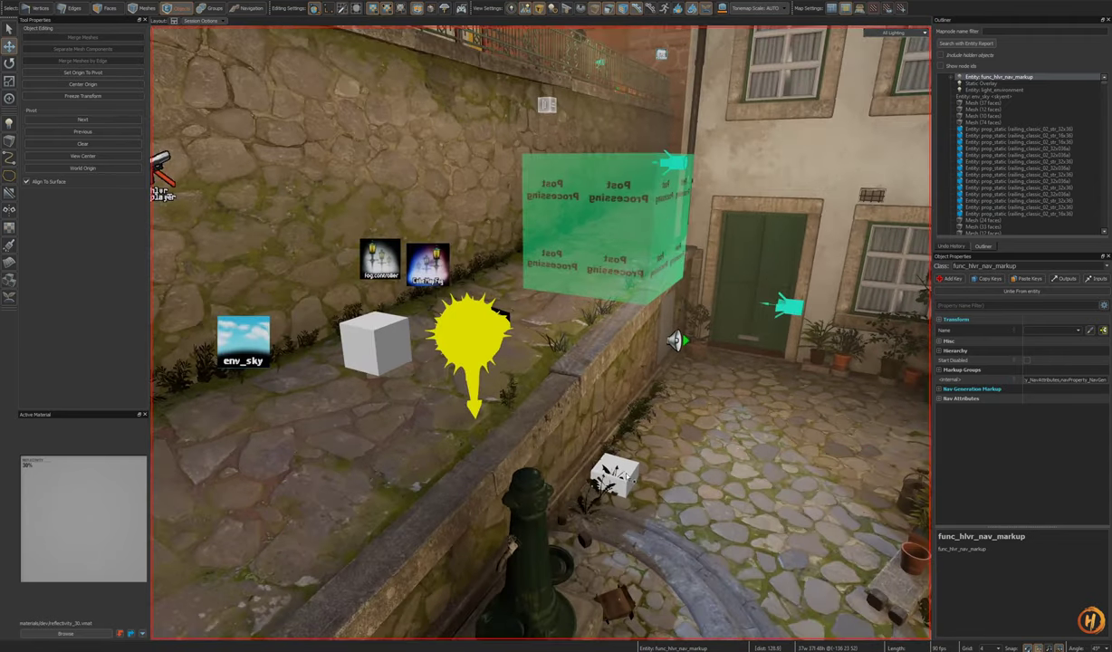
Step: Select the skybox_reference entity beside the fountain, then switch to the a4_c17_water_tower map
click(612, 475)
right_drag(612, 474, 571, 462)
key(ctrl+Tab)
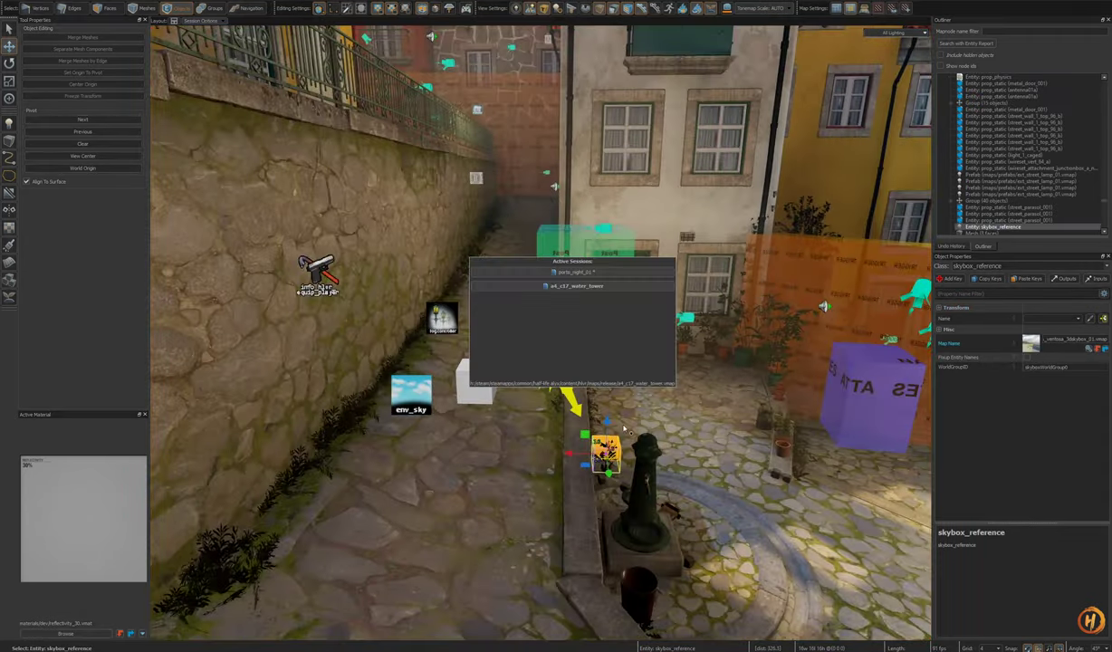
Step: Examine the properties of the env_volumetric_fog_controller in the water tower's environment prefab
key(w)
right_drag(571, 367, 625, 357)
click(625, 366)
key(w)
click(624, 357)
right_drag(811, 294, 738, 290)
key(s)
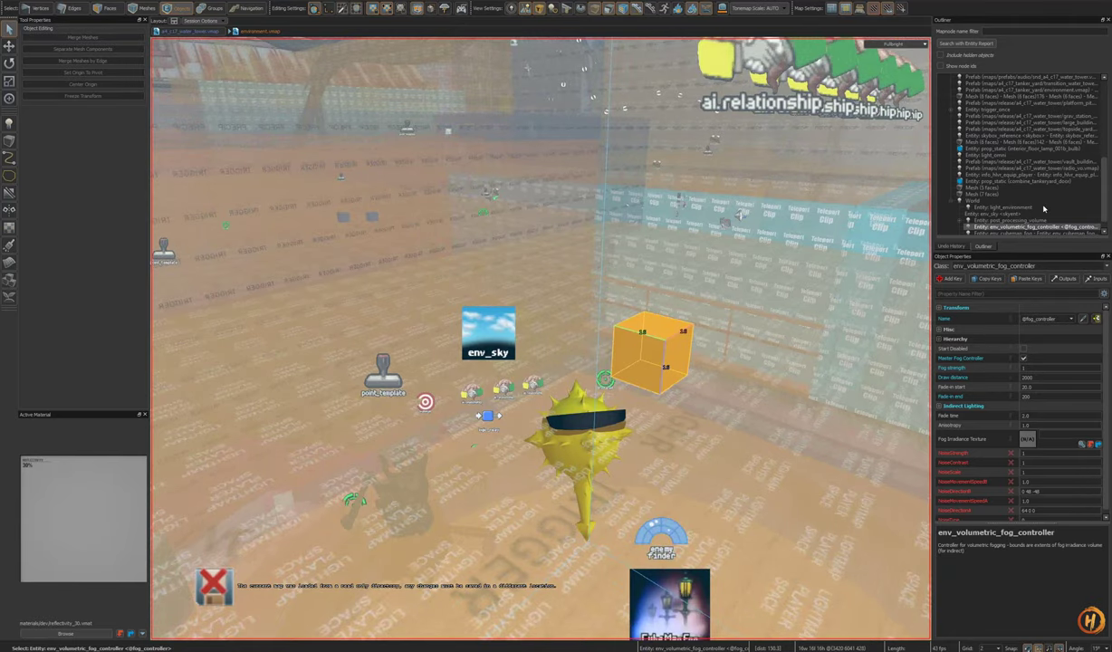
scroll(1044, 209, down, 1)
Step: Remove the unsupported Noise keys from the street map's env_volumetric_fog_controller
key(w)
mouse_move(670, 348)
right_down()
mouse_move(598, 331)
mouse_move(630, 353)
mouse_move(670, 349)
right_up()
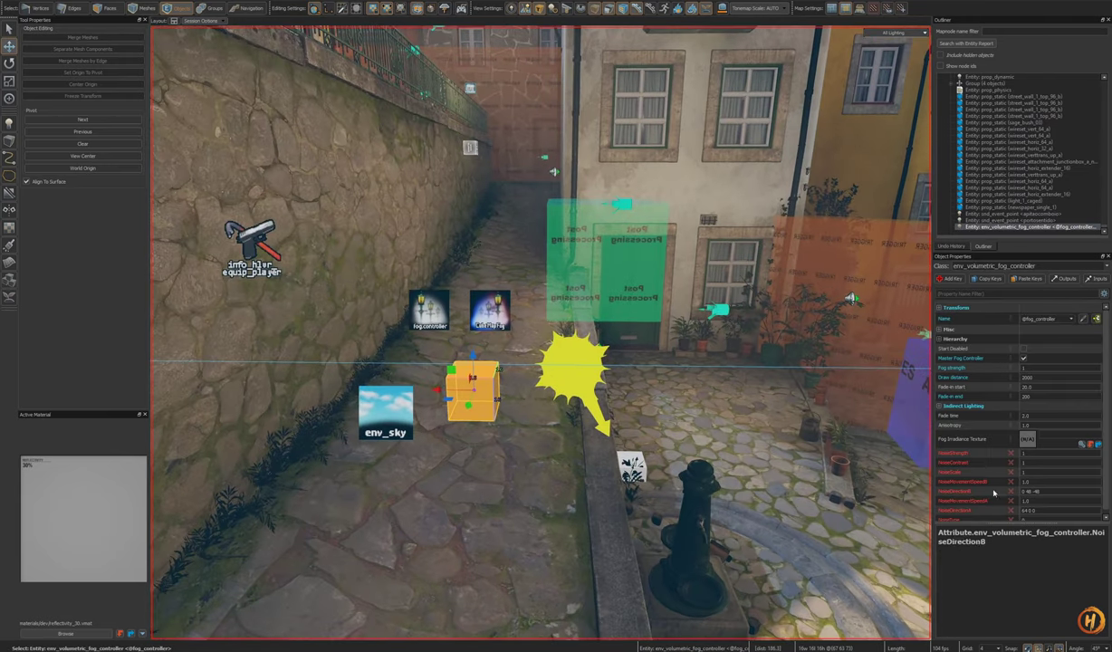
click(1012, 454)
click(1013, 454)
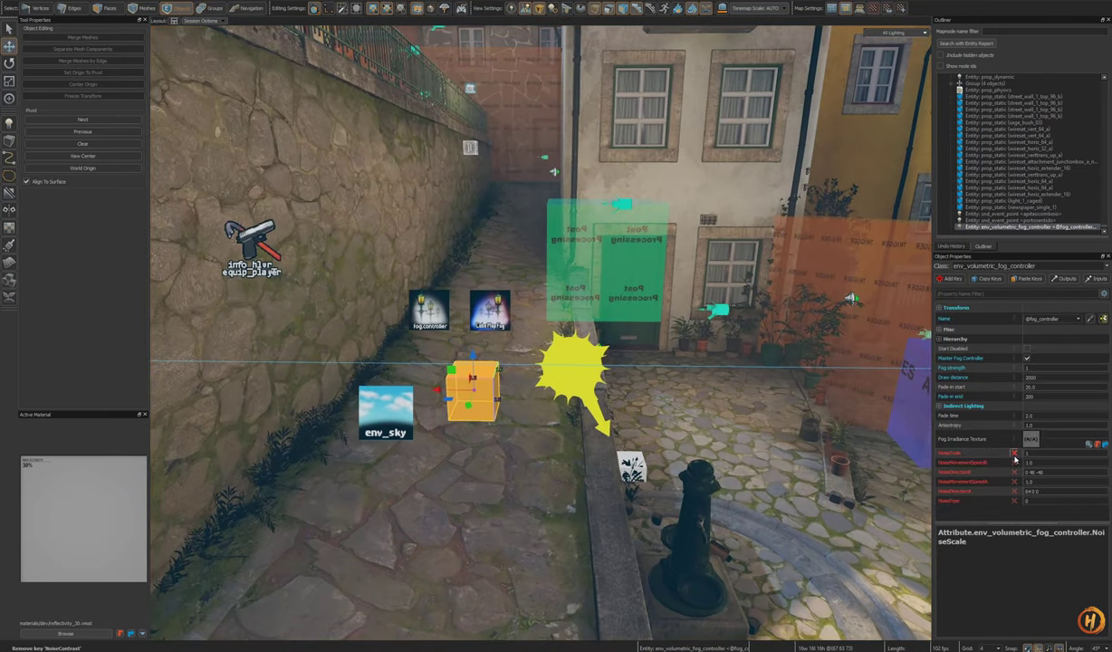
click(1015, 456)
click(1014, 454)
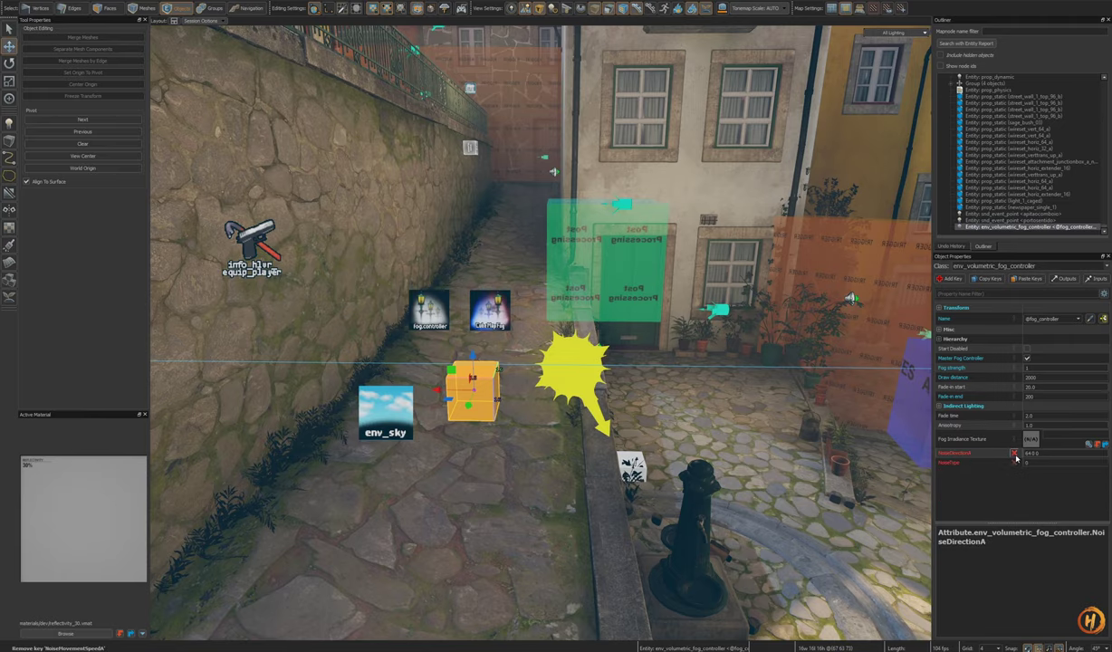
click(1014, 454)
Step: Review the water tower's volumetric fog controller, env_sky, light_environment and env_cubemap_fog settings against the street map
click(941, 406)
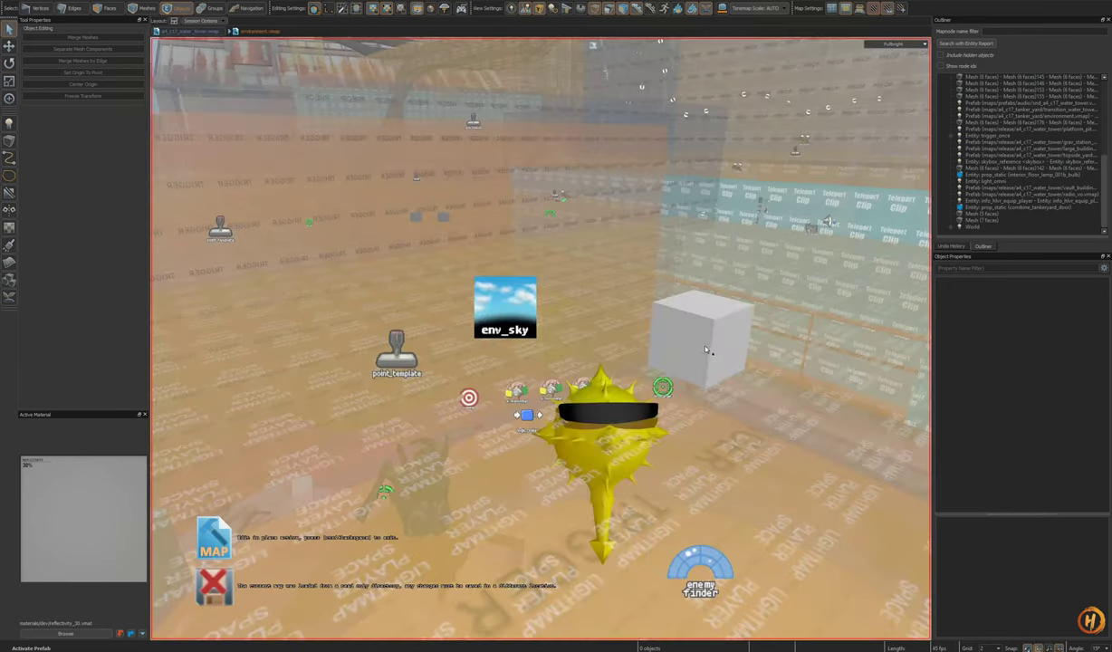
click(939, 407)
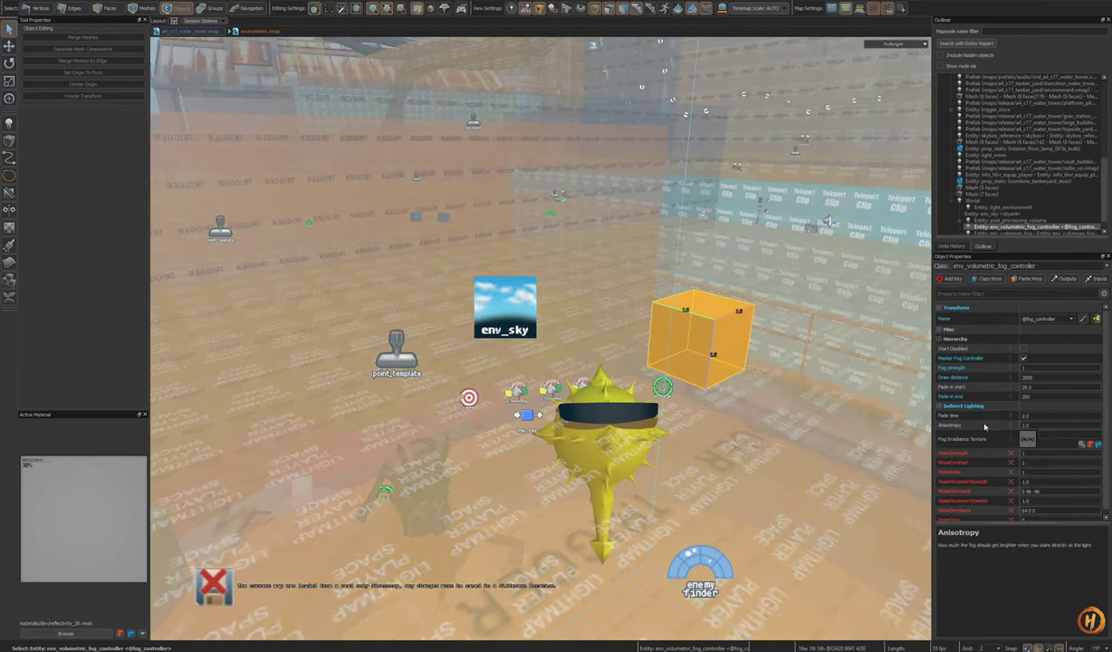
right_drag(486, 317, 530, 354)
click(484, 317)
key(s)
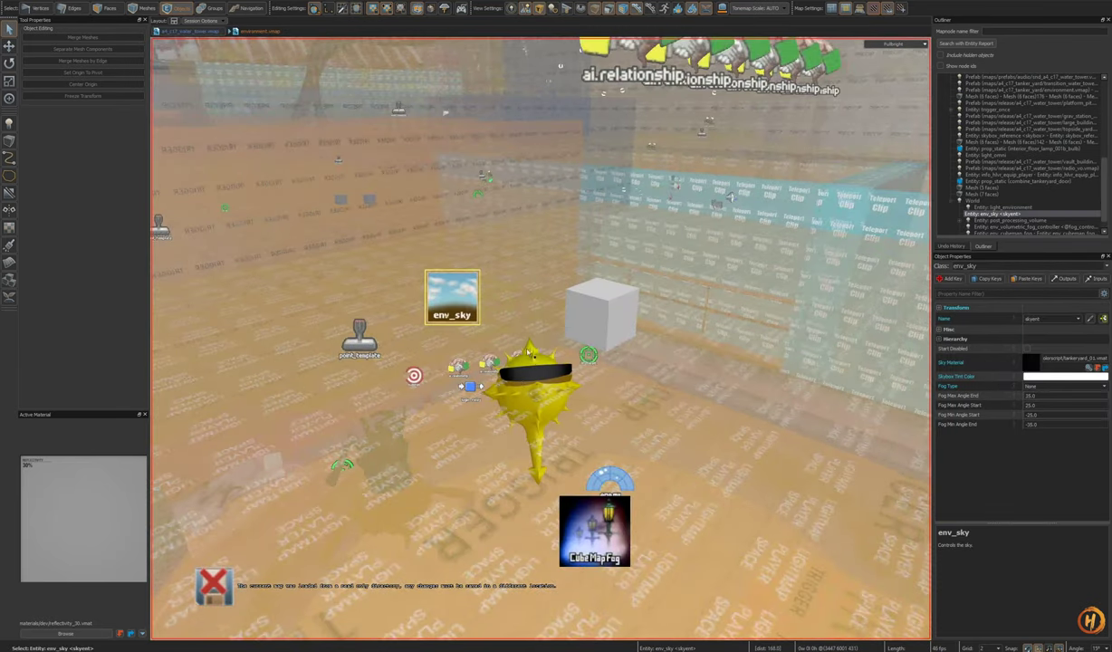
click(556, 388)
click(617, 521)
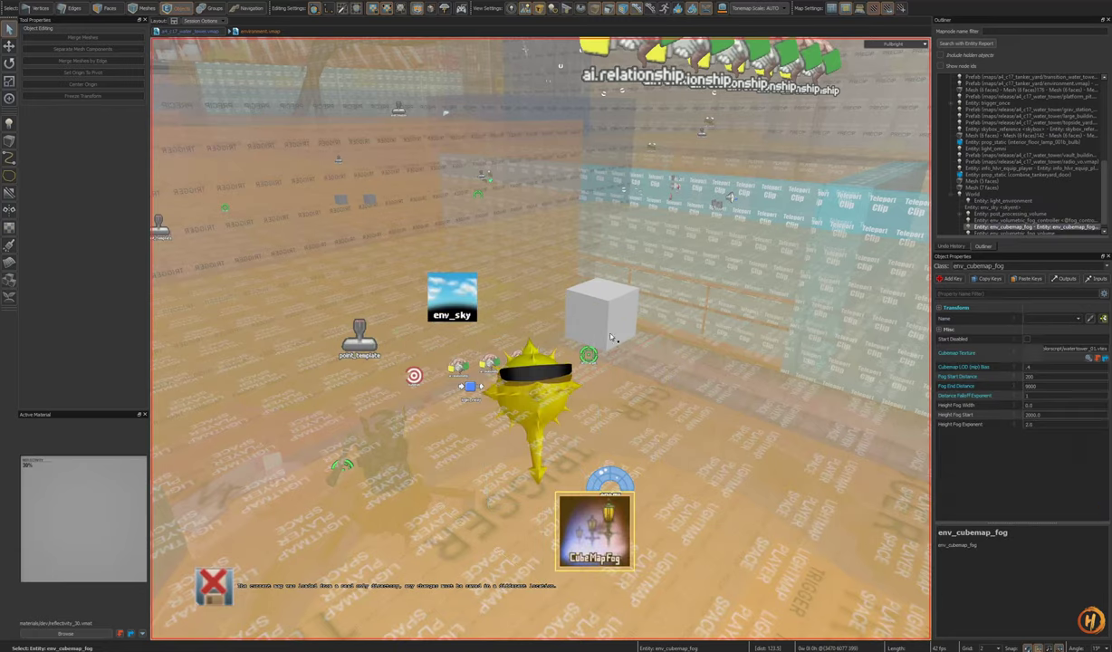
click(588, 319)
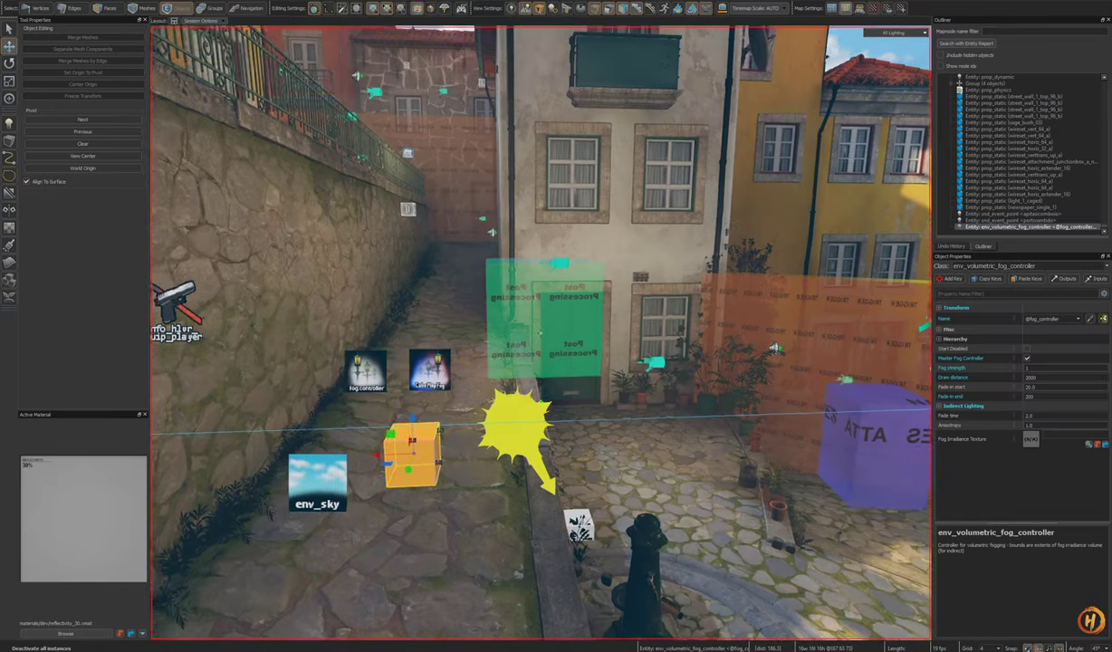
Step: Clear the selection in the street map and save porto_night_01.vmap
key(Escape)
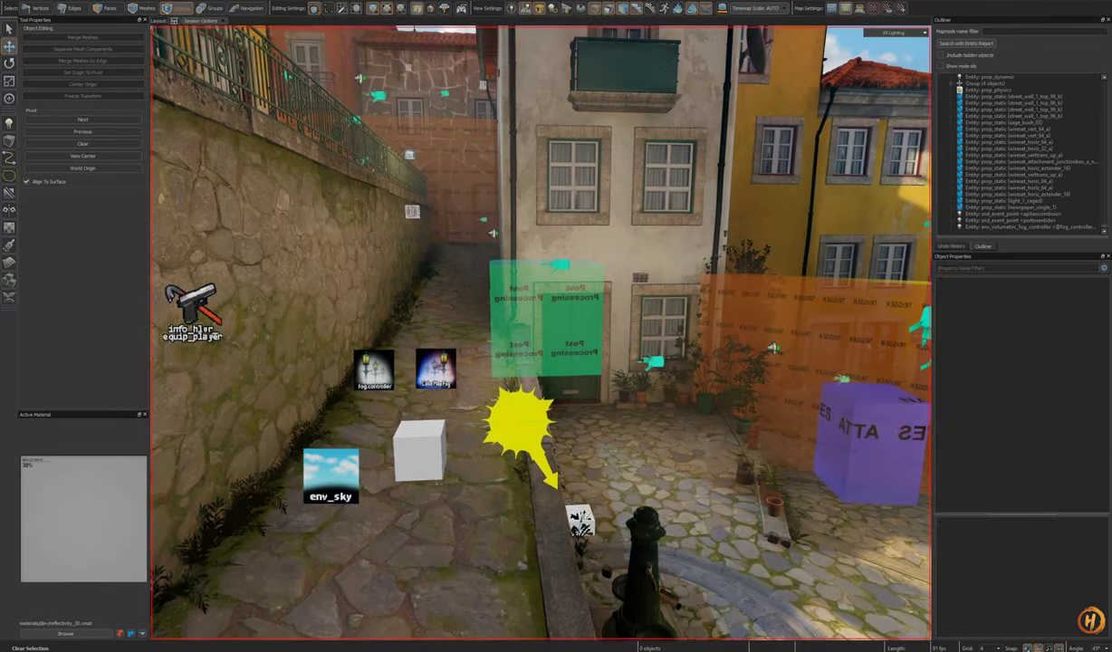
key(ctrl+s)
right_drag(540, 333, 616, 318)
key(s)
key(w)
right_drag(553, 385, 428, 344)
key(w)
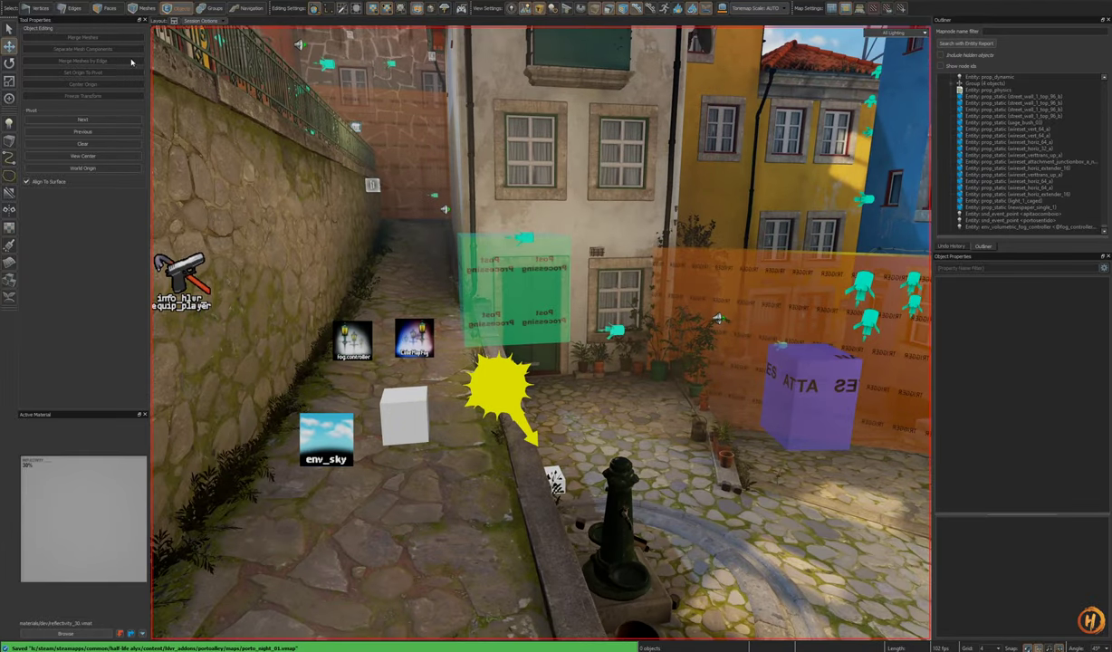
Step: Open largo_da_pena_ventosa_3dskybox_01.vmap from the portoalley maps folder and display it with All Lighting
click(15, 4)
click(27, 19)
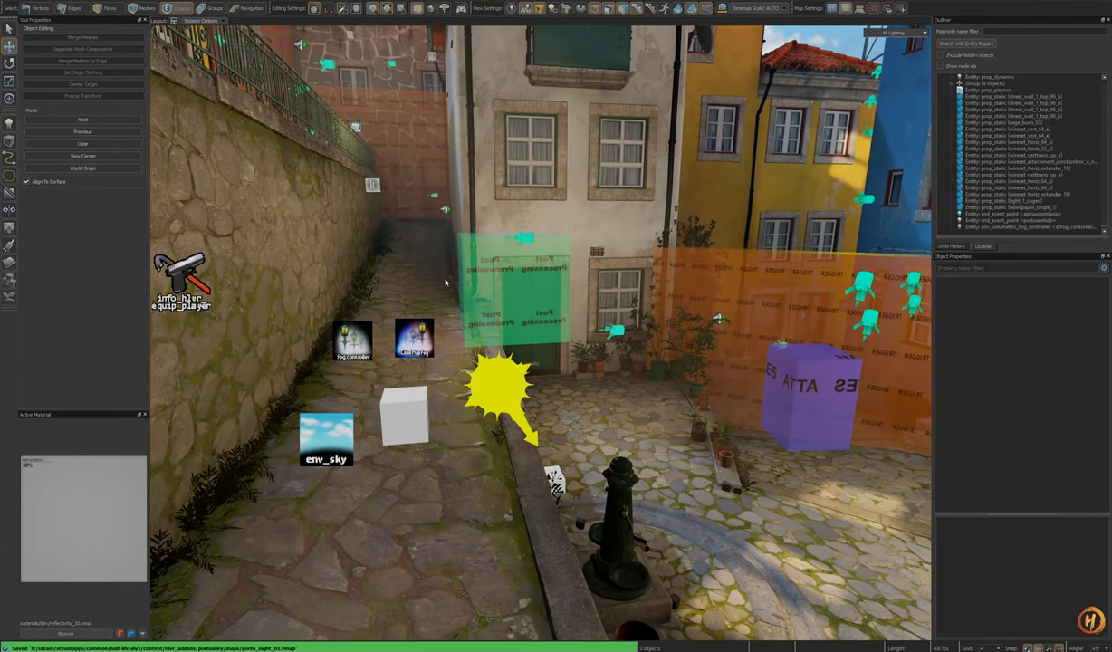
click(445, 187)
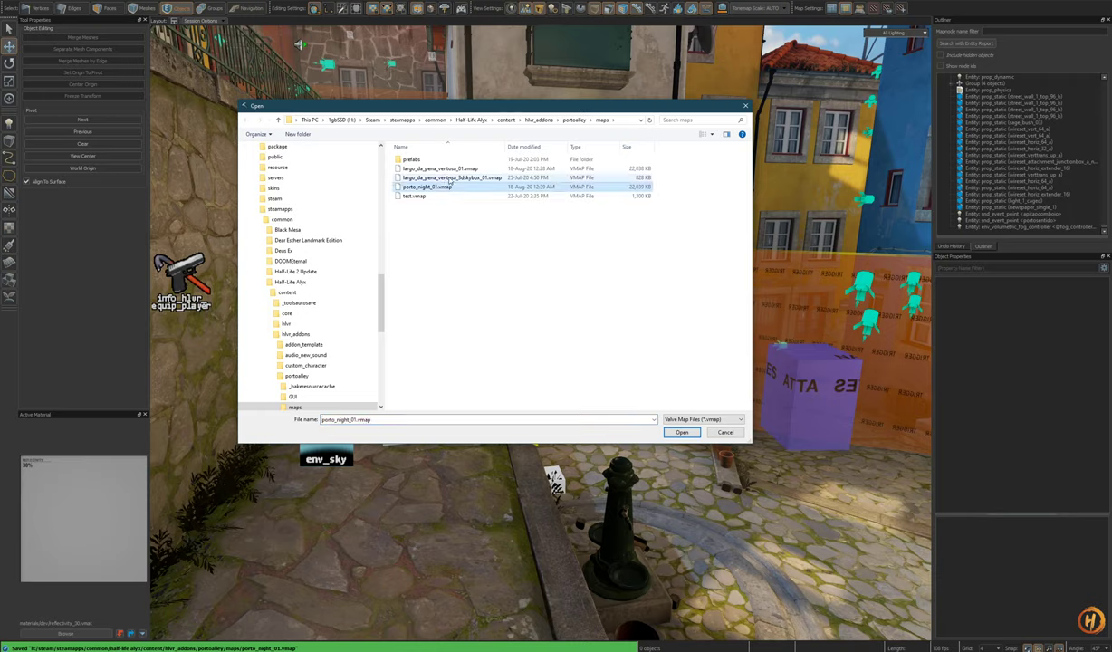
click(451, 180)
click(453, 170)
click(454, 178)
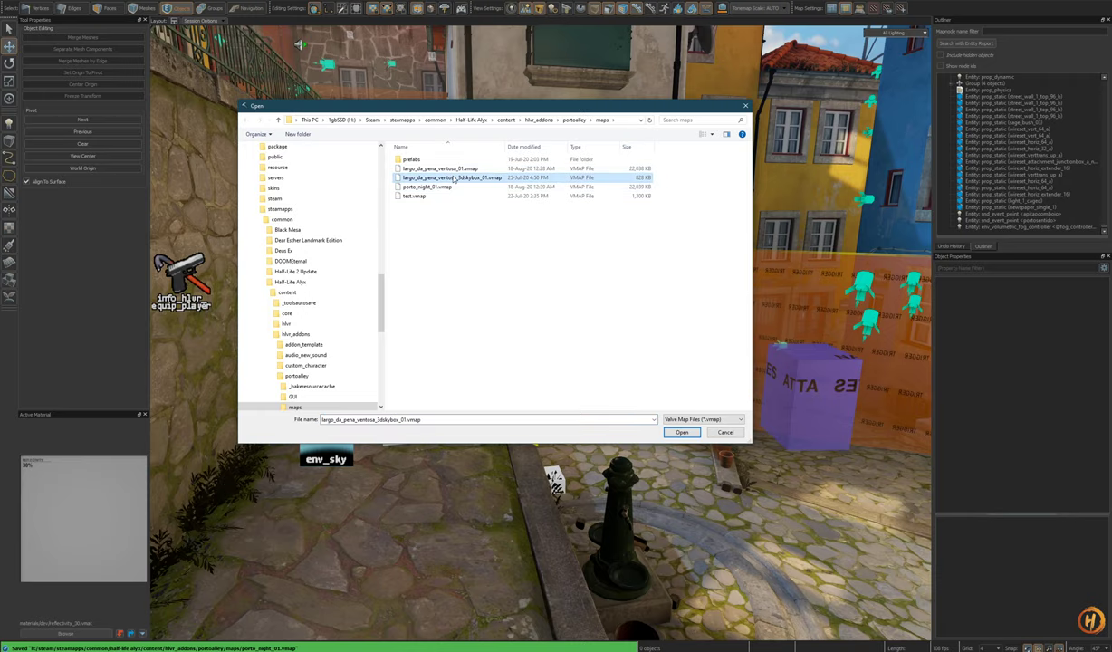
click(682, 432)
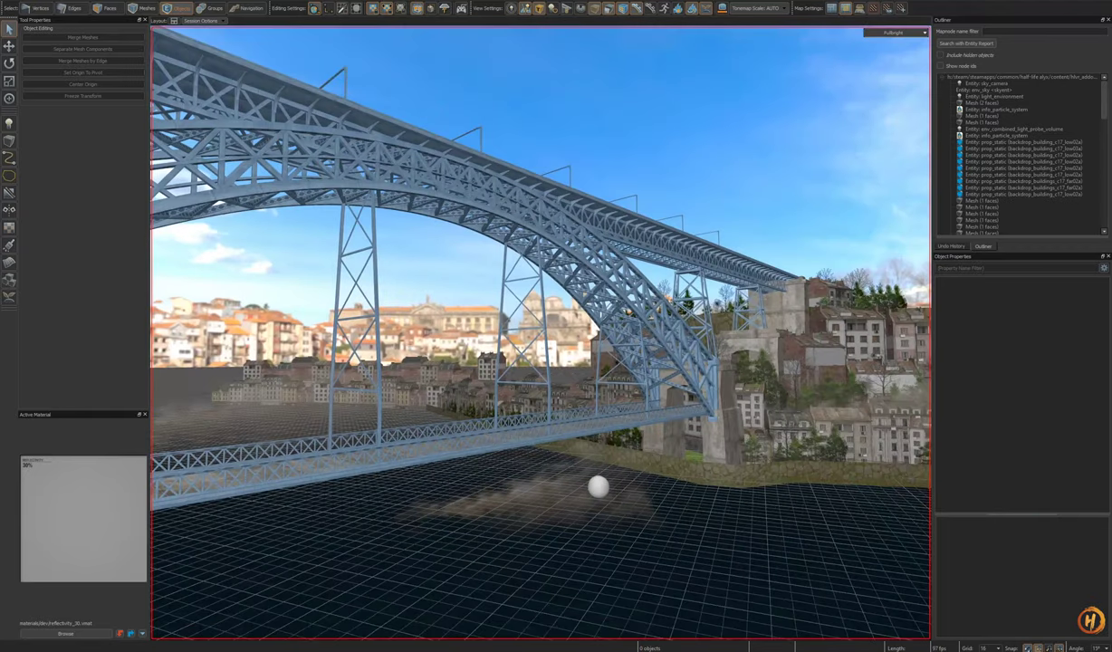
click(18, 3)
mouse_move(541, 332)
right_down()
mouse_move(549, 332)
mouse_move(522, 326)
mouse_move(552, 333)
right_up()
key(F6)
Step: Save a copy of the skybox map as porto_night_3dskybox_01.vmap
click(16, 2)
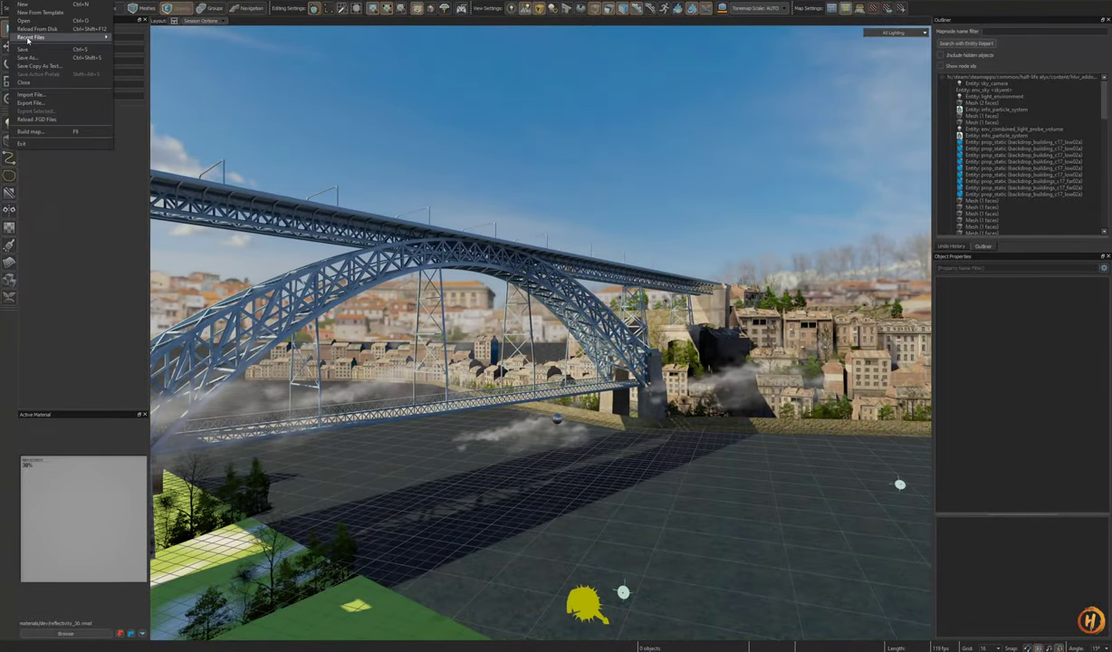
click(43, 59)
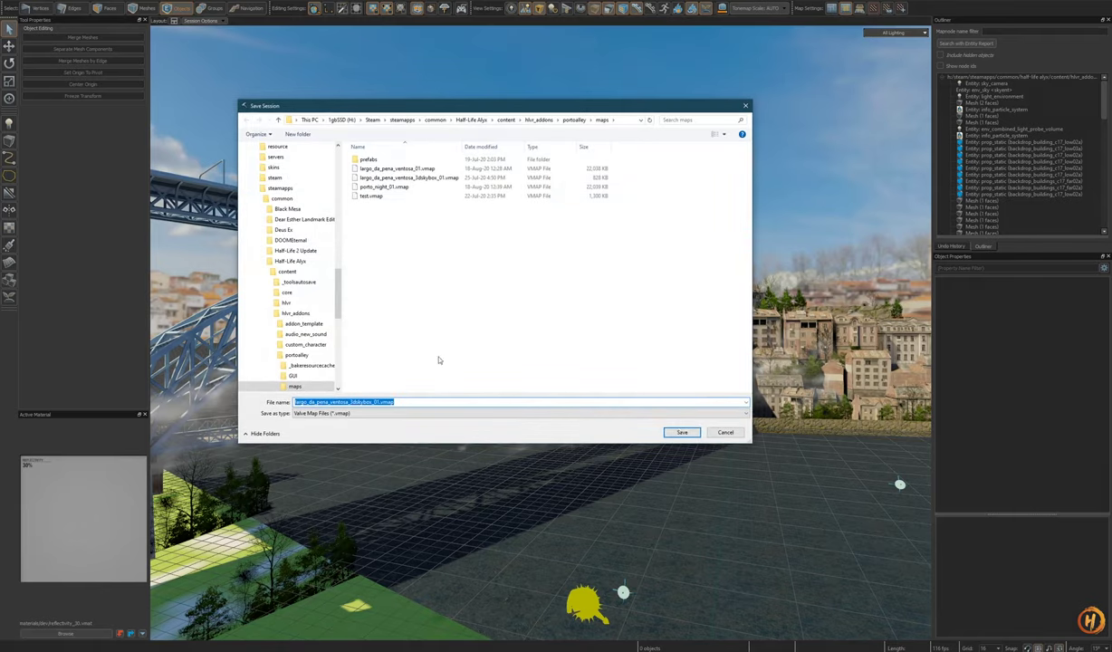
click(406, 188)
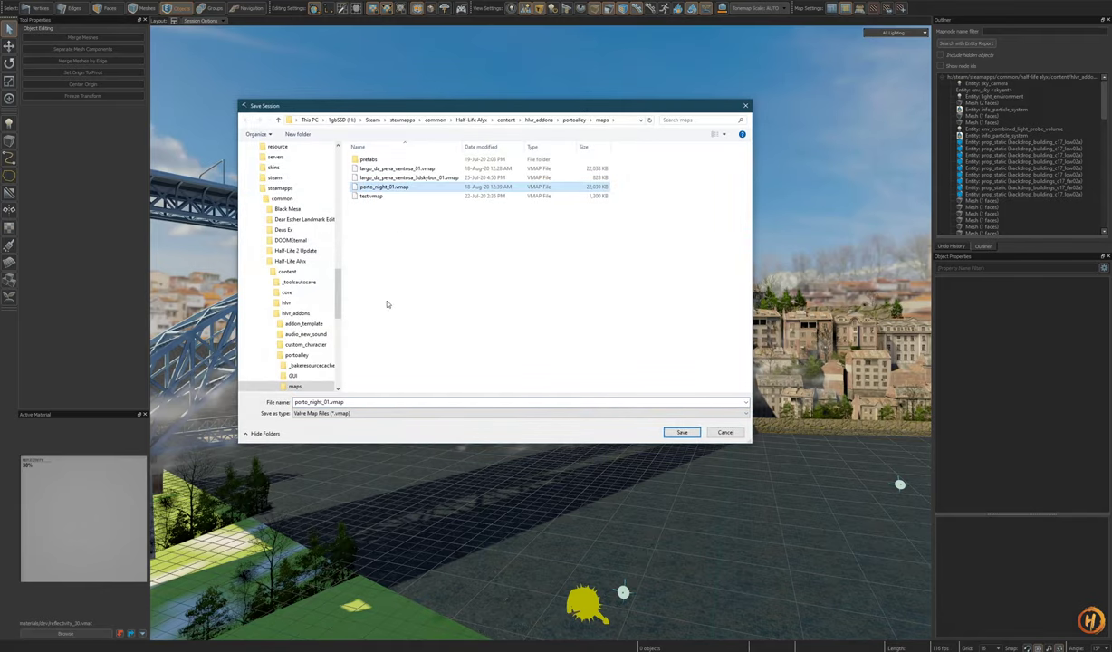
click(324, 401)
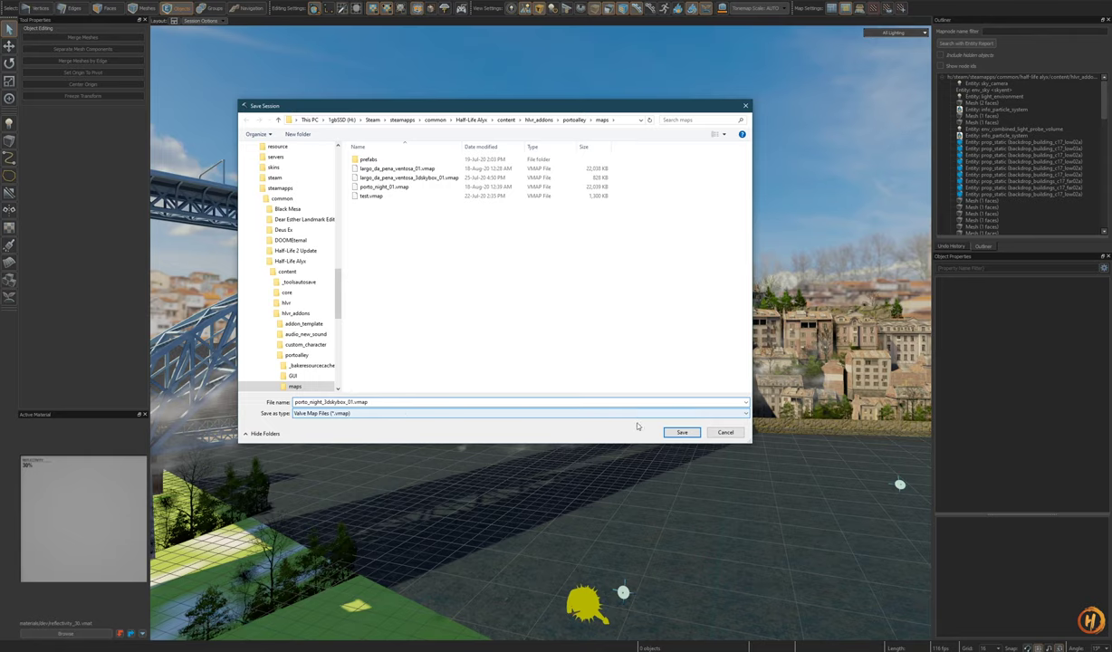
click(678, 433)
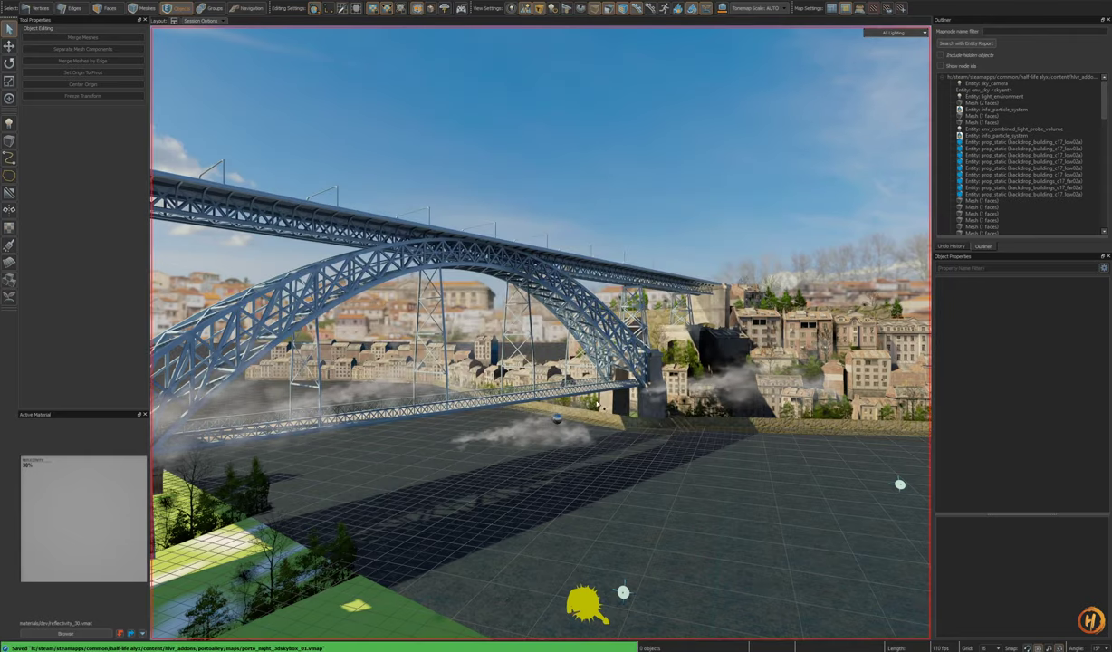
Step: Check the list of open map windows and close all open maps
right_drag(579, 392, 643, 533)
click(255, 1)
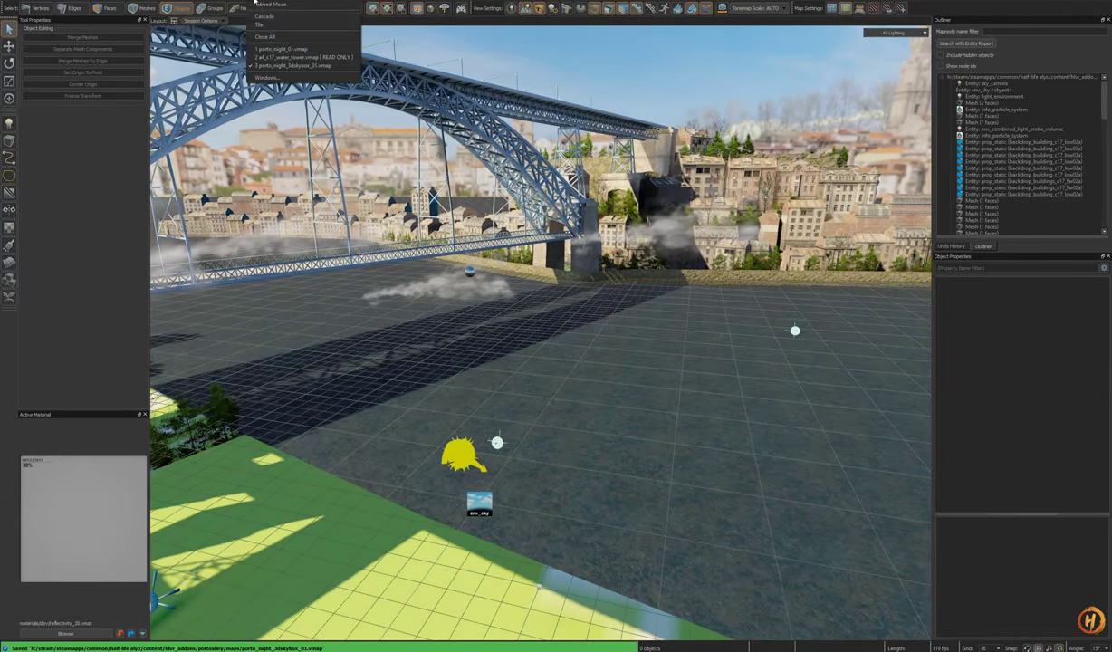
click(284, 76)
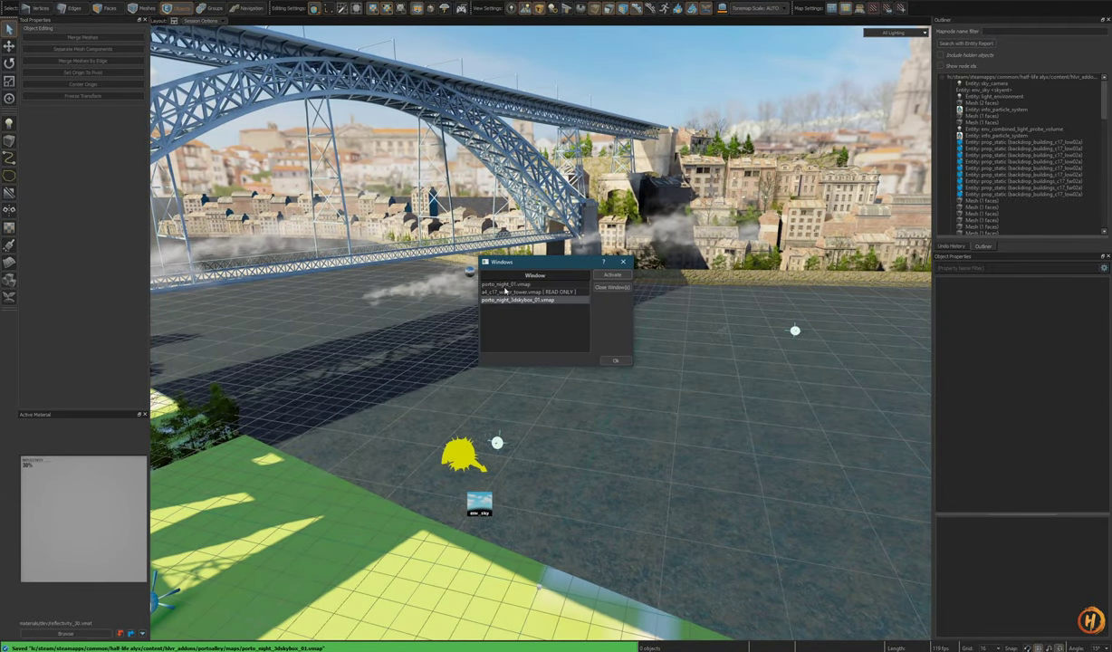
click(627, 264)
right_drag(597, 299, 516, 294)
click(260, 2)
click(469, 236)
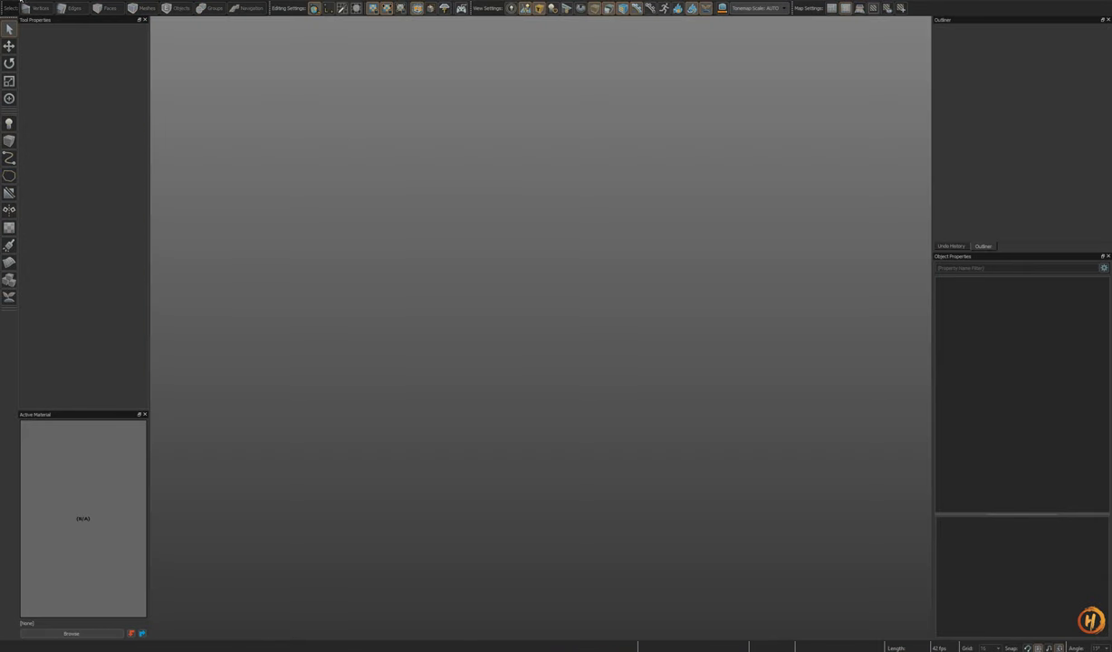
Step: Reopen porto_night_3dskybox_01.vmap and porto_night_01.vmap from the recently used files
click(18, 1)
mouse_move(37, 38)
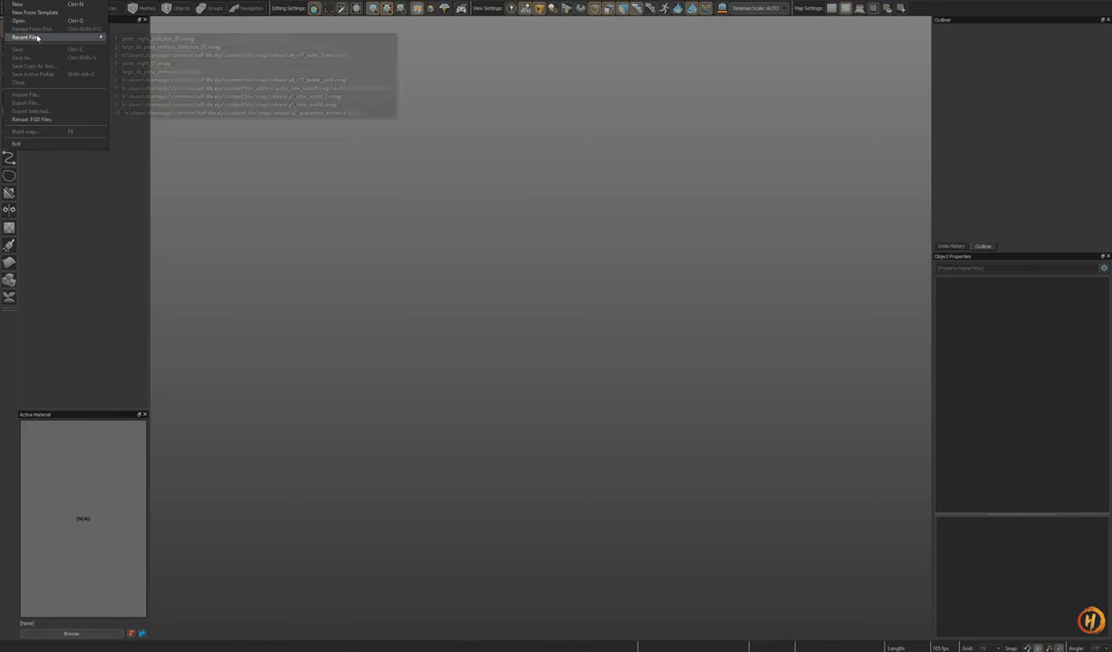
click(167, 39)
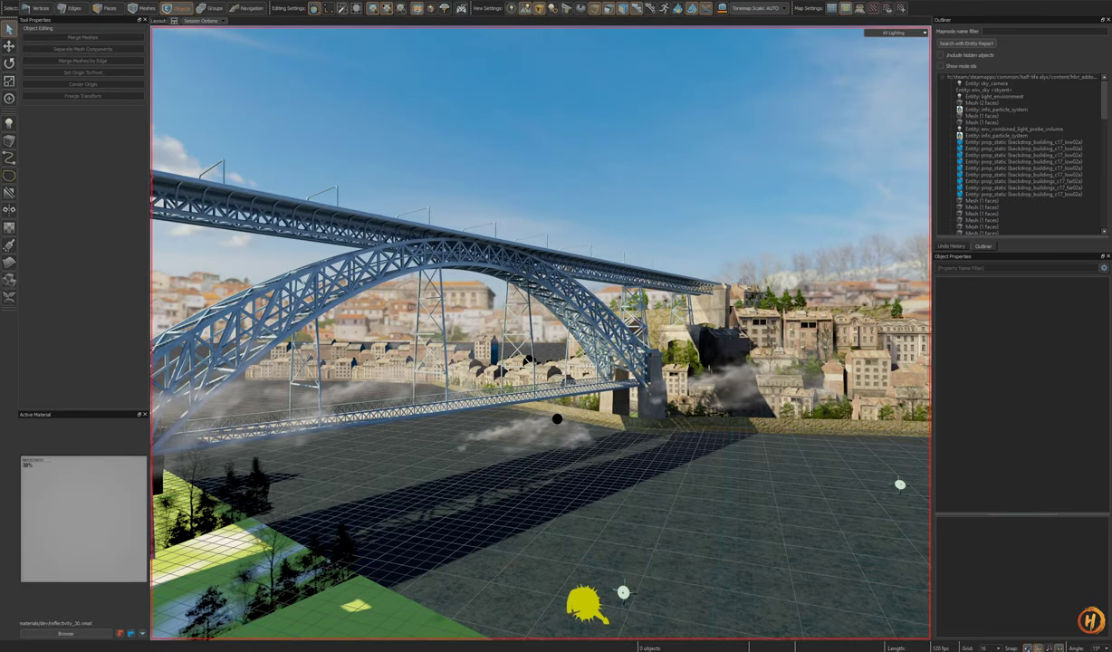
click(13, 4)
mouse_move(73, 37)
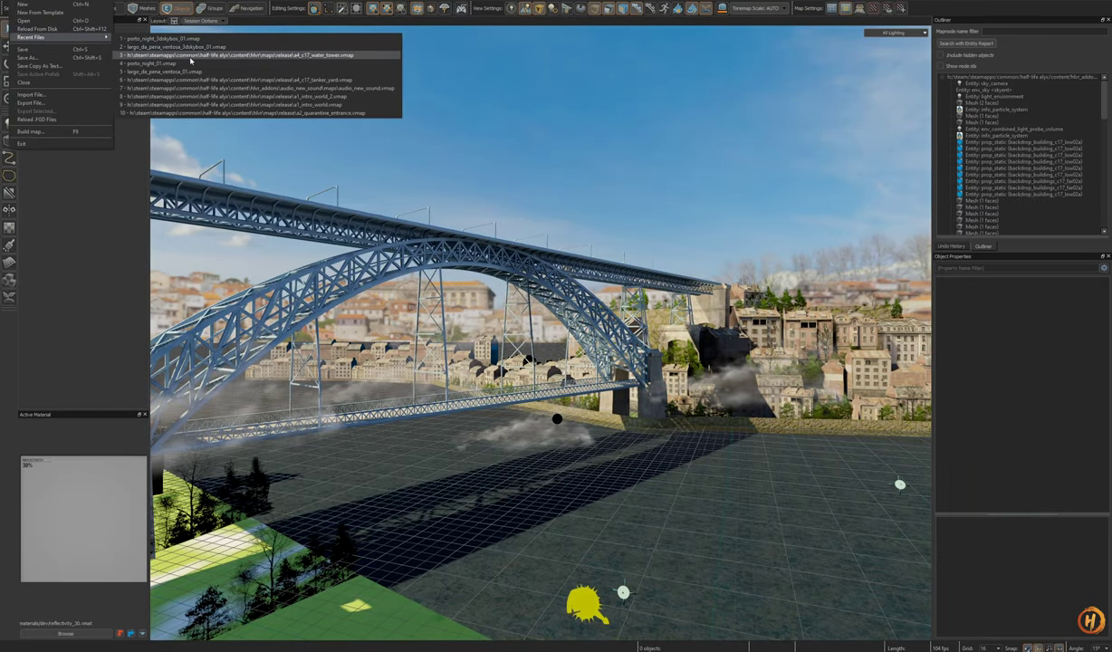
click(189, 63)
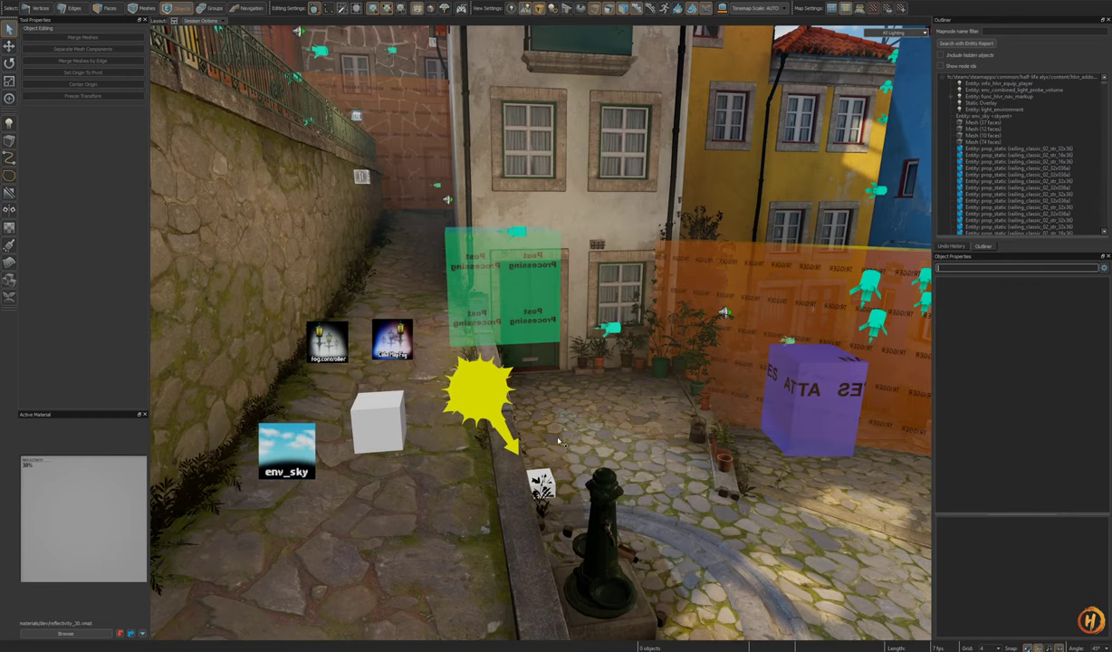
Step: Set the Map Name of the skybox_reference beside the fountain to porto_night_3dskybox_01.vmap
right_drag(559, 442, 547, 507)
key(s)
key(w)
click(513, 346)
key(s)
right_drag(512, 346, 547, 361)
key(h)
click(551, 370)
key(s)
scroll(999, 201, down, 1)
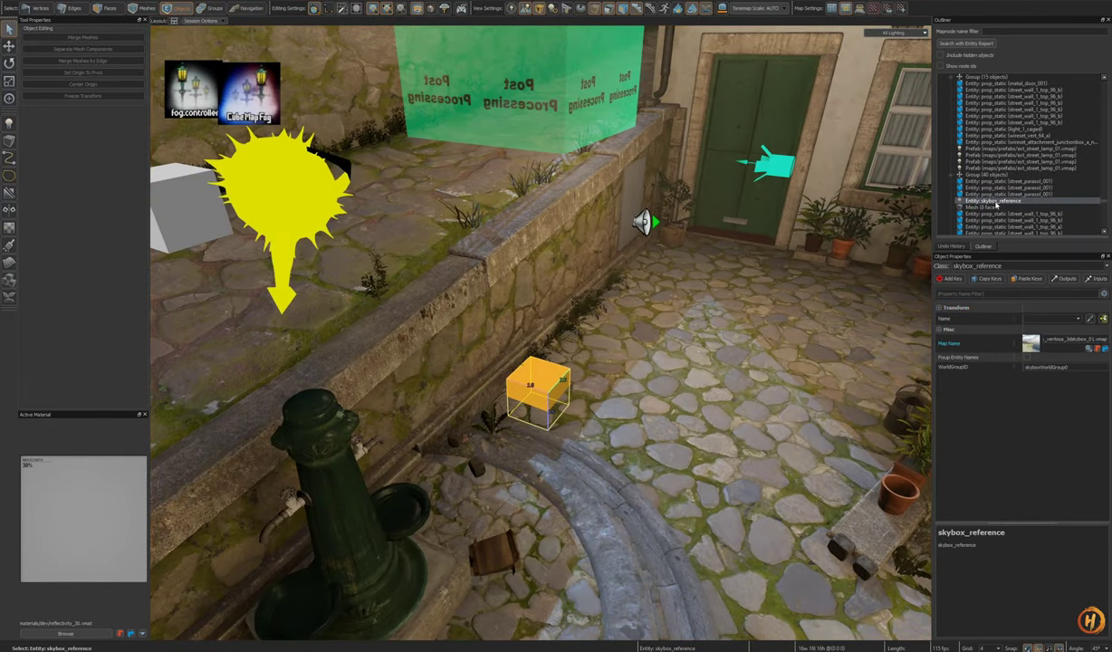
click(1090, 350)
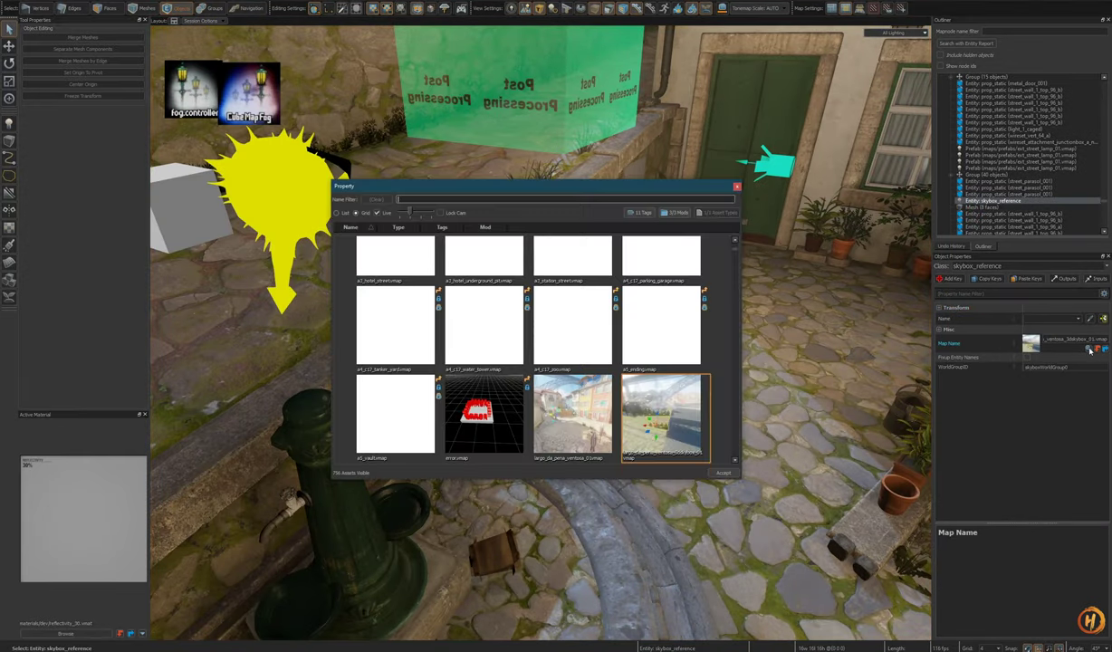
scroll(651, 386, down, 1)
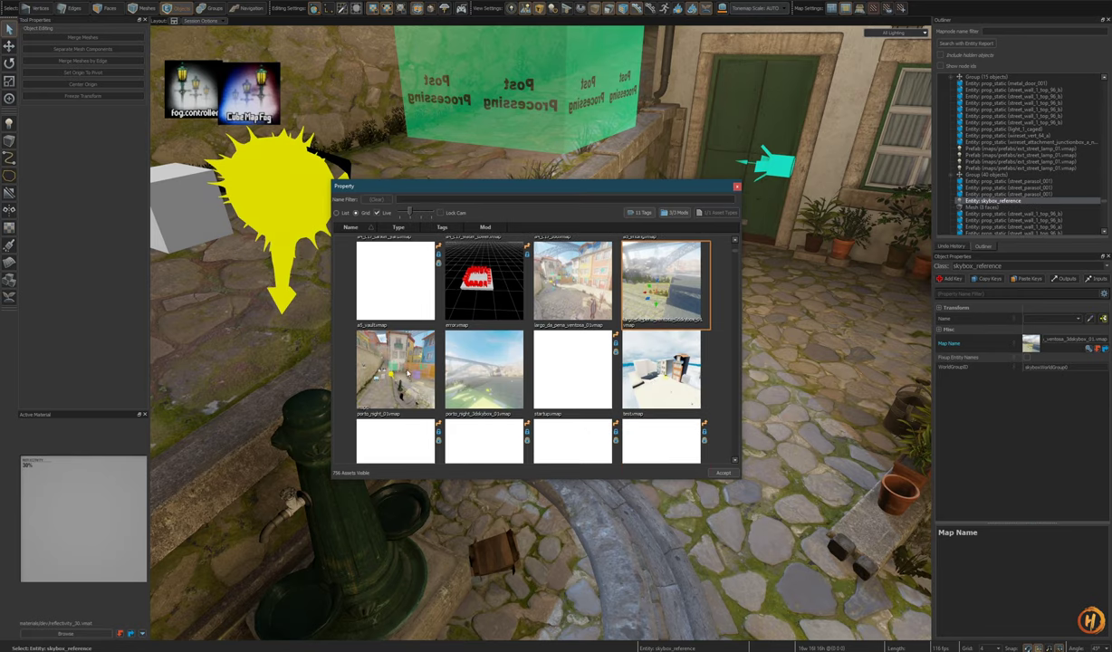
click(471, 377)
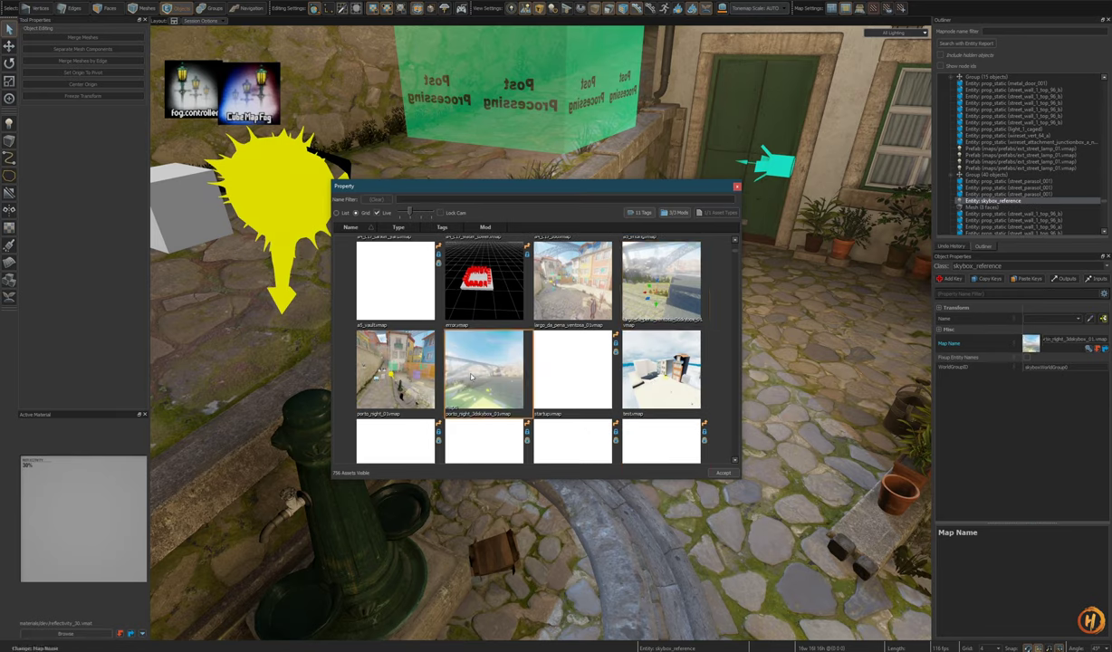
click(724, 474)
Step: Save porto_night_01.vmap and look at the skybox bridge beyond the rooftops
right_drag(735, 373, 733, 373)
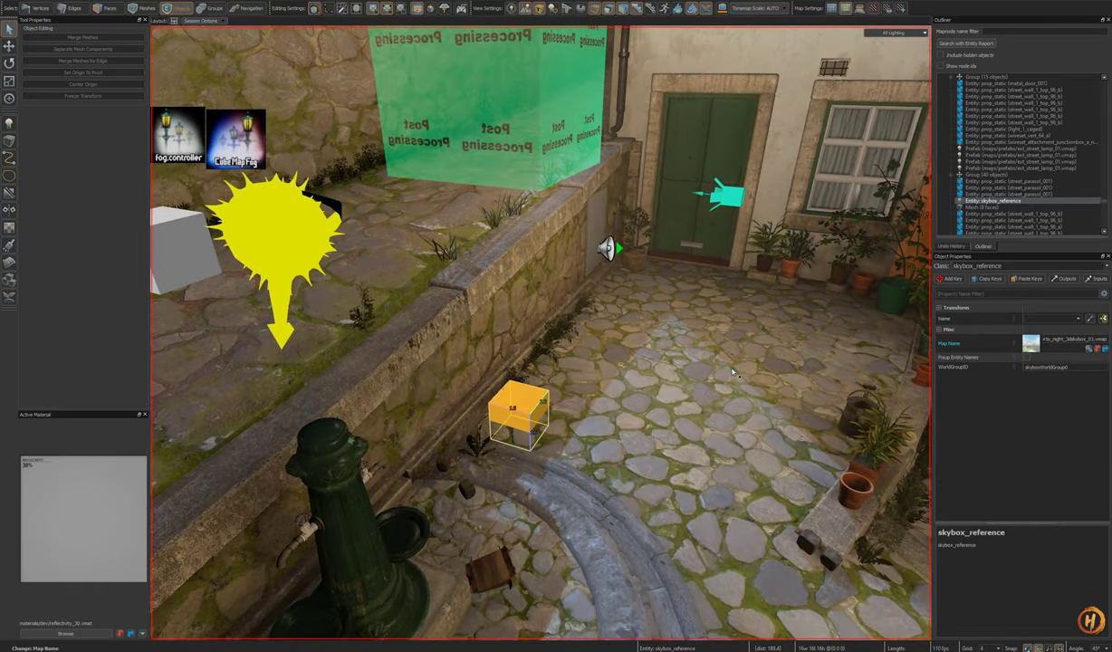
key(ctrl+s)
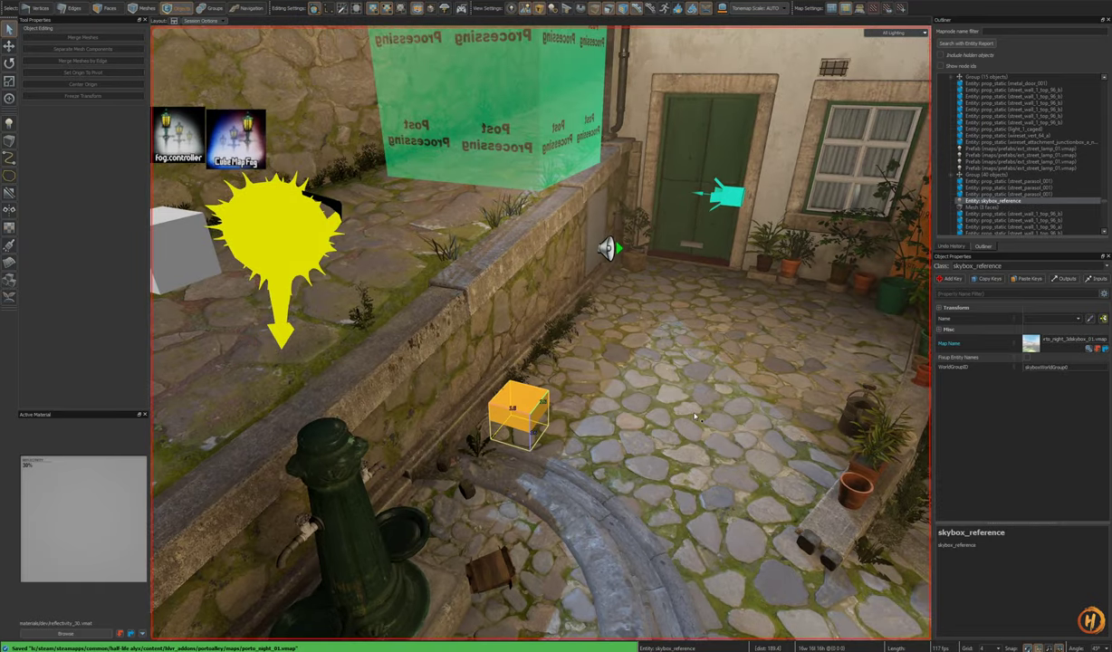
right_drag(696, 417, 541, 332)
key(s)
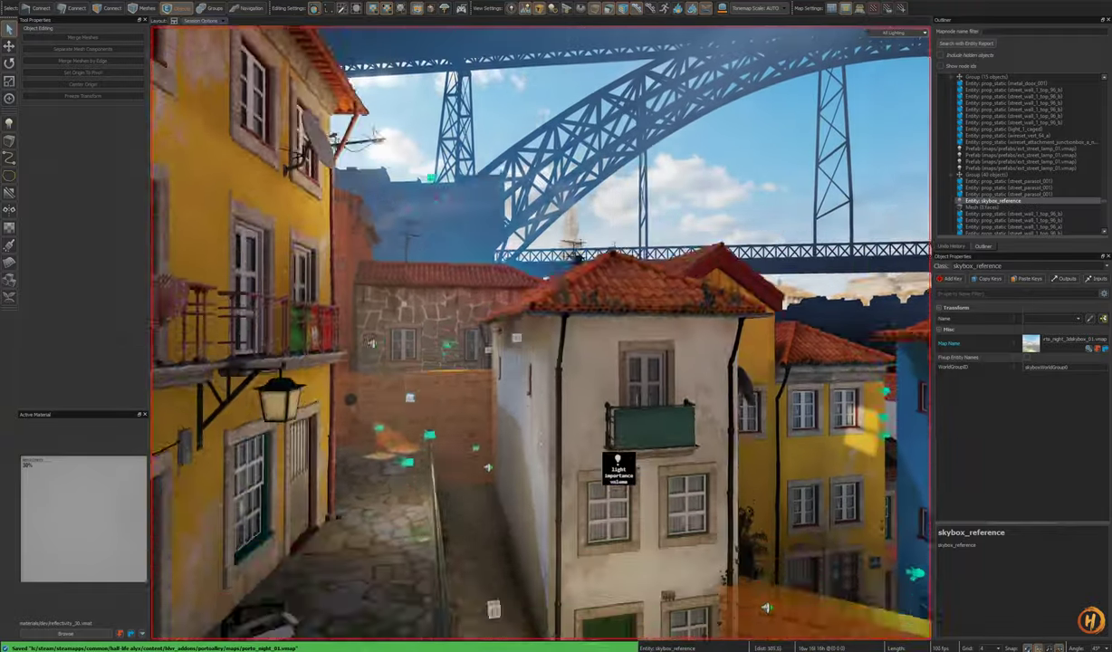
Step: Select the light_environment beside the fountain in porto_night_01, clearing any other selection
key(w)
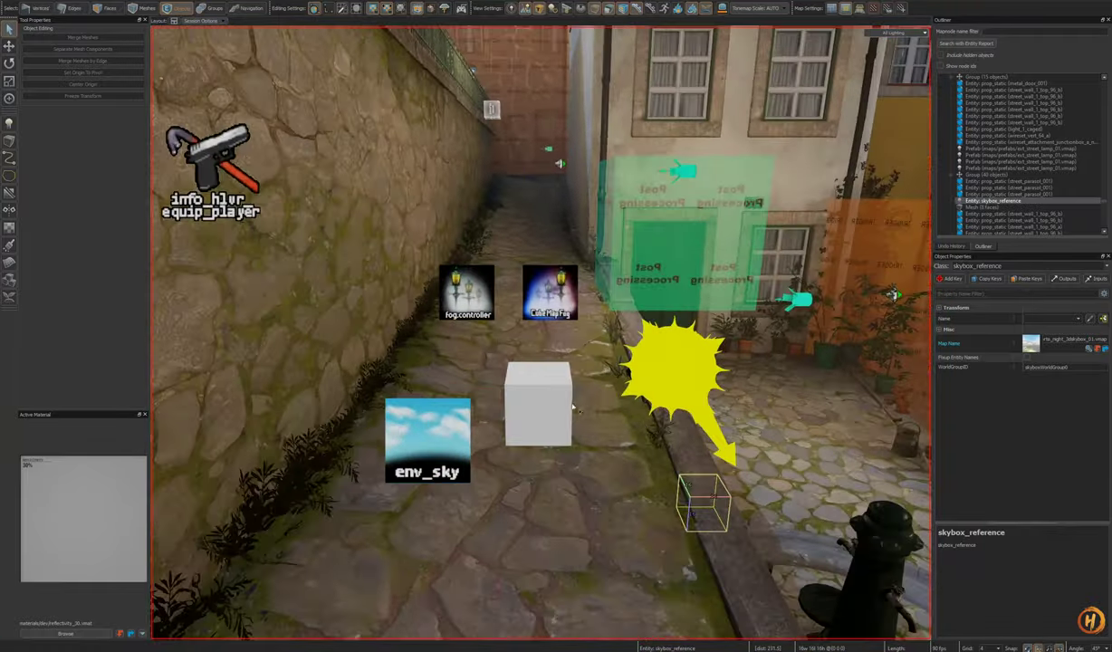
click(559, 402)
key(s)
key(Escape)
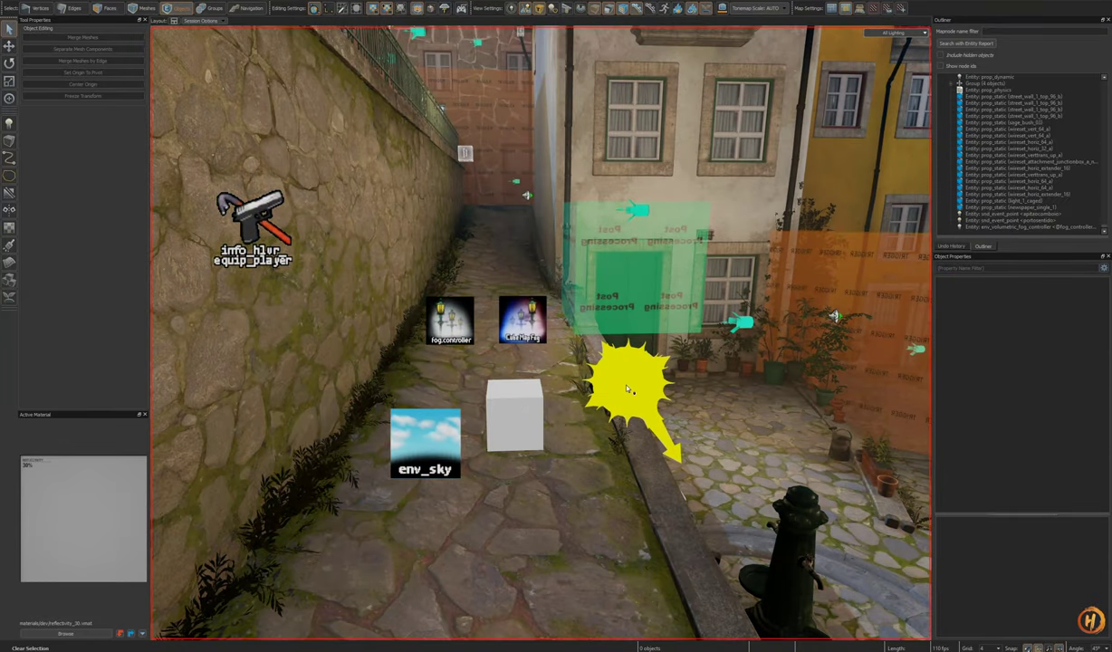
click(626, 385)
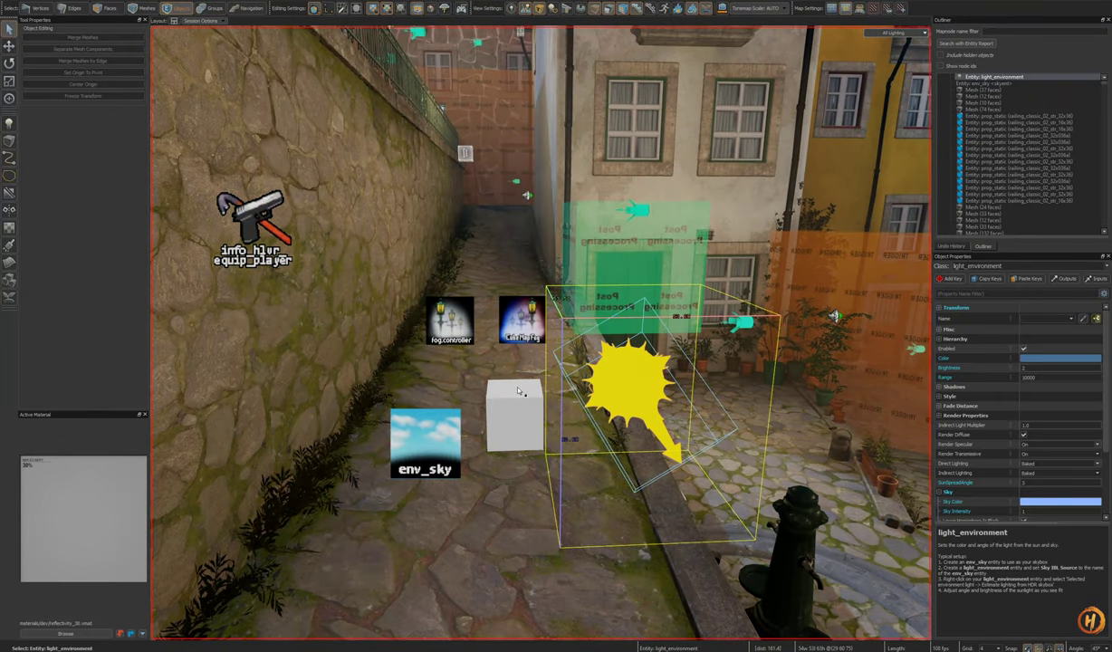
Step: Delete the existing env_sky and light_environment from porto_night_3dskybox_01
key(ctrl+Tab)
right_drag(536, 397, 462, 628)
key(w)
click(490, 420)
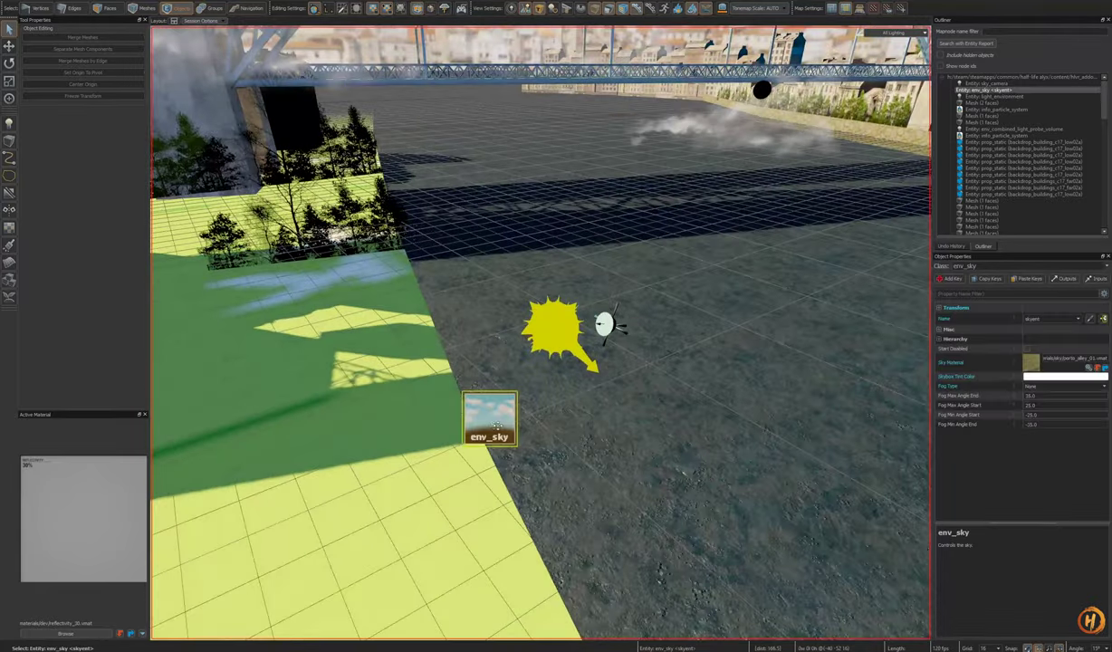
key(w)
right_drag(490, 420, 448, 461)
ctrl+click(546, 343)
right_drag(546, 342, 523, 376)
key(s)
key(Delete)
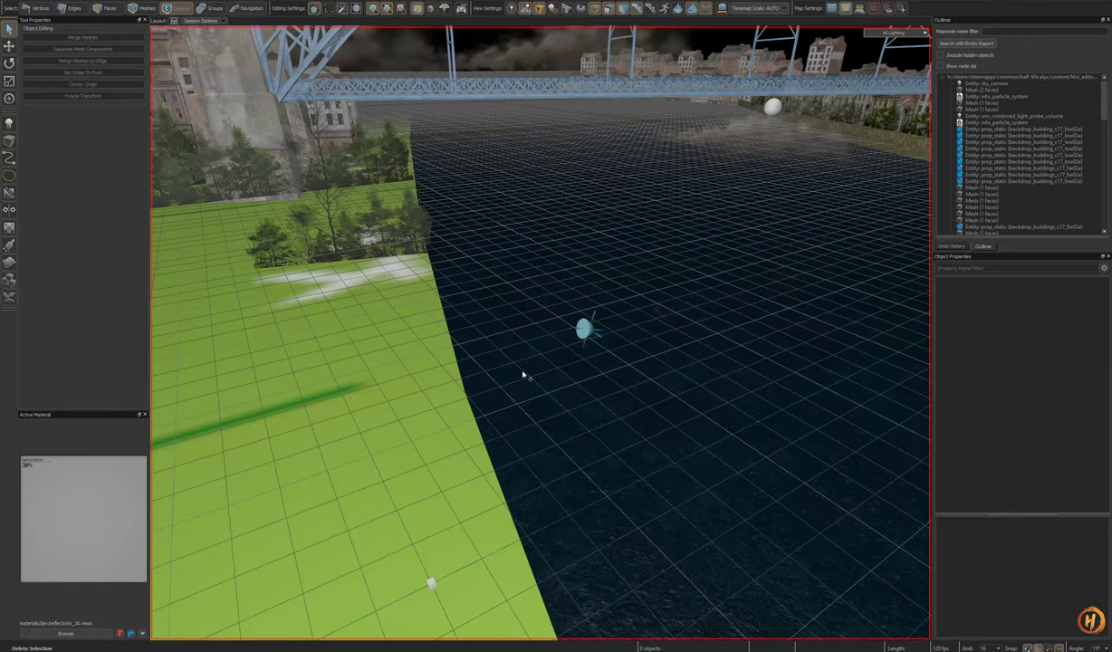
Step: Copy the env_sky and light_environment from porto_night_01 and paste them into the 3D skybox map
key(ctrl+Tab)
click(440, 430)
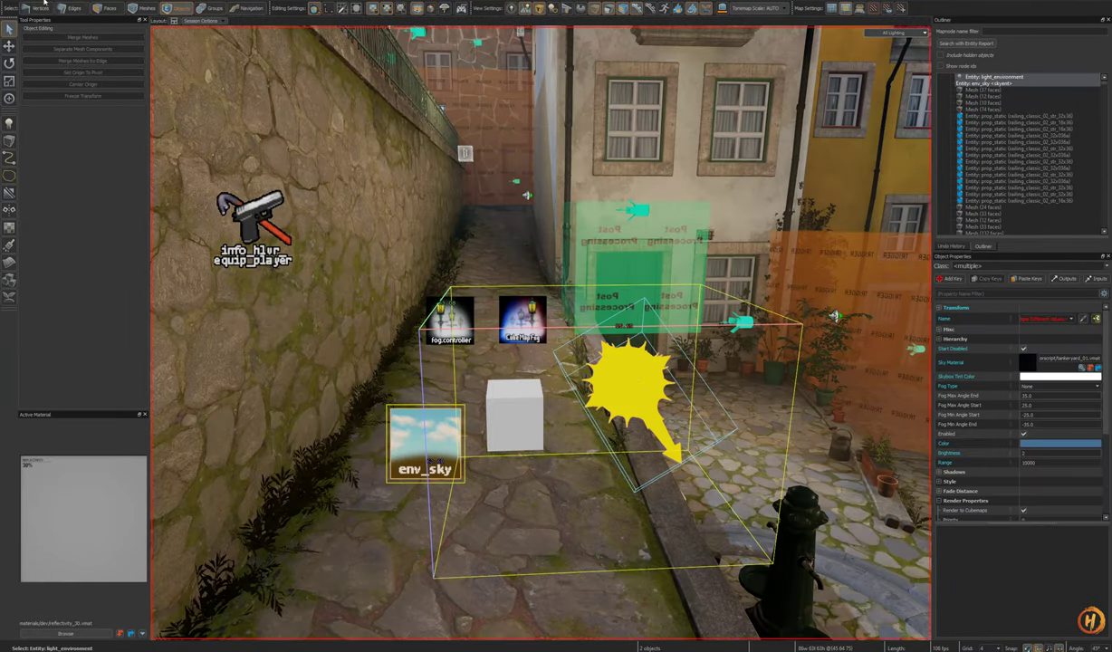
key(ctrl+Tab)
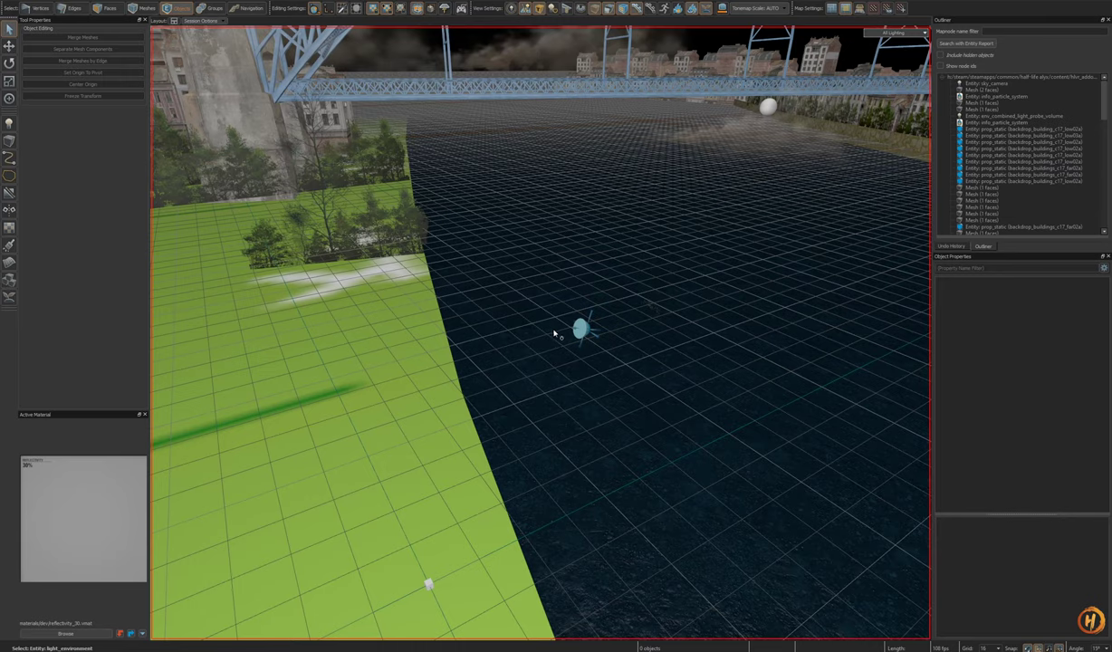
click(53, 79)
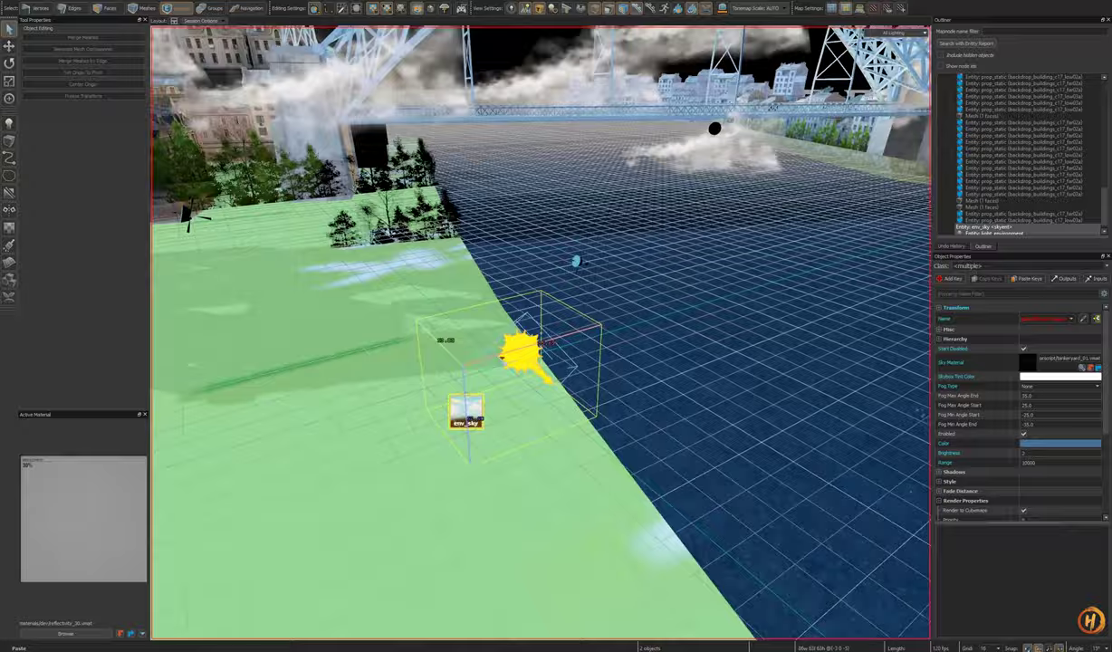
key(w)
right_drag(527, 366, 585, 386)
key(w)
key(Escape)
Step: Select the sky_camera to check its fog settings and save porto_night_3dskybox_01
key(s)
key(w)
key(s)
click(566, 351)
key(Delete)
click(554, 356)
key(w)
key(s)
key(ctrl+z)
key(s)
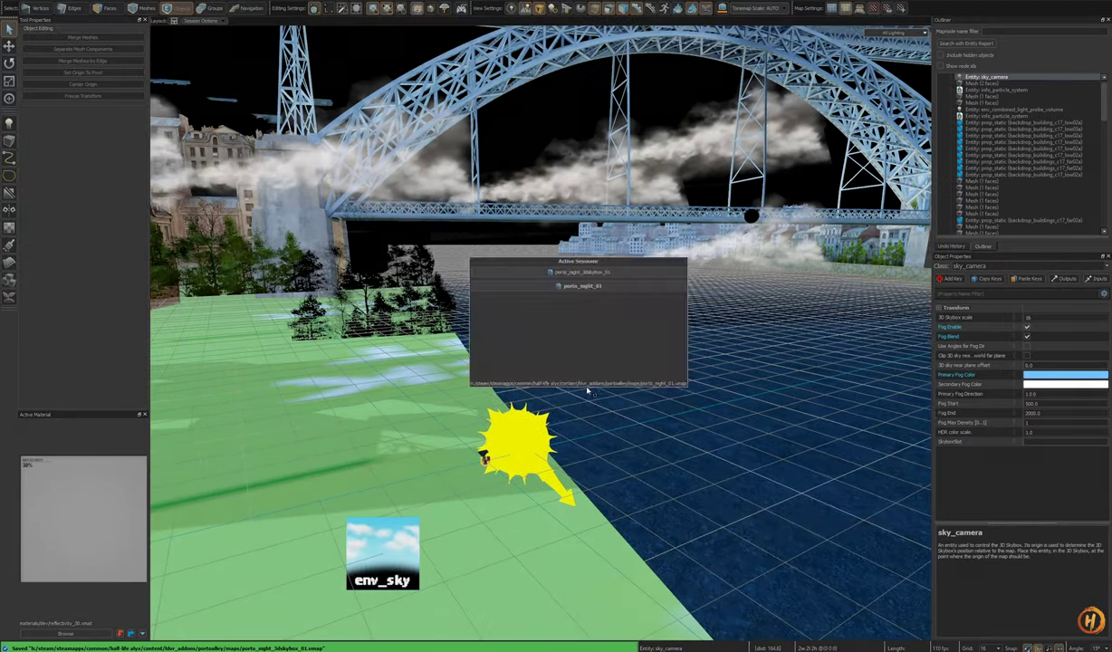
Step: Turn off Start Disabled on the env_sky in porto_night_01 and save the street map
key(ctrl+Tab)
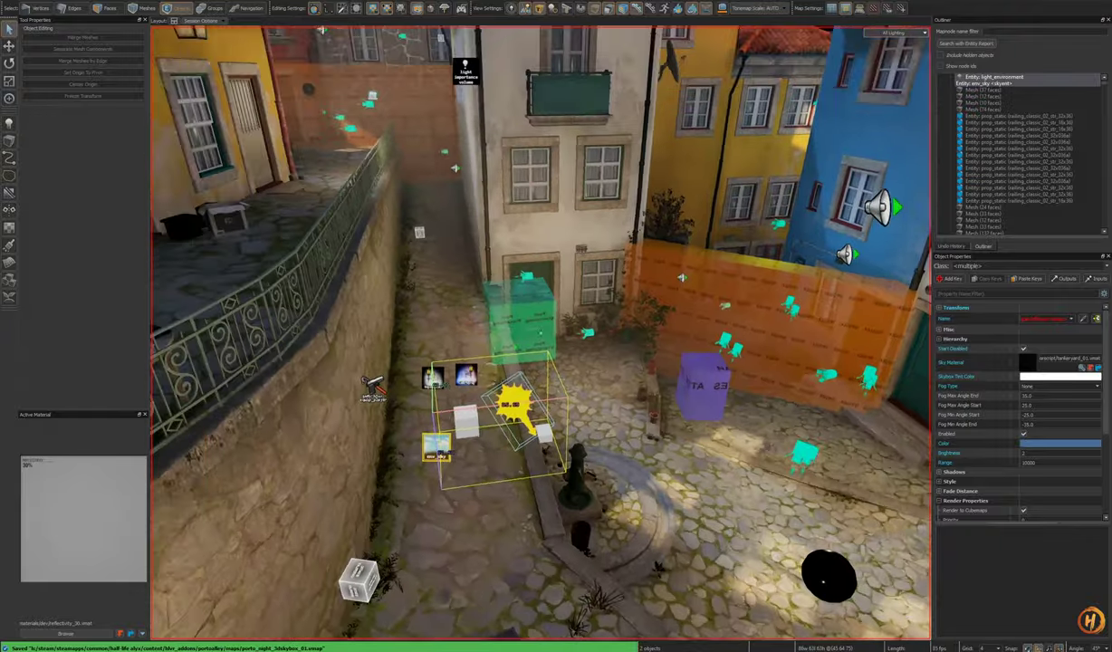
right_drag(541, 333, 539, 451)
key(w)
key(Escape)
right_drag(455, 428, 541, 333)
key(s)
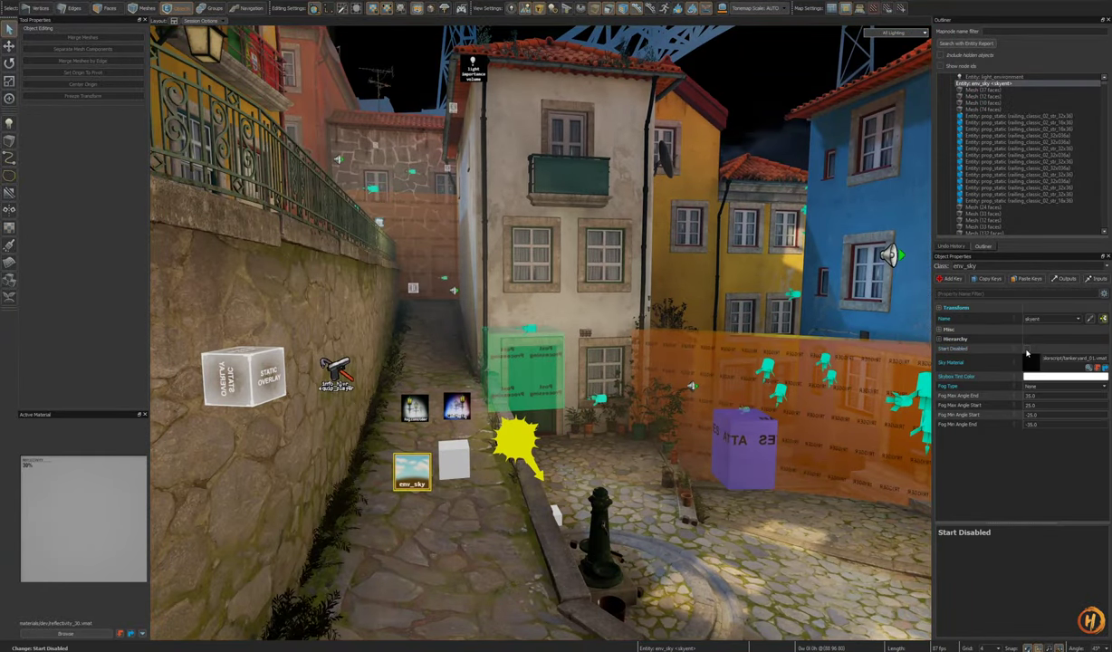
click(1027, 350)
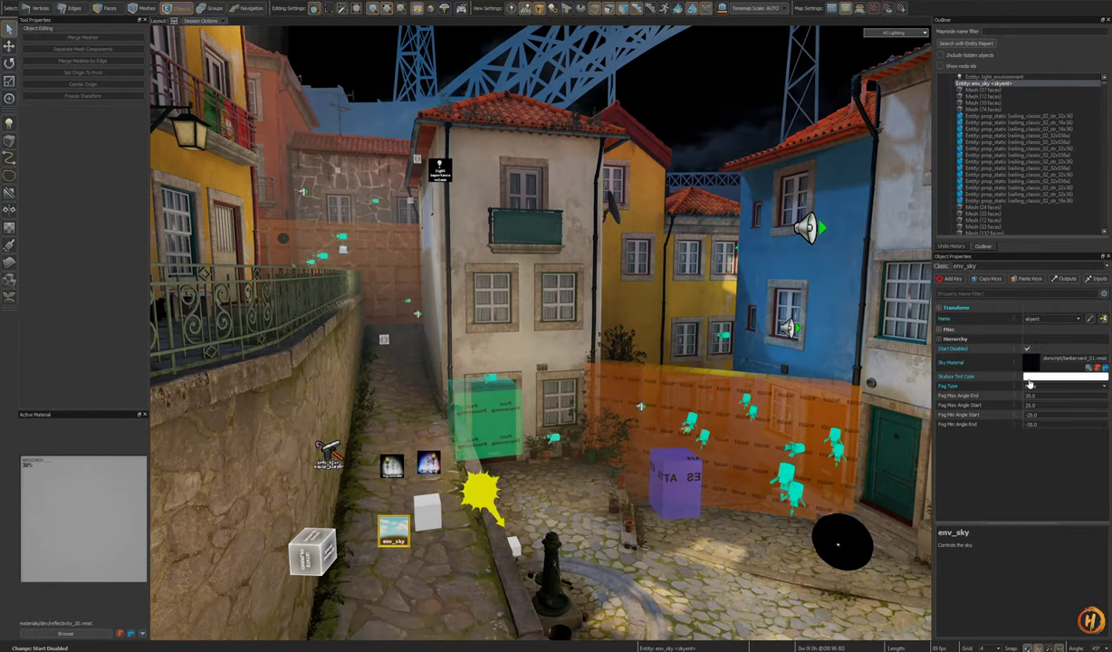
right_drag(852, 390, 862, 364)
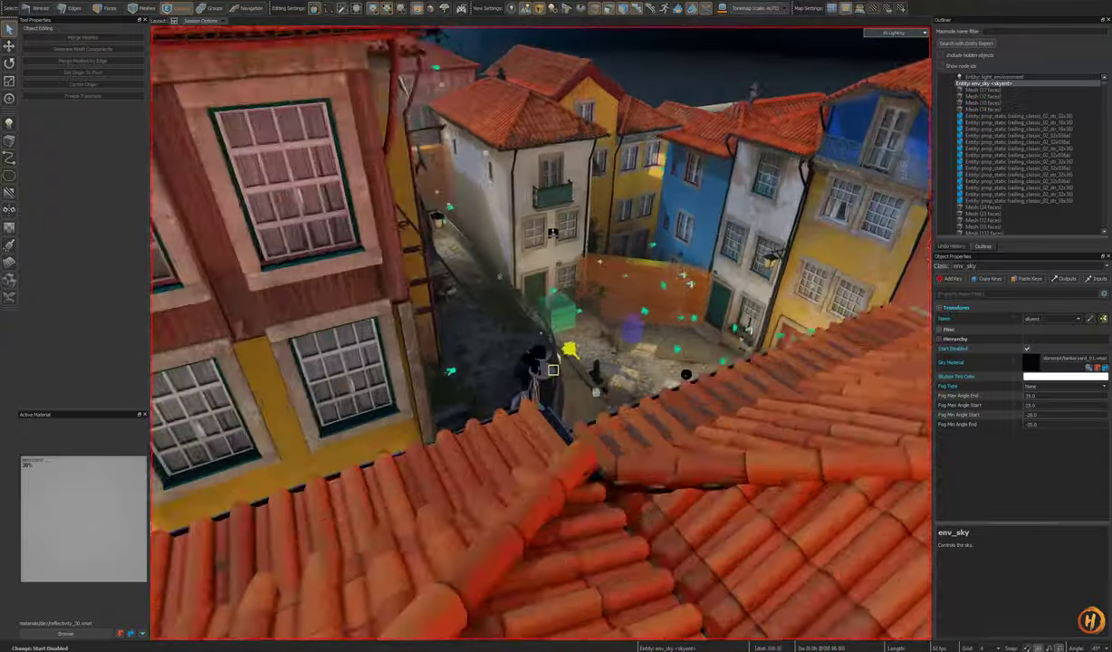
key(w)
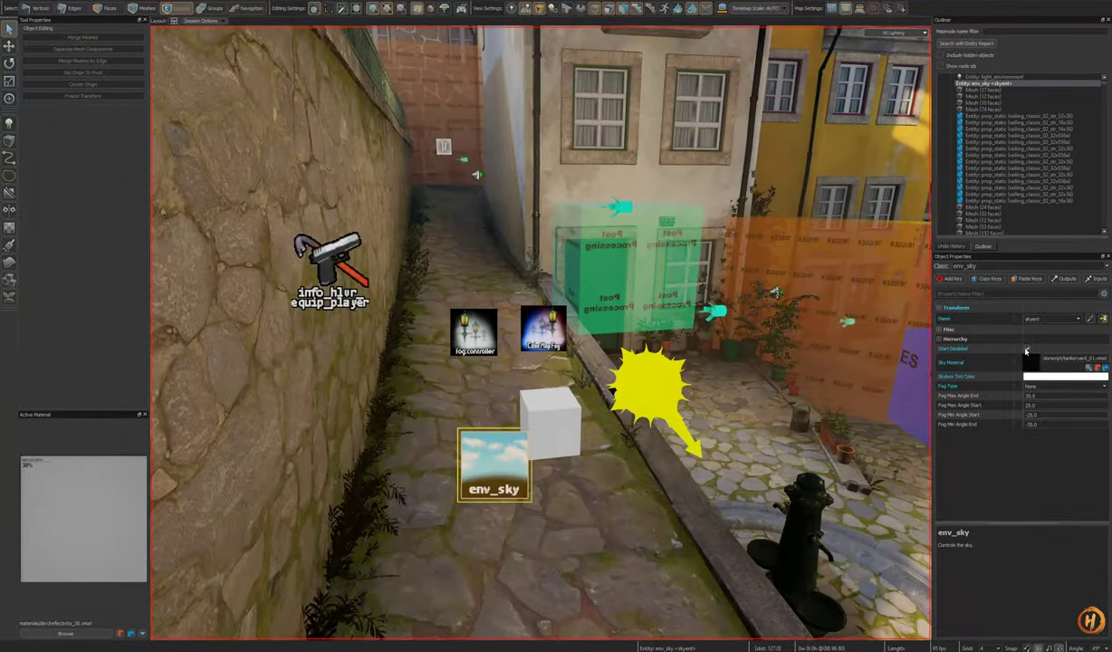
right_drag(798, 396, 829, 362)
key(s)
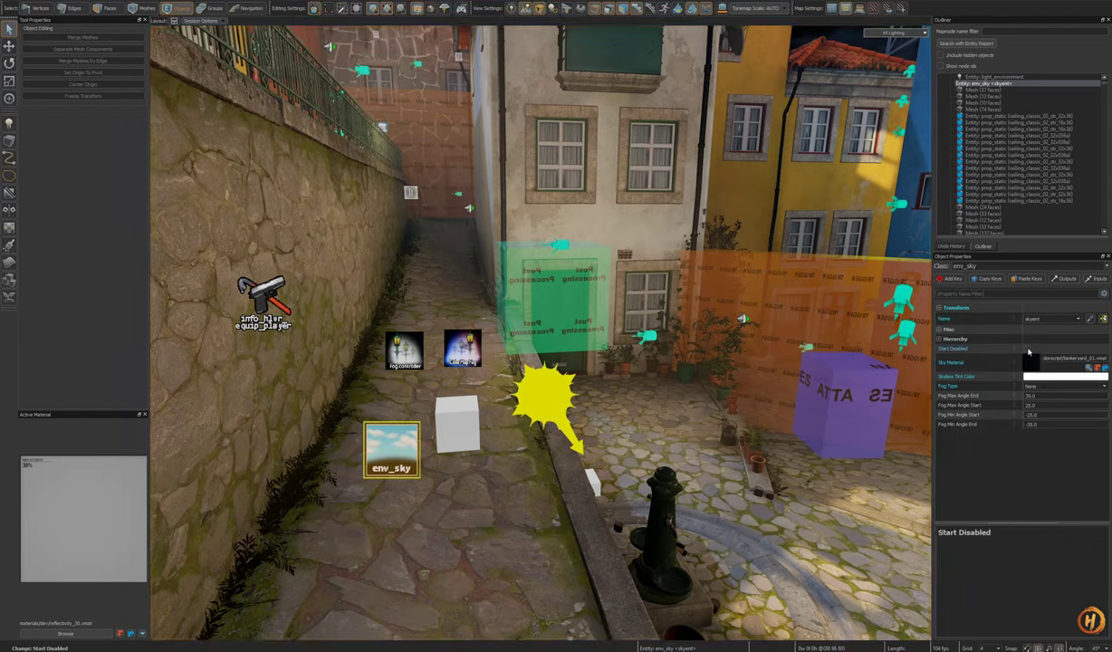
right_drag(671, 382, 685, 367)
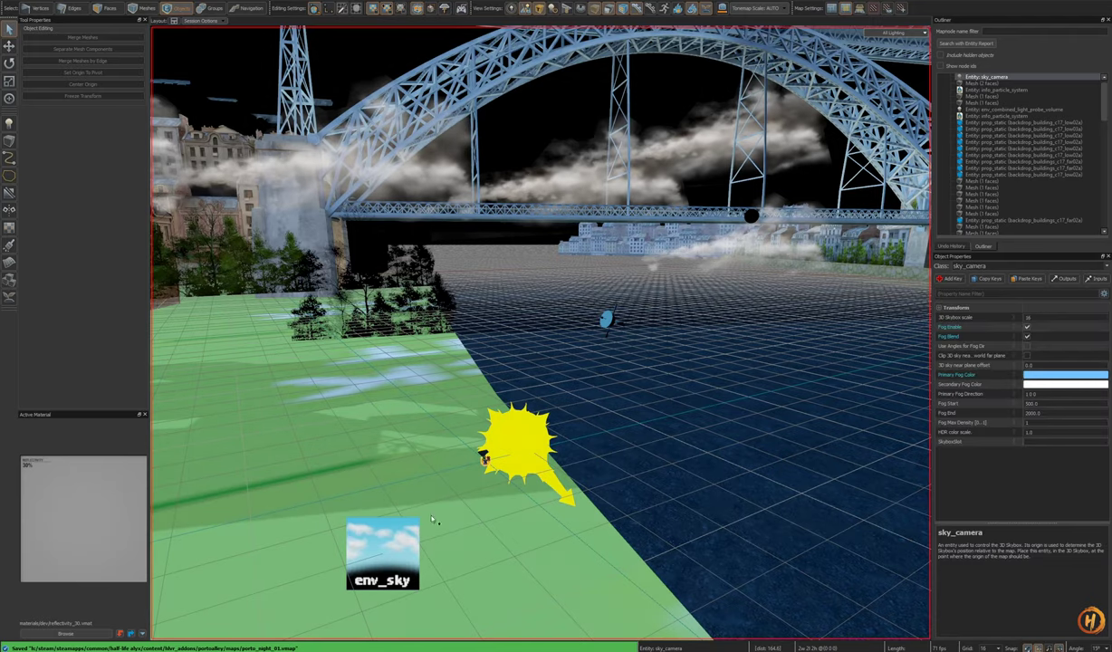
Step: Turn off Start Disabled on the env_sky in porto_night_3dskybox_01 and save the skybox map
click(399, 539)
right_drag(398, 540, 404, 505)
key(z)
click(1029, 348)
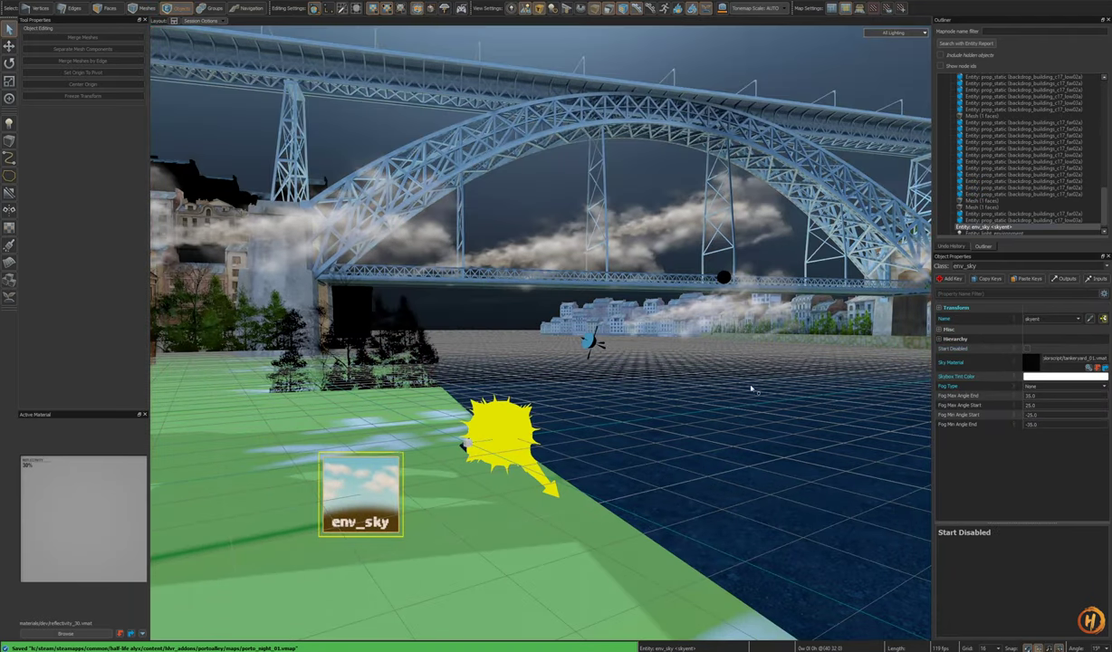
key(ctrl+s)
Step: Delete the large white glow above the rooftops in front of the bridge in the street map
key(z)
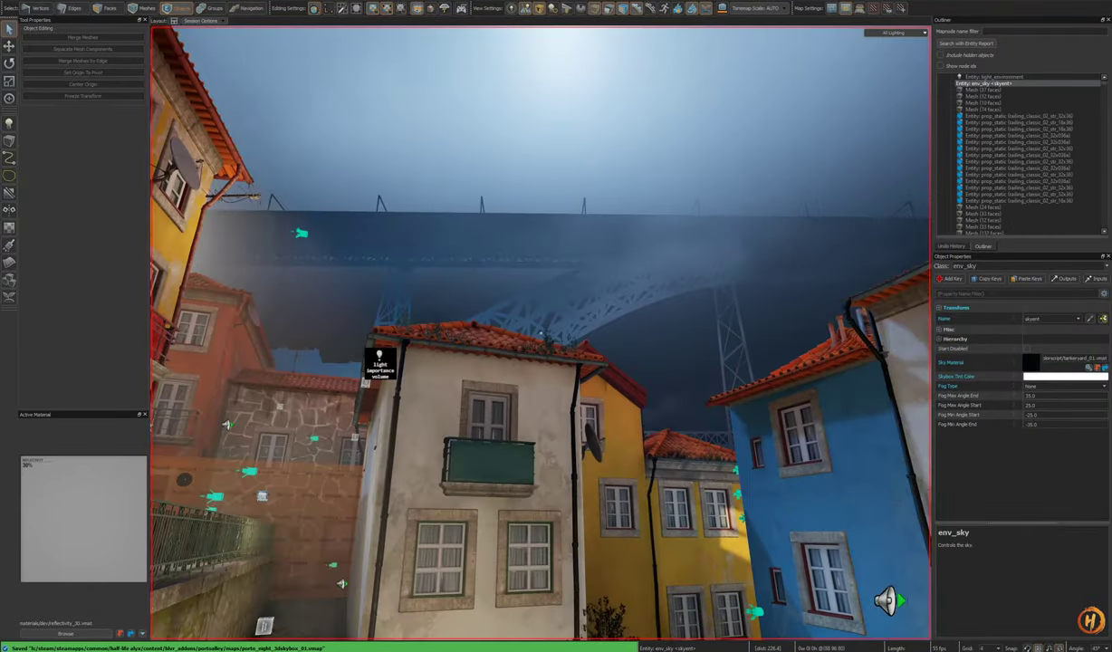
key(w)
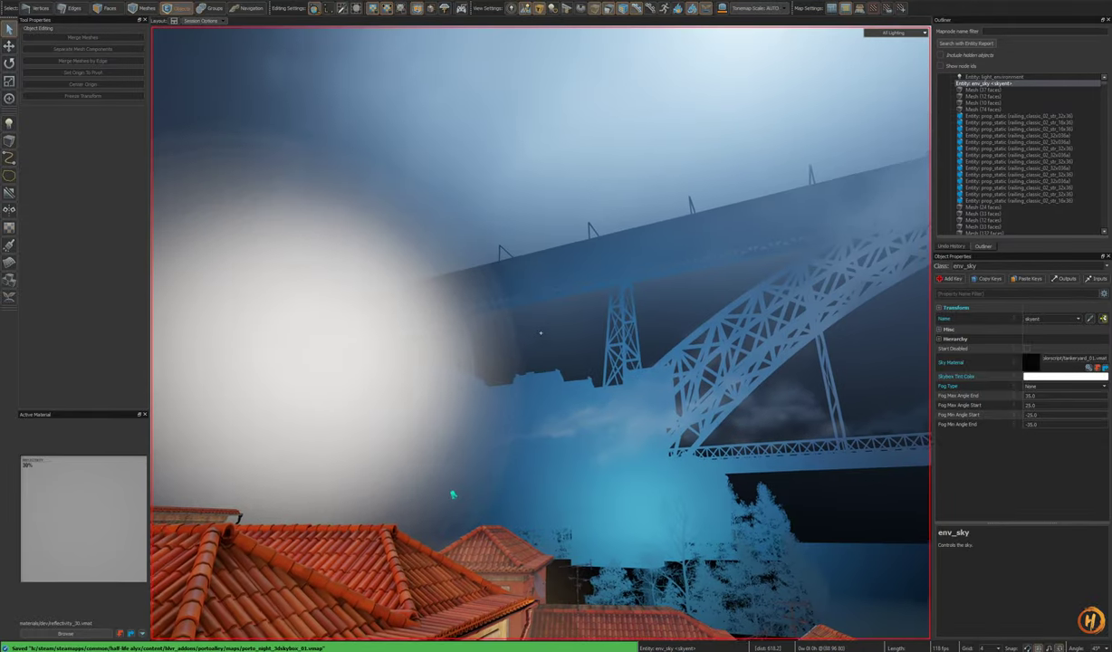
click(539, 362)
key(Delete)
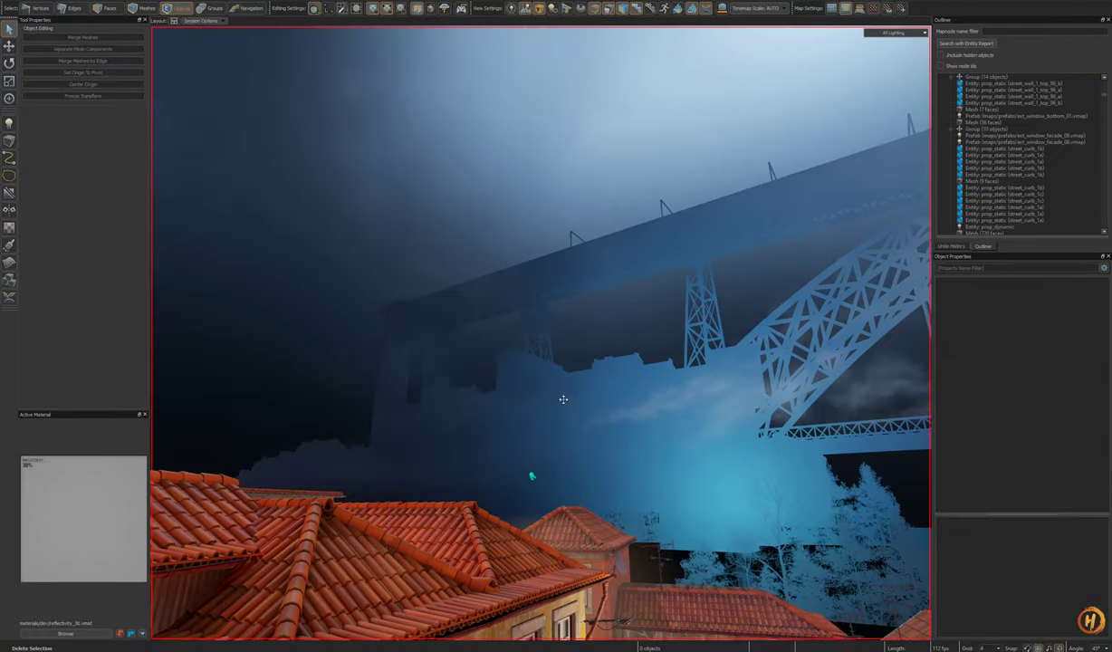
Step: Select the light_importance_volume near the white house and examine how far it extends around the buildings
key(z)
key(w)
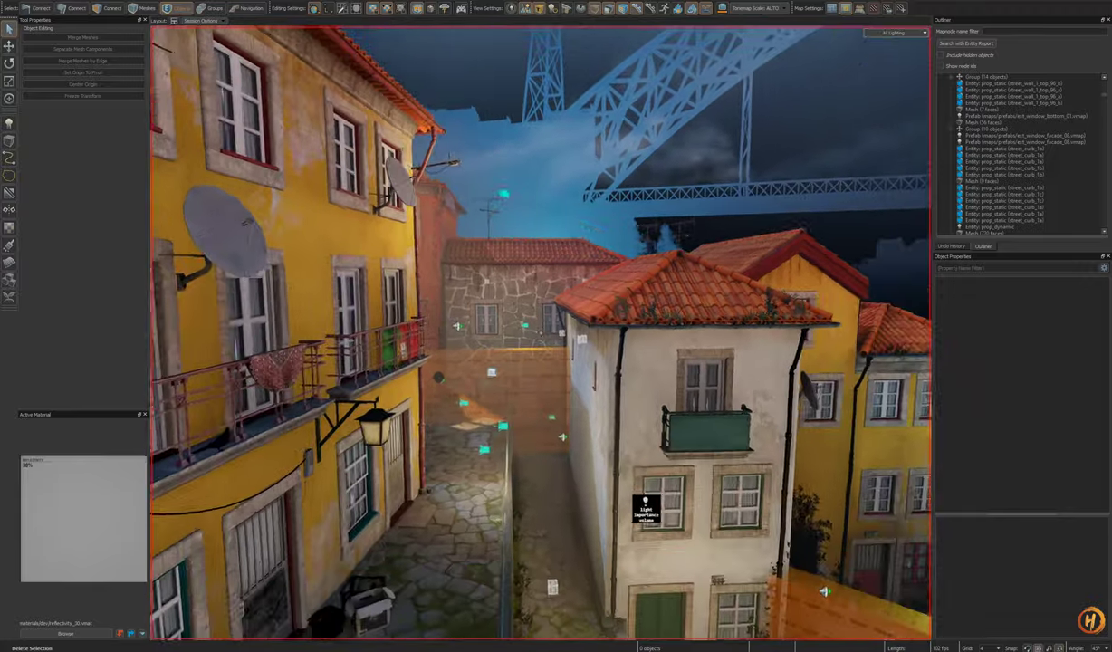
key(shift+d)
key(s)
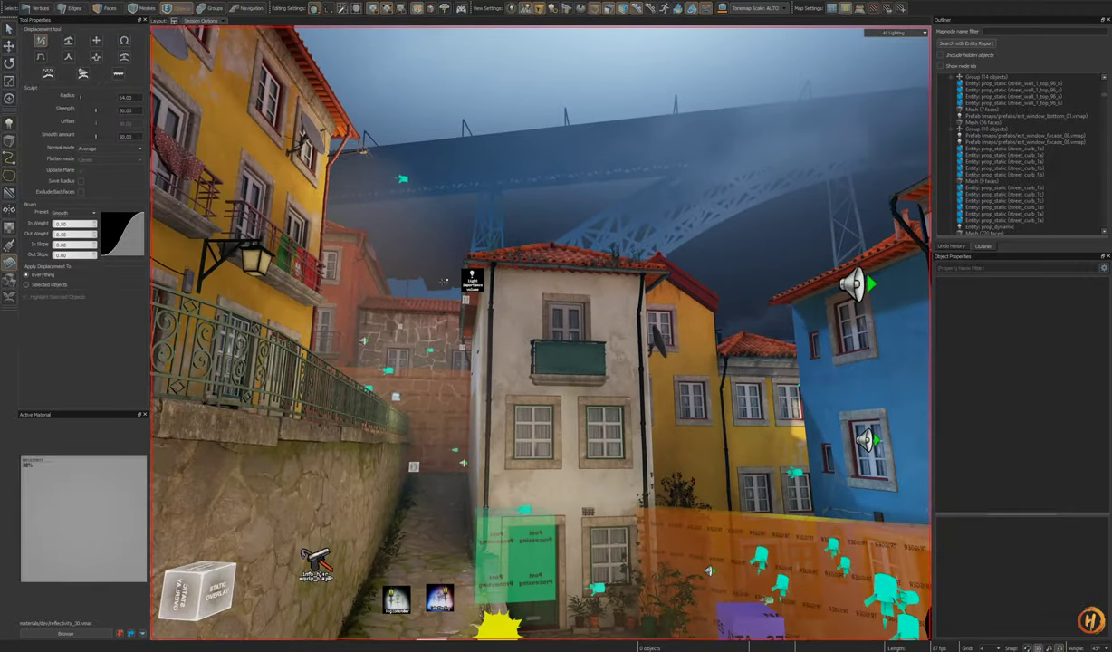
key(shift+s)
click(472, 278)
key(z)
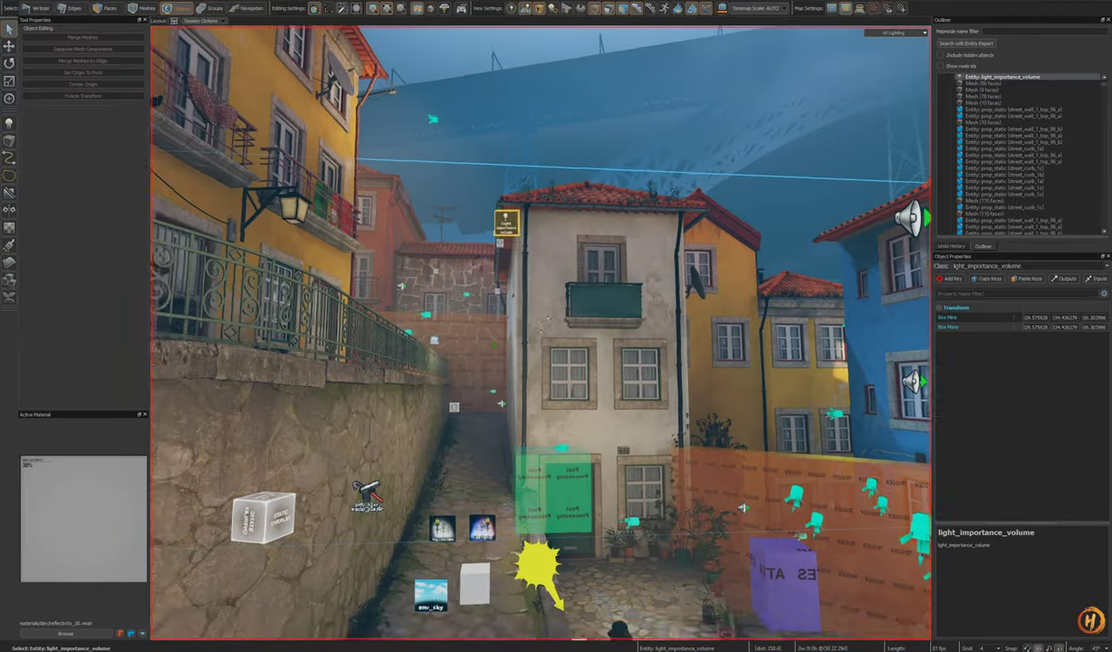
key(w)
key(s)
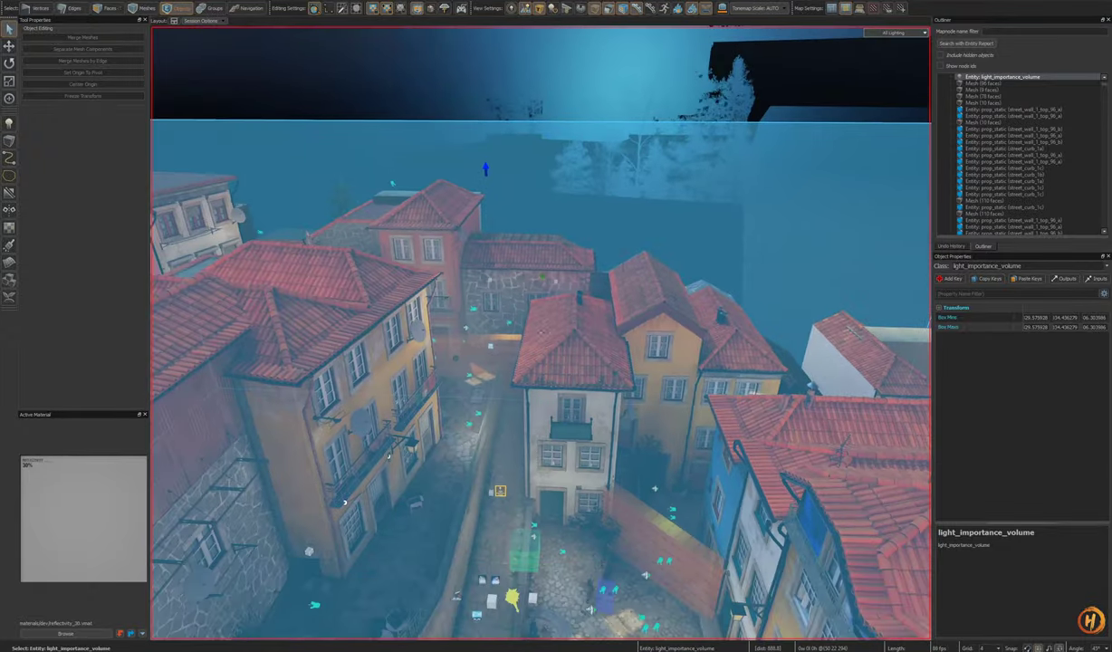
key(z)
key(shift+a)
alt+right_drag(602, 345, 561, 381)
alt+drag(601, 344, 535, 349)
alt+right_drag(602, 344, 580, 362)
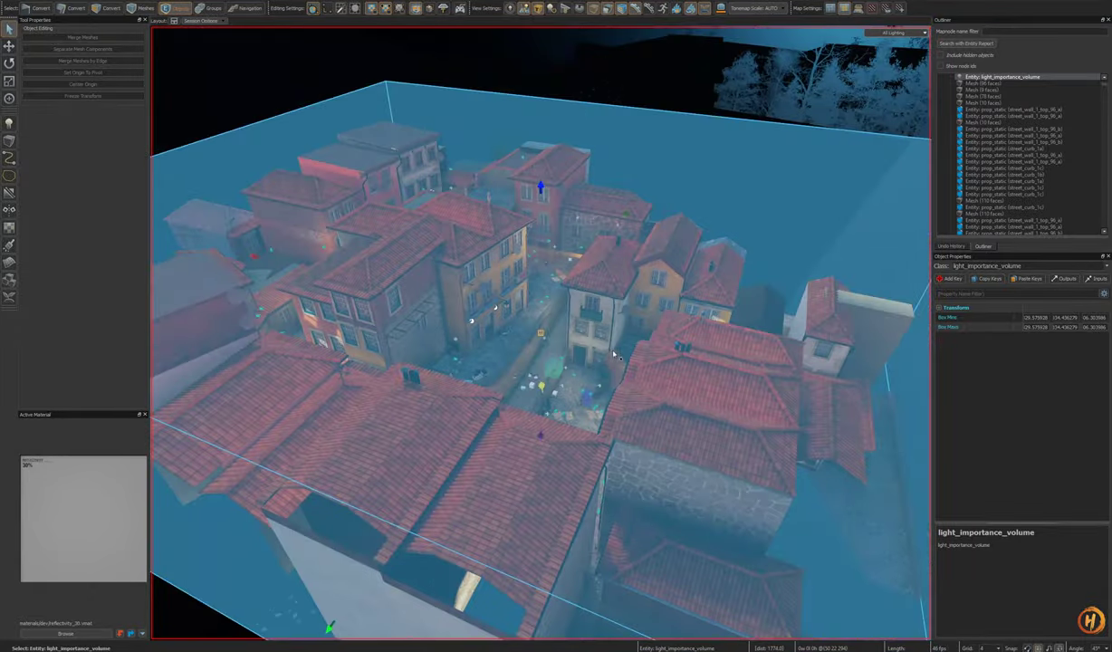
alt+drag(601, 344, 670, 344)
alt+drag(541, 334, 652, 281)
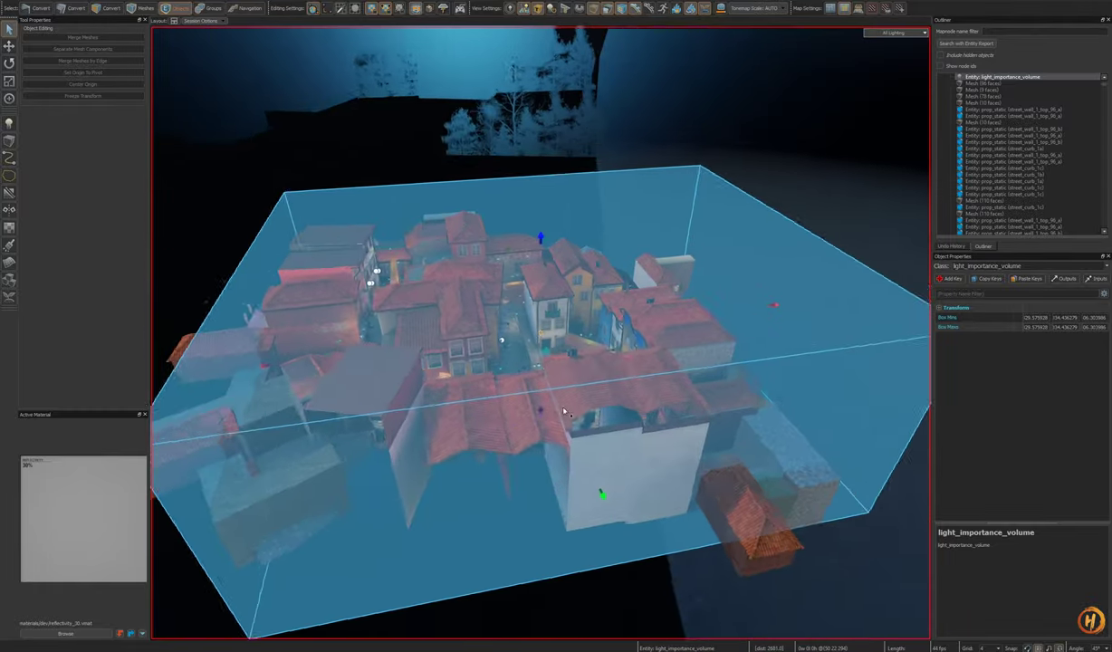
alt+right_drag(653, 281, 770, 226)
alt+right_drag(541, 333, 531, 423)
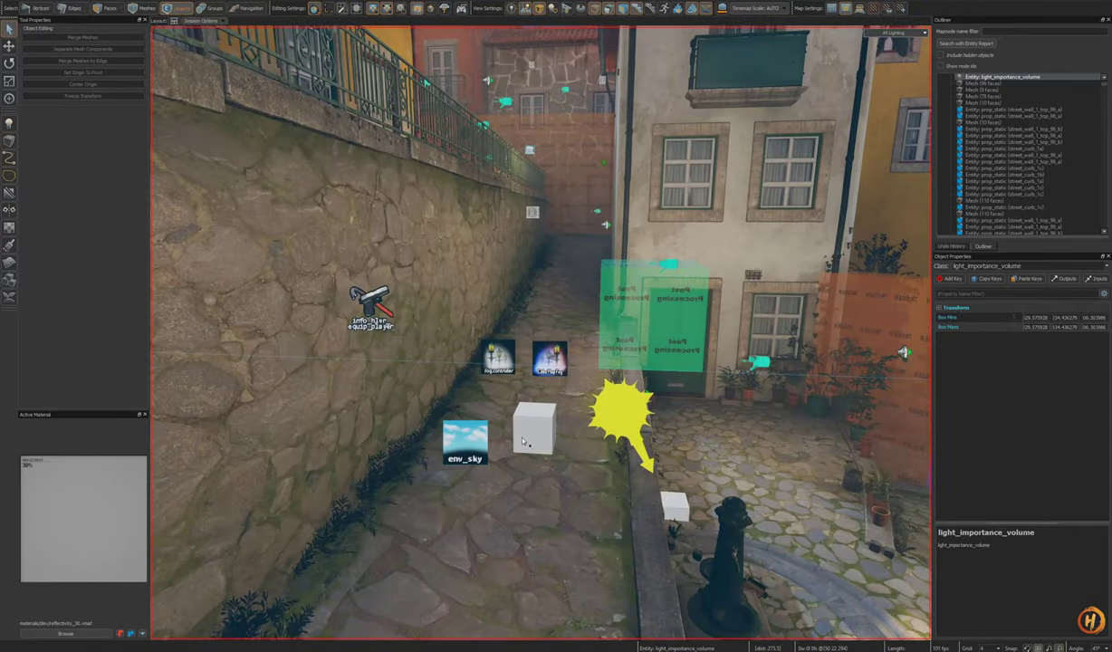
Step: Check the properties of the env_volumetric_fog_controller and the light_importance_volume, and clear the selection
right_drag(548, 433, 557, 435)
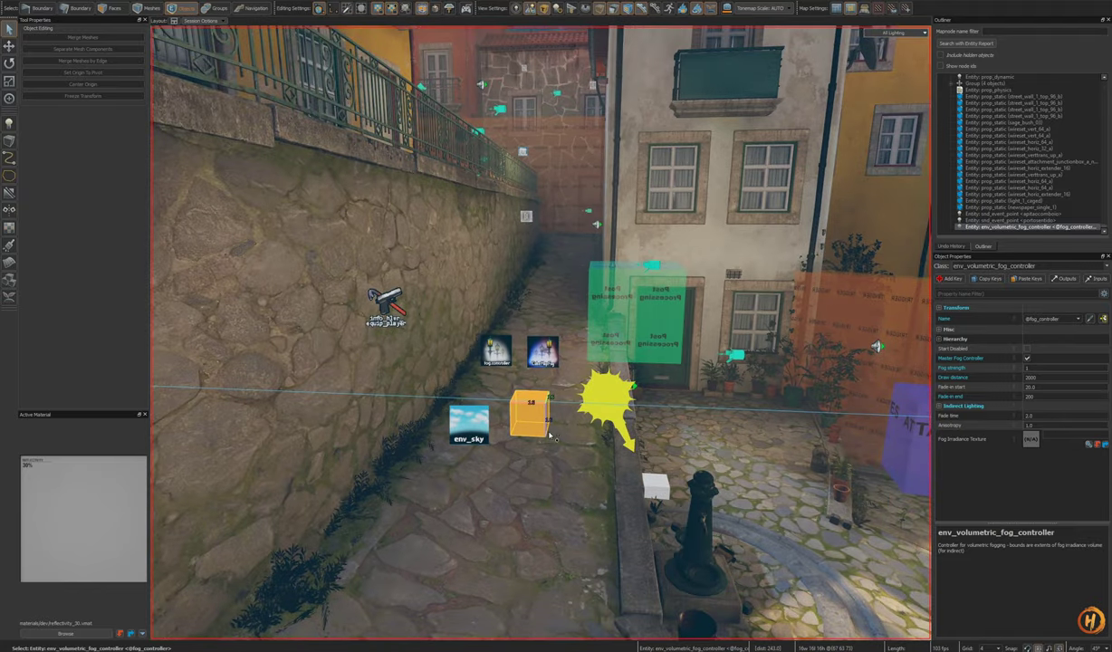
right_drag(501, 375, 491, 272)
click(502, 319)
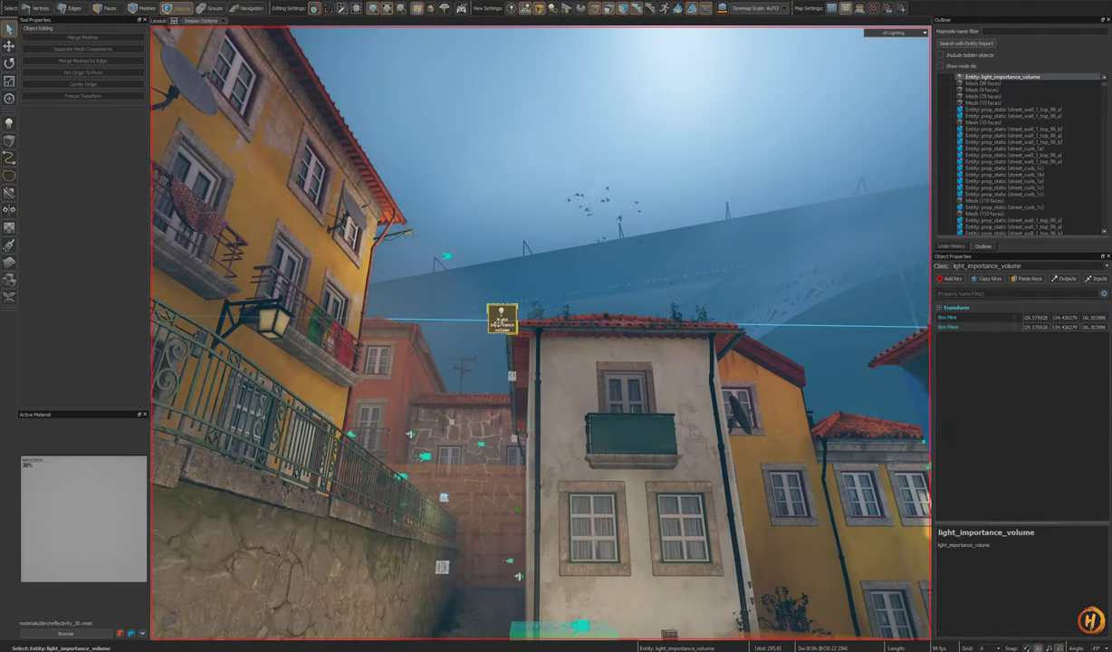
key(Escape)
Step: Select a light in the street map together with all entities sharing its name and delete them
right_drag(580, 414, 630, 506)
click(832, 375)
right_drag(832, 375, 877, 391)
click(1097, 320)
right_drag(685, 281, 783, 290)
key(F5)
key(Delete)
Step: Select every light_omni entity named Bounce and delete them from the street map
mouse_move(569, 409)
right_down()
mouse_move(561, 414)
mouse_move(589, 402)
right_up()
key(F6)
click(591, 339)
click(1096, 320)
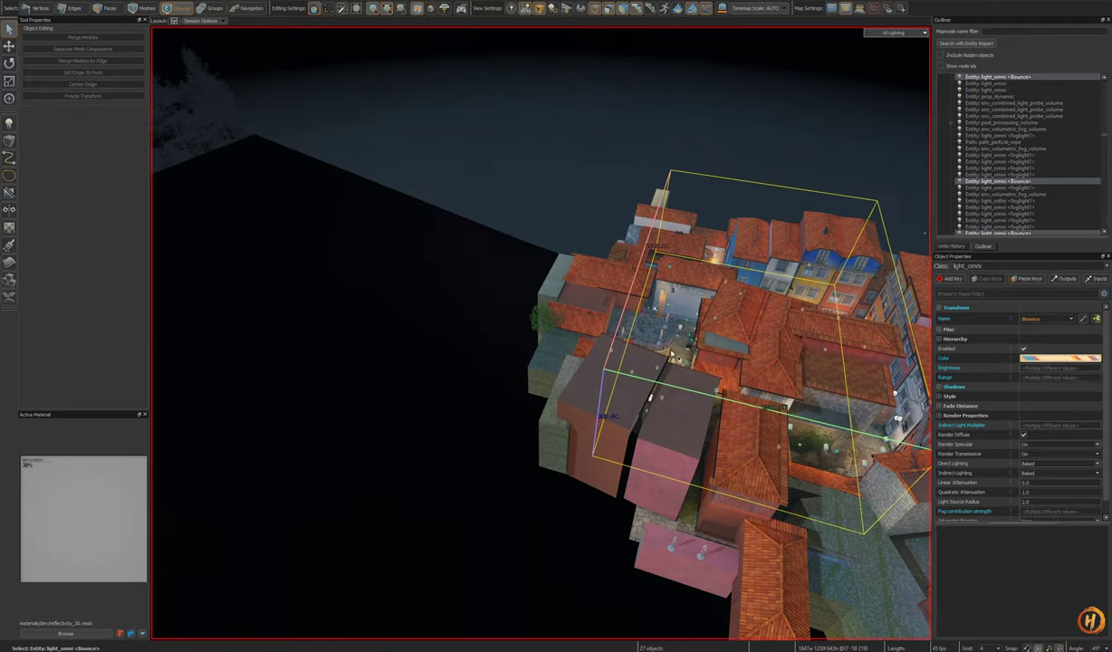
right_drag(672, 355, 646, 332)
key(Delete)
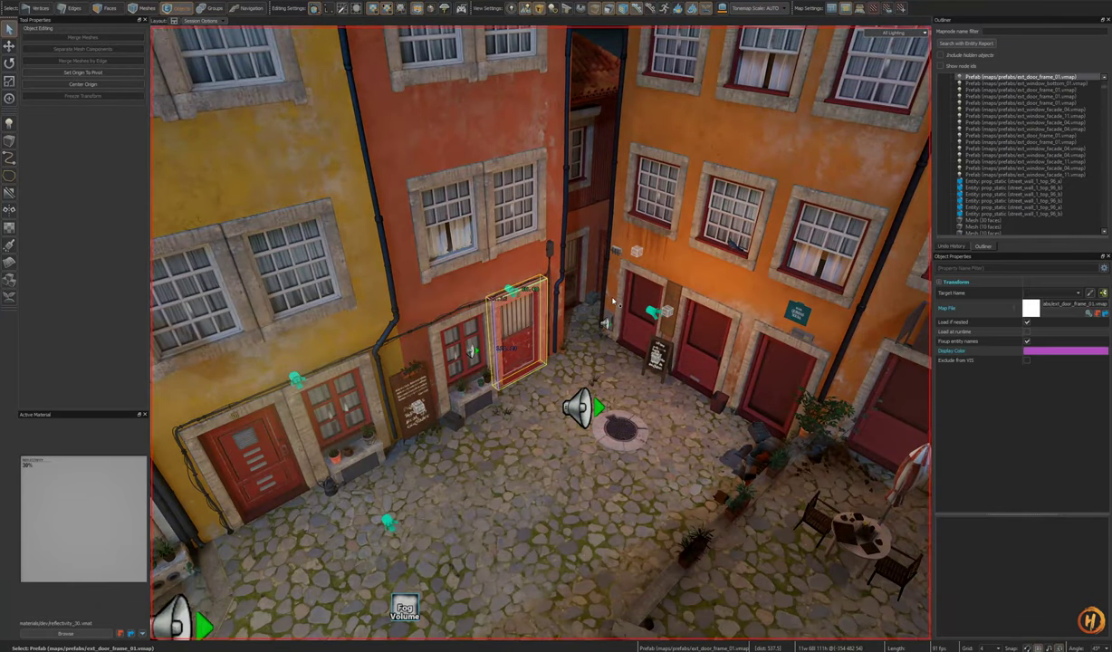
Step: Select the light above the red door with all lights named foglight1 and delete them
click(513, 290)
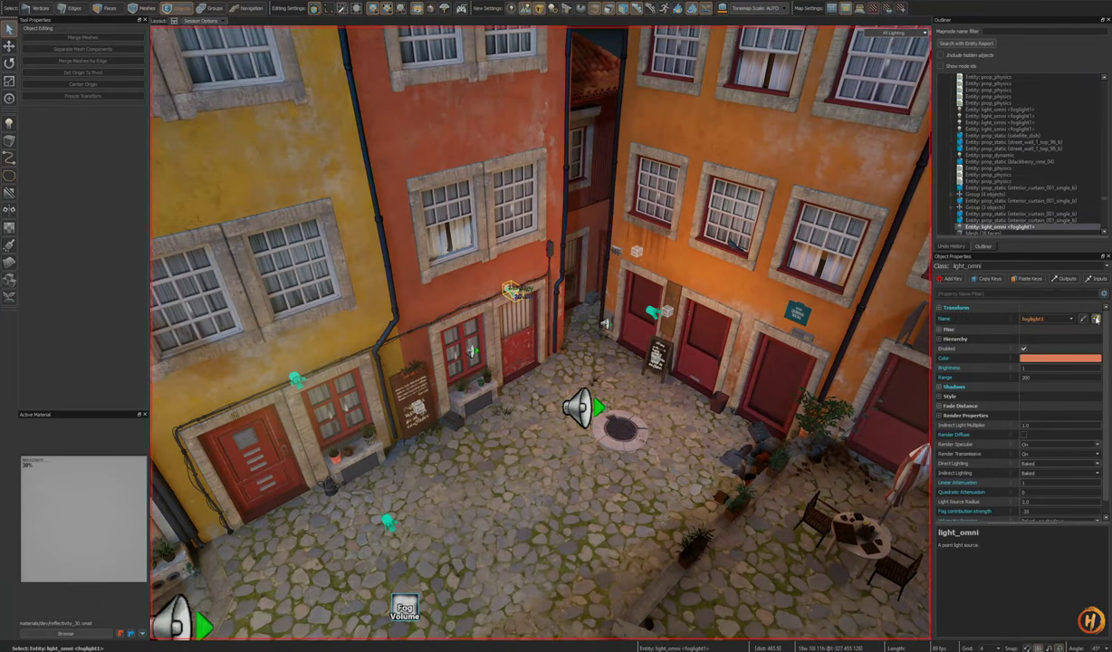
click(1097, 319)
mouse_move(580, 344)
right_down()
mouse_move(543, 344)
mouse_move(580, 371)
mouse_move(572, 362)
right_up()
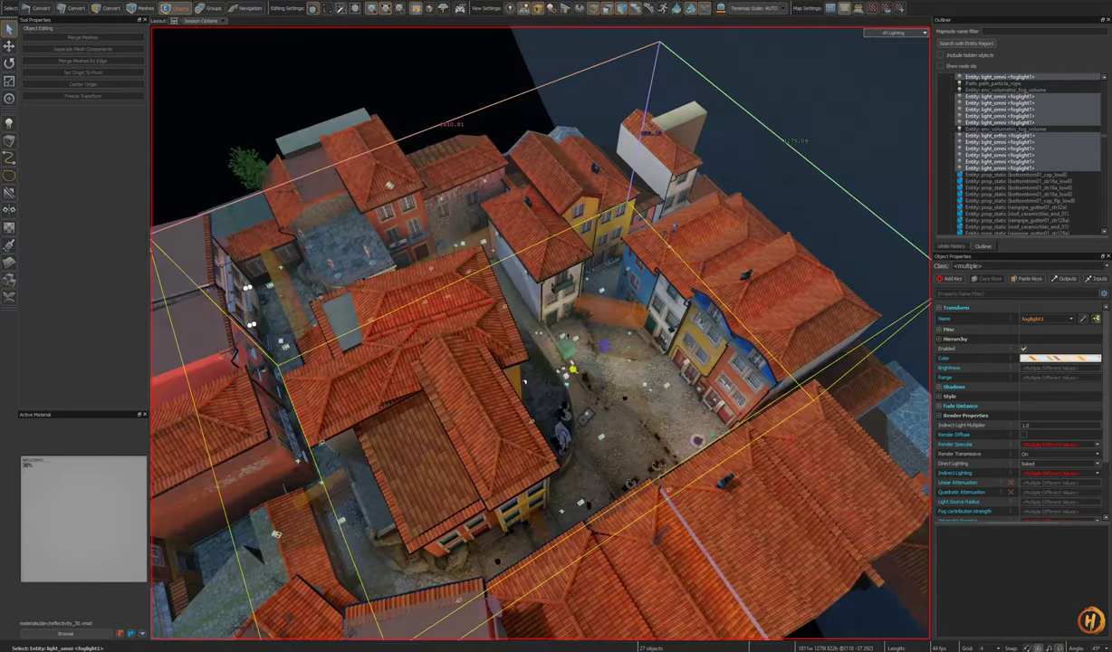
key(Delete)
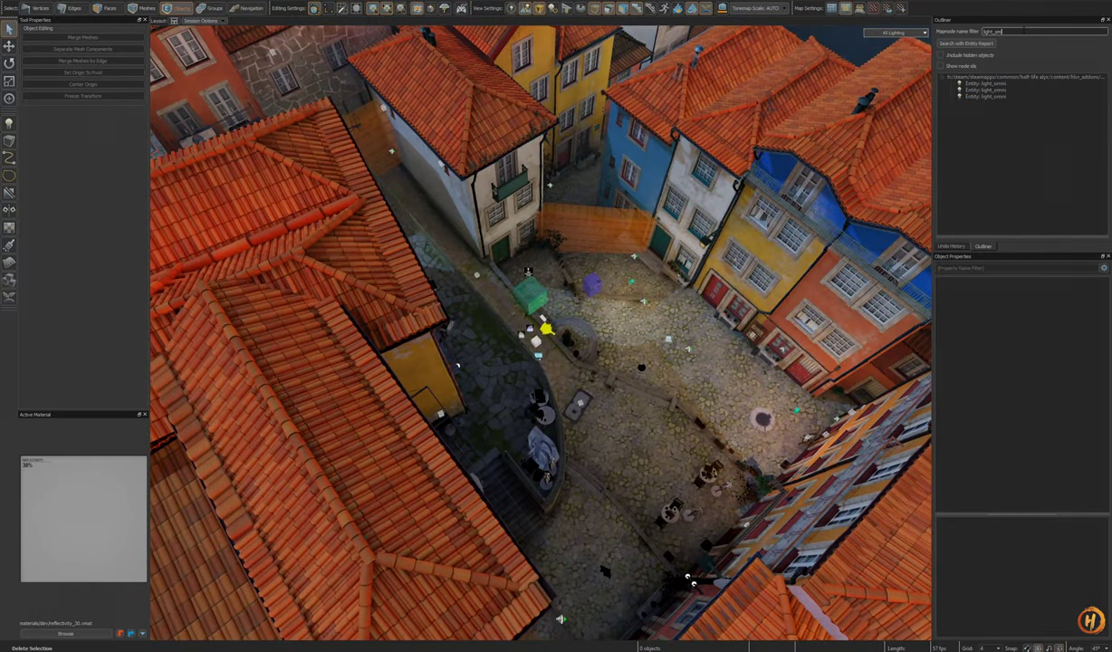
Step: Select all remaining light_omni entities in the filtered outliner list and delete them from the street map
double_click(991, 85)
scroll(541, 334, down, 5)
alt+drag(541, 334, 616, 281)
shift+click(996, 84)
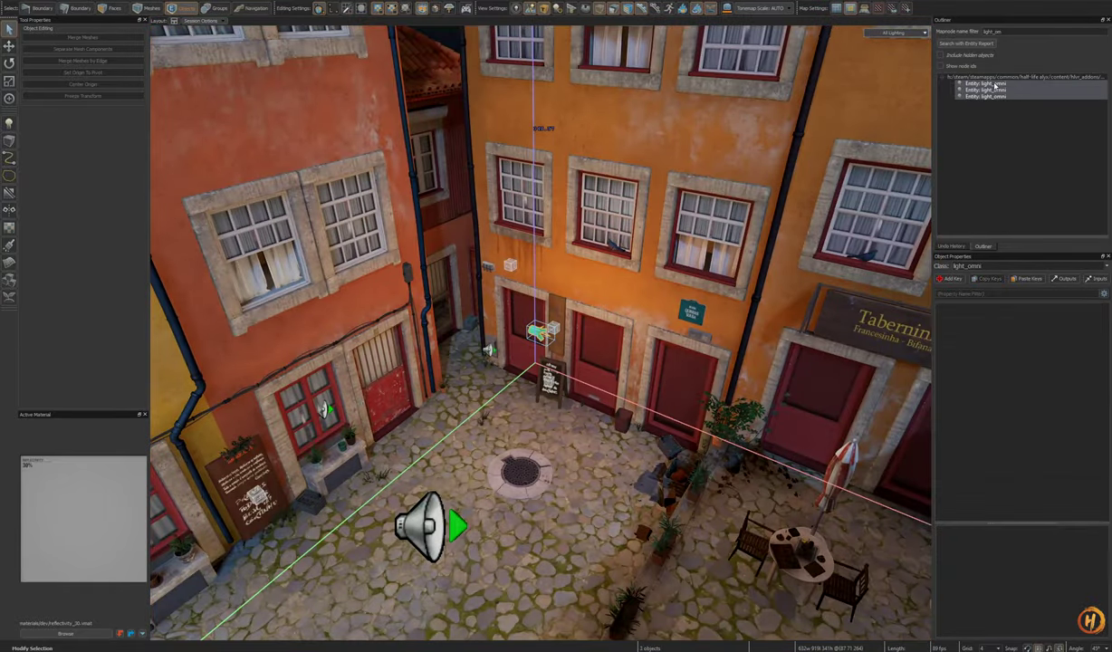
alt+drag(580, 345, 707, 272)
key(Delete)
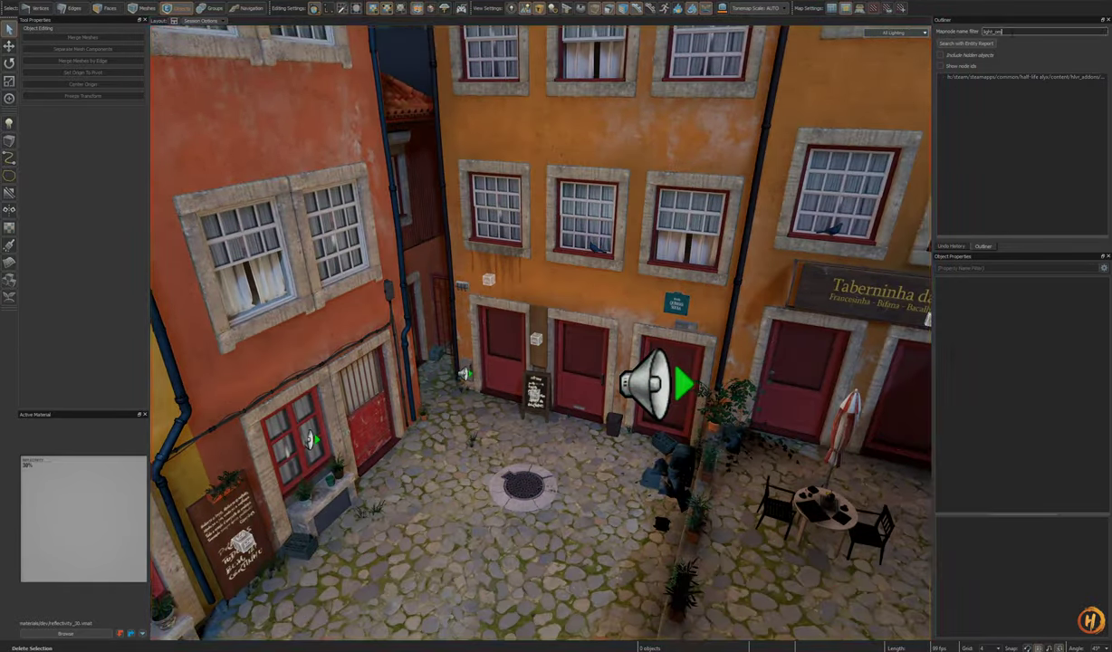
Step: Filter the outliner by light_spot to check for remaining spotlights, and save the map porto_night_01.vmap
right_drag(542, 333, 738, 290)
key(w)
key(w)
mouse_move(640, 302)
right_down()
mouse_move(816, 290)
mouse_move(706, 312)
mouse_move(639, 302)
right_up()
key(F9)
right_drag(514, 516, 625, 548)
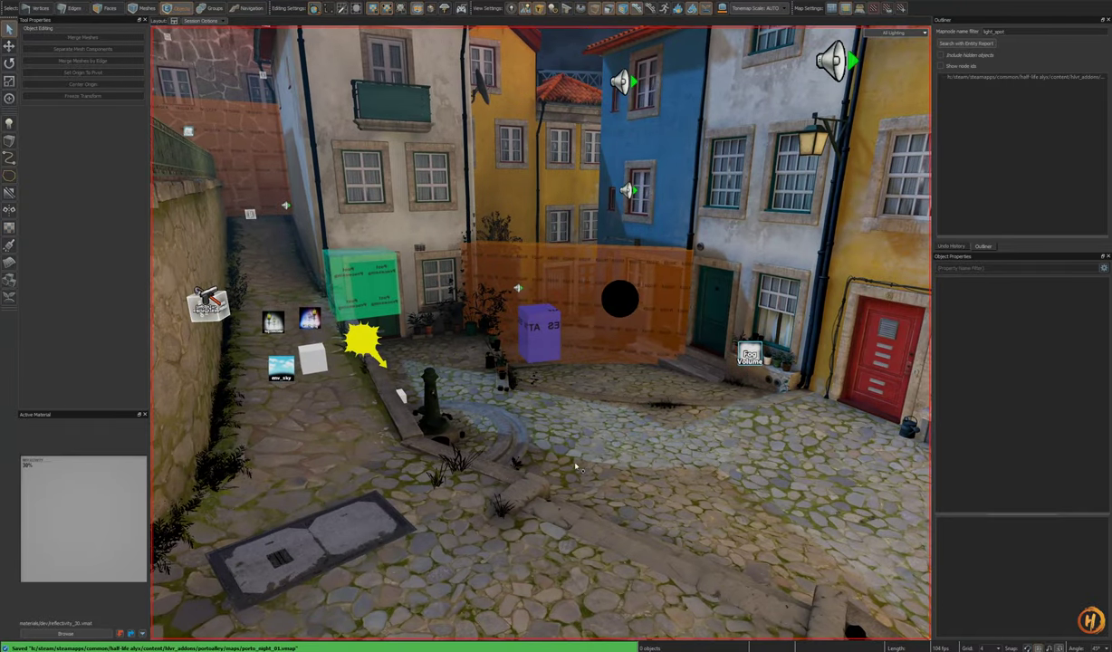
Step: Examine the night sky and the skybox bridge above the rooftops from the street map
right_drag(576, 466, 788, 286)
key(w)
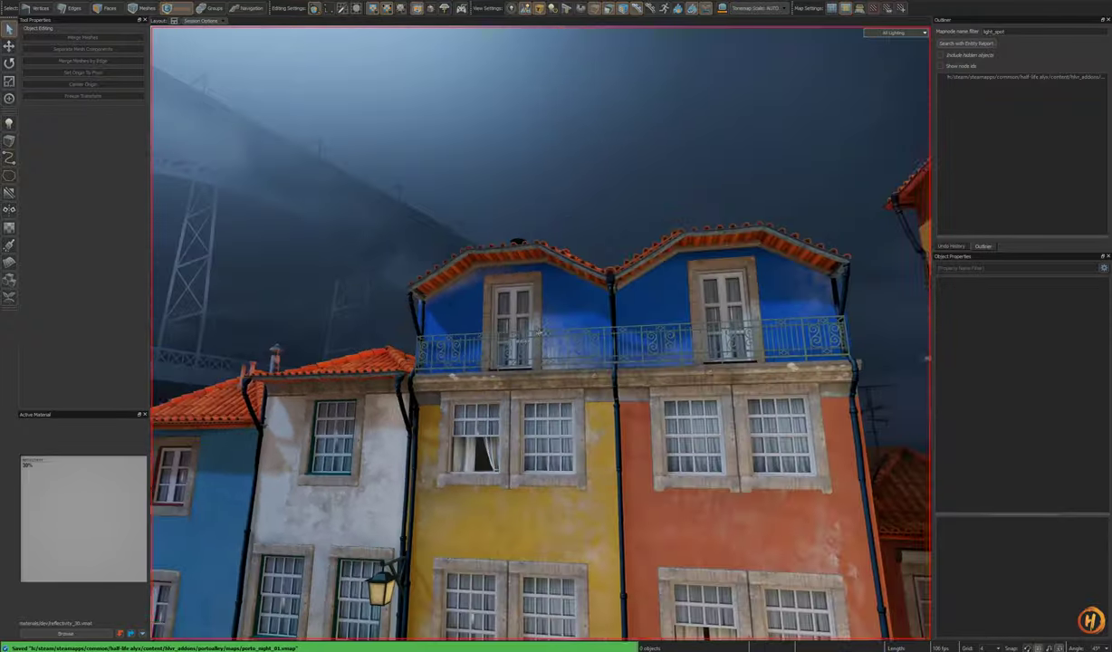
key(w)
right_drag(541, 333, 172, 312)
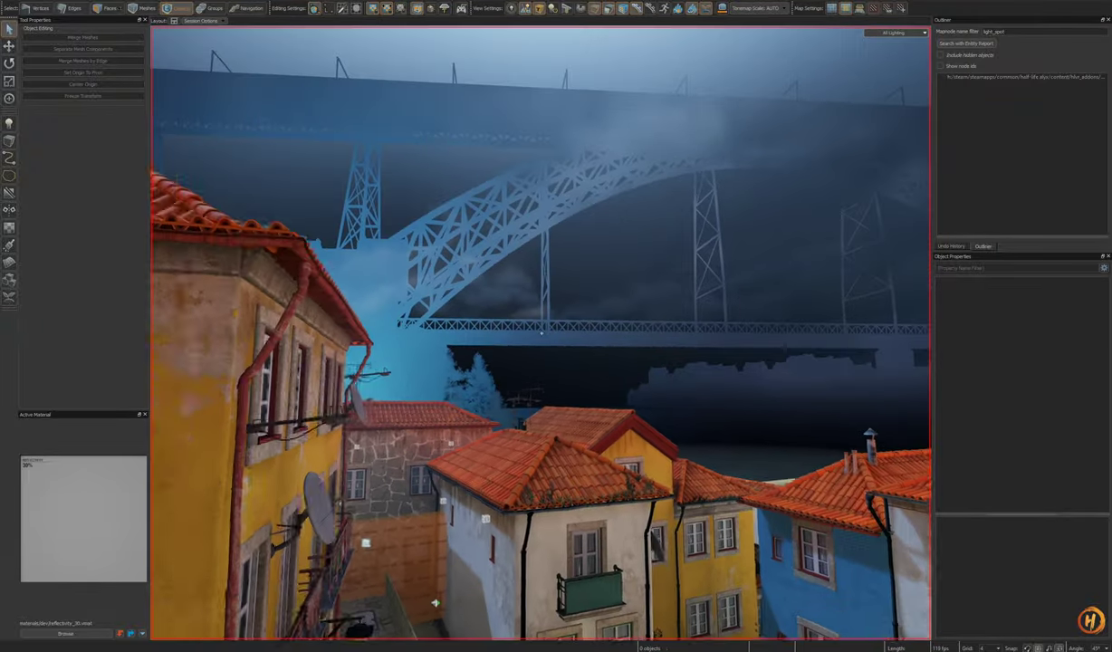
key(s)
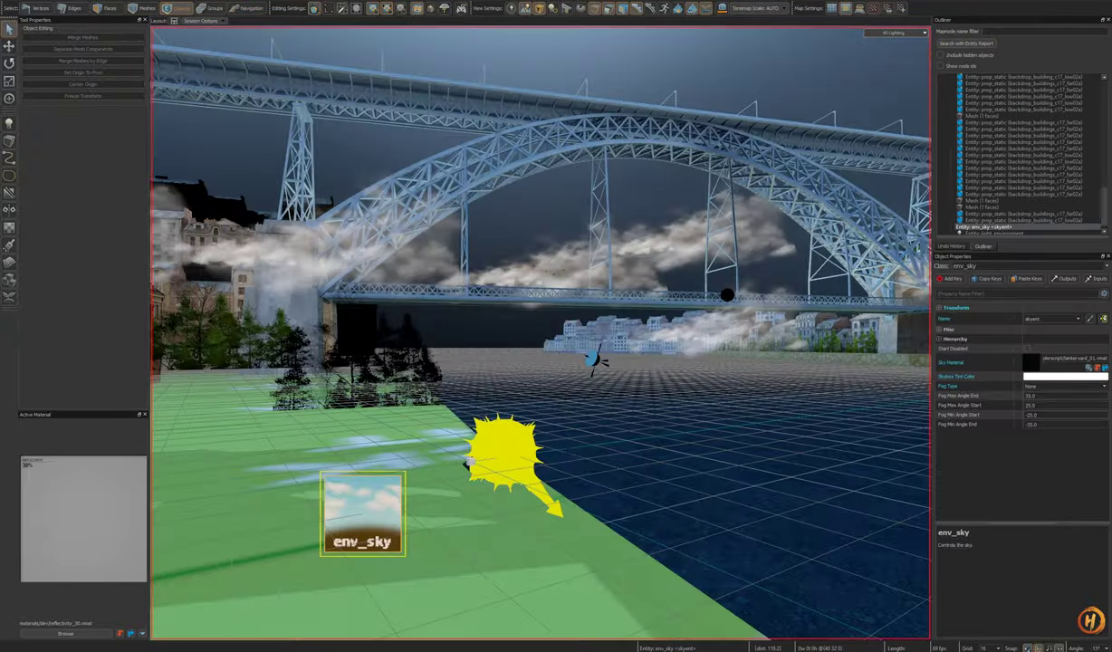
Step: Switch to the 3D skybox map and examine the lighting on the bridge, clouds, riverbank and distant buildings
right_drag(473, 419, 589, 413)
key(w)
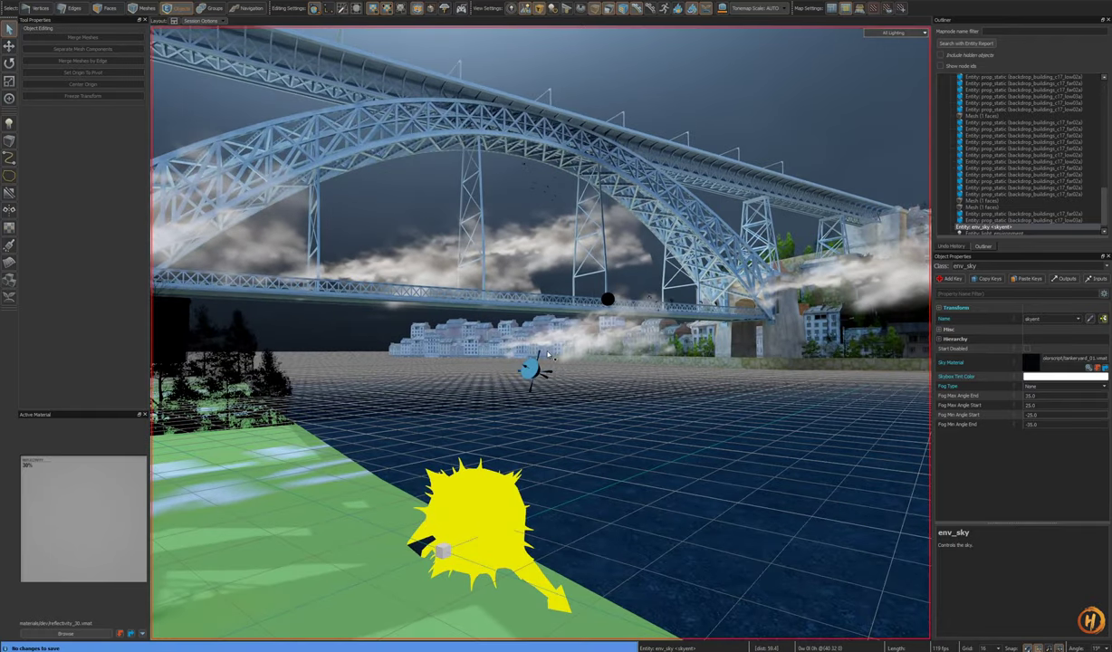
click(608, 302)
key(w)
right_drag(607, 302, 664, 319)
key(s)
mouse_move(541, 334)
right_down()
mouse_move(467, 362)
mouse_move(544, 357)
mouse_move(541, 333)
right_up()
key(Escape)
key(s)
key(q)
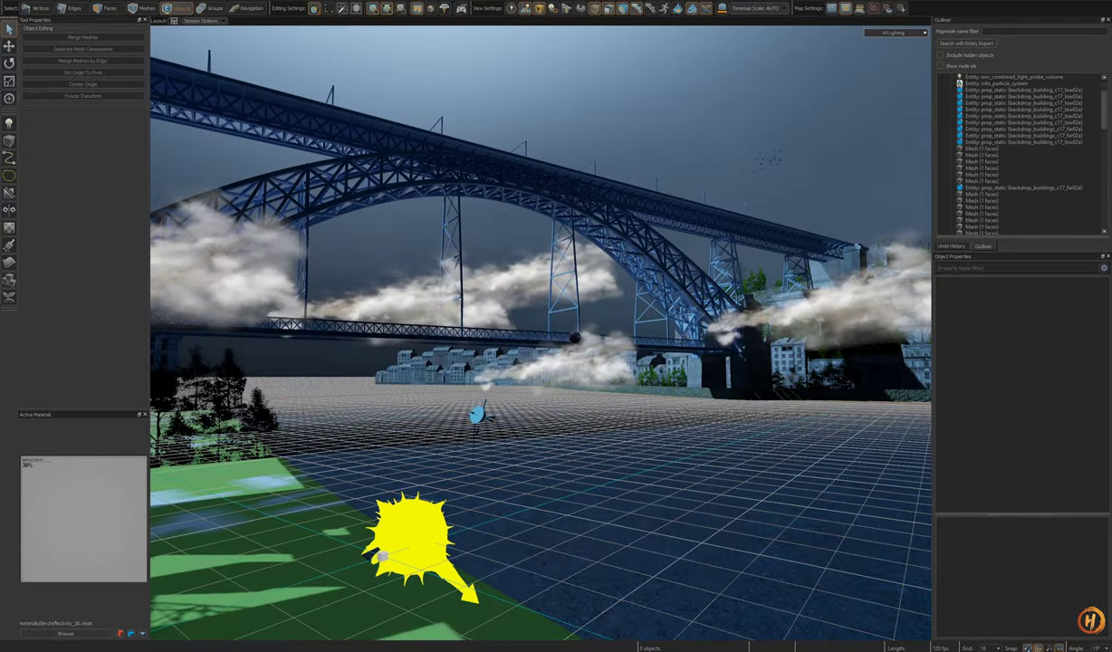
right_drag(866, 430, 786, 442)
right_drag(625, 430, 643, 420)
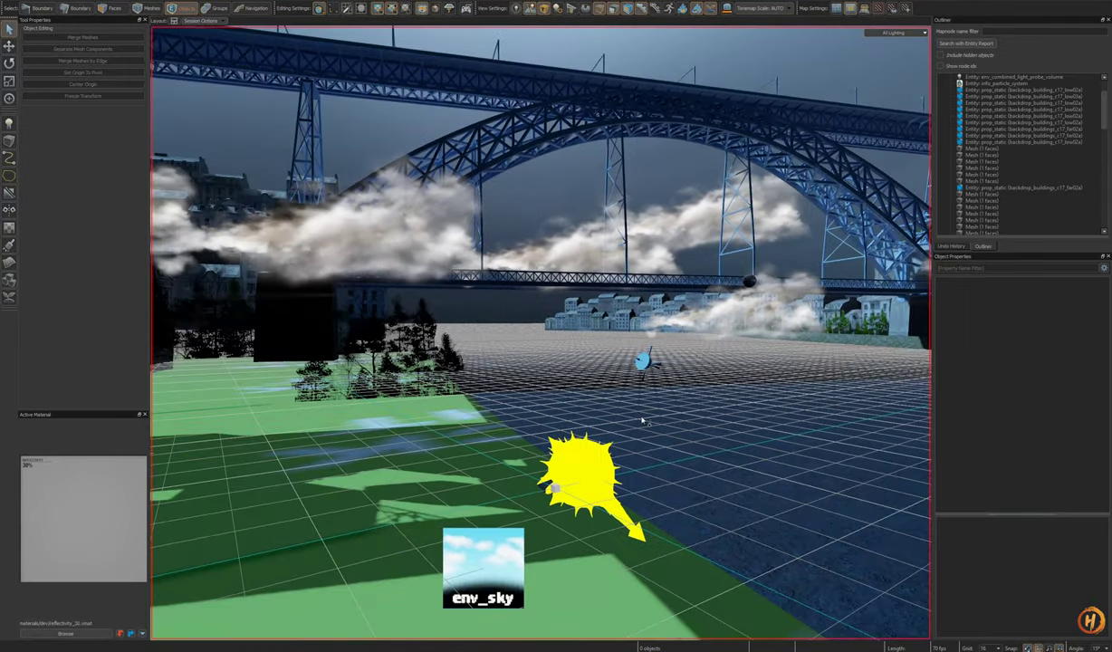
key(w)
right_drag(541, 334, 852, 353)
key(a)
key(w)
key(s)
right_drag(597, 381, 707, 341)
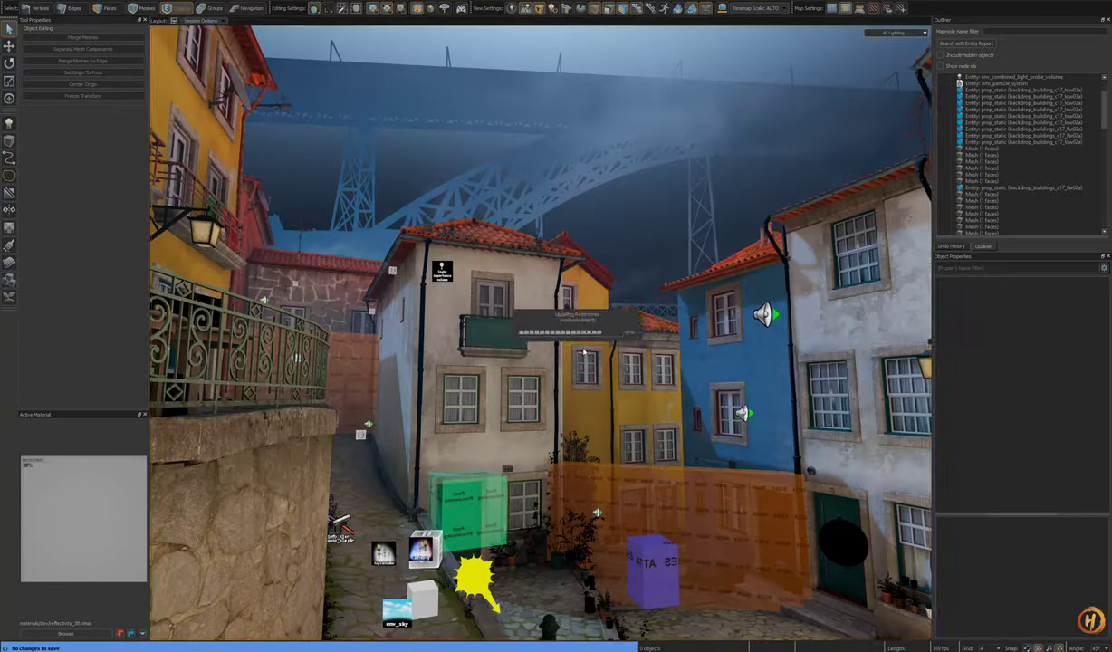
Step: Return to the street map, select the curved stone retaining wall mesh and bake lighting on that selection
right_drag(541, 334, 547, 333)
key(s)
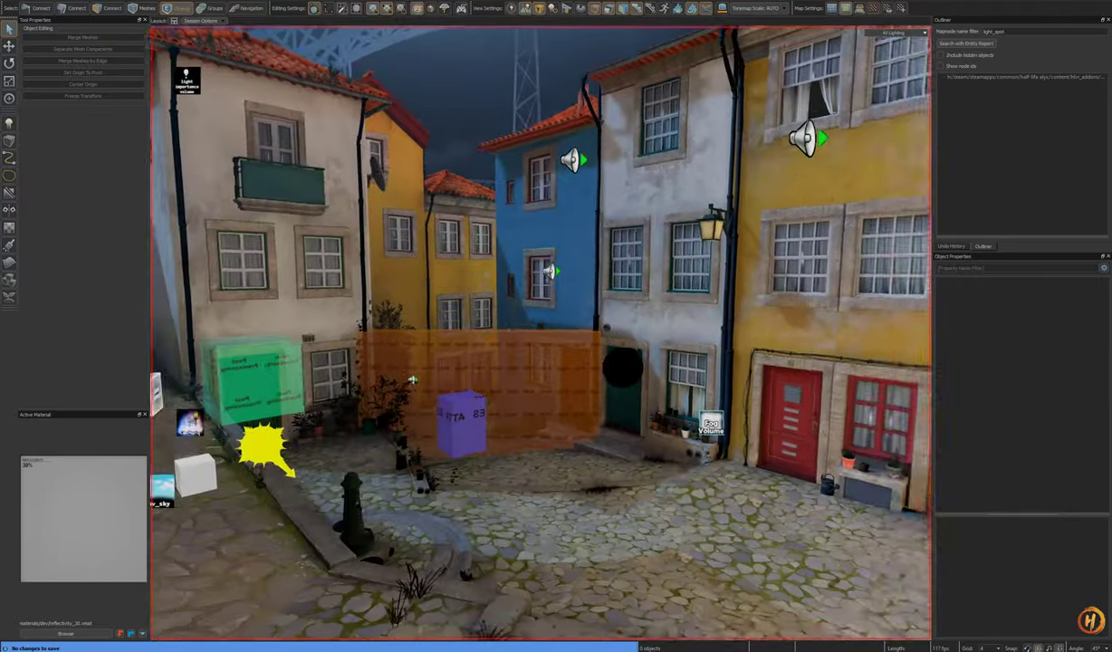
right_drag(541, 333, 541, 333)
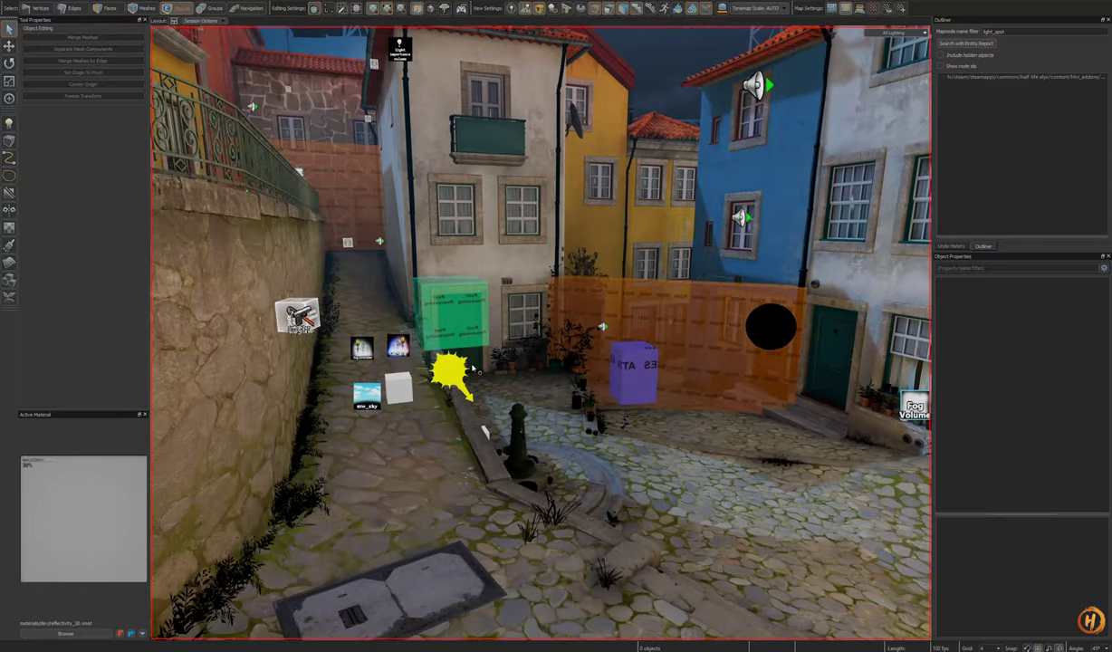
click(462, 362)
right_drag(465, 366, 431, 350)
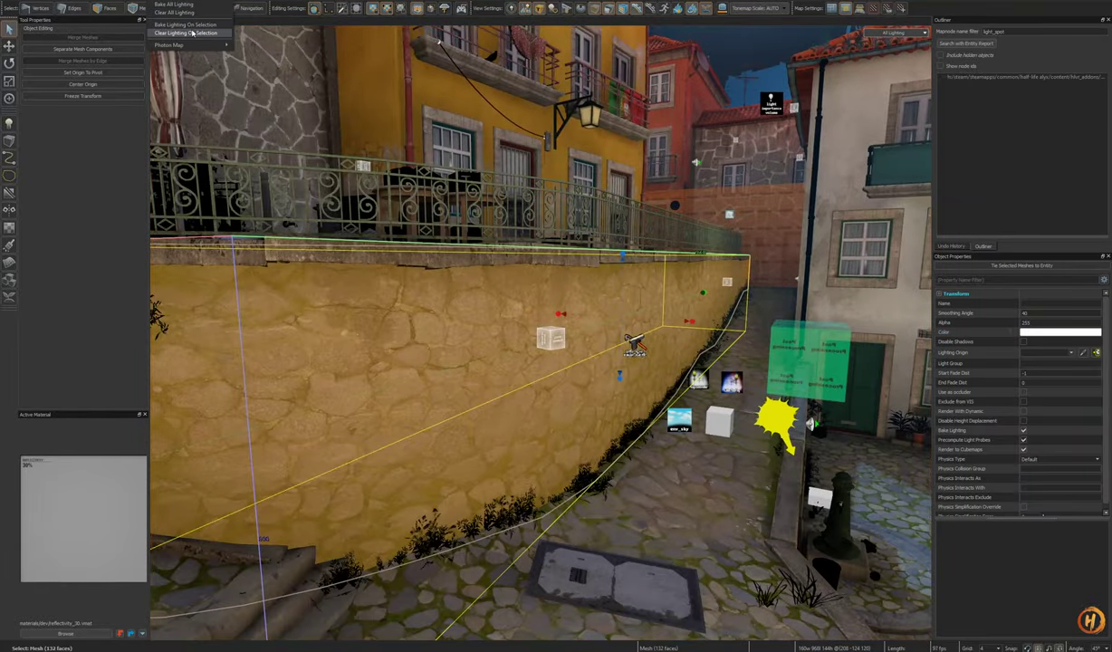
key(F9)
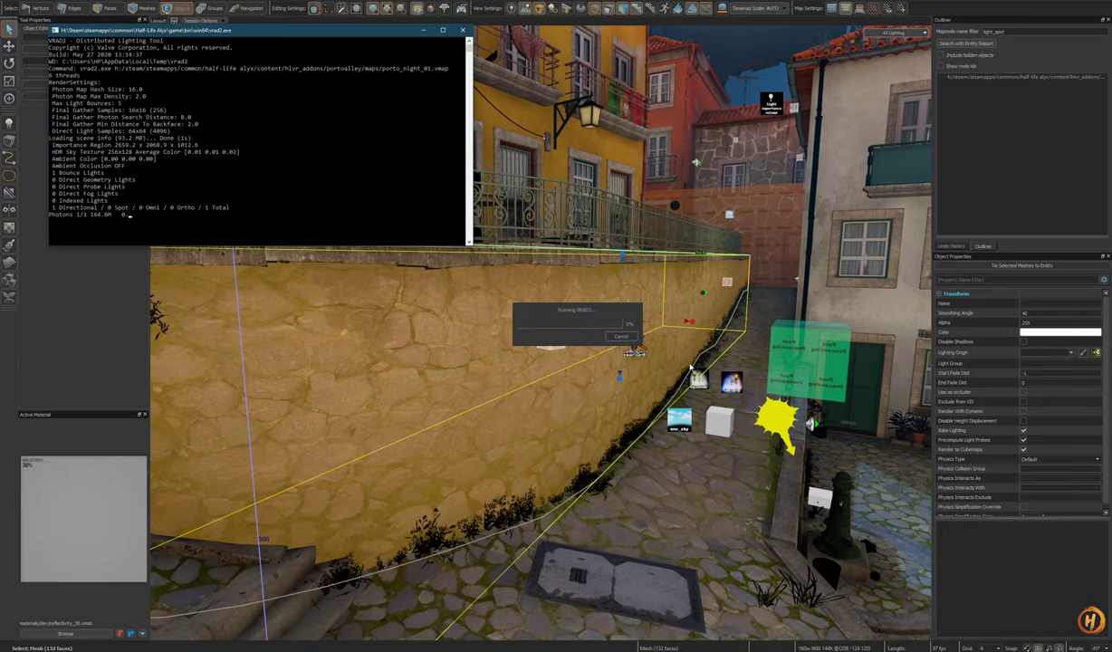
drag(299, 39, 627, 80)
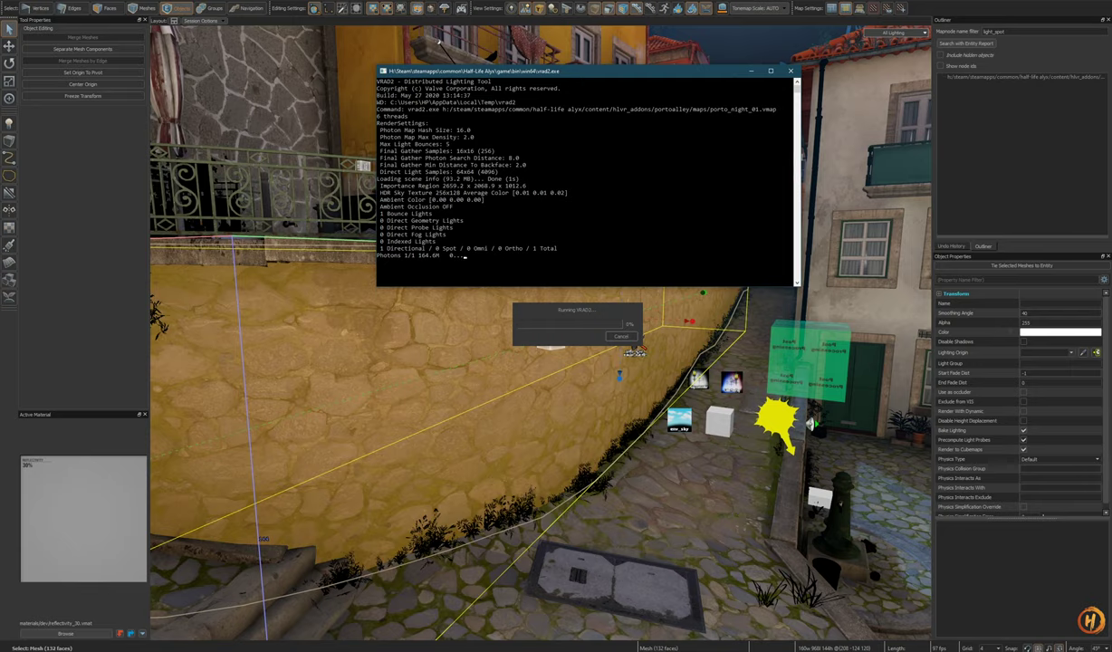
key(z)
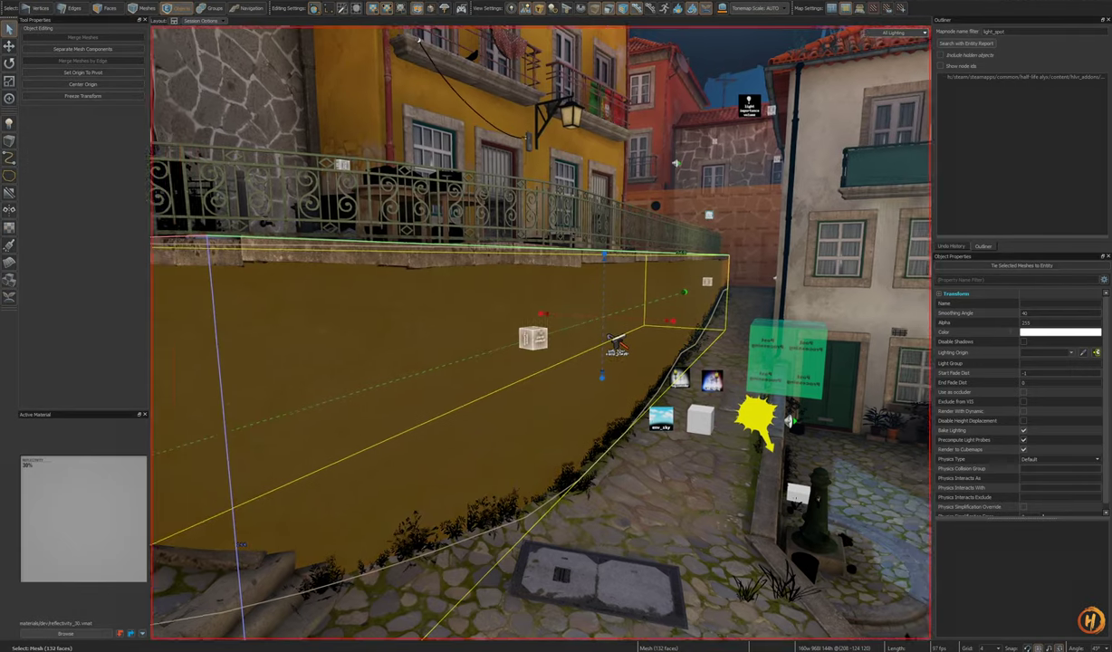
Step: Clear the selection and examine the freshly baked retaining wall against the surrounding street
key(Escape)
key(s)
key(w)
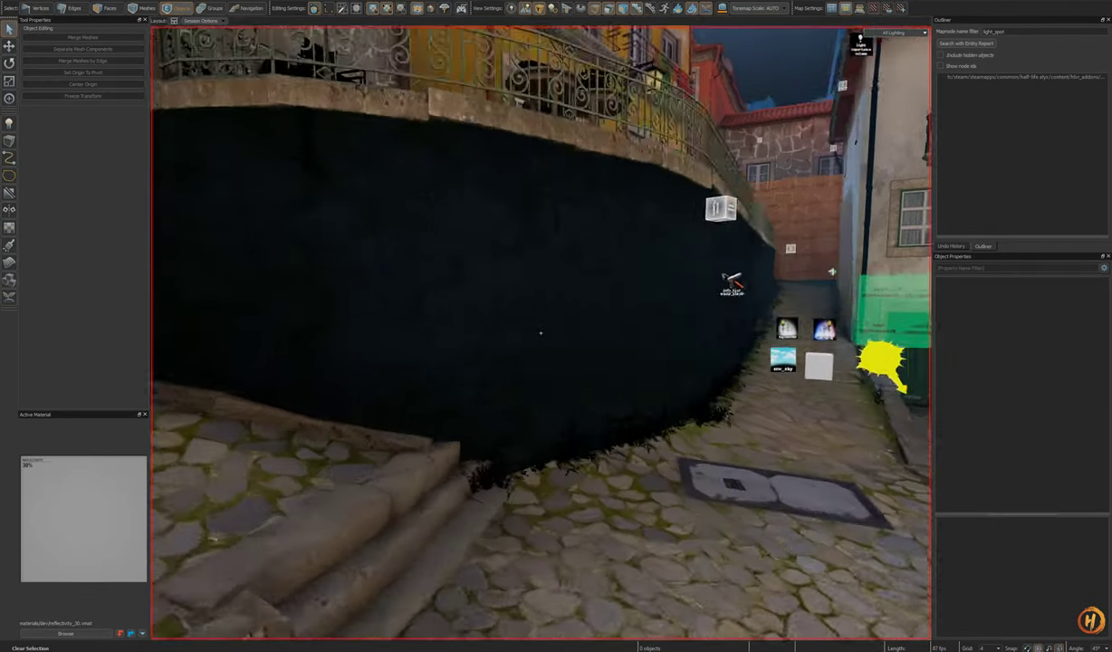
key(d)
key(s)
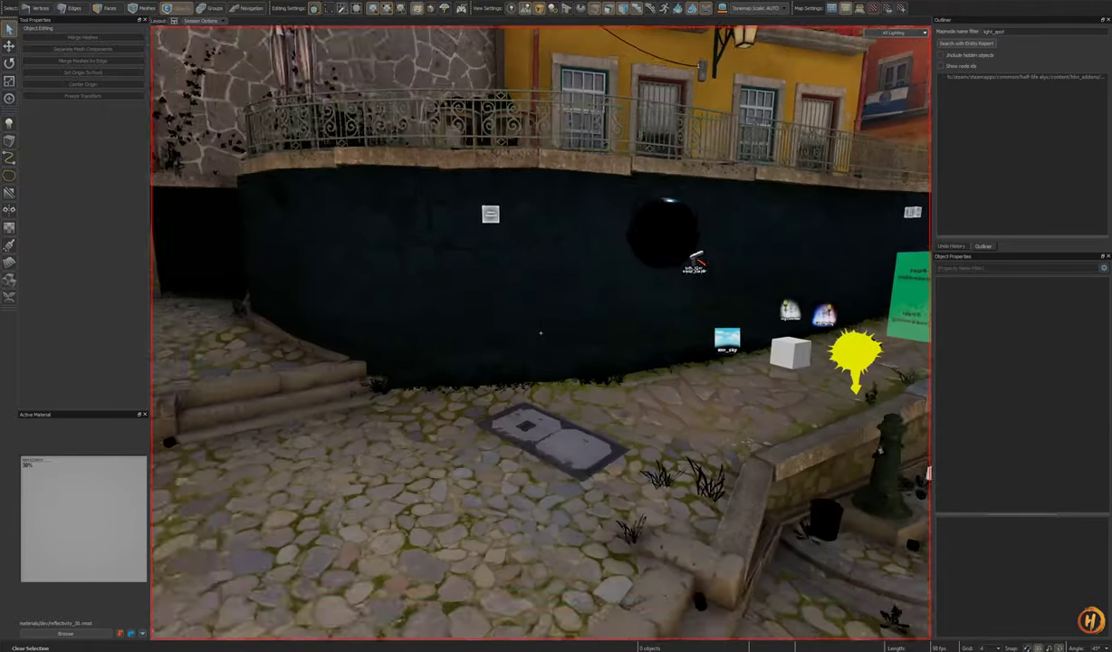
key(a)
key(z)
Step: Compare the 3D Indirect Only, Direct Only and Direct + Ambient view modes on the wall, and return to All Lighting
click(917, 32)
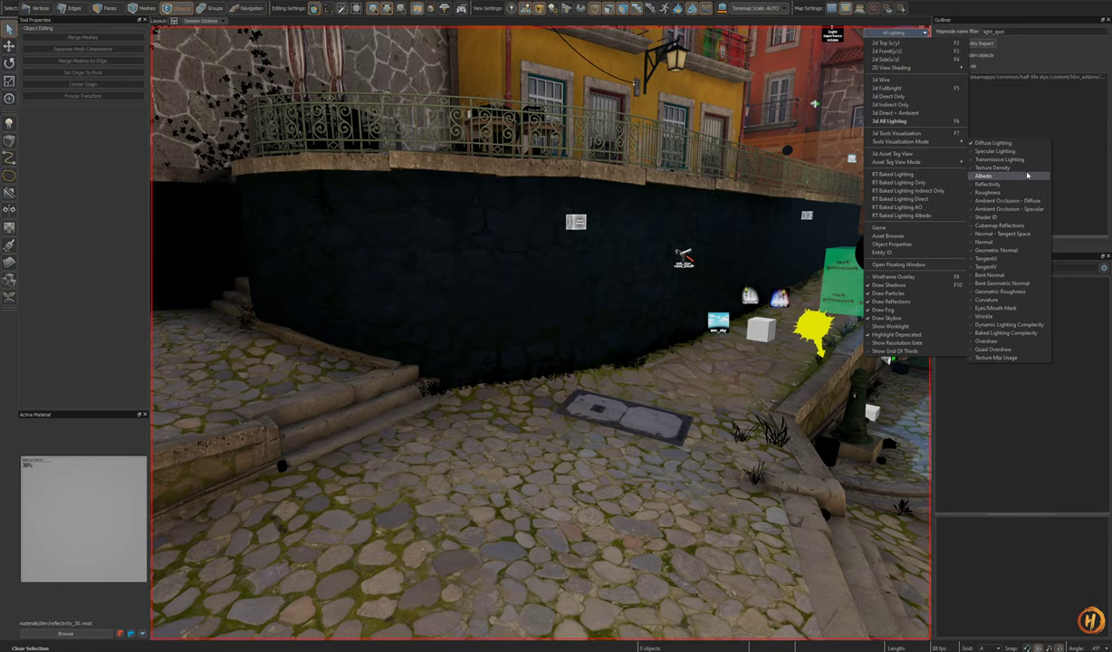
click(933, 107)
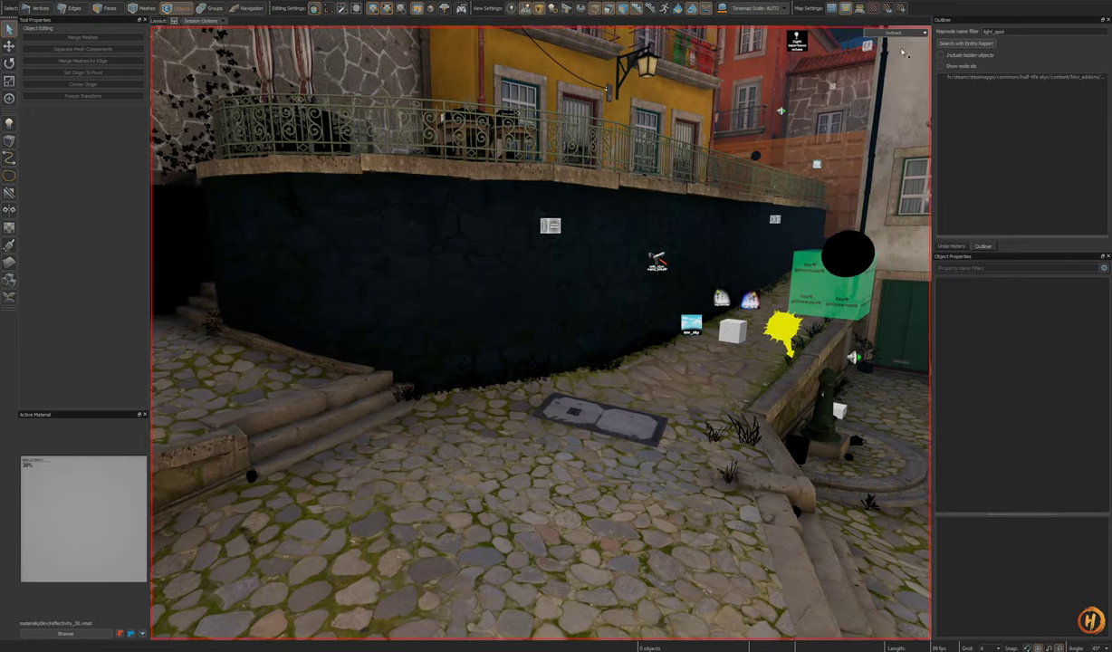
click(893, 33)
click(909, 96)
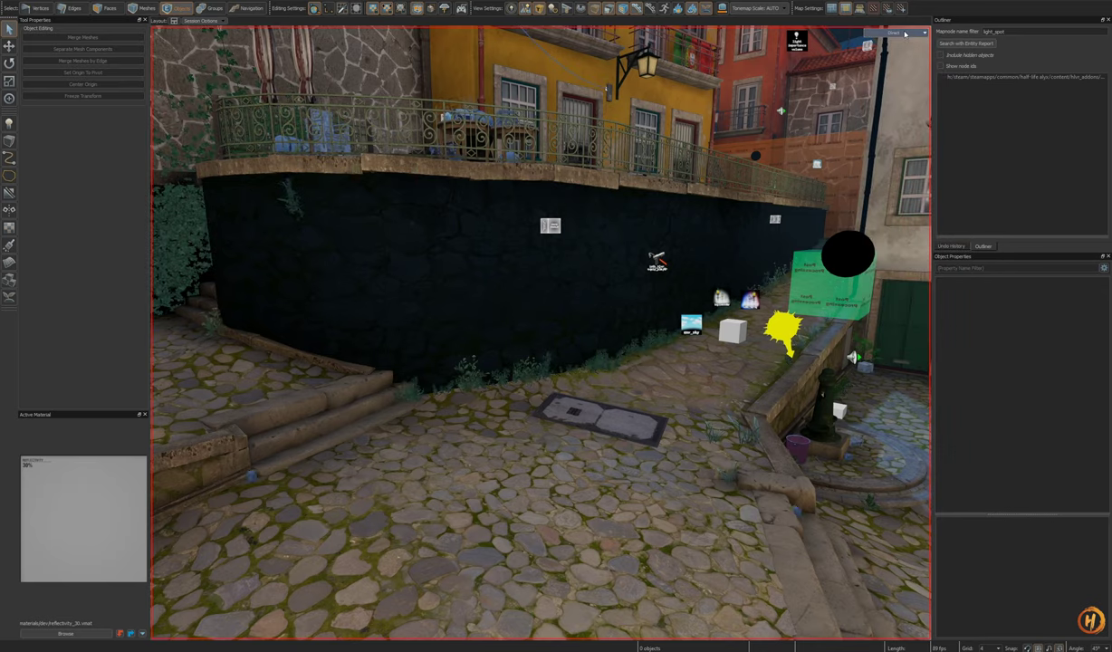
click(905, 33)
click(922, 119)
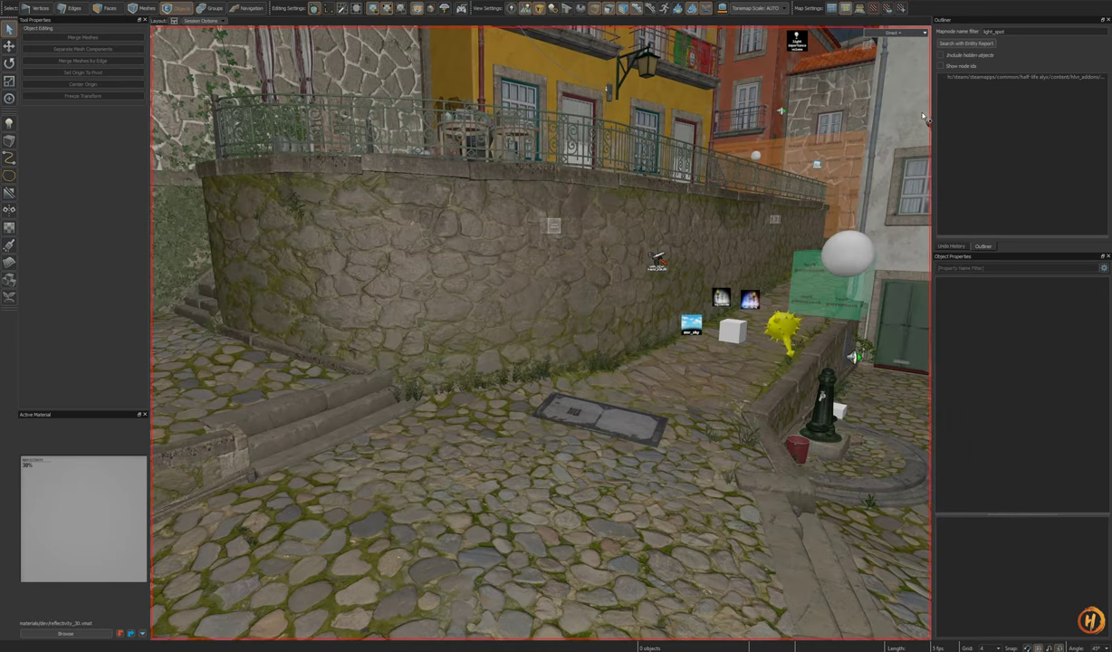
click(915, 33)
click(922, 124)
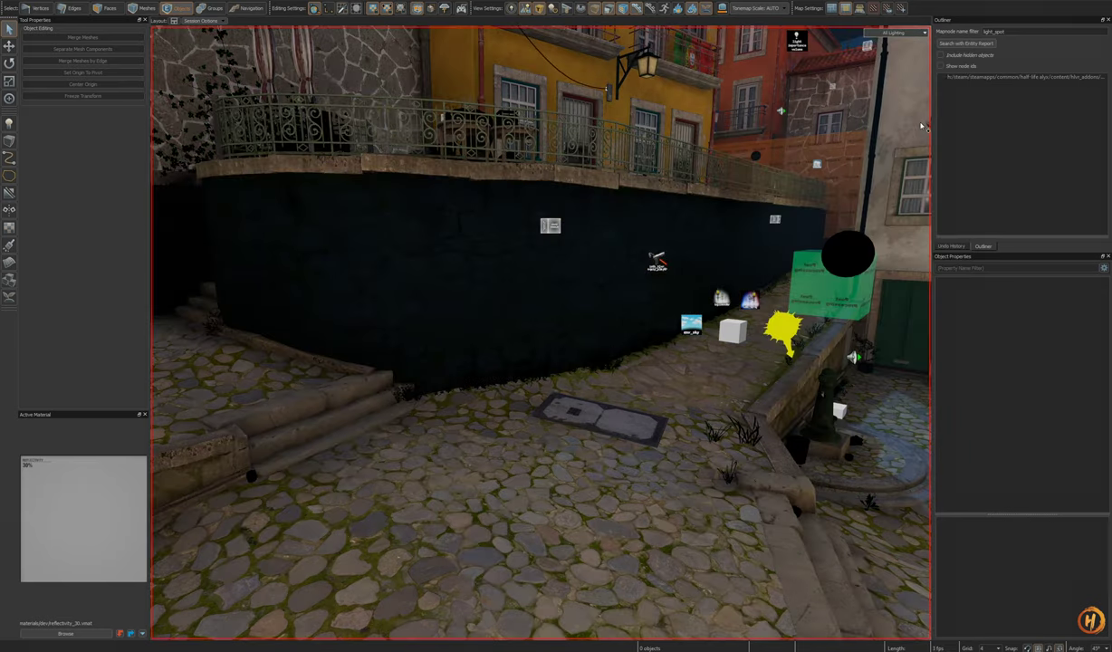
Step: View the street in Fullbright, switch back to All Lighting, and save the night map
right_drag(693, 295, 906, 322)
key(F5)
right_drag(541, 333, 652, 333)
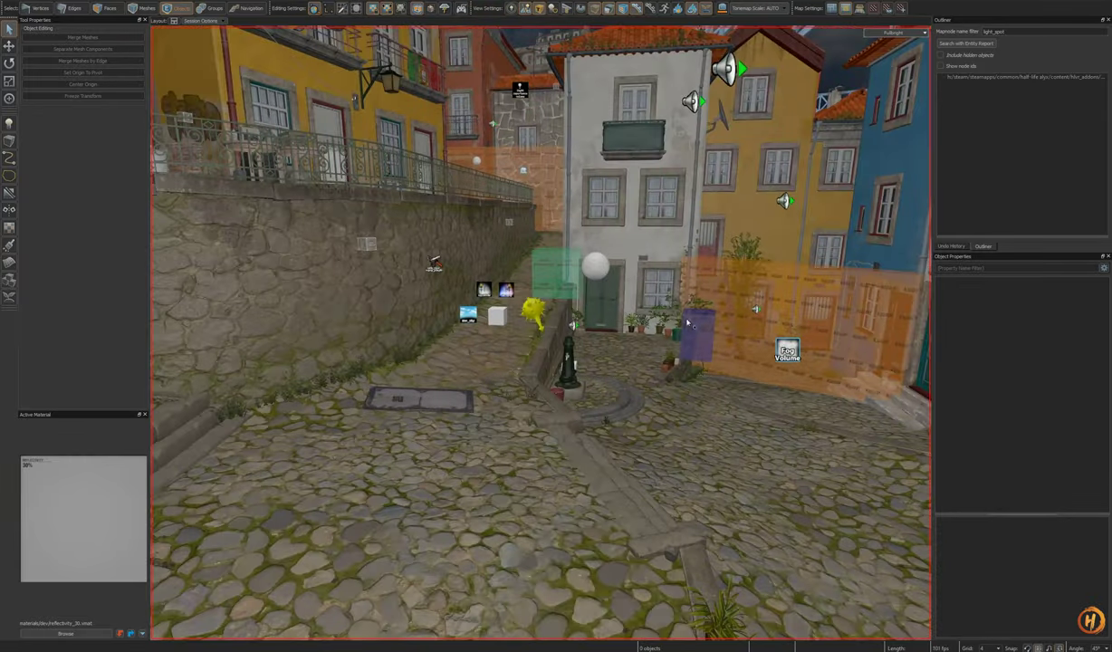
key(F6)
right_drag(541, 332, 472, 328)
key(ctrl+s)
right_drag(629, 319, 605, 317)
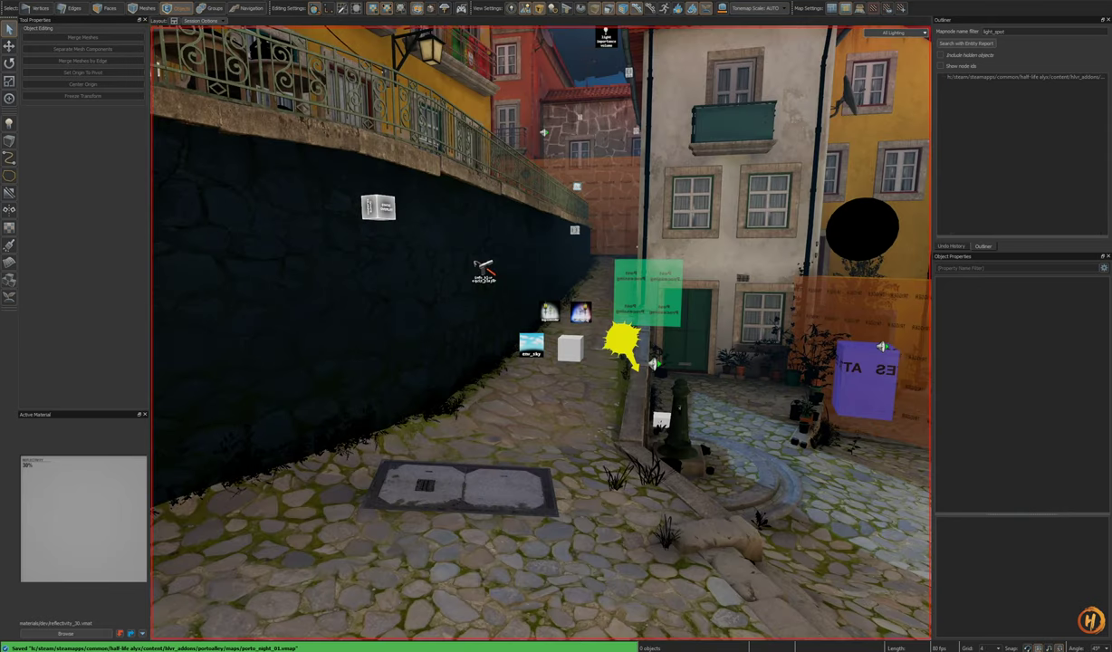
Step: Open the recently used Half-Life: Alyx map a4_c17_water_tower.vmap
click(15, 0)
mouse_move(44, 39)
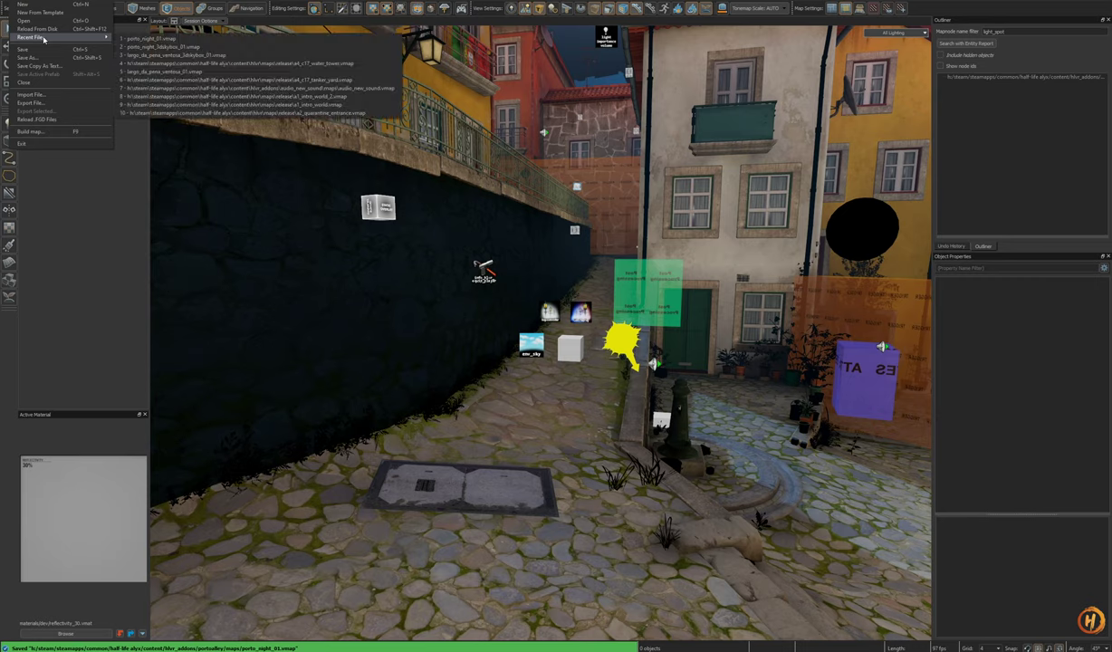
click(178, 55)
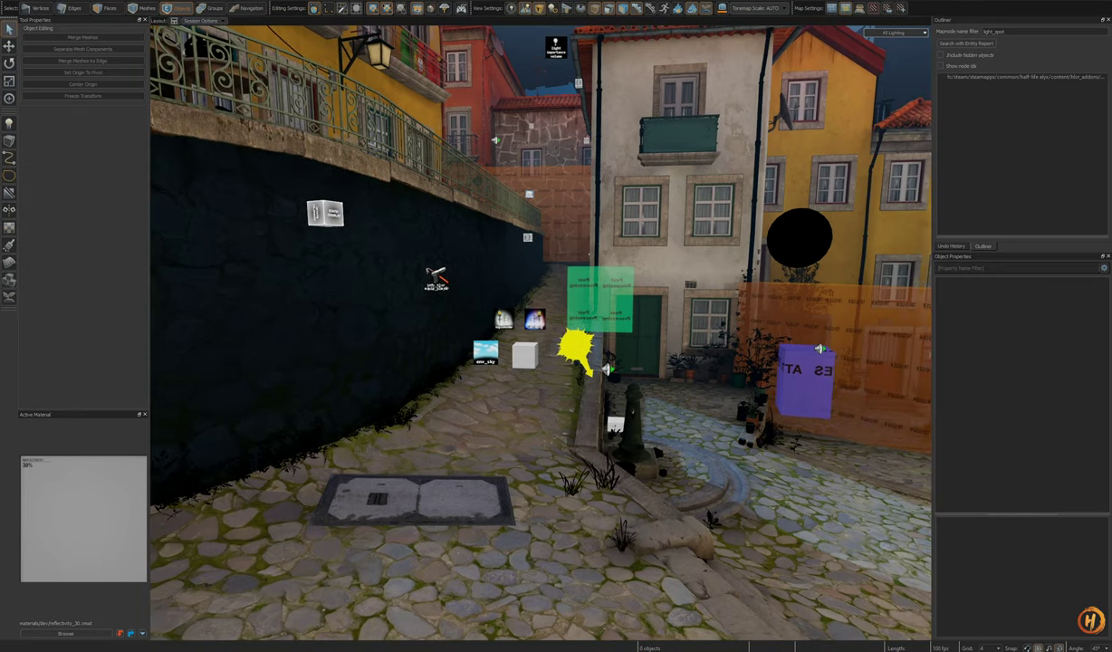
right_drag(519, 411, 576, 412)
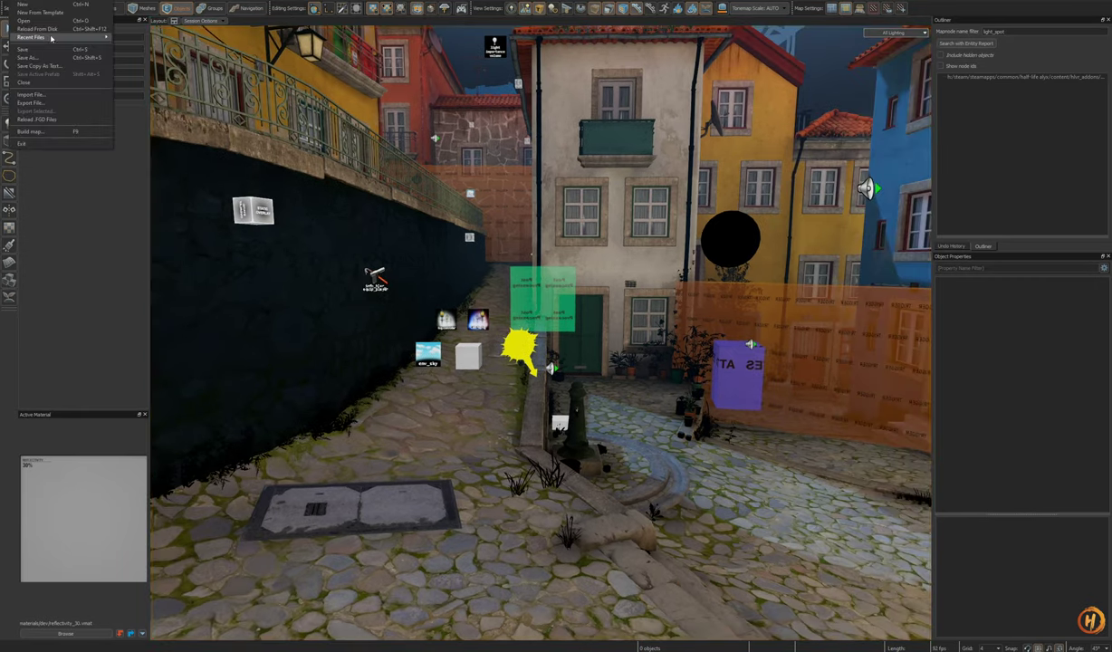
click(173, 64)
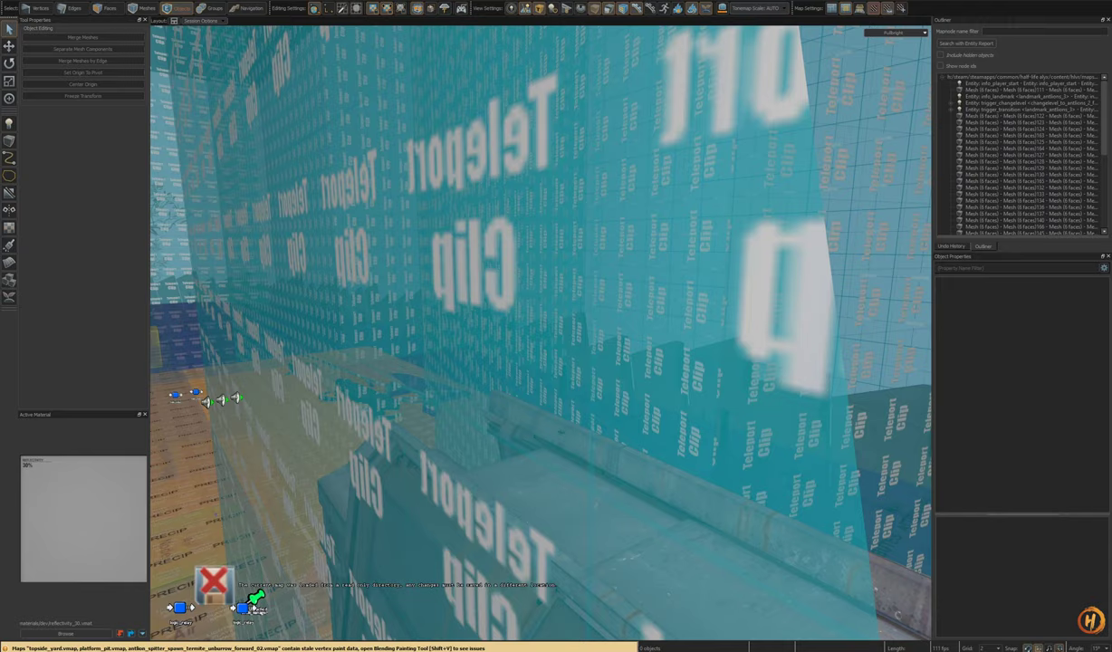
Step: Hide the tool-textured geometry in the water tower map and view the lamp-lit warehouse in All Lighting mode
right_drag(541, 332, 571, 332)
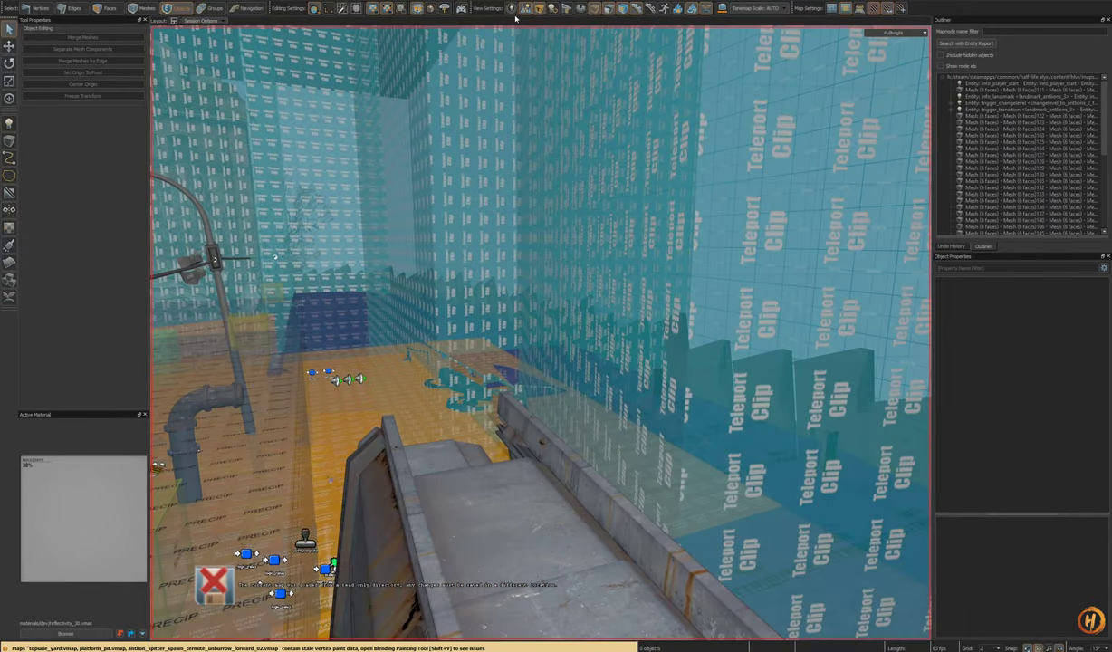
click(542, 11)
mouse_move(540, 226)
right_down()
mouse_move(571, 231)
mouse_move(543, 243)
mouse_move(408, 243)
right_up()
right_drag(580, 222, 625, 252)
key(o)
right_drag(540, 332, 586, 296)
key(F6)
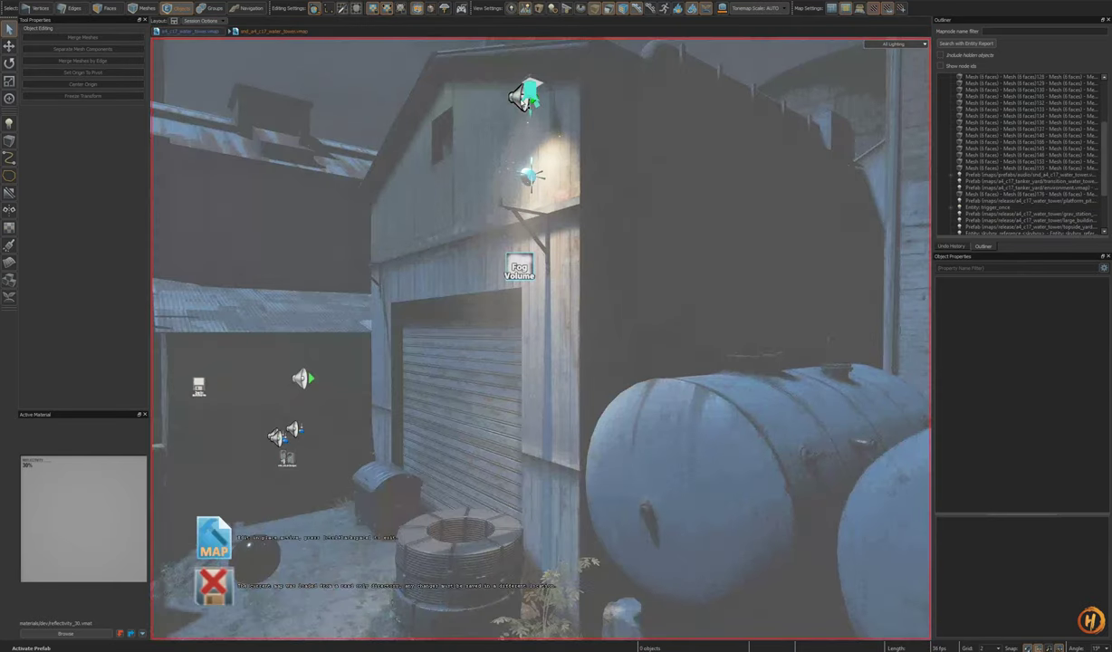
Step: Open the topside_yard prefab for editing, close the window prop's properties, and quick-hide the light on the warehouse front
click(524, 96)
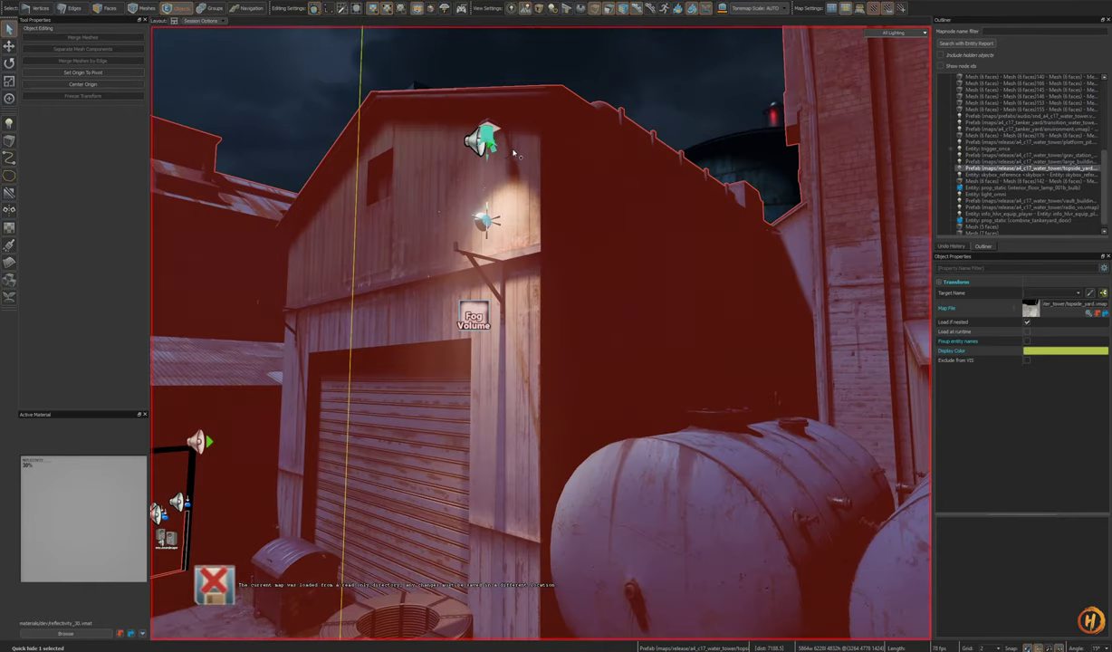
key(ctrl+z)
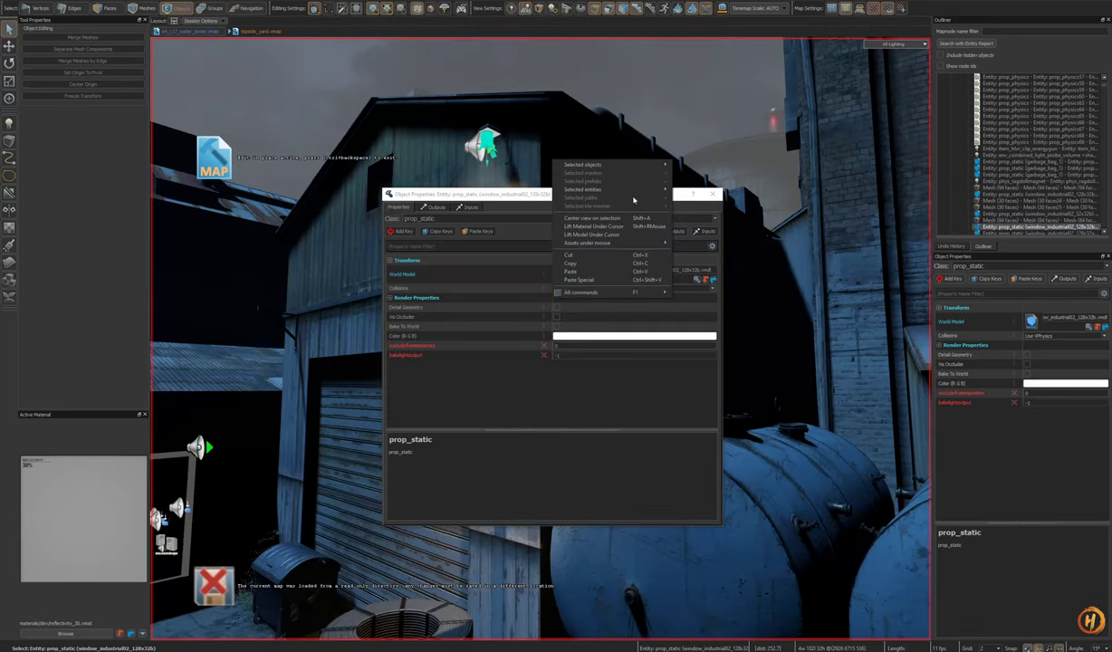
click(714, 195)
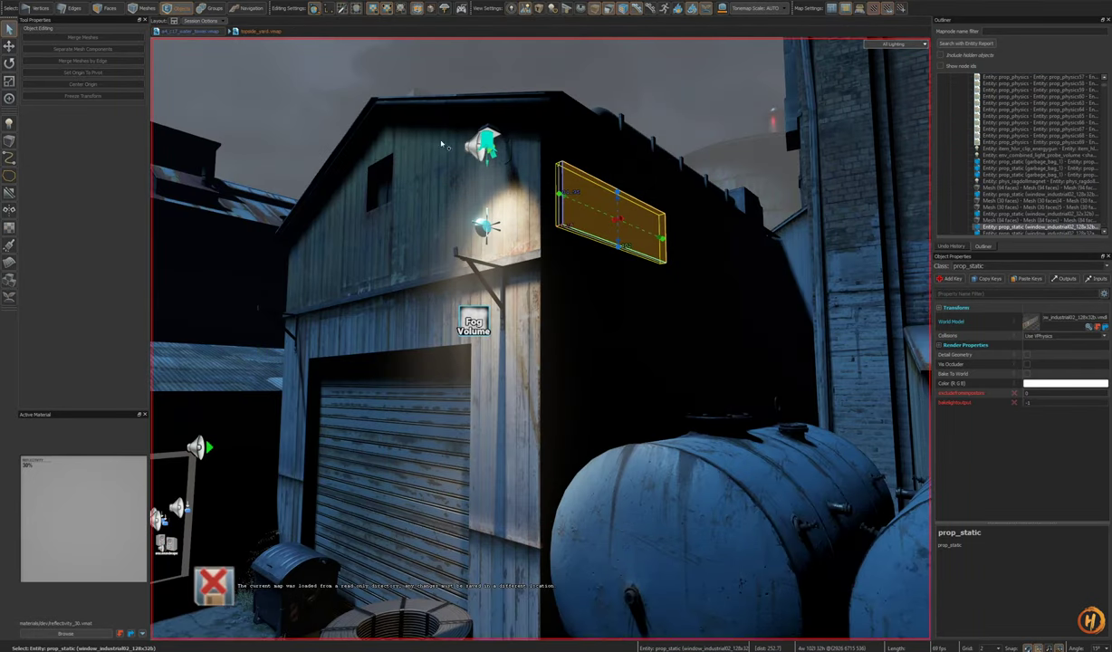
click(487, 146)
key(h)
right_drag(556, 204, 546, 270)
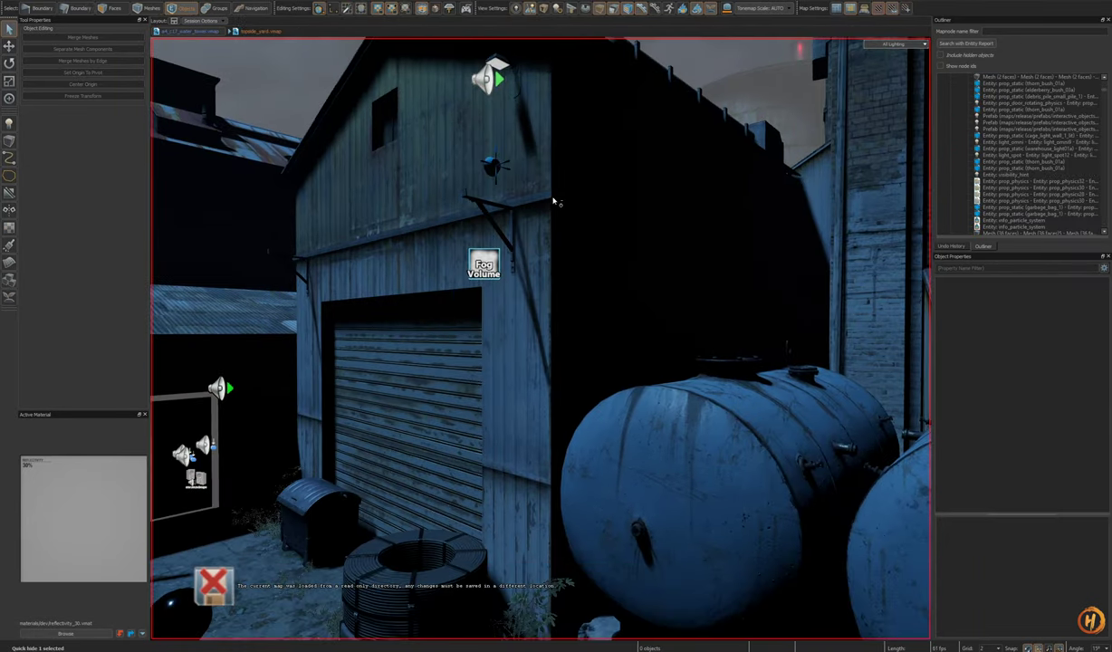
Step: Restore the hidden warehouse light, inspect its particle system, and quick-hide and unhide the nearby fog volume to see its effect
key(ctrl+z)
click(497, 171)
right_drag(497, 170, 485, 109)
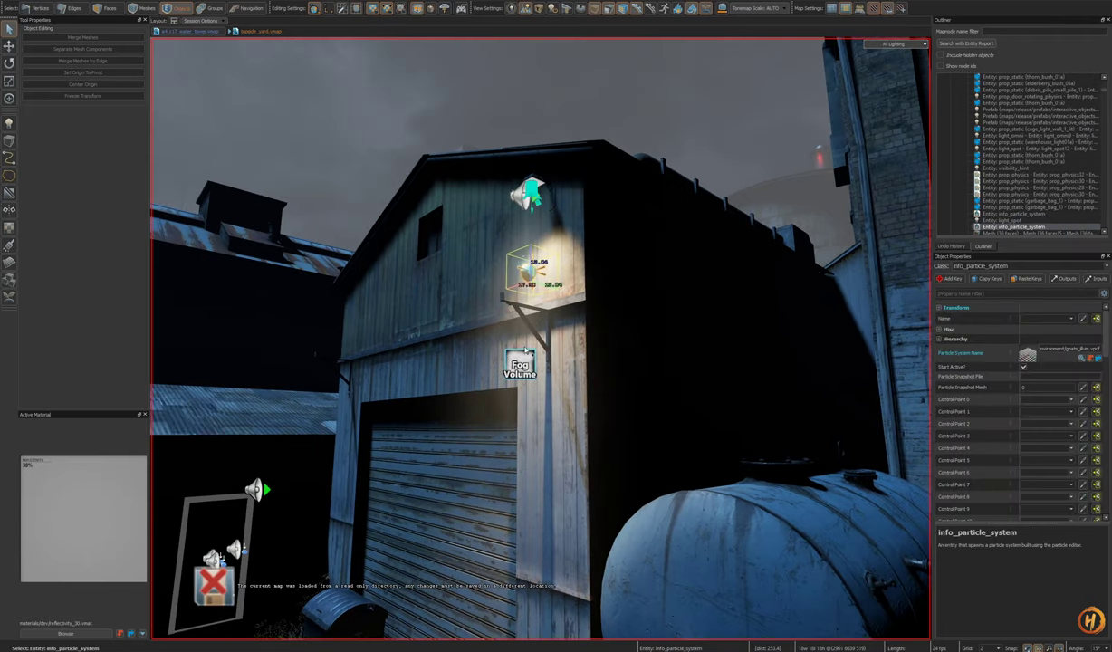
click(520, 365)
right_drag(520, 365, 552, 323)
key(h)
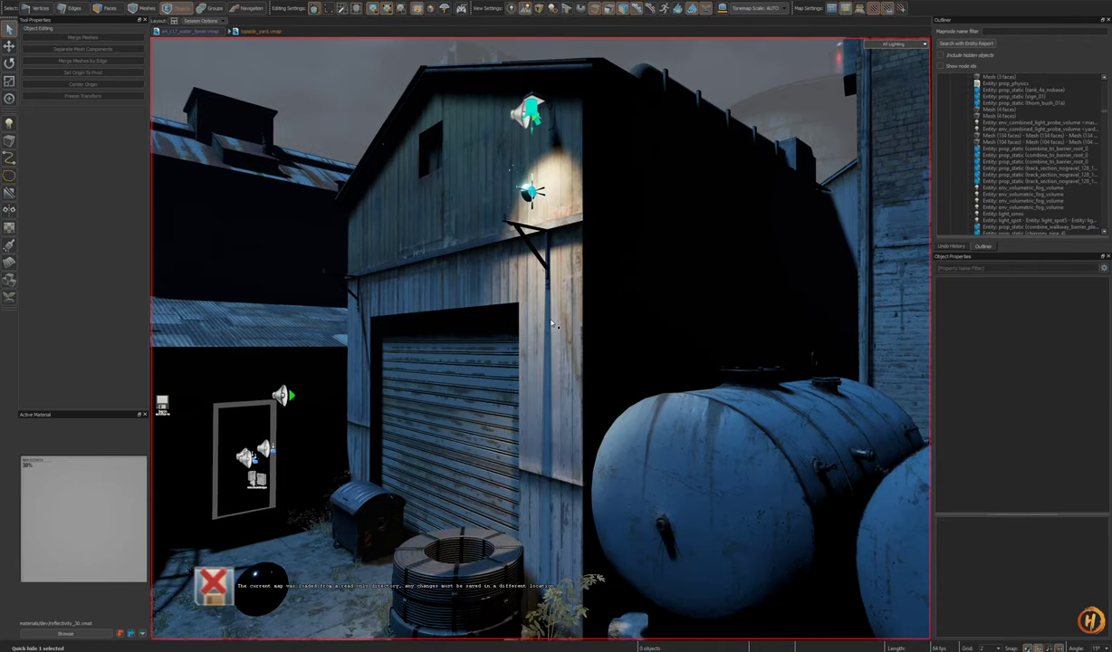
key(u)
Step: Select the warehouse lamp's light_spot, info_particle_system and env_volumetric_fog_volume together
click(538, 115)
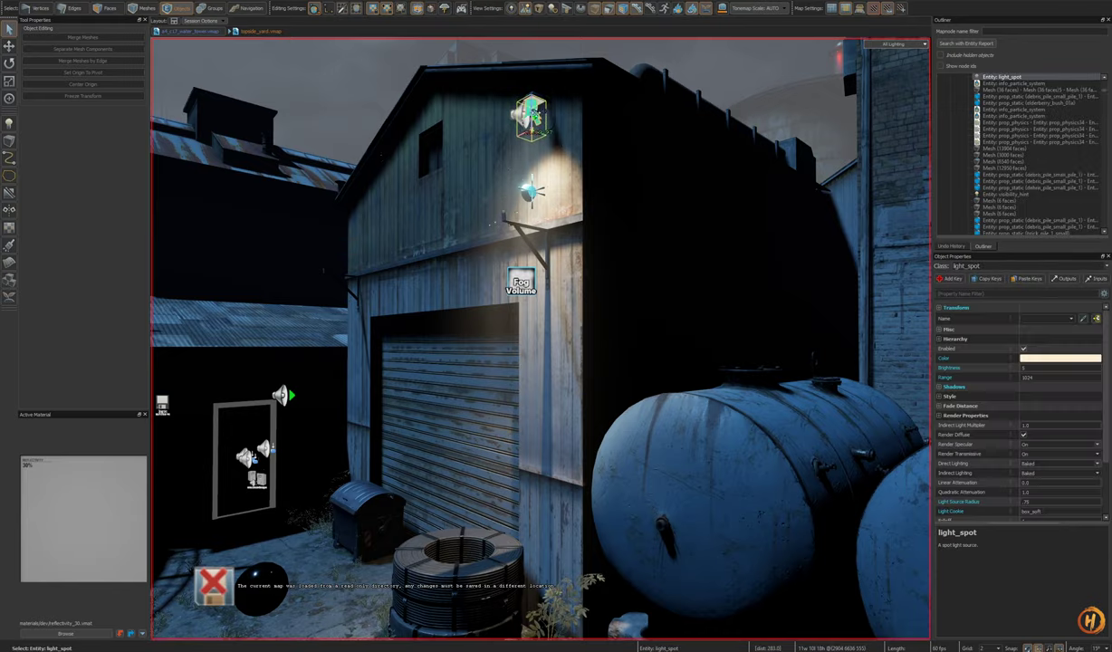
right_drag(538, 115, 539, 50)
key(w)
key(h)
key(w)
right_drag(556, 238, 539, 335)
key(s)
key(ctrl+z)
key(s)
ctrl+click(524, 422)
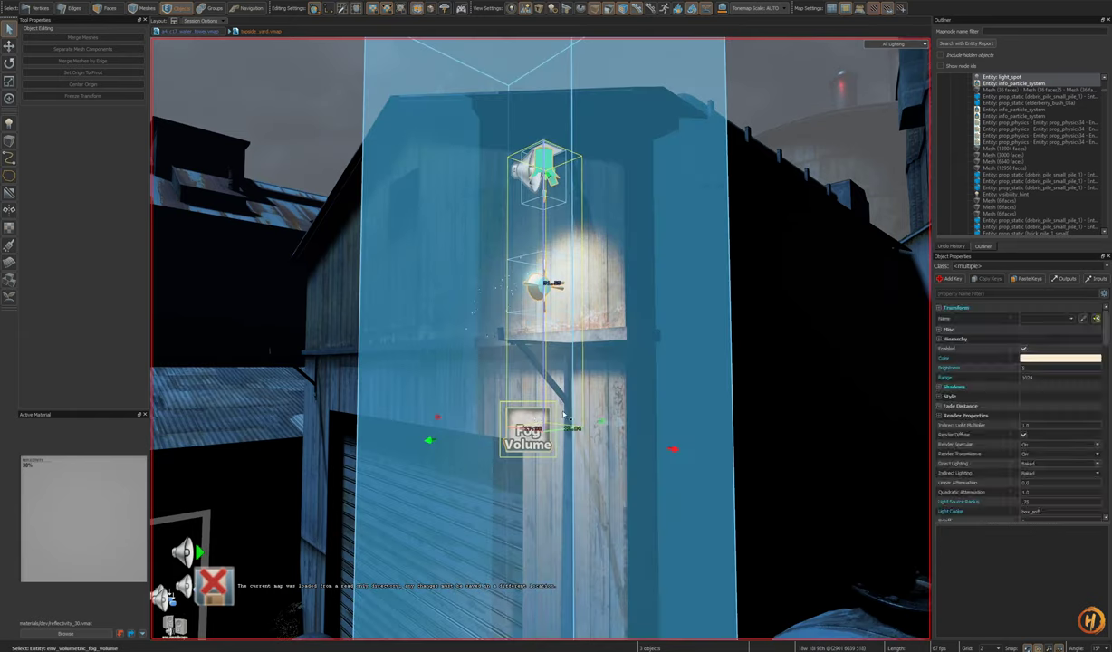
Step: View the warehouse front with the lamp's light, particles and fog volume hidden, and undo the hiding
key(h)
key(s)
right_drag(523, 422, 572, 340)
key(ctrl+z)
Step: Switch to the porto_night_01 map and paste the copied light, particle system and fog volume into the street in Fullbright view
key(ctrl+Tab)
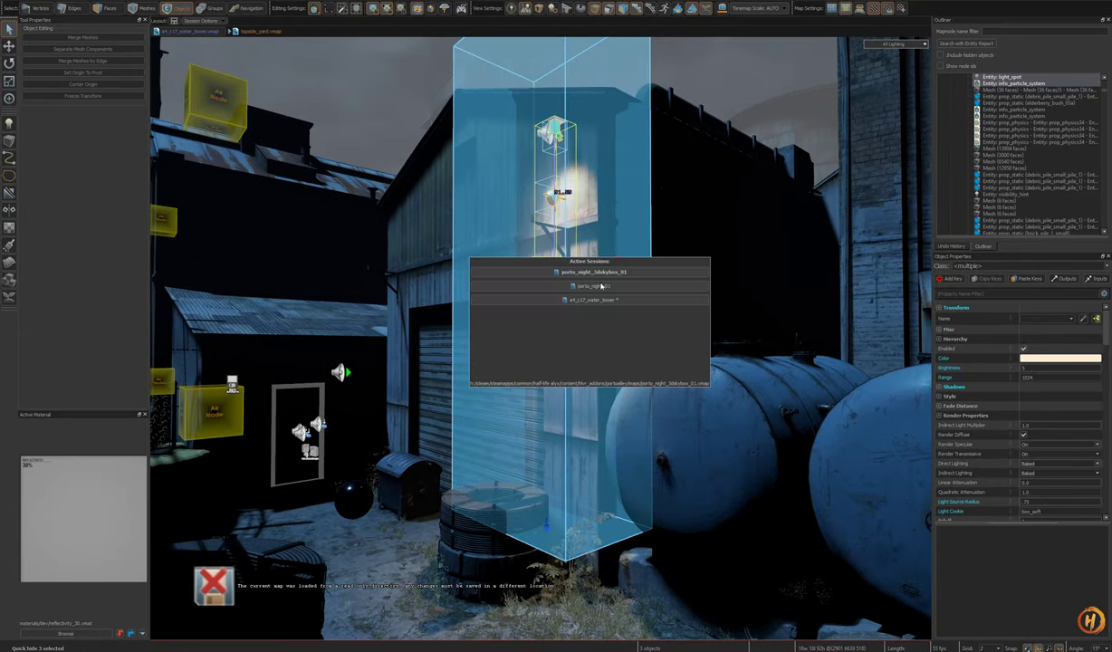
key(ctrl+Tab)
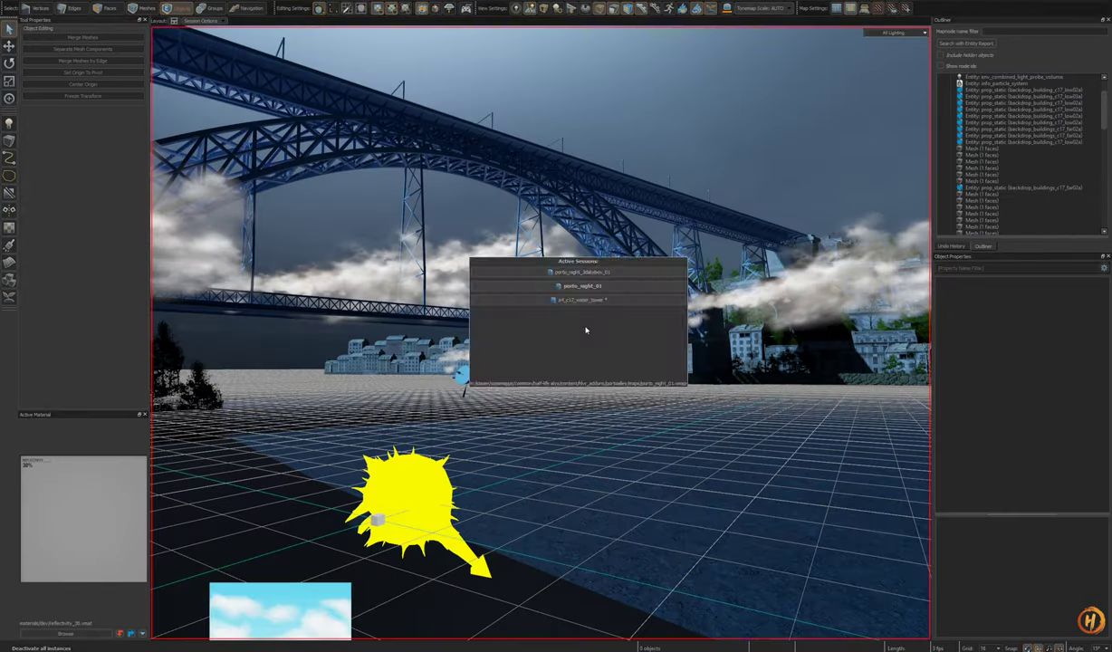
right_drag(586, 335, 628, 369)
key(s)
key(F6)
key(ctrl+v)
right_drag(602, 410, 560, 456)
key(w)
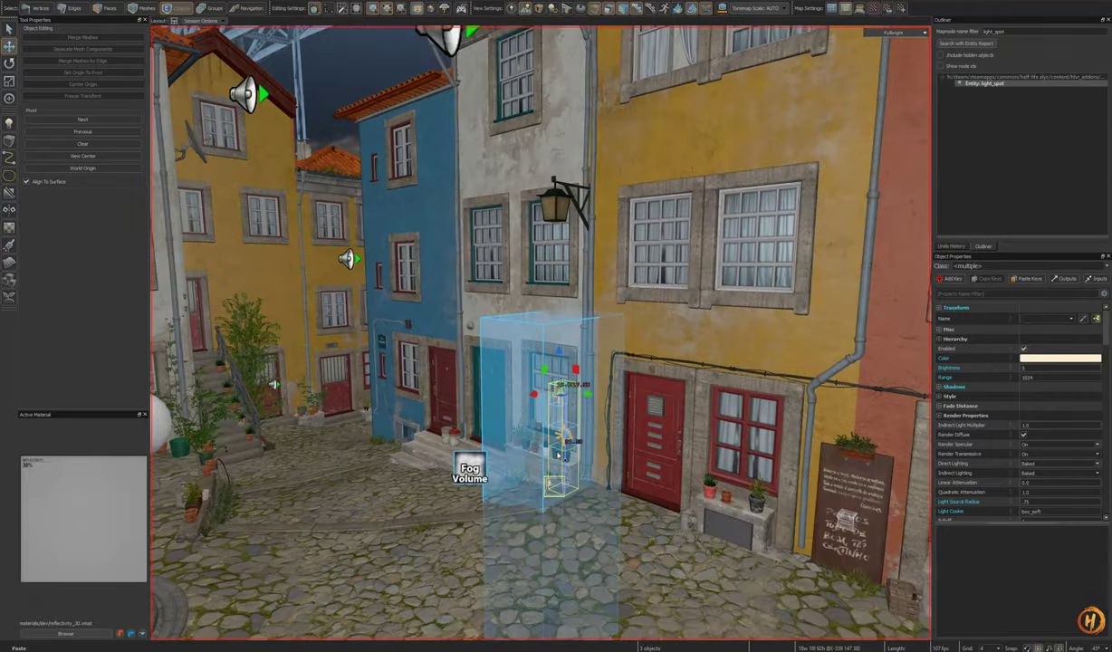
Step: Raise and shift the pasted light, particle system and fog volume to sit under the wall lantern between the white and yellow houses
drag(564, 272, 563, 239)
right_drag(562, 240, 528, 381)
key(w)
mouse_move(528, 381)
mouse_down()
mouse_move(527, 344)
mouse_move(527, 361)
mouse_up()
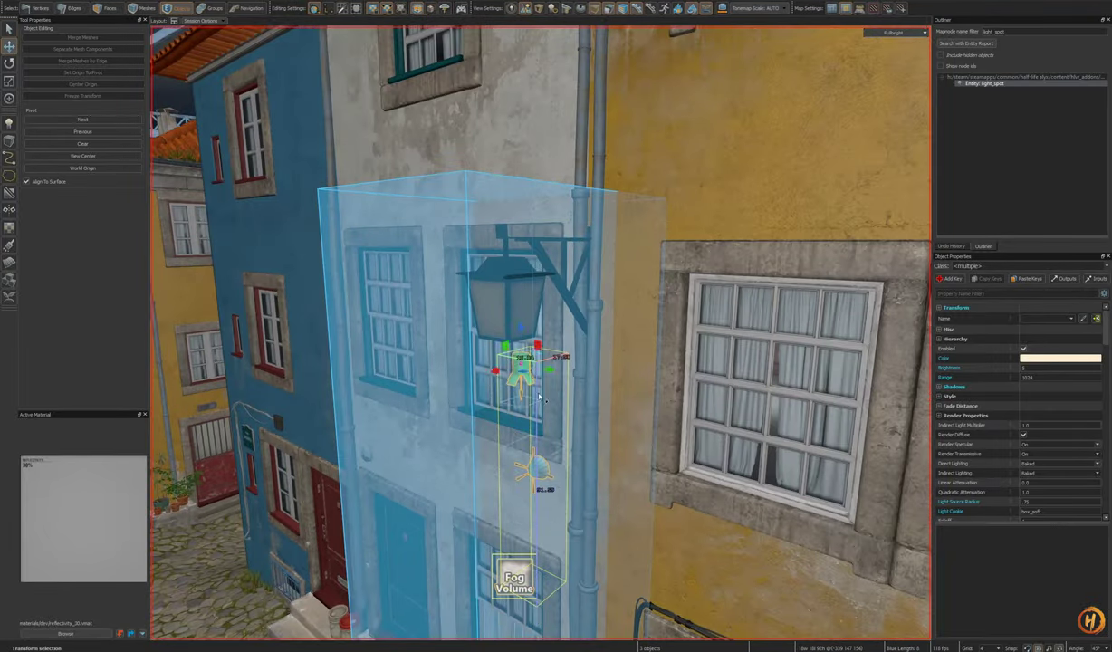
key(w)
right_drag(528, 361, 544, 471)
drag(530, 466, 504, 515)
right_drag(503, 515, 559, 495)
key(s)
drag(546, 460, 584, 464)
Step: Fine-tune the pasted group's position from front and side so its light_spot is centred beneath the lantern
right_drag(583, 464, 582, 319)
key(a)
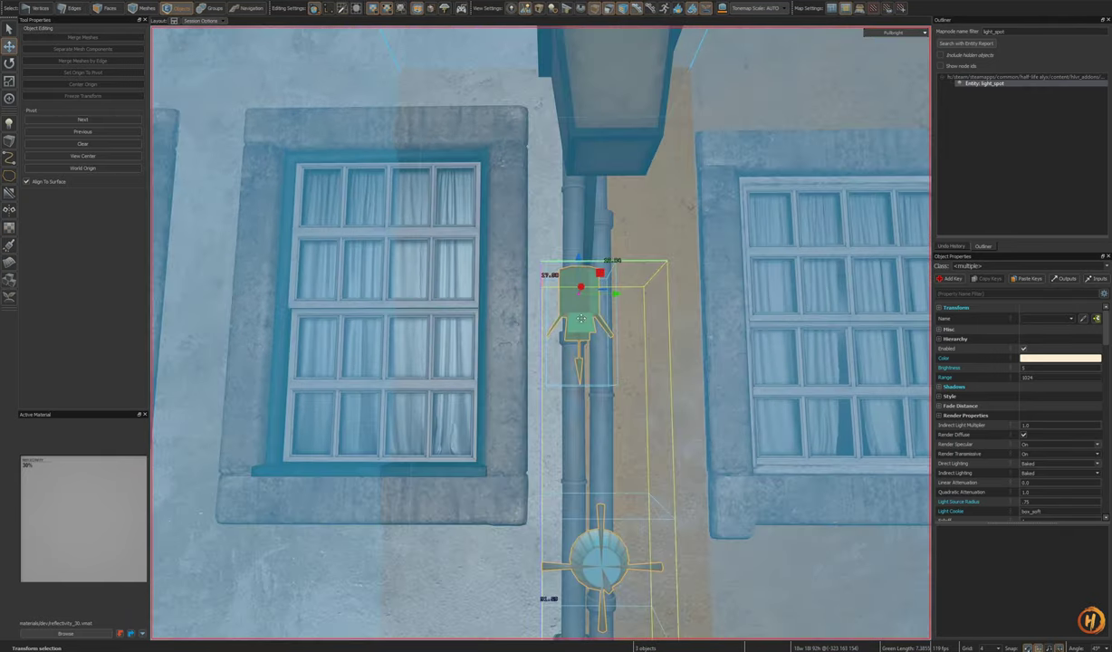
drag(609, 187, 605, 193)
right_drag(605, 193, 428, 274)
key(a)
drag(427, 273, 502, 320)
key(d)
right_drag(502, 320, 557, 451)
Step: Switch to All Lighting, select only the lantern's light_spot, and check the night photo of the cobbled Porto alley for reference
key(F6)
key(Escape)
key(s)
key(w)
click(569, 302)
key(s)
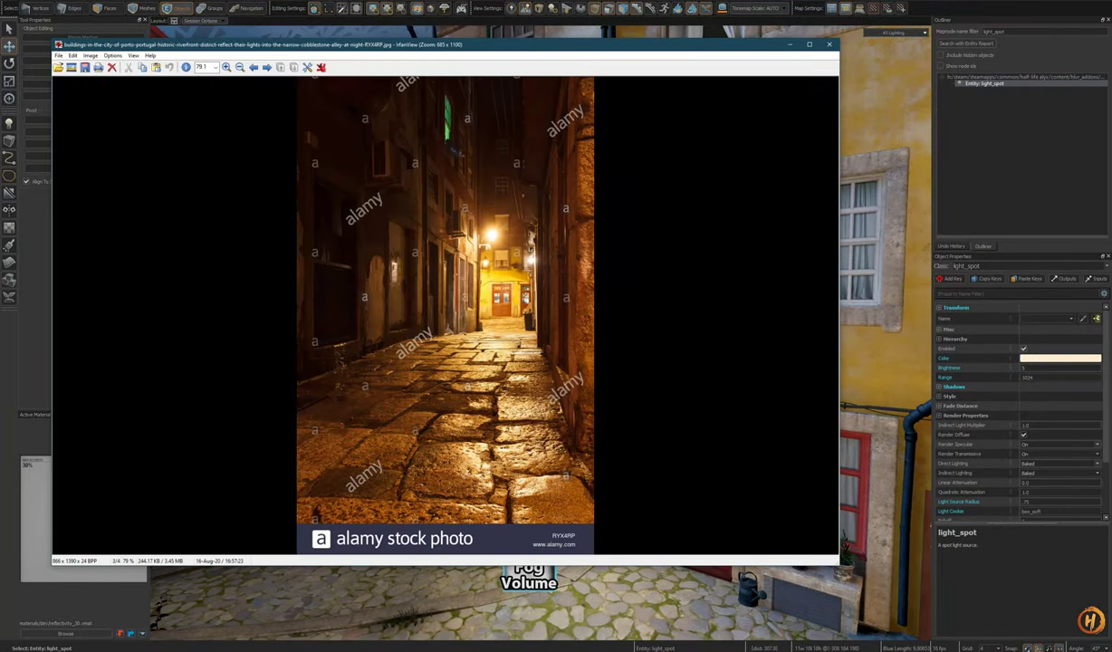
key(Escape)
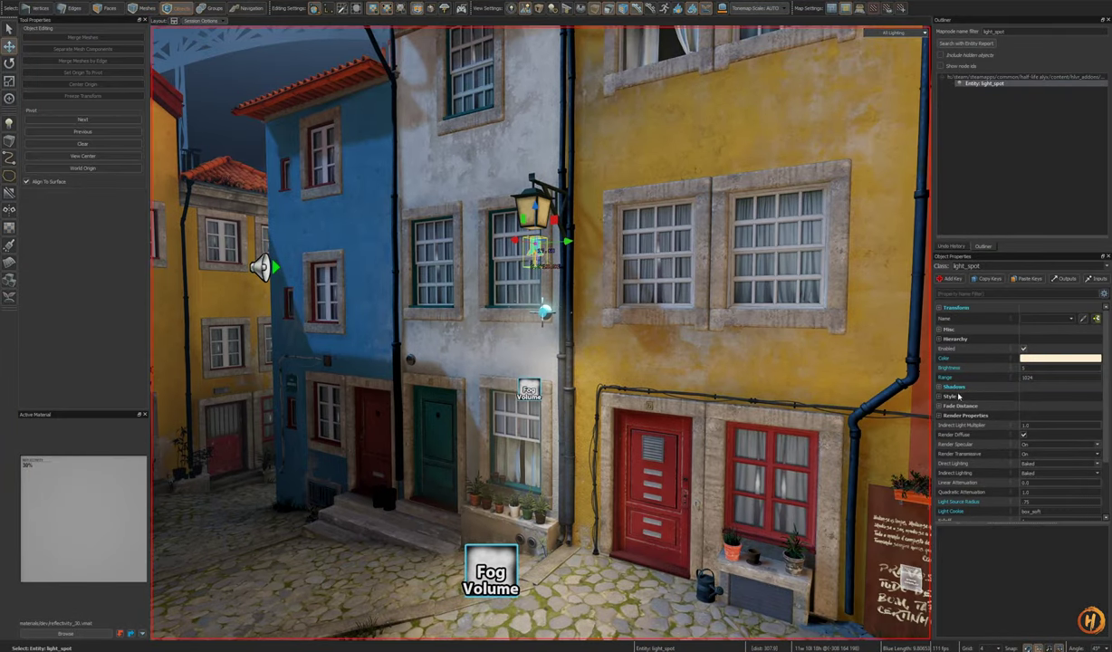
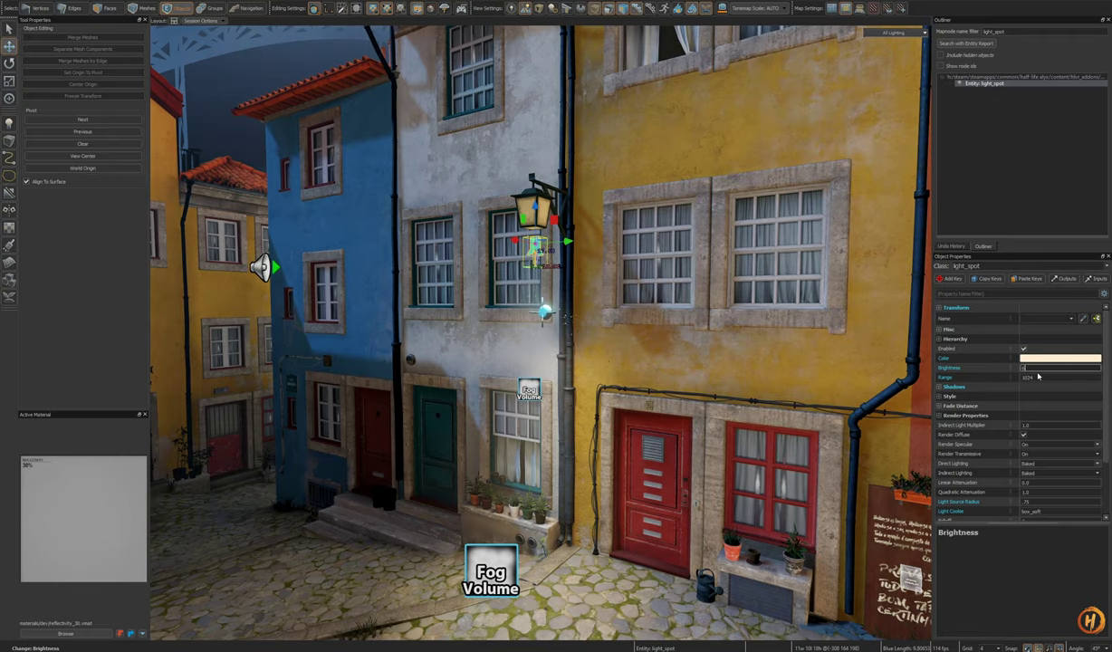
Step: Adjust the lantern light_spot's brightness and outer cone angle so its light spreads wider over the facades
scroll(1035, 425, down, 3)
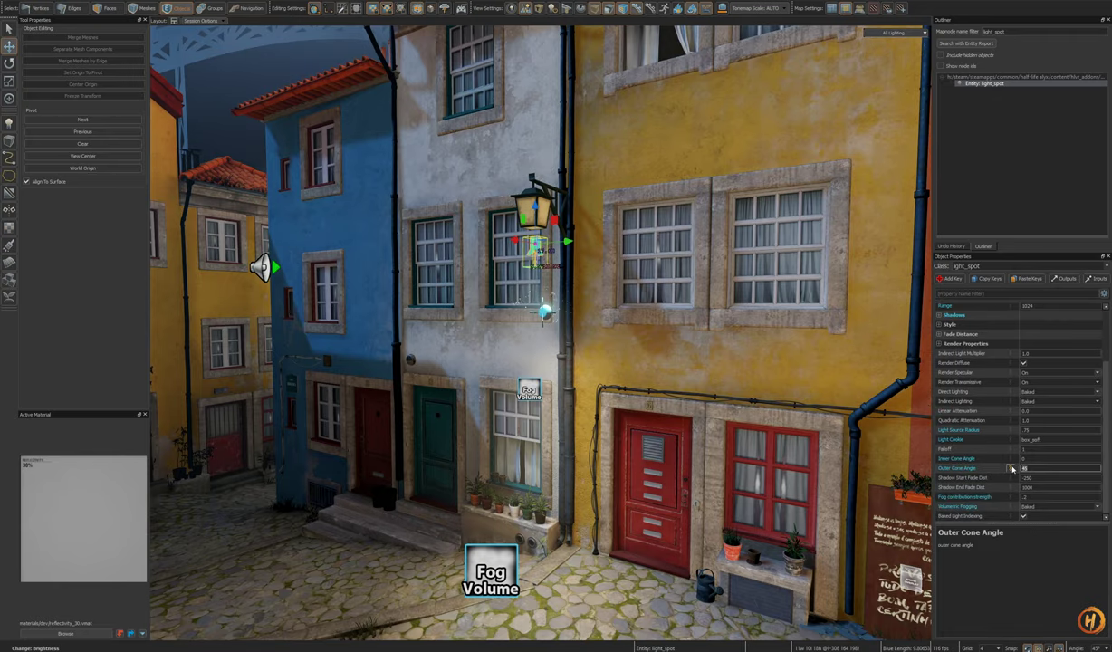
key(Return)
key(s)
right_drag(688, 381, 580, 380)
key(s)
right_drag(712, 463, 745, 464)
key(w)
key(w)
mouse_move(710, 343)
right_down()
mouse_move(691, 379)
mouse_move(710, 343)
right_up()
right_drag(595, 250, 597, 230)
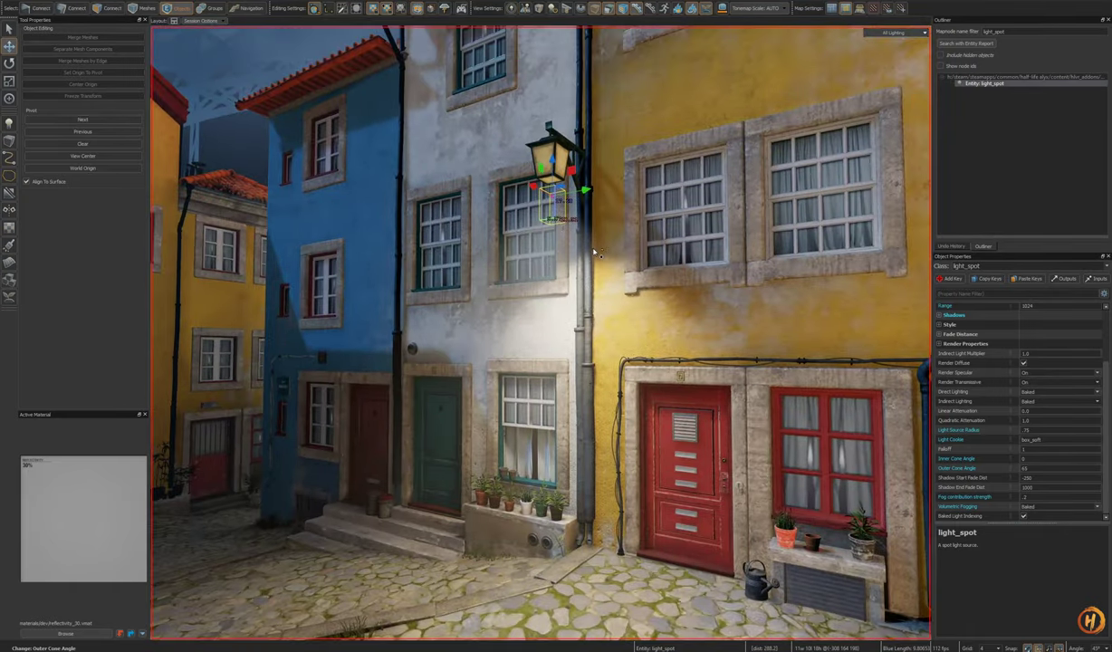
Step: Select the env_volumetric_fog_volume under the lantern and widen its box across the yellow house's facade
click(570, 271)
click(546, 358)
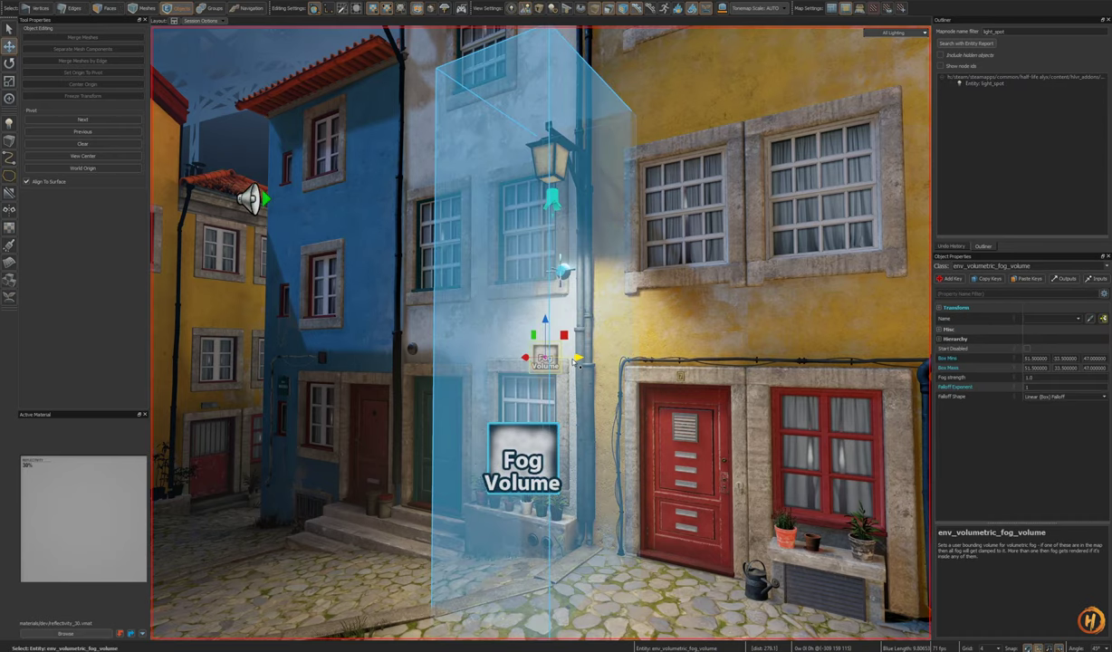
drag(578, 356, 110, 377)
shift+drag(660, 405, 660, 404)
mouse_move(638, 381)
right_down()
mouse_move(649, 396)
mouse_move(638, 382)
mouse_move(641, 390)
right_up()
key(a)
key(e)
key(a)
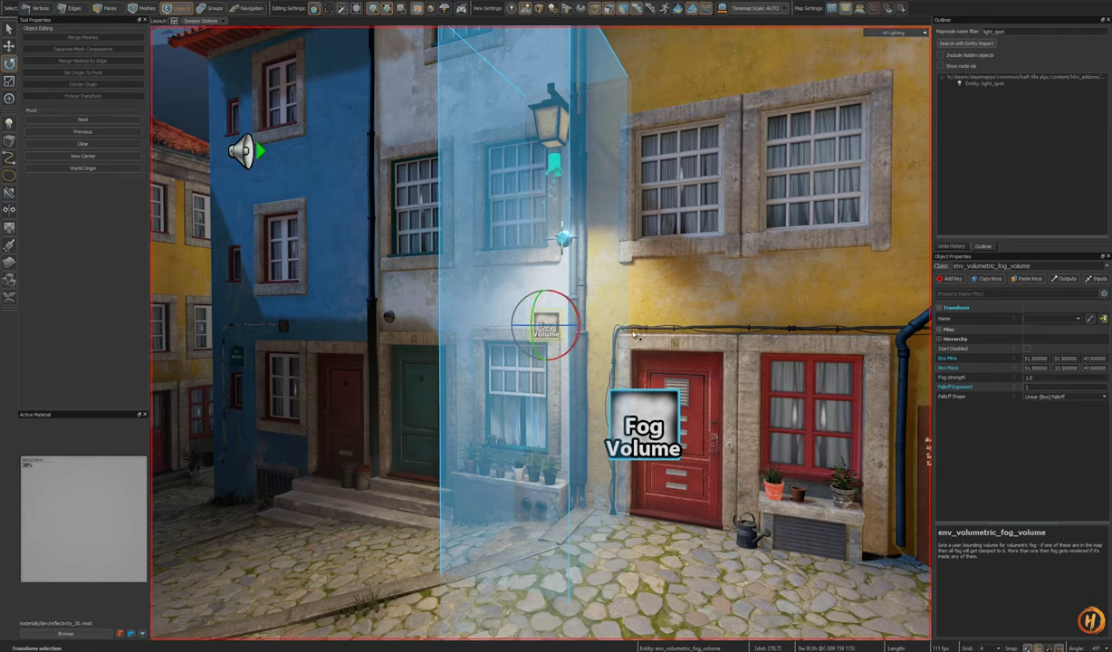
key(w)
key(e)
drag(610, 327, 758, 326)
key(a)
mouse_move(758, 326)
right_down()
mouse_move(798, 322)
mouse_move(779, 323)
right_up()
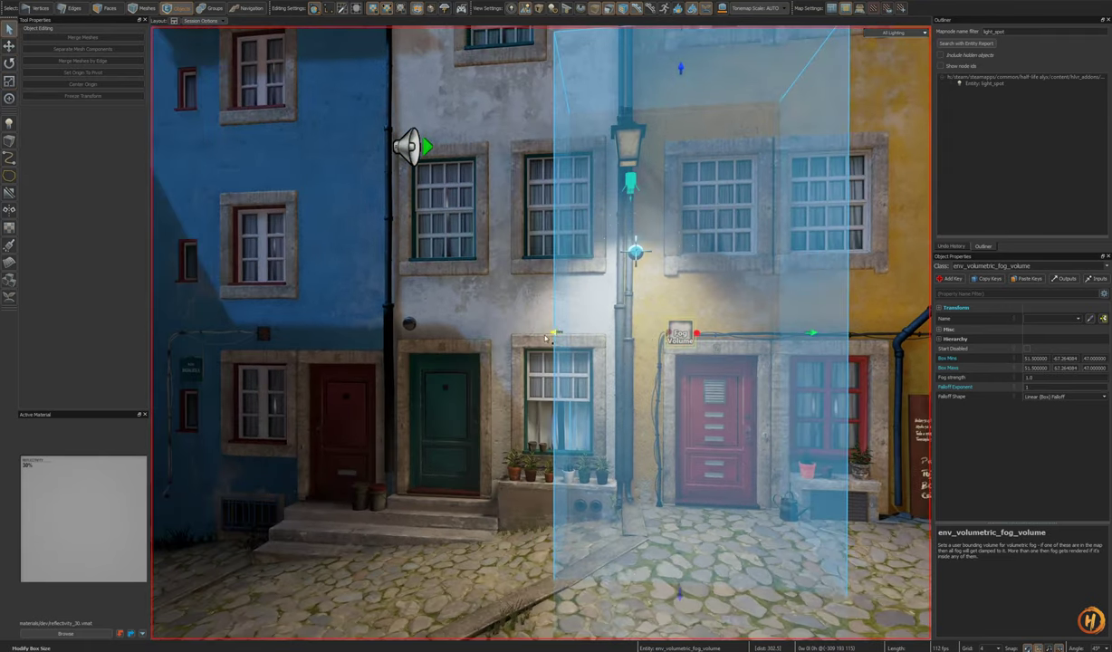
Step: Balance the fog volume's box so it reaches about 100 units to each side of the lantern along the facades
key(d)
right_drag(640, 355, 611, 319)
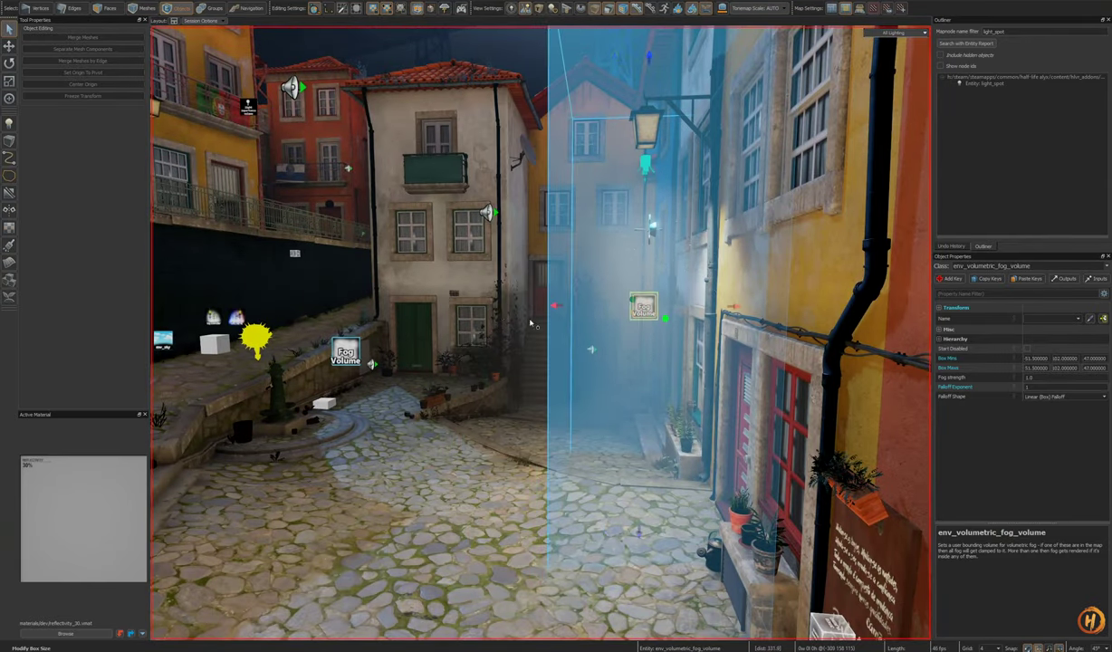
key(a)
right_drag(532, 323, 693, 353)
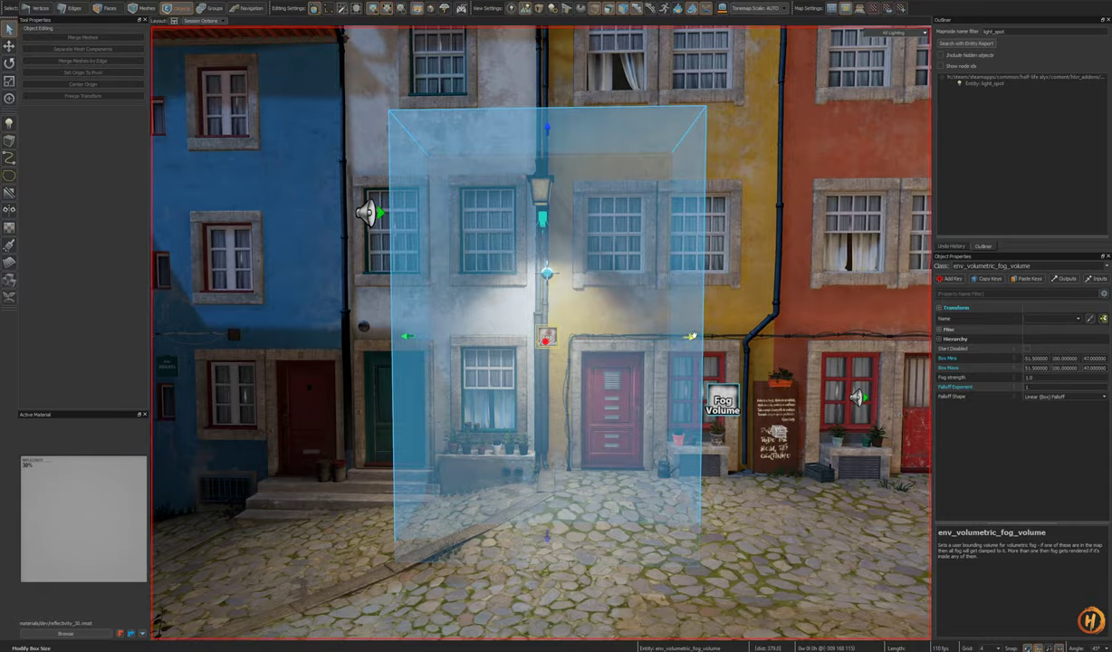
drag(694, 335, 700, 335)
Step: Clear the fog volume selection and save the porto_night_01 map
right_drag(700, 335, 625, 307)
key(w)
key(d)
key(d)
key(a)
key(Escape)
key(s)
key(ctrl+s)
key(w)
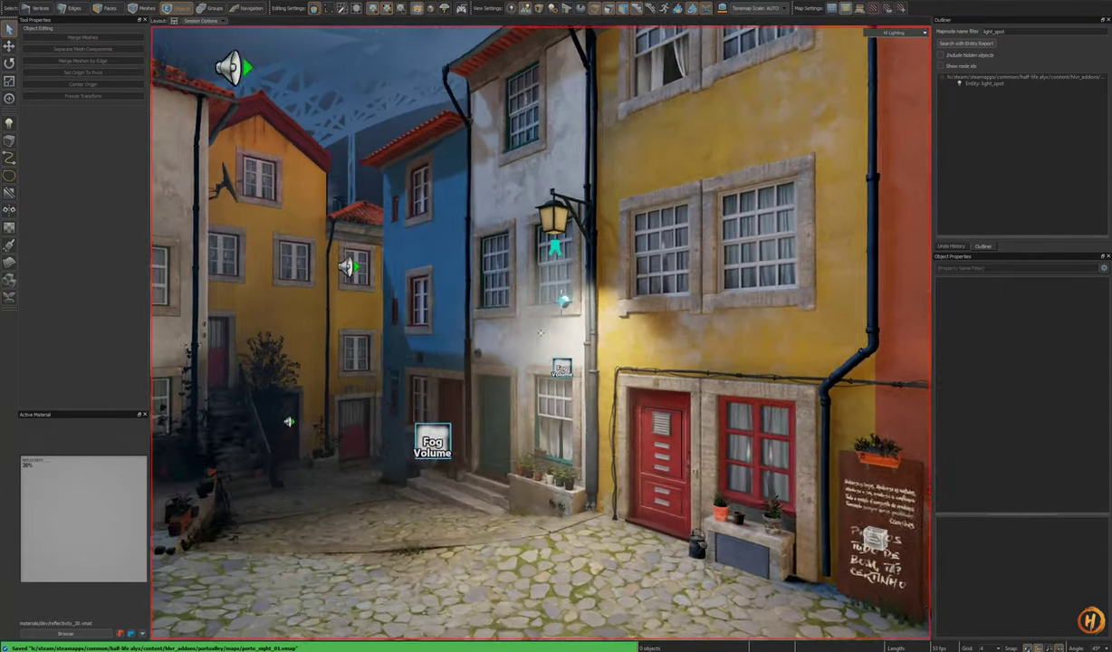
Step: Move the lantern's info_particle_system about 22 units to sit just below the light_spot, and view the street without helper icons
right_drag(541, 332, 609, 315)
key(a)
click(588, 337)
key(t)
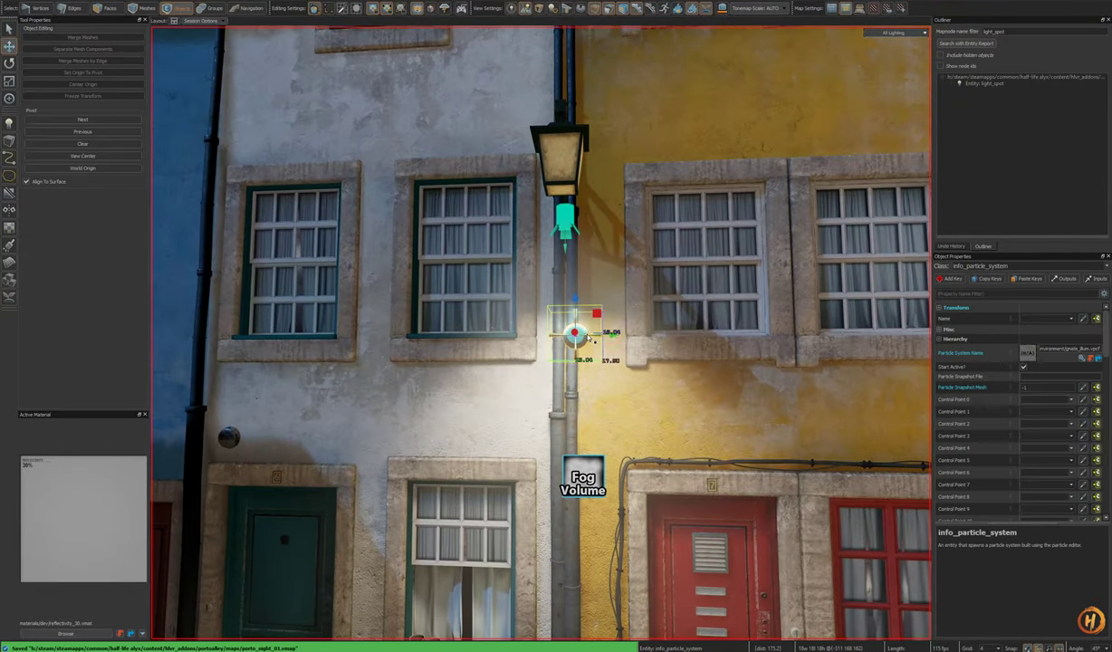
key(s)
right_drag(564, 277, 521, 271)
key(Escape)
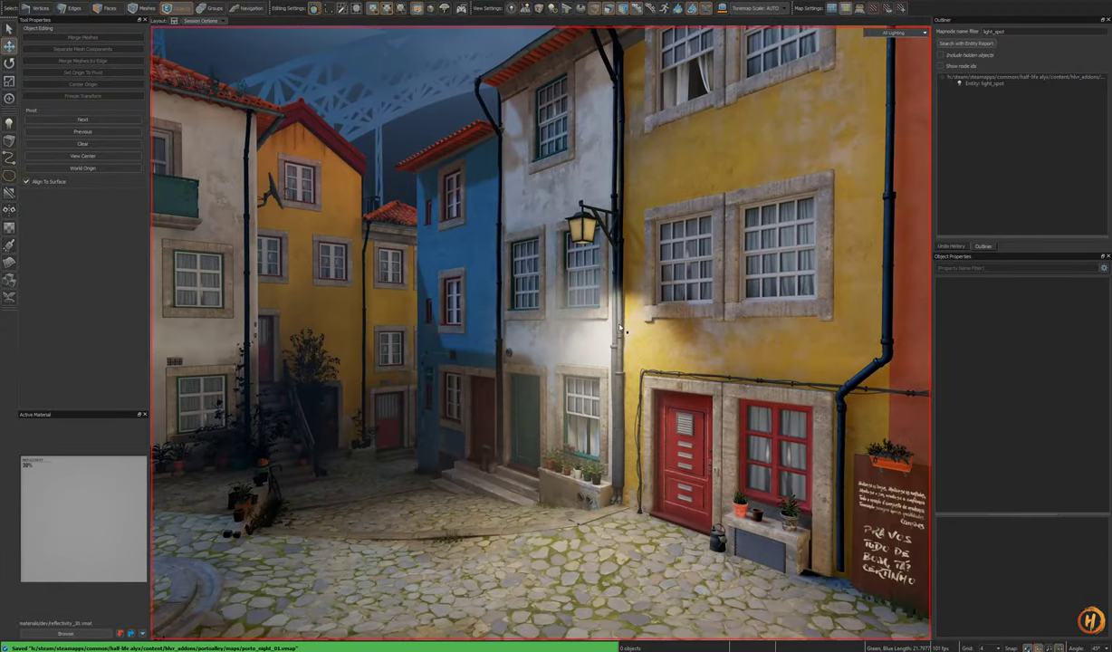
key(s)
right_drag(620, 328, 634, 378)
key(w)
Step: Switch to the a4_c17_water_tower map and look through the tank yard for a street lamp
key(ctrl+Tab)
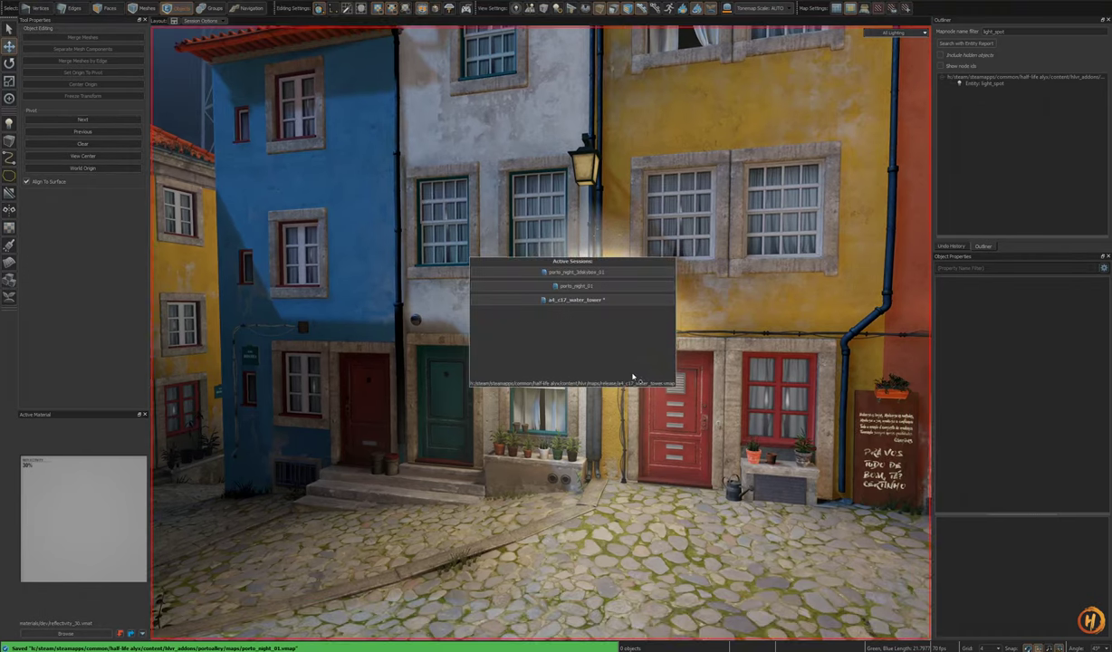
click(590, 303)
right_drag(598, 330, 541, 339)
key(w)
key(w)
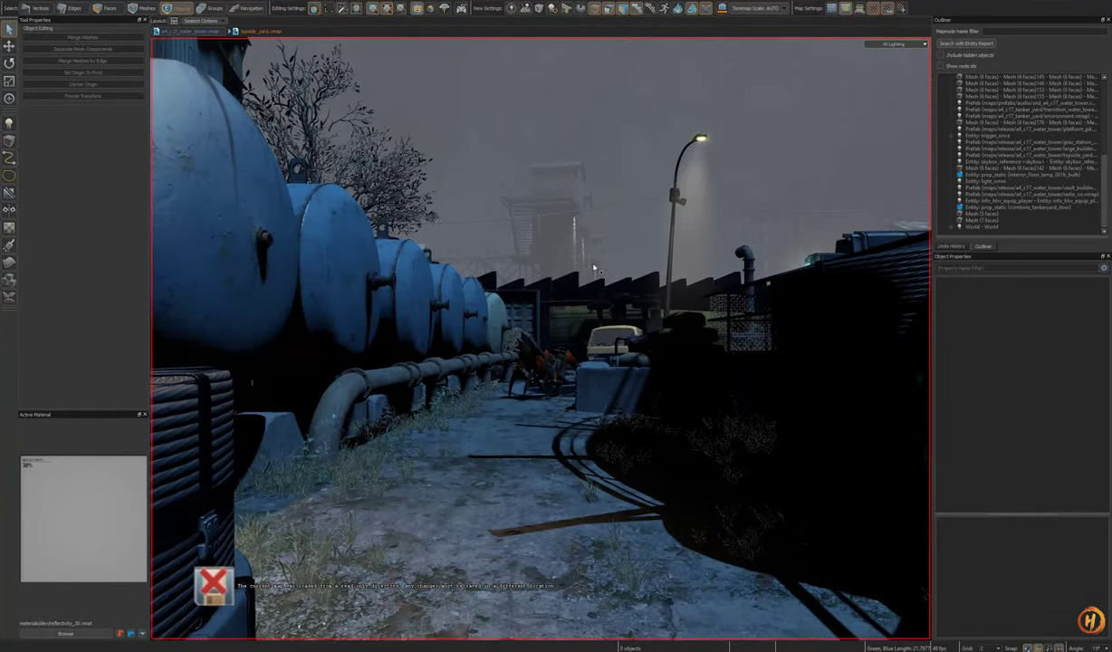
Step: Leave the topside_yard prefab's edit mode and examine the lit street lamp above the green pipeline
key(Escape)
right_click(568, 400)
key(Escape)
key(Escape)
right_drag(569, 395, 541, 333)
key(w)
key(w)
key(w)
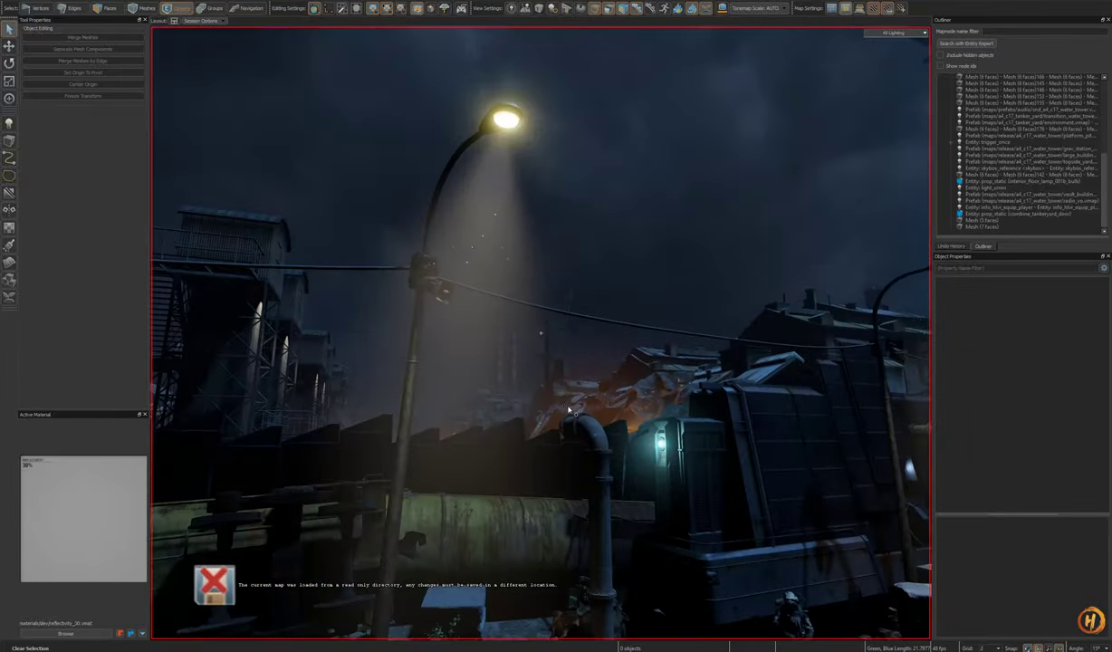
Step: Show the helper icons, open the topside_yard prefab for editing, and select the street lamp's light_spot
click(524, 9)
click(501, 145)
right_drag(501, 145, 541, 333)
key(a)
key(w)
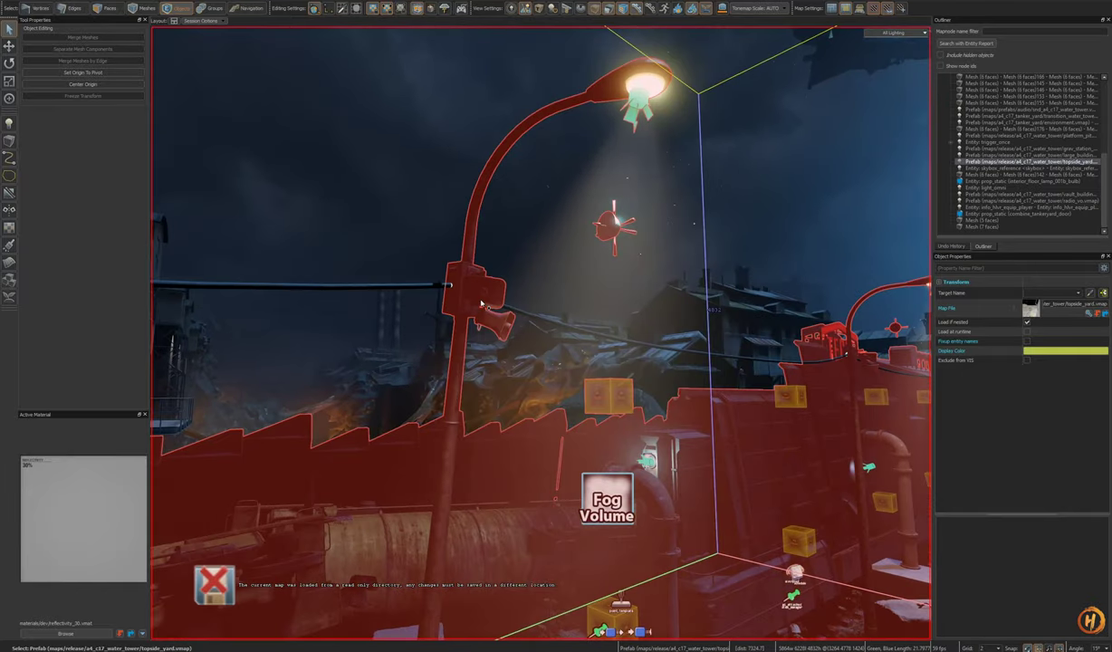
click(645, 241)
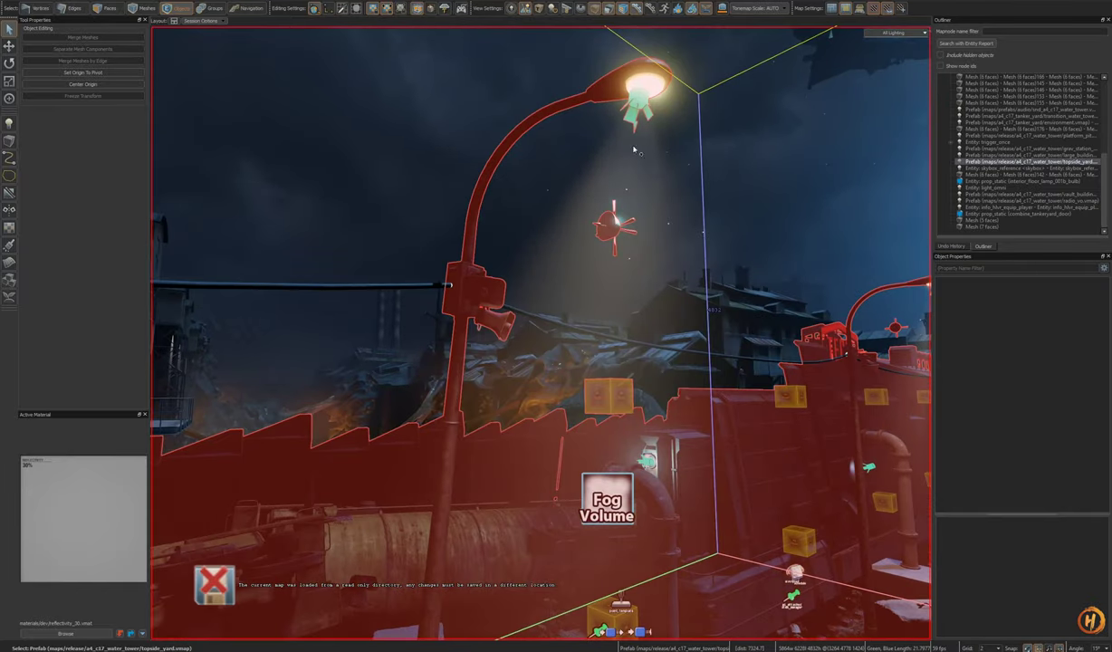
key(ctrl+Return)
click(637, 112)
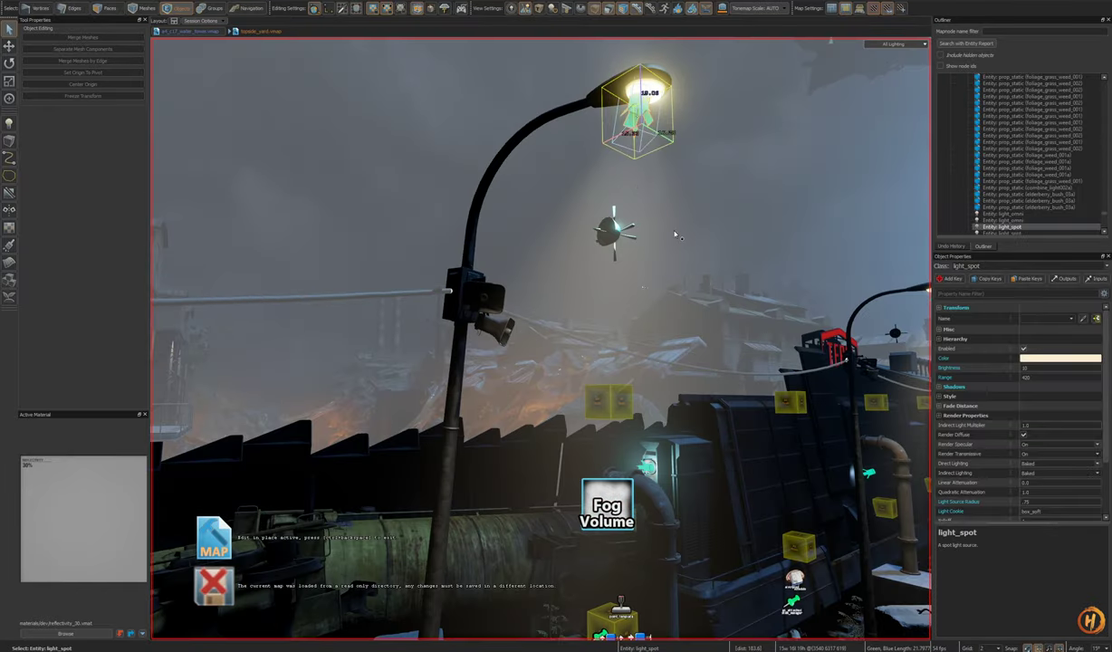
right_drag(675, 380, 667, 369)
Step: Switch to the porto_night_01 map, check the lantern's light_spot, and paste in the copied street lamp light_spot
key(ctrl+Tab)
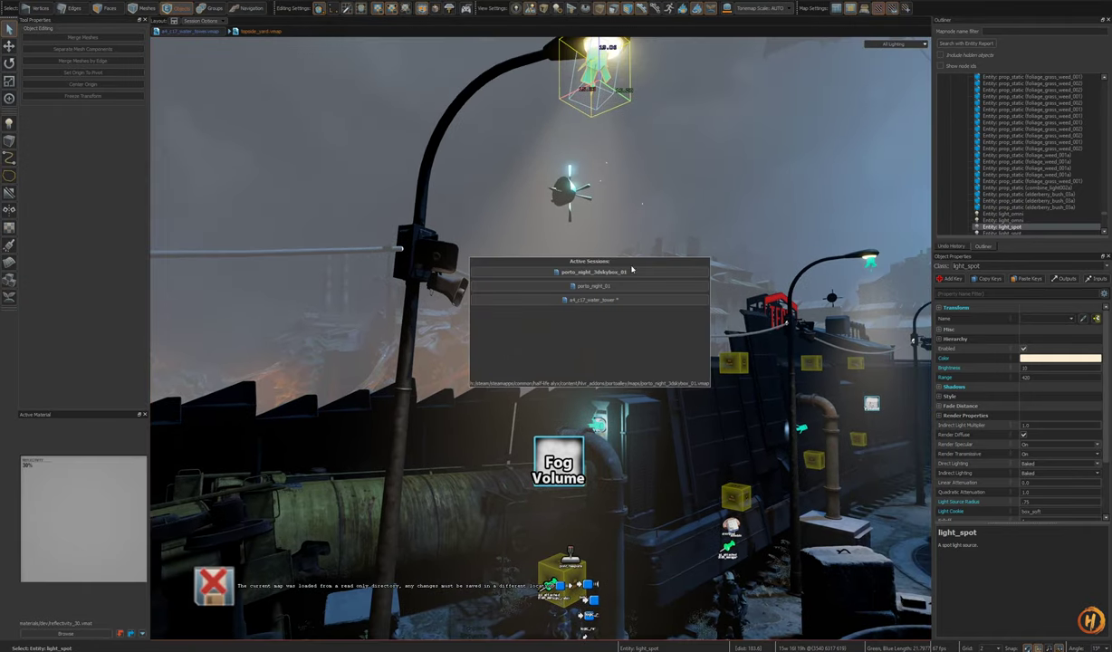
click(646, 276)
right_drag(602, 307, 601, 308)
key(ctrl+Tab)
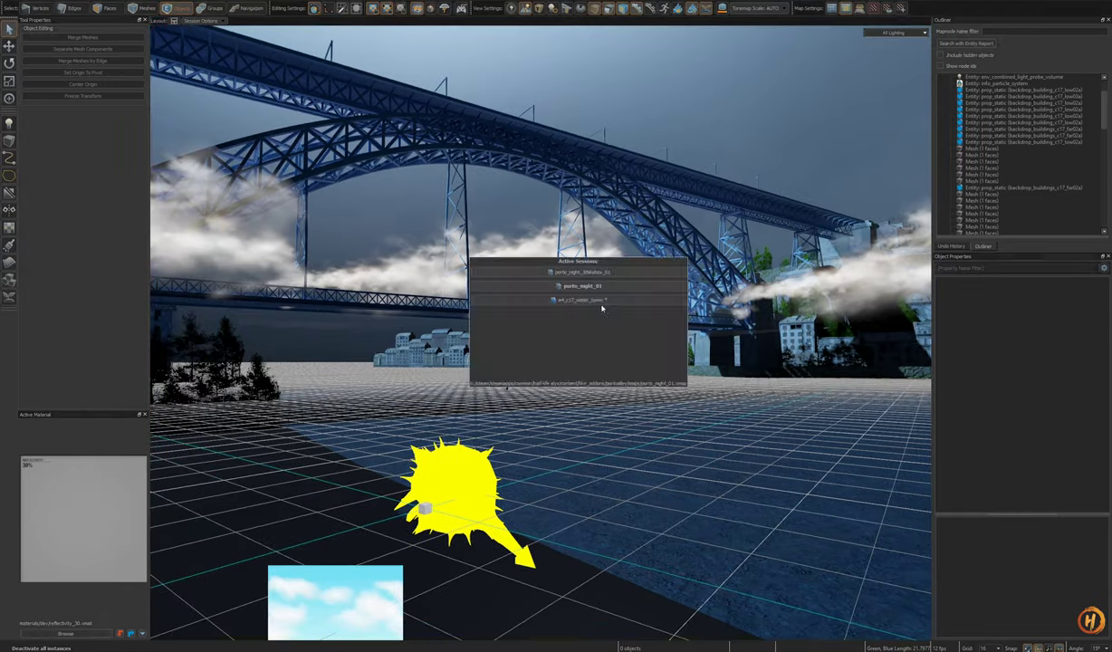
click(588, 201)
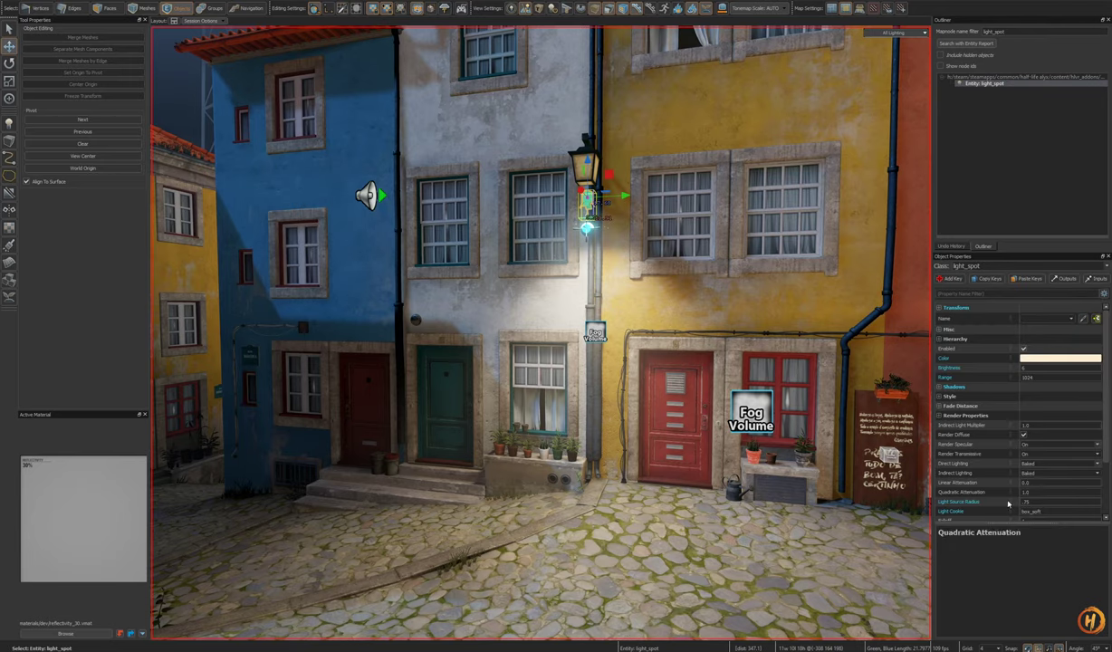
right_drag(588, 201, 635, 256)
key(ctrl+v)
Step: Move the pasted light_spot up and across to the yellow house's upper window beside the lantern
drag(775, 429, 793, 134)
right_drag(793, 134, 794, 134)
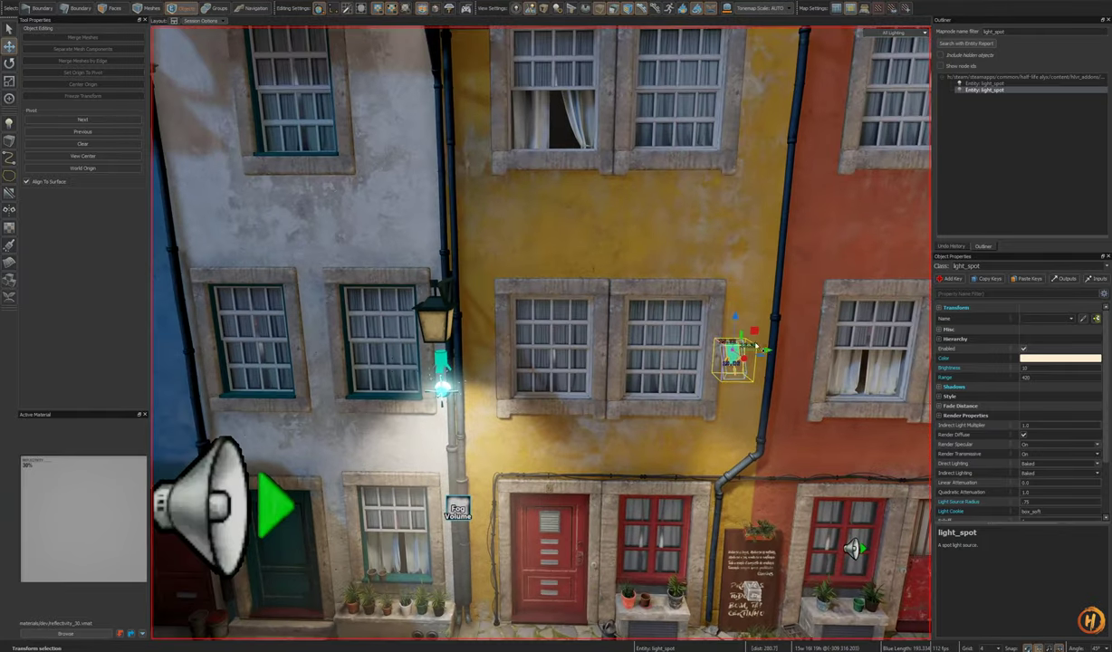
drag(732, 354, 573, 349)
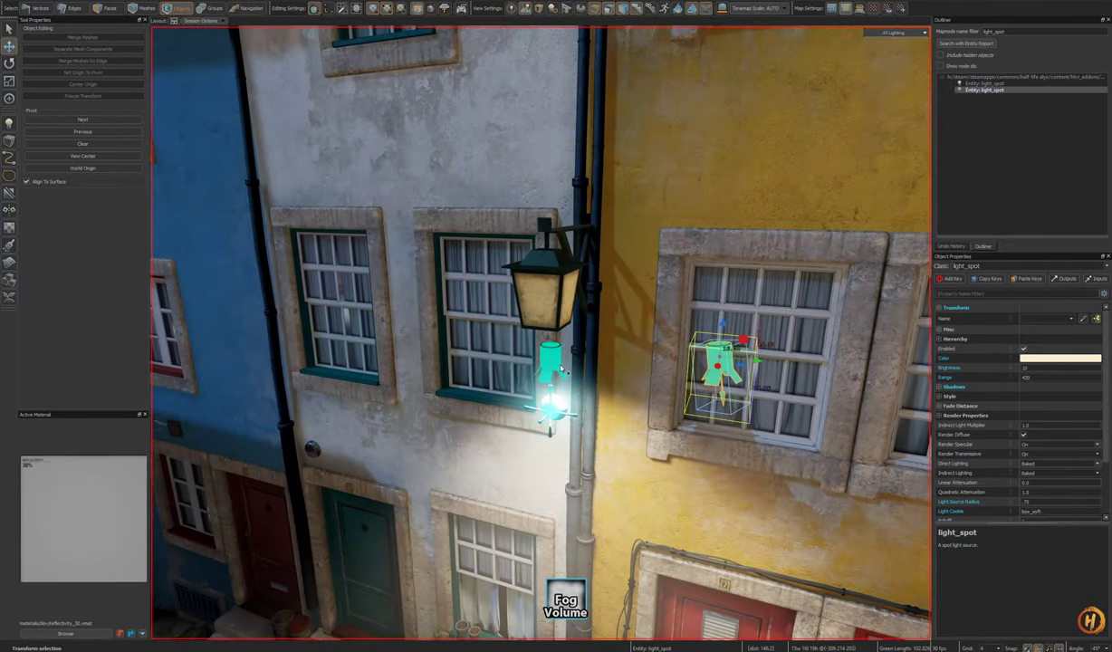
Step: Compare the brightness and range of the lantern's light_spot with those of the pasted street lamp light_spot
click(553, 360)
click(716, 356)
click(554, 362)
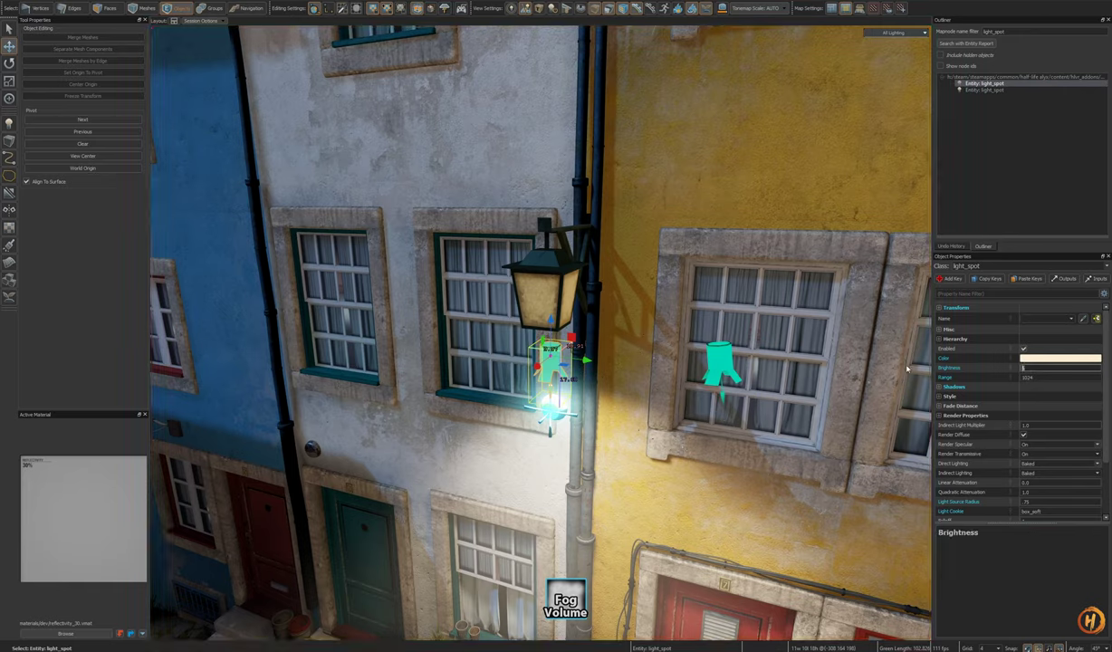
click(711, 369)
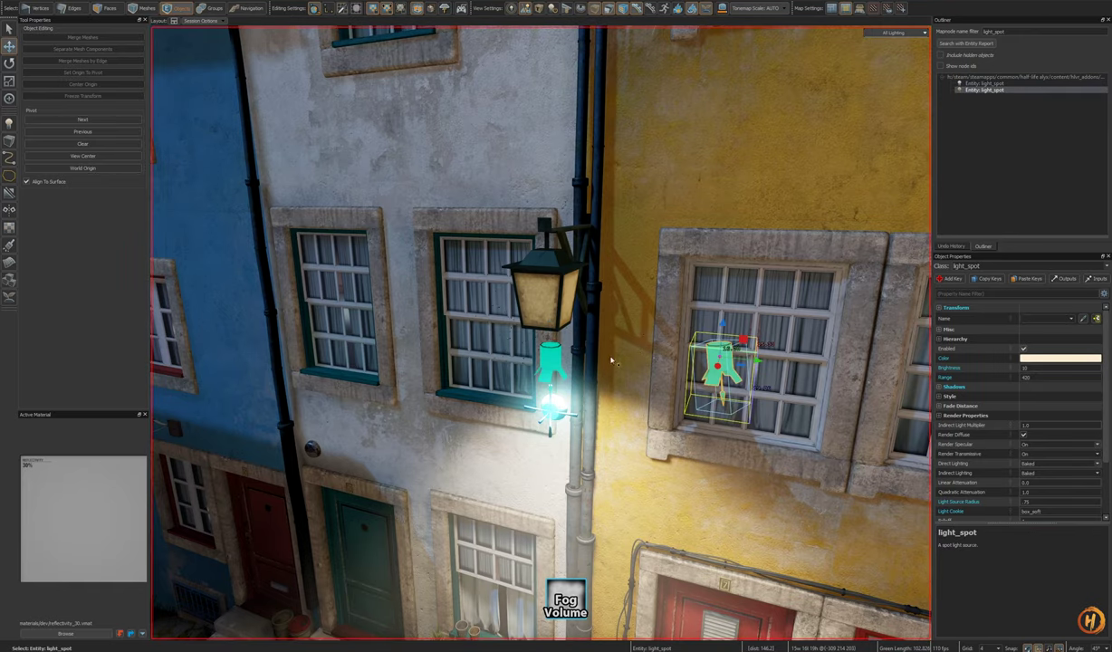
Step: Set the brightness of the lantern's light_spot to 10
click(556, 363)
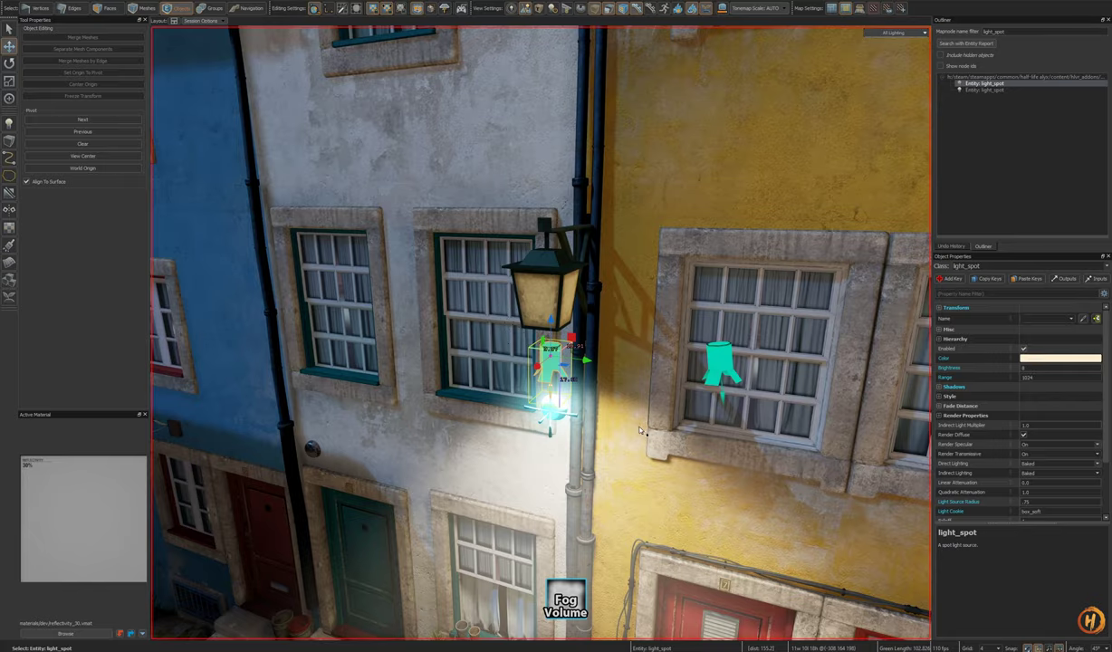
key(z)
key(s)
key(w)
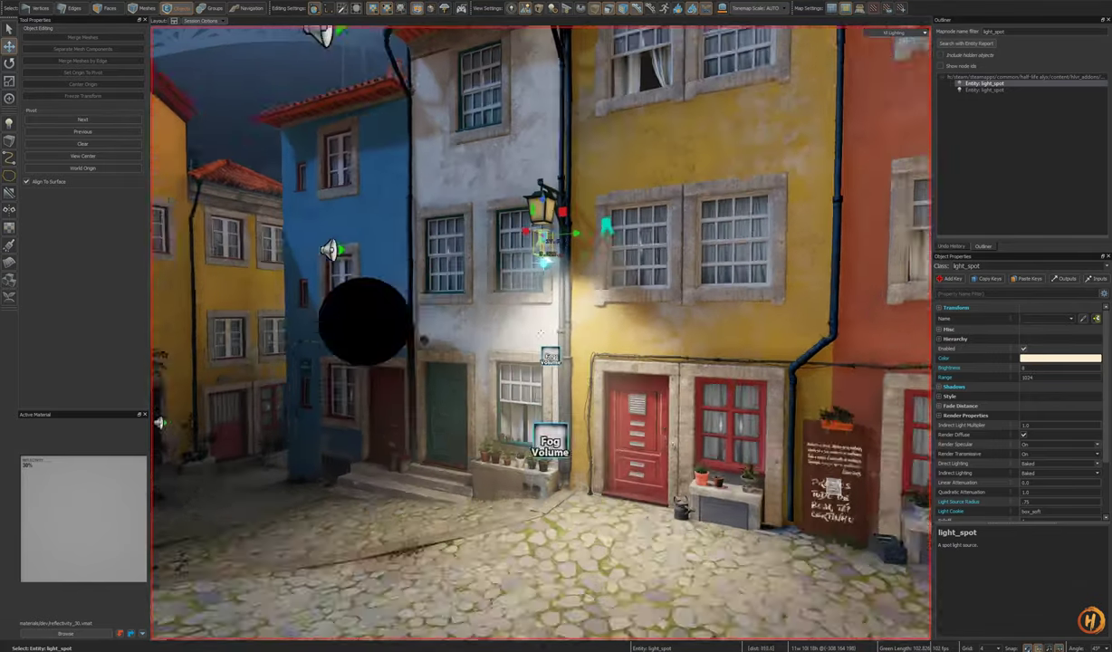
key(z)
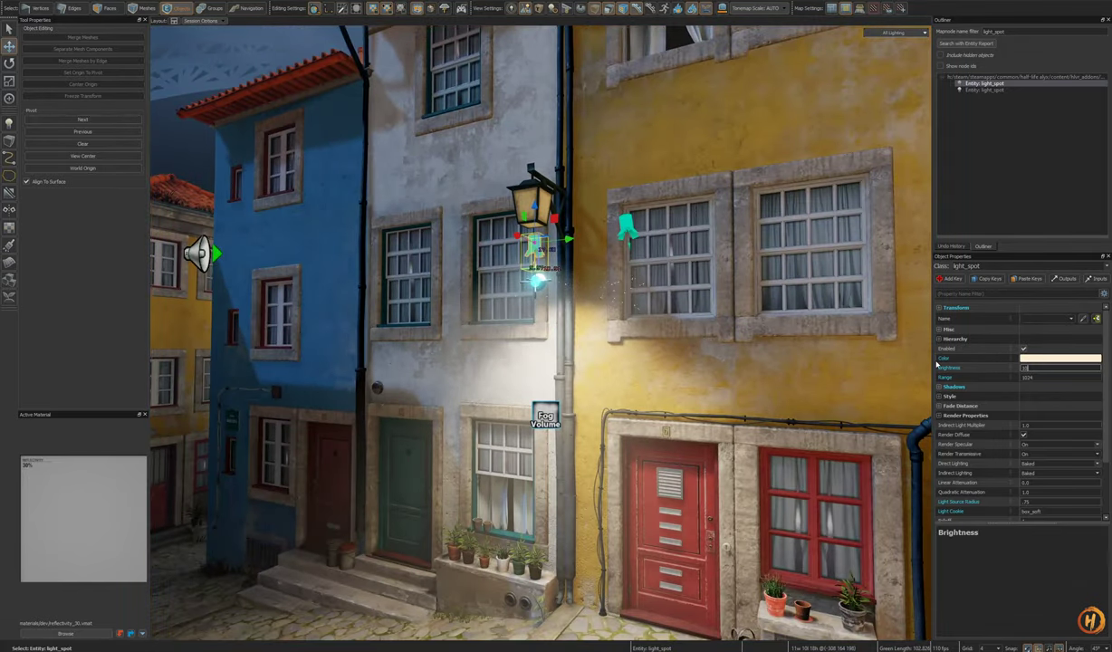
Step: Enlarge the property list and compare the full settings of the lantern's light_spot with those of the pasted light_spot
click(618, 227)
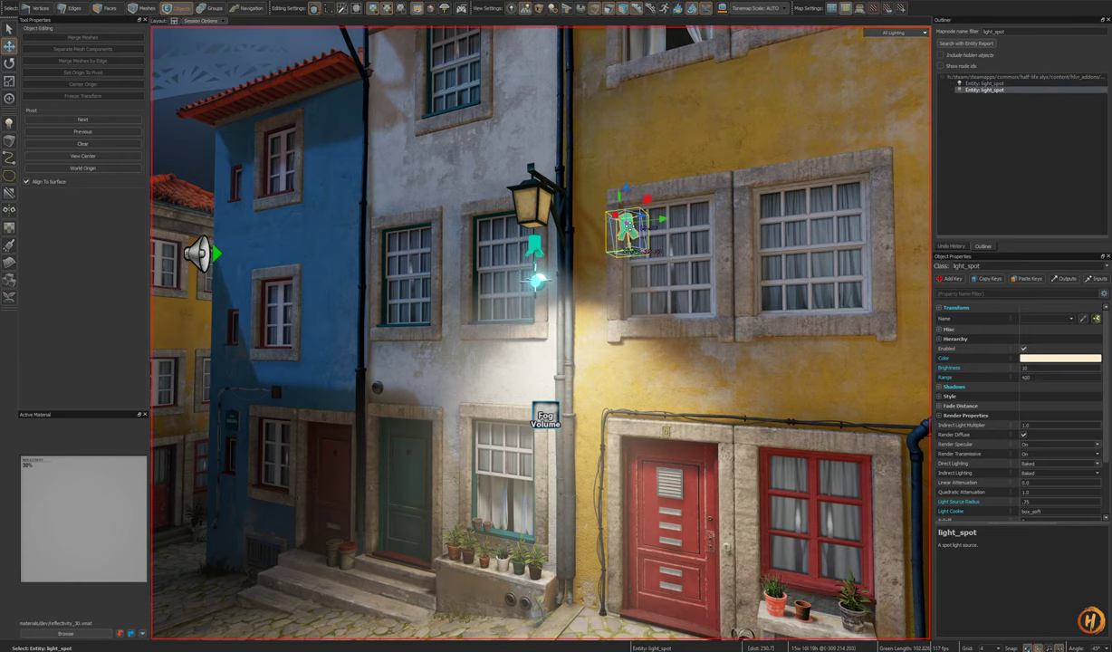
click(535, 245)
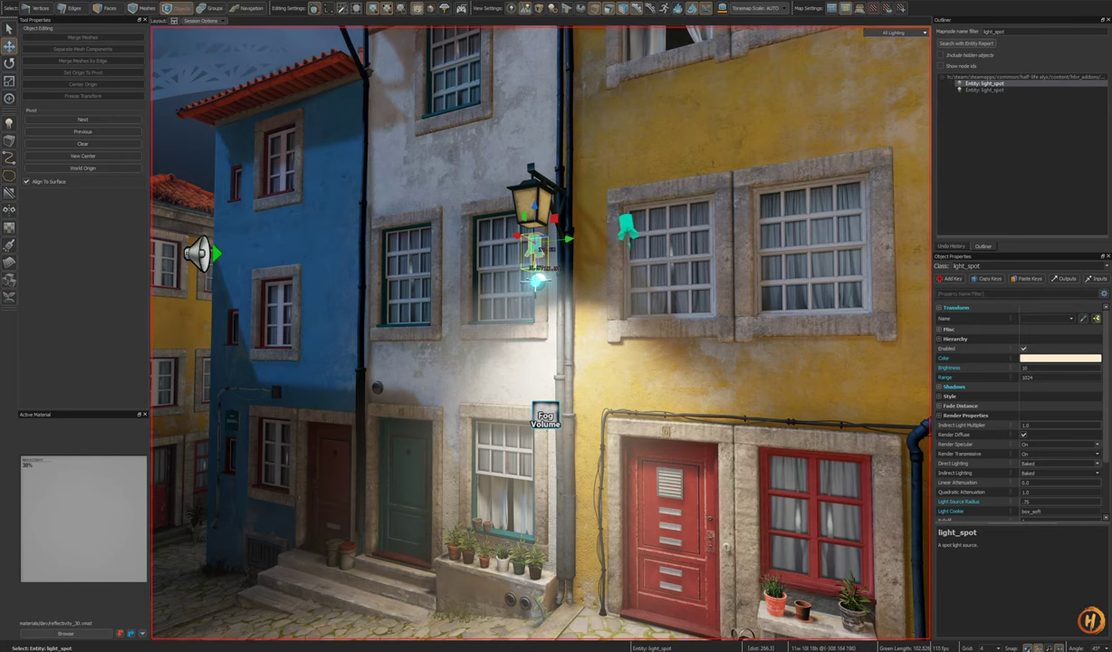
drag(1042, 524, 1042, 582)
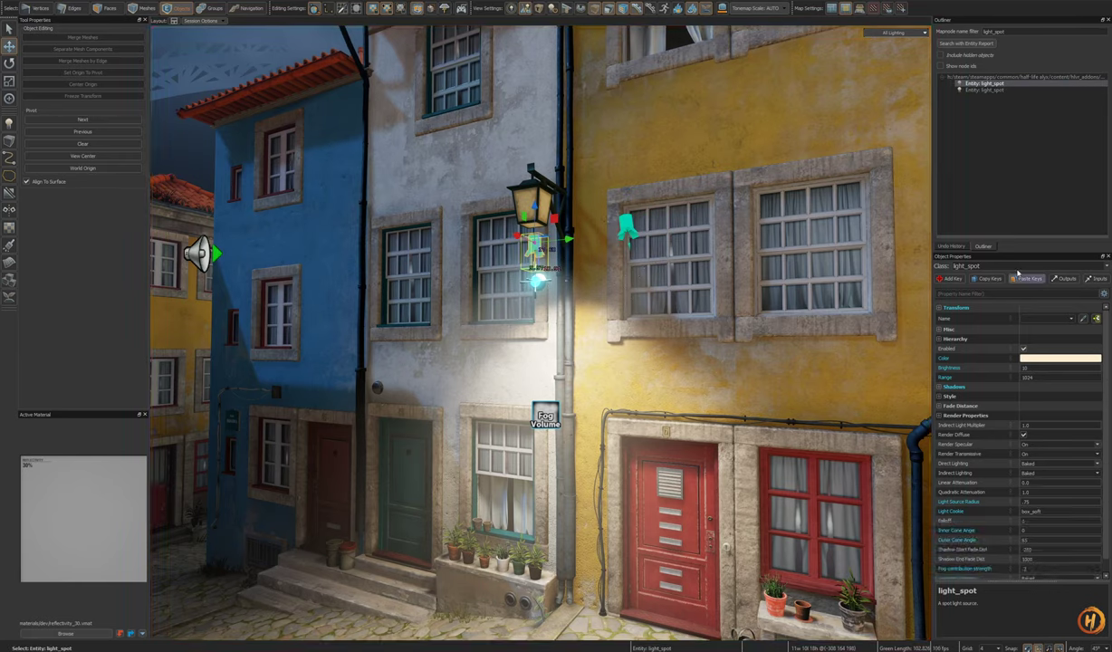
drag(1023, 250, 1021, 219)
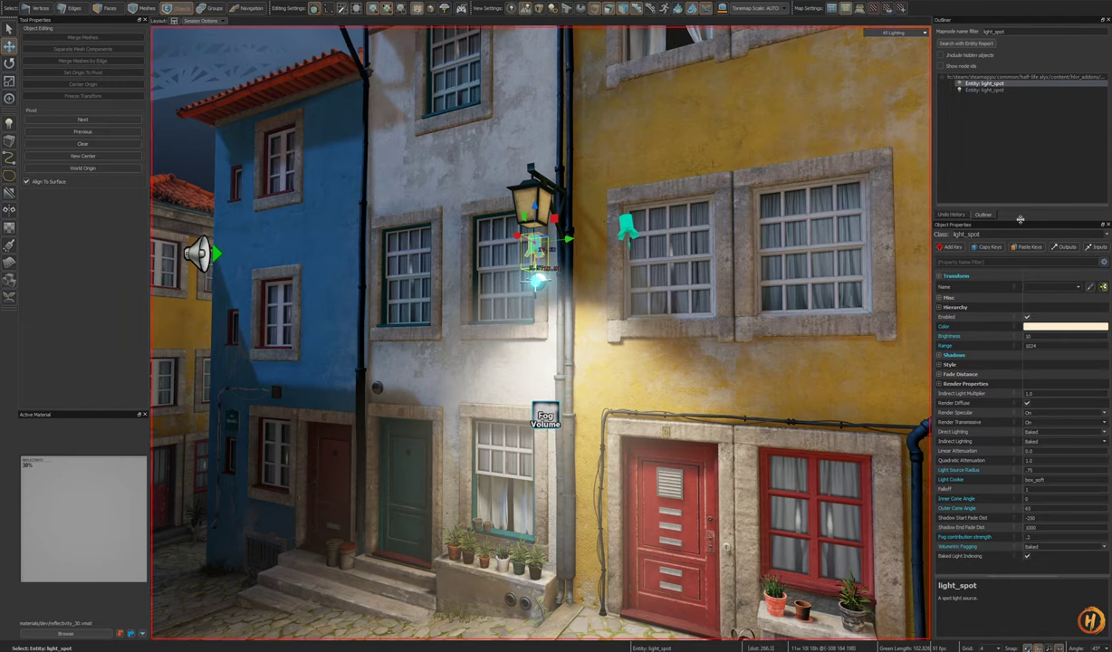
click(626, 230)
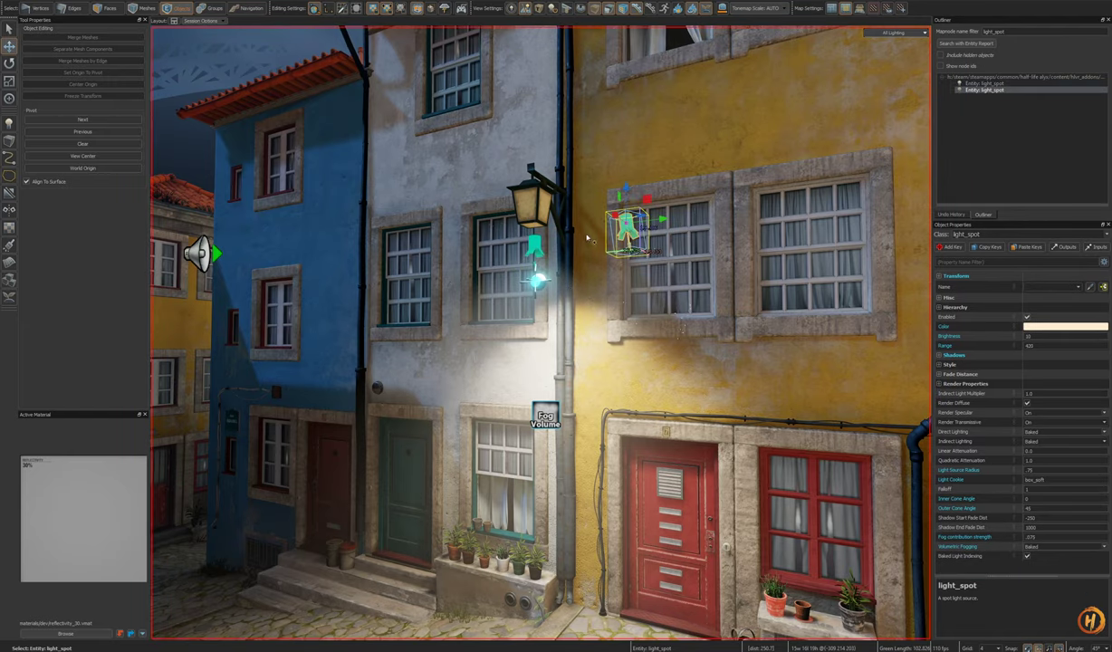
click(536, 247)
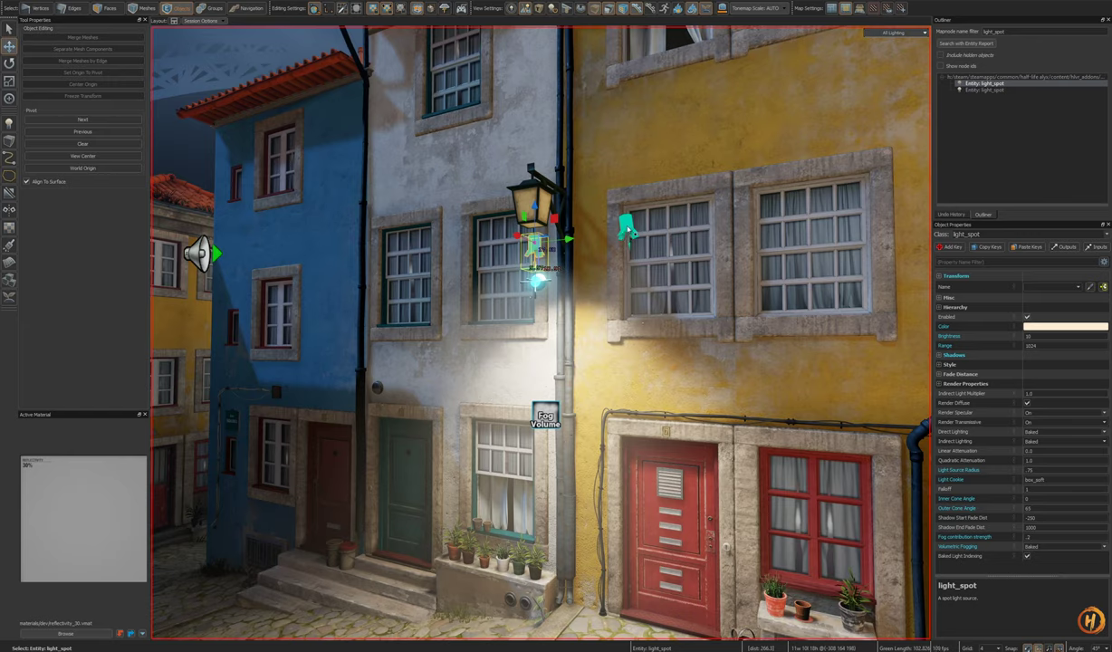
click(627, 231)
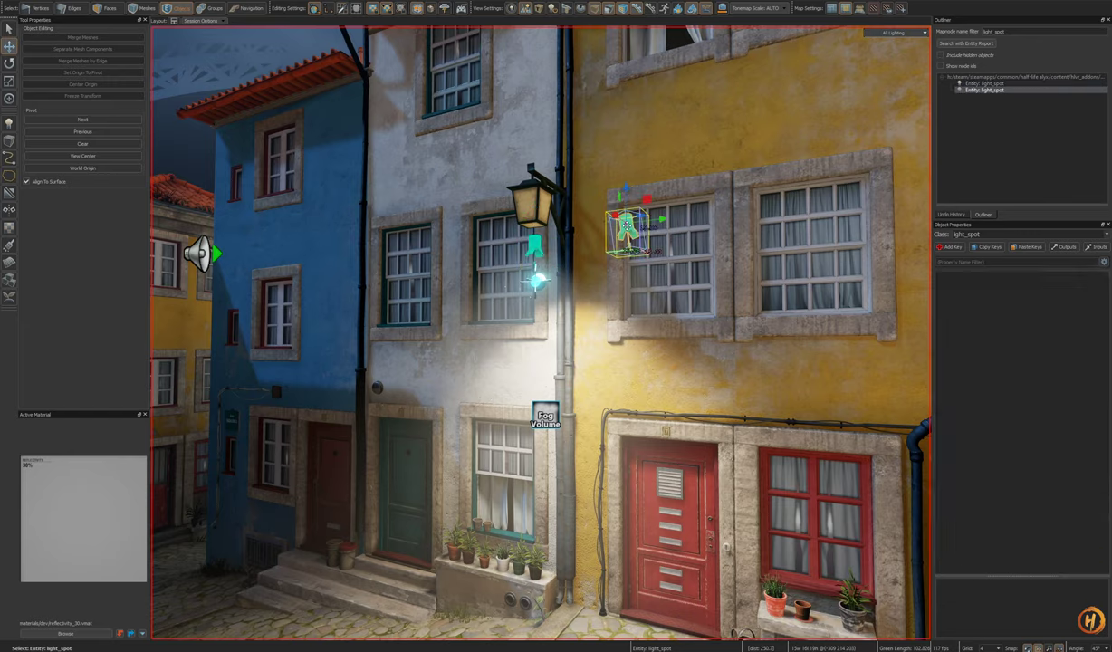
click(534, 245)
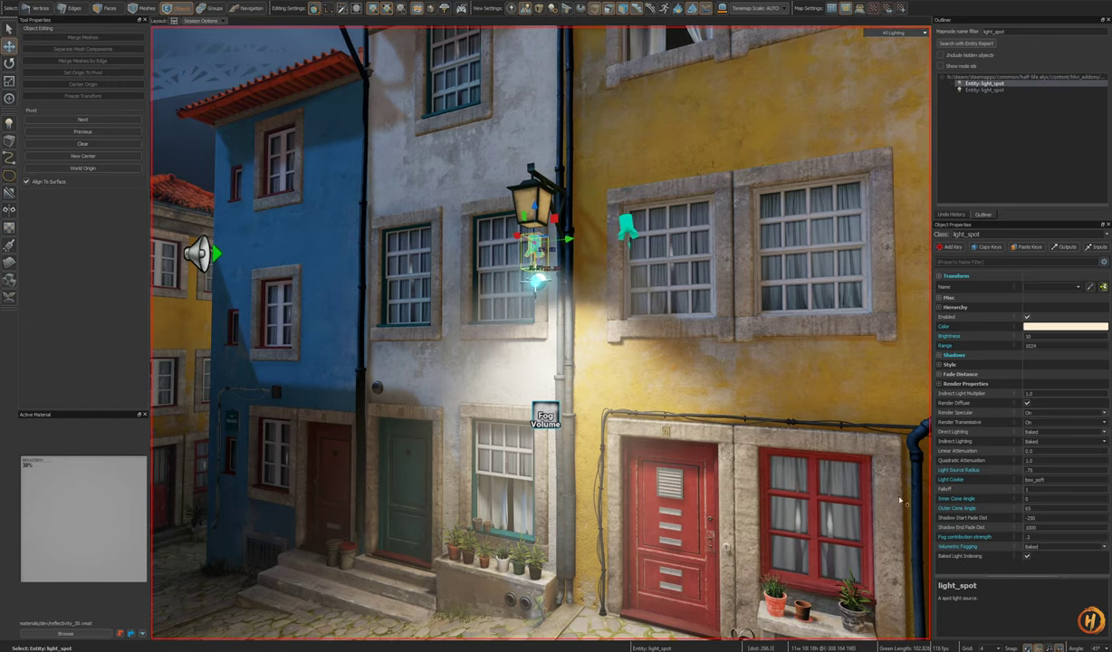
Step: Try a fog contribution strength of 1 on the lantern's light_spot and undo the change
click(986, 537)
text(1)
key(Return)
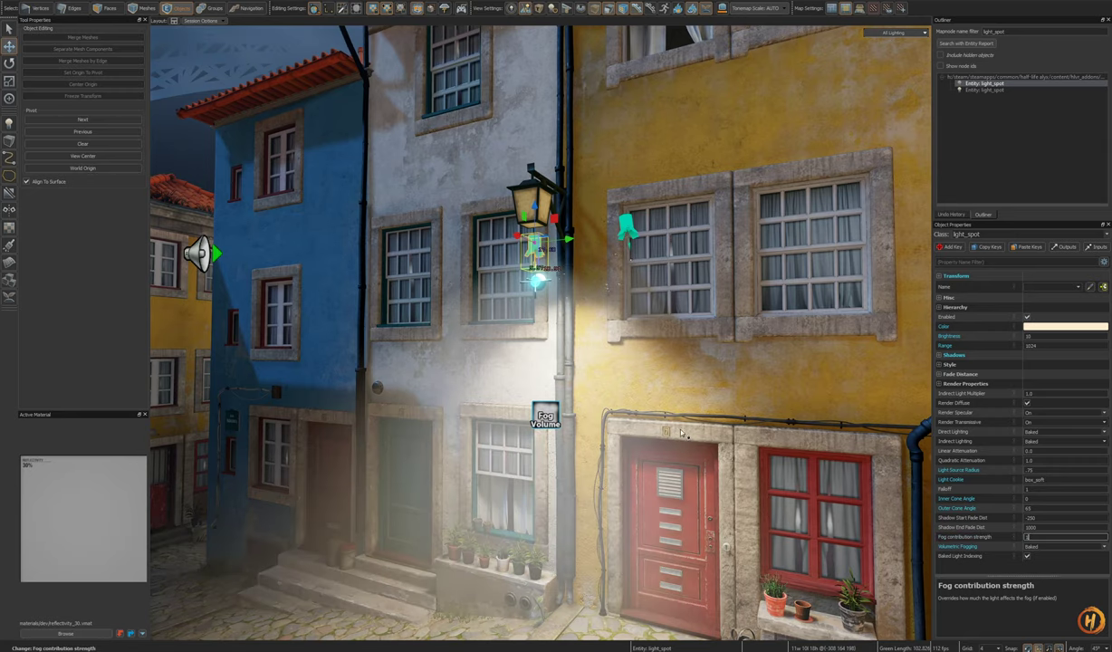
key(s)
right_drag(682, 433, 669, 478)
key(ctrl+z)
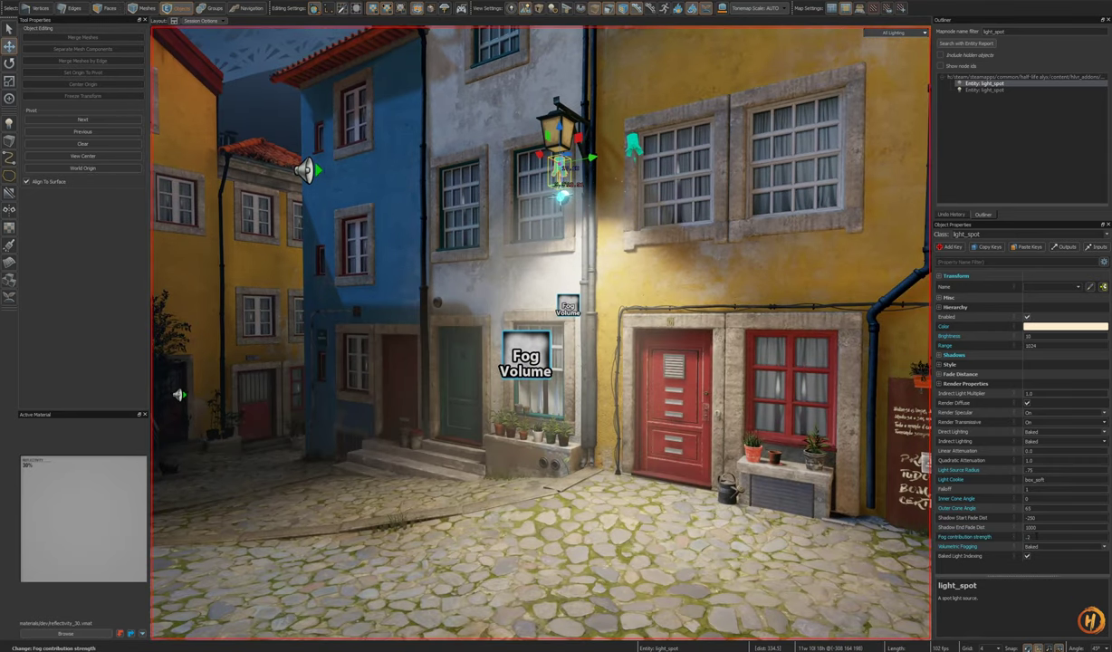
Step: Compare the fog contribution strength and cone angles of the lantern's light_spot with those of the pasted light_spot
click(1037, 536)
click(636, 147)
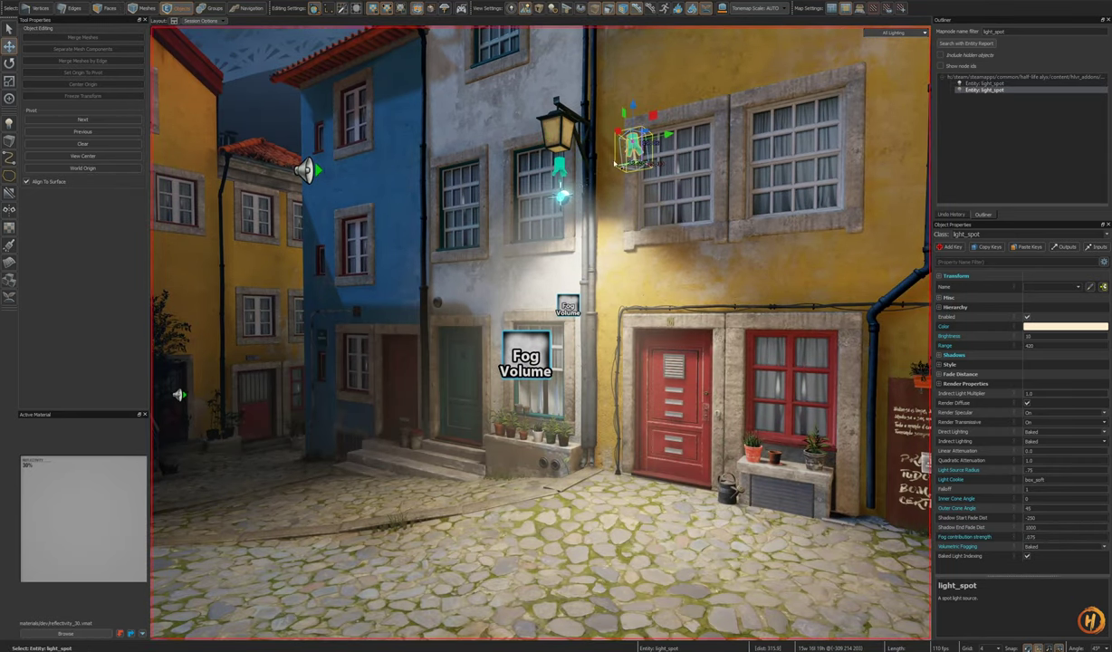
click(559, 170)
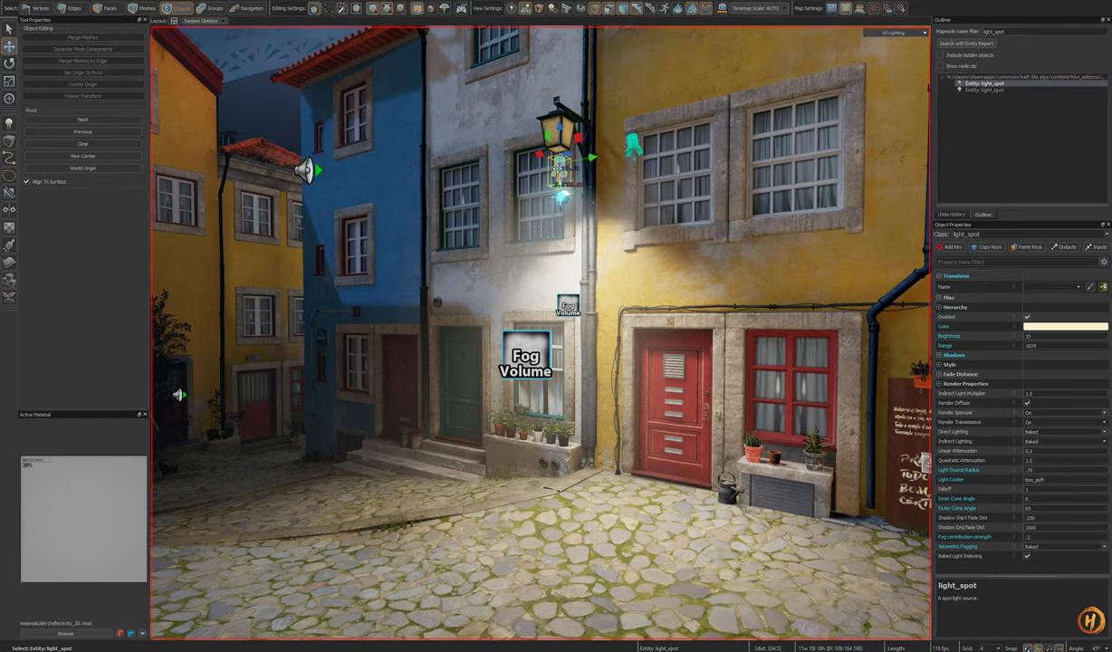
click(636, 147)
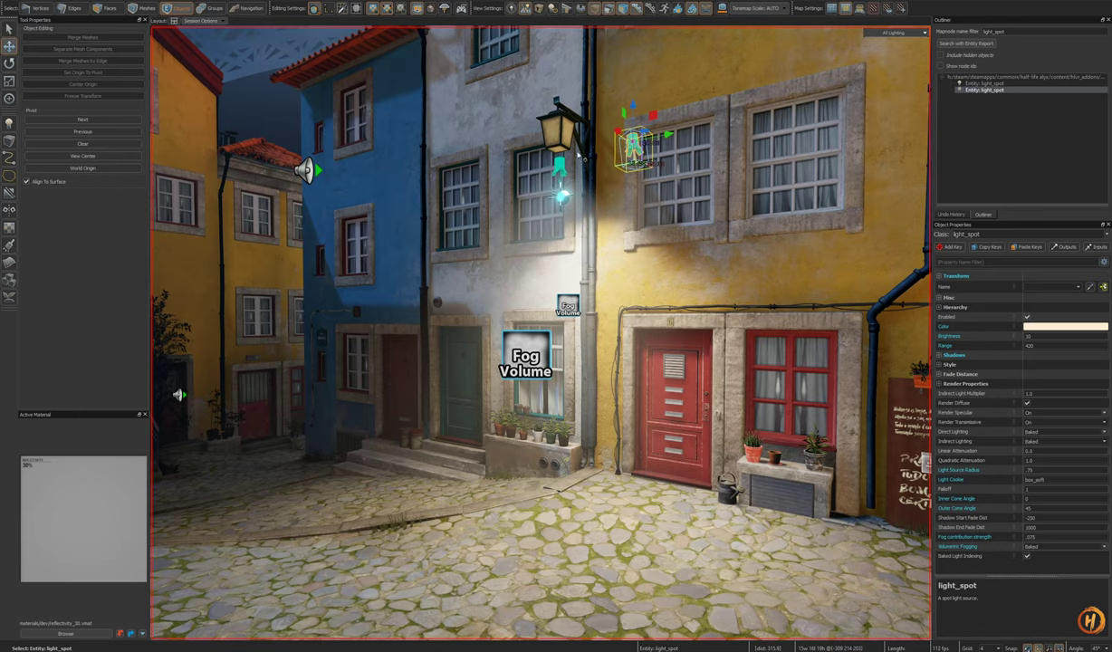
click(560, 171)
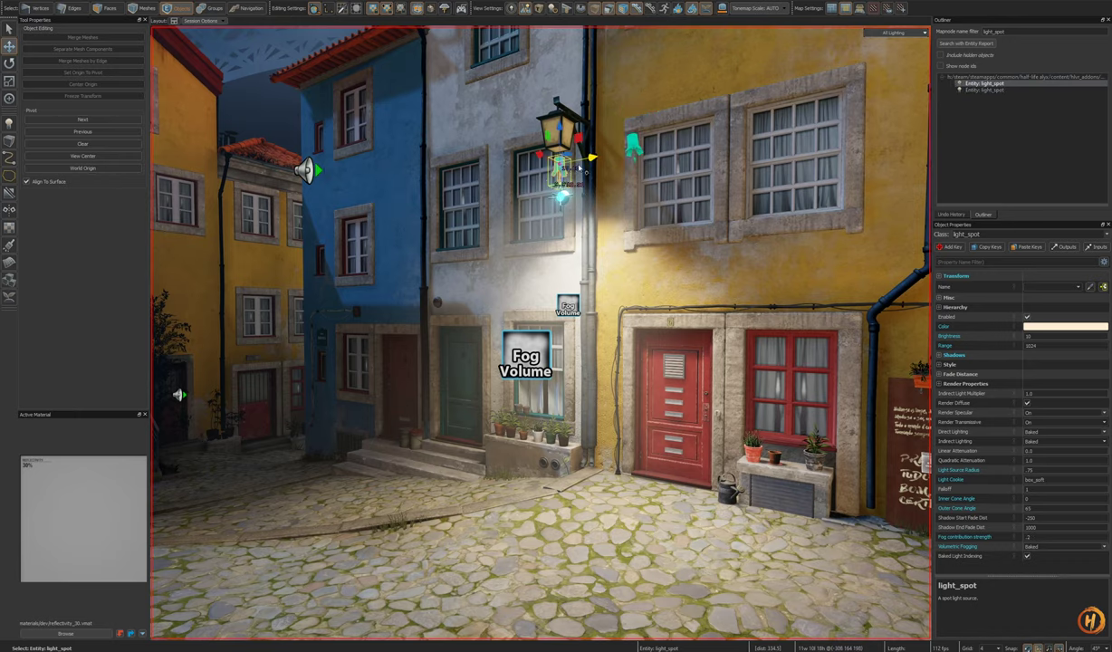
Step: Expand the shadow settings, compare them on both light_spots, and open the Cast Shadows choices for the lantern's light_spot
click(948, 357)
click(634, 150)
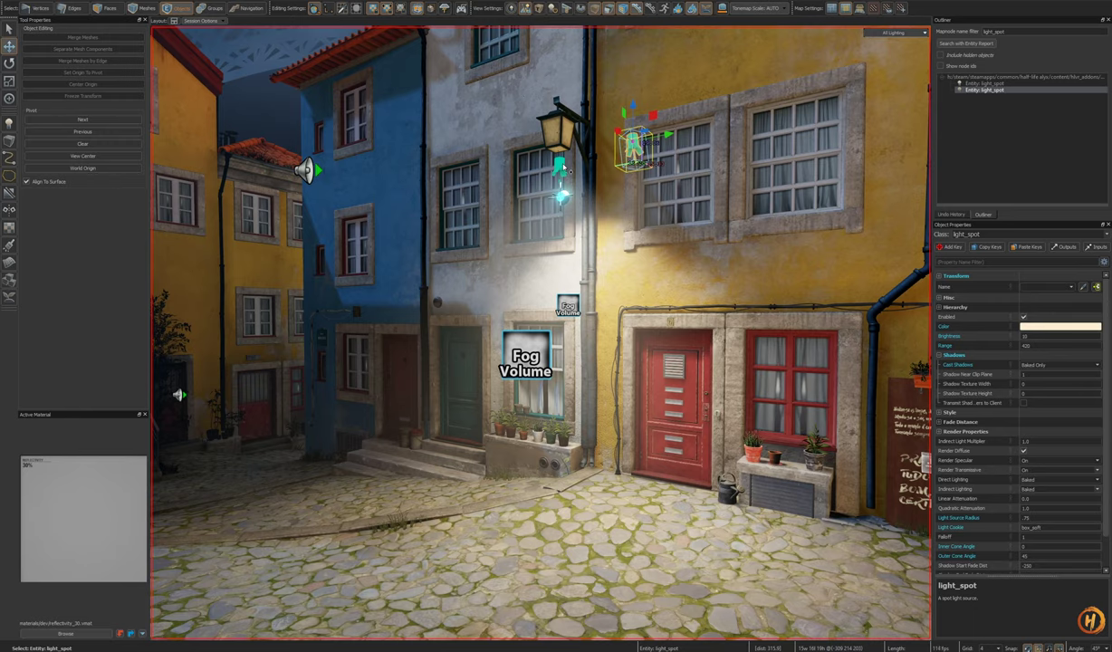
click(562, 169)
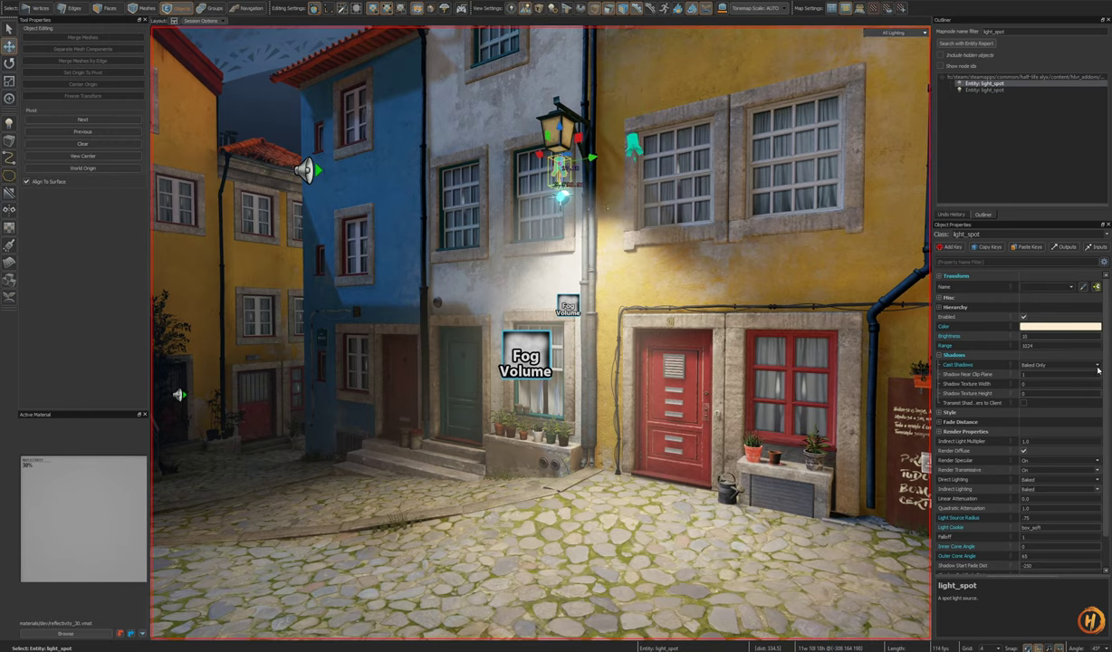
scroll(1099, 370, down, 2)
scroll(1099, 369, up, 2)
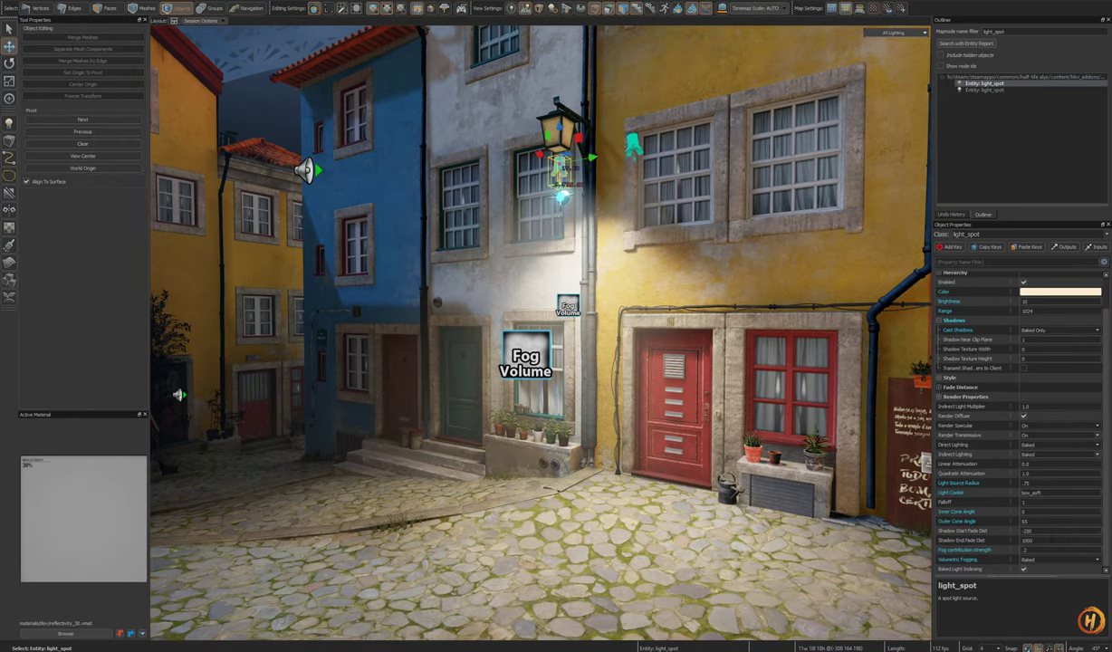
click(1099, 367)
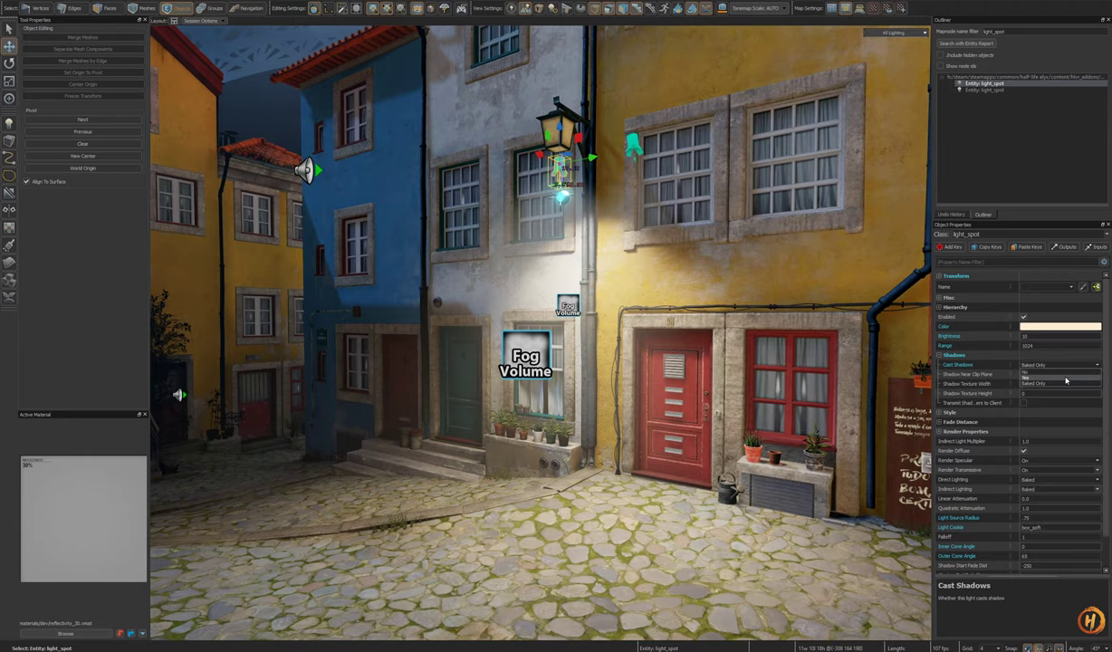
Step: Set Cast Shadows to Yes on the spot light under the street lamp
click(1065, 378)
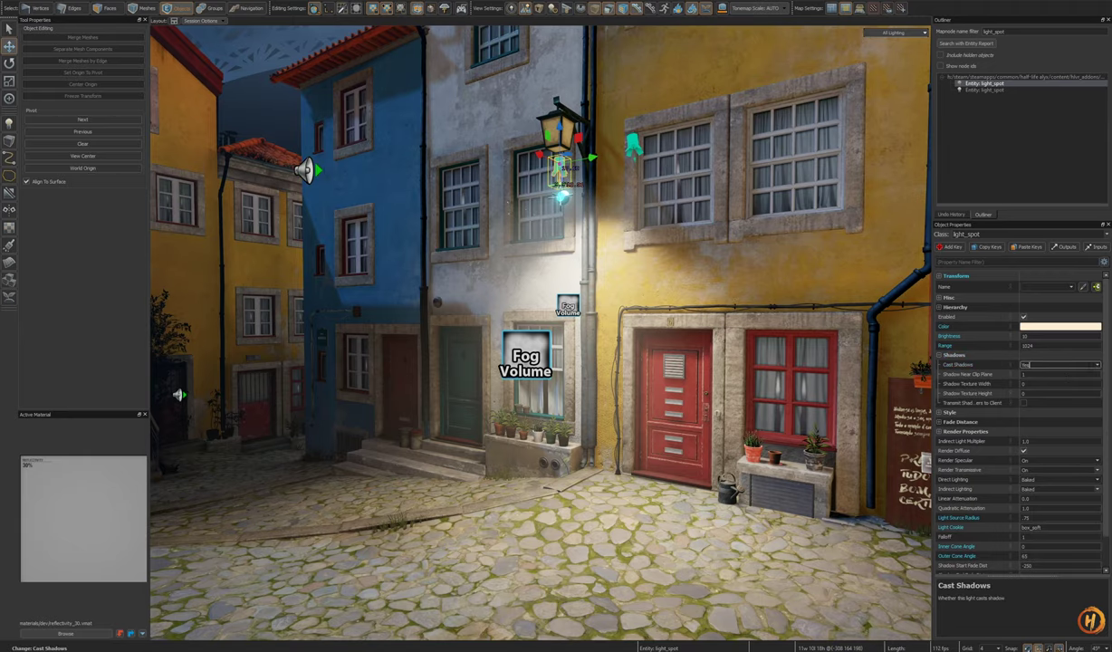
right_drag(569, 218, 569, 218)
key(w)
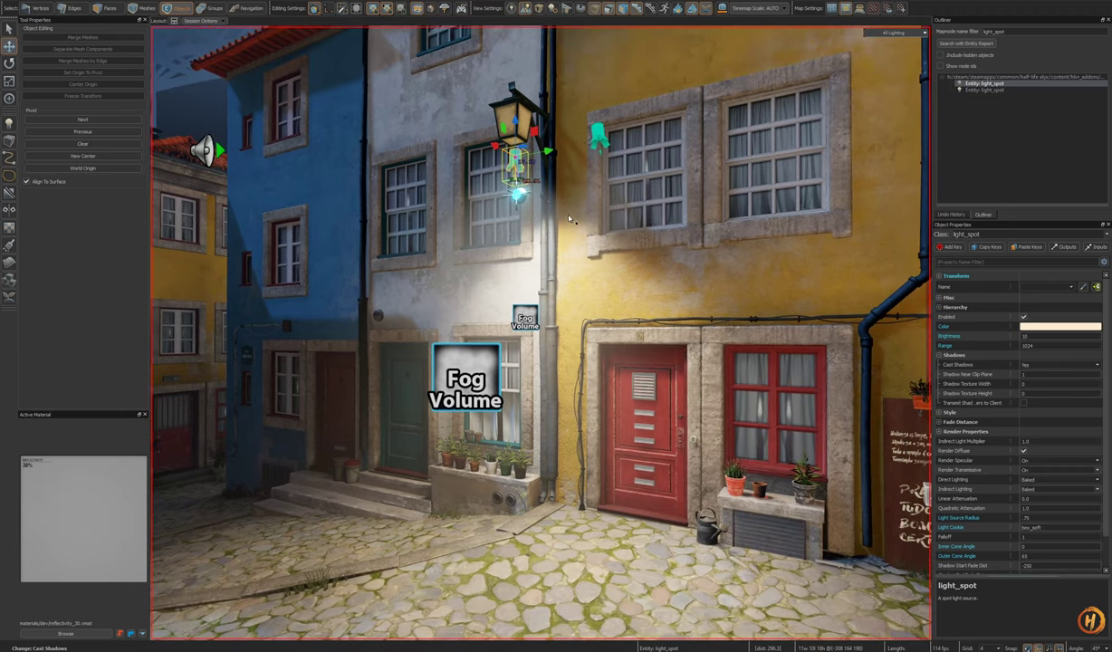
Step: Delete the other spot light beside the yellow house's window and keep the street lamp's spot light selected
click(600, 143)
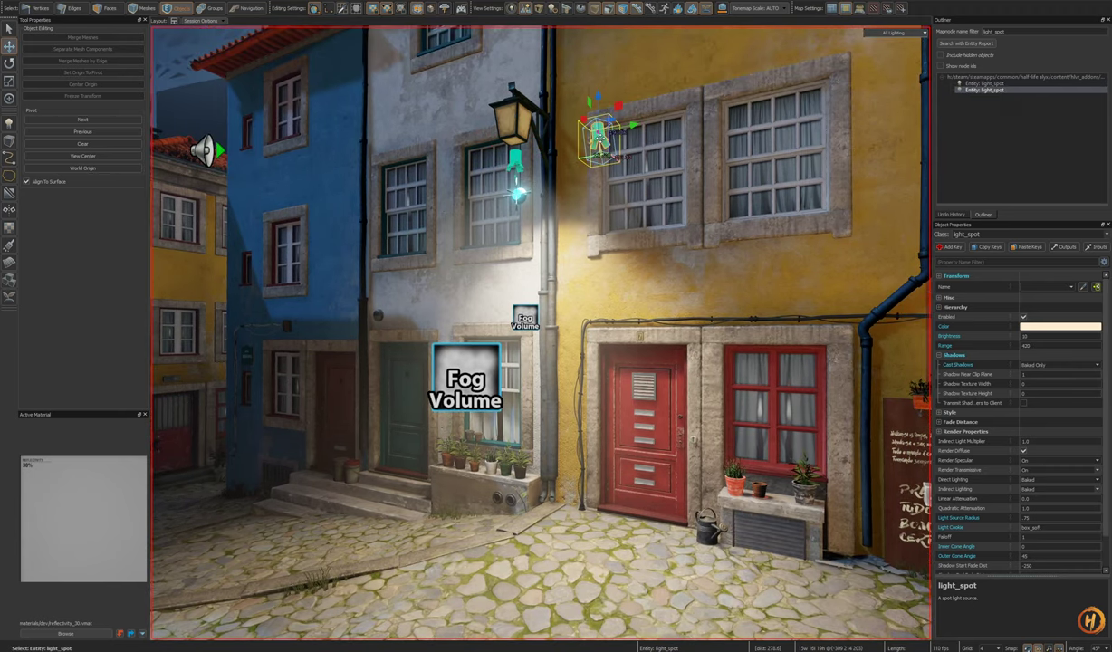
click(518, 162)
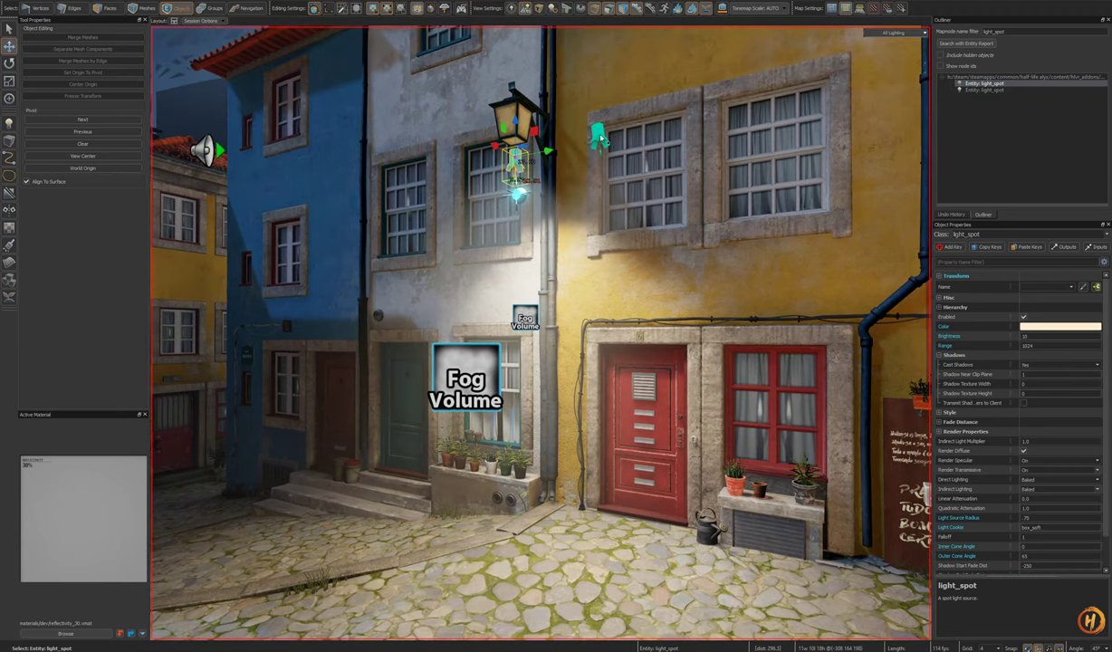
key(Delete)
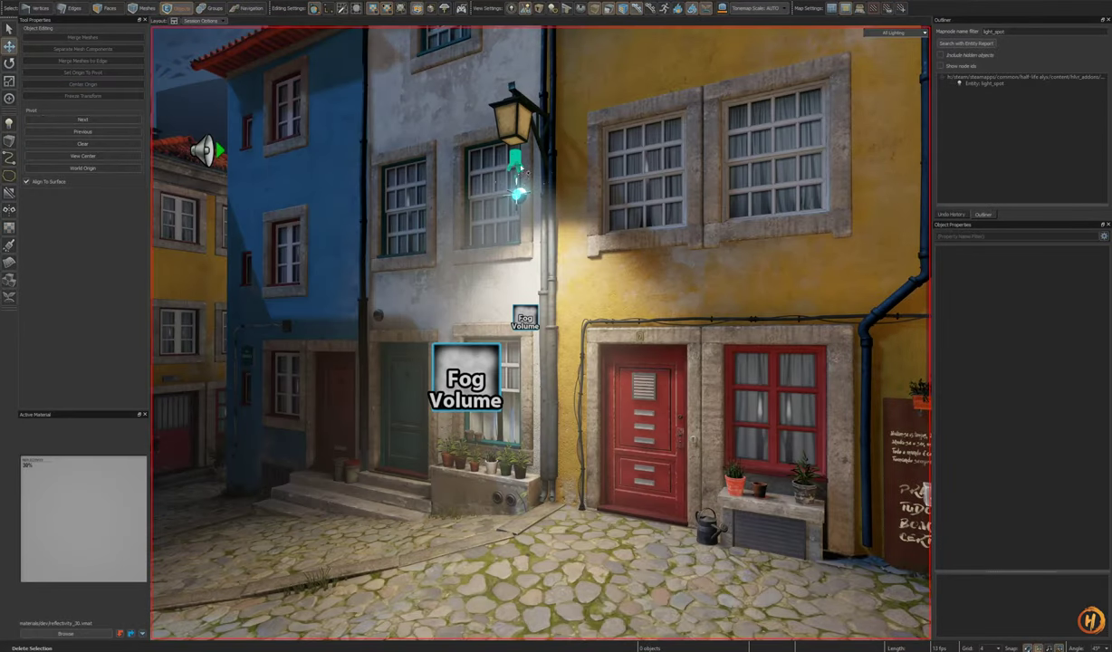
key(ctrl+z)
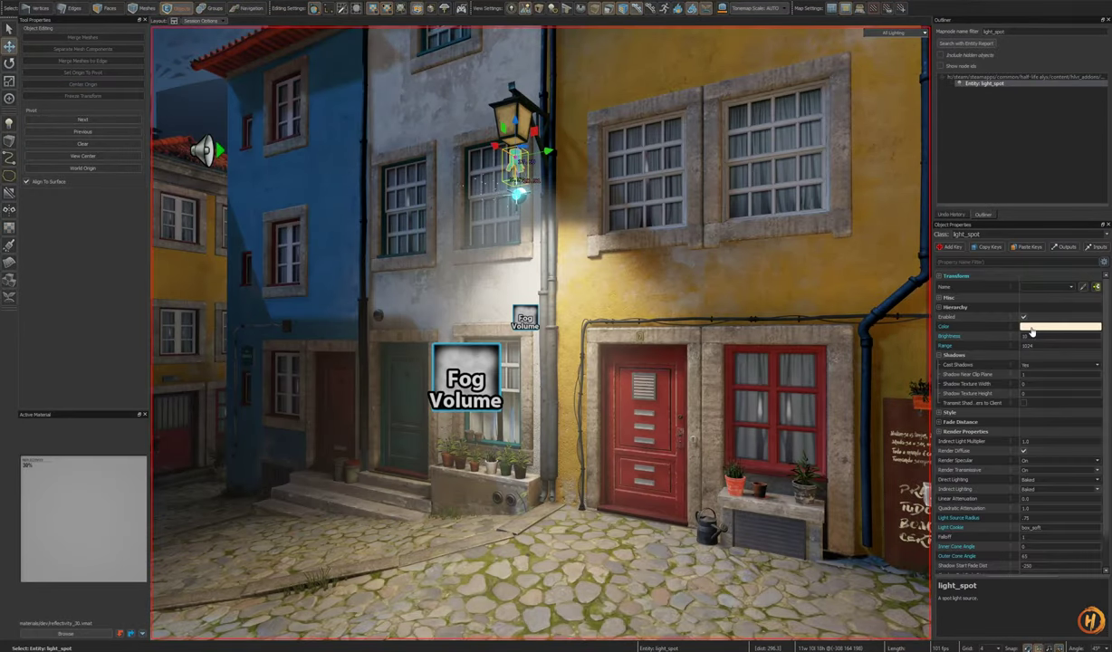
Step: Change the street lamp spot light's color to a saturated orange
click(1031, 330)
click(545, 220)
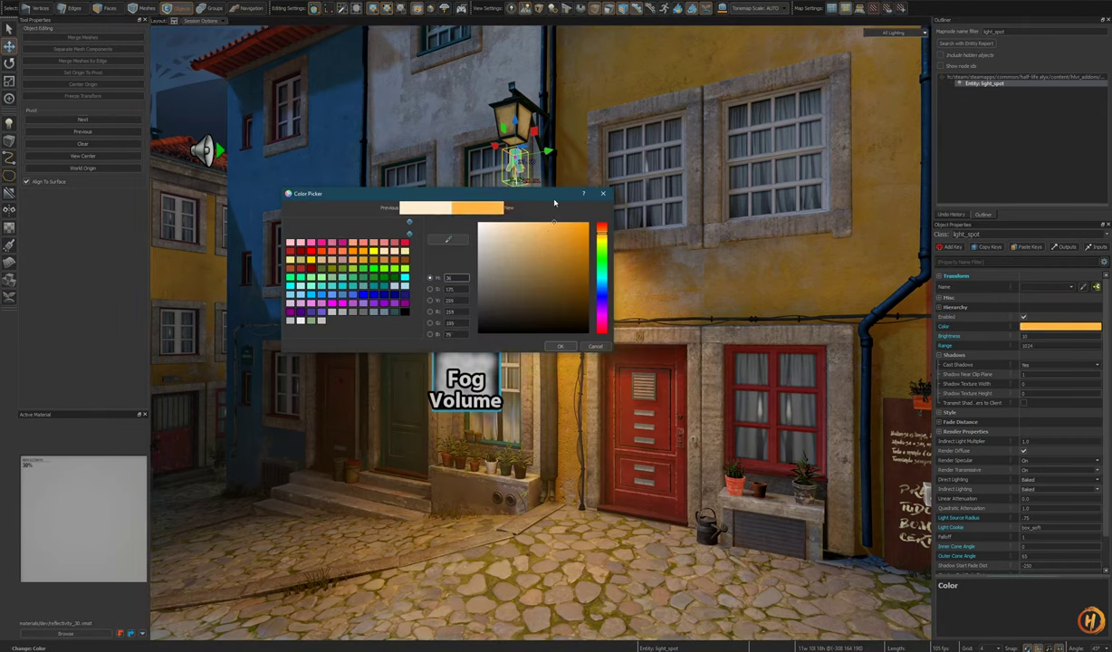
drag(545, 232, 585, 208)
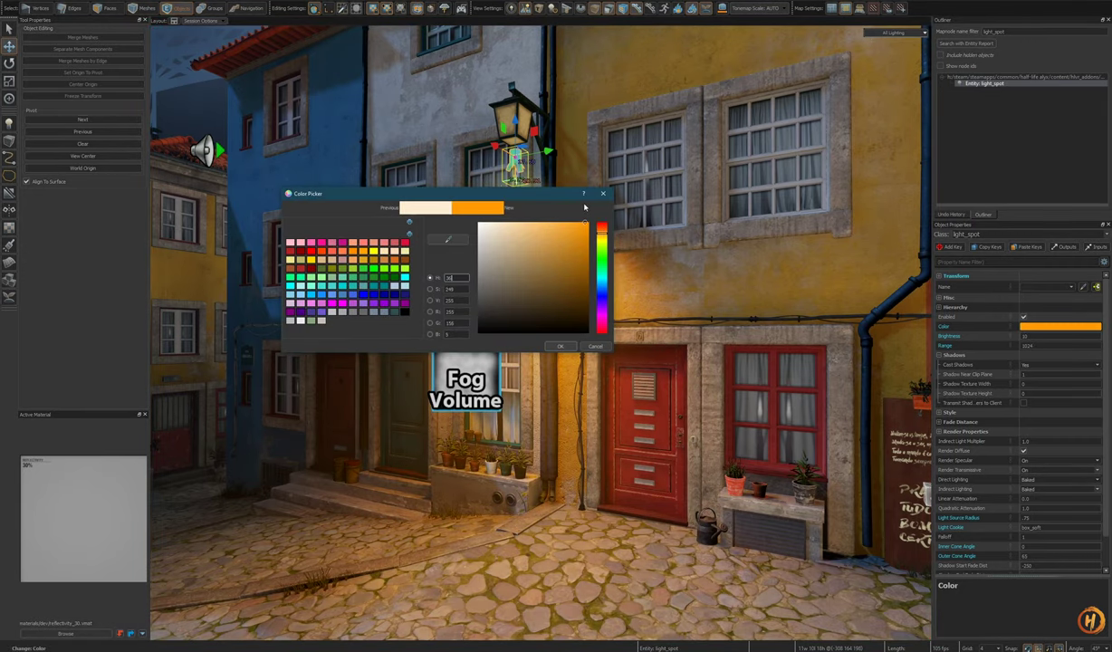
click(564, 347)
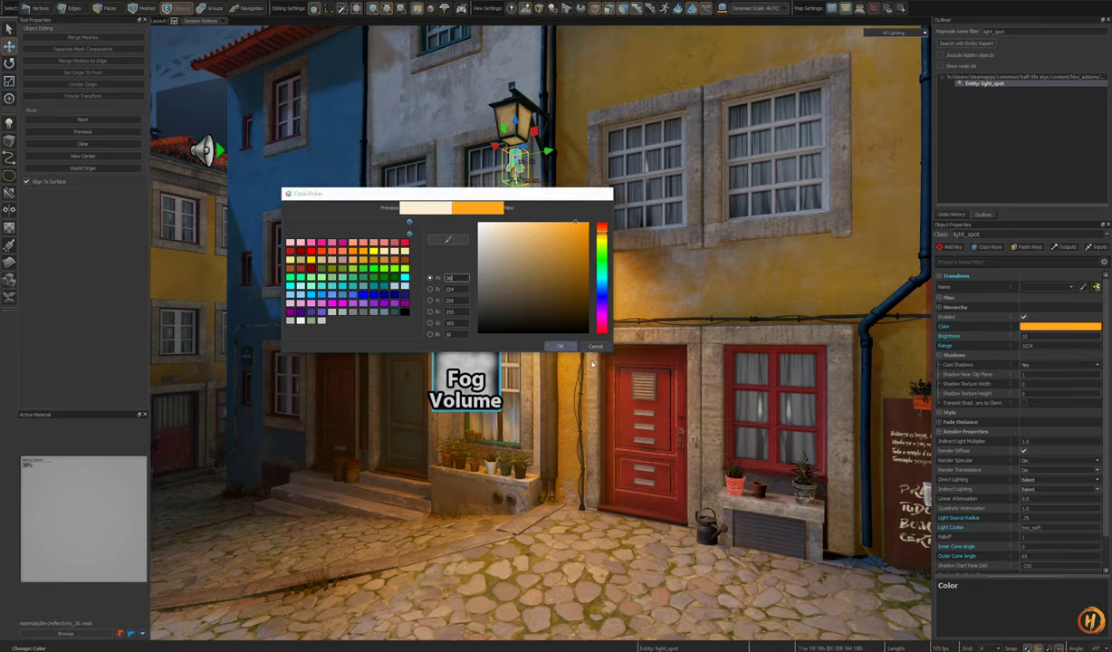
Step: Clear the selection, hide the entity helpers and examine the orange lamplight on the facades and cobblestones from several distances
key(s)
key(w)
key(w)
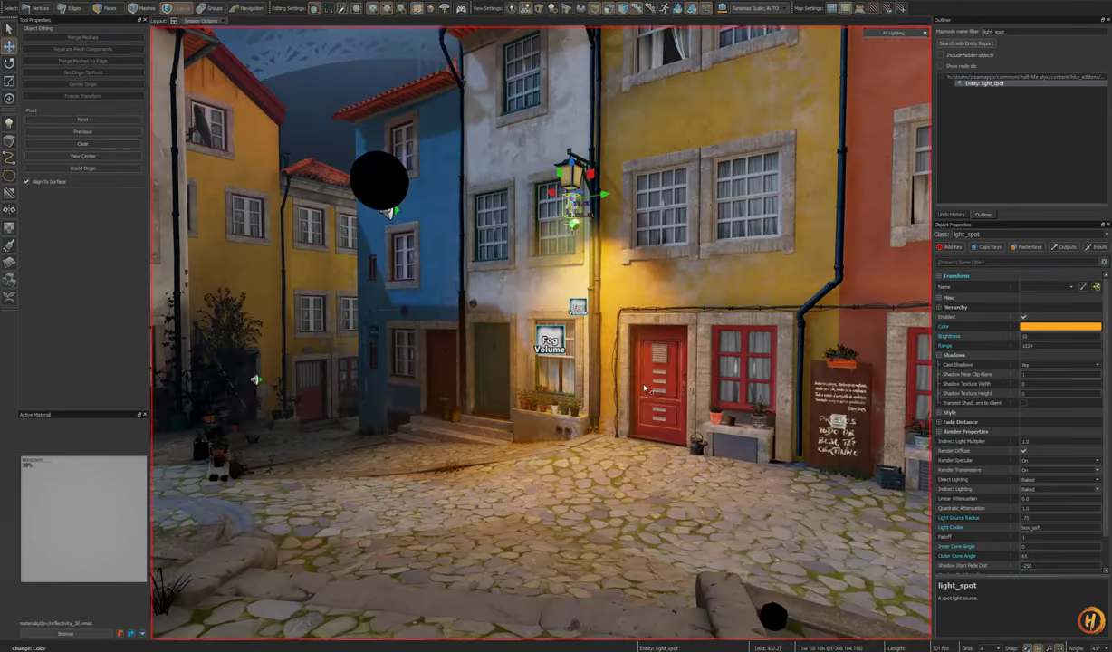
key(alt+Tab)
key(alt+Tab)
key(w)
key(w)
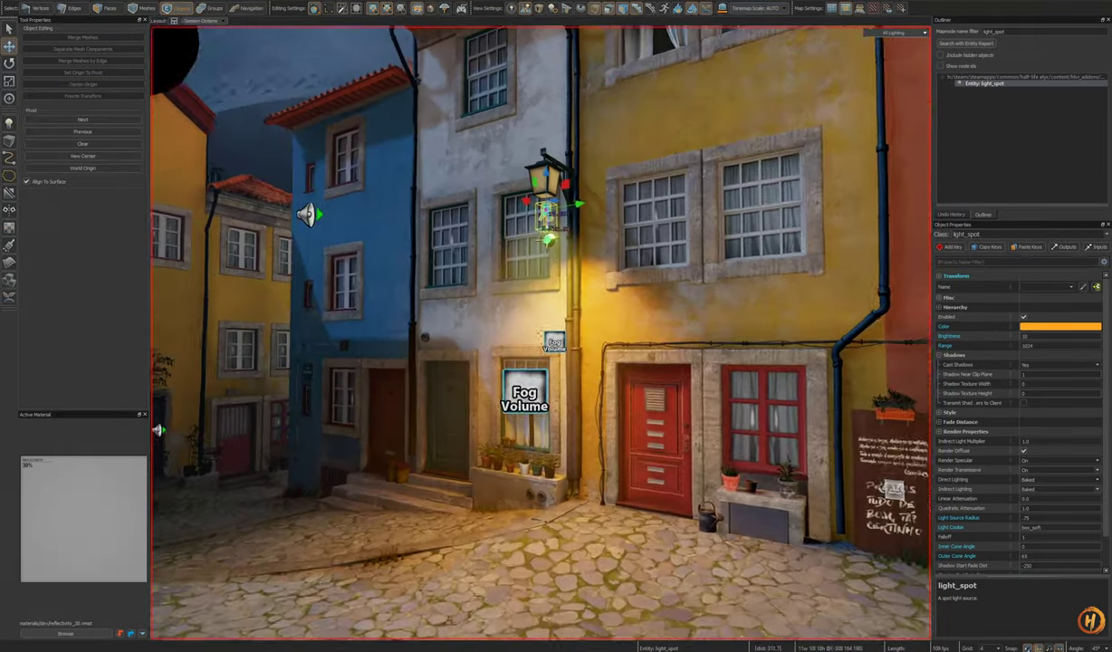
key(Escape)
key(o)
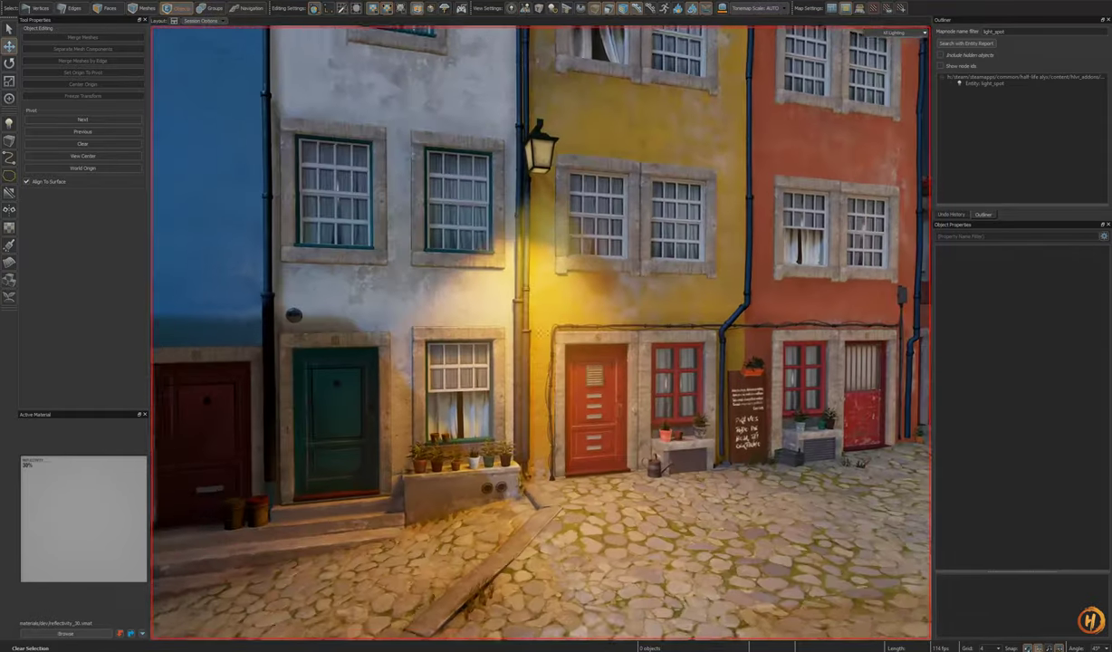
key(s)
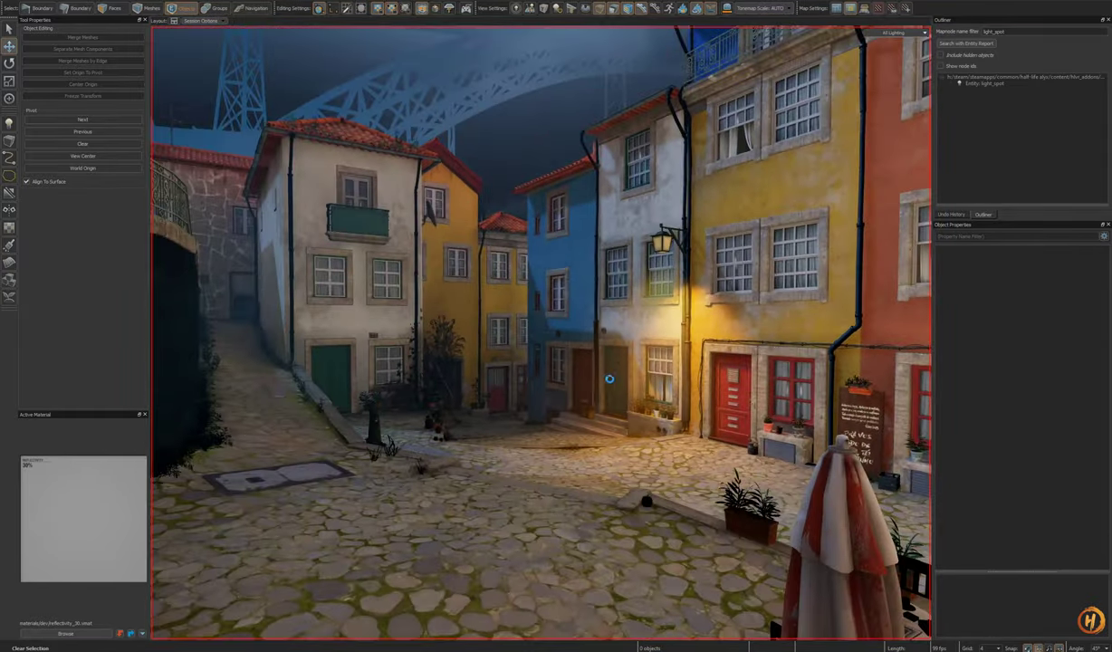
Step: Save the night map
key(ctrl+s)
key(w)
key(alt+Tab)
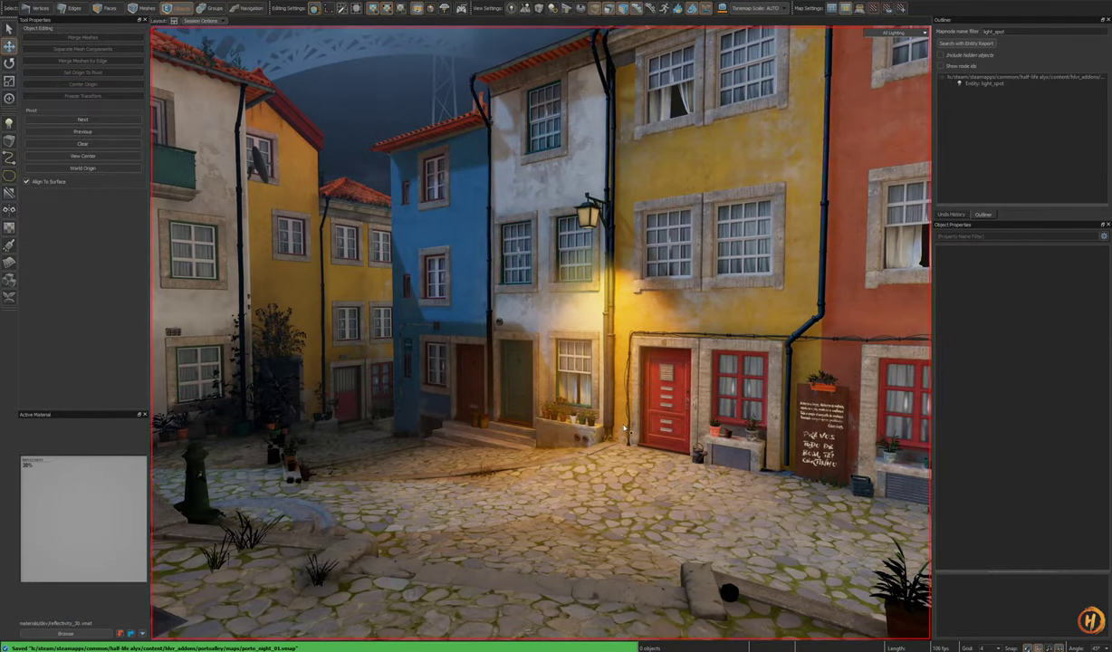
Step: Show the entity helpers again and look at the properties of the env_sky and env_gradient_fog entities
right_drag(624, 429, 536, 366)
key(o)
click(257, 496)
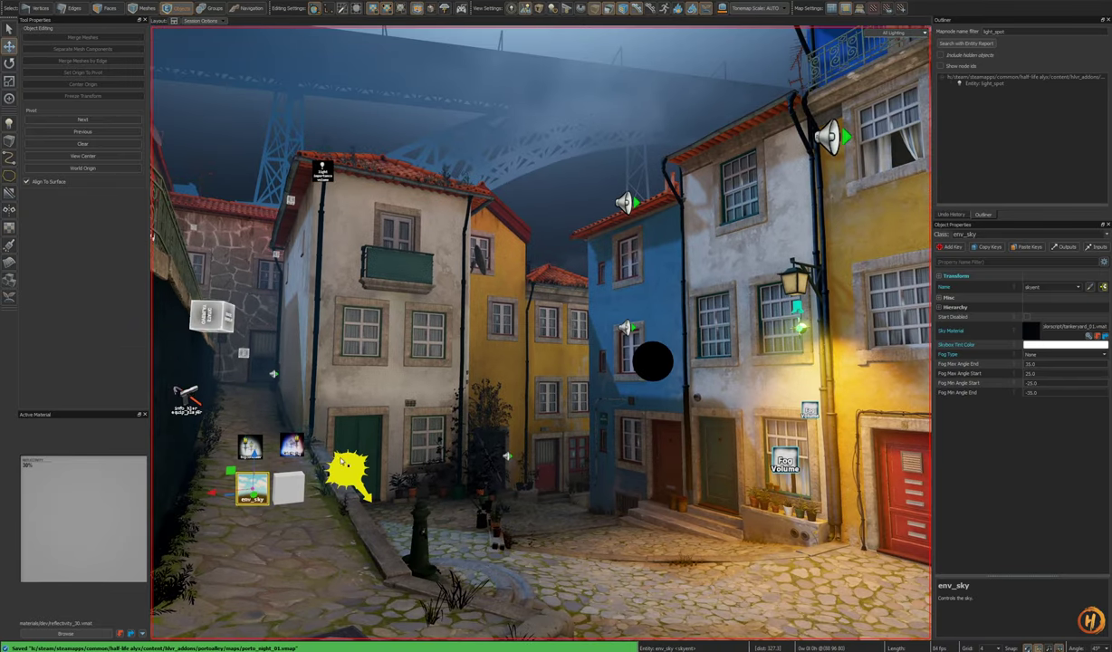
right_drag(257, 495, 275, 537)
click(283, 421)
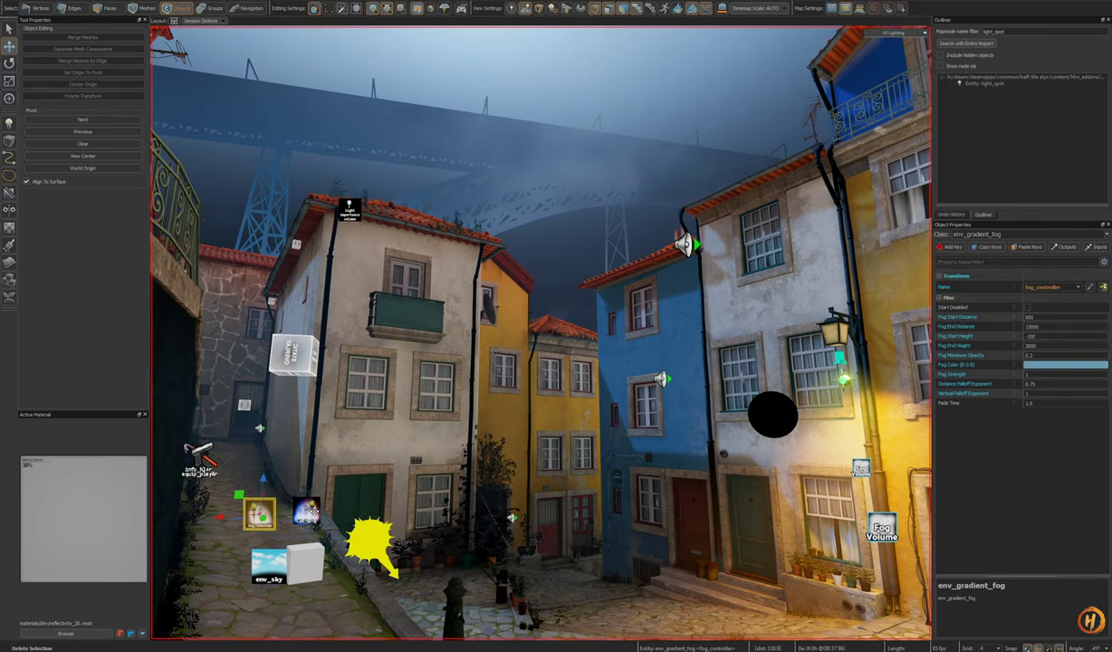
Step: Delete the env_cubemap_fog entity to compare the scene without it, and undo the deletion
key(Delete)
right_drag(489, 444, 494, 419)
key(ctrl+z)
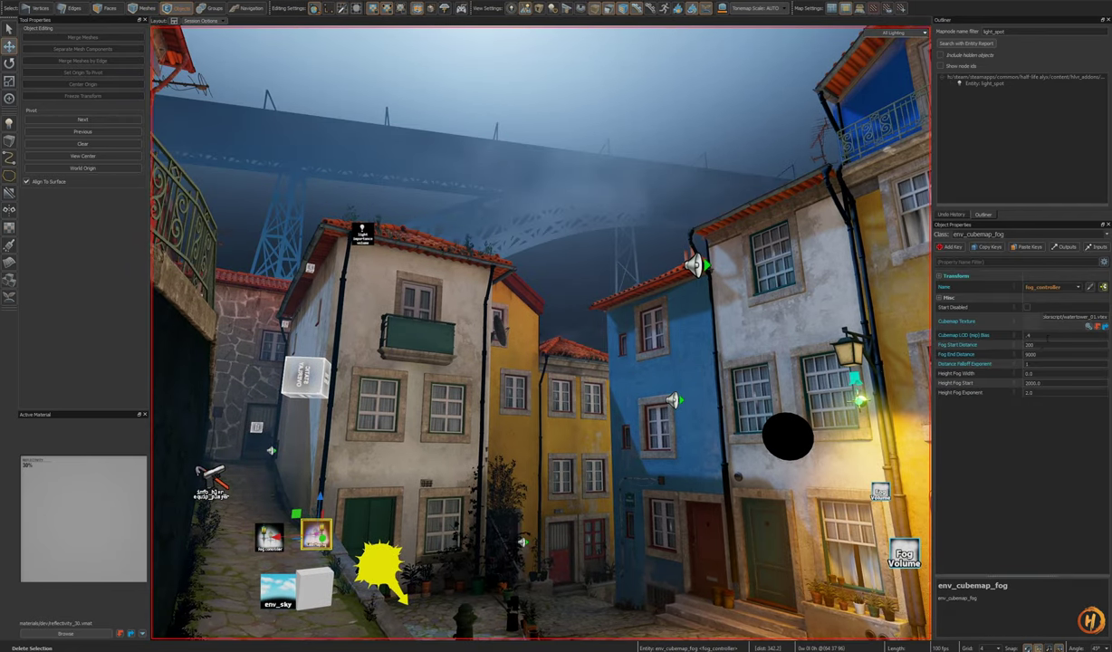
Step: Try resetting the cubemap fog's Cubemap LOD (mip) Bias to its default
click(1049, 336)
right_click(974, 335)
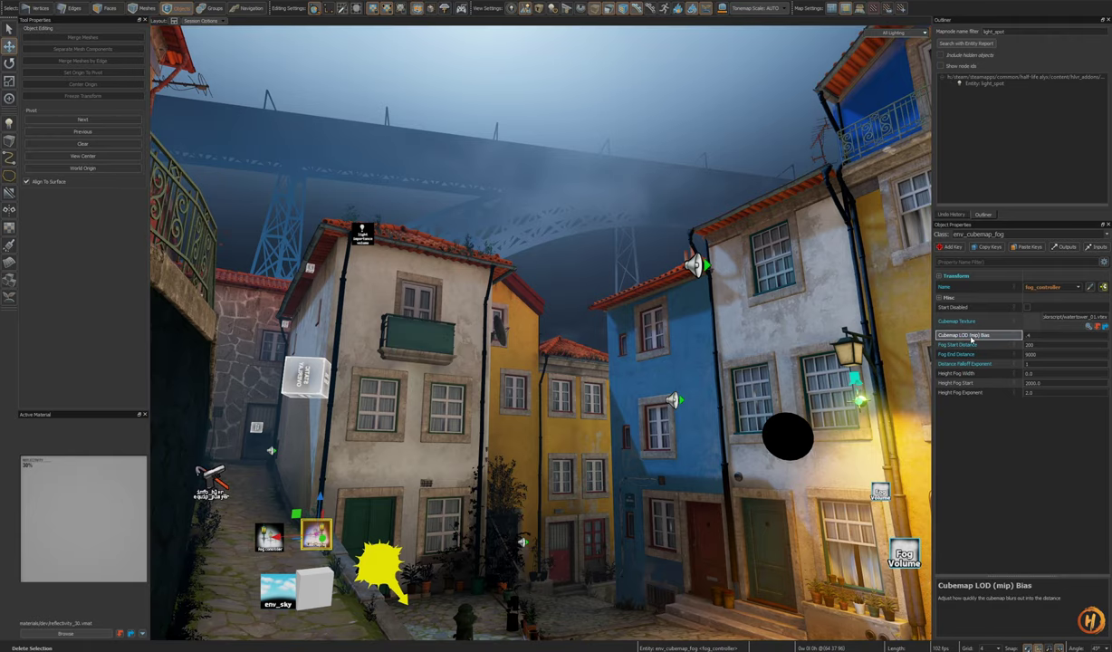
click(998, 353)
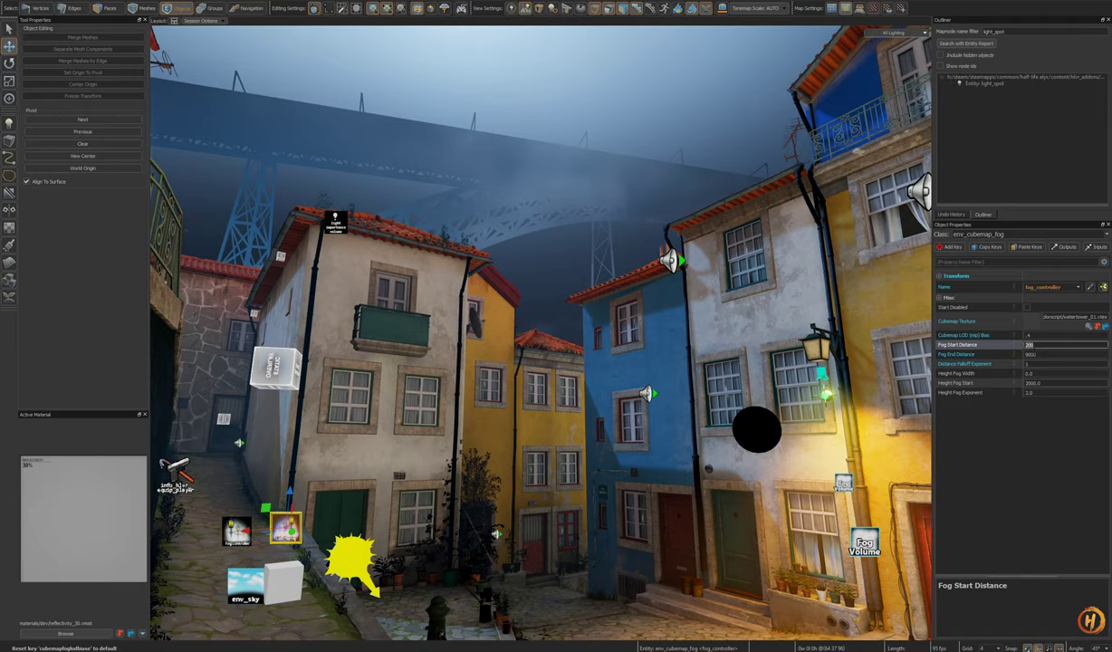
Step: Try a Fog End Distance of 90000 on the cubemap fog, view the bridge and river, and undo the change
click(1043, 354)
text(0)
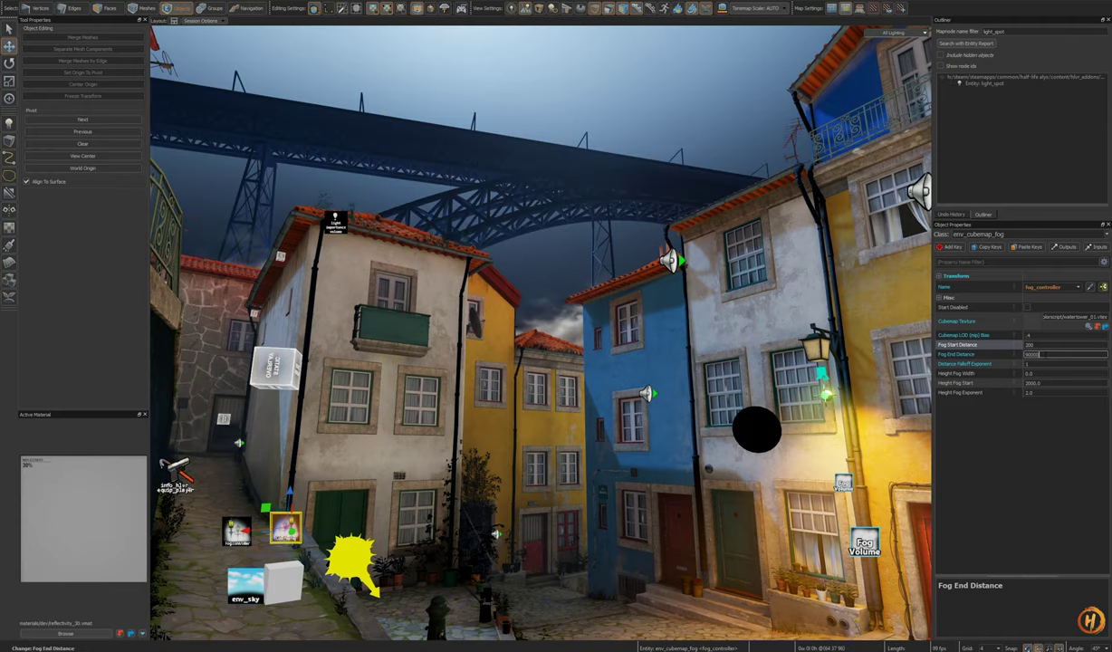
text(z)
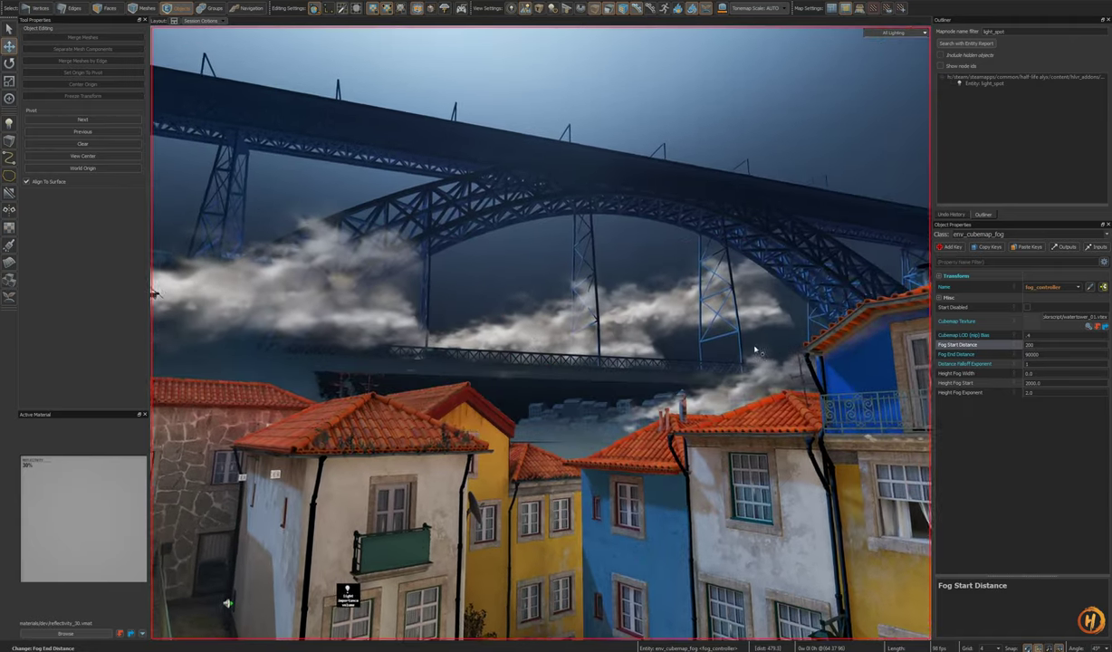
text(w)
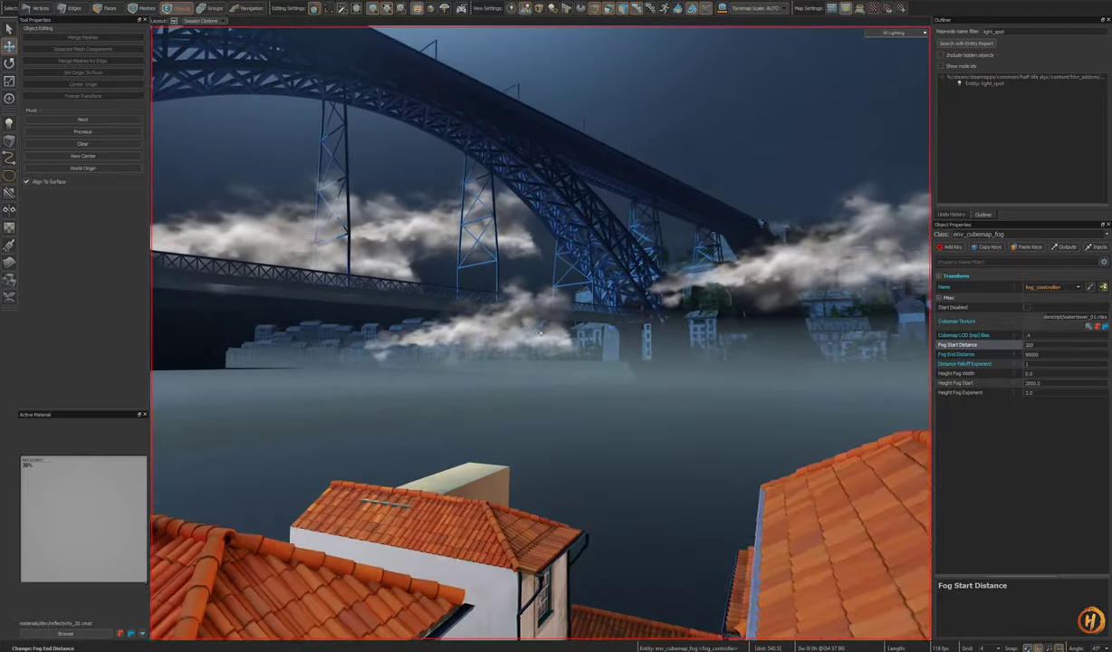
text(ws)
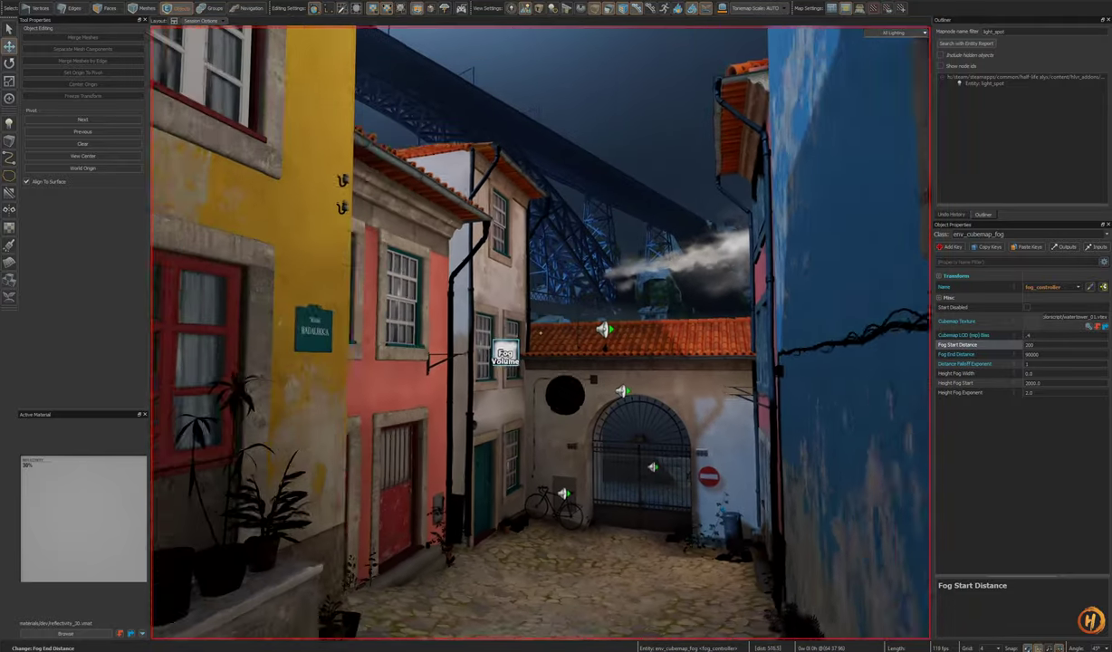
text(w)
key(ctrl+z)
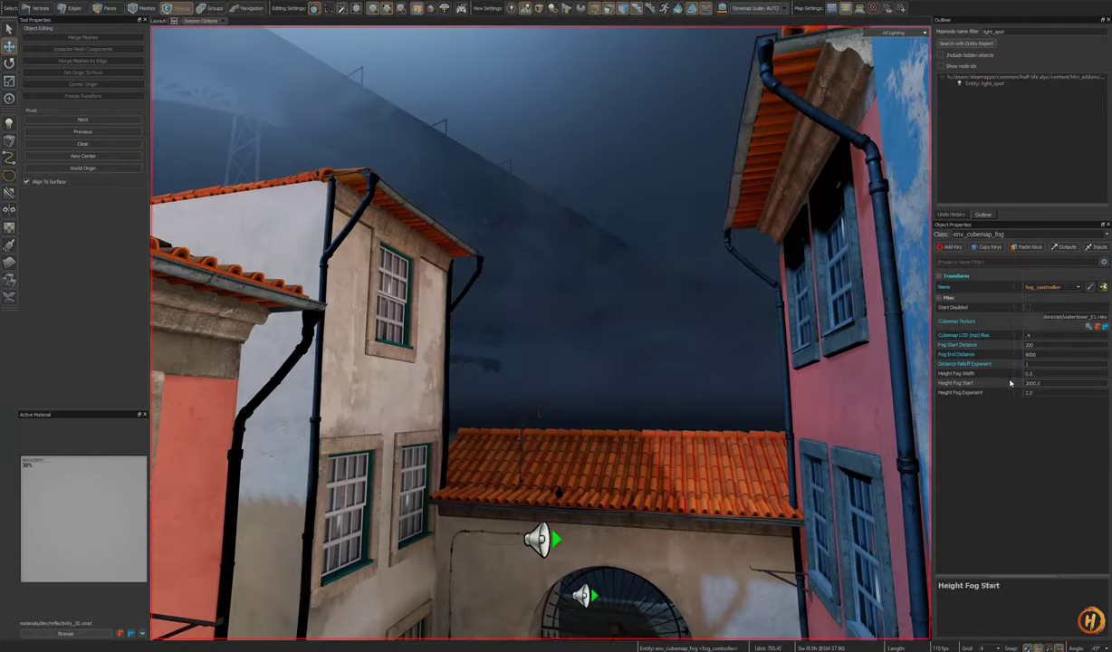
Step: Set the cubemap fog's Fog End Distance to 50000
click(1053, 355)
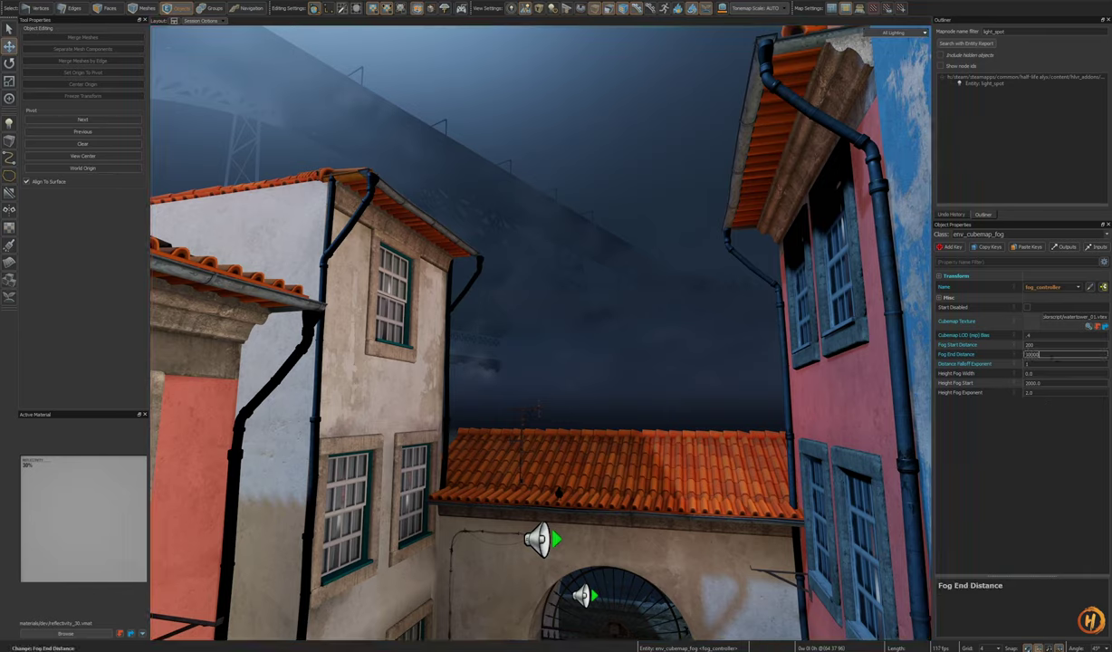
key(Return)
key(BackSpace)
key(Return)
key(Return)
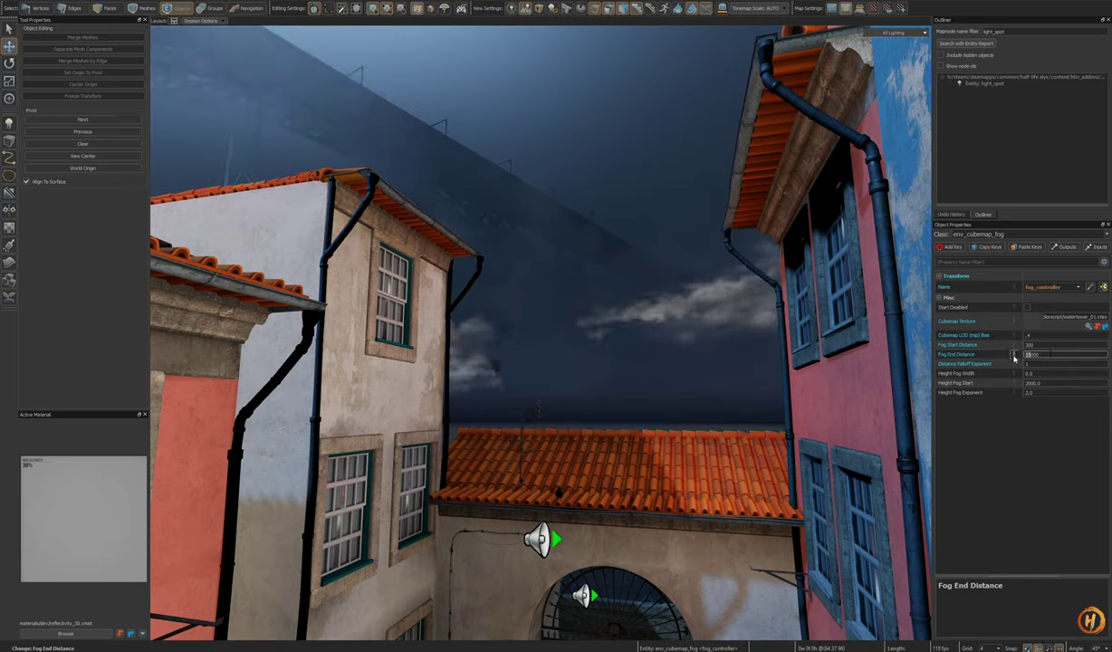
key(Return)
Step: Check the fog over the bridge and the distant city from above the roofs, return to the square and save the map
right_drag(727, 363, 756, 399)
key(w)
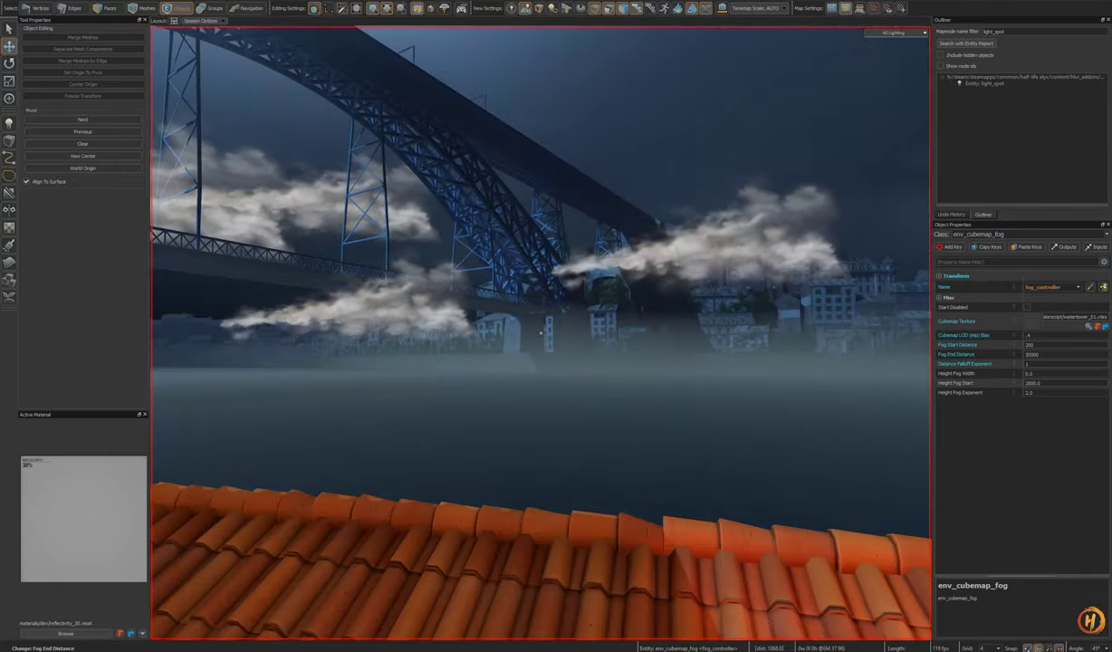
key(s)
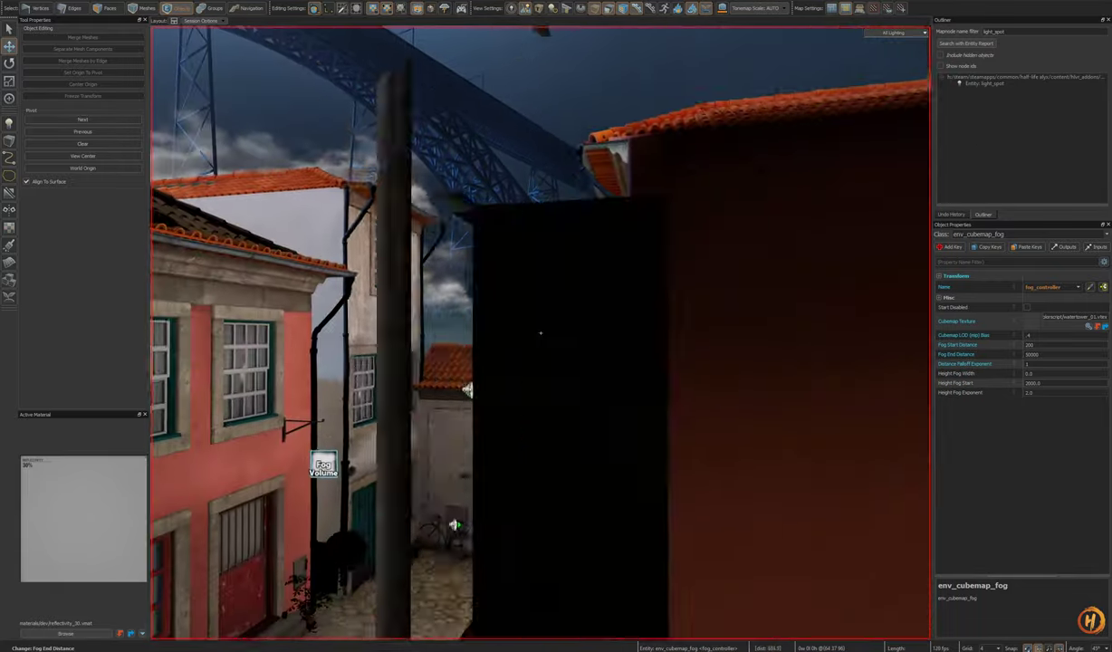
right_drag(540, 334, 530, 408)
key(w)
key(w)
key(ctrl+s)
Step: Highlight the cubemap fog's properties from Cubemap LOD (mip) Bias to Distance Falloff Exponent, and switch to the a4_c17_water_tower session for reference
click(977, 336)
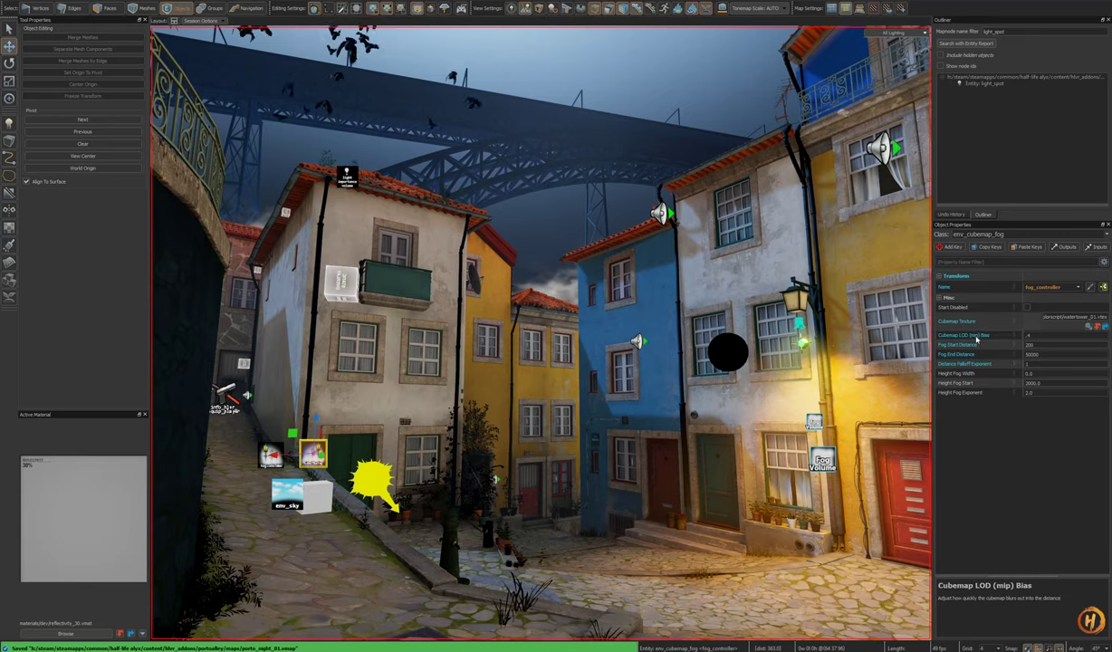
shift+click(974, 365)
key(ctrl+Tab)
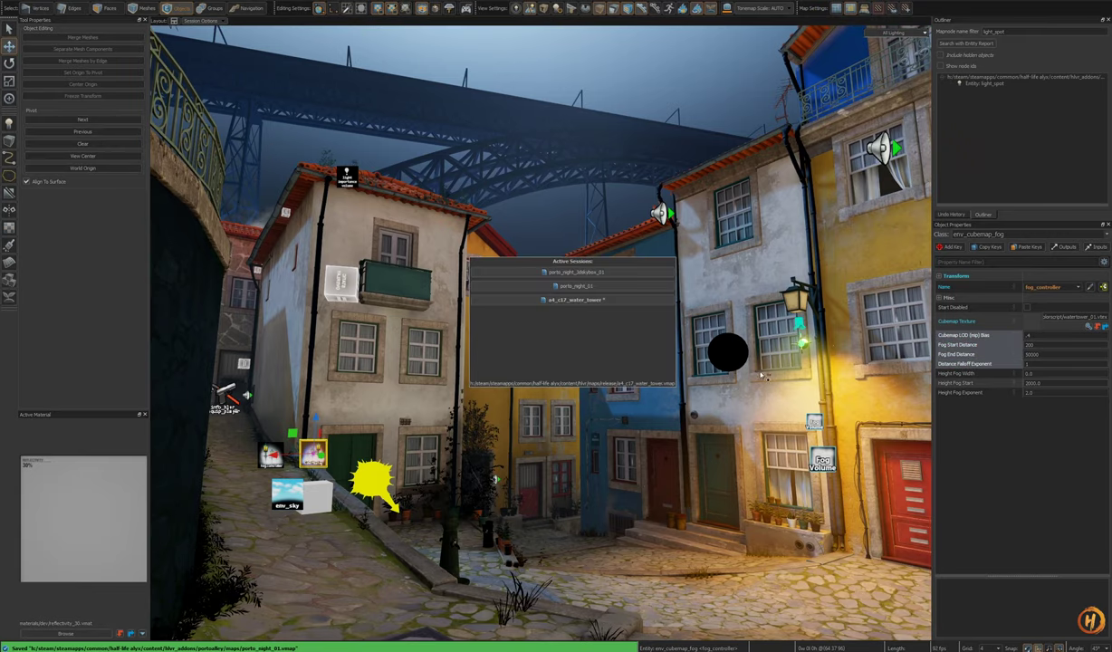
click(595, 302)
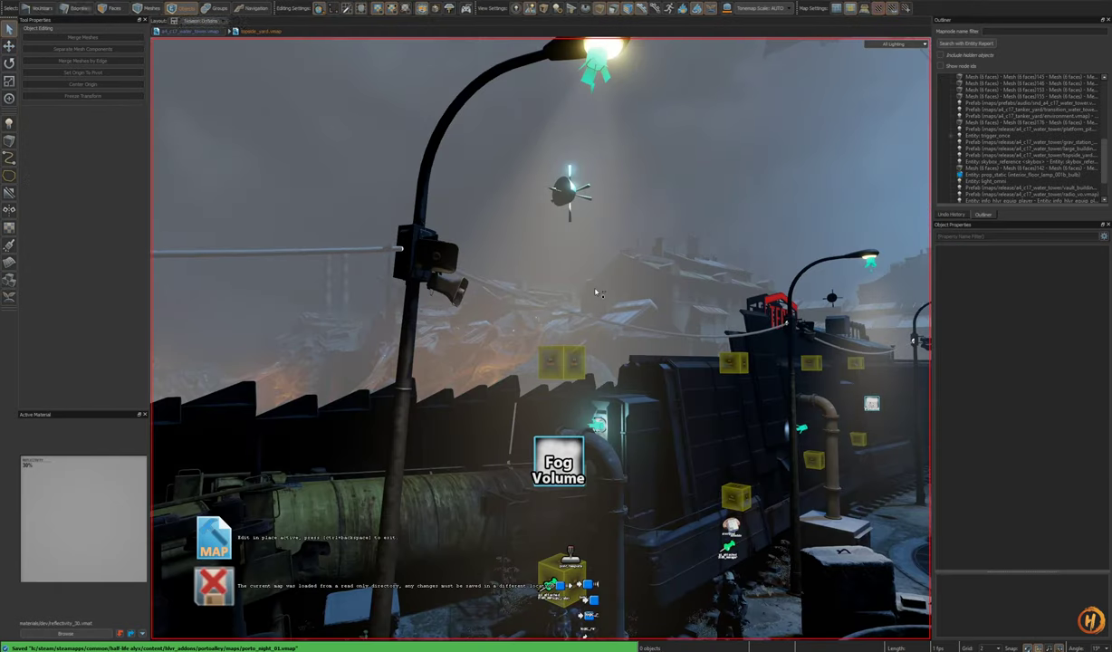
Step: Switch to the porto_night_3dskybox_01 session and look over the bridge, clouds and backdrop buildings in the skybox
key(ctrl+Tab)
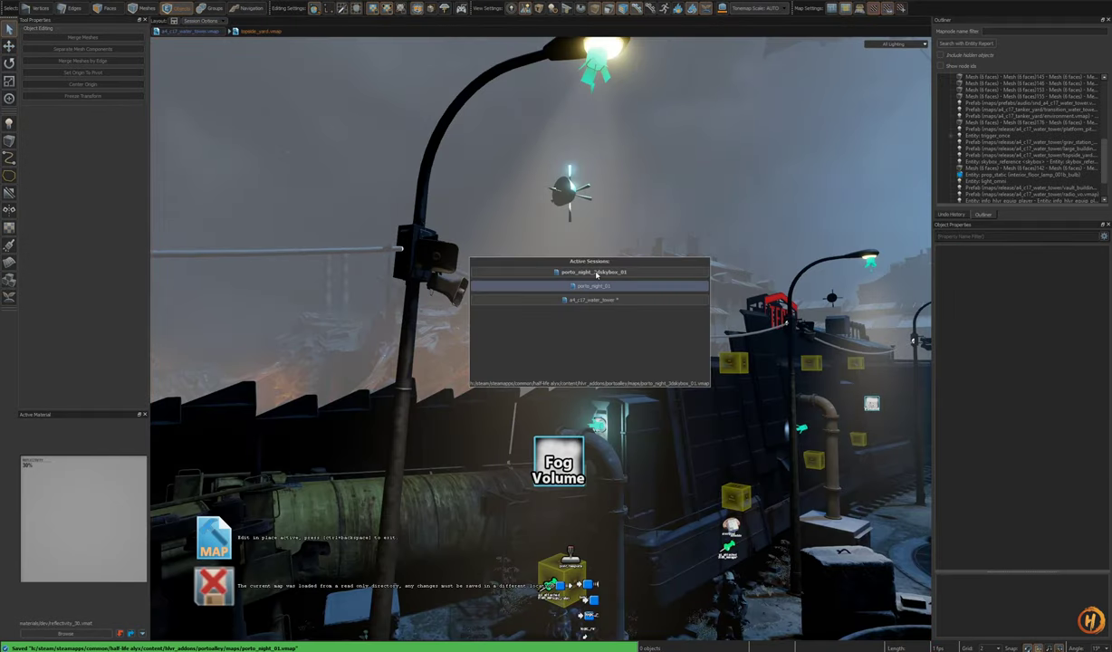
click(596, 273)
key(z)
key(s)
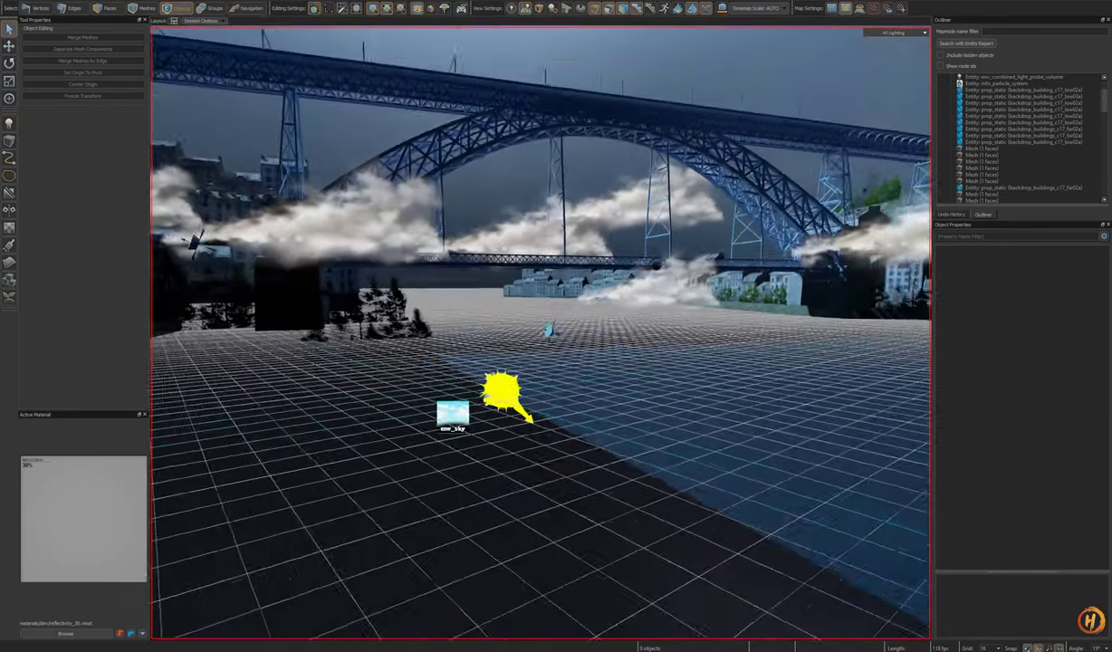
key(w)
key(z)
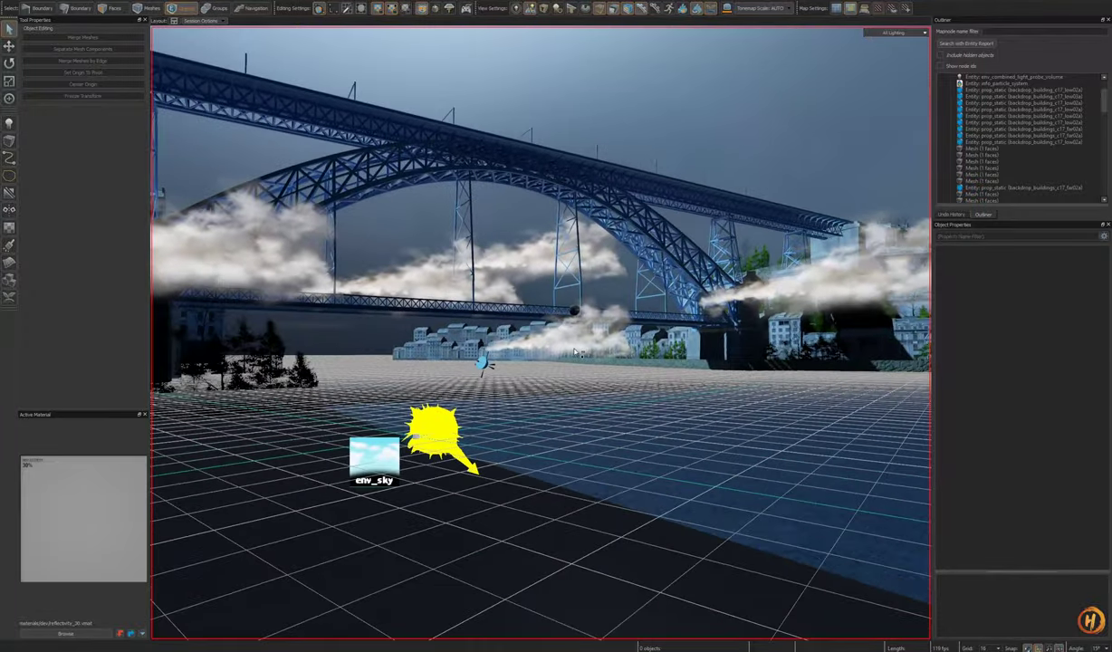
Step: Return to the porto_night_01 session and view the square with the cubemap fog selected
key(ctrl+Tab)
key(z)
key(w)
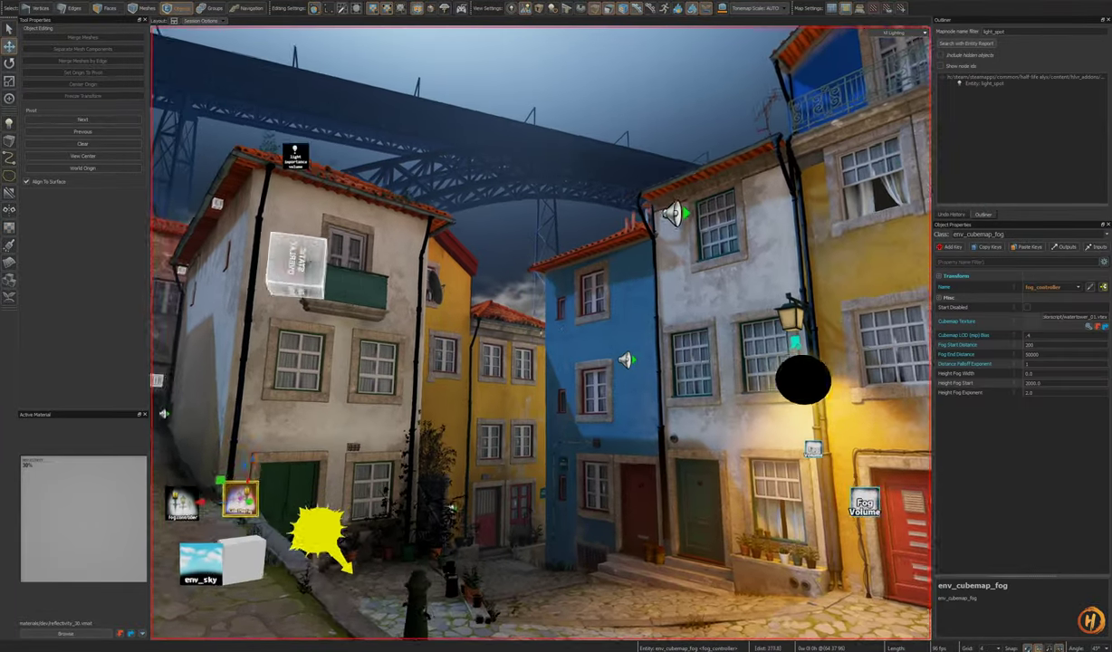
Step: Examine the fog around the bridge and clouds from above the roofs, by the arched gate and at the riverside wall
key(w)
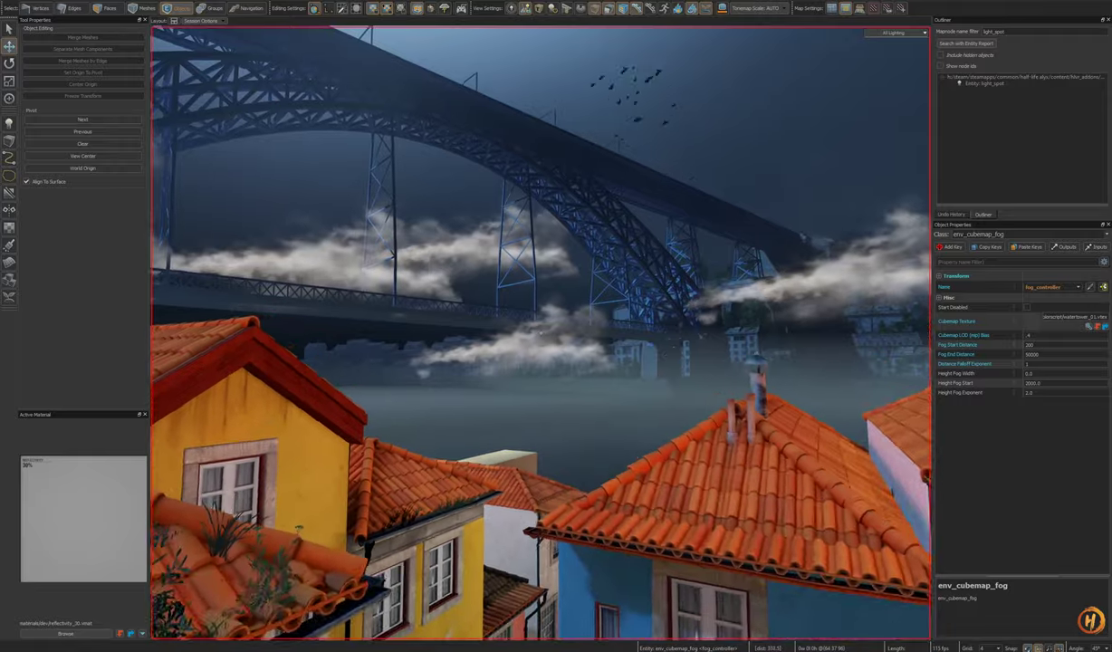
key(w)
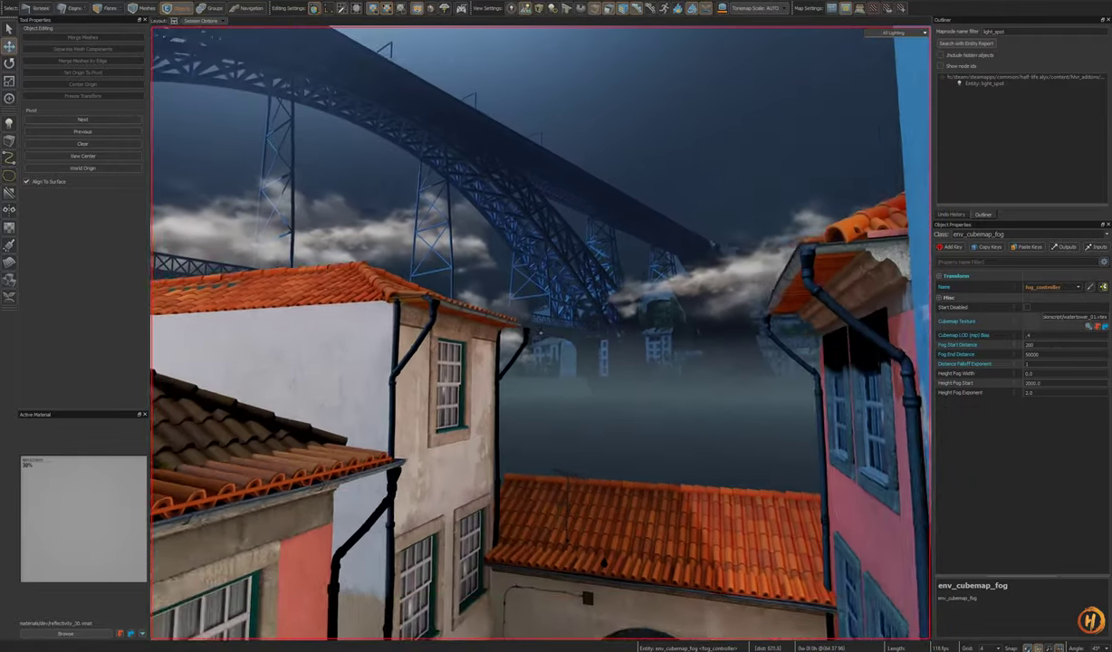
key(s)
key(w)
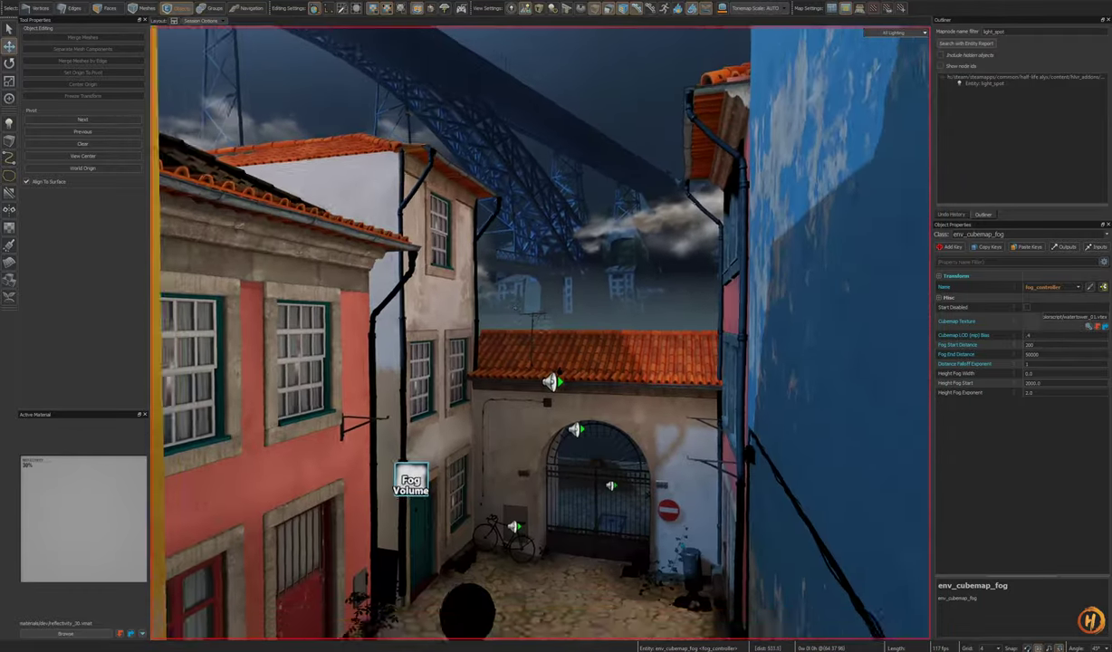
key(w)
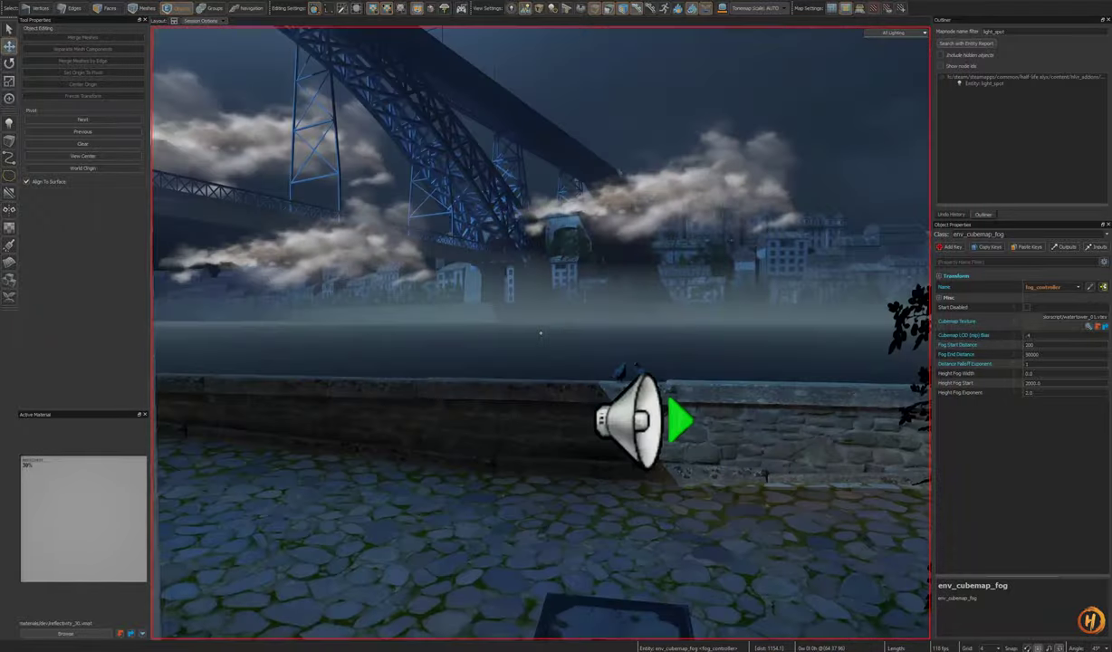
key(s)
key(w)
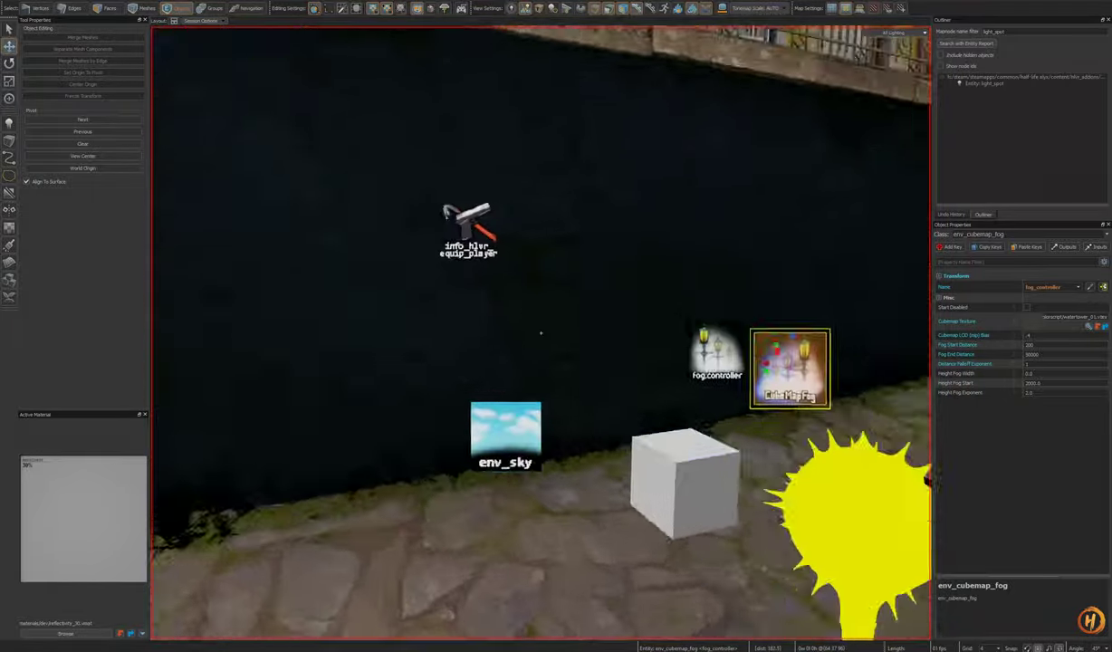
Step: Select the env_gradient_fog entity beside the cubemap fog, try deleting it to compare the scene, and undo the deletion
right_drag(541, 333, 541, 333)
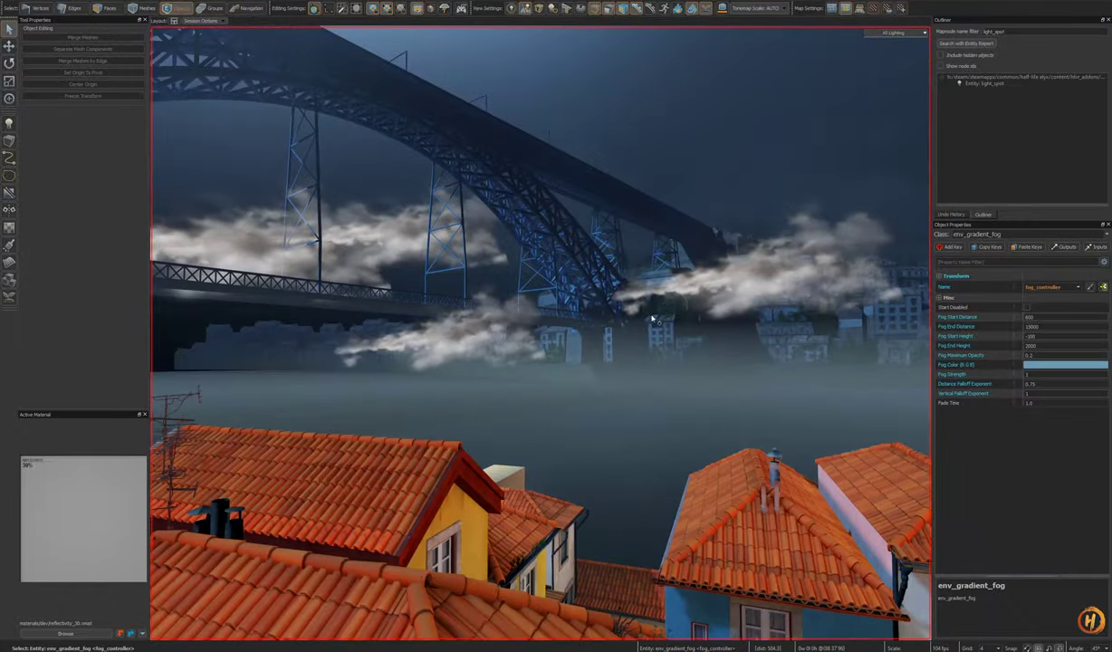
right_drag(652, 319, 652, 319)
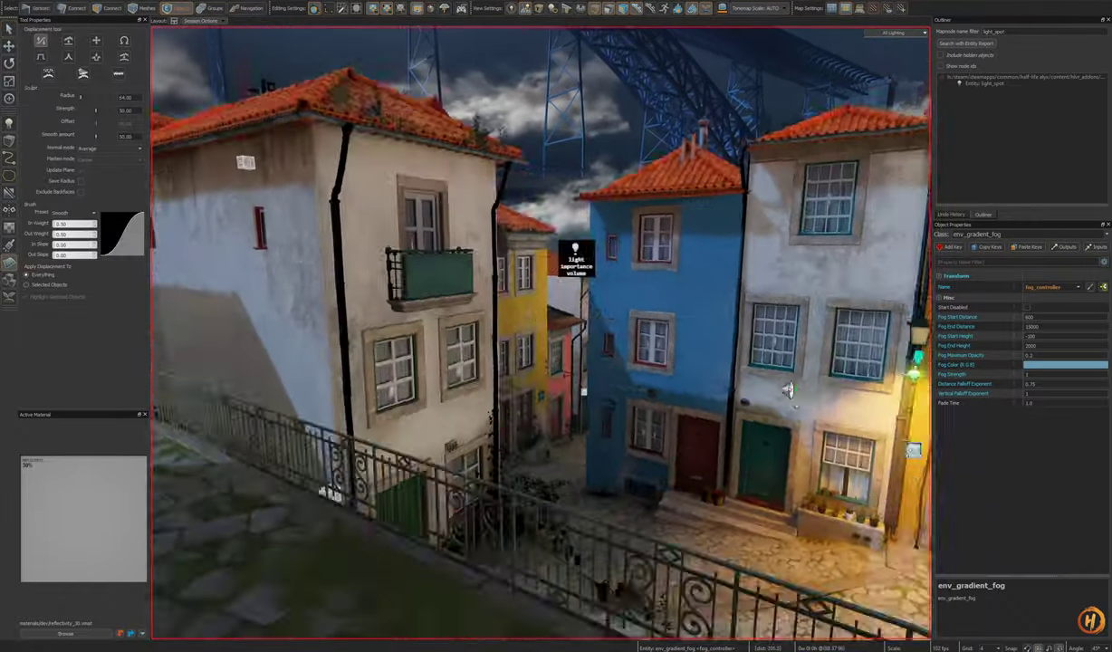
right_drag(653, 319, 653, 318)
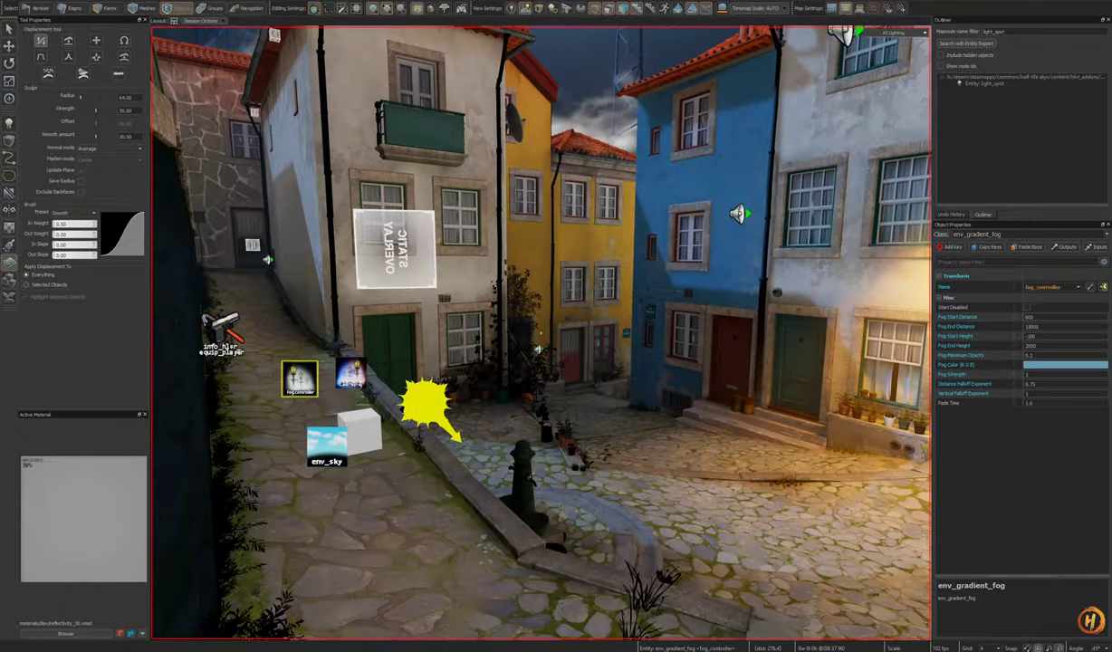
click(350, 373)
click(349, 373)
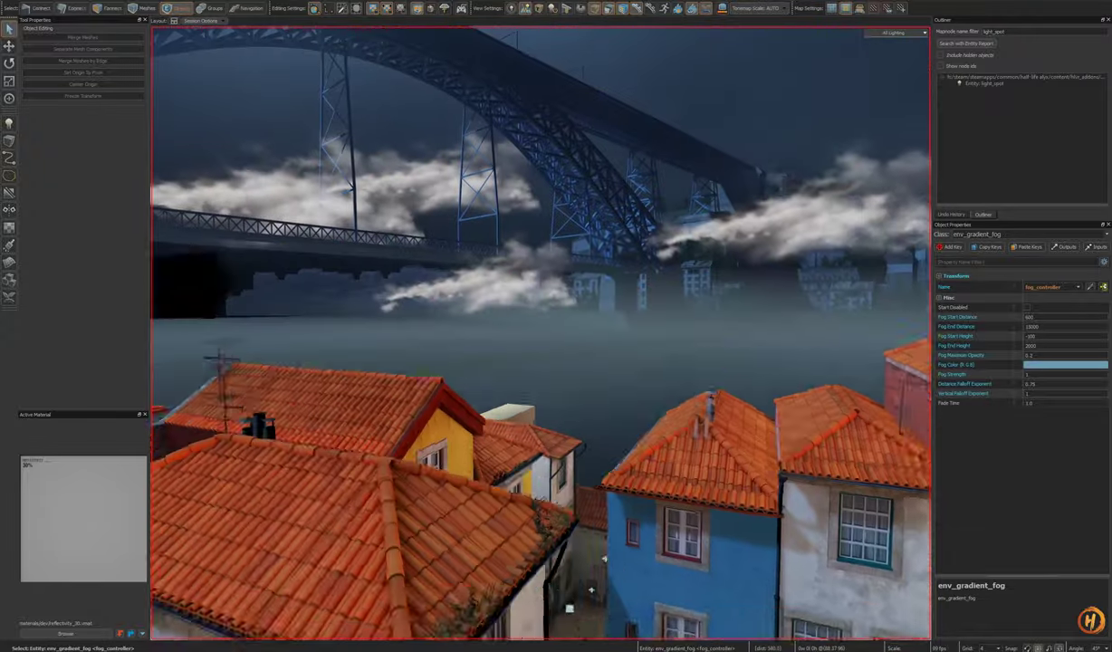
key(Delete)
key(ctrl+z)
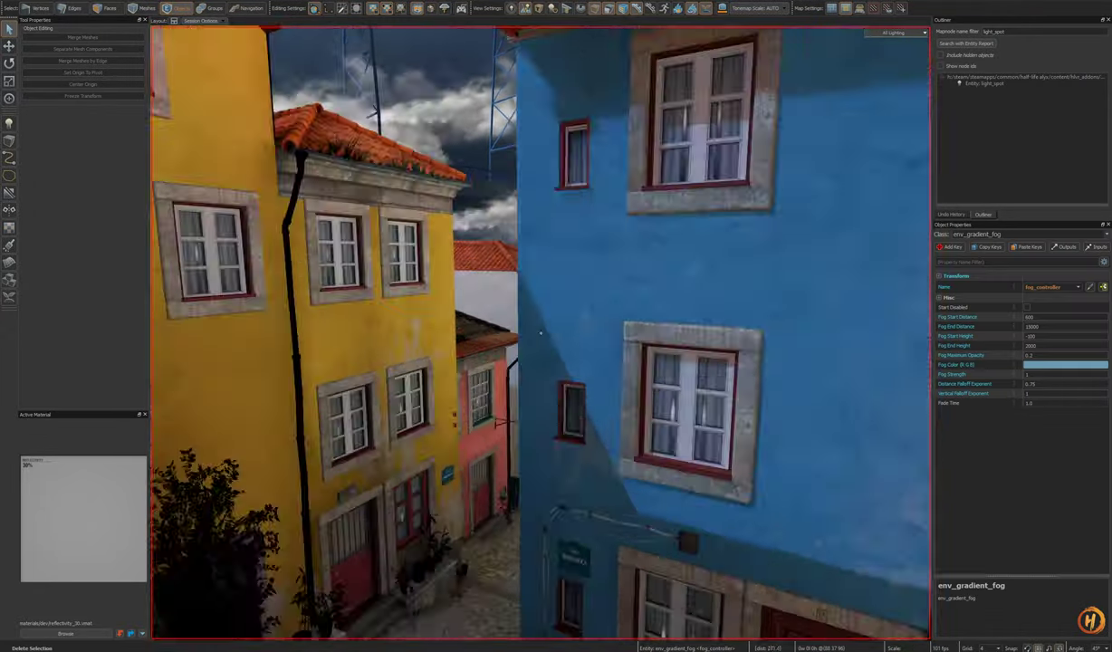
Step: Try a Fog Maximum Opacity of 1 on the gradient fog while viewing the river, and undo it
key(w)
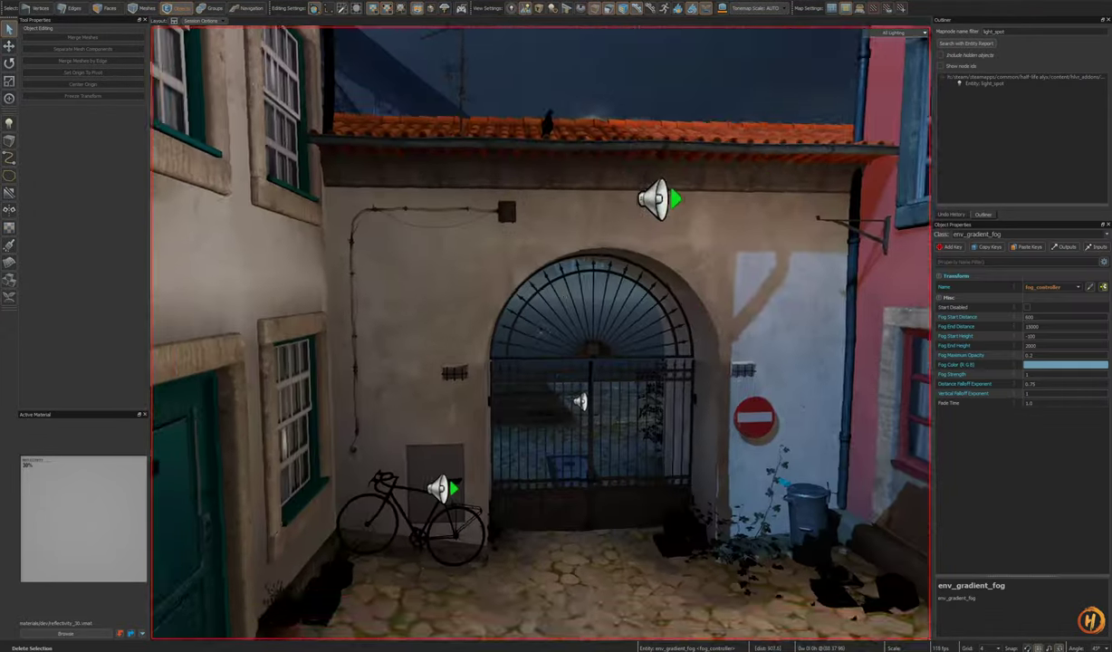
key(w)
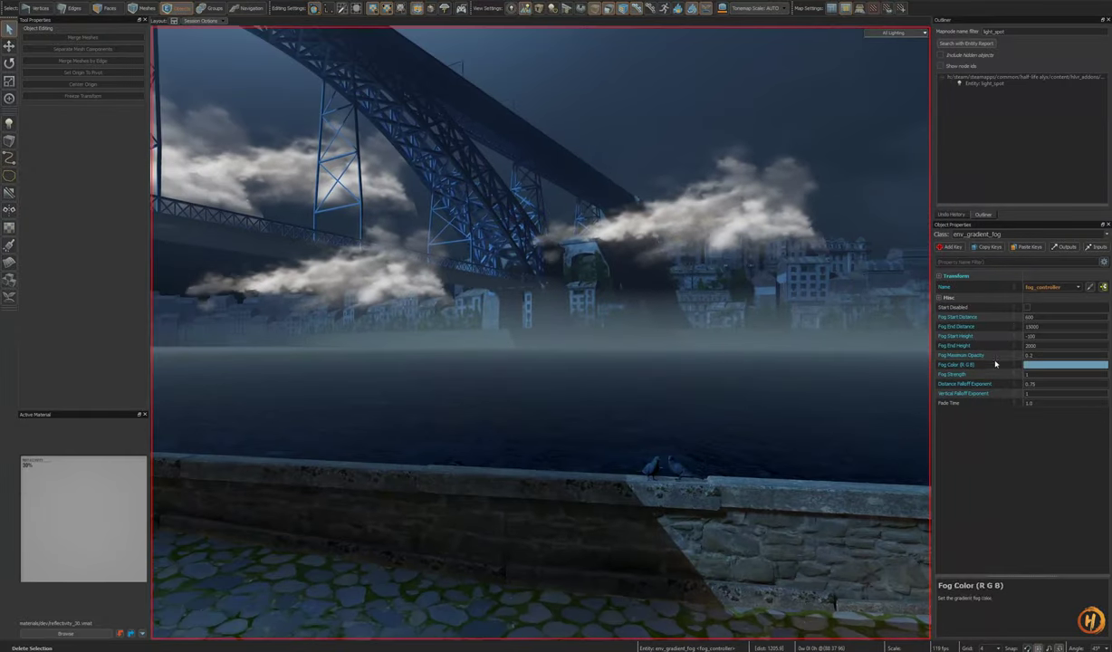
drag(1038, 355, 965, 356)
text(1)
right_drag(755, 356, 771, 364)
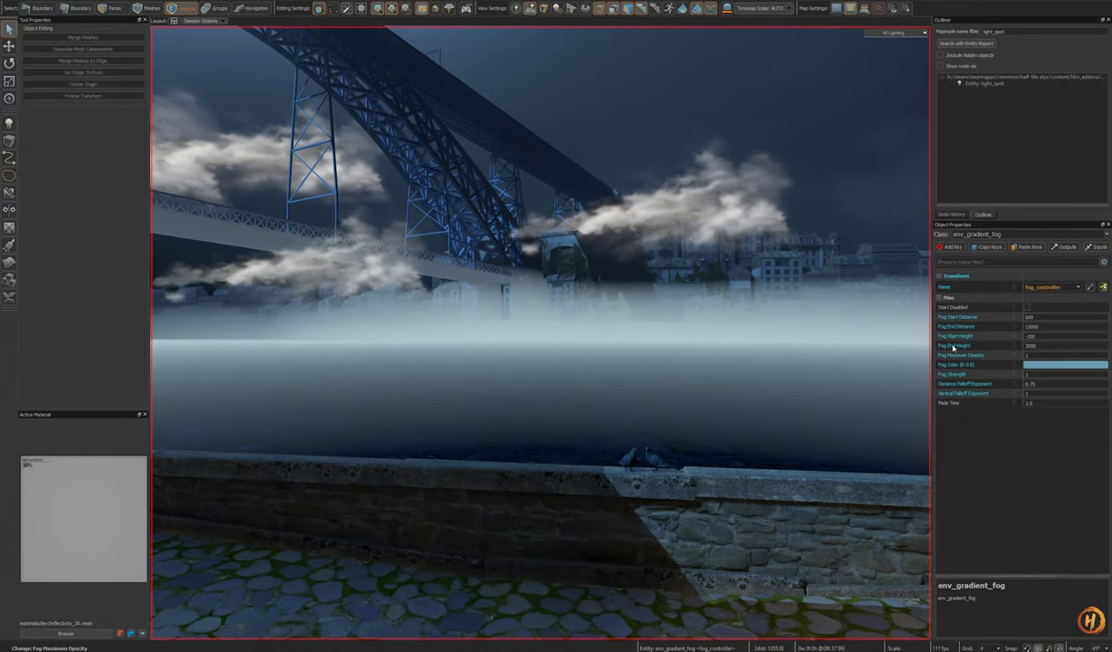
key(ctrl+z)
Step: Set the gradient fog's color to a more saturated blue (RGB 70, 137, 169) and re-enter 0.75 as its Distance Falloff Exponent
click(1042, 366)
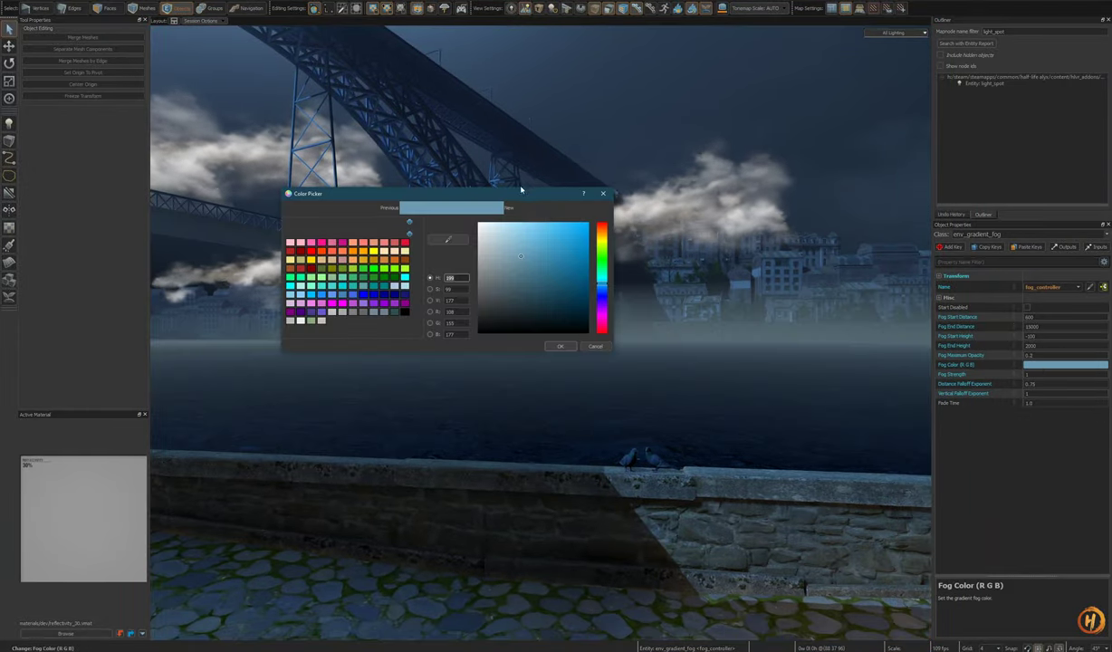
click(542, 263)
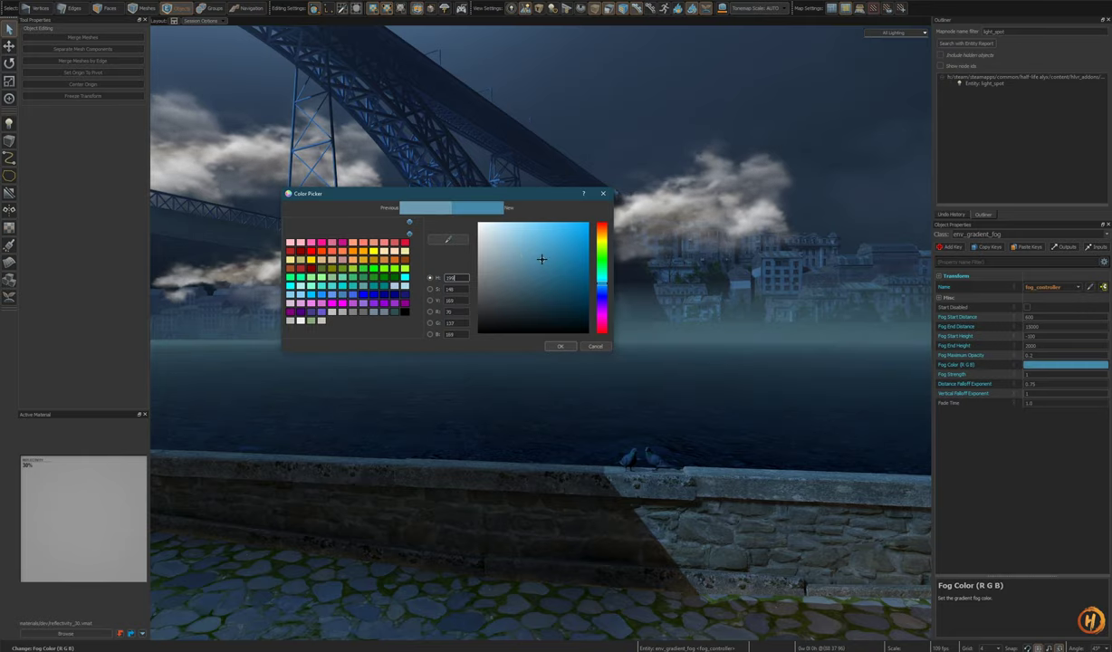
click(569, 349)
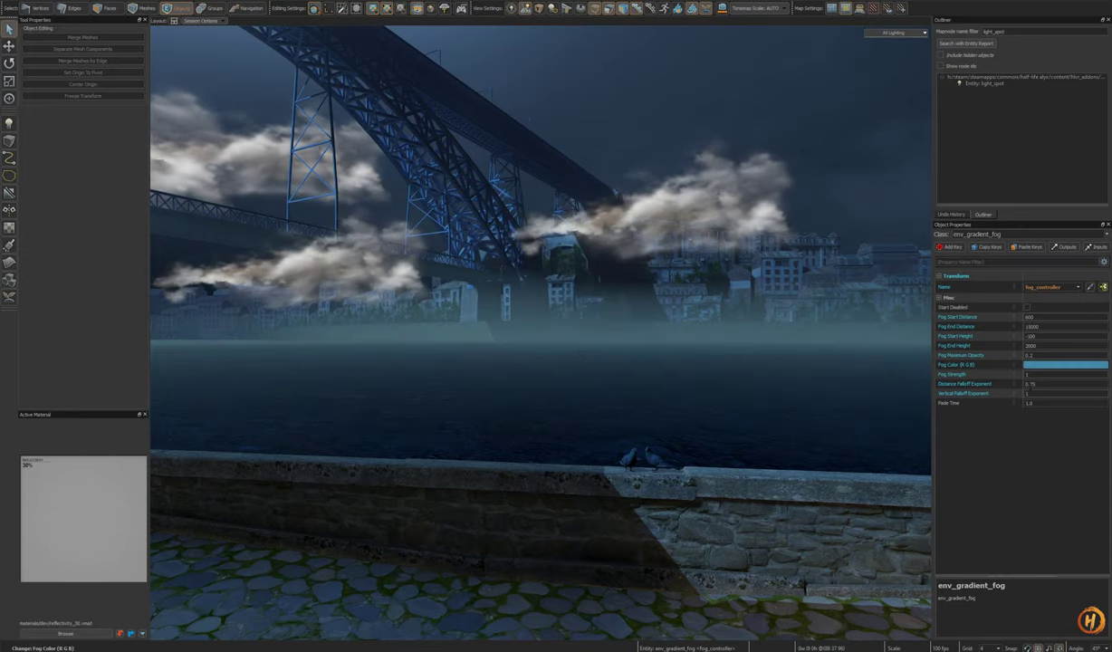
double_click(1030, 386)
key(Return)
right_drag(807, 384, 750, 390)
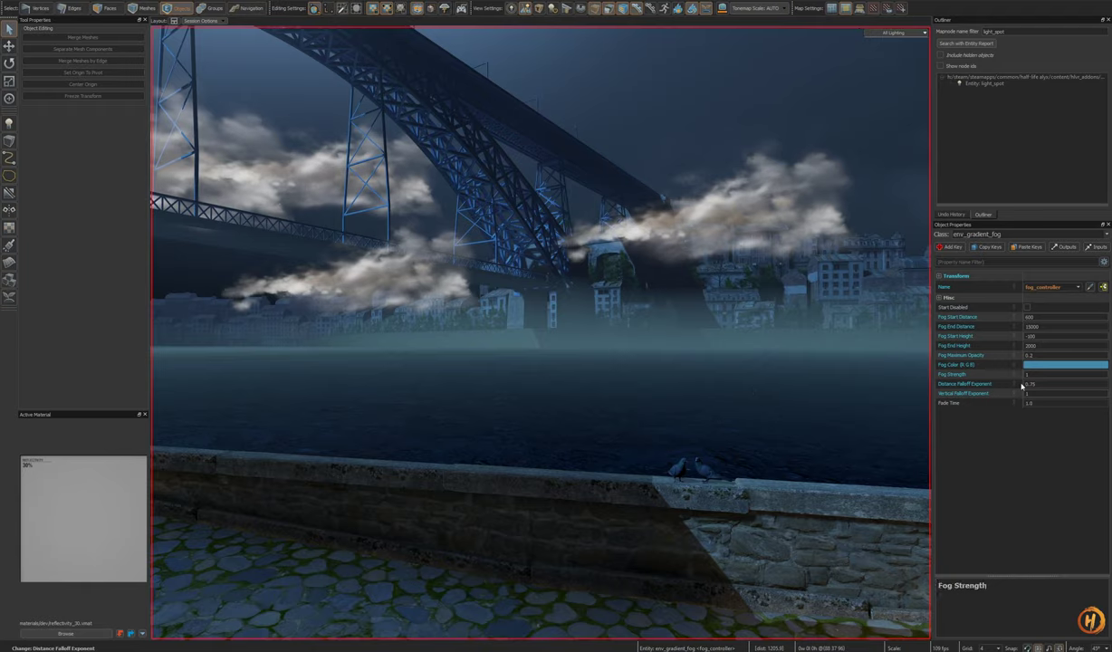
Step: Try a Fog End Height of 4000 on the gradient fog, compare both states, and undo the change
click(1042, 345)
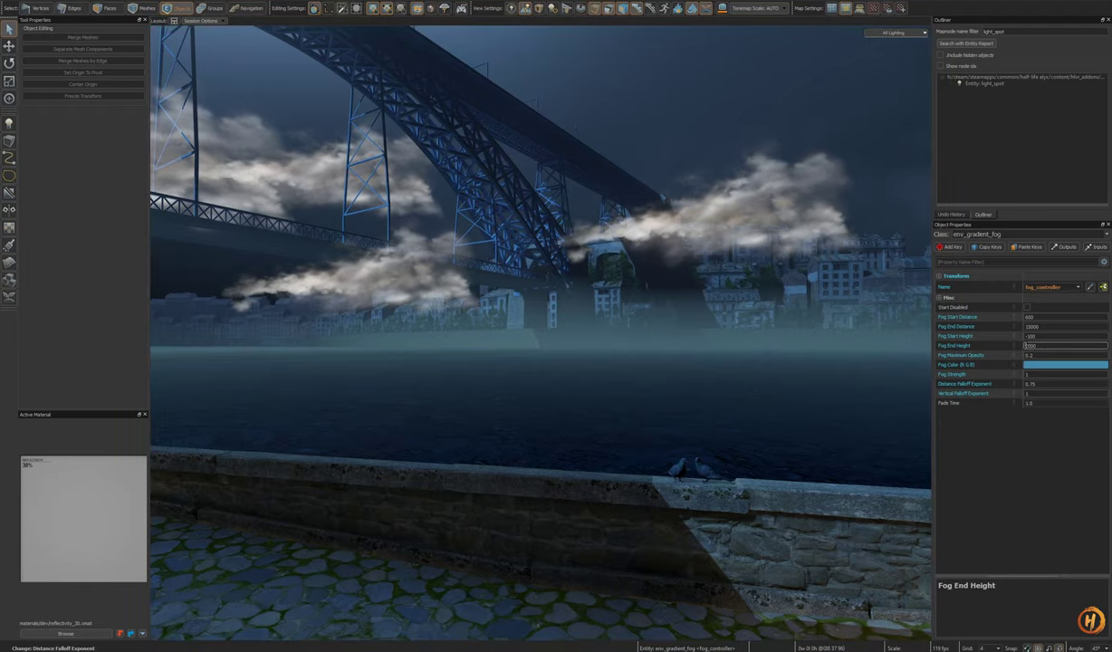
text(4)
key(Return)
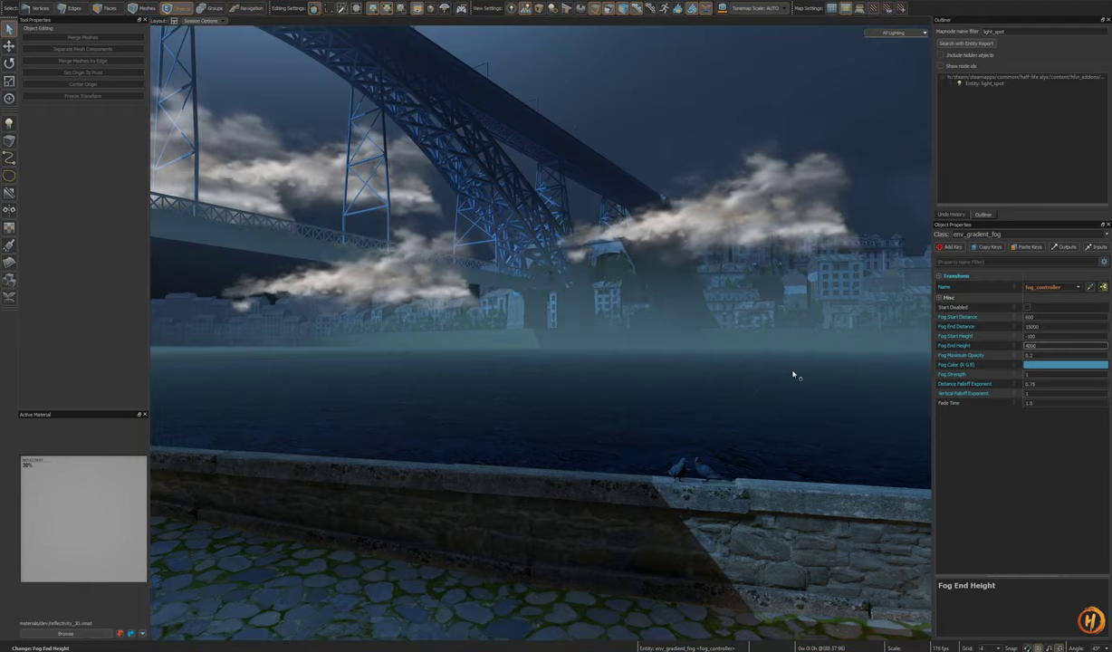
right_drag(794, 374, 839, 373)
key(ctrl+z)
key(ctrl+y)
key(ctrl+z)
Step: Try a Fog Start Distance of 100 on the gradient fog and compare the square with and without the change
drag(1041, 317, 949, 314)
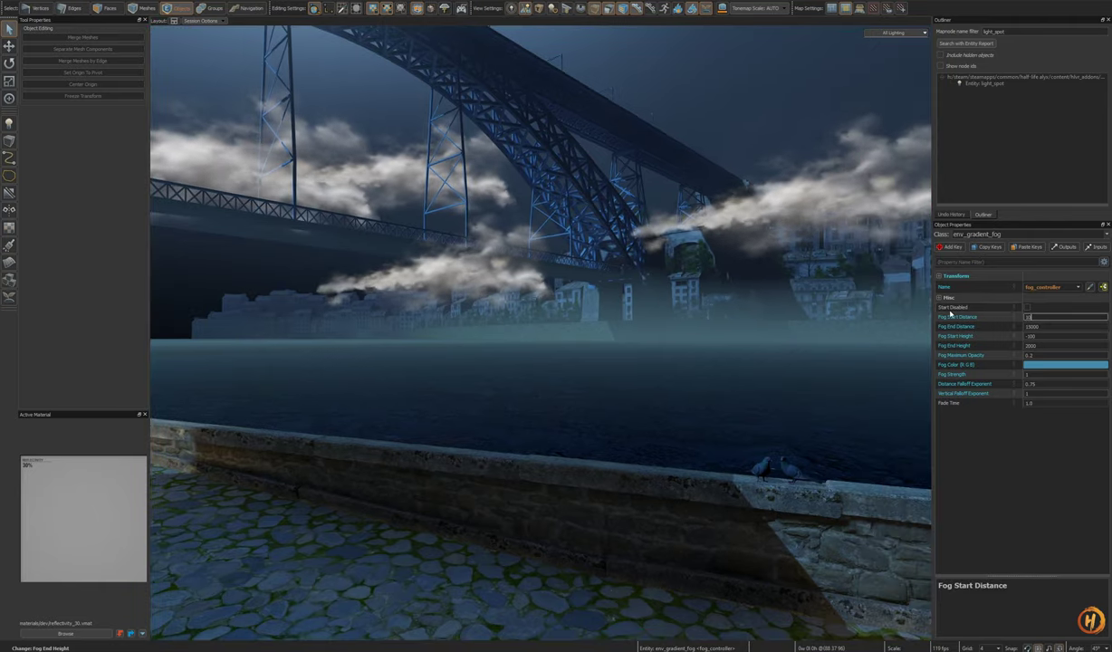
text(100)
key(Return)
key(s)
right_drag(788, 373, 920, 367)
key(w)
key(a)
right_drag(681, 410, 666, 433)
key(ctrl+z)
key(ctrl+y)
key(w)
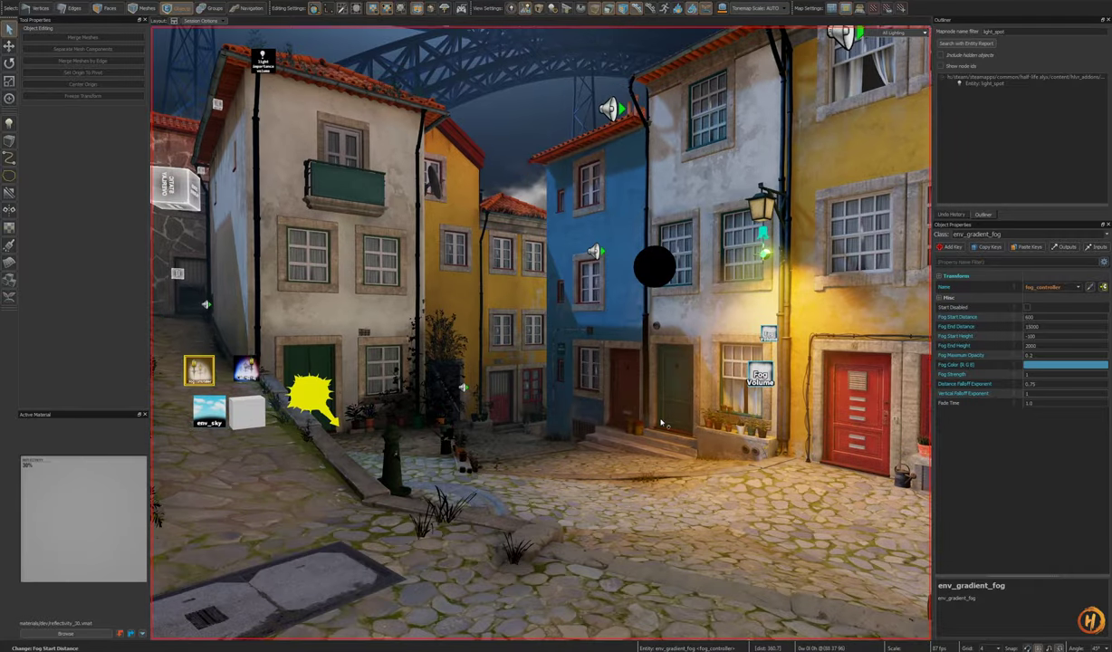
Step: Deselect the gradient fog, hide the entity helpers, frame the lamp-lit square and save the map
key(Escape)
key(s)
right_drag(659, 420, 770, 437)
key(shift+o)
key(w)
key(s)
right_drag(541, 333, 362, 235)
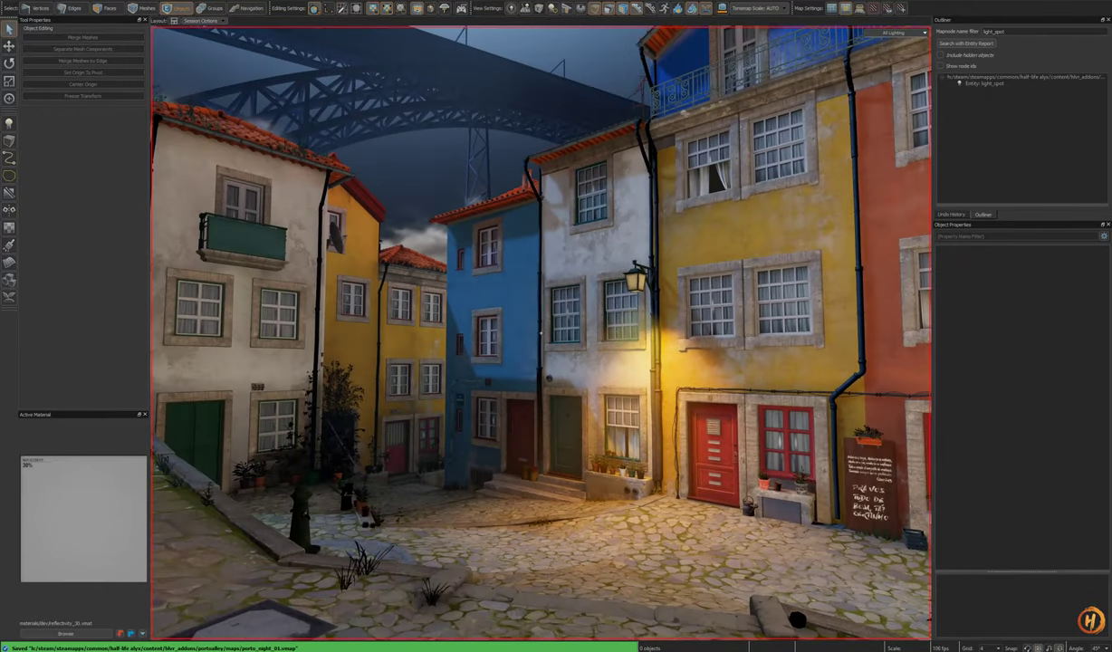
Step: Switch to IrfanView to check the reference photos of lamp-lit Porto alleys at night, and return to the Hammer map
key(alt+Tab)
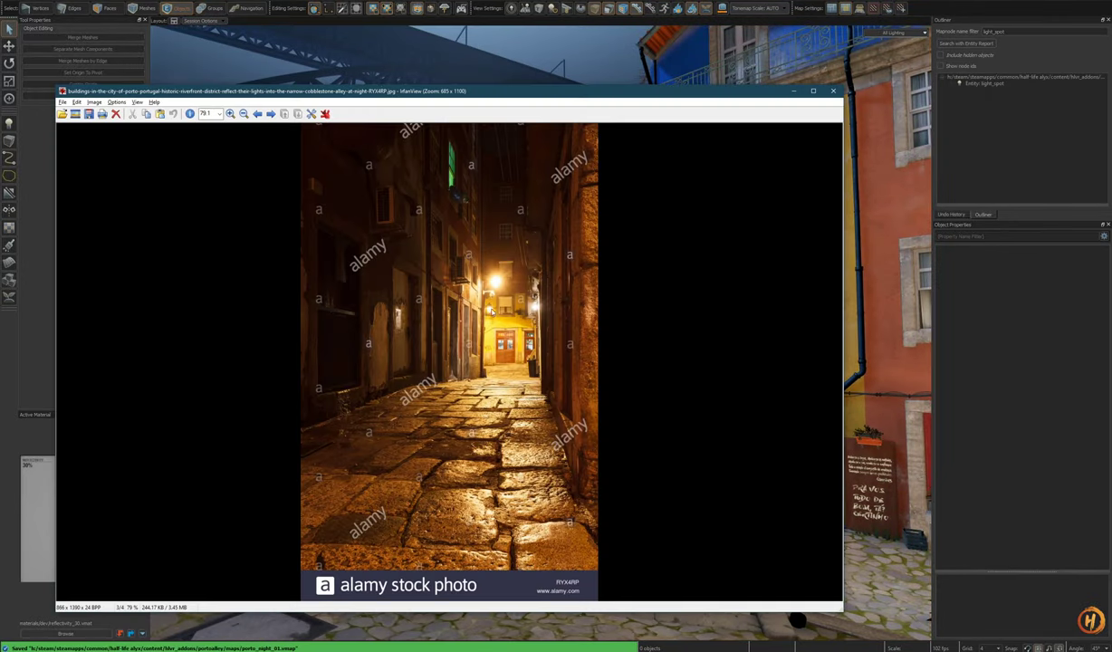
key(alt+Tab)
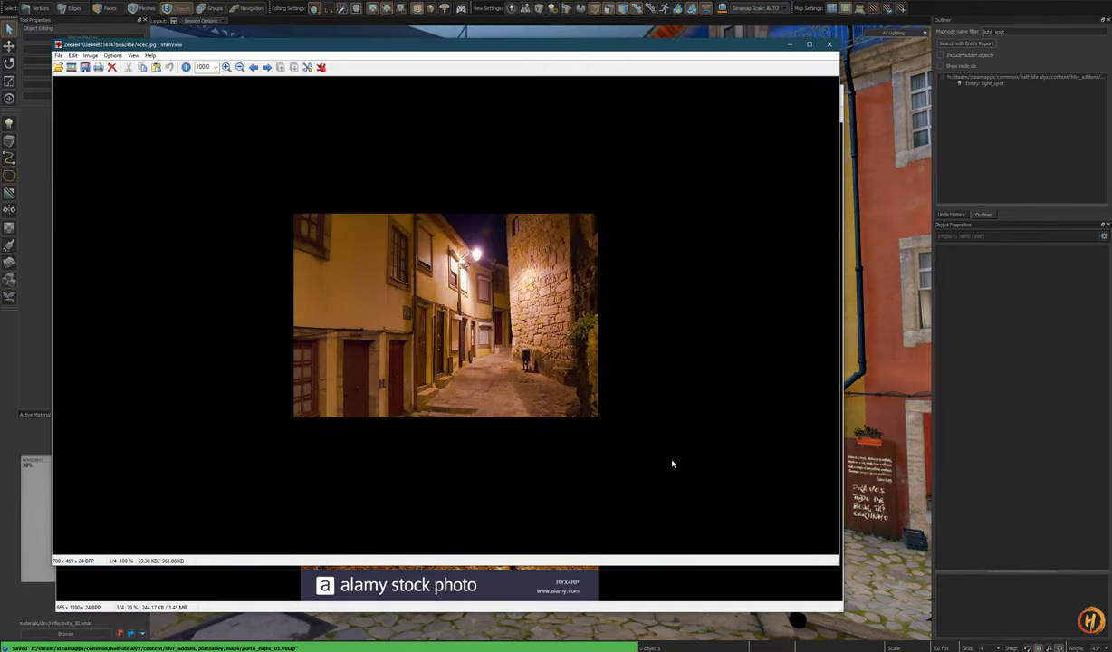
key(alt+Tab)
key(alt+Tab)
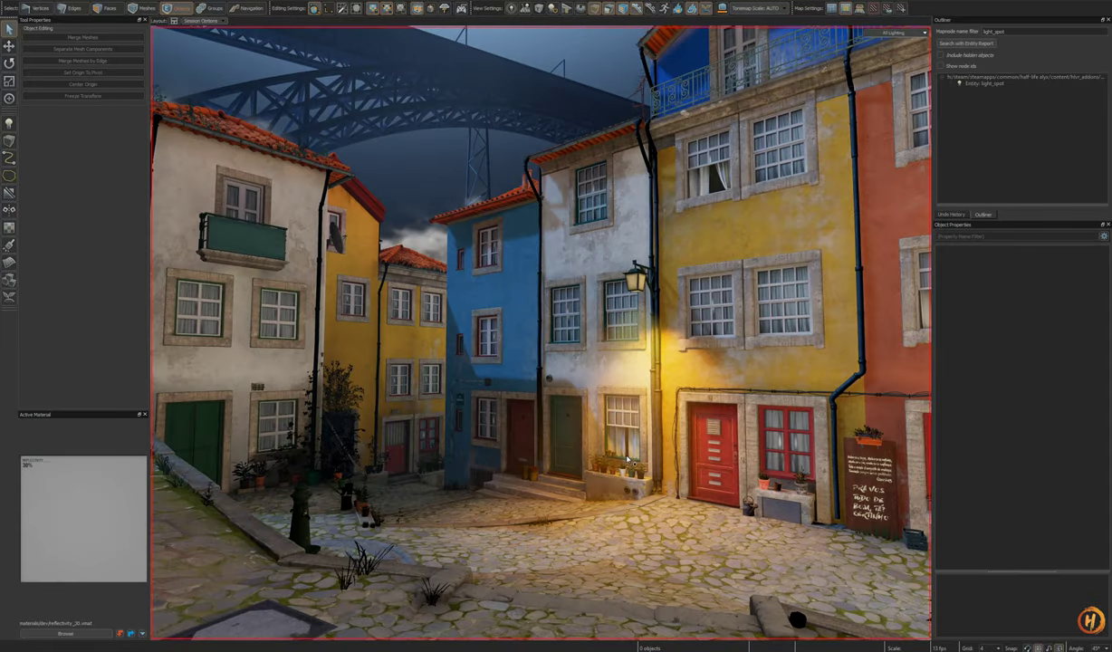
Step: Save the porto_night_01 map and bake all of its lighting
key(z)
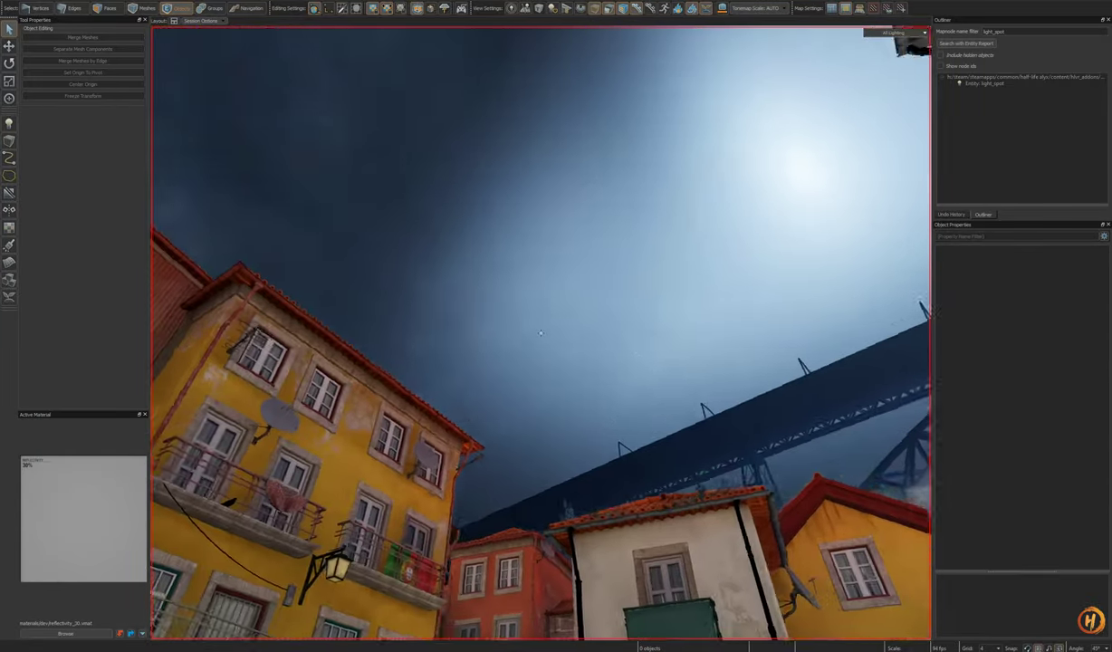
key(s)
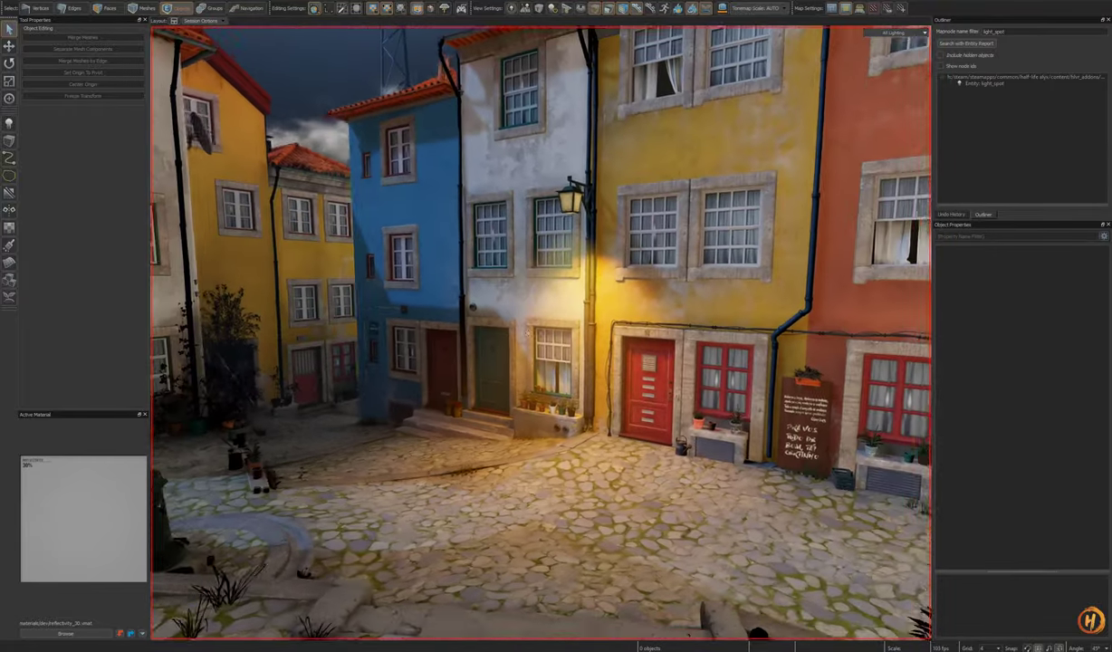
key(s)
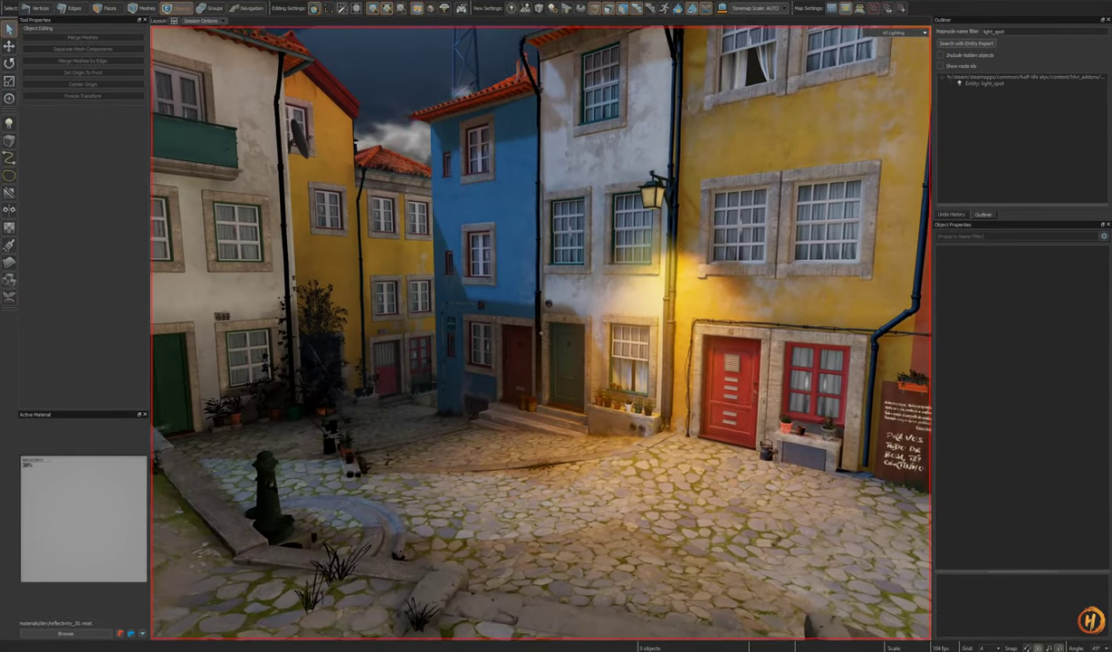
key(z)
key(ctrl+s)
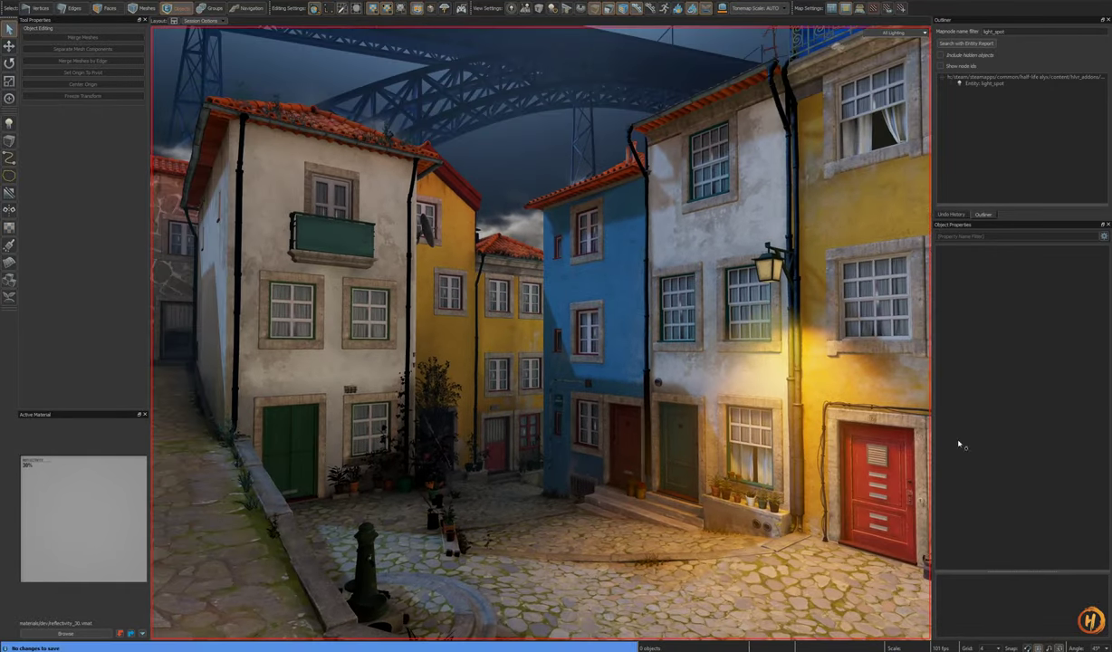
right_drag(711, 601, 739, 611)
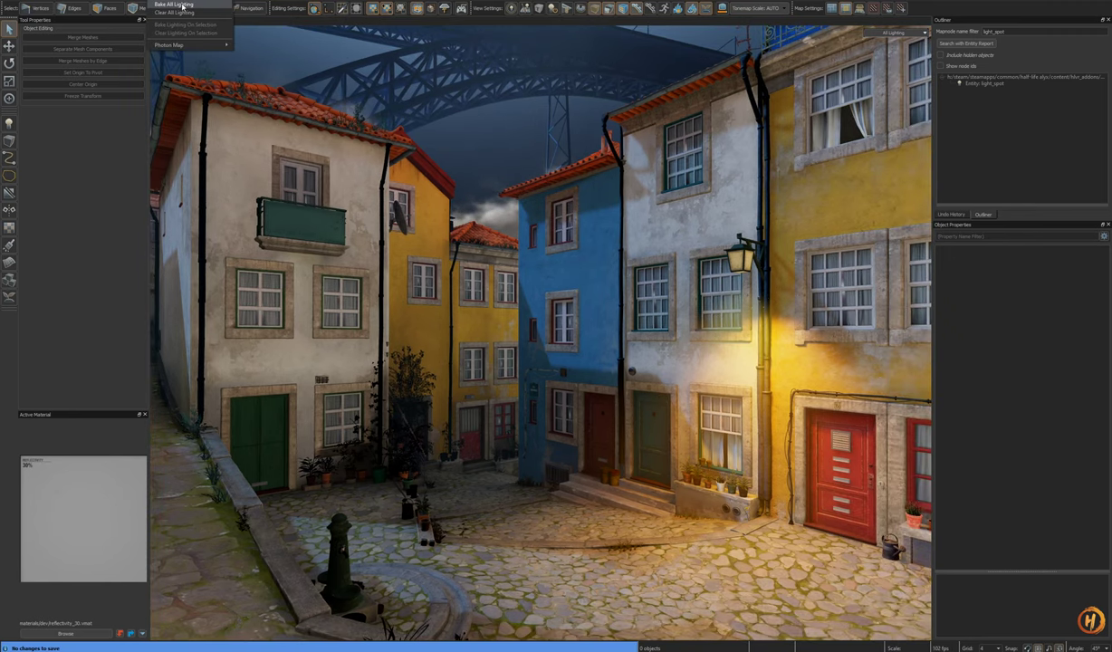
click(176, 4)
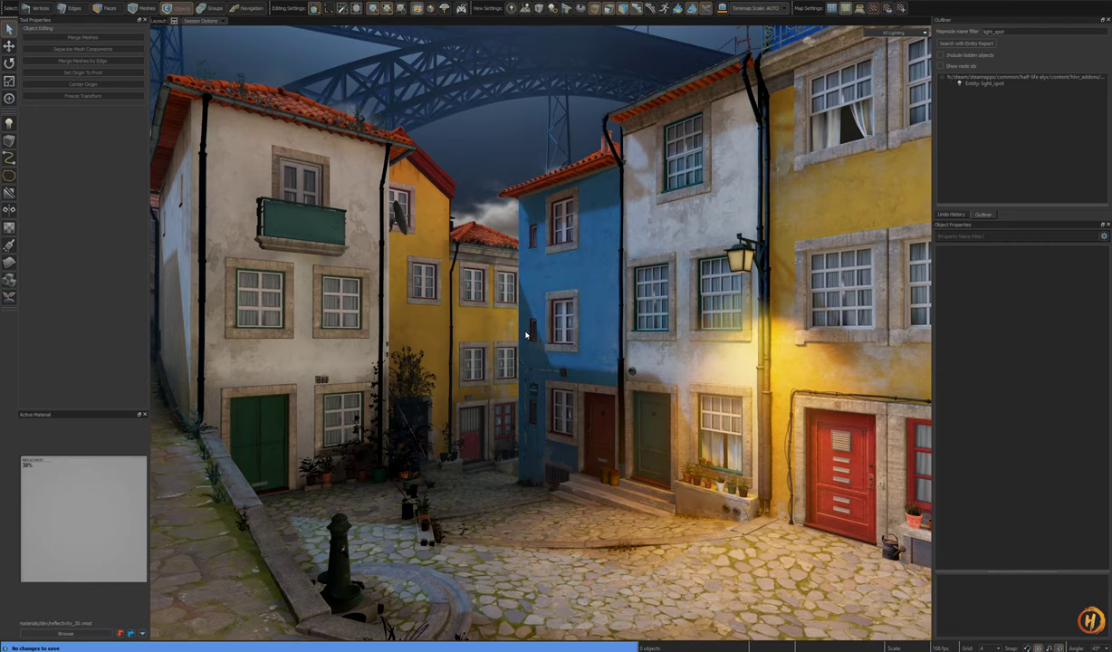
drag(359, 68, 645, 71)
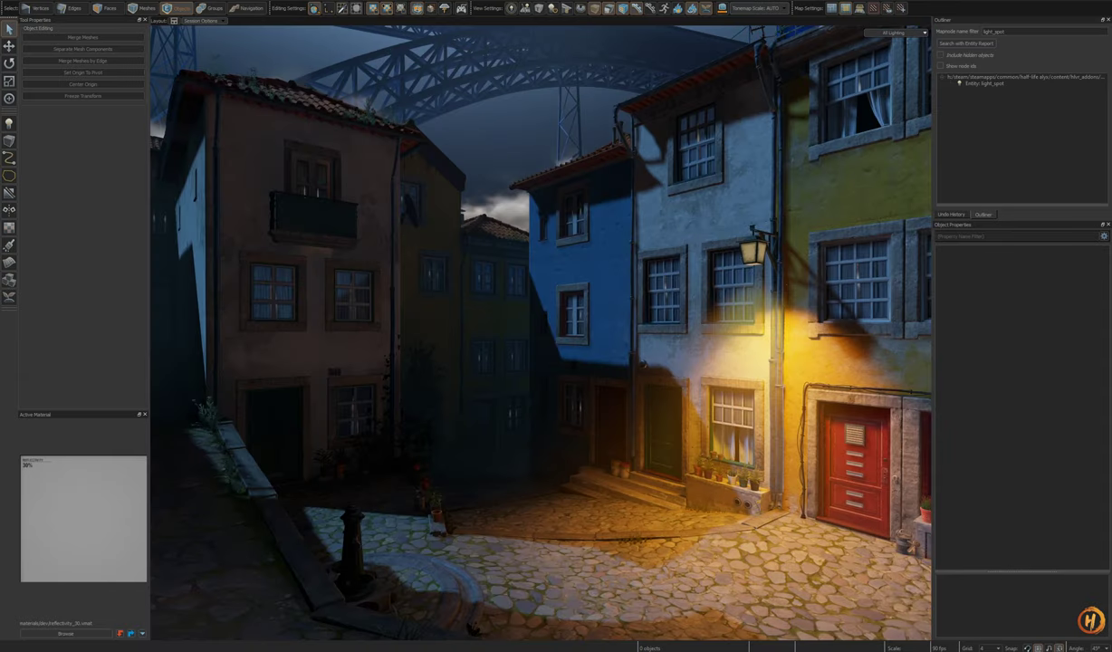
Step: Examine the baked lighting around the street lamp, in the dark side alley and across the square
key(z)
key(s)
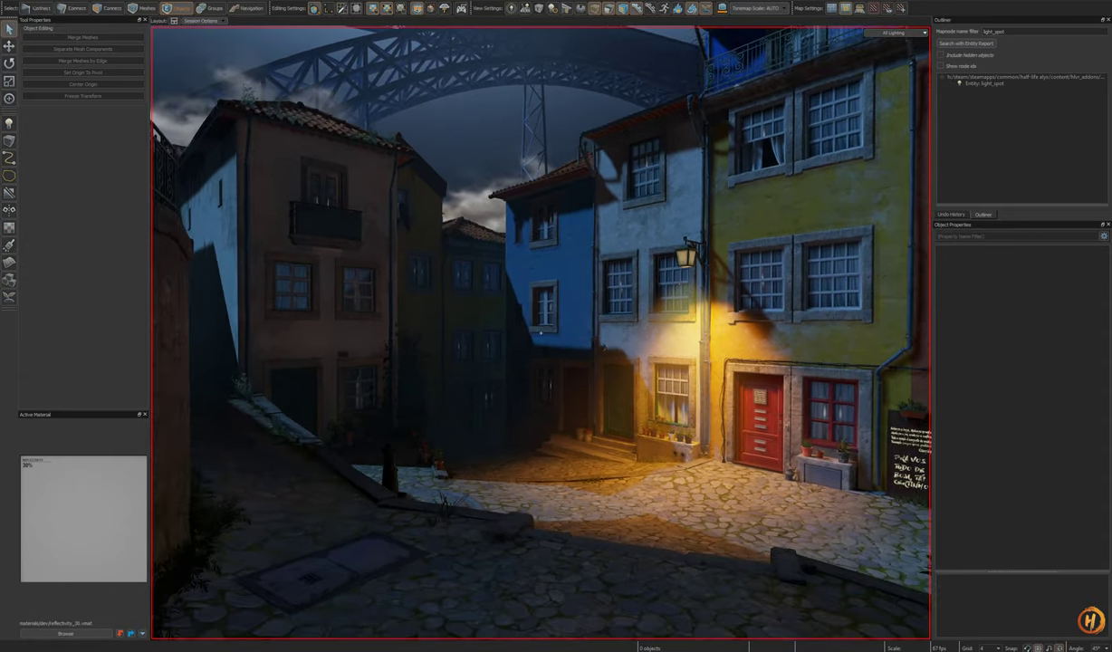
key(d)
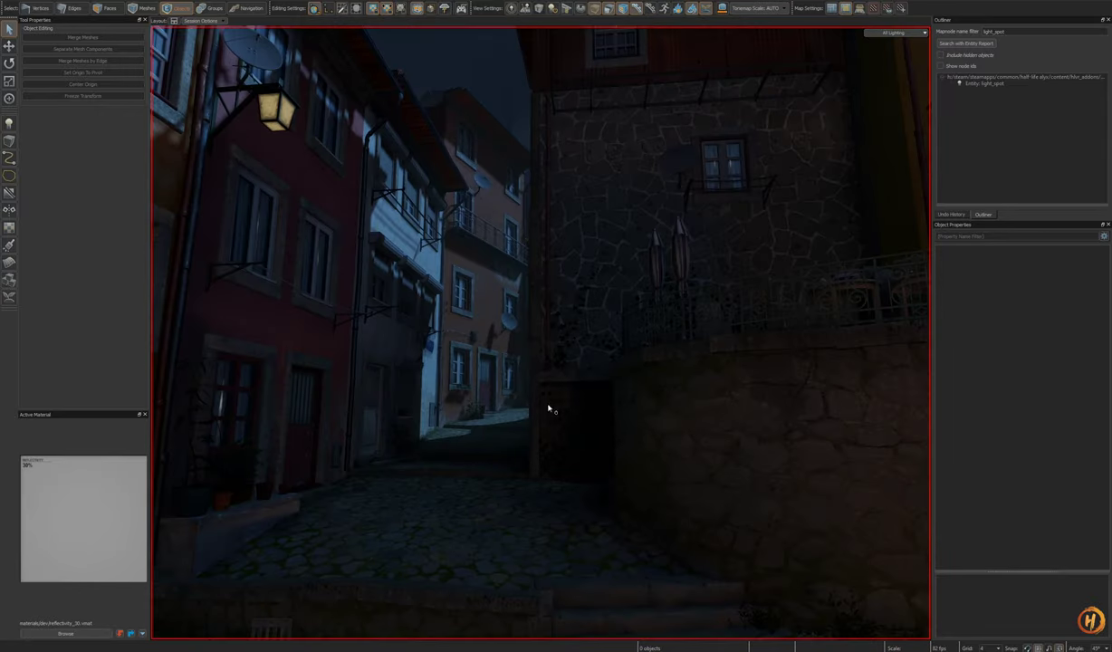
key(s)
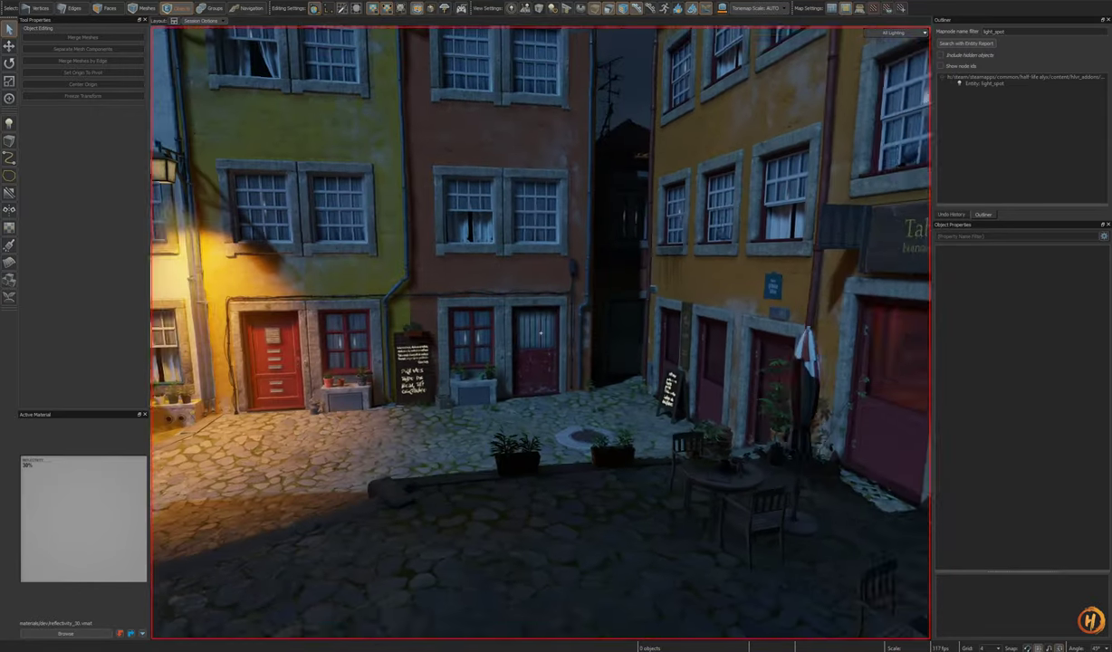
Step: Examine the lamp-lit facades and the alley square from several sides, and save the map
right_drag(541, 334, 541, 334)
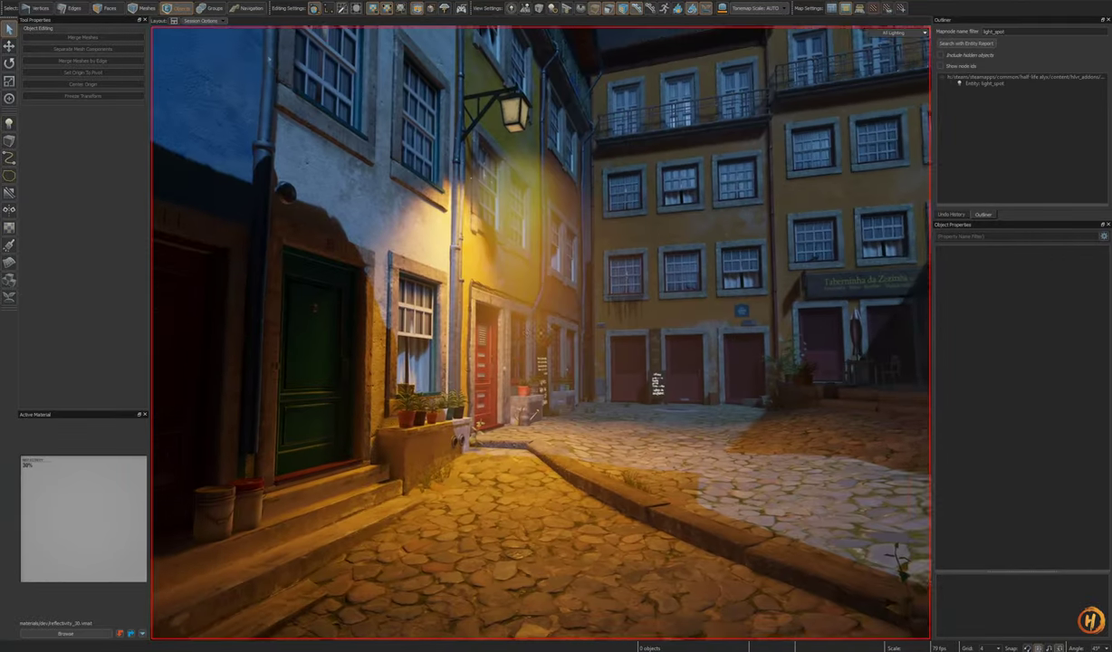
key(d)
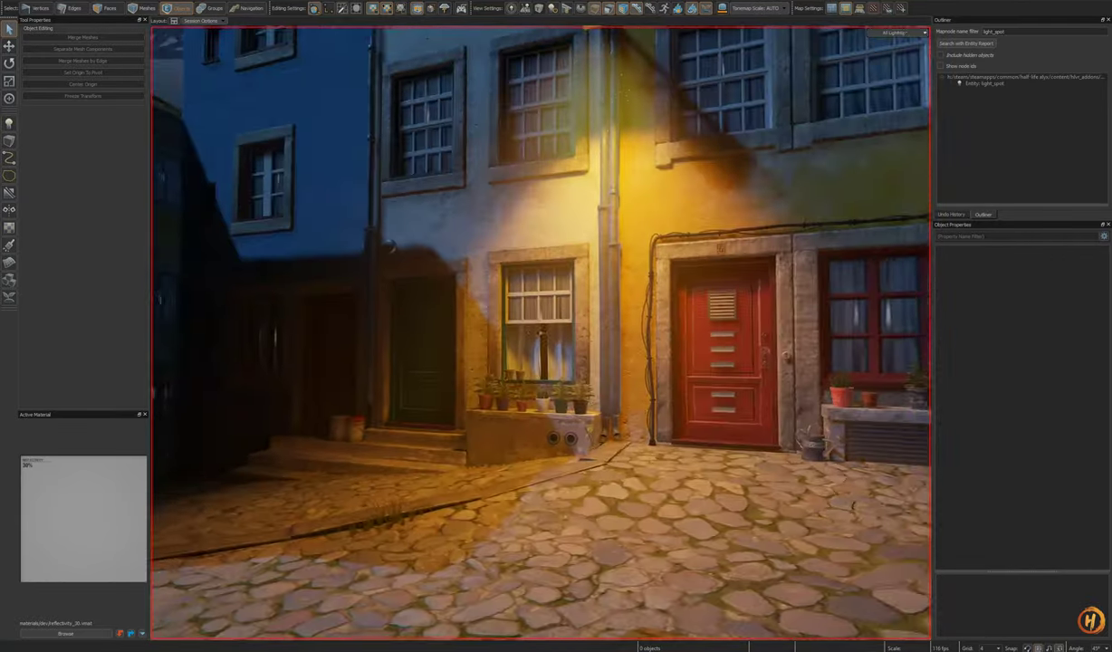
key(s)
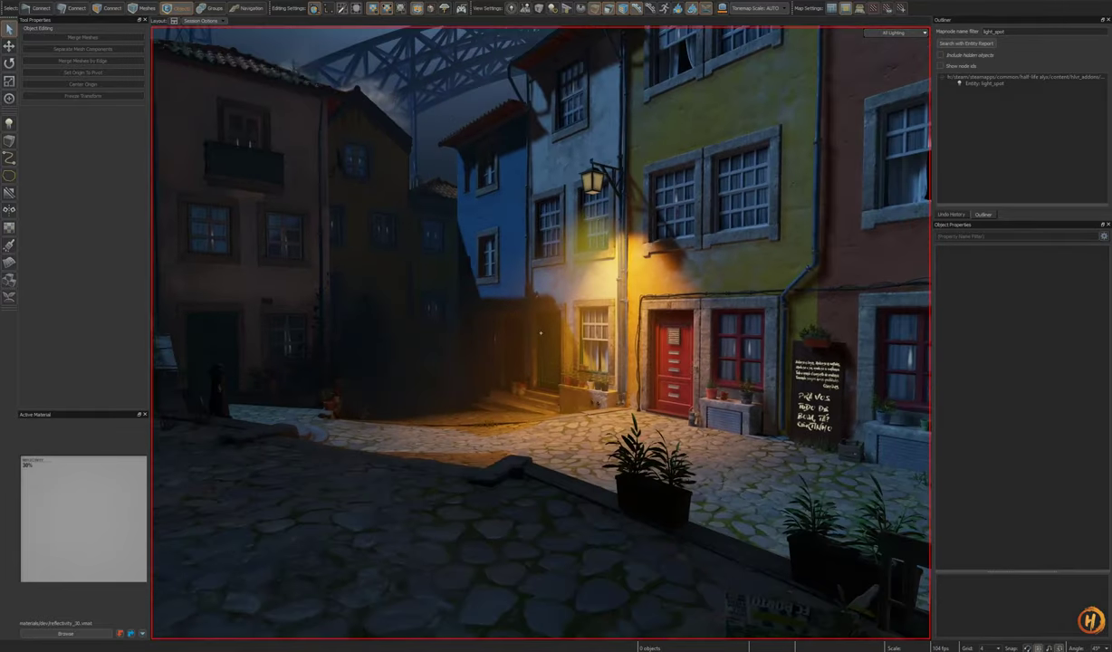
key(w)
key(ctrl+s)
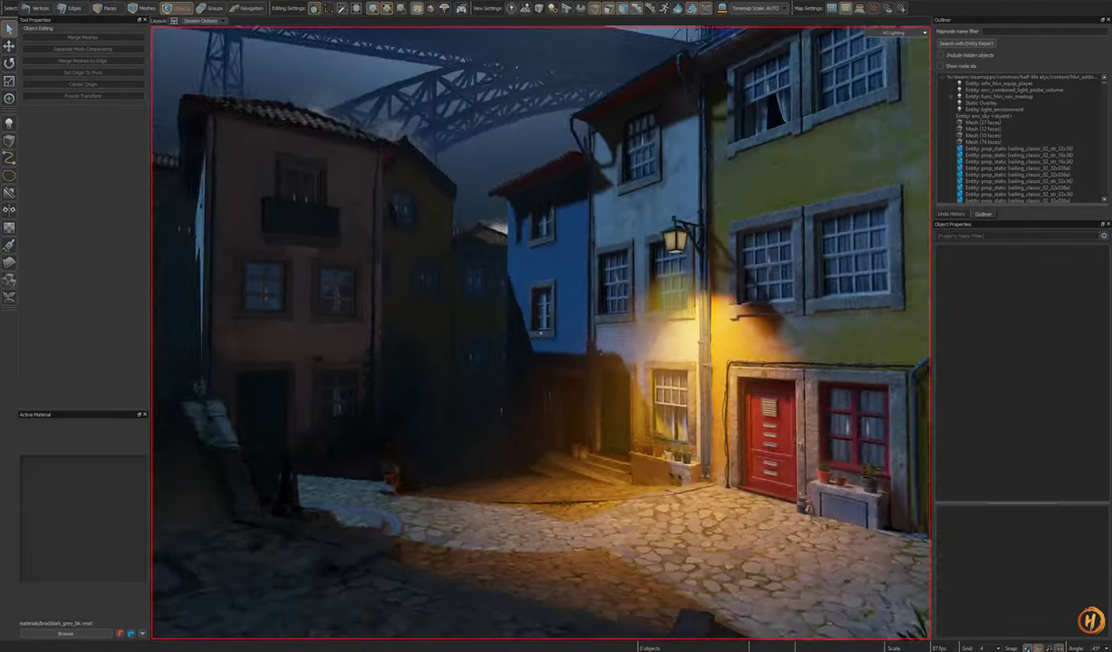
Step: Switch to IrfanView to compare the scene with the reference photos of lamp-lit alleys, and return to the Hammer map
key(s)
key(w)
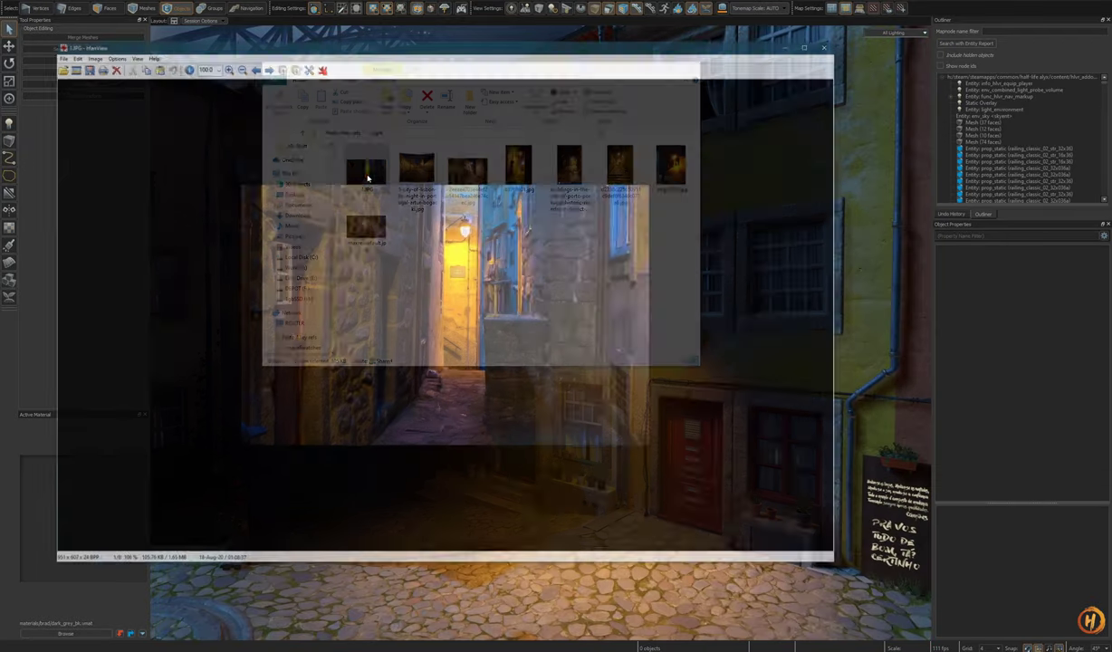
scroll(500, 334, up, 3)
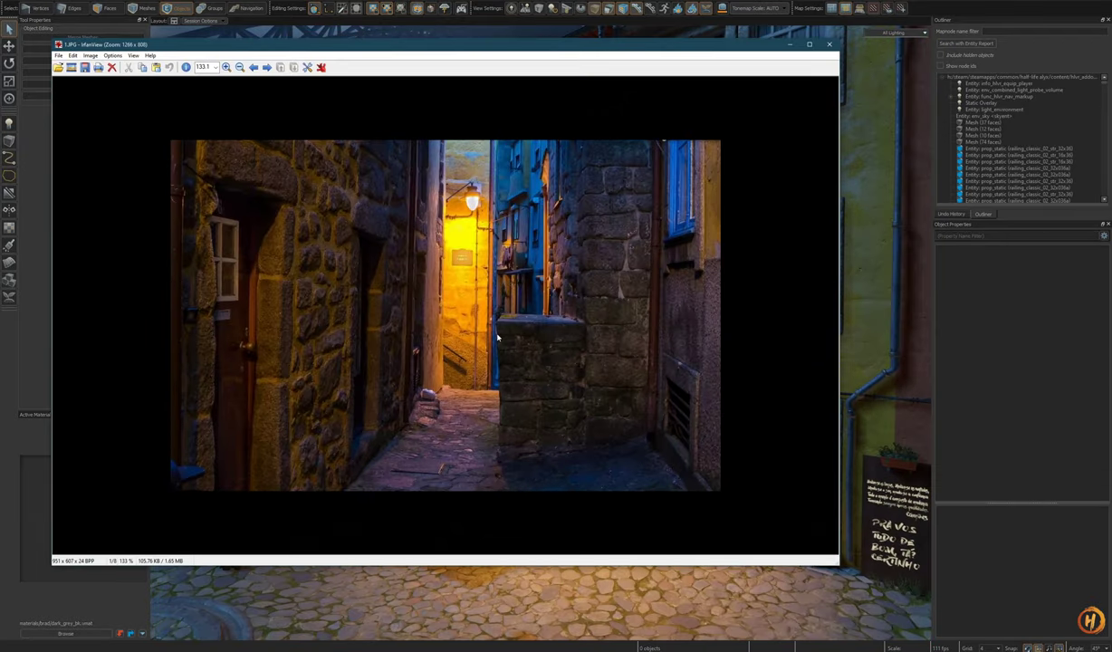
key(Right)
key(Right)
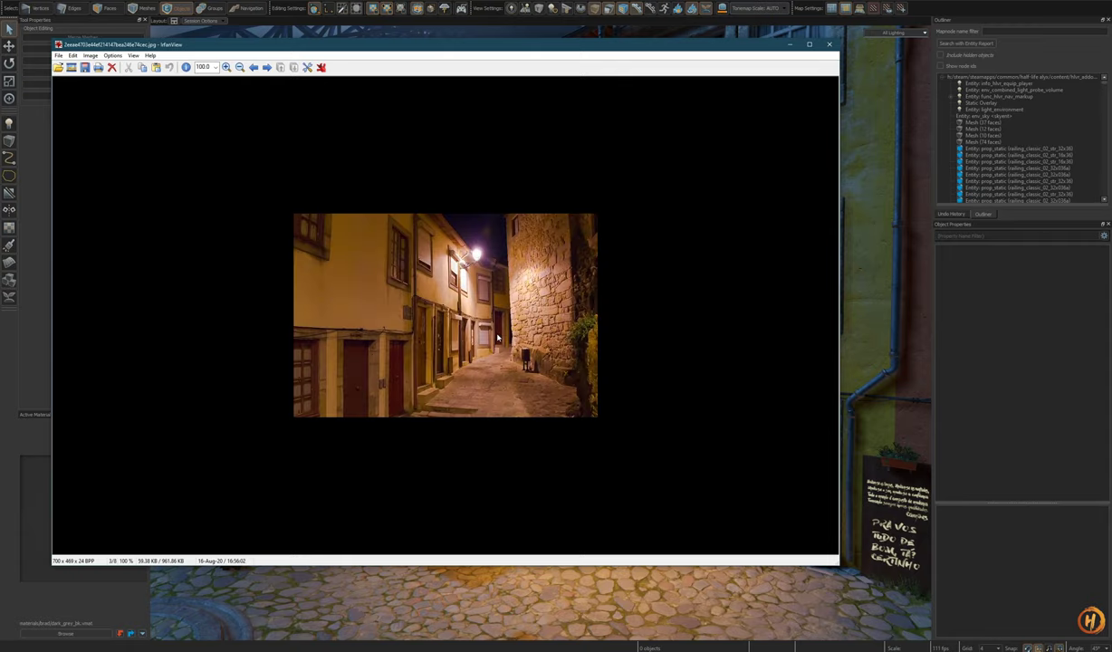
key(Right)
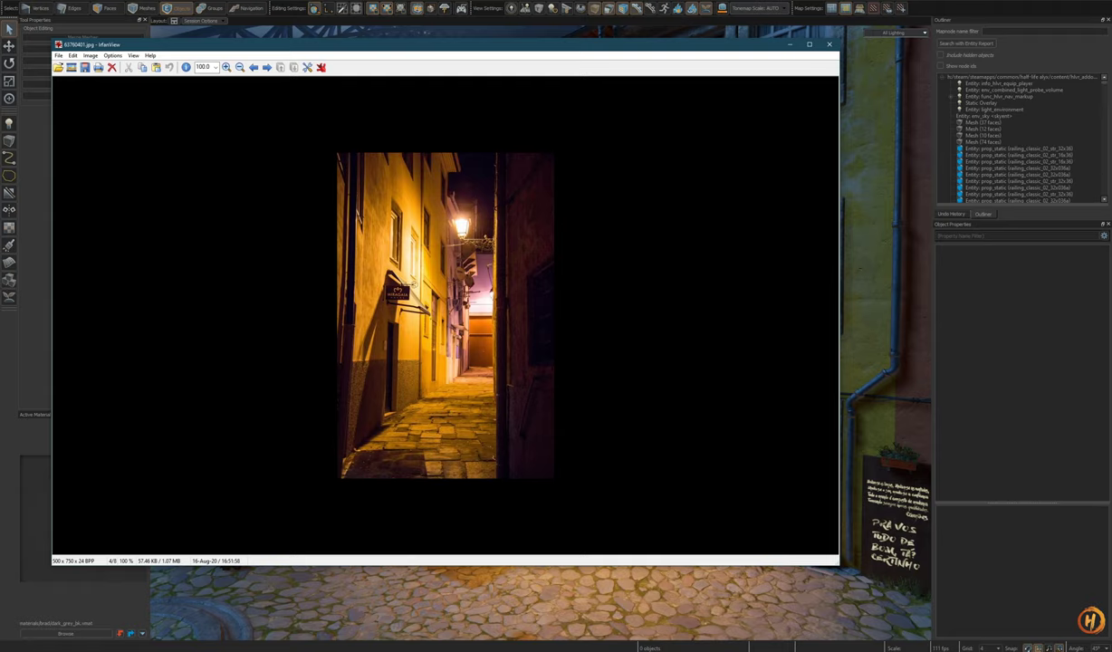
click(557, 35)
Step: Show the entity helpers and select the light_spot below the street lamp
key(s)
right_drag(644, 311, 598, 299)
key(o)
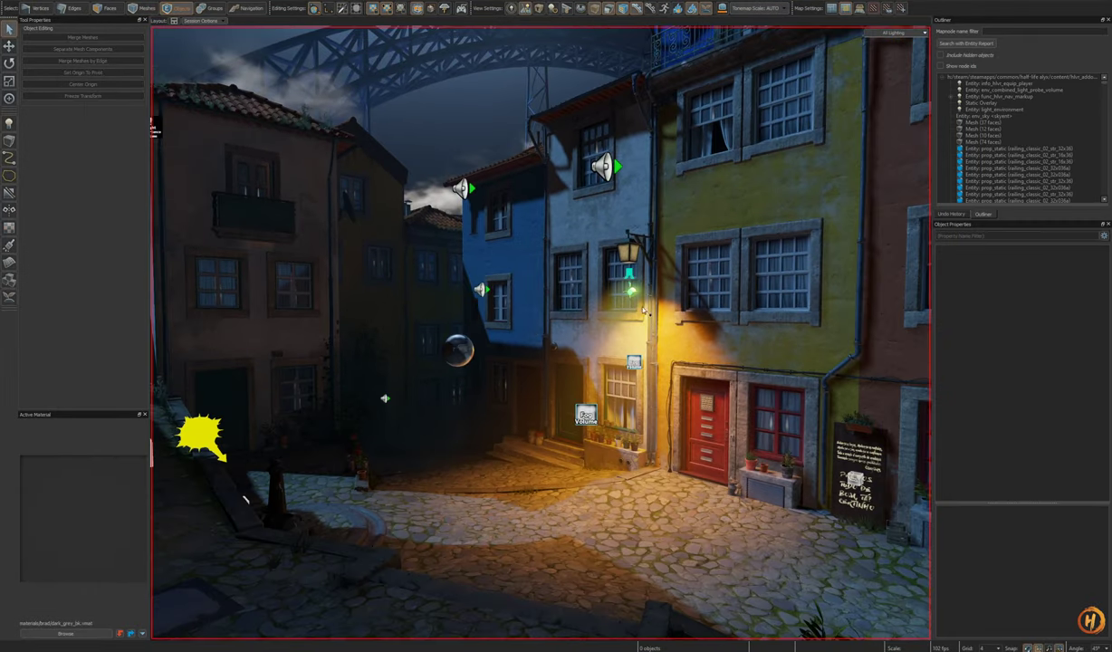
click(631, 274)
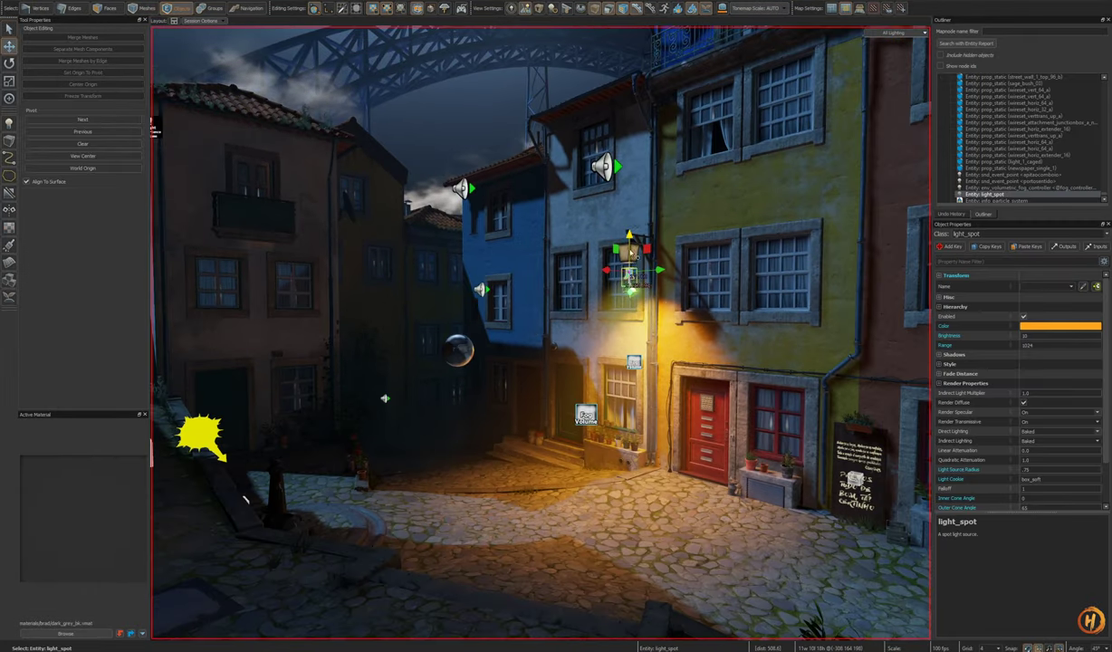
right_drag(631, 272, 616, 306)
key(w)
key(a)
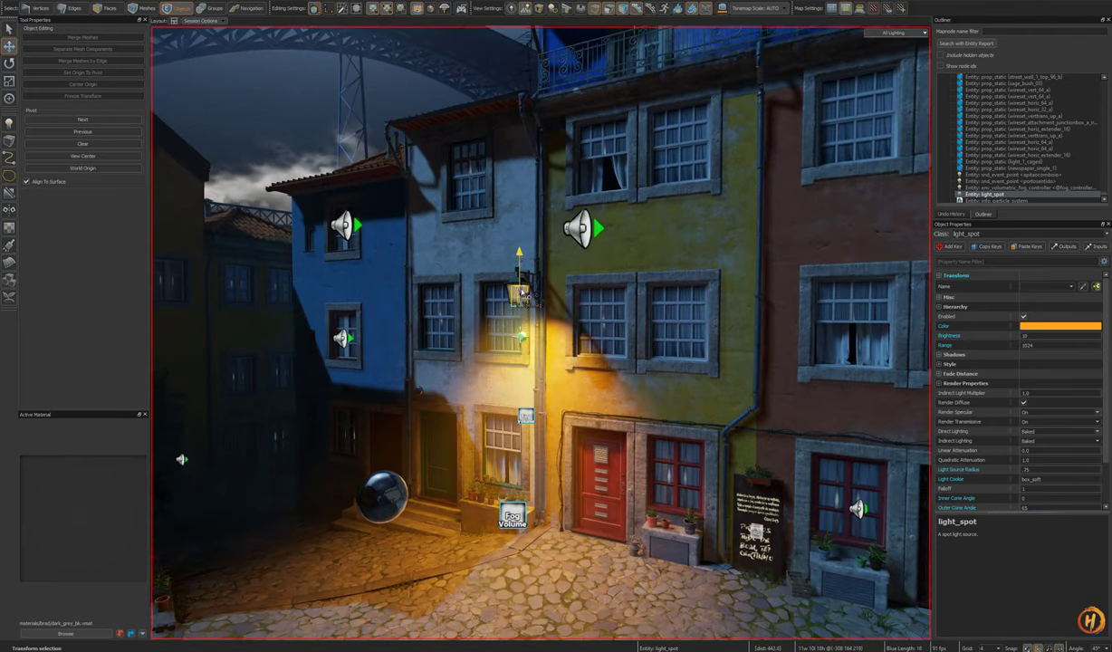
Step: Move the light_spot up so that it sits right at the base of the street lamp's lantern
mouse_move(521, 291)
mouse_down()
mouse_move(521, 277)
mouse_move(521, 308)
mouse_up()
key(w)
right_drag(521, 308, 531, 338)
key(w)
mouse_move(531, 339)
mouse_down()
mouse_move(531, 313)
mouse_move(529, 329)
mouse_up()
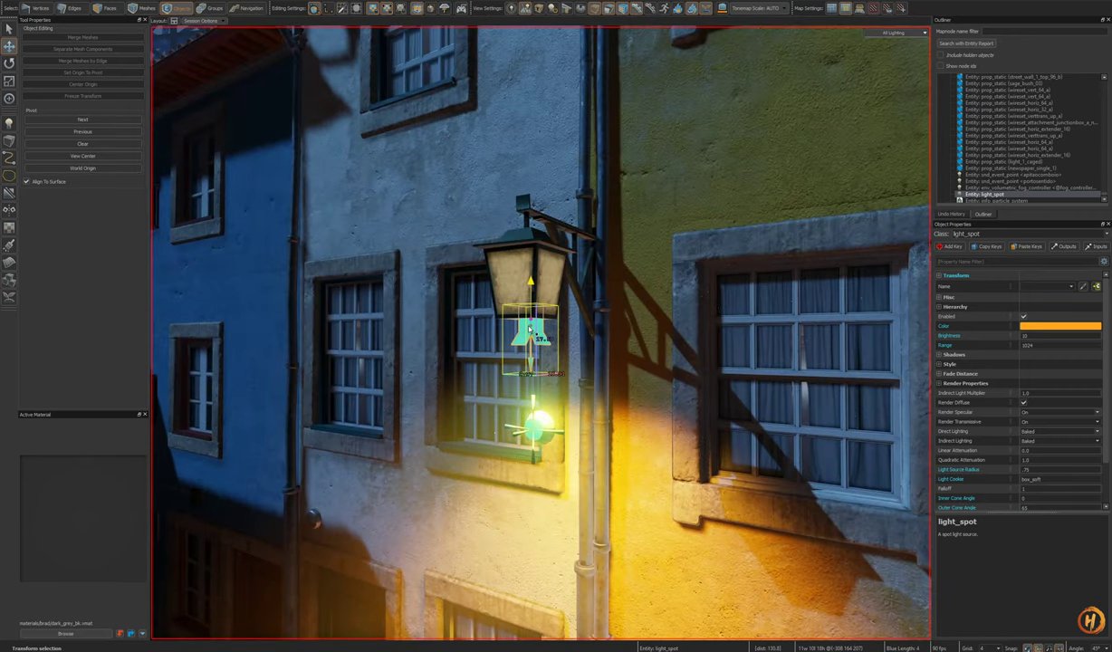
scroll(530, 330, up, 5)
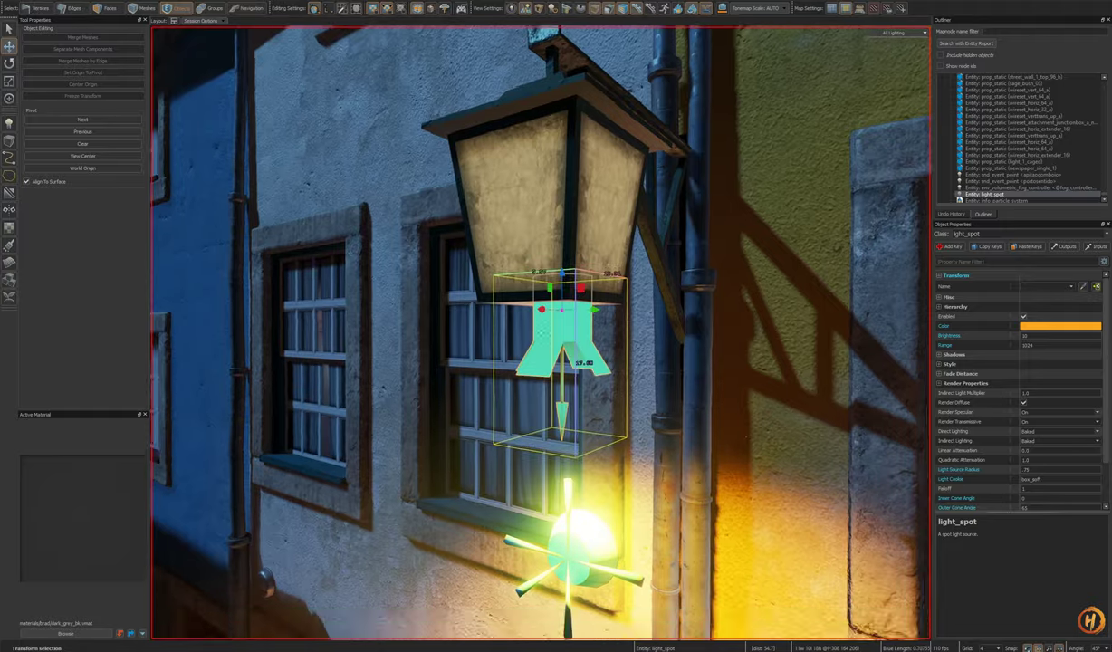
key(s)
mouse_move(541, 334)
right_down()
mouse_move(535, 342)
mouse_move(540, 332)
right_up()
key(w)
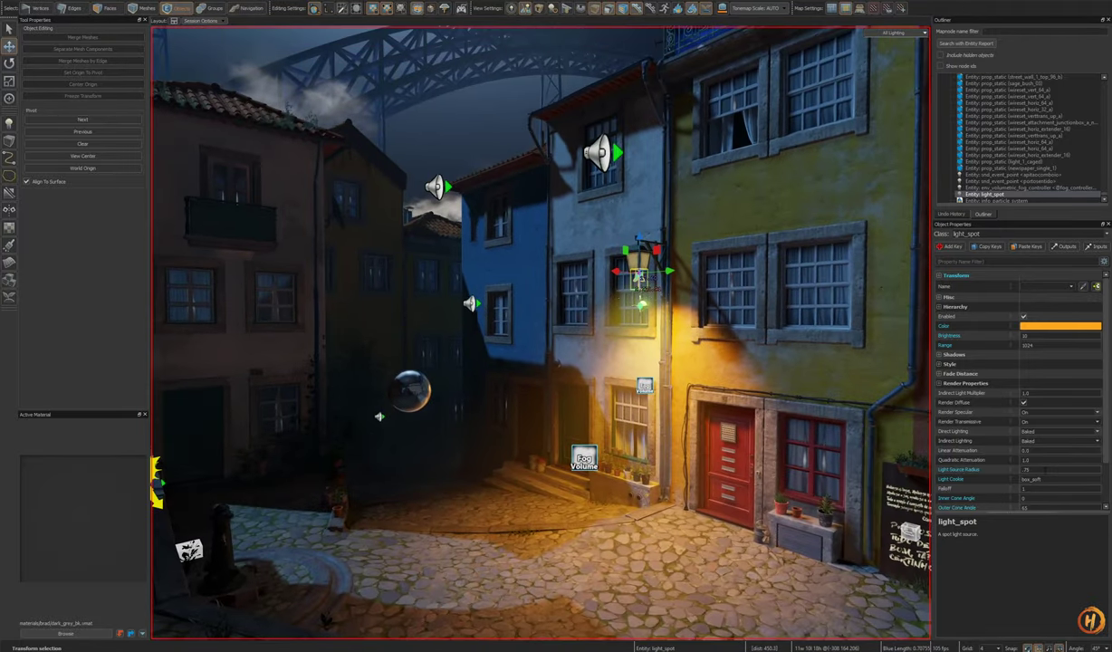
Step: Set the light_spot's outer cone angle to 75
click(1045, 470)
right_drag(770, 381, 825, 379)
scroll(1033, 407, down, 2)
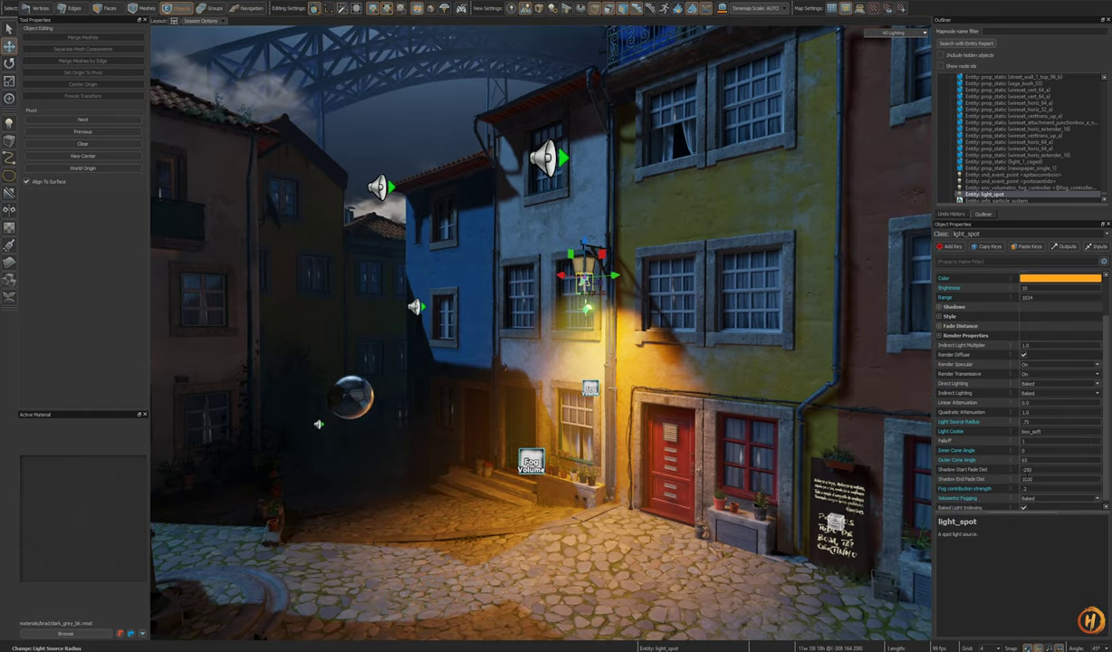
scroll(1033, 408, down, 1)
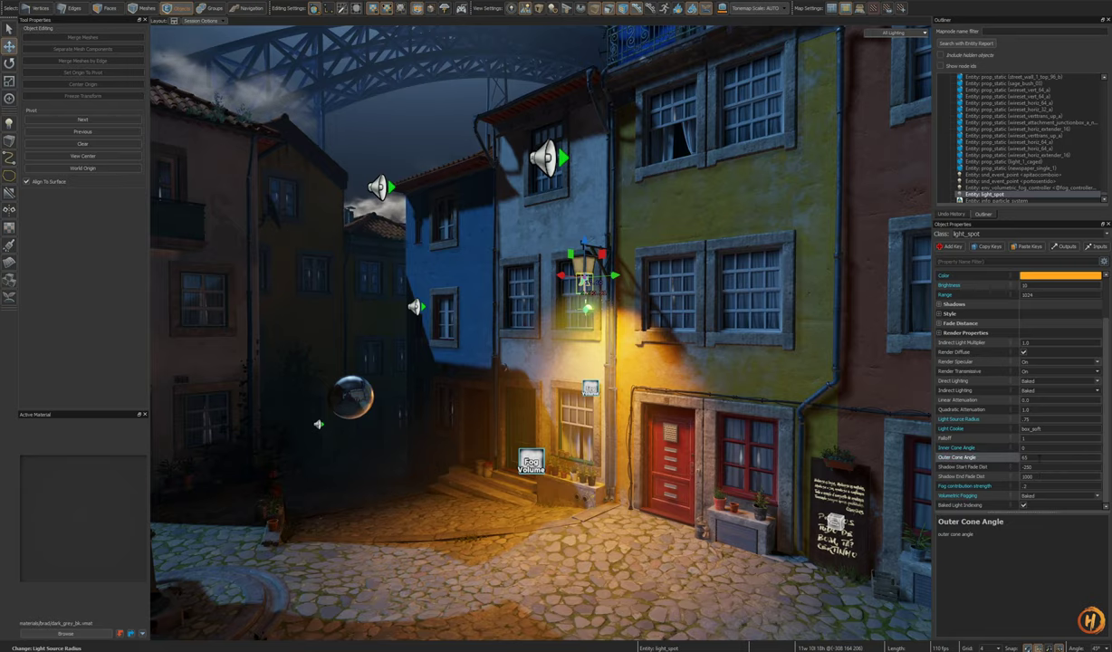
key(Return)
key(s)
right_drag(540, 334, 611, 304)
key(w)
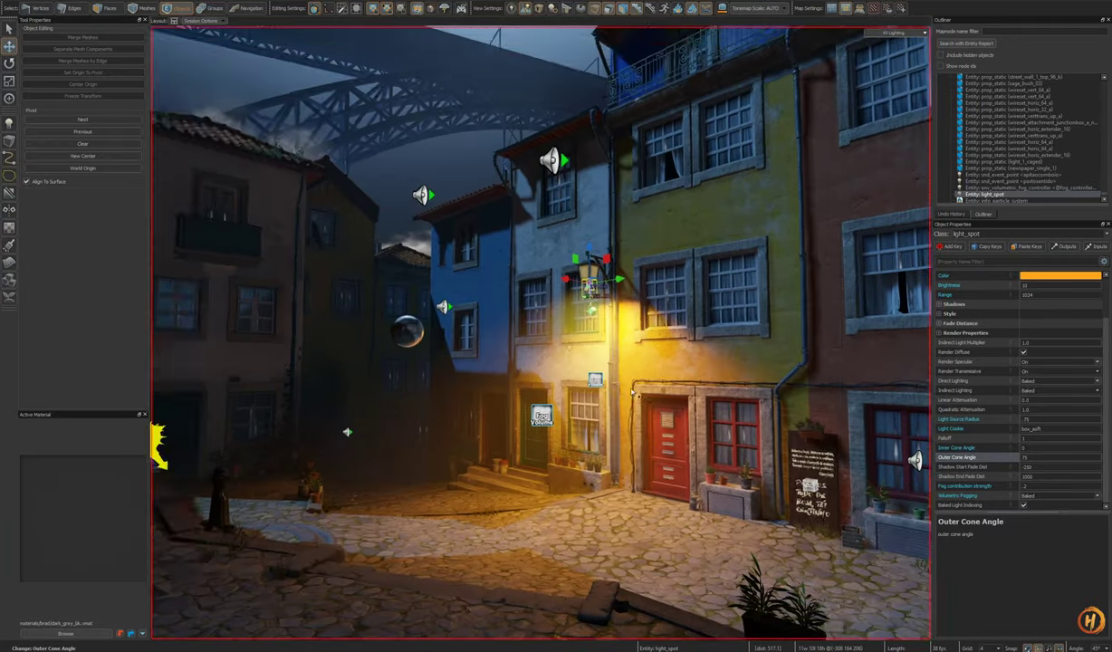
Step: Examine how the widened lamp light falls on the facades, the steps and the cobbled square
right_drag(541, 332, 806, 310)
key(w)
key(w)
key(w)
key(s)
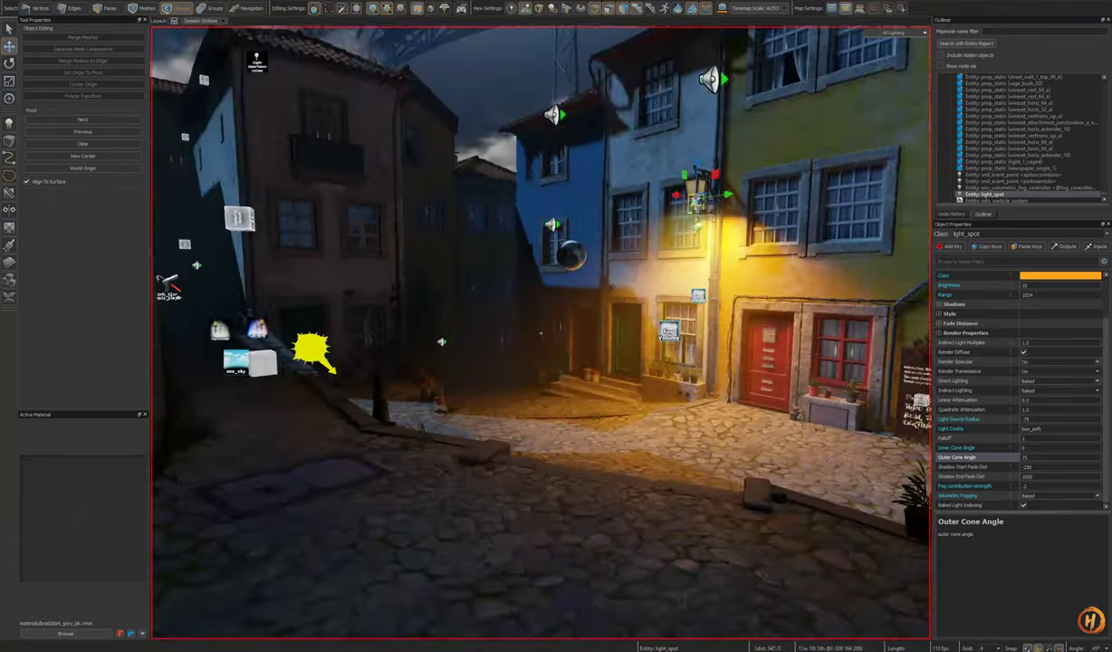
key(w)
right_drag(683, 373, 774, 222)
key(w)
right_drag(541, 333, 551, 363)
key(s)
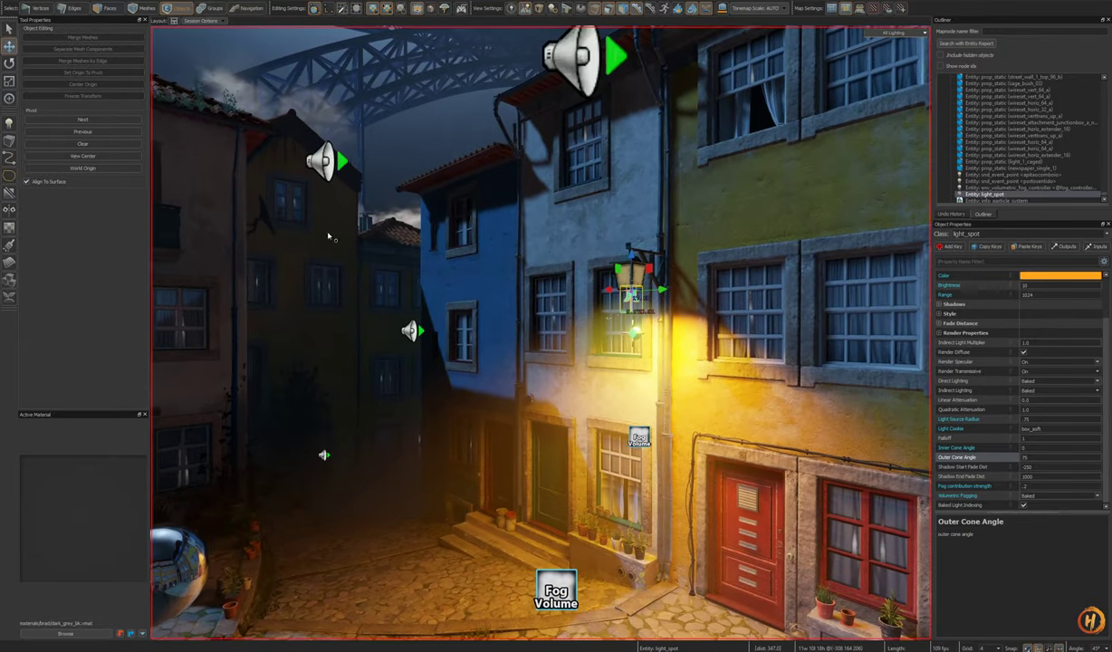
Step: Place a light_omni entity on the cobbles below the street lamp and raise it toward the lantern
key(Escape)
click(6, 128)
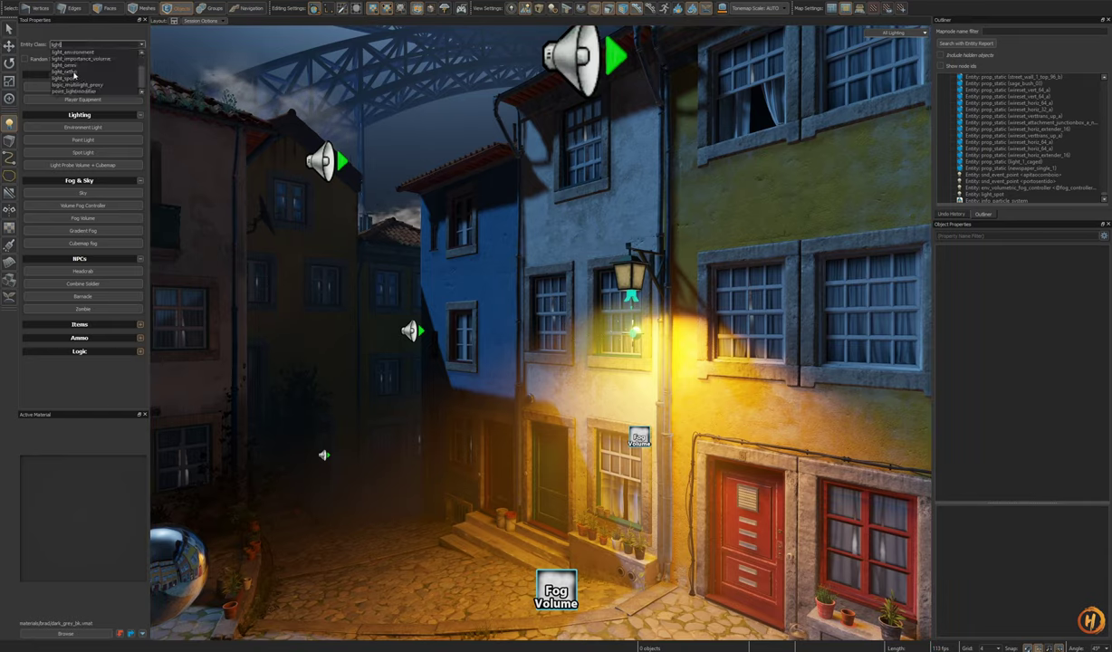
click(646, 616)
right_drag(646, 616, 654, 627)
key(s)
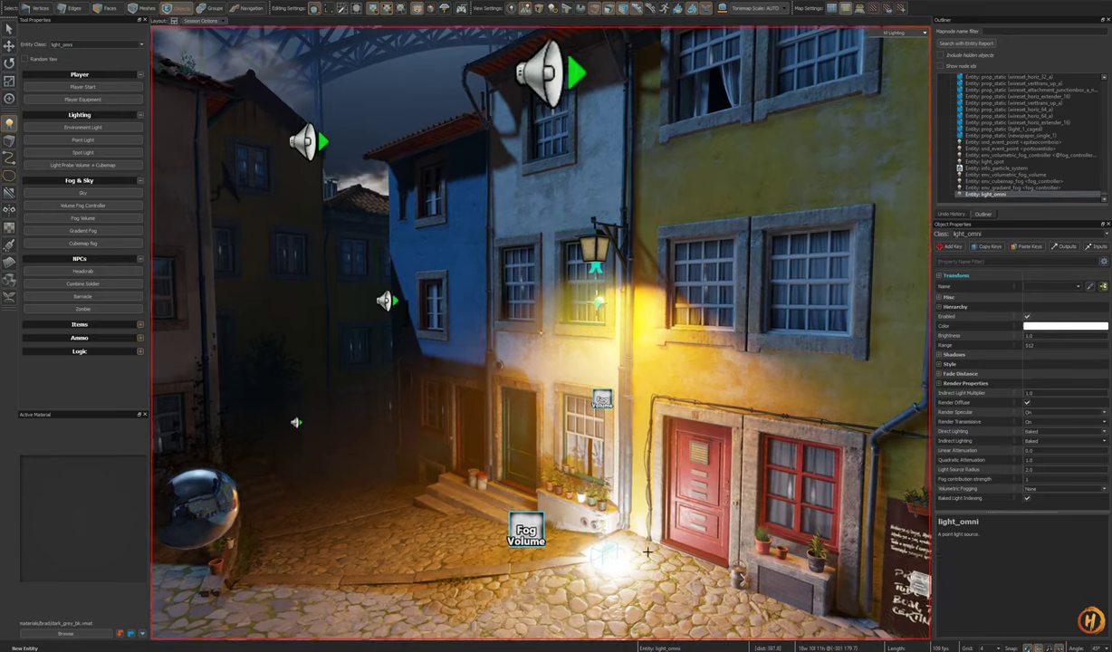
key(t)
drag(607, 538, 600, 415)
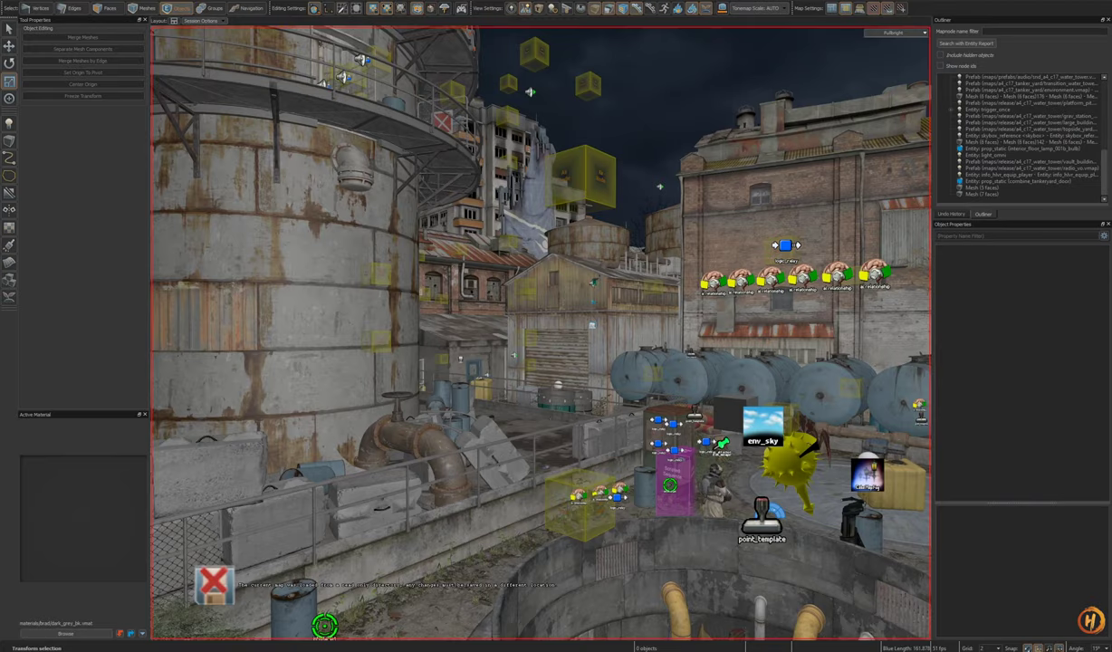
Step: Switch to the a4_c17_water_tower map, view it with full lighting and examine the wall lamp on the wooden shed
right_drag(540, 333, 779, 327)
key(w)
right_drag(370, 330, 702, 249)
key(d)
key(F6)
key(w)
key(w)
key(w)
key(w)
right_drag(541, 334, 825, 258)
key(w)
key(w)
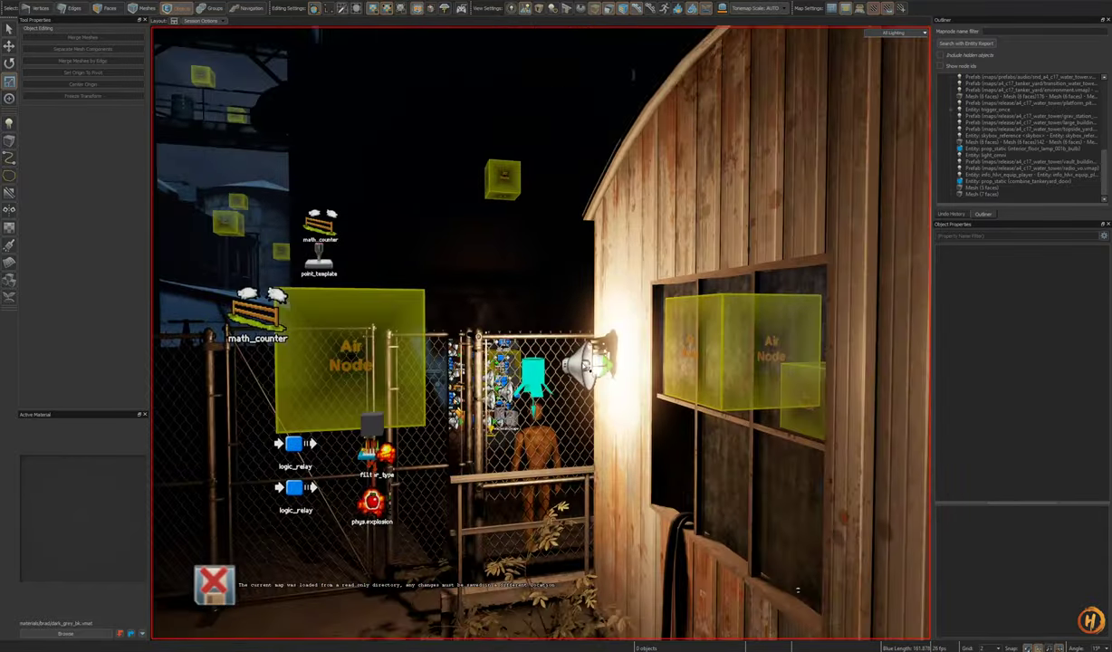
Step: Hide the sound entity covering the shed's wall lamp, and undo the hiding of the topside_yard prefab
click(591, 370)
key(h)
click(582, 387)
key(h)
key(ctrl+z)
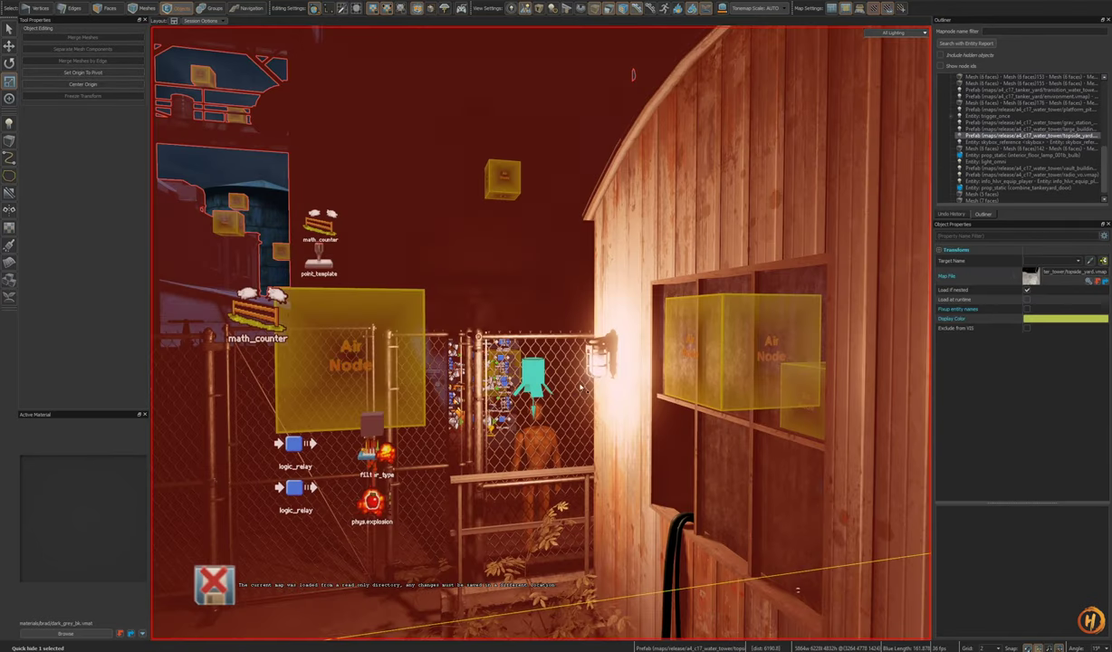
Step: Open the topside_yard prefab for in-place editing and select the light_omni beside the wall lamp
right_drag(581, 387, 507, 393)
click(617, 376)
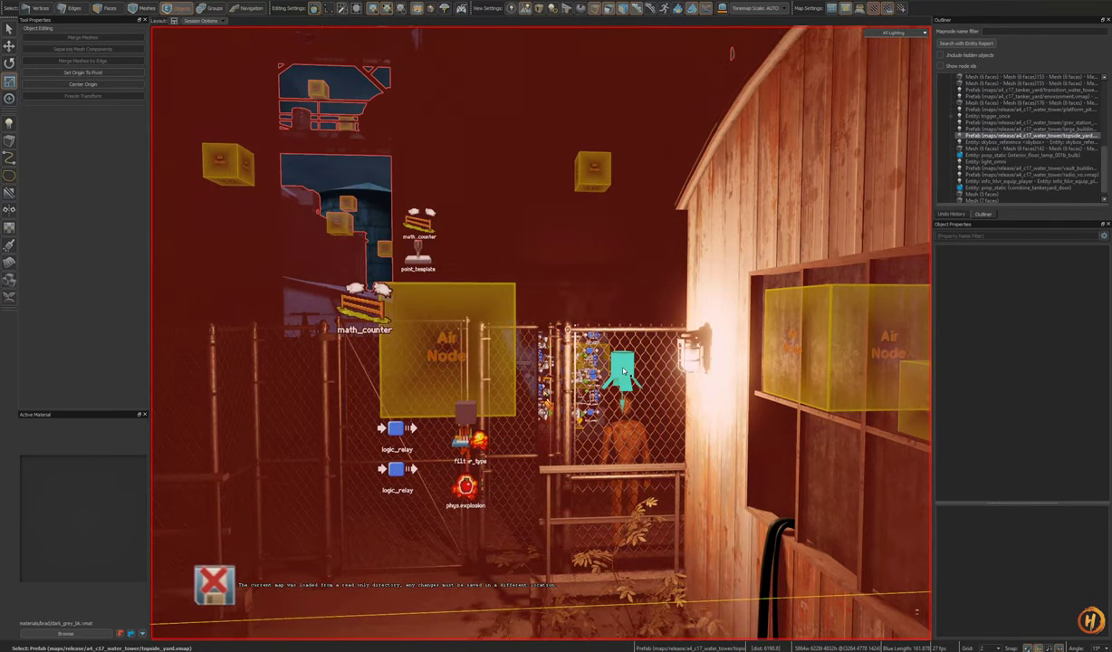
double_click(623, 369)
right_drag(624, 369, 649, 415)
key(s)
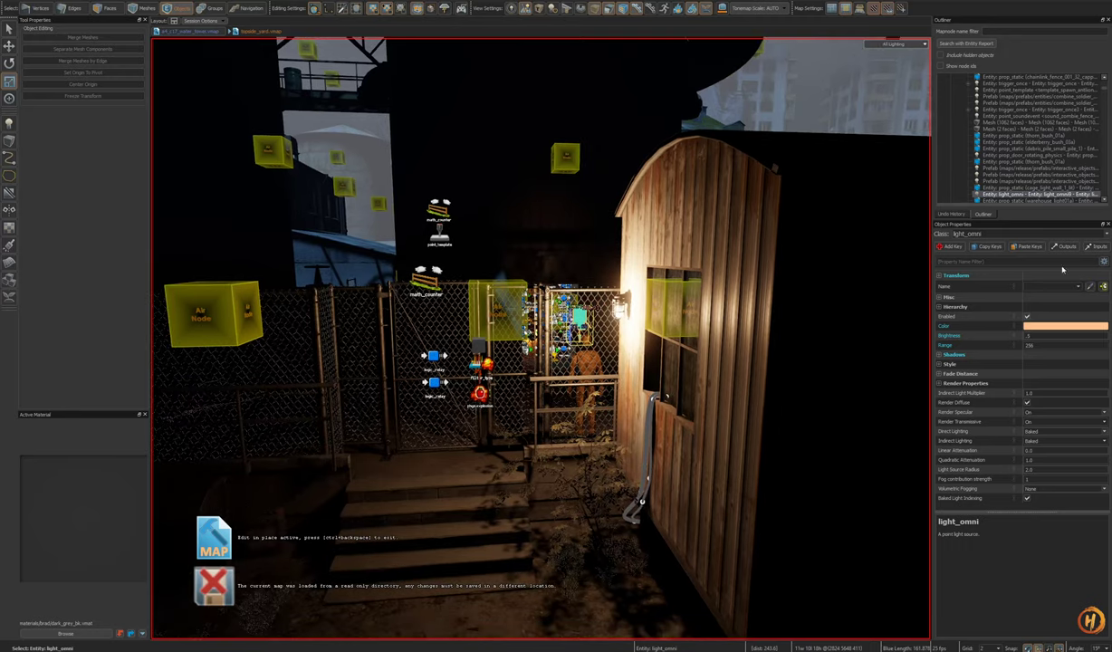
Step: Hide the wall lamp's light_omni to compare the lighting without it, and undo the hiding
key(s)
right_drag(541, 339, 541, 314)
key(h)
key(ctrl+z)
key(s)
key(w)
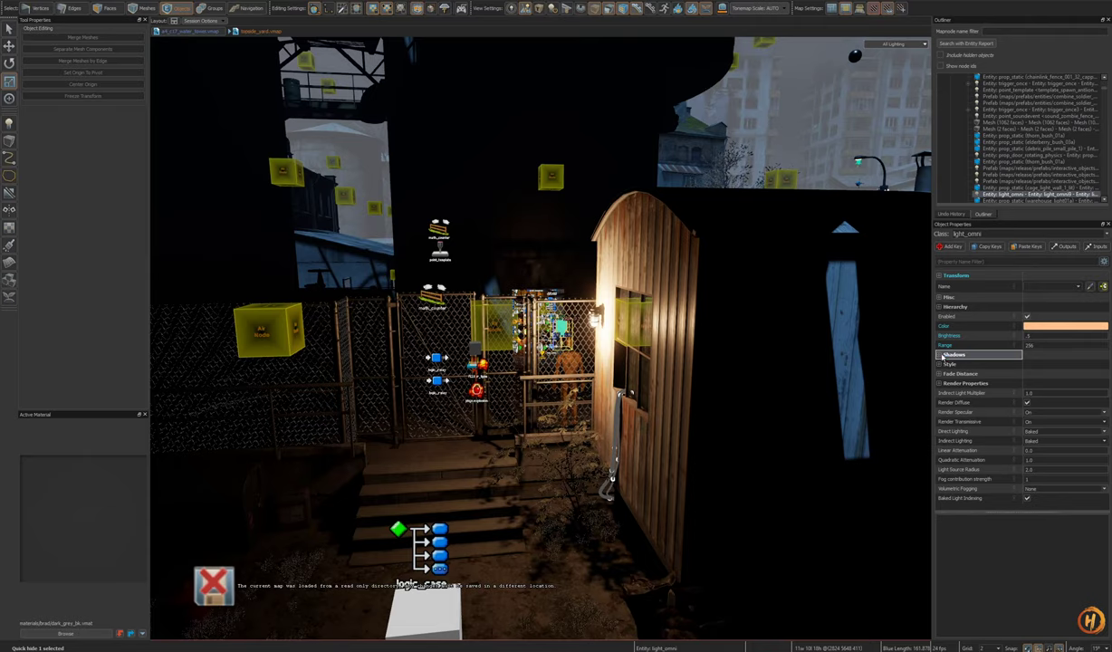
Step: Check once more what the wall lamp's light_omni contributes by toggling its visibility, and return to the Porto map
key(a)
mouse_move(568, 401)
right_down()
mouse_move(542, 503)
mouse_move(550, 433)
mouse_move(571, 416)
mouse_move(552, 389)
mouse_move(579, 413)
right_up()
key(h)
key(ctrl+z)
key(w)
key(a)
key(ctrl+Tab)
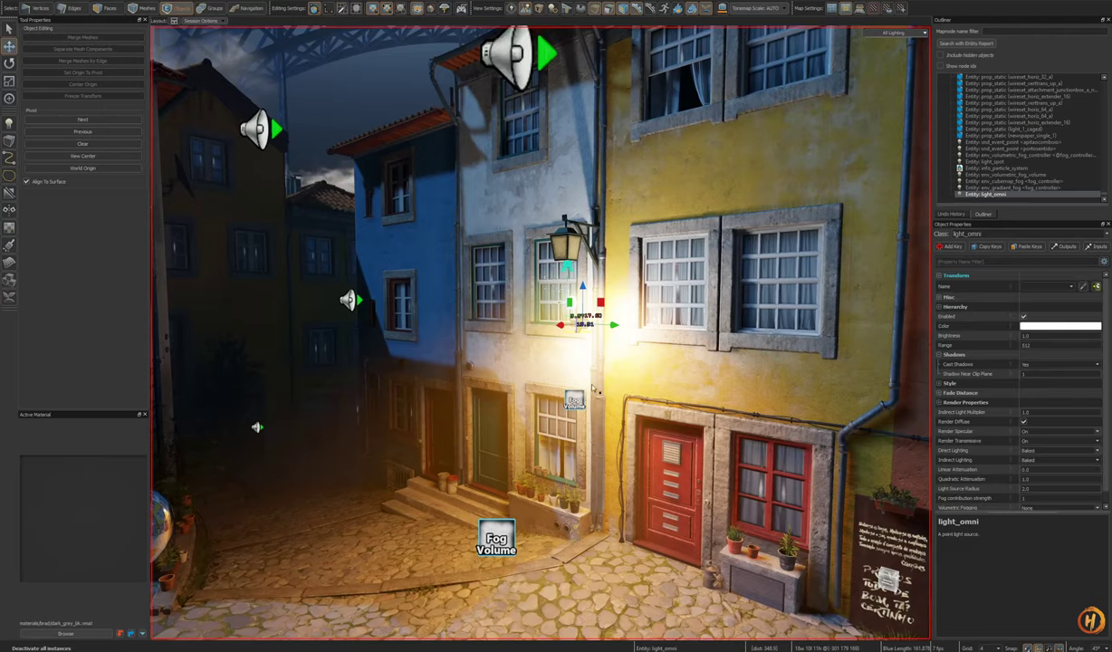
Step: Raise the new light_omni further up toward the street lamp's lantern
right_drag(547, 375, 541, 333)
key(w)
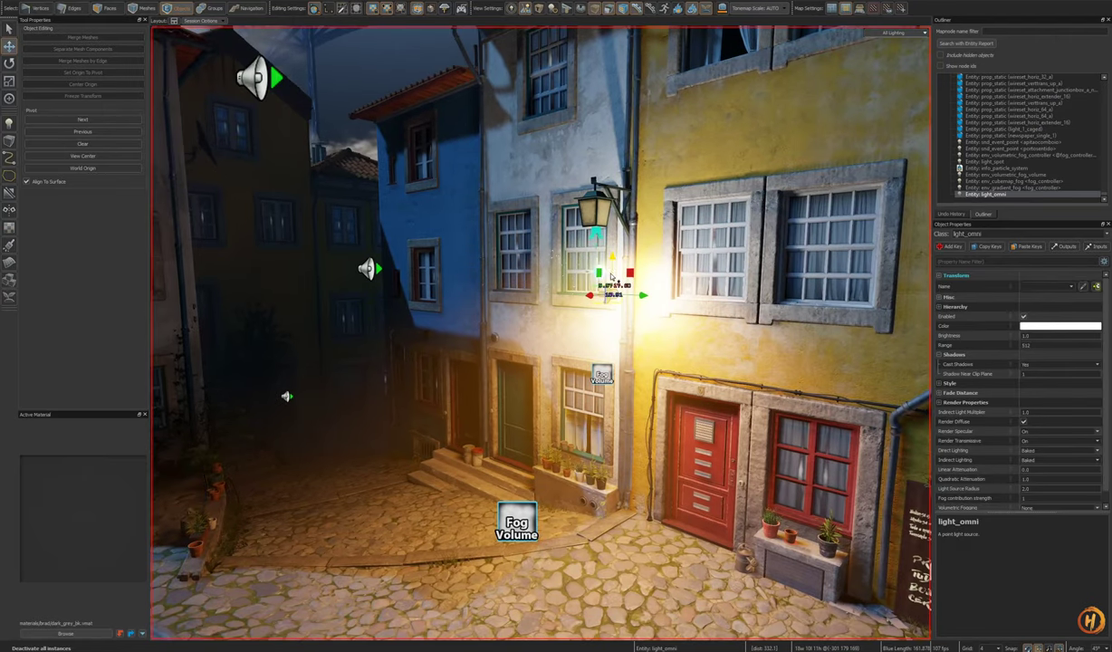
drag(612, 278, 613, 243)
right_drag(627, 358, 630, 352)
key(w)
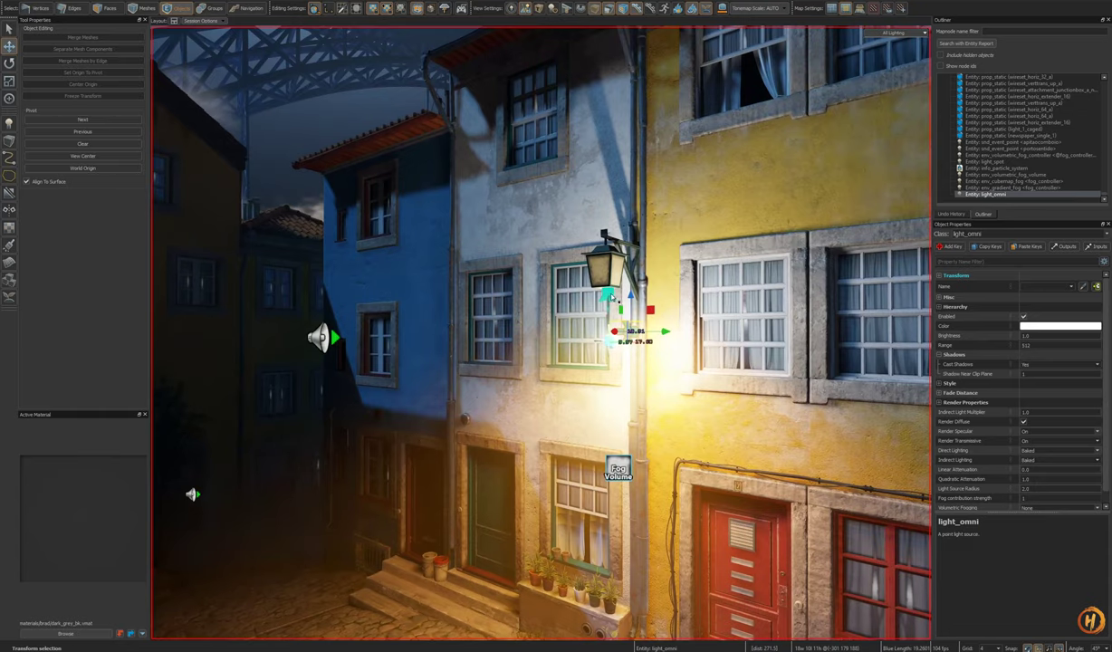
Step: Copy the orange color of the light_spot to the light_omni
click(612, 297)
click(969, 328)
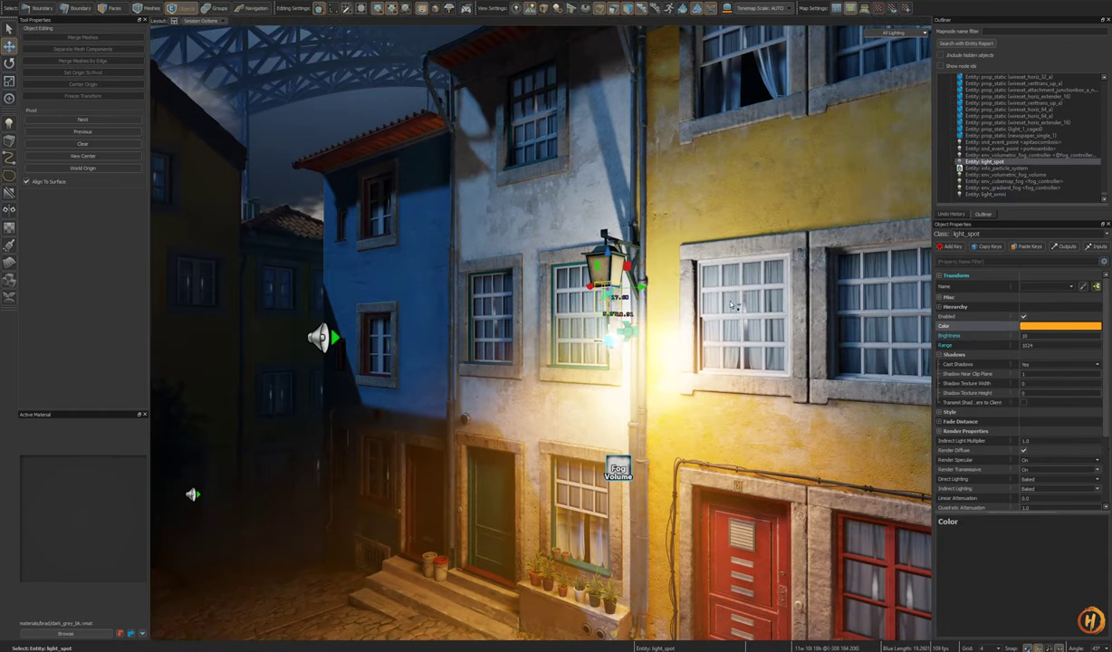
click(629, 333)
click(976, 328)
key(ctrl+v)
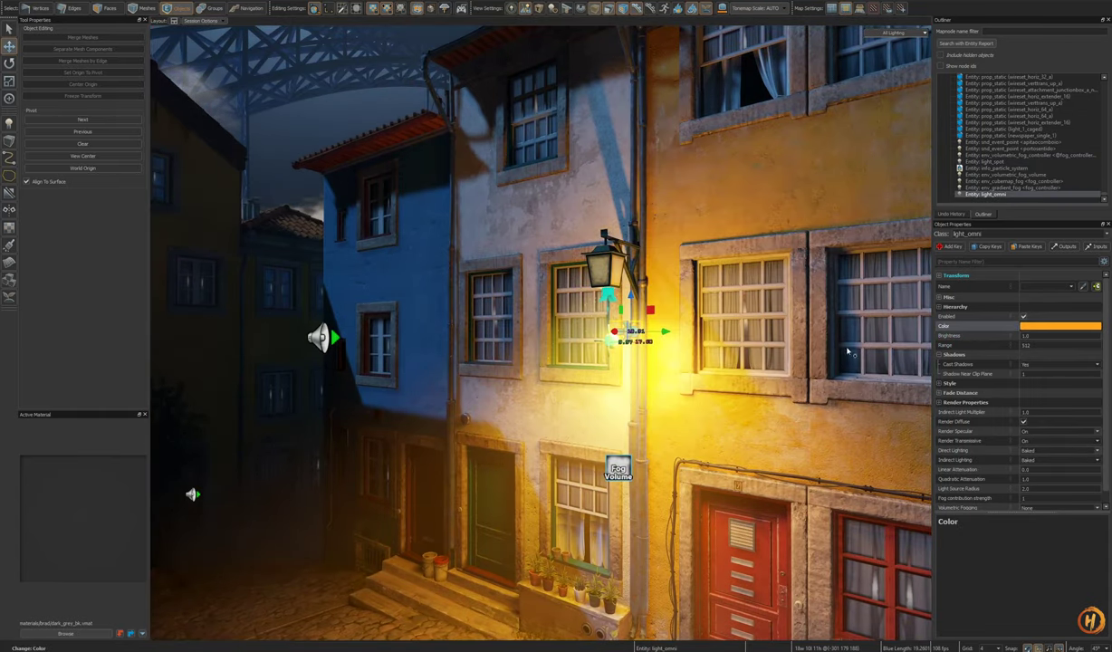
Step: Move the light_omni over and up to the lantern, and set its Cast Shadows option to Baked Only
mouse_move(849, 352)
right_down()
mouse_move(892, 344)
mouse_move(852, 343)
right_up()
drag(622, 351, 591, 353)
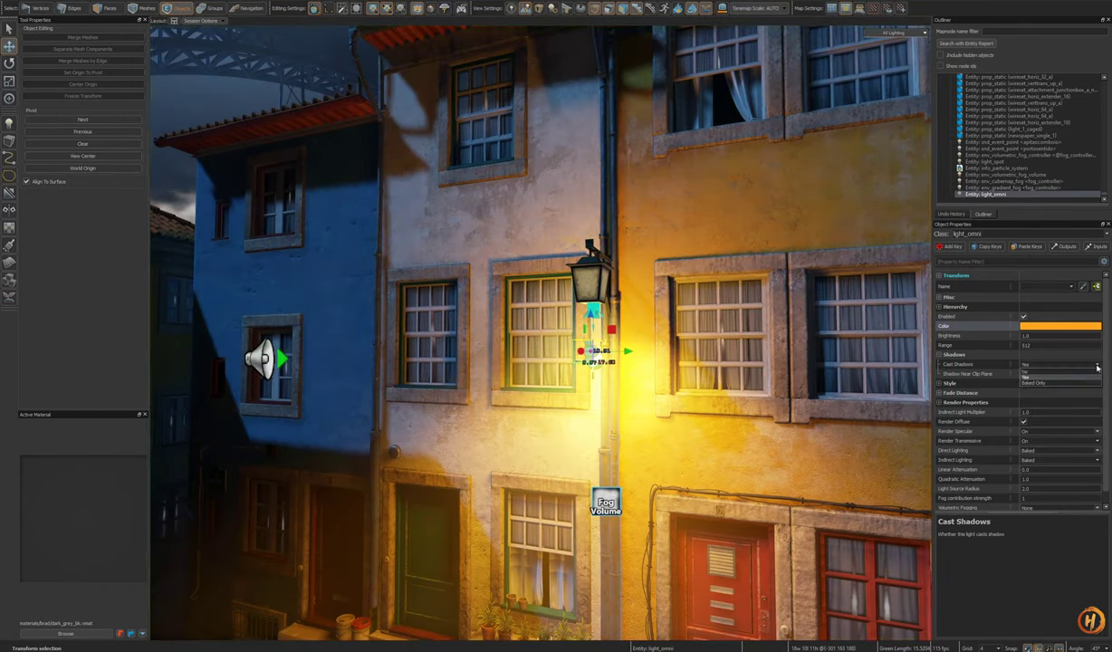
right_drag(711, 363, 657, 358)
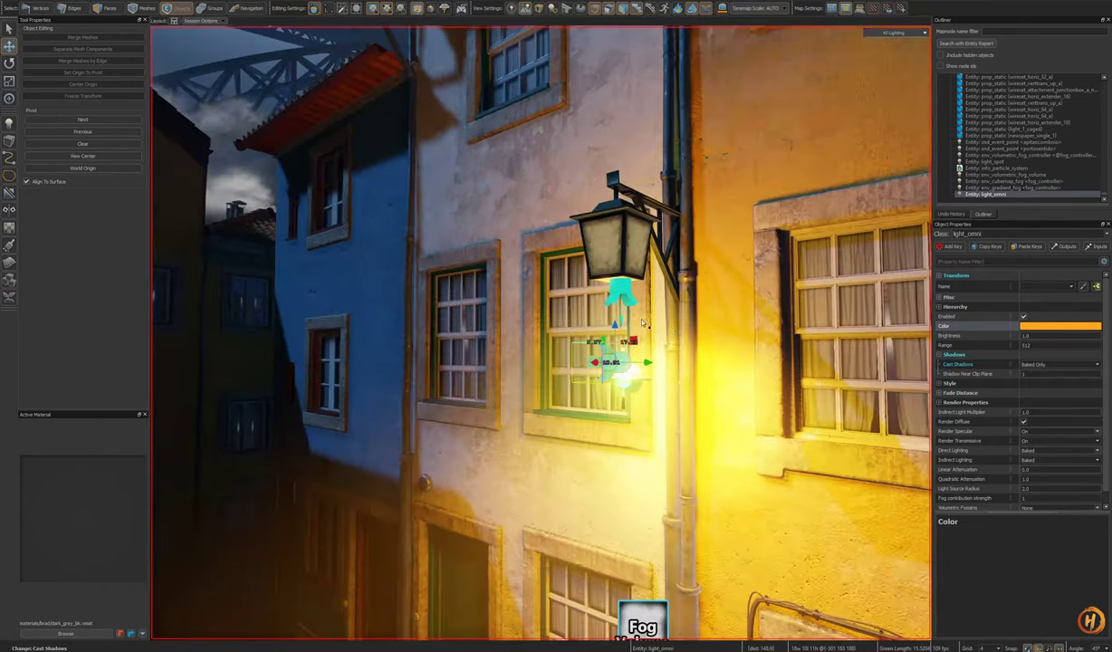
shift+drag(621, 332, 606, 278)
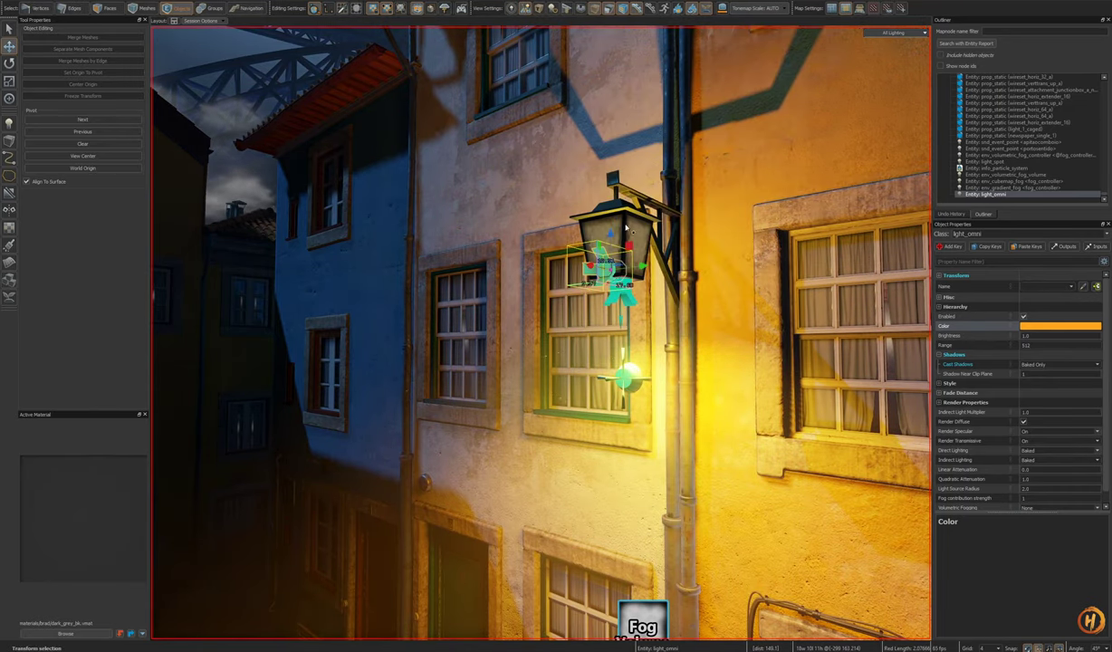
Step: Hide and restore the street lamp prefab to see how it blocks the light on the wall
click(648, 265)
key(h)
key(ctrl+z)
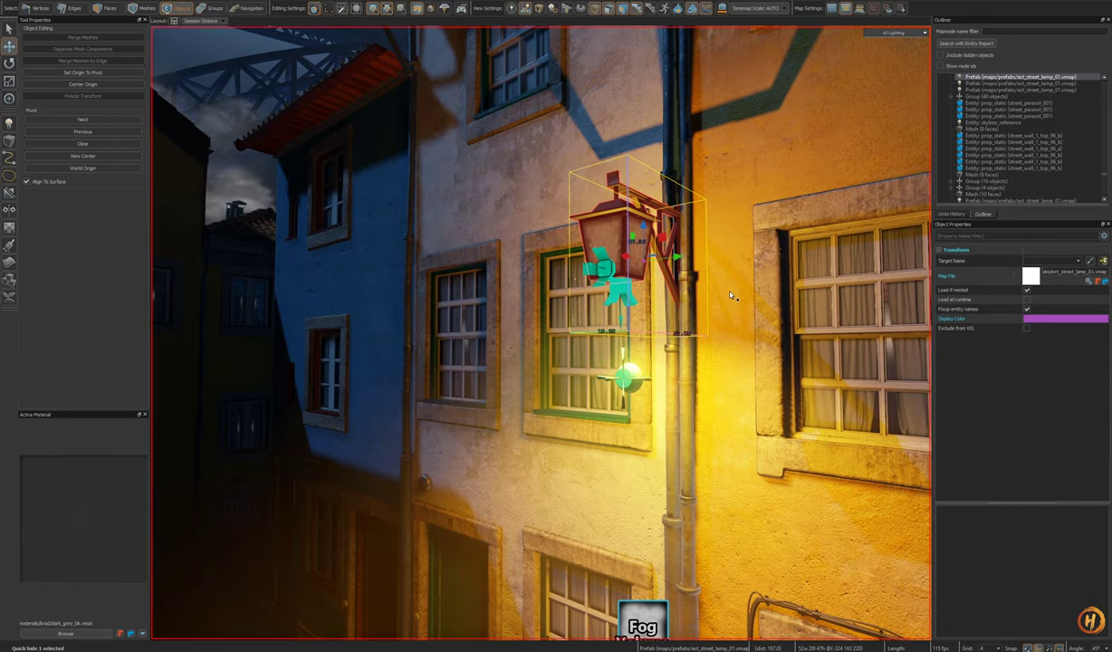
right_drag(731, 295, 598, 279)
key(d)
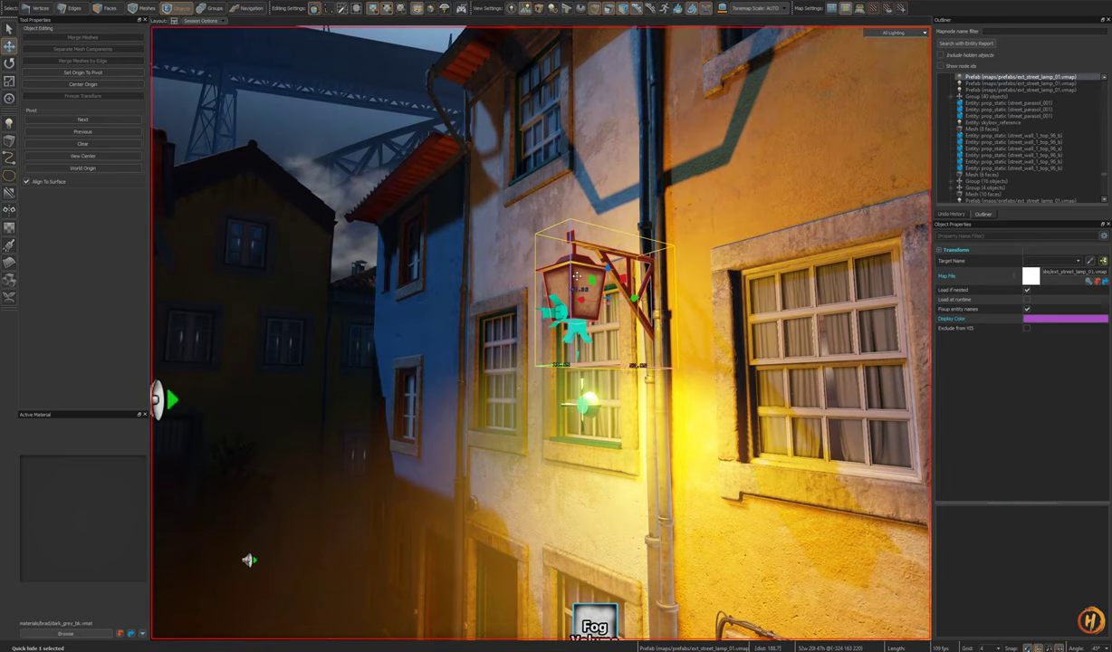
Step: Move the light_omni about 14.5 units straight down, out below the street lamp's lantern
key(Escape)
click(560, 319)
drag(568, 293, 583, 326)
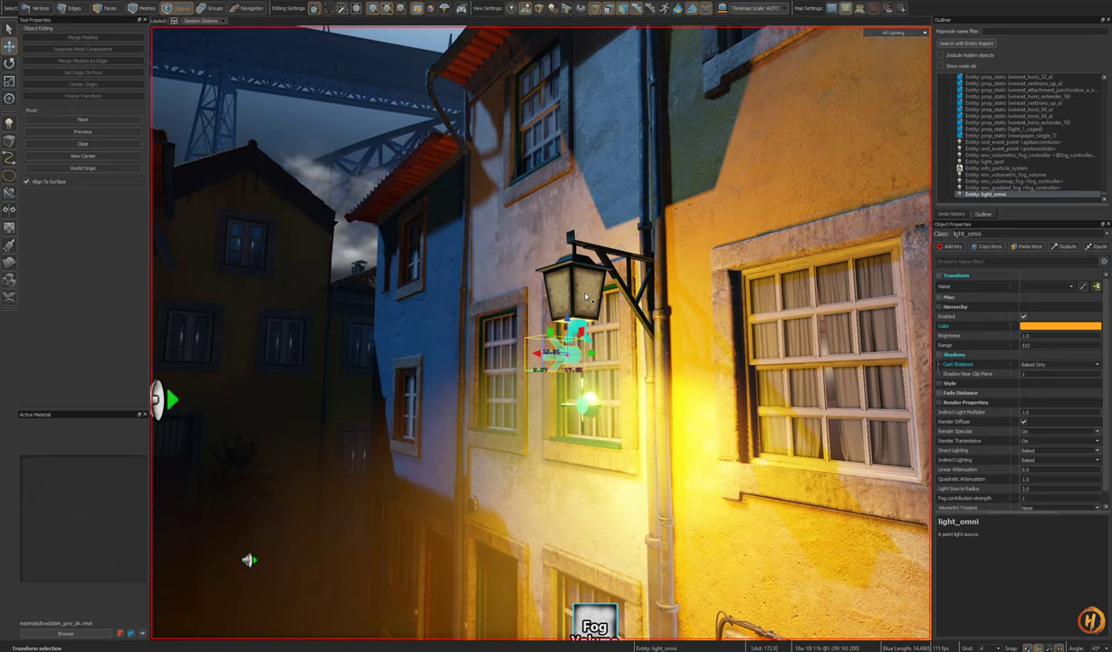
right_drag(587, 298, 594, 328)
Step: Open the street lamp prefab for in-place editing and select its glass mesh, lantern frame mesh and bracket together
double_click(563, 246)
click(563, 248)
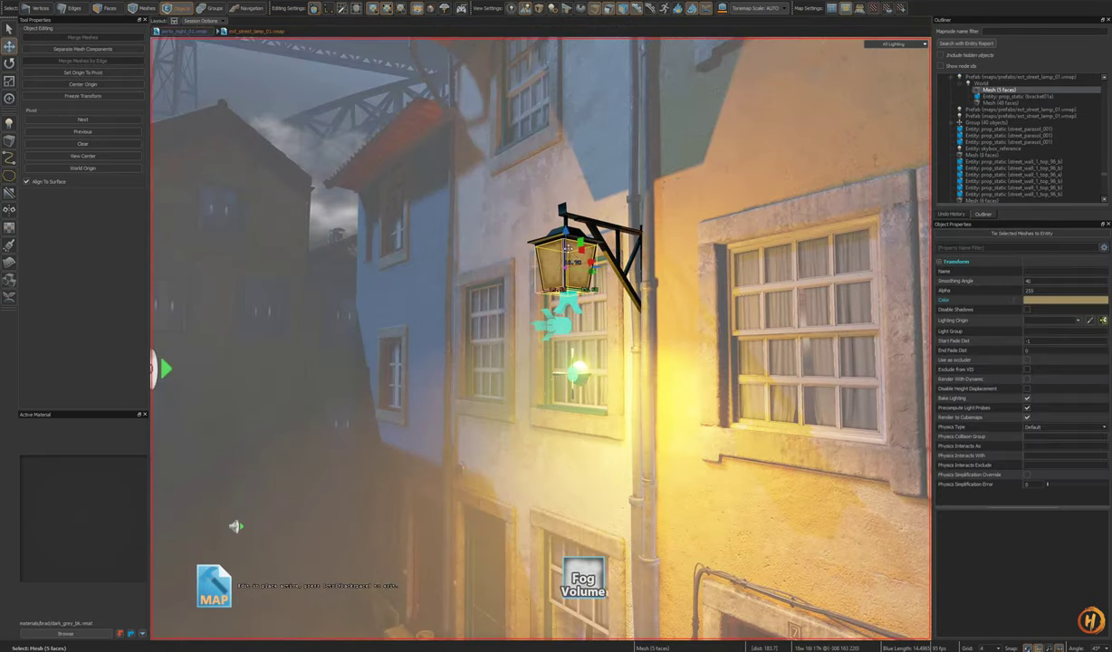
key(shift+a)
alt+drag(563, 248, 535, 243)
scroll(587, 306, down, 4)
alt+drag(586, 292, 587, 317)
ctrl+click(547, 290)
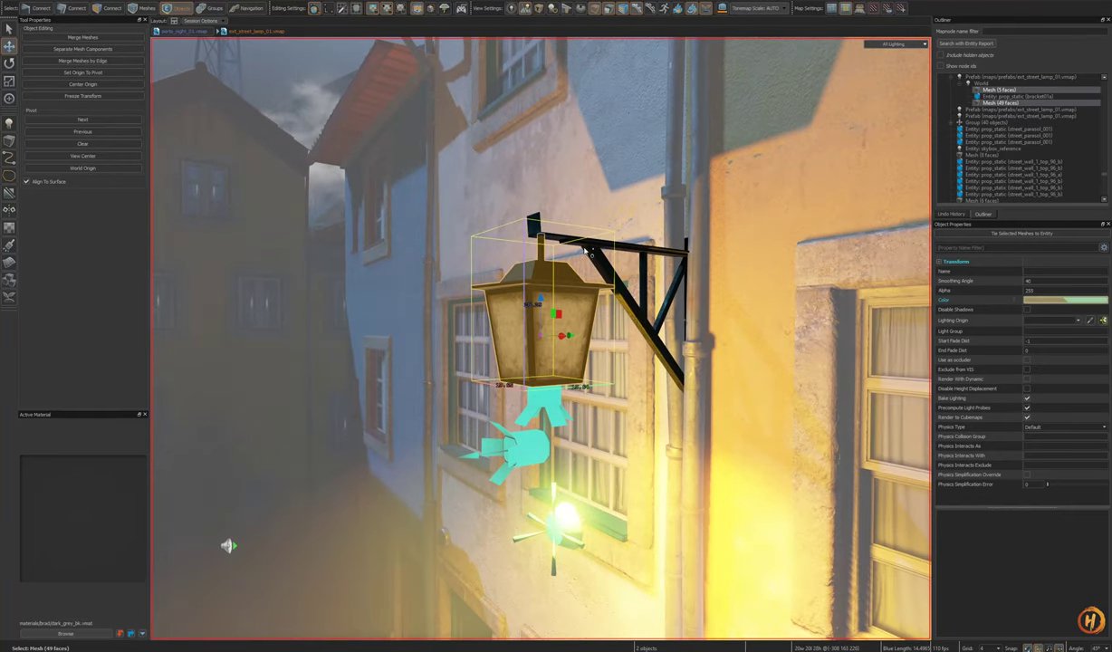
ctrl+click(591, 255)
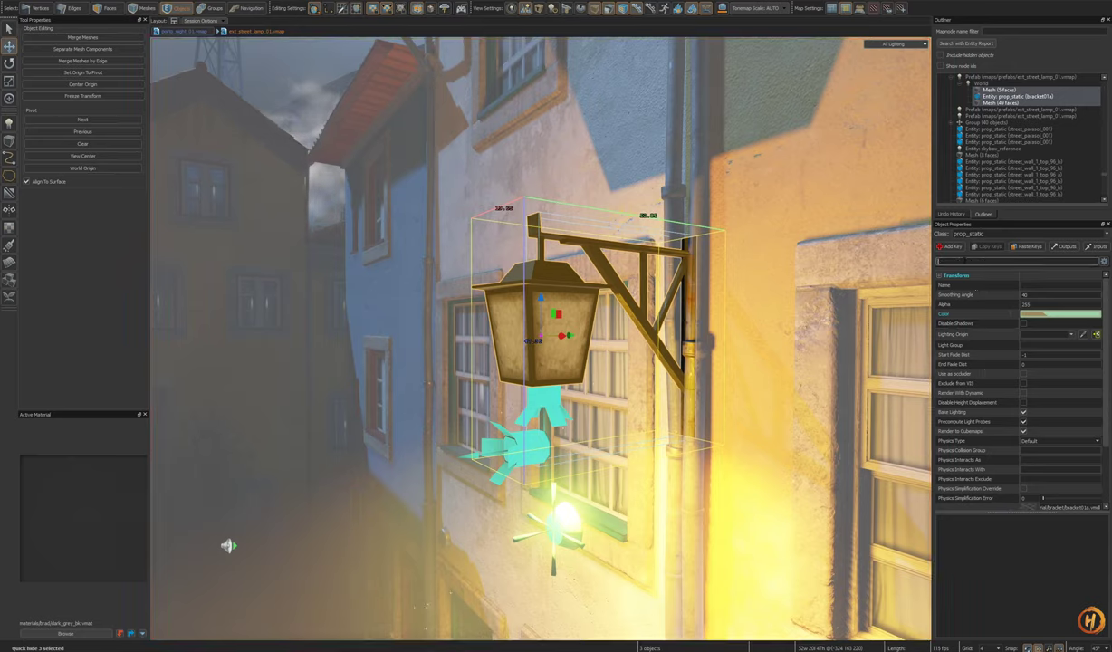
Step: Enable Disable Shadows on all selected street lamp parts and leave the prefab
text(sha)
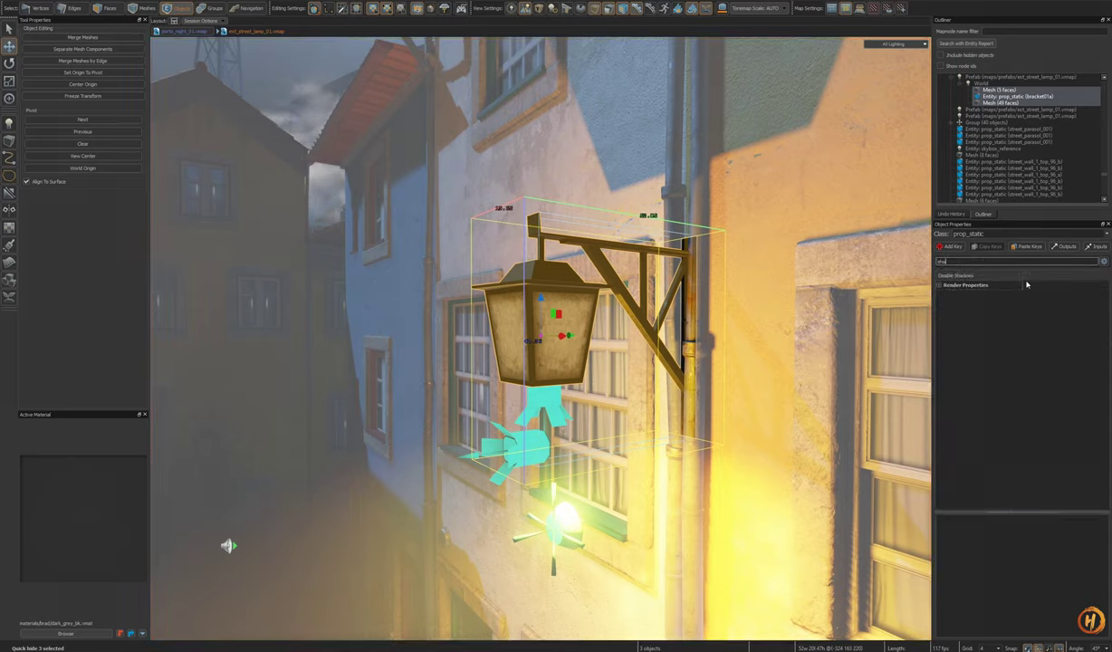
click(1028, 276)
right_drag(658, 348, 672, 322)
key(Escape)
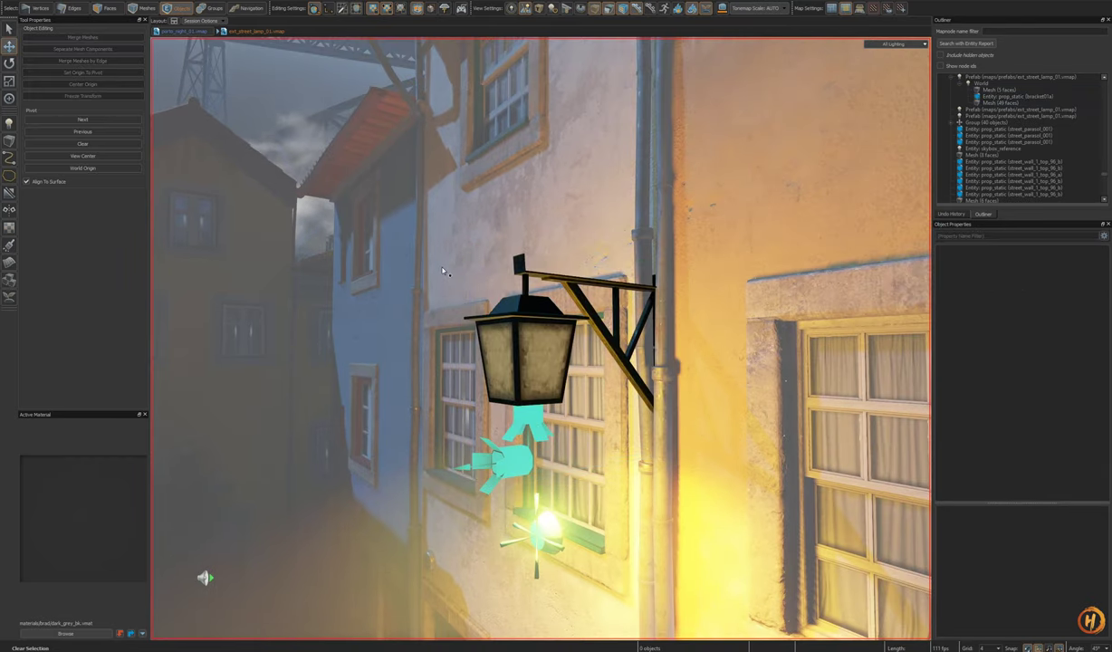
key(Escape)
Step: Move the light_omni back up and inside the street lamp's lantern, and deselect it
click(524, 442)
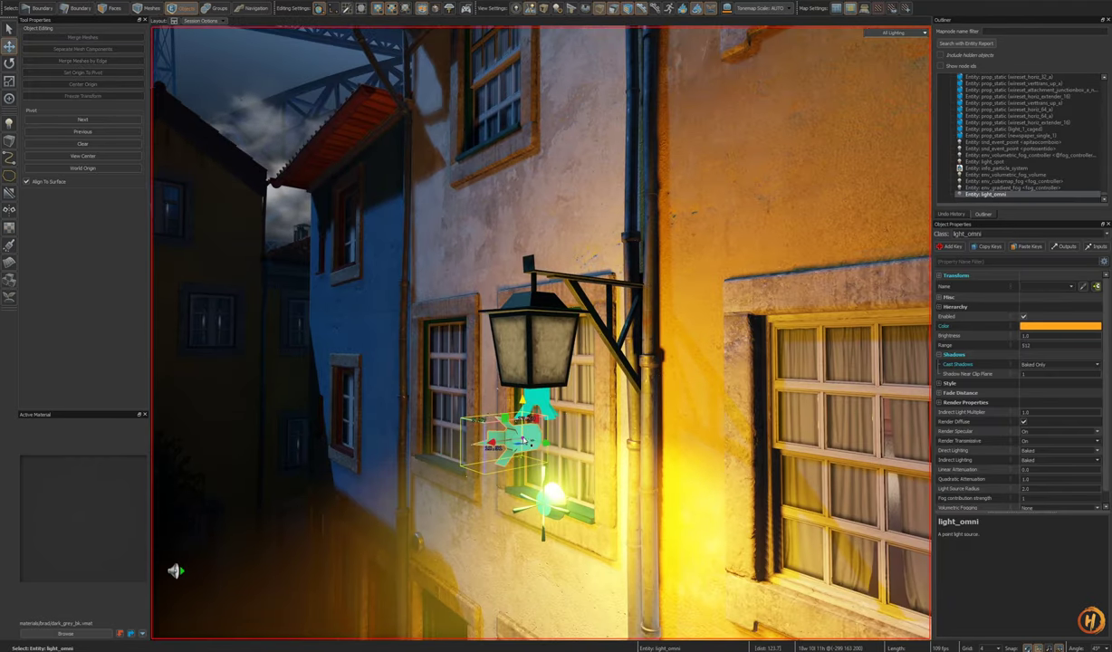
drag(526, 402, 528, 323)
right_drag(528, 323, 576, 317)
alt+drag(576, 317, 580, 376)
key(Escape)
right_drag(580, 377, 542, 332)
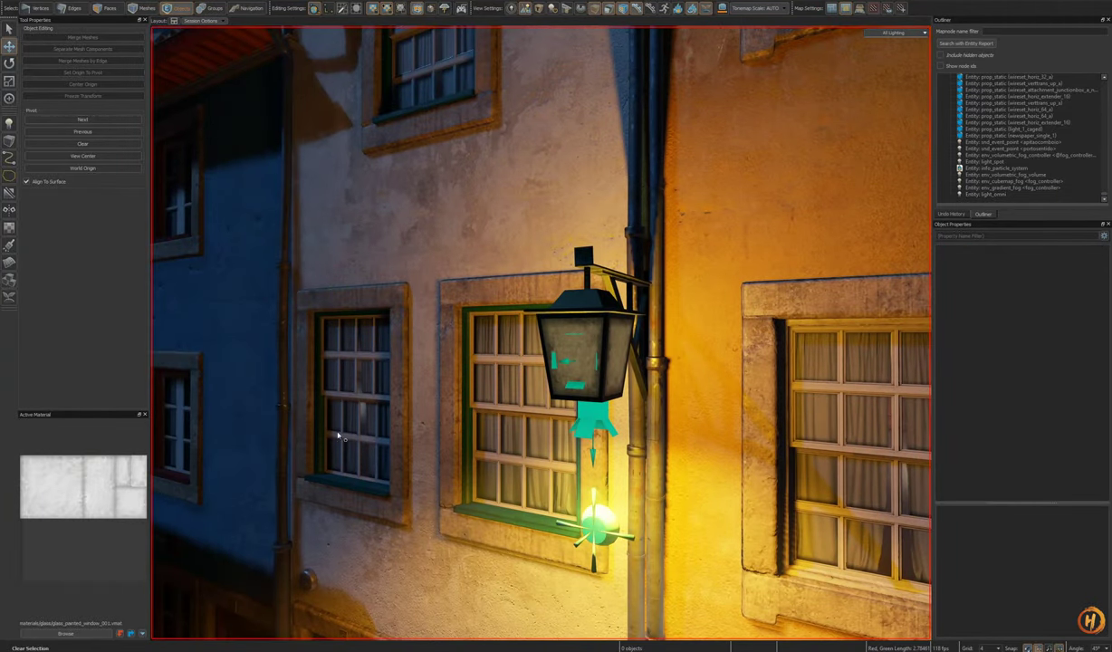
Step: Reopen the street lamp prefab, check the glass mesh's Disable Shadows setting, and leave the prefab
click(602, 343)
key(3)
key(5)
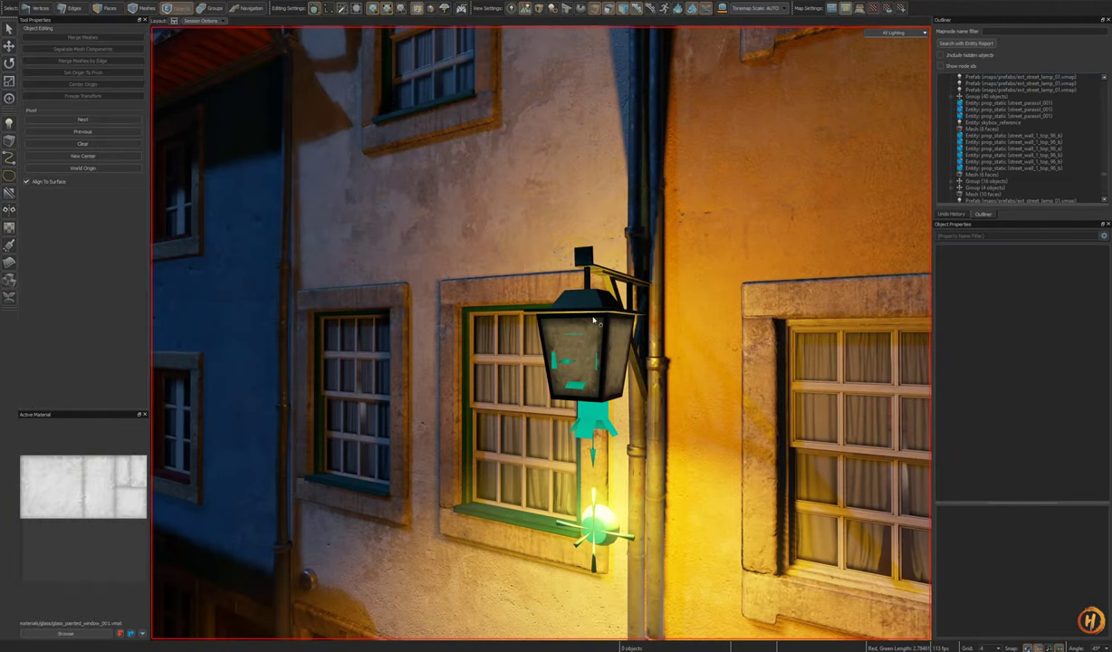
click(585, 355)
key(ctrl+Return)
click(585, 359)
right_drag(585, 359, 605, 359)
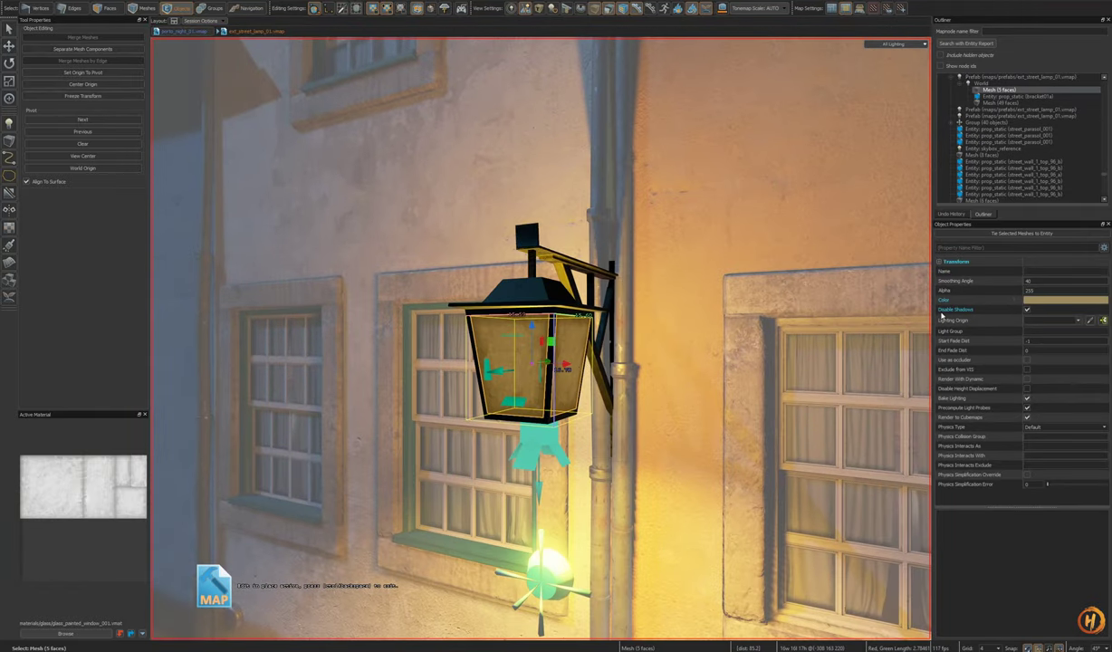
key(Escape)
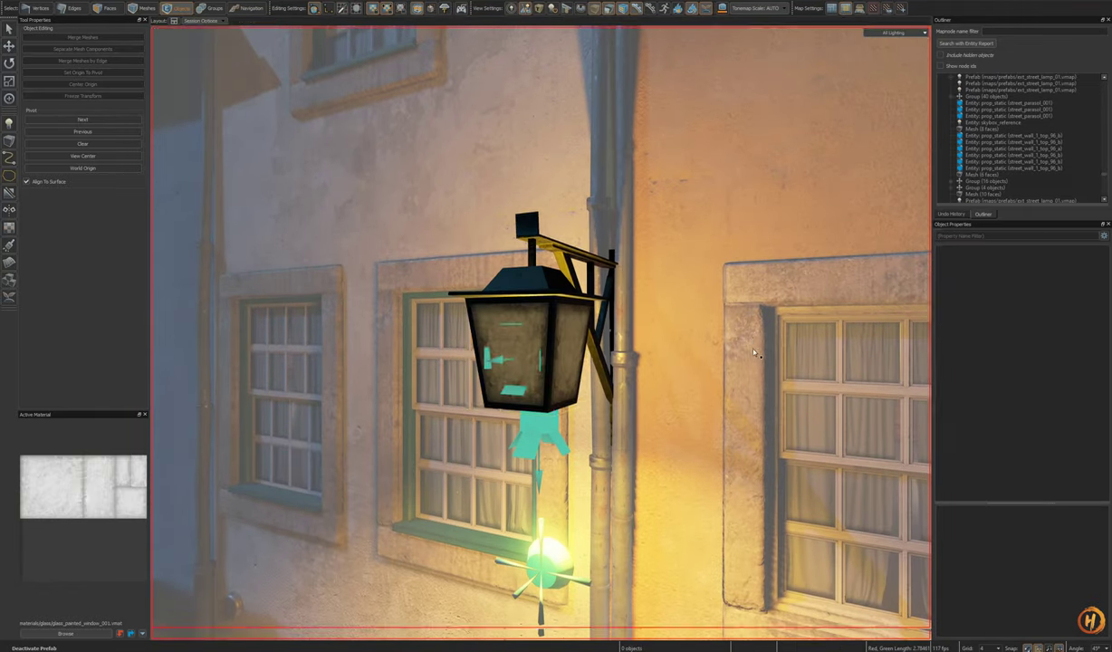
Step: Select the light_omni in the lantern and toggle its visibility to compare its effect on the whole alley
right_drag(722, 334, 687, 315)
click(592, 360)
mouse_move(591, 360)
mouse_down()
mouse_move(590, 202)
mouse_move(592, 360)
mouse_up()
right_drag(592, 359, 532, 397)
key(h)
key(ctrl+z)
right_drag(651, 433, 603, 399)
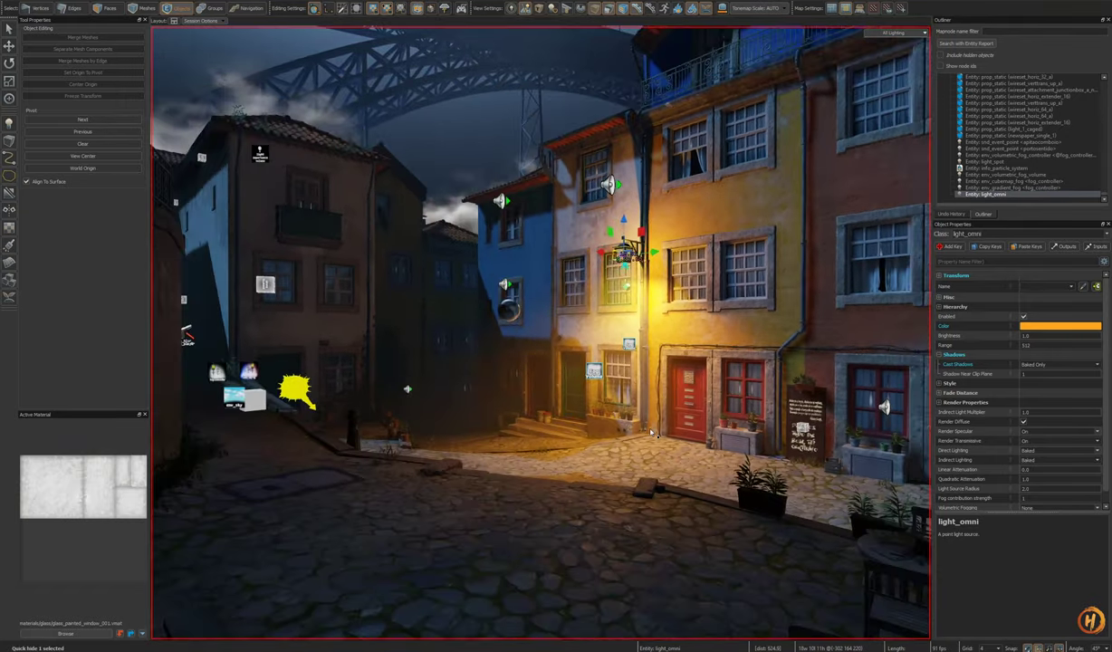
key(h)
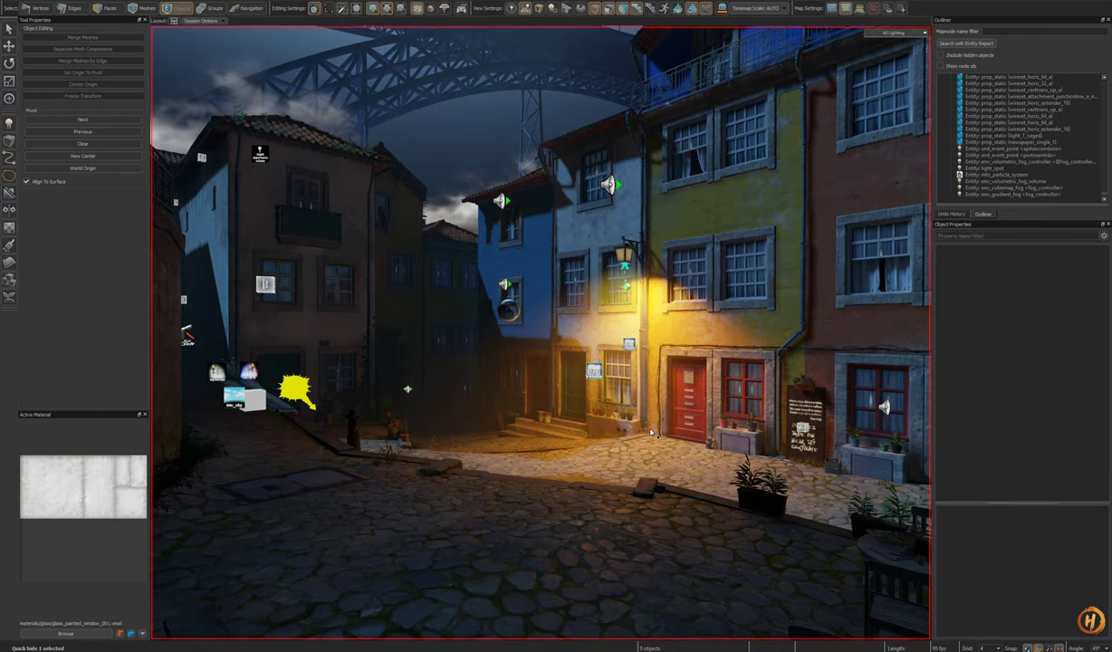
key(ctrl+z)
key(h)
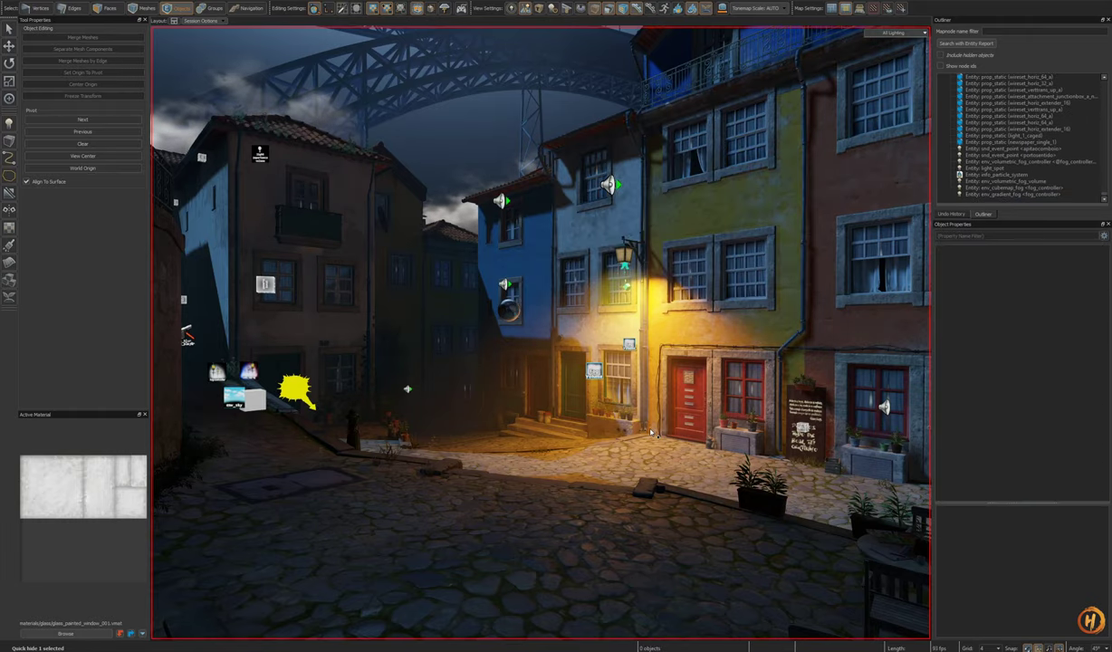
key(w)
key(ctrl+z)
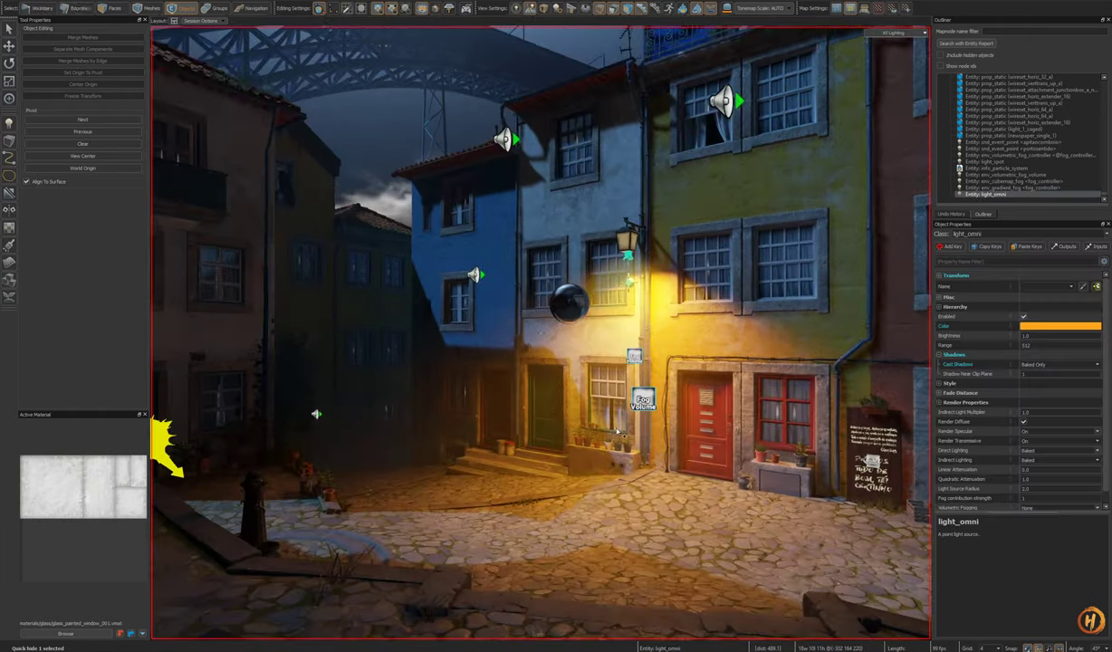
Step: Compare the facades with and without the light_omni again from several closer and farther viewpoints
key(w)
mouse_move(540, 333)
right_down()
mouse_move(363, 333)
mouse_move(408, 348)
mouse_move(725, 336)
mouse_move(561, 423)
mouse_move(593, 434)
mouse_move(580, 422)
mouse_move(444, 413)
mouse_move(521, 299)
mouse_move(562, 281)
mouse_move(575, 227)
mouse_move(471, 333)
mouse_move(548, 322)
right_up()
key(w)
key(s)
key(ctrl+shift+h)
key(s)
key(w)
key(s)
key(h)
key(ctrl+z)
key(w)
key(w)
key(d)
key(a)
Step: Shift the light_omni sideways by about 24.5 units, out of the lantern toward the wall bracket
drag(535, 474, 636, 475)
right_drag(636, 475, 581, 484)
right_drag(541, 332, 480, 331)
key(d)
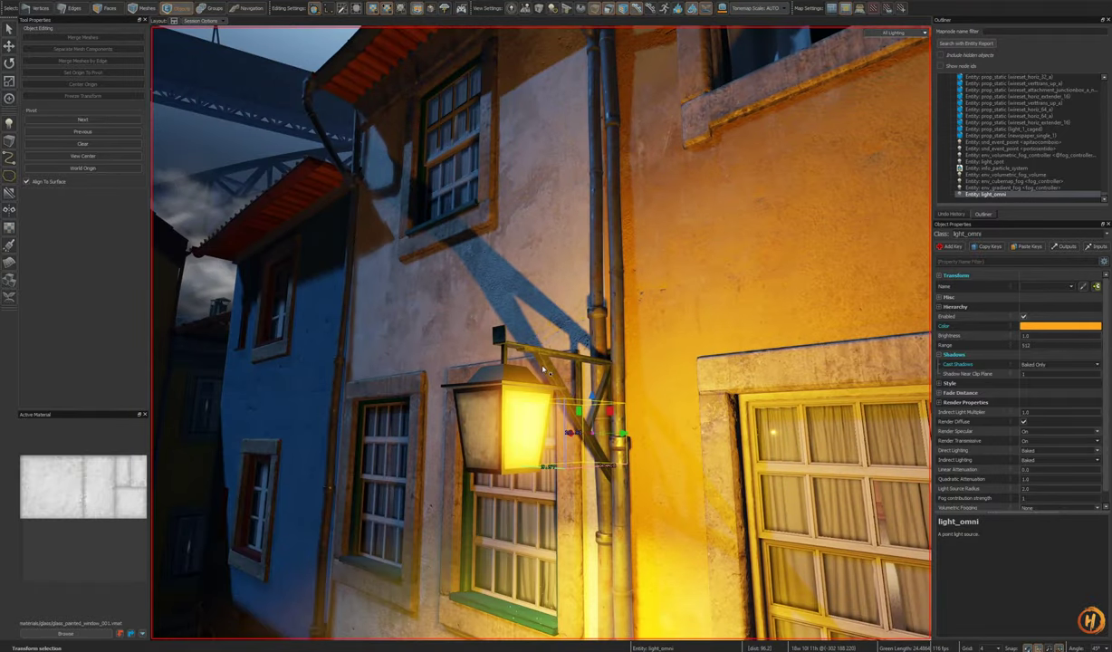
Step: In the street lamp prefab, enable Disable Shadows on the bracket and check the same option on both lantern meshes
click(544, 367)
double_click(544, 365)
click(613, 381)
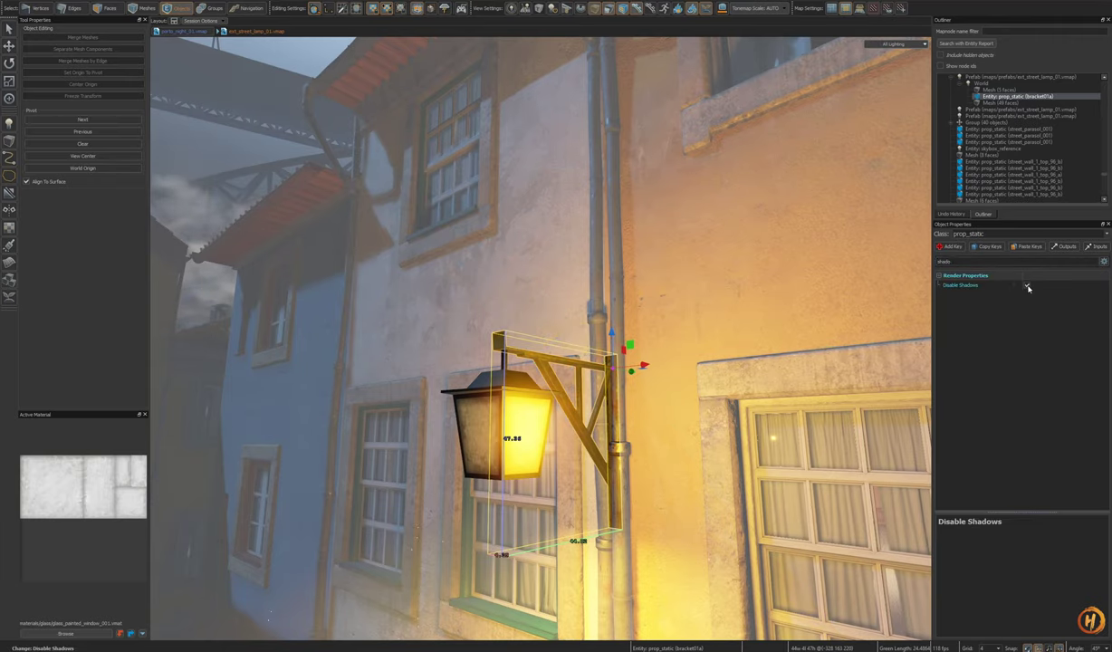
click(519, 411)
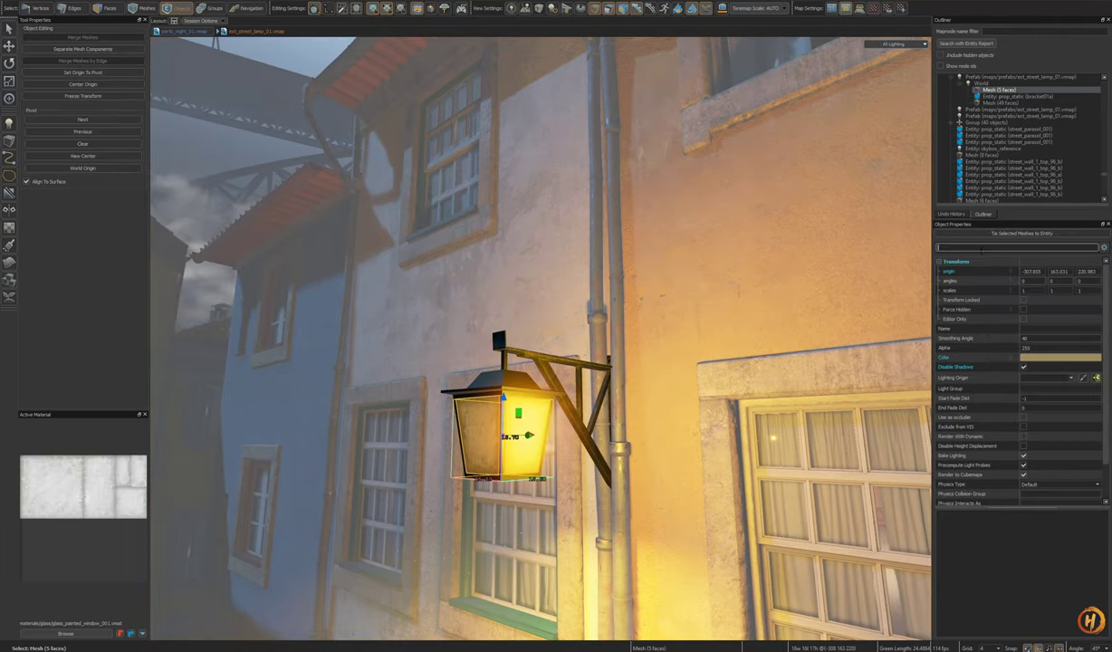
text(shad)
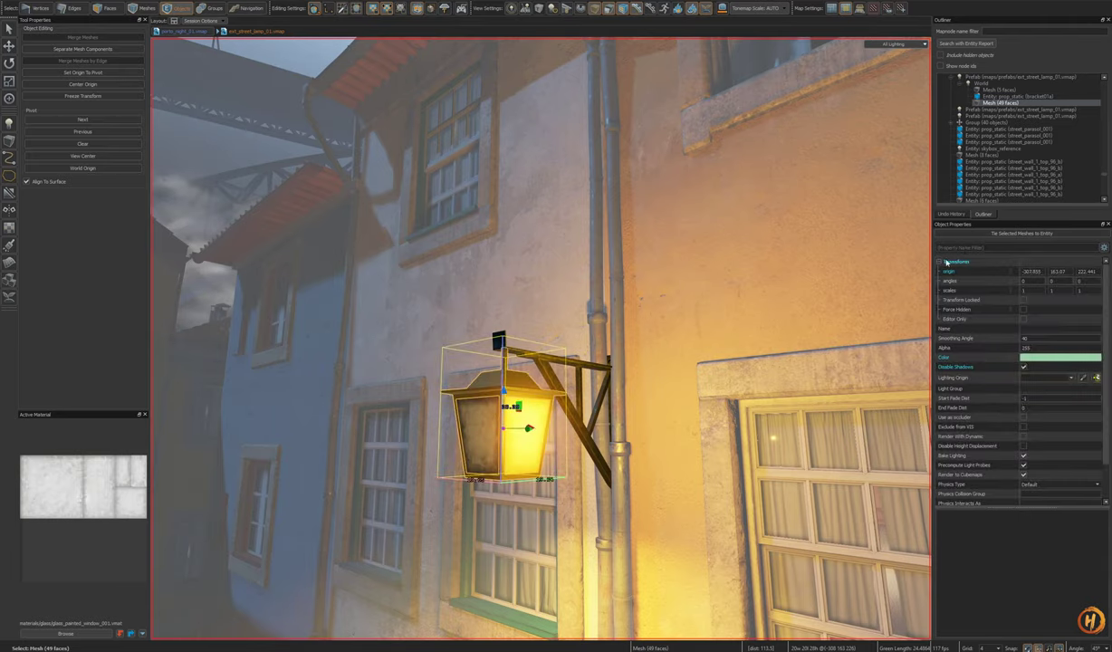
text(shado)
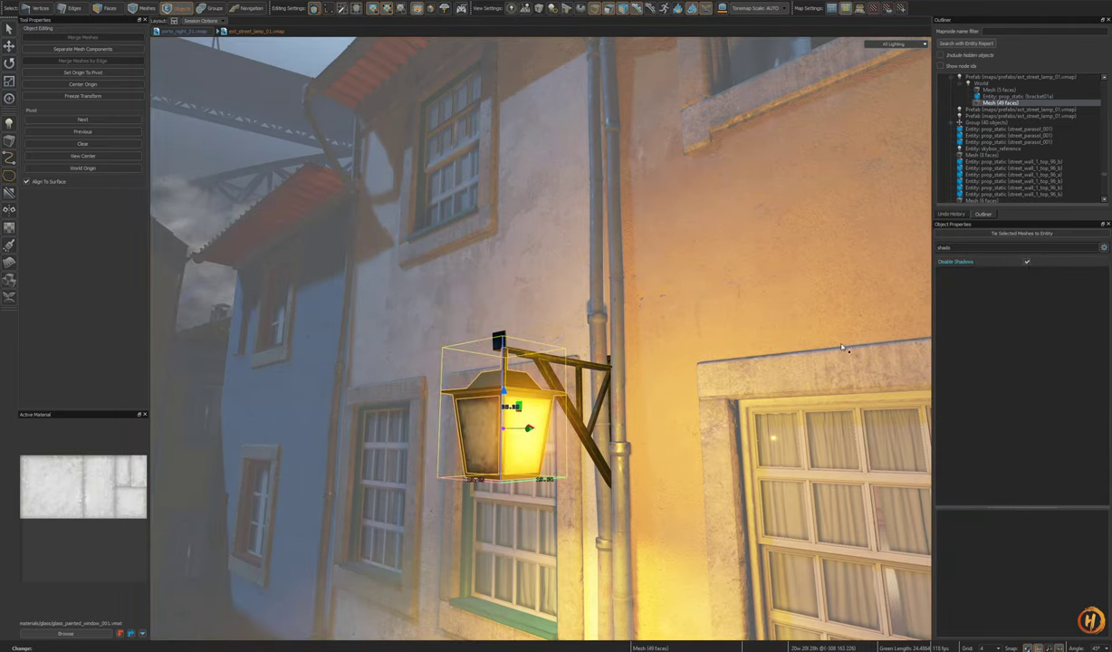
Step: Leave the prefab and move the light_omni back into the street lamp's lantern
right_drag(566, 296, 557, 293)
double_click(565, 294)
right_drag(616, 442, 623, 442)
click(580, 437)
drag(578, 436, 547, 313)
key(shift+a)
scroll(534, 349, down, 2)
scroll(551, 325, down, 8)
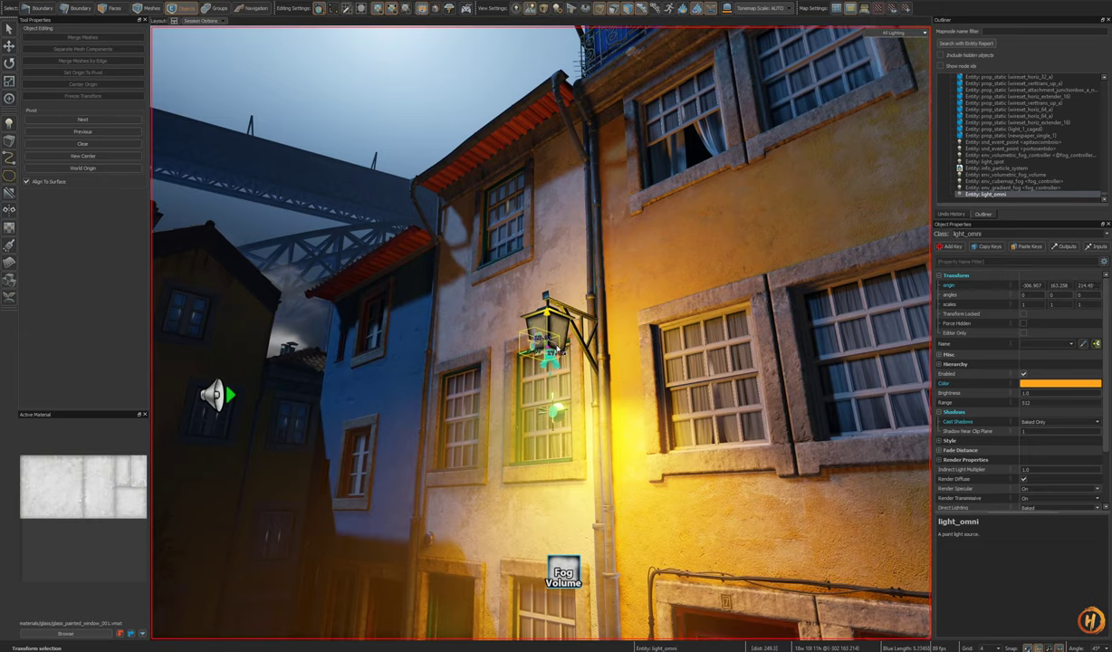
Step: View the whole alley, hide the light_spot to judge the fill light alone, and select the light_omni
key(Escape)
key(s)
right_drag(590, 388, 606, 396)
scroll(605, 396, up, 3)
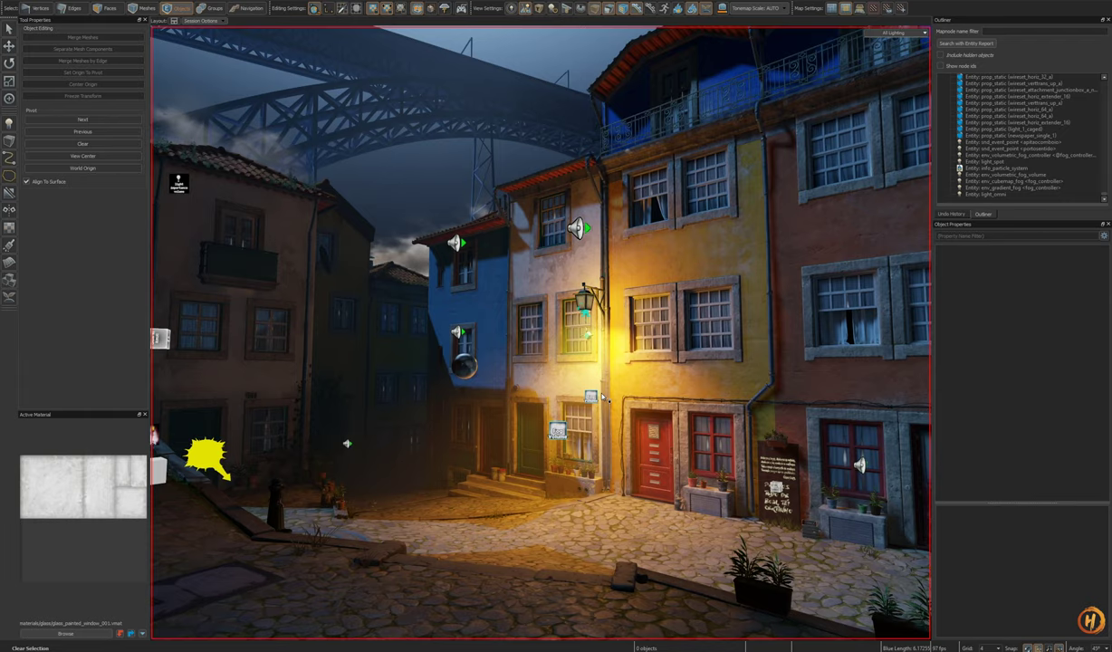
scroll(605, 395, up, 2)
key(s)
right_drag(604, 396, 600, 337)
key(w)
key(o)
click(601, 337)
key(h)
key(w)
click(600, 335)
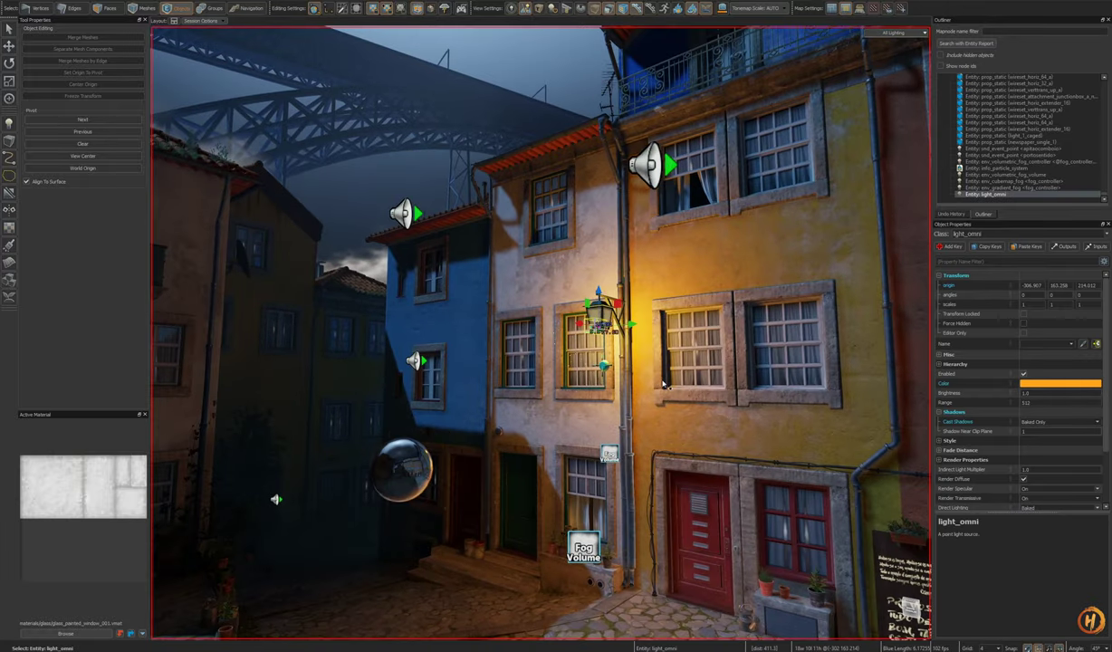
Step: Toggle the light_omni's visibility with the light_spot hidden, and restore both lights
mouse_move(663, 384)
right_down()
mouse_move(659, 343)
mouse_move(654, 371)
right_up()
key(h)
key(ctrl+z)
key(h)
key(s)
key(ctrl+z)
key(w)
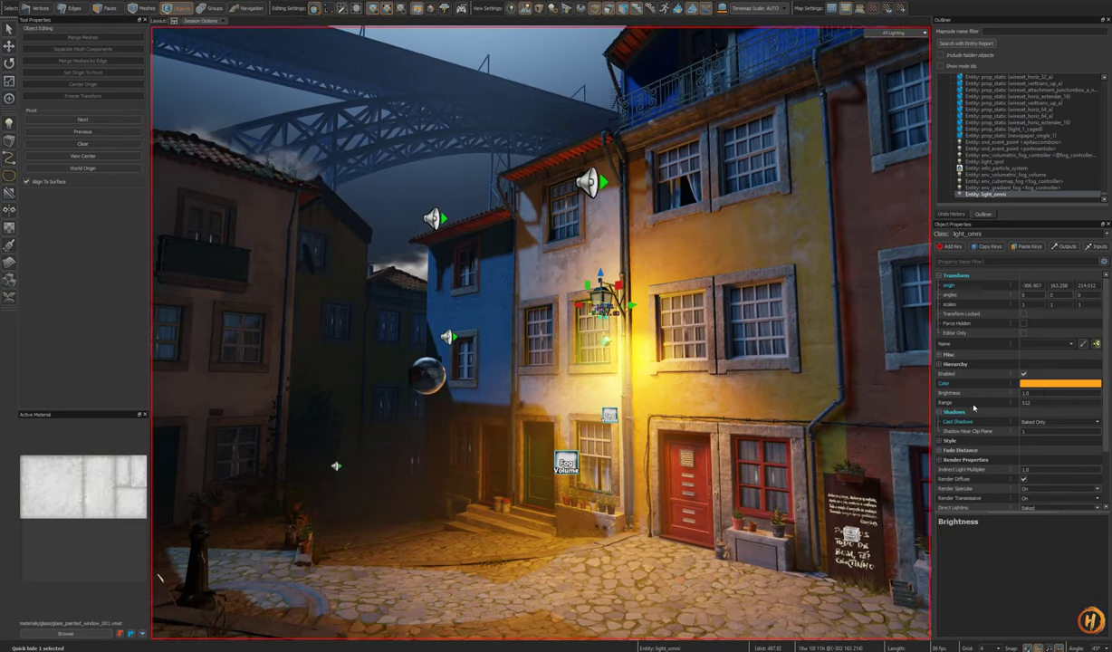
Step: Try a different brightness and a range of 400 on the light_omni, and undo these changes
key(Return)
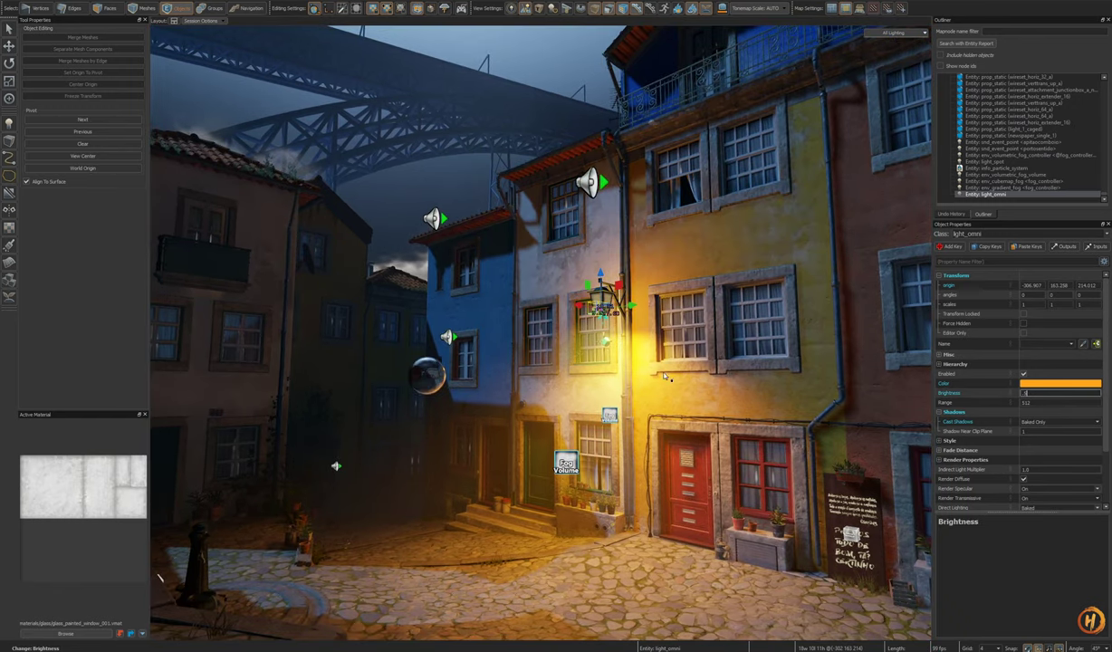
key(s)
right_drag(664, 376, 639, 382)
middle_click(987, 396)
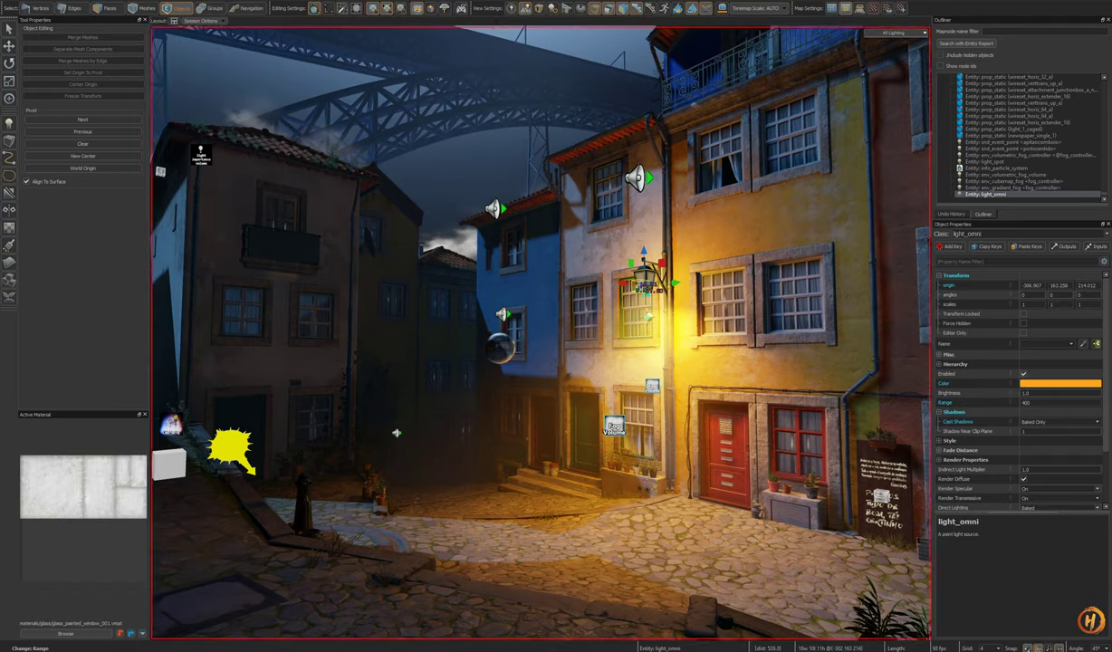
key(s)
right_drag(541, 333, 680, 336)
key(ctrl+z)
key(w)
key(a)
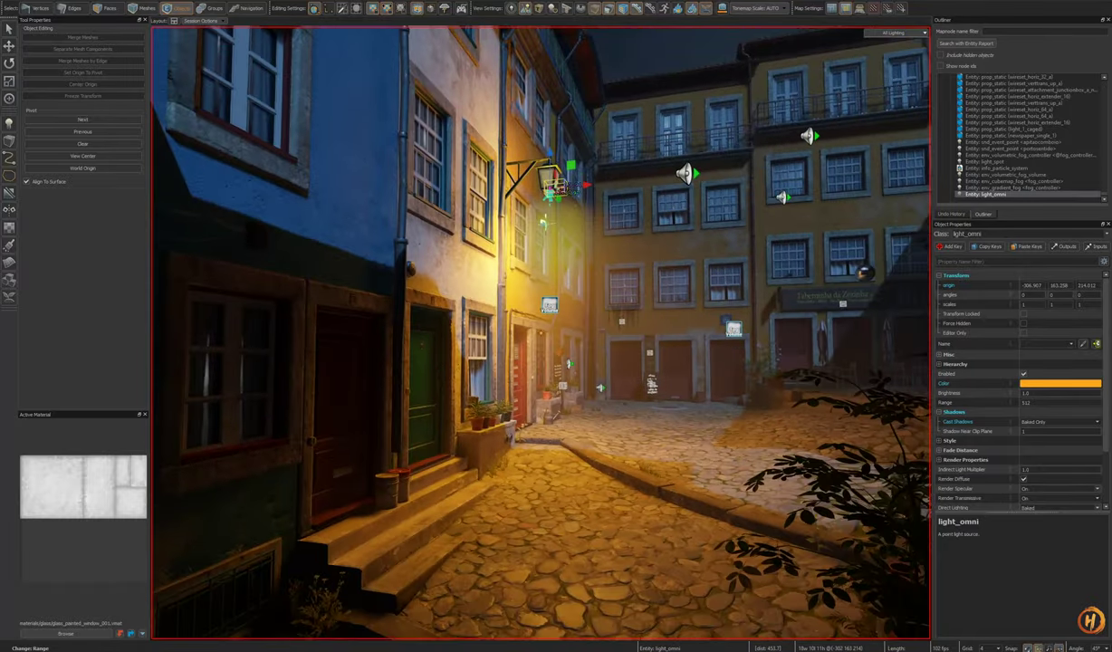
Step: View the lit facades from down the alley and select the light_spot to inspect its properties
right_drag(611, 308, 596, 263)
key(d)
click(534, 243)
key(w)
right_drag(533, 243, 671, 341)
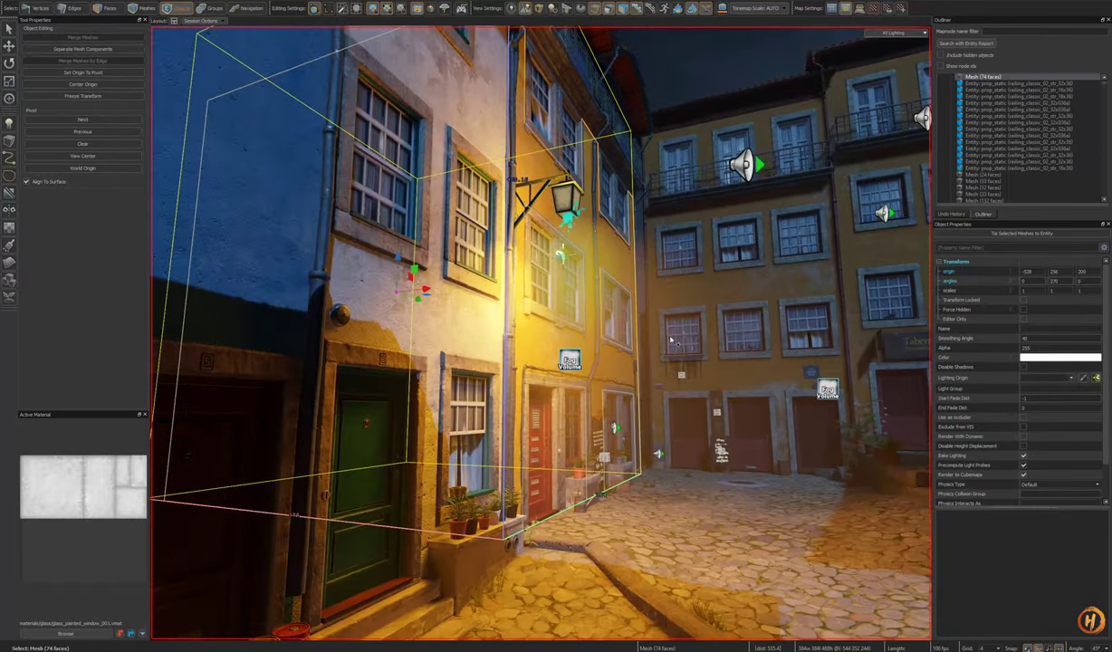
click(570, 224)
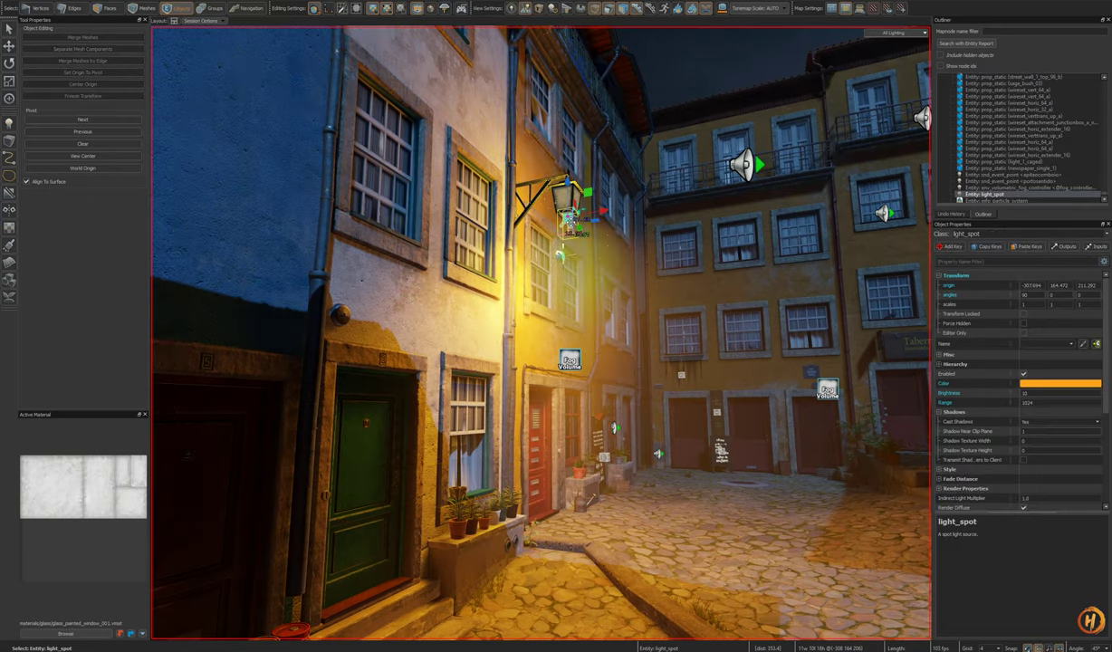
Step: Reselect the light_omni and readjust its position in the street lamp's lantern to a height of about 220.4
right_drag(869, 381, 541, 333)
key(w)
key(s)
key(s)
key(w)
click(579, 304)
click(581, 302)
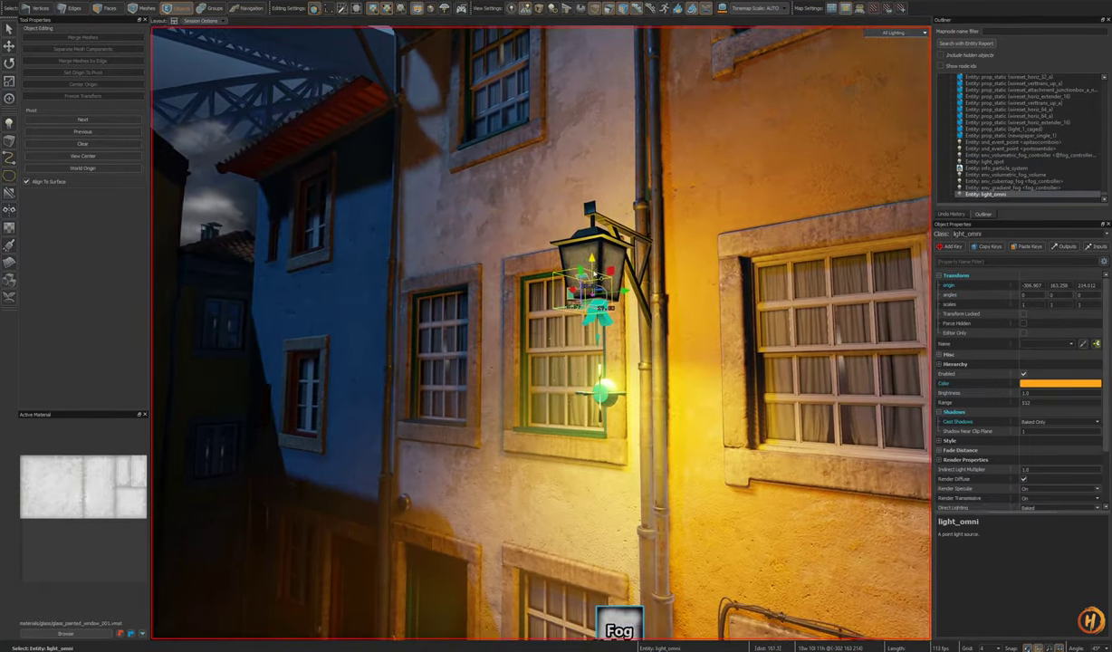
ctrl+drag(591, 261, 598, 357)
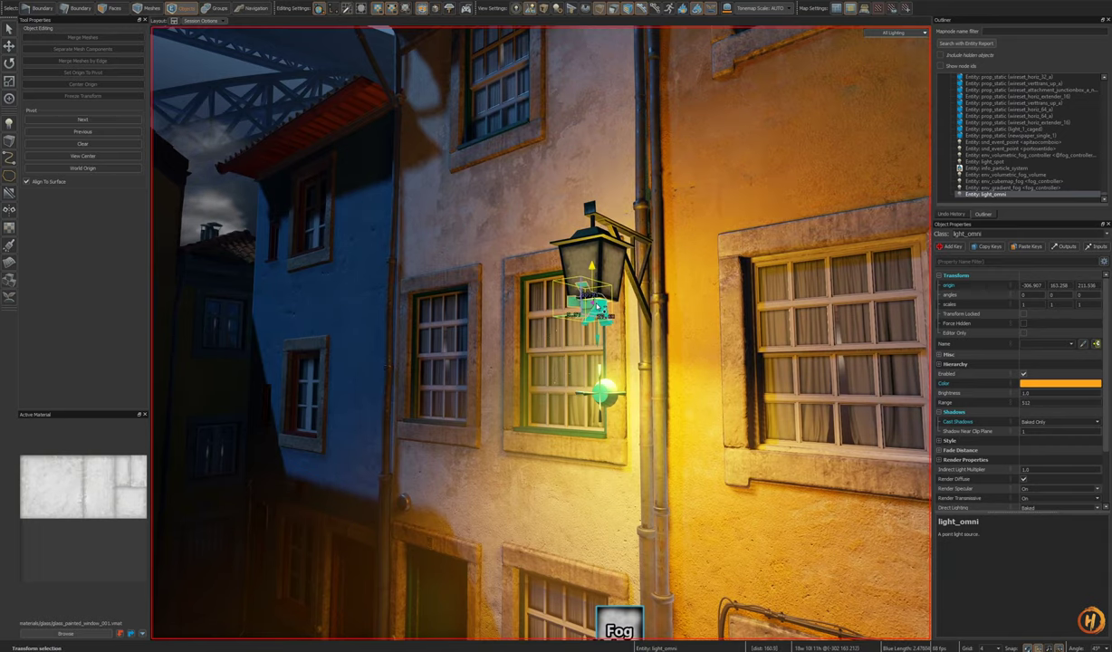
right_drag(600, 277, 601, 277)
key(w)
key(d)
key(s)
right_drag(612, 317, 541, 333)
Step: Toggle the repositioned light_omni's visibility several times to judge its fill light, and save the map
key(h)
key(ctrl+z)
key(w)
key(s)
right_drag(609, 348, 610, 348)
key(h)
key(ctrl+z)
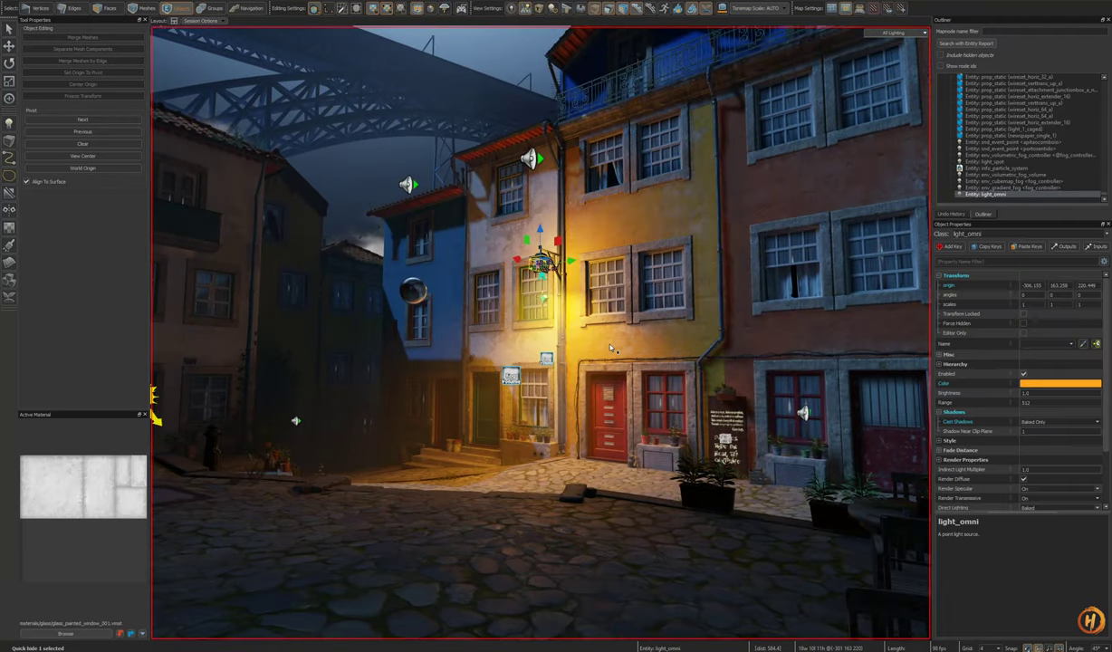
key(h)
key(ctrl+z)
key(ctrl+s)
Step: Open the street lamp prefab for in-place editing and select the lantern's 5-face glass mesh
mouse_move(610, 348)
right_down()
mouse_move(619, 346)
mouse_move(602, 369)
right_up()
key(s)
key(w)
key(w)
click(601, 272)
key(w)
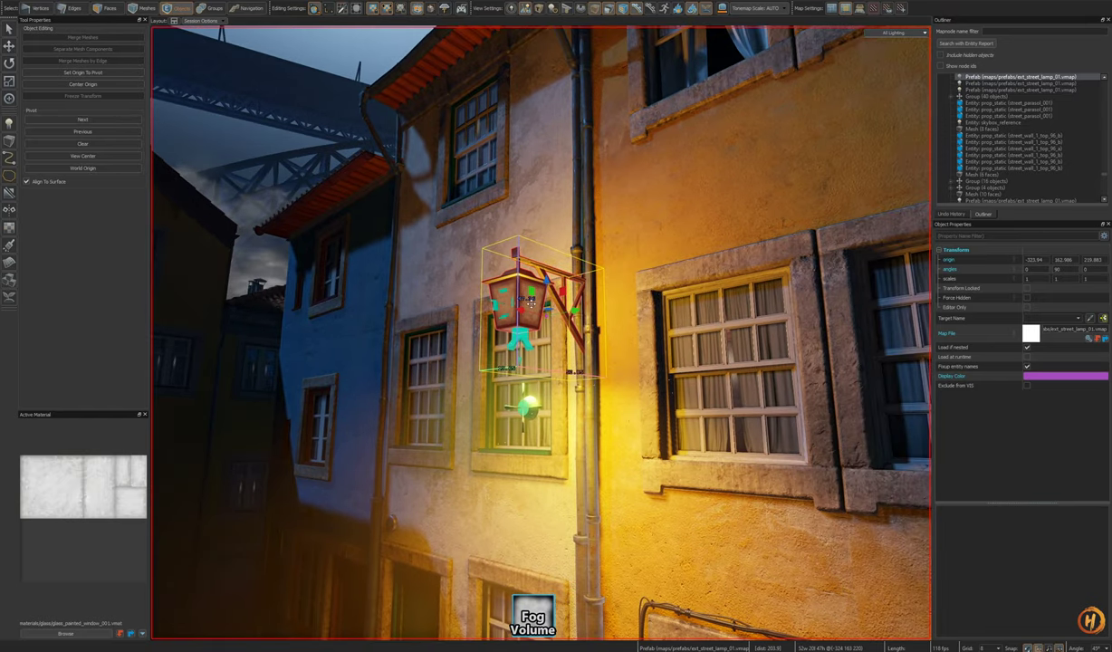
double_click(526, 286)
key(w)
right_drag(501, 353, 501, 352)
click(501, 353)
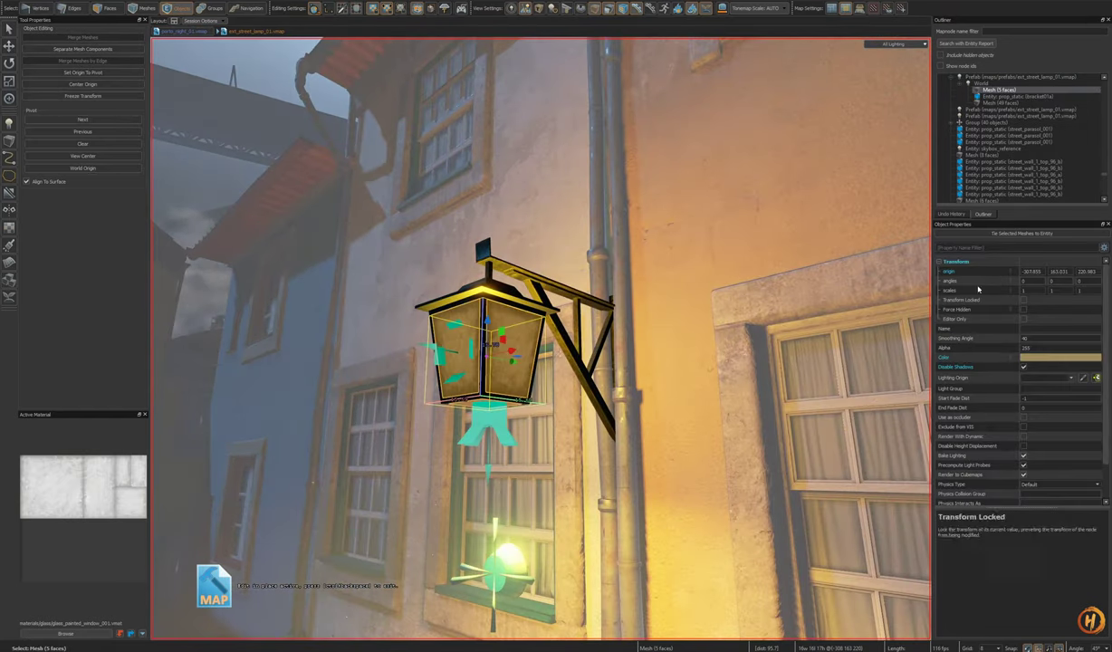
Step: Turn off Disable Shadows on the prefab lantern's glass and frame meshes, and look up the bracket's shadow setting
text(shado)
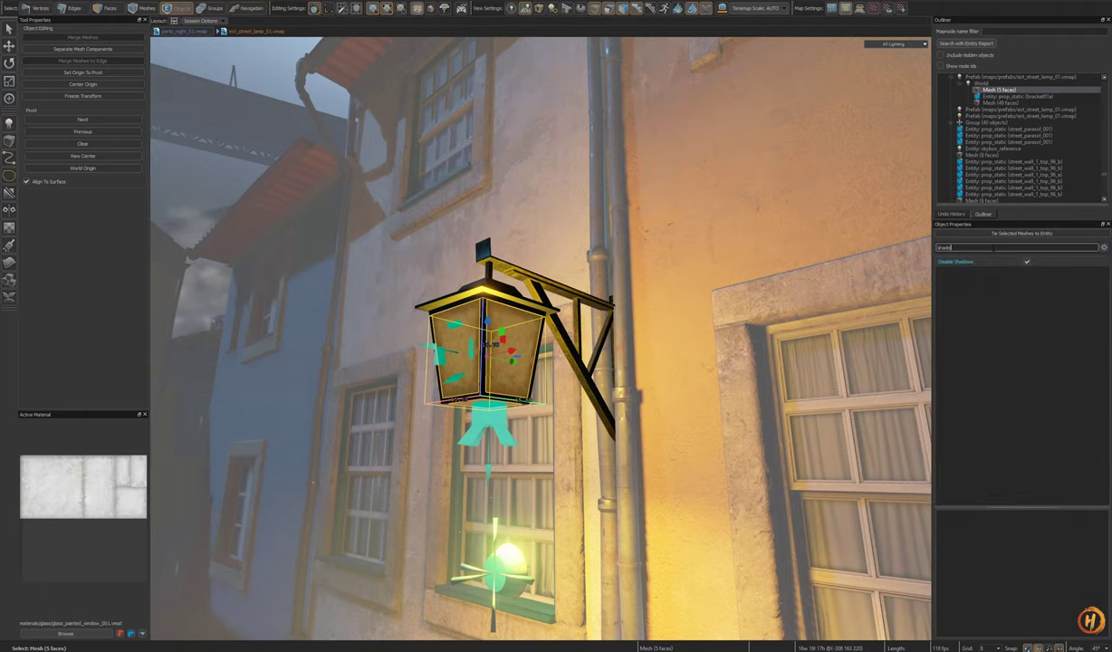
click(513, 302)
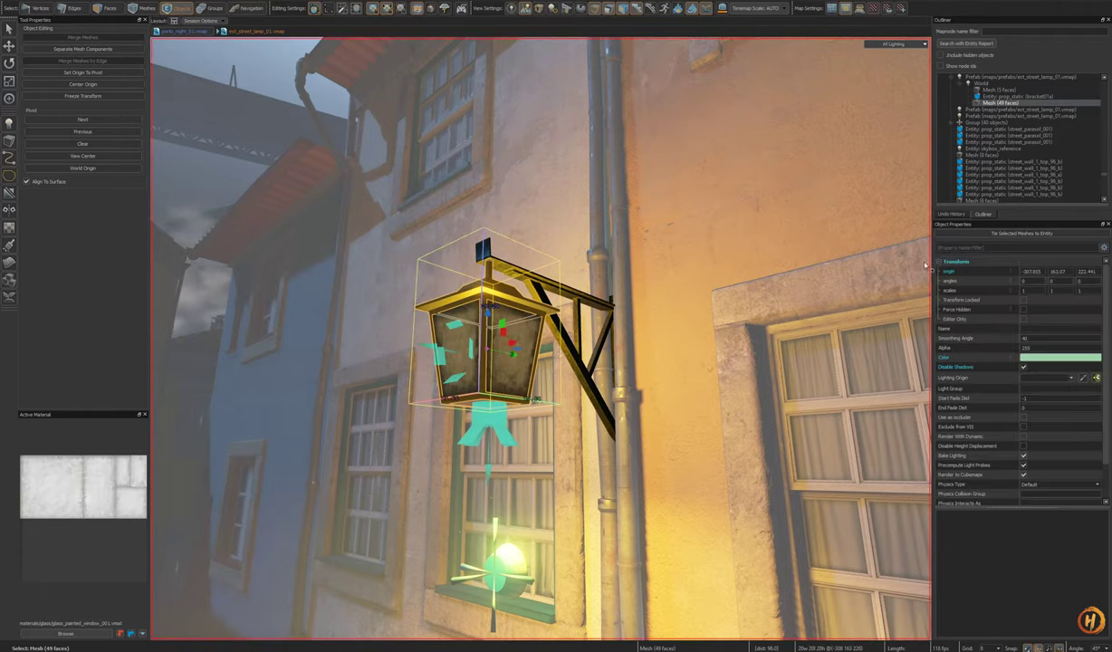
text(shad)
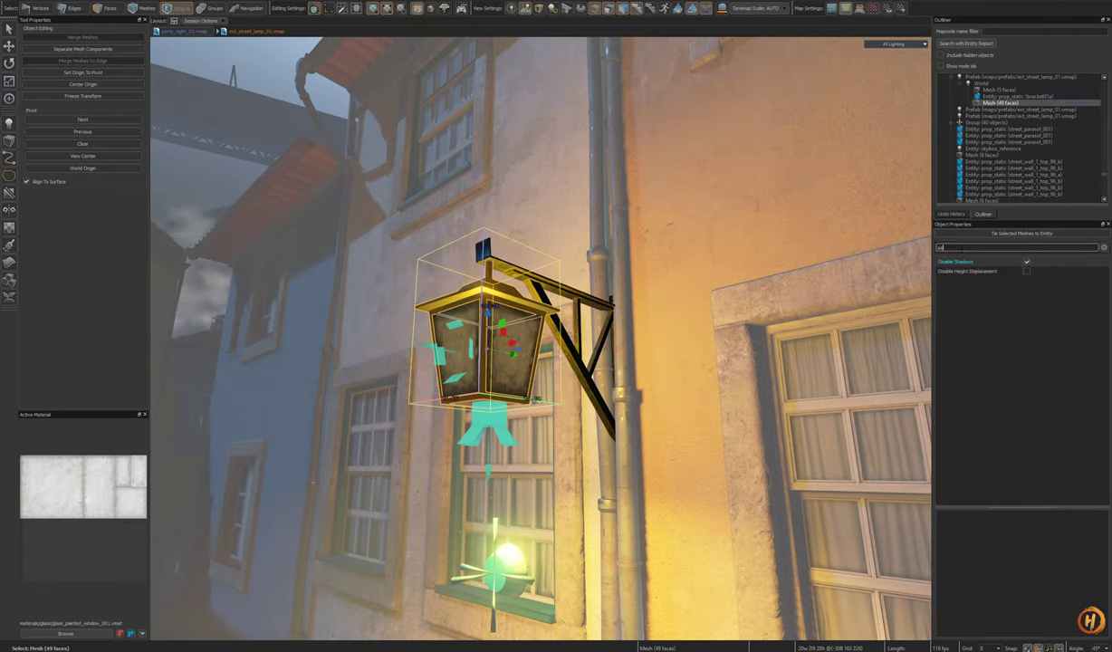
click(1029, 263)
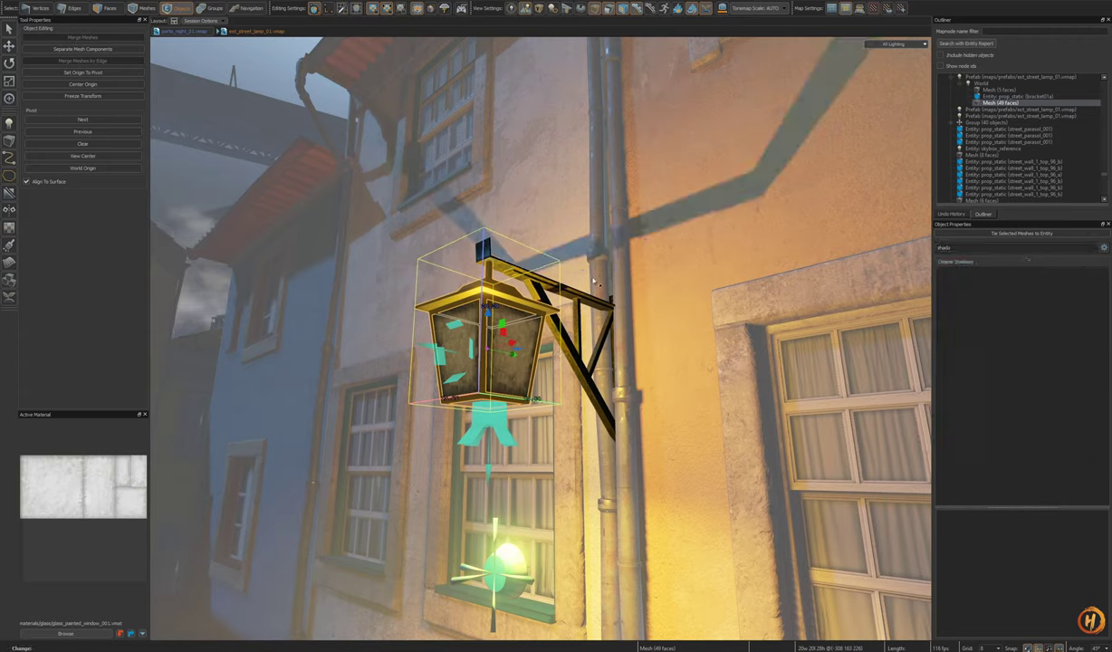
click(550, 287)
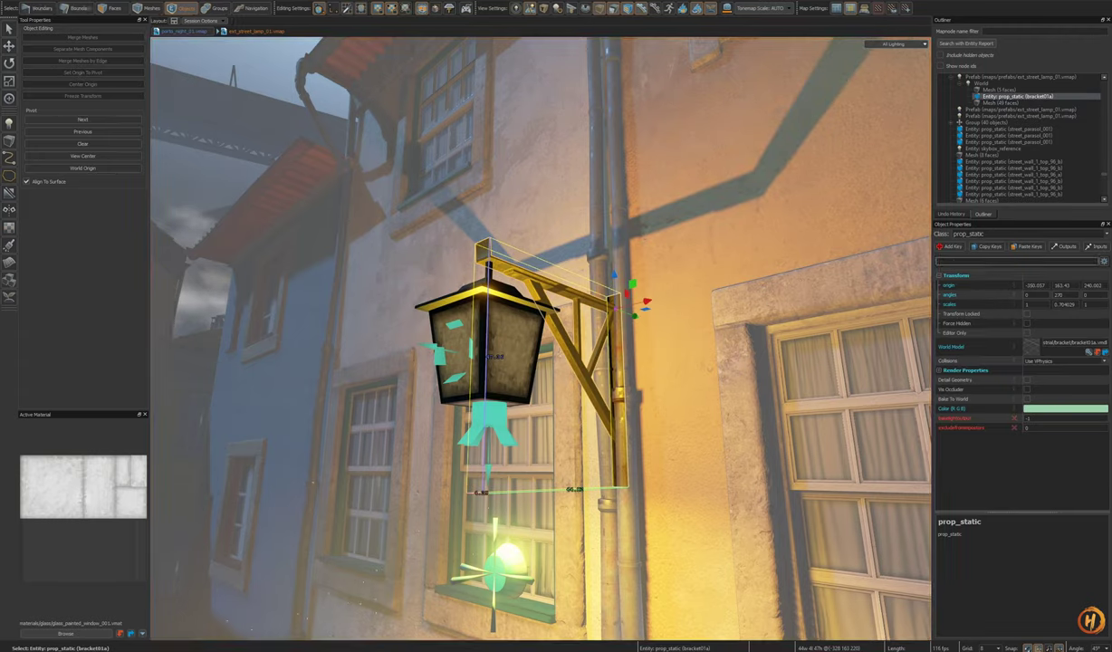
text(shado)
right_drag(534, 362, 527, 352)
key(Escape)
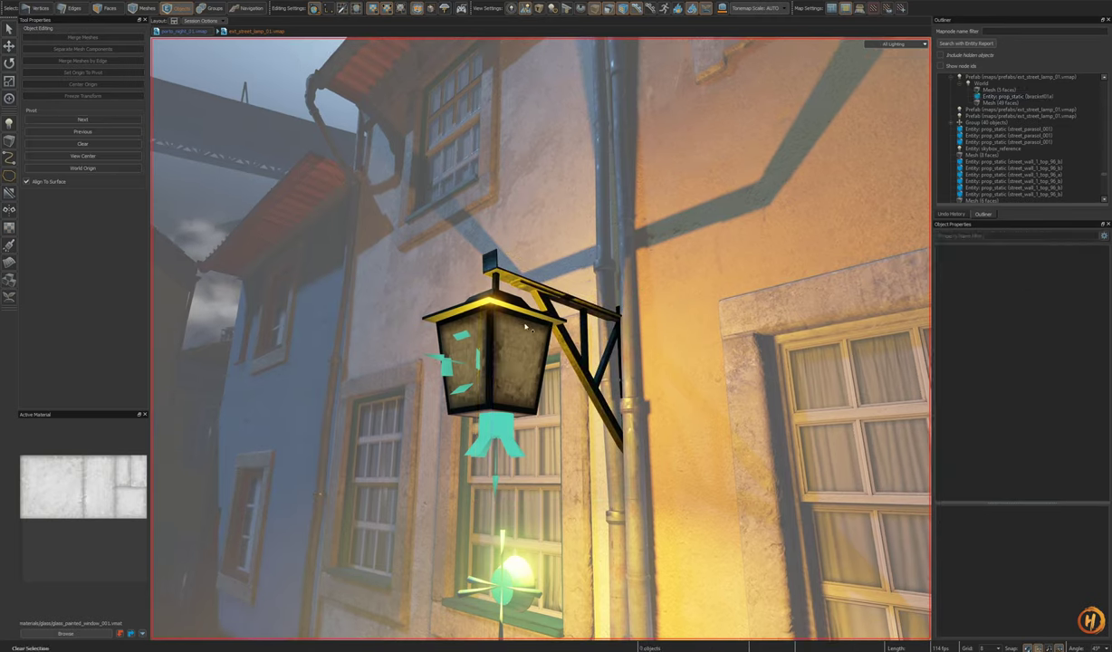
Step: Select the lantern's two meshes and its bracket, quick-hide them as a check, undo that and leave the prefab
click(523, 351)
ctrl+click(527, 318)
ctrl+click(595, 386)
key(h)
key(ctrl+z)
right_drag(594, 386, 608, 408)
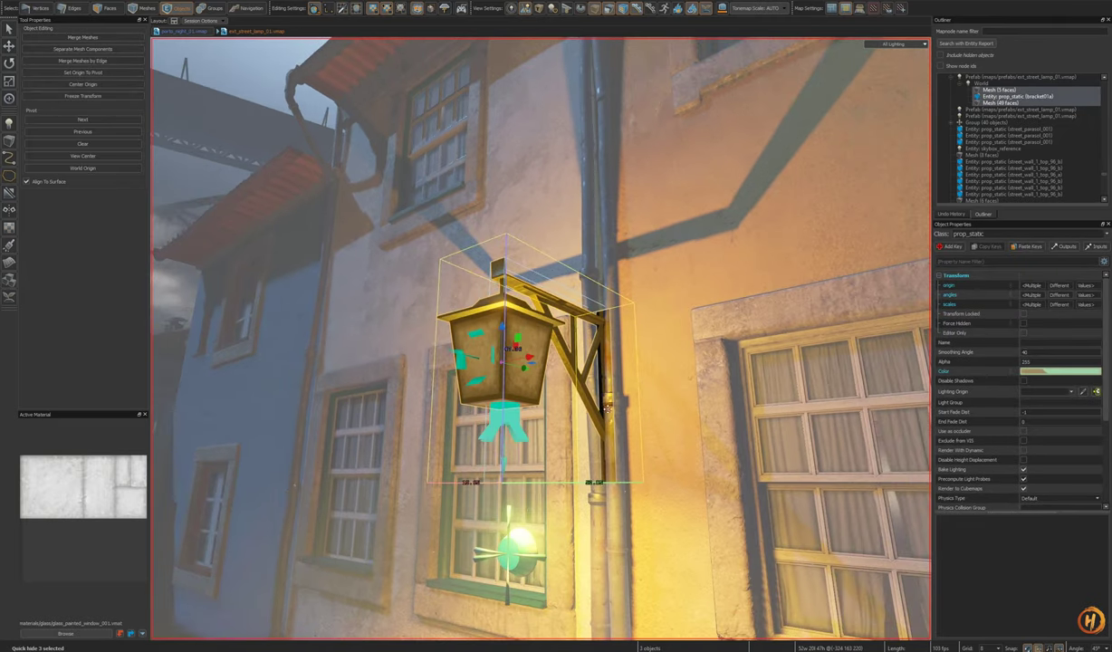
double_click(383, 307)
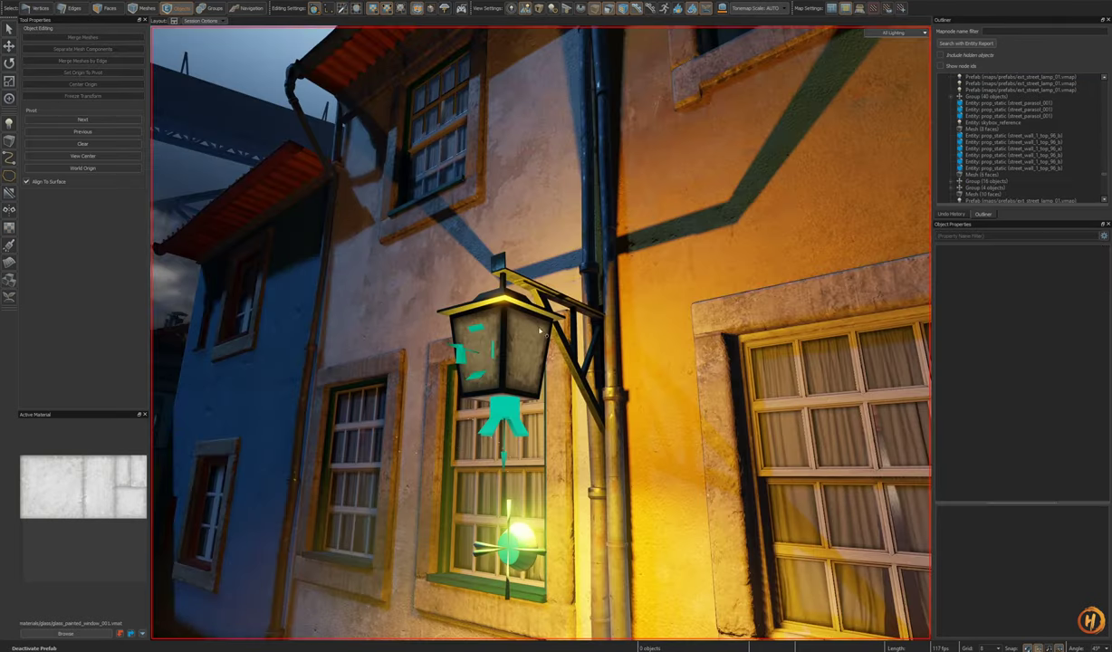
Step: Try to paste the street lamp parts into the main map
click(547, 355)
right_drag(548, 356, 595, 369)
key(Escape)
click(42, 0)
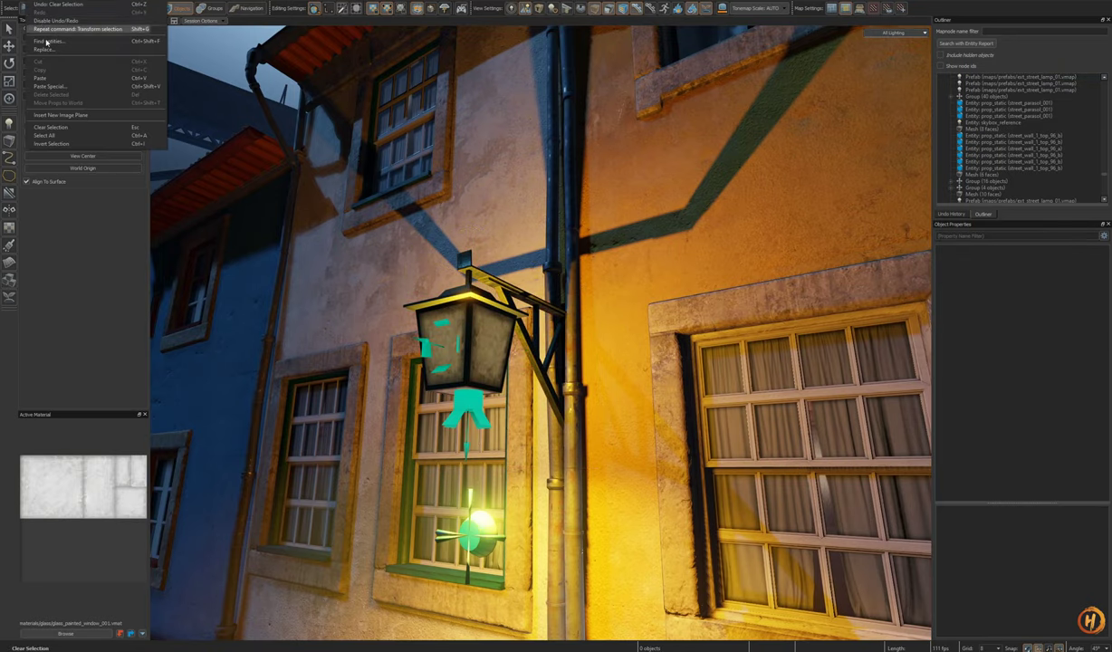
click(51, 79)
right_drag(513, 347, 598, 356)
right_drag(524, 374, 489, 369)
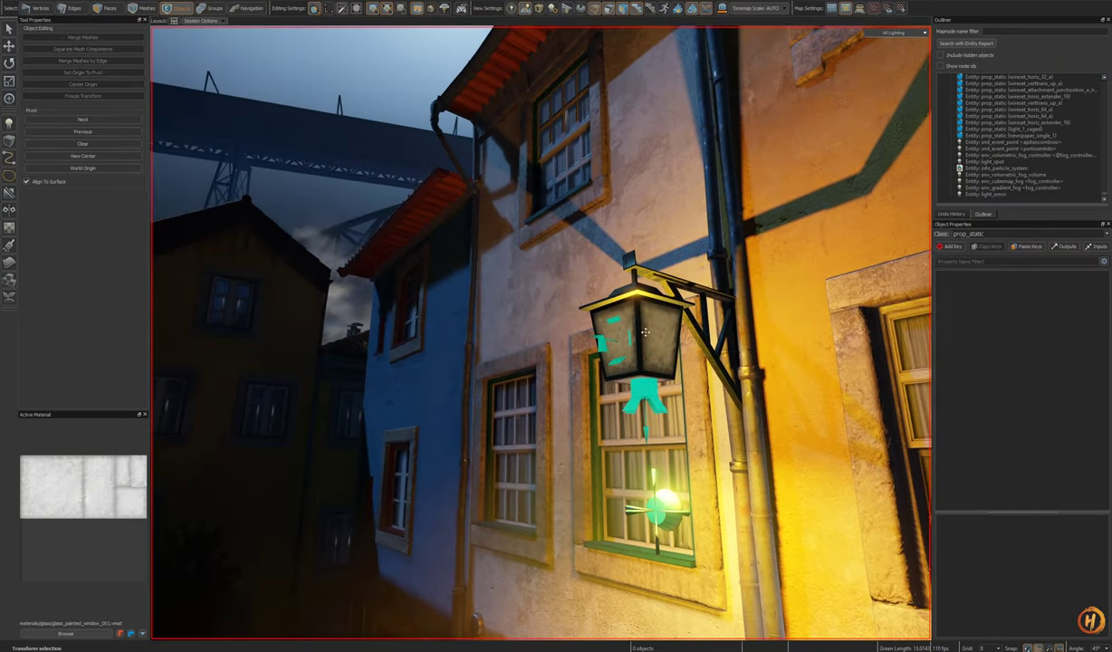
Step: Reopen the street lamp prefab and select its glass mesh, frame mesh and bracket, checking the selection with a quick hide
click(623, 334)
right_drag(623, 333, 629, 332)
drag(629, 332, 687, 352)
key(ctrl+Return)
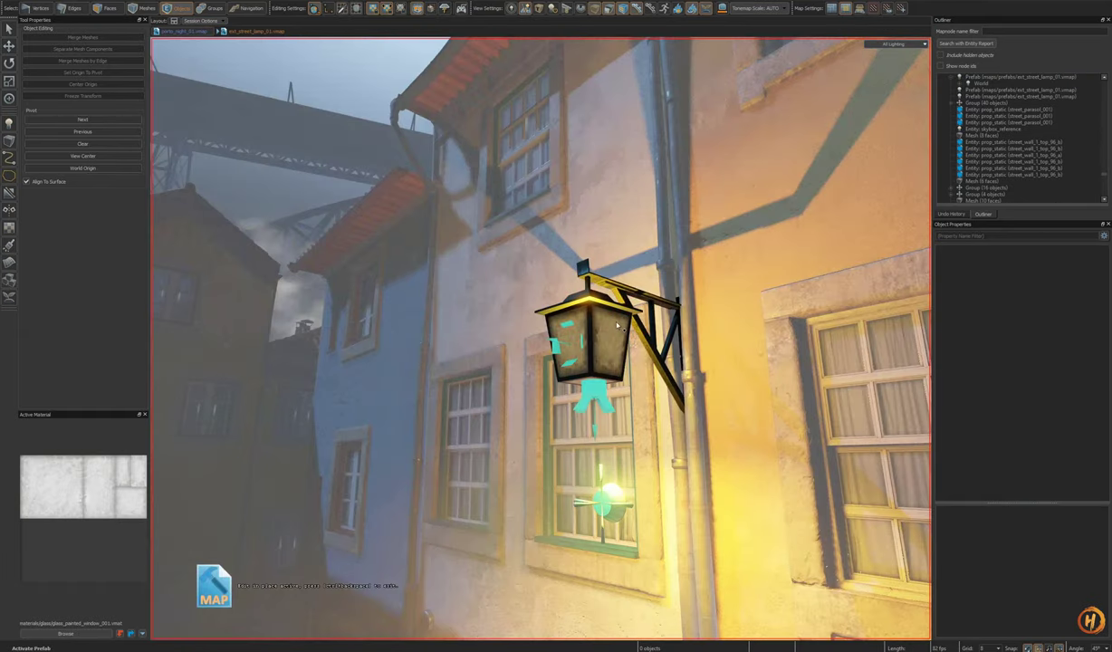
click(591, 347)
ctrl+click(594, 304)
ctrl+click(617, 290)
key(h)
key(ctrl+z)
Step: Copy the selected lamp parts, leave the prefab and paste them into the main map
click(39, 4)
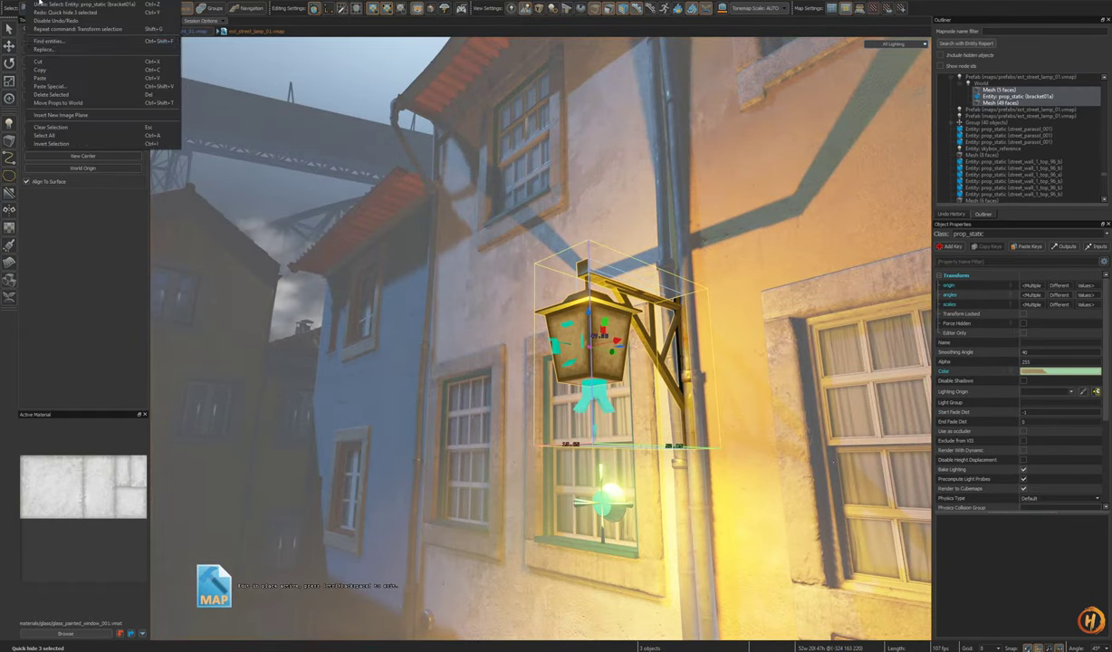
click(54, 70)
key(Escape)
key(Escape)
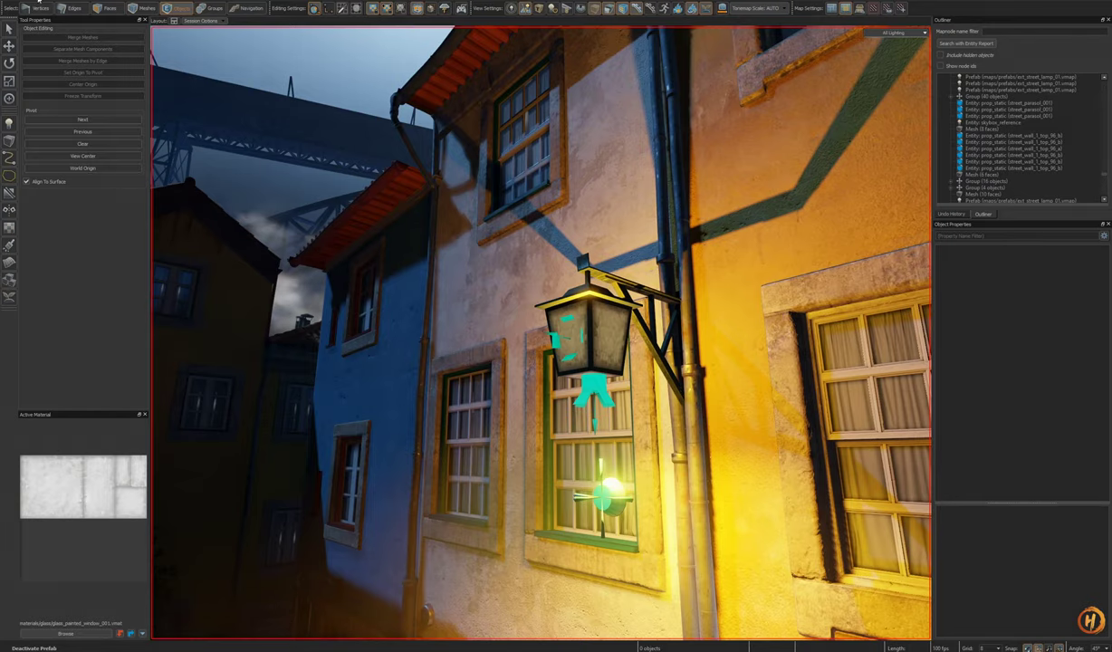
click(39, 4)
click(54, 77)
right_drag(622, 368, 648, 453)
key(s)
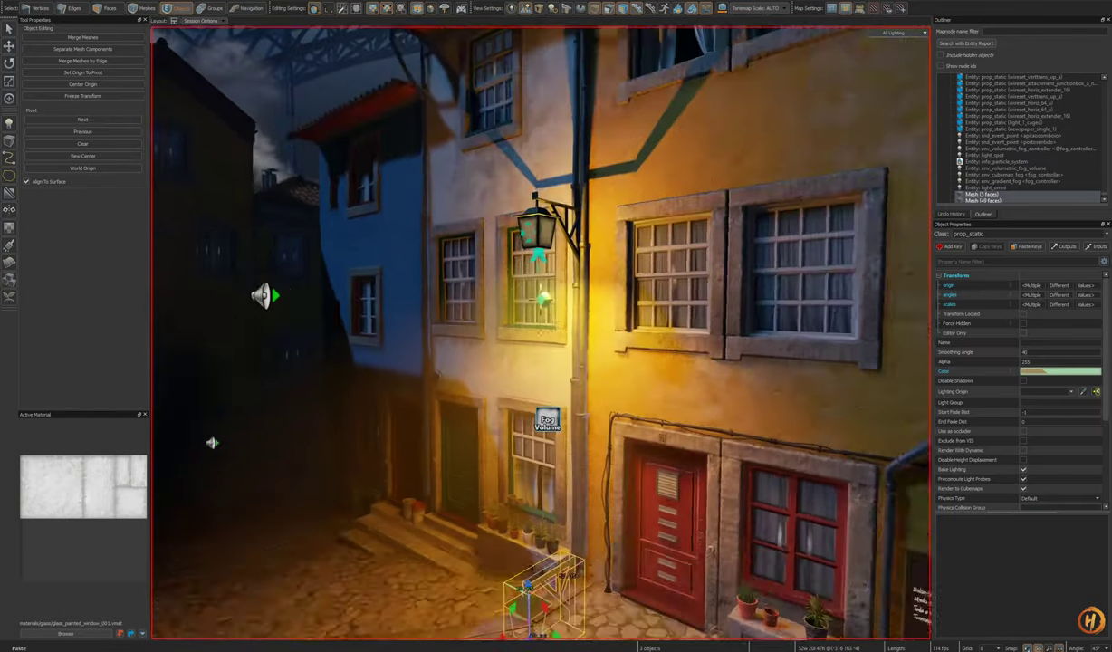
Step: Raise the pasted lamp parts from the ground to just below the original street lamp
key(shift+a)
scroll(540, 333, down, 6)
drag(516, 328, 517, 77)
key(w)
right_drag(517, 77, 539, 492)
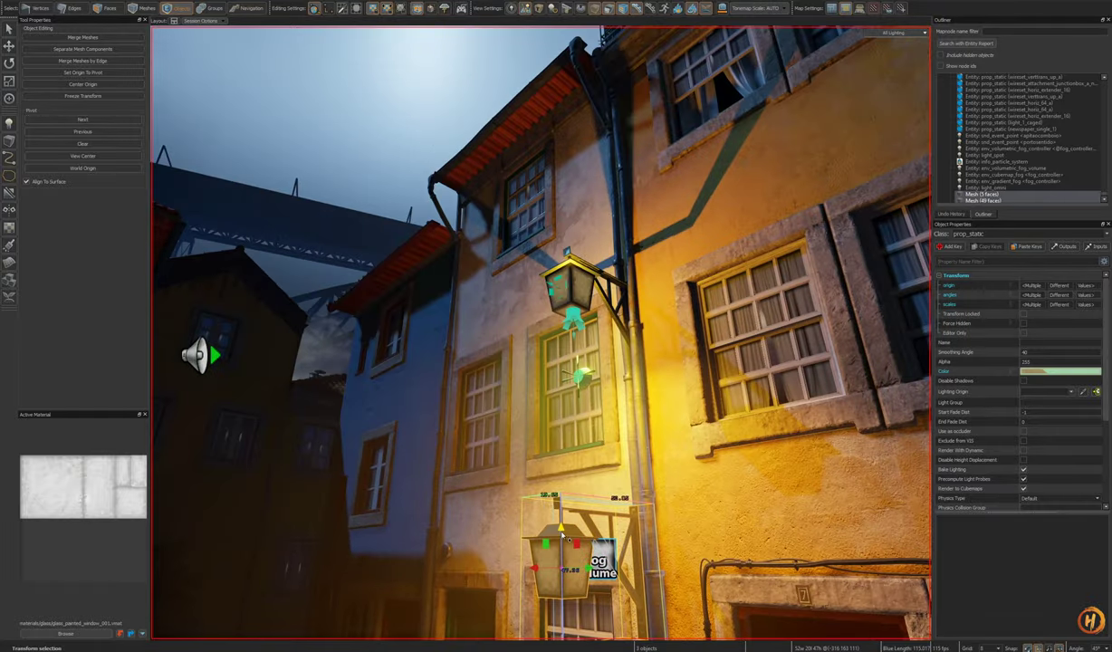
drag(561, 534, 569, 364)
click(571, 287)
key(w)
right_drag(572, 288, 485, 277)
key(s)
Step: Enable Disable Shadows on the pasted lantern's 5-face glass mesh
click(525, 447)
right_drag(525, 447, 514, 383)
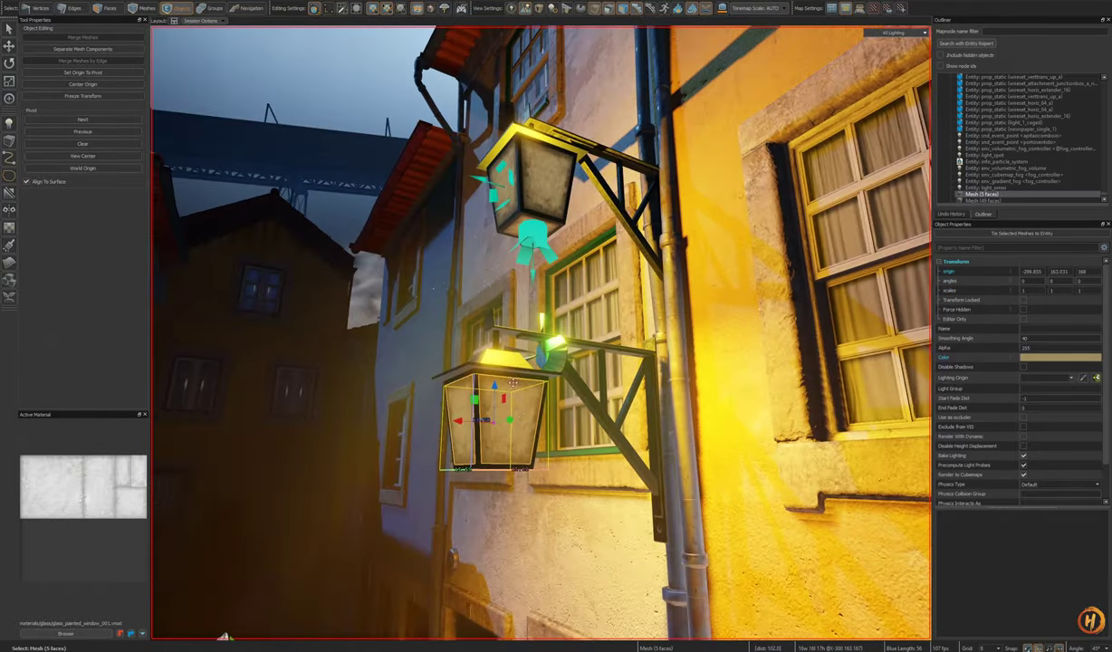
click(1013, 248)
key(ctrl+v)
key(ctrl+z)
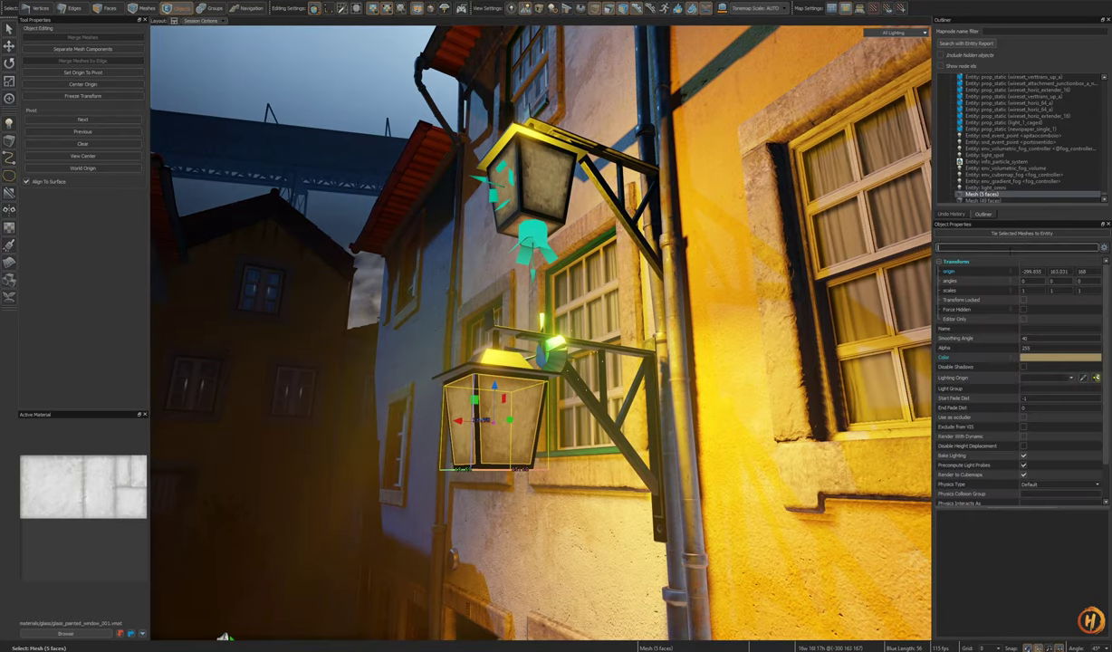
text(shado)
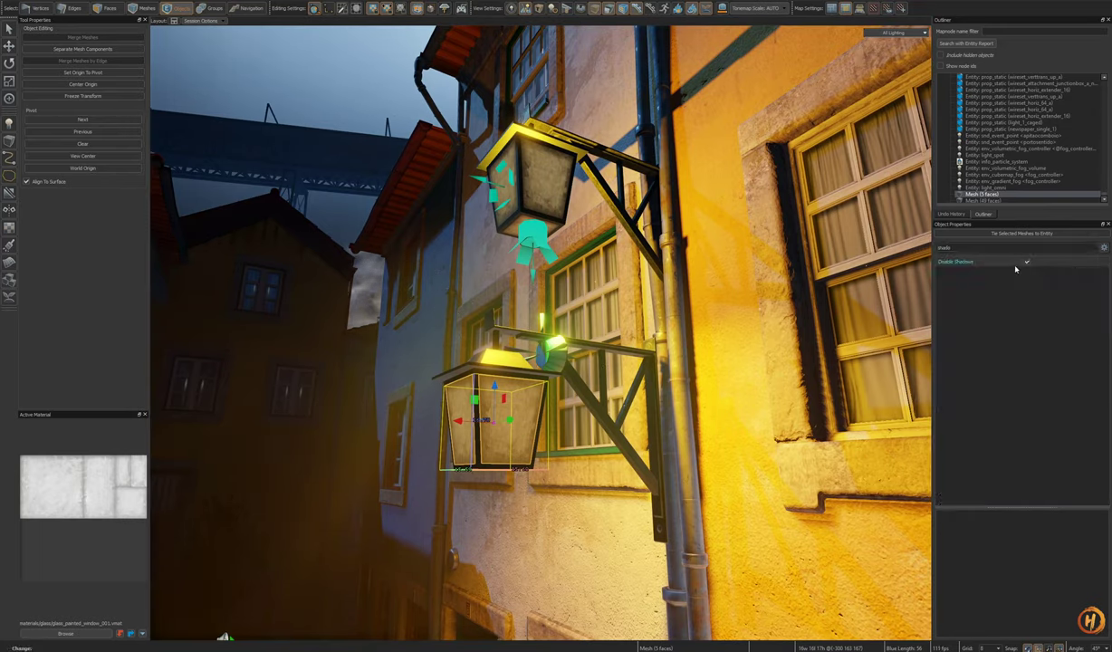
Step: Enable Disable Shadows on the pasted lantern's 49-face frame mesh and on its bracket prop
click(495, 364)
text(shado)
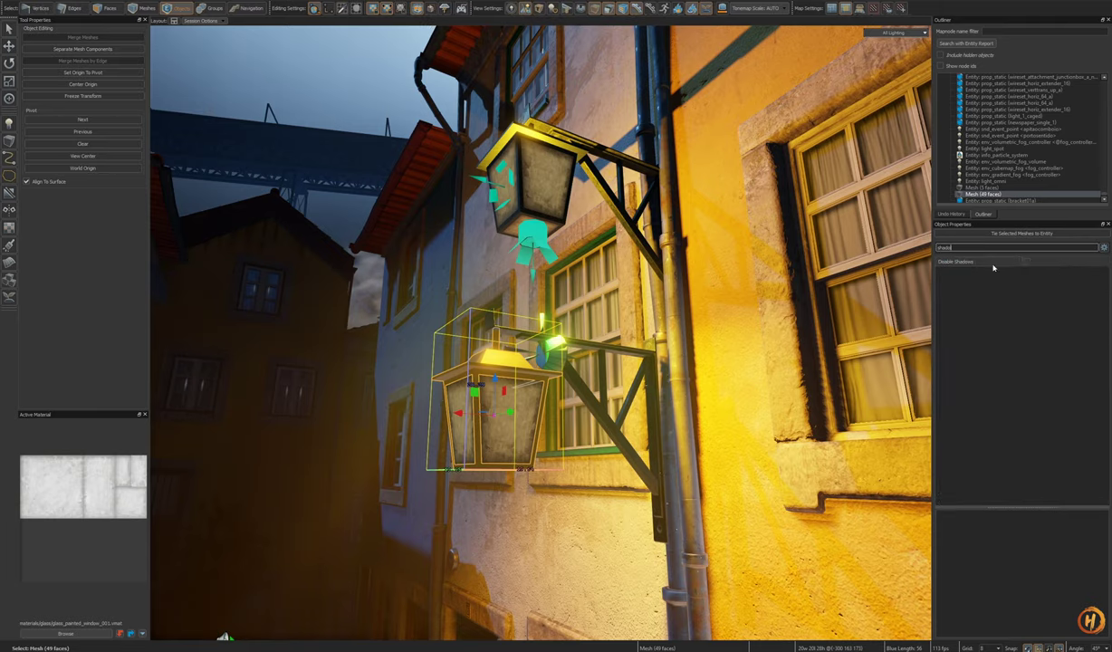
click(603, 351)
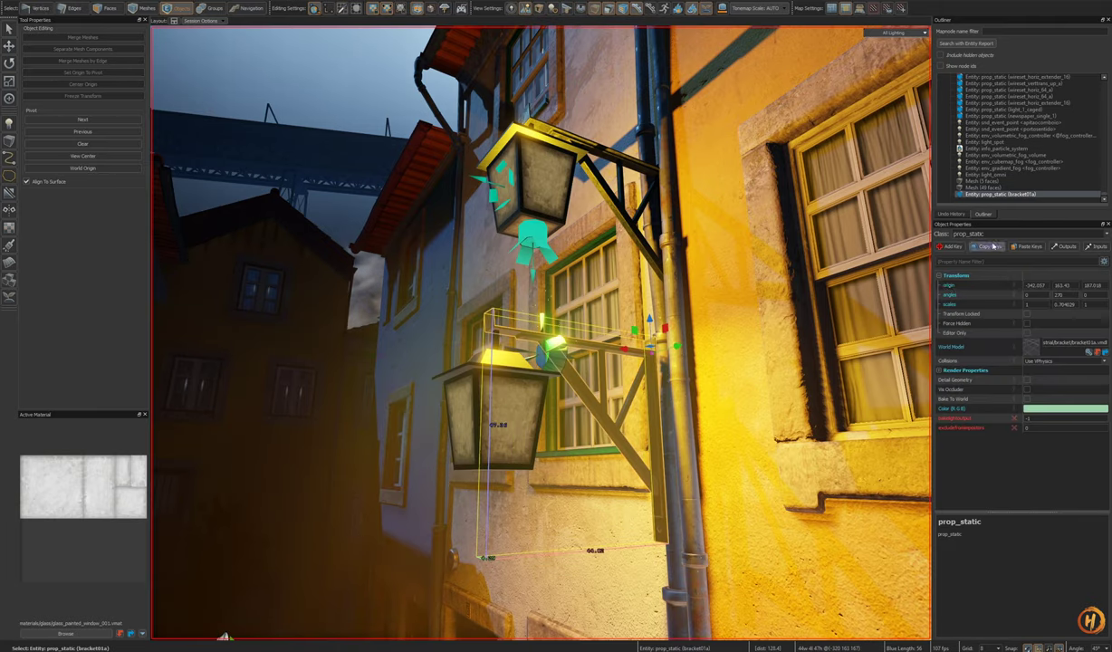
click(988, 262)
text(shado)
click(1027, 286)
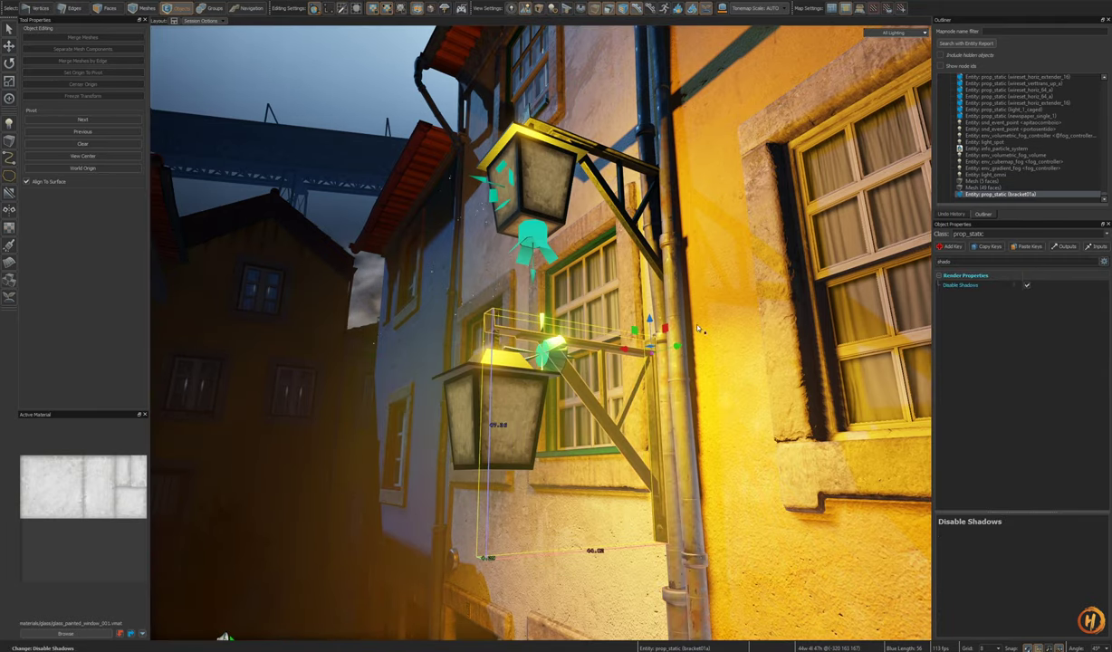
Step: Select the pasted glass, frame and bracket together and move them up onto the original lamp's position
right_drag(574, 198, 547, 192)
click(574, 197)
click(551, 389)
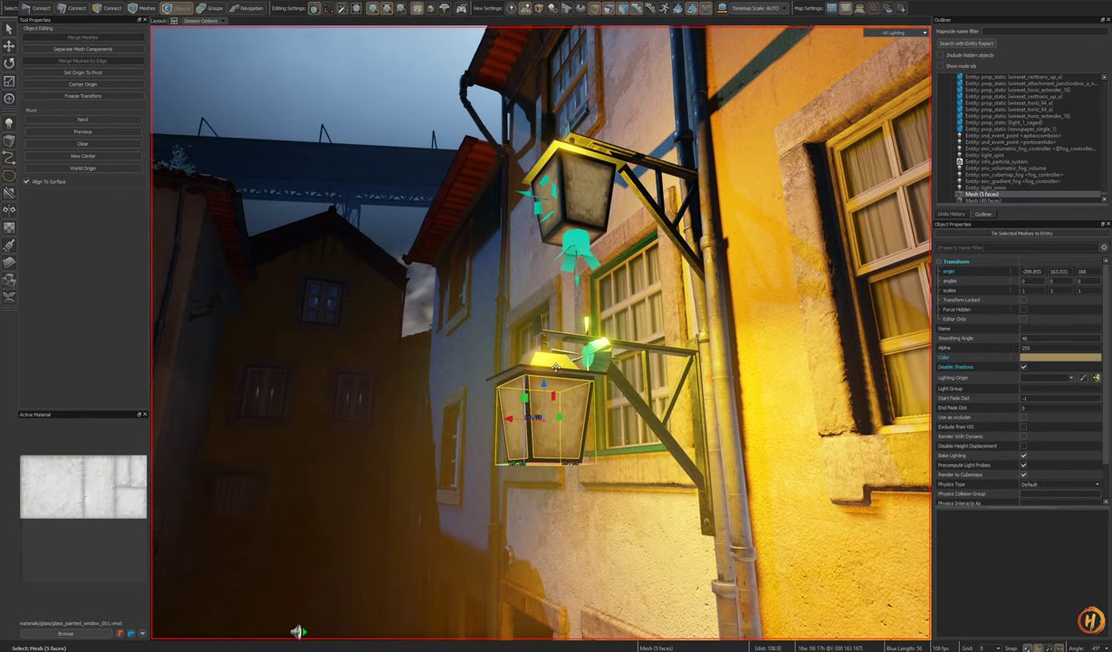
ctrl+click(551, 365)
ctrl+click(618, 377)
key(h)
key(ctrl+z)
right_drag(574, 389, 559, 388)
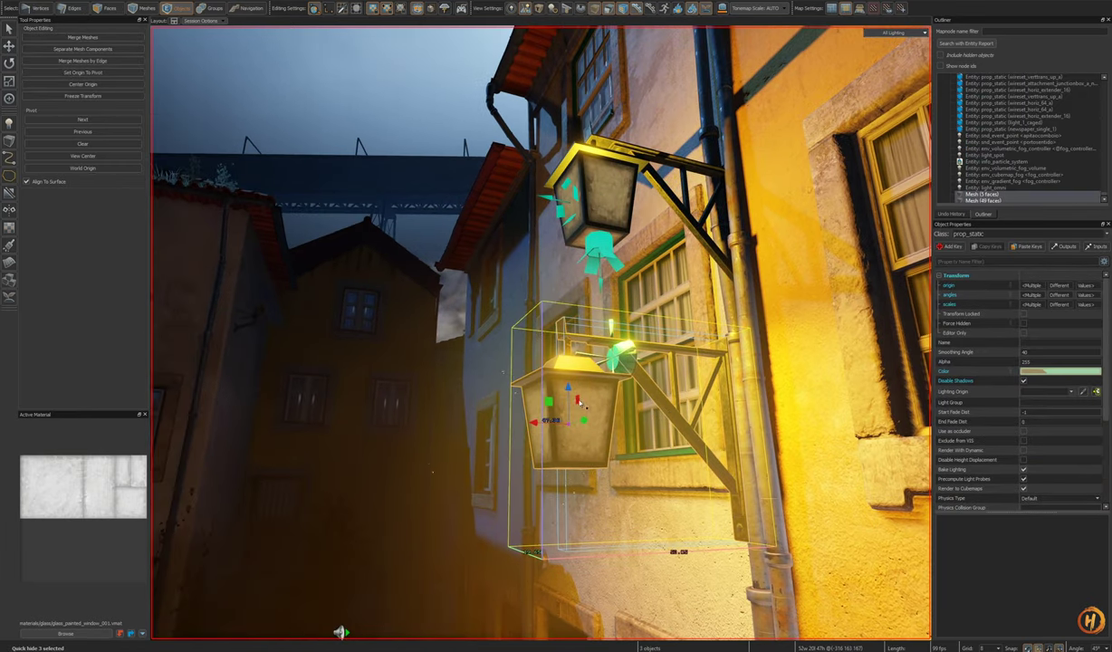
drag(559, 389, 561, 162)
right_drag(561, 161, 383, 419)
drag(391, 420, 465, 451)
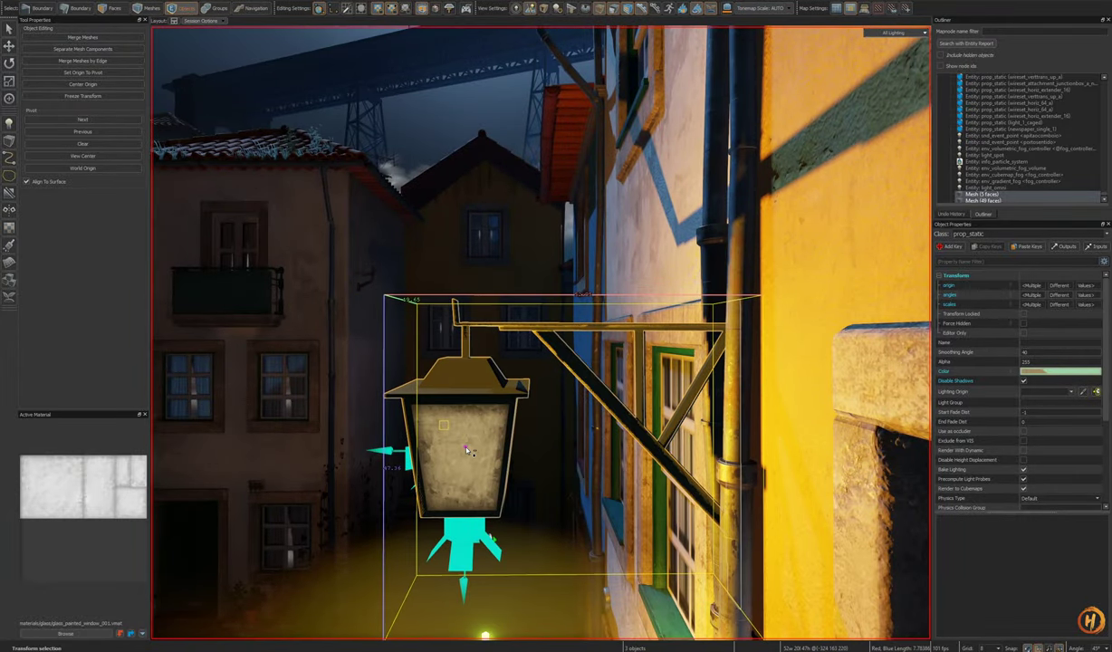
Step: Quick-hide the shadow-free lamp parts, delete the original street lamp prefab and unhide the parts
right_drag(466, 450, 553, 408)
key(h)
click(584, 324)
right_drag(542, 334, 566, 276)
key(Delete)
key(u)
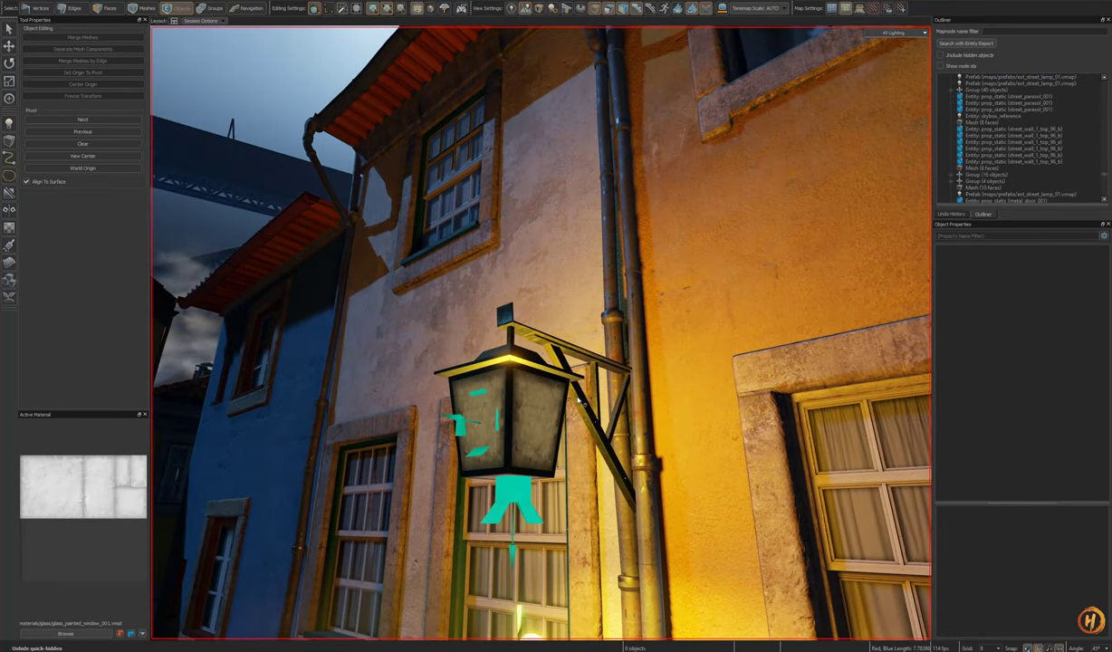
Step: Select the lamp parts together with the light_spot, quick-hide them as a check and undo the hide
click(547, 394)
right_drag(547, 394, 596, 399)
ctrl+click(576, 346)
ctrl+click(602, 324)
ctrl+click(577, 407)
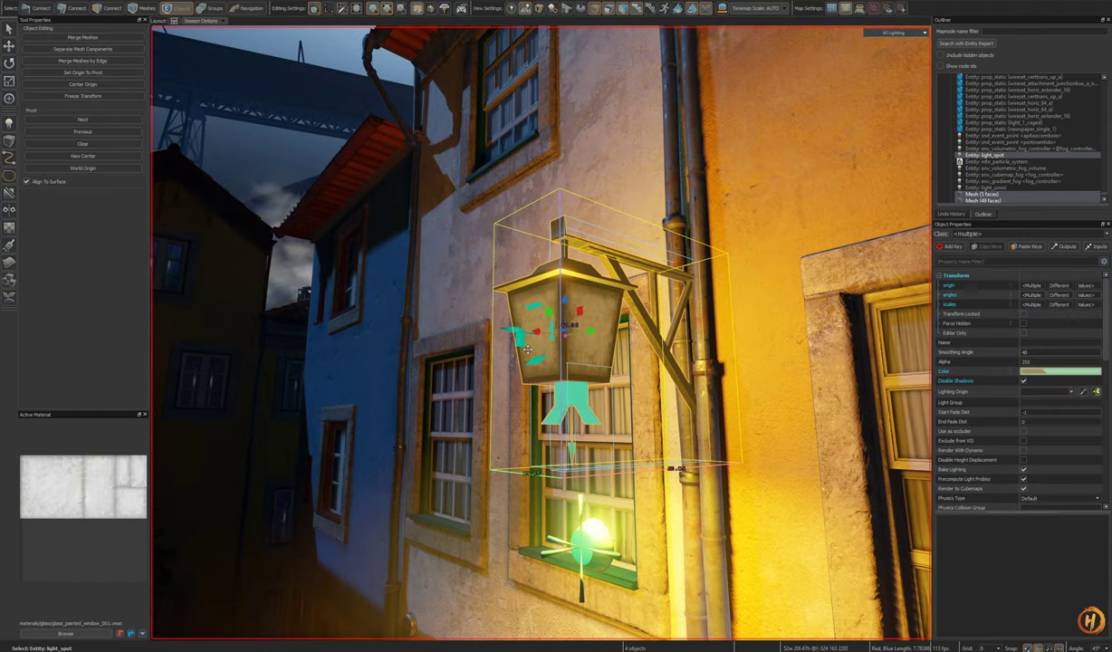
ctrl+click(520, 344)
key(h)
key(s)
right_drag(520, 344, 594, 434)
key(ctrl+z)
Step: Try a scale of 2 on the info_particle_system below the lamp and undo the scaling
click(550, 419)
key(a)
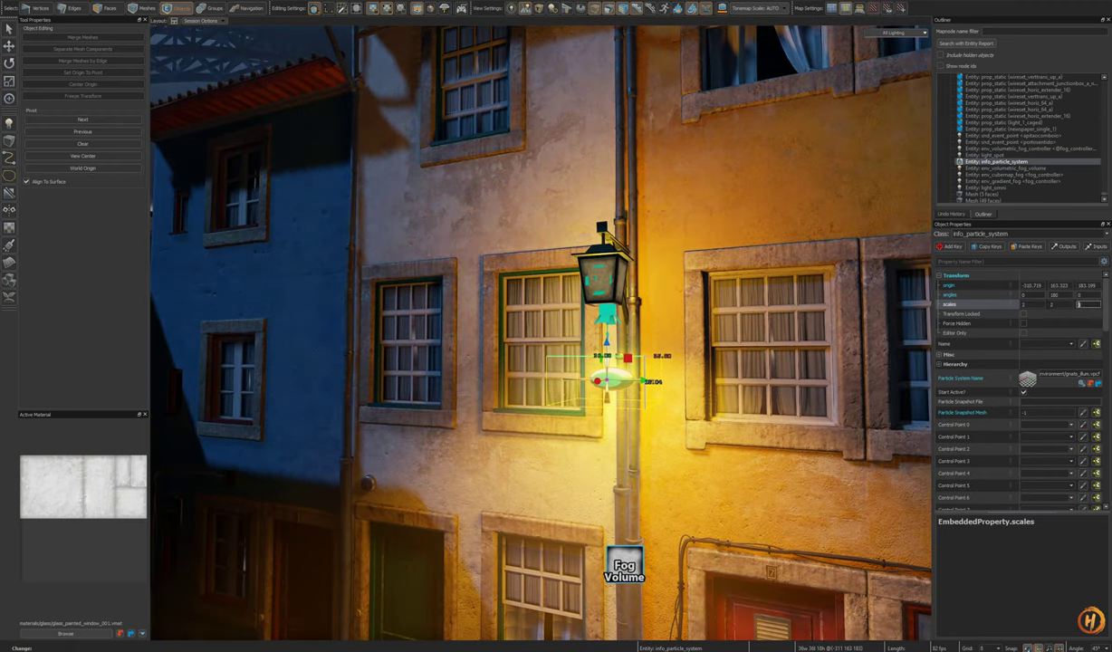
text(2)
right_drag(648, 377, 589, 398)
key(ctrl+z)
key(ctrl+z)
key(ctrl+z)
Step: Try shifting the info_particle_system sideways to 168 and up to a height of 193
key(w)
key(w)
key(d)
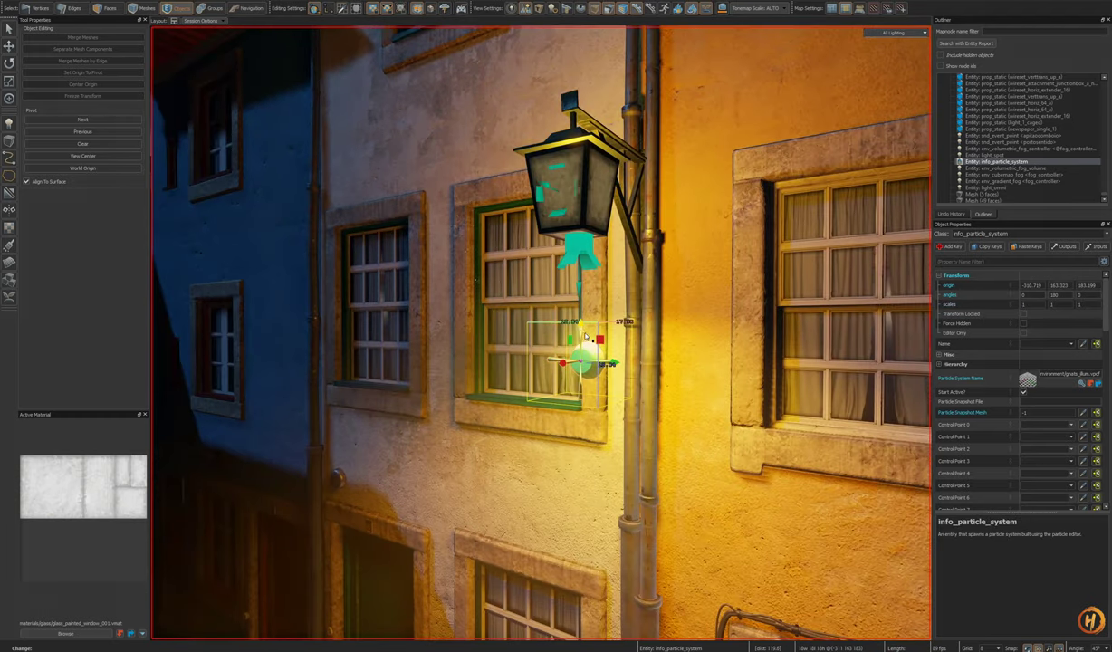
drag(601, 338, 624, 298)
key(a)
right_drag(623, 298, 640, 362)
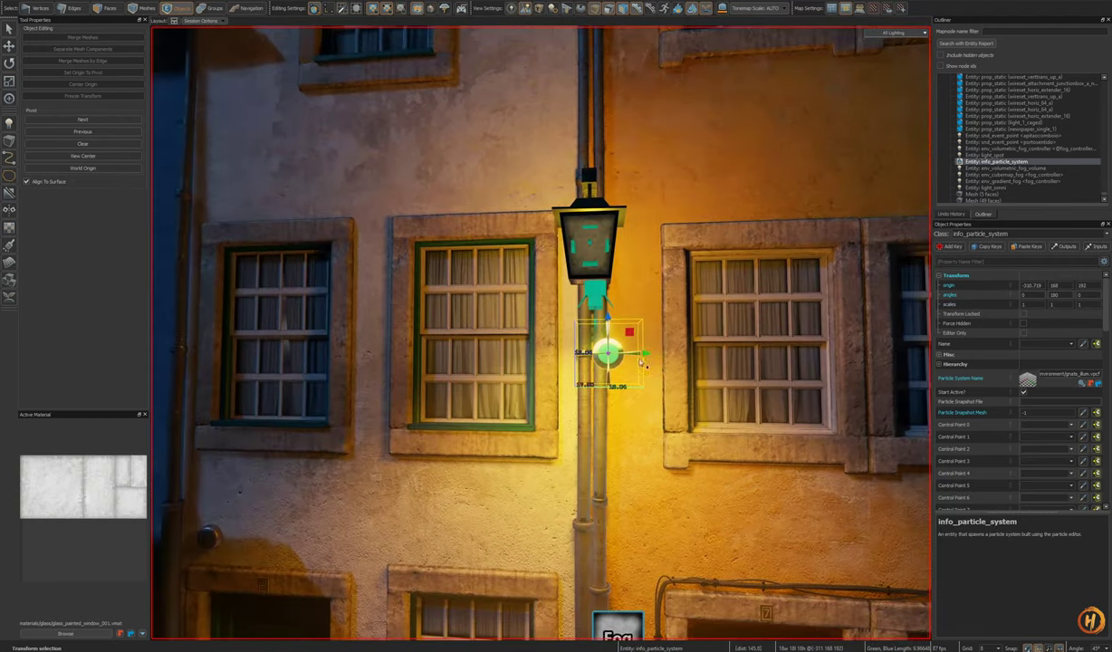
Step: Clone the info_particle_system and place the copy higher up, out in front of the wall beside the lantern
mouse_move(632, 338)
mouse_down()
mouse_move(615, 368)
mouse_move(592, 328)
mouse_up()
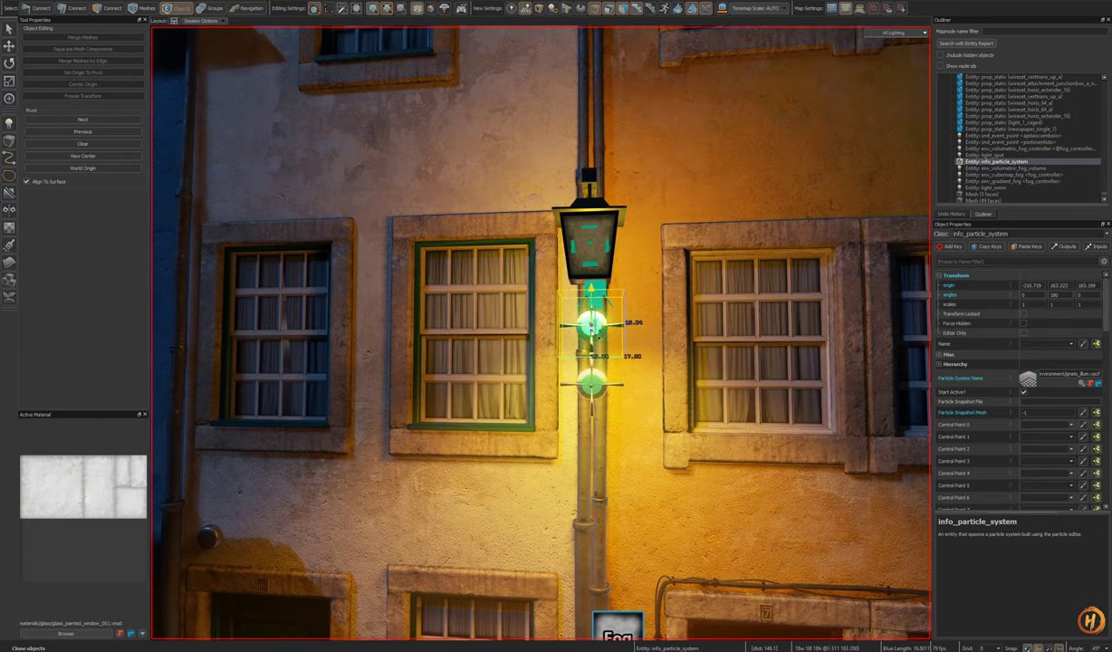
key(d)
right_drag(593, 324, 556, 336)
drag(555, 337, 495, 342)
key(s)
right_drag(496, 342, 569, 419)
Step: Clear the selection and toggle the editor helpers off and on to view the particles around the lamp
key(Escape)
key(shift+h)
key(s)
key(w)
right_drag(541, 333, 593, 375)
key(shift+h)
key(w)
Step: Select both info_particle_systems, the light_omni, the light_spot, the lantern meshes and the bracket, and delete them all
click(550, 425)
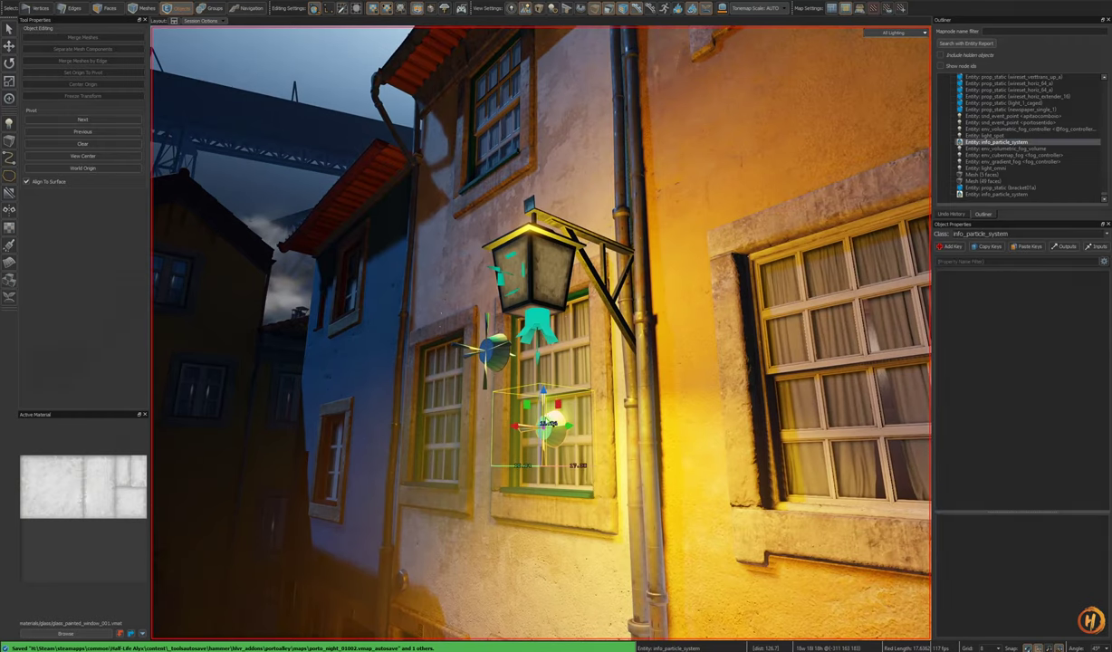
ctrl+click(501, 355)
ctrl+click(535, 322)
ctrl+click(498, 279)
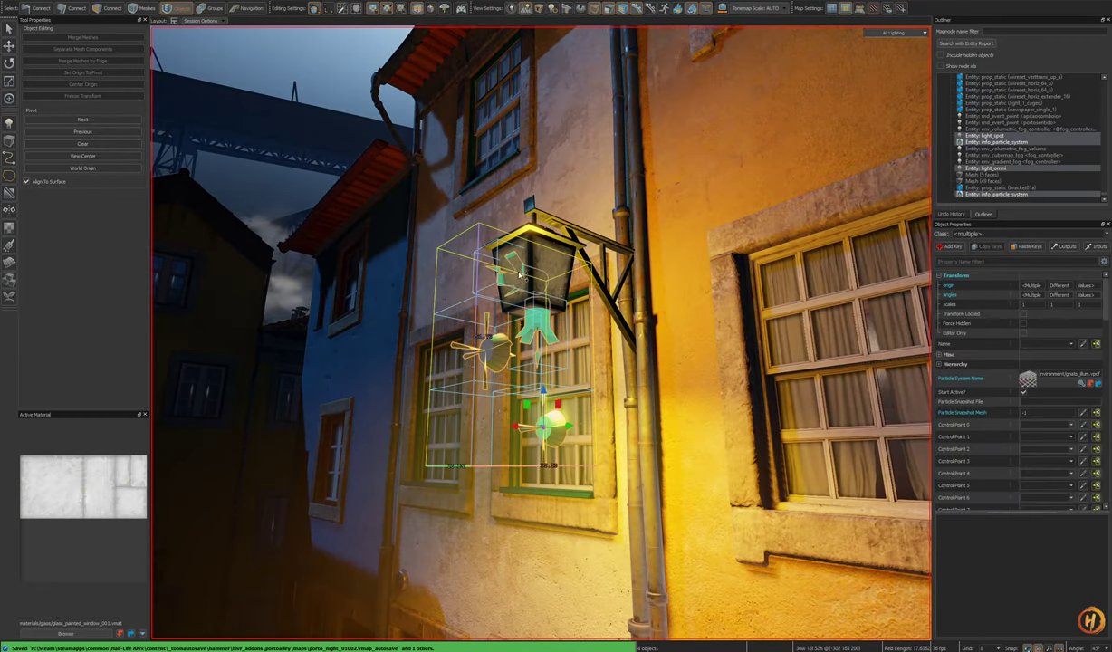
ctrl+click(535, 257)
ctrl+click(529, 231)
ctrl+click(548, 223)
key(Delete)
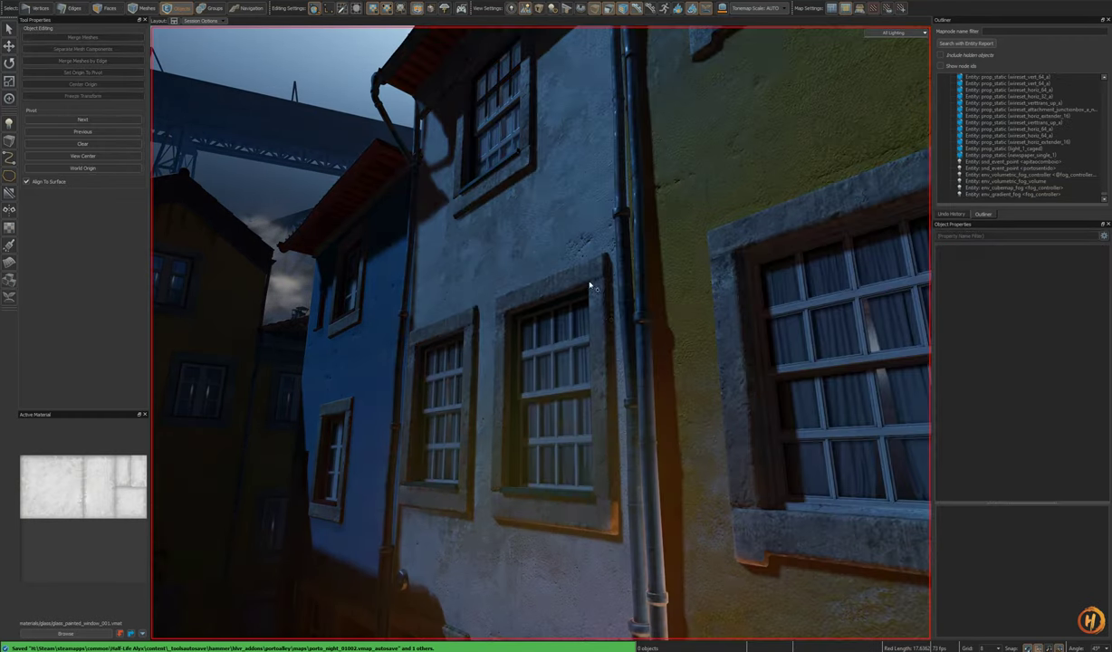
Step: Undo the deletion of the street lamp's meshes, lights and particle systems
right_drag(590, 285, 648, 326)
key(ctrl+z)
right_click(620, 311)
key(ctrl+z)
key(h)
key(ctrl+z)
Step: Create a new prefab from the selected lamp objects, centred on origin, and save it as ext_street_lamp_01_night.vmap
right_click(557, 261)
mouse_move(588, 274)
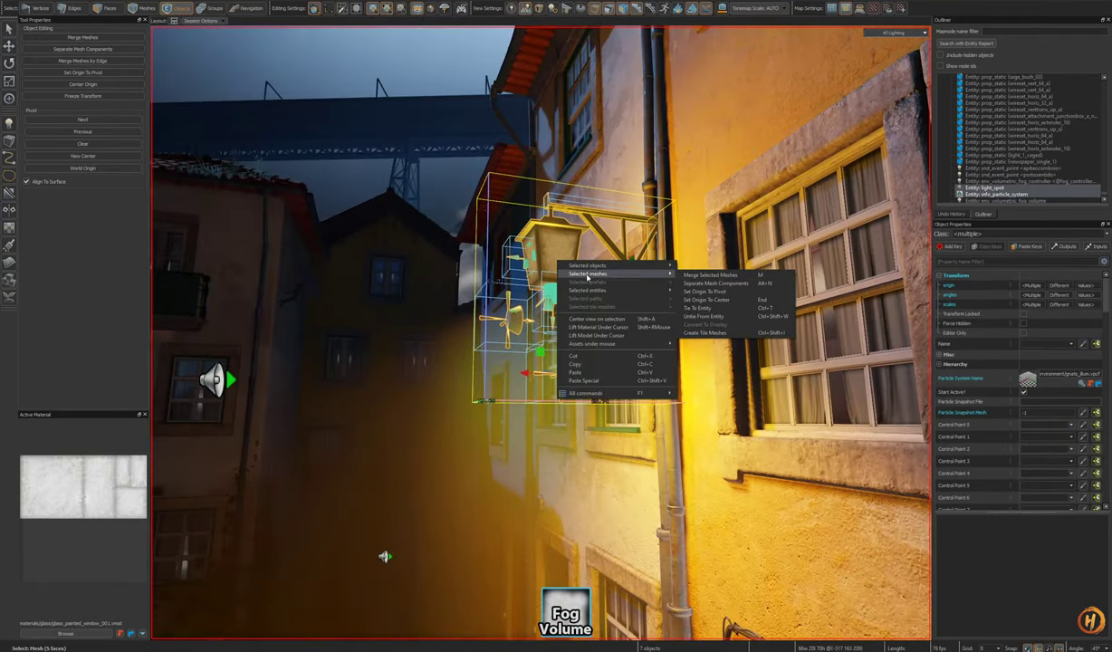
mouse_move(603, 292)
mouse_move(650, 268)
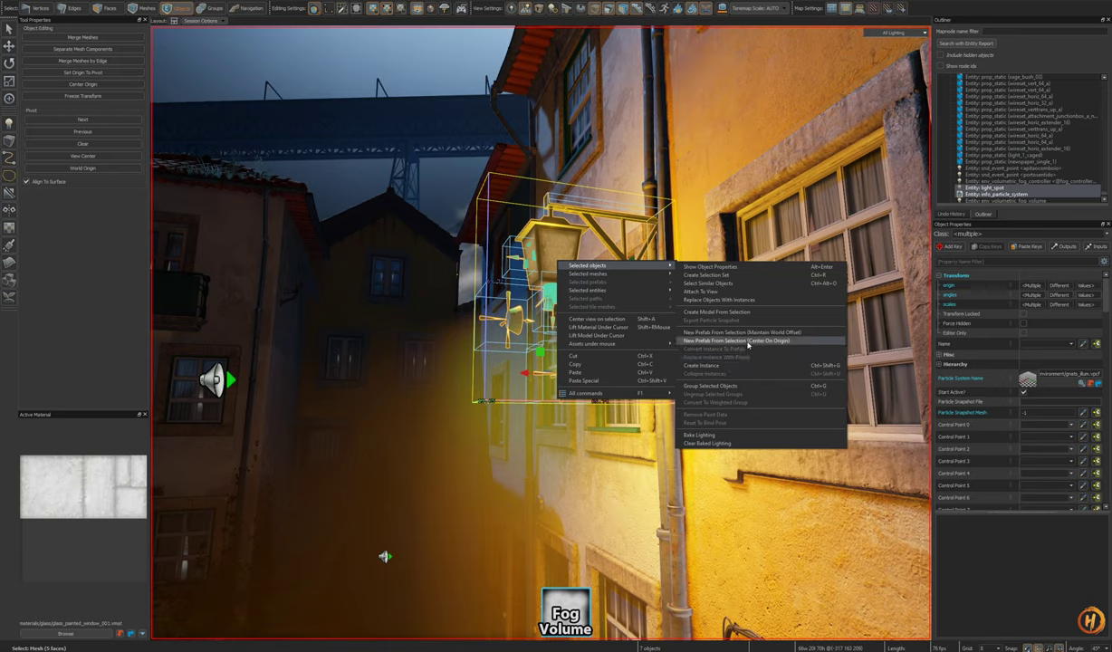
click(745, 341)
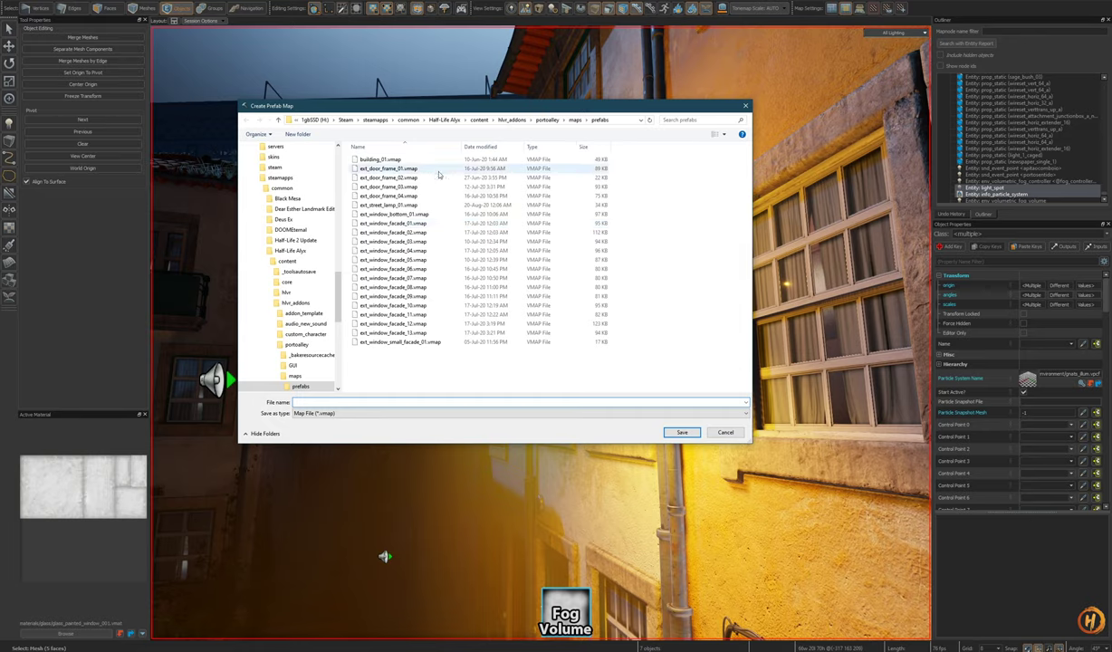
click(419, 205)
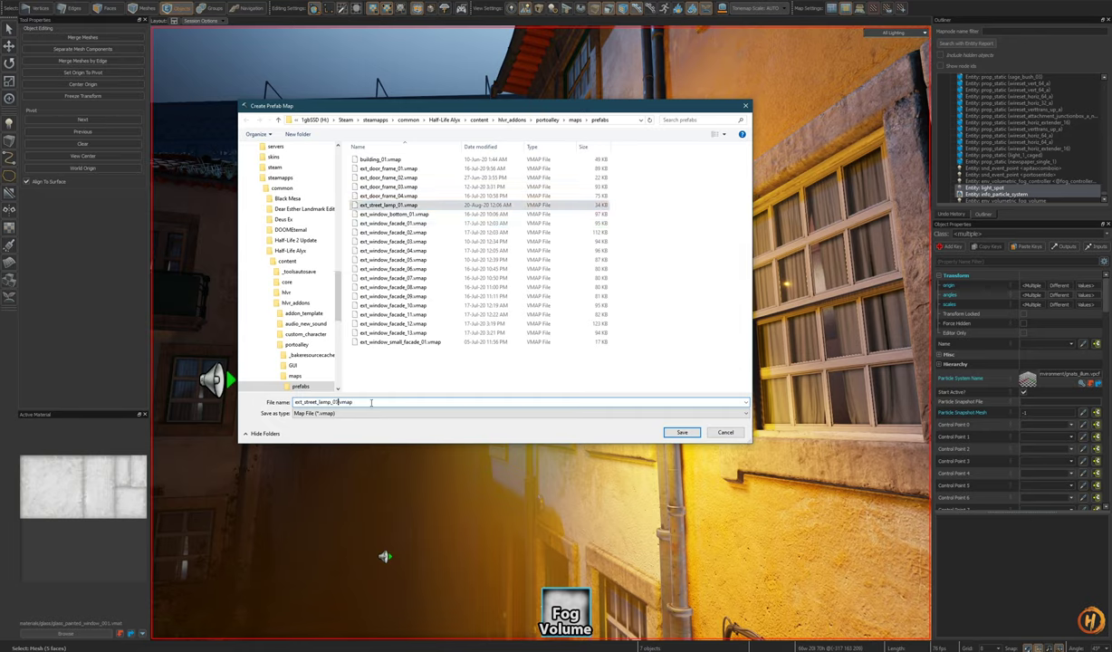
text(_night)
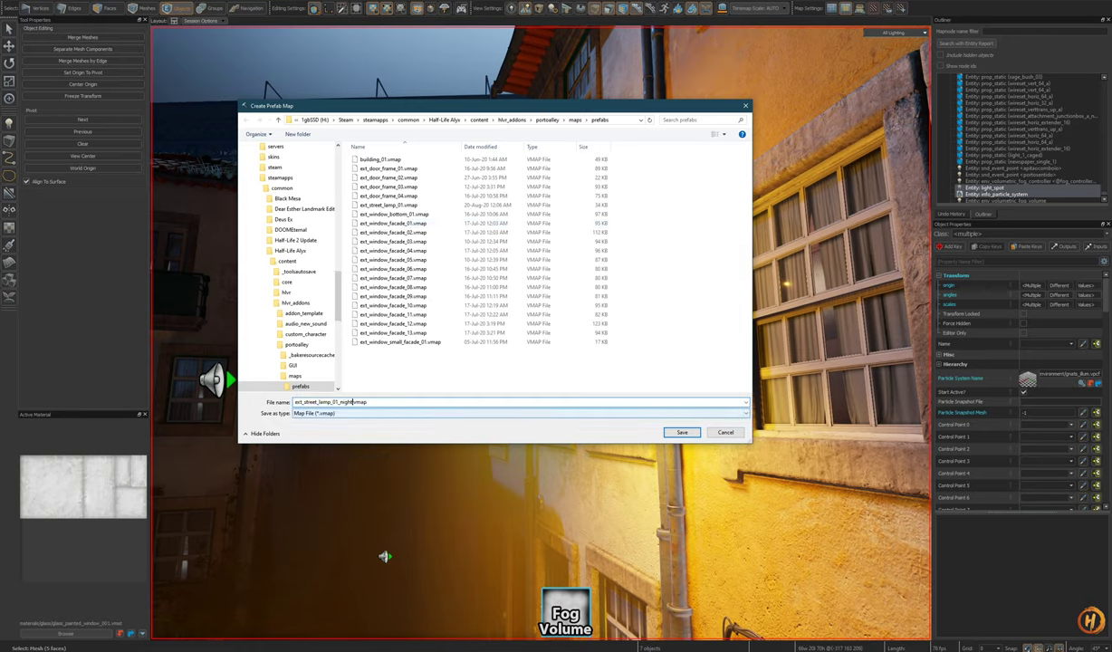
click(682, 432)
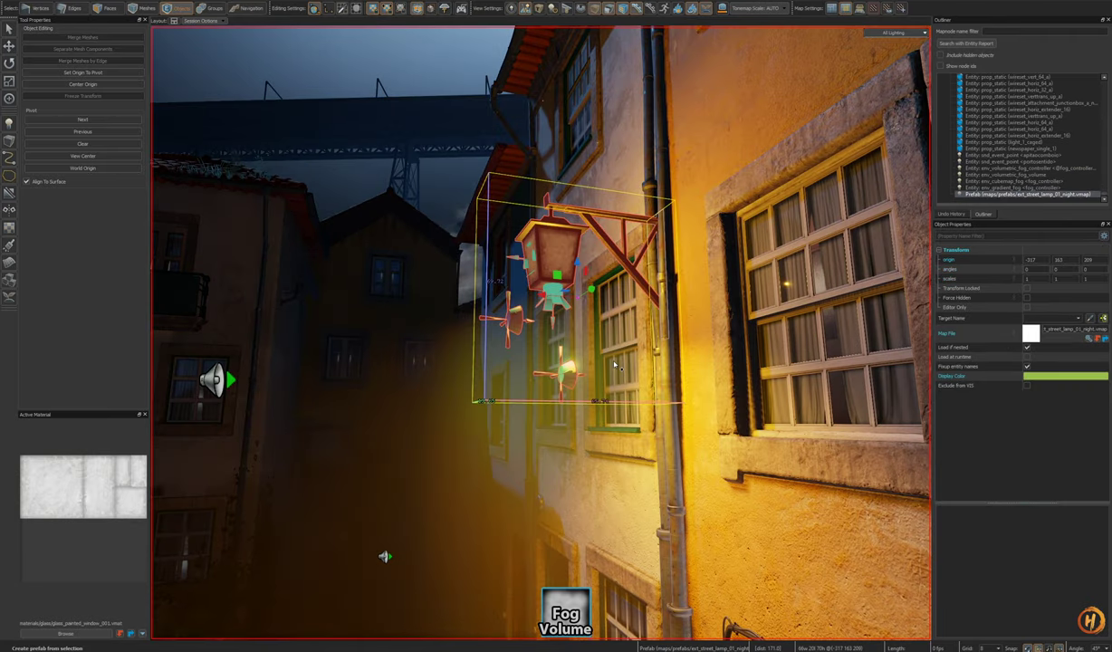
Step: Hide the street lamp prefab to view the alley without its light, and restore it
mouse_move(605, 312)
right_down()
mouse_move(616, 315)
mouse_move(605, 312)
right_up()
key(Escape)
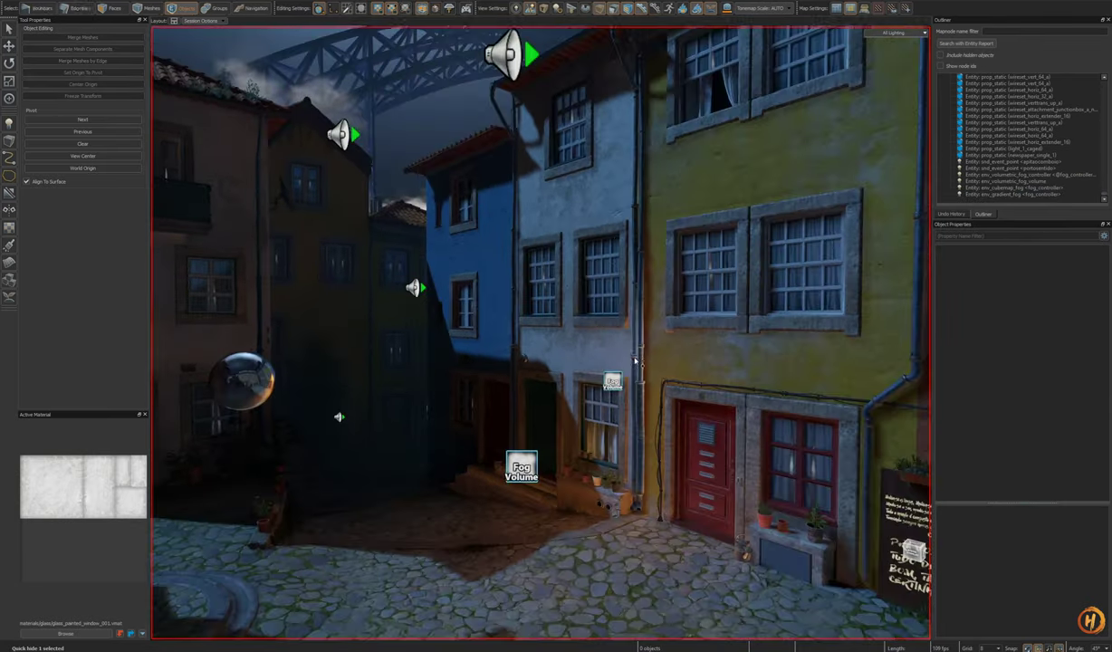
key(ctrl+z)
right_drag(635, 361, 638, 364)
key(w)
key(Escape)
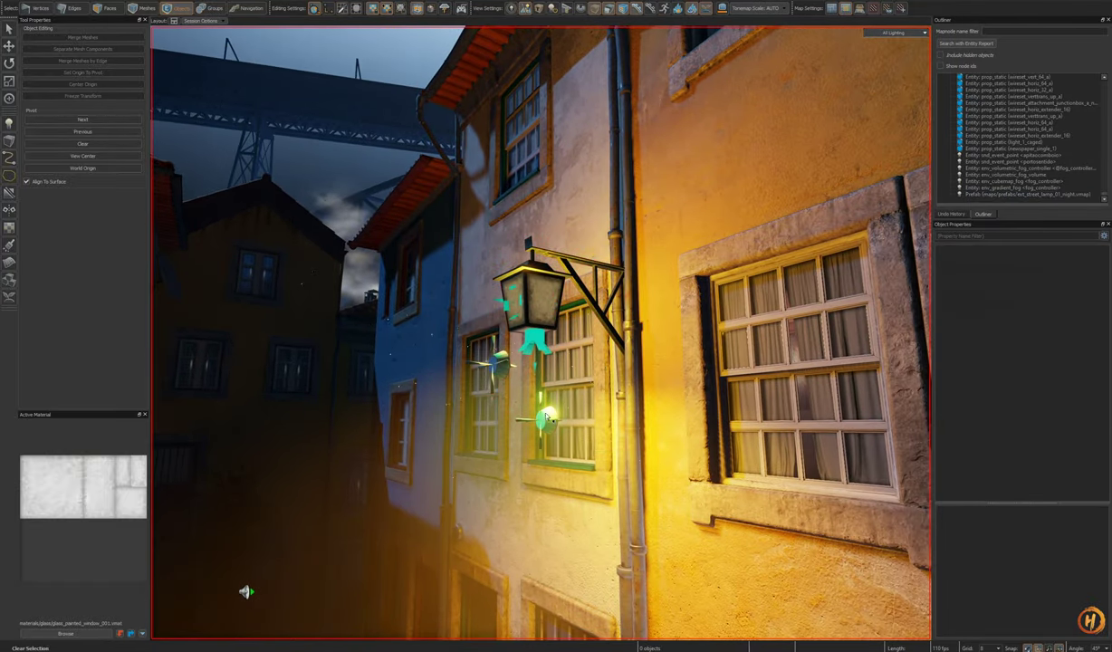
Step: Inspect the glass_painted_window_001 material on the preview sphere in the Material Editor, and close the editor
click(541, 301)
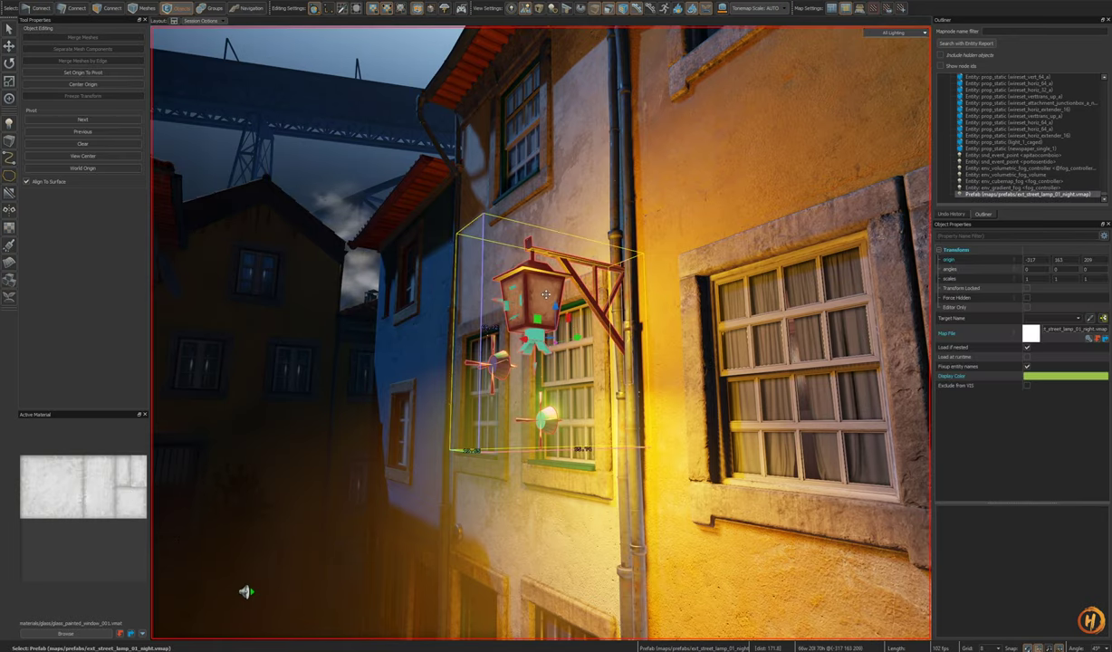
key(Escape)
right_click(145, 497)
click(160, 502)
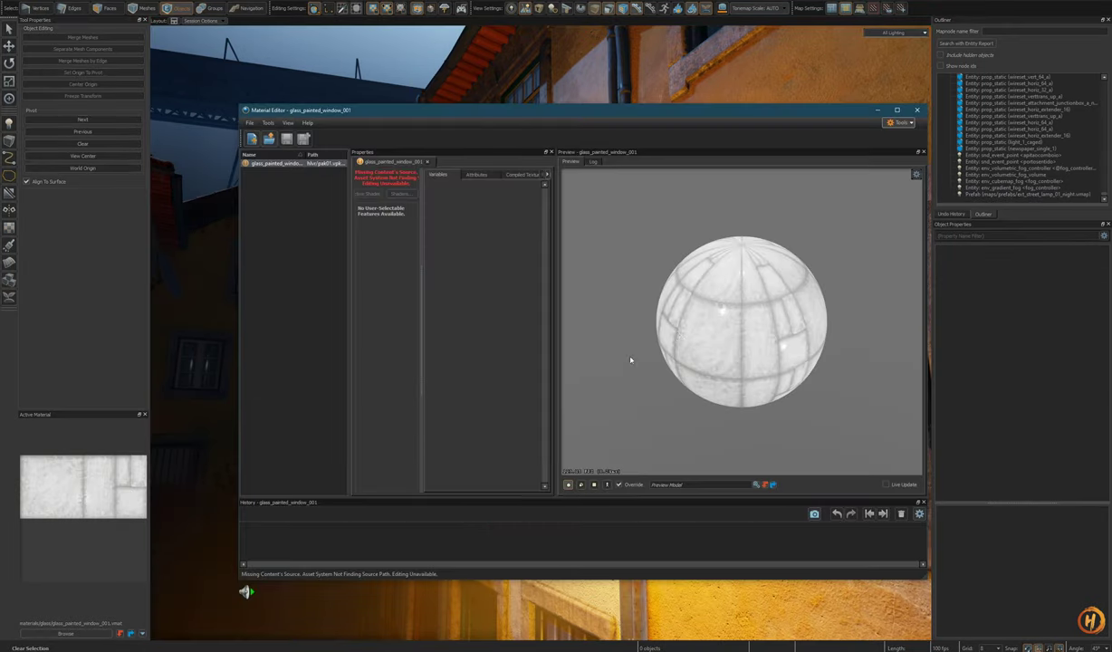
scroll(742, 322, up, 4)
mouse_move(742, 321)
mouse_down()
mouse_move(792, 315)
mouse_move(720, 324)
mouse_up()
scroll(741, 322, up, 4)
scroll(741, 321, down, 10)
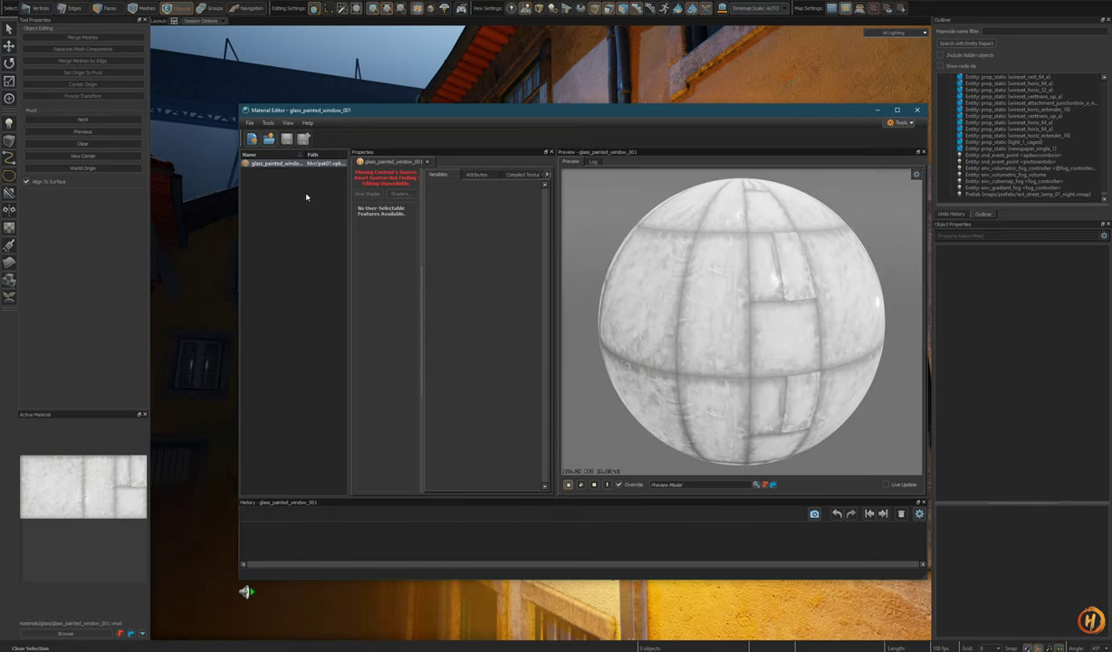
click(917, 110)
Step: Open the street lamp prefab for editing and select the lantern's glass mesh
click(541, 309)
right_drag(541, 310, 533, 272)
key(ctrl+Return)
key(w)
click(600, 325)
scroll(599, 325, up, 3)
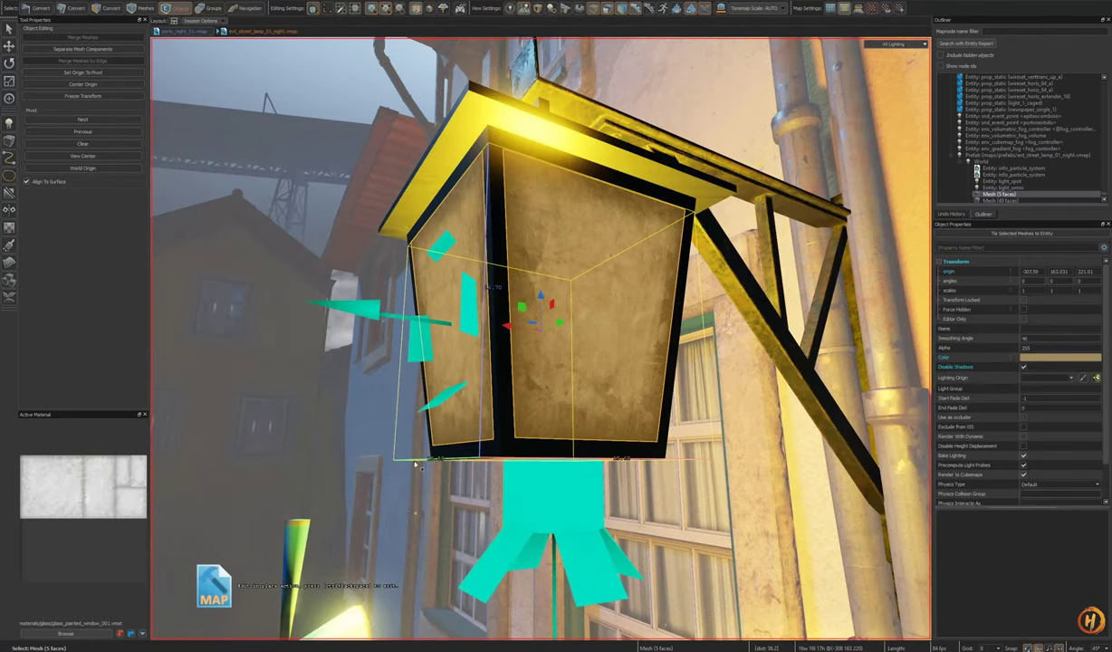
Step: Search the material browser for "glow", "emiss" and "light" to find a glowing material for the lantern glass
click(69, 634)
drag(586, 222, 577, 222)
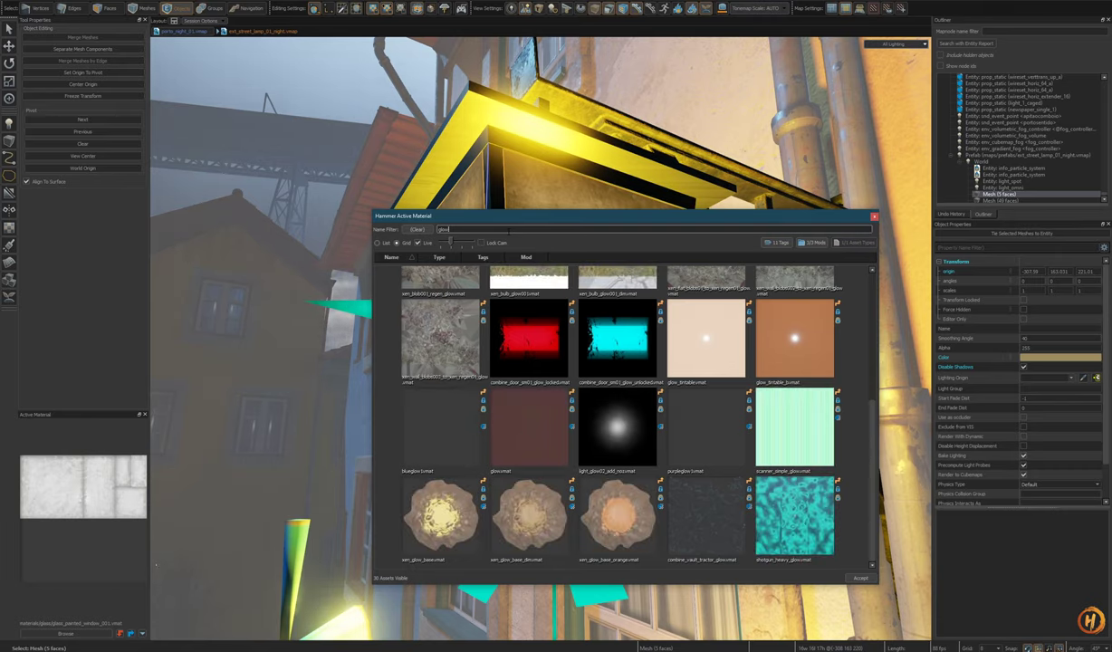
scroll(569, 380, up, 3)
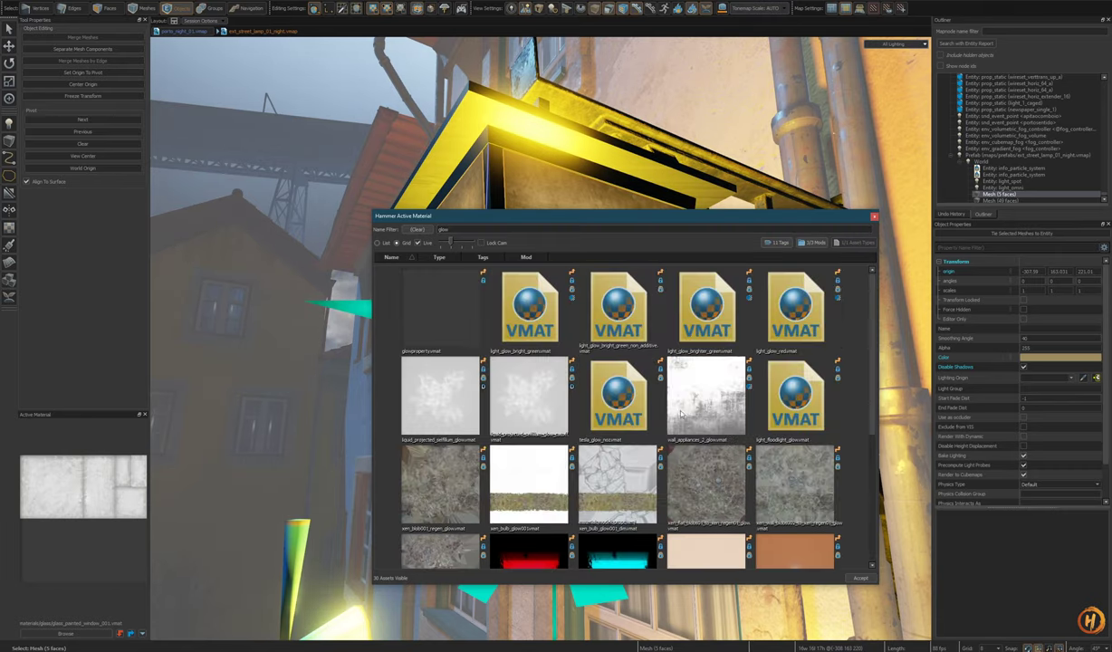
drag(871, 343, 871, 465)
click(443, 230)
text(emiss)
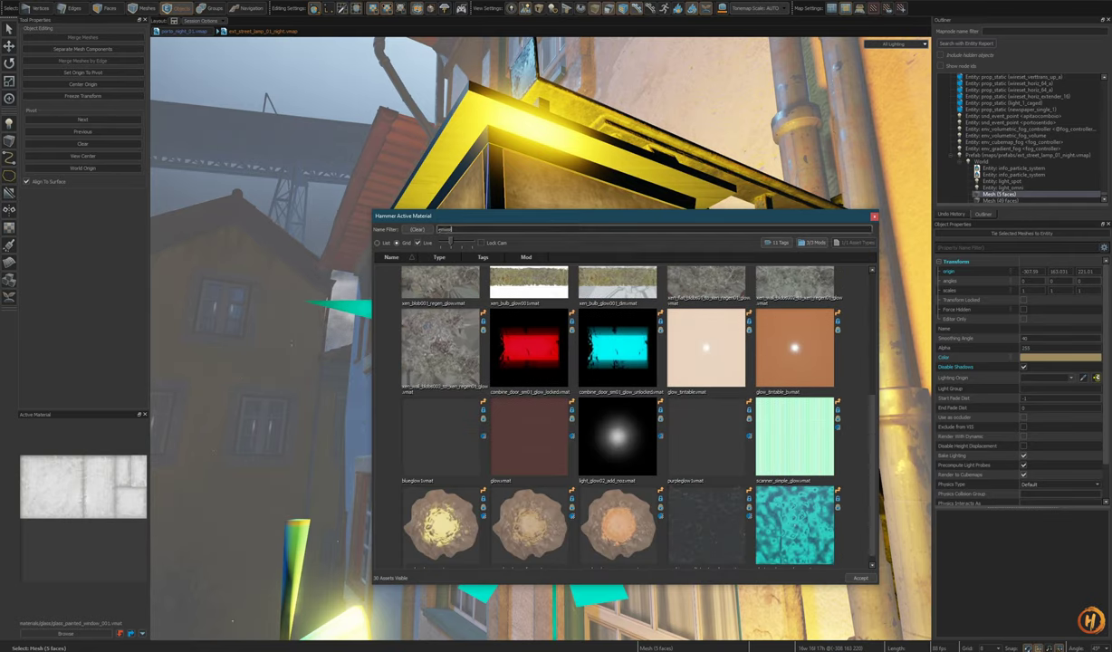
text(i)
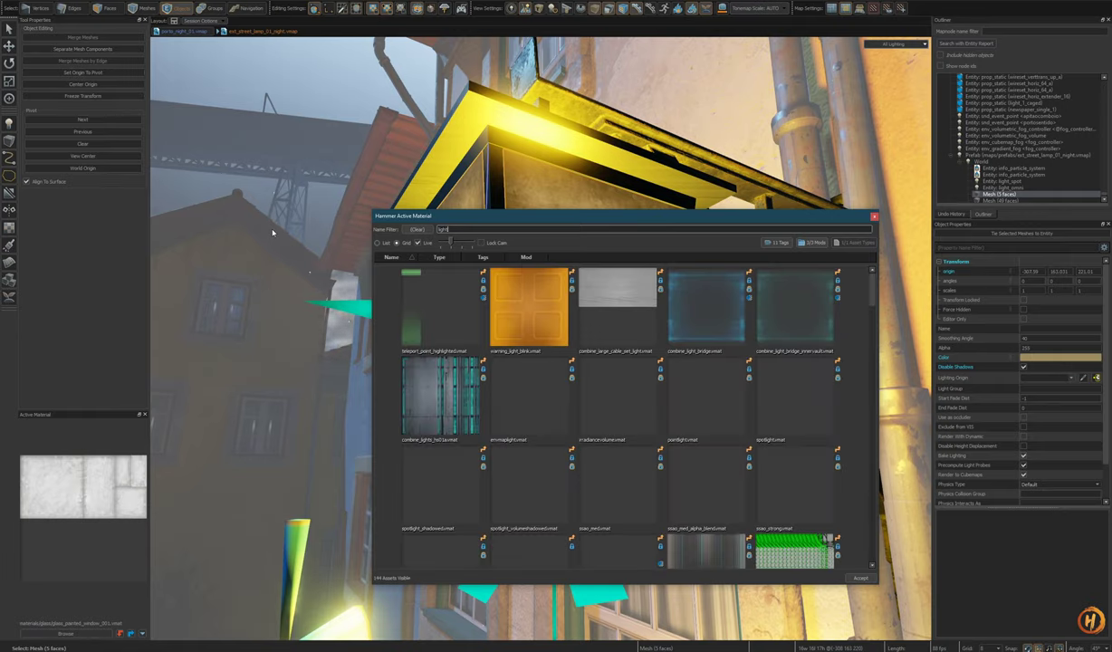
scroll(768, 406, down, 5)
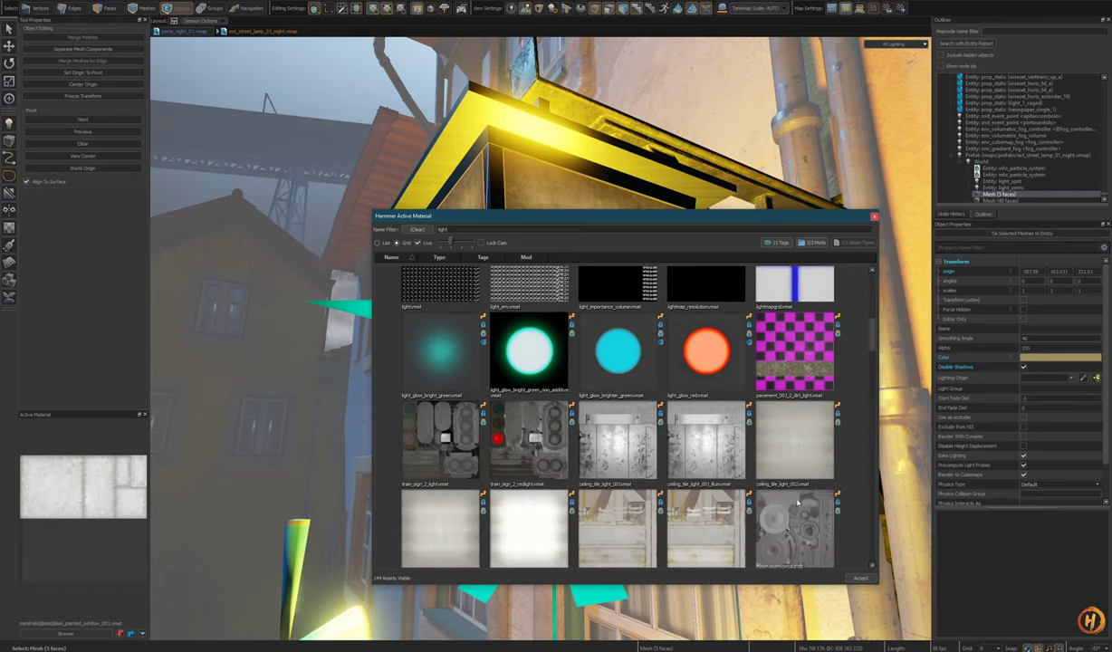
Step: Try the ceiling_tile_light materials and accept the lit lamppost03a_lighton material as the active material
click(821, 438)
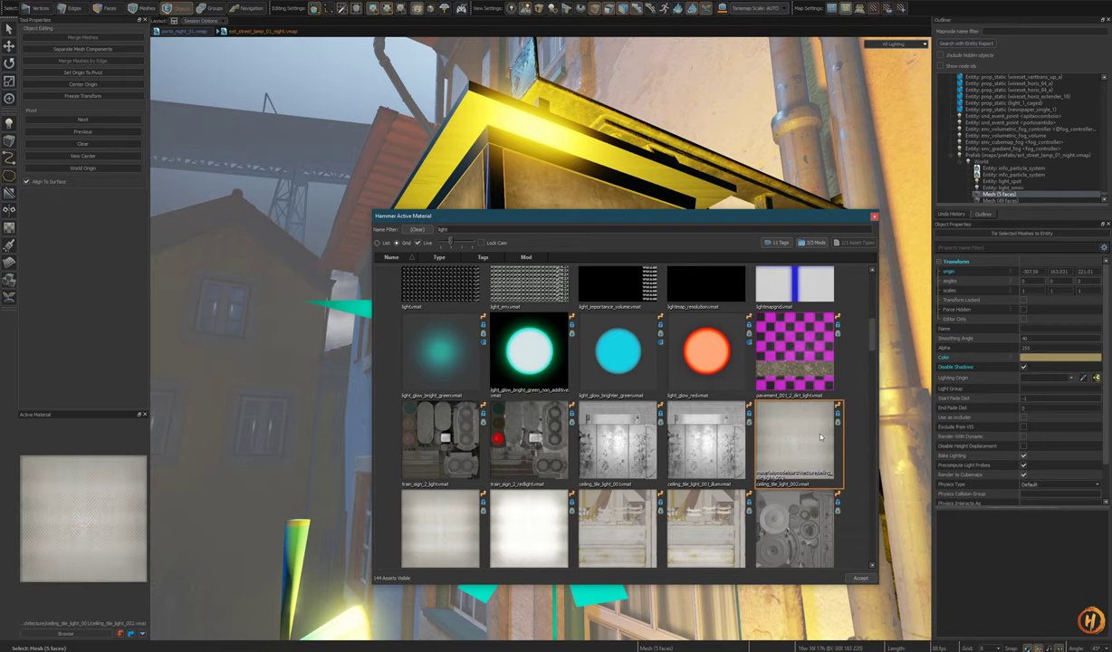
scroll(644, 438, down, 2)
click(534, 409)
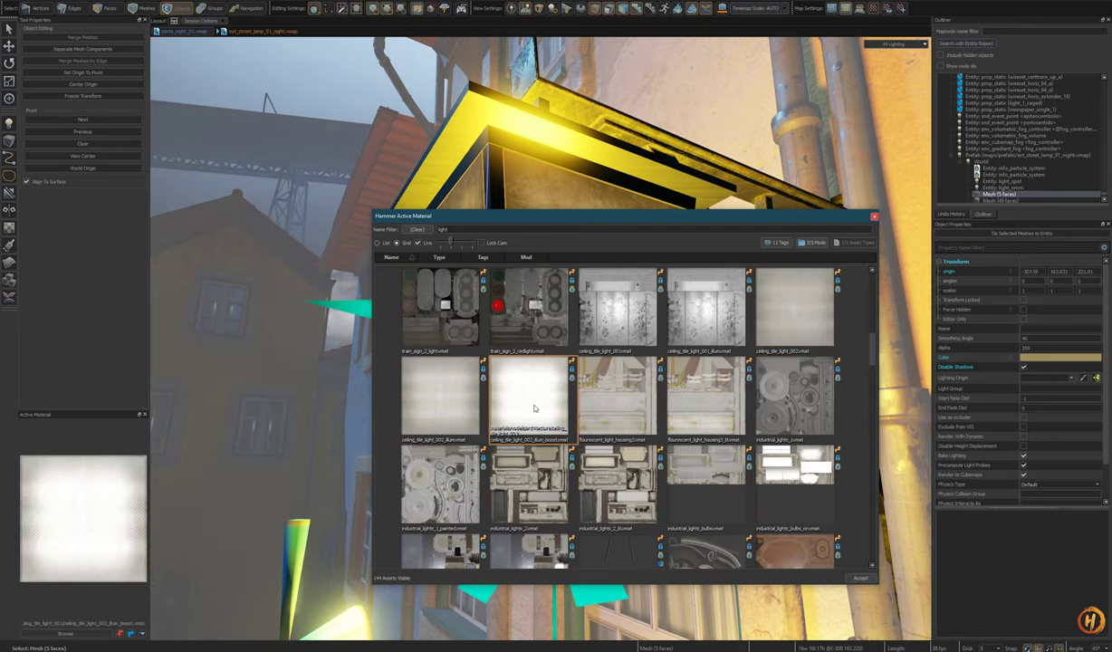
click(447, 396)
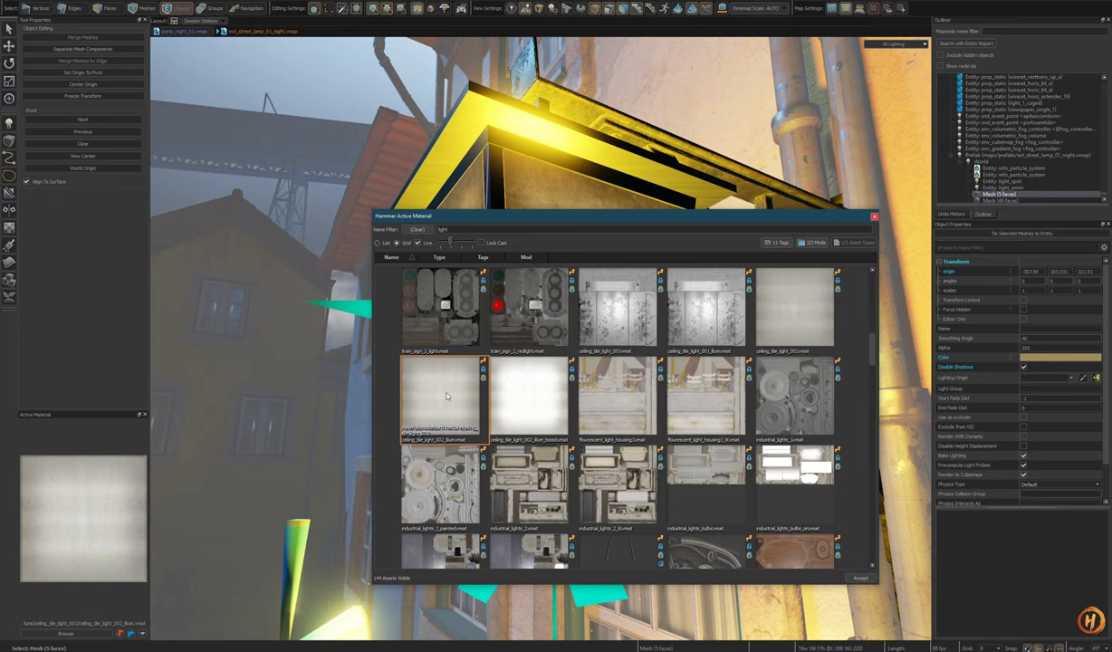
click(528, 407)
drag(872, 349, 873, 422)
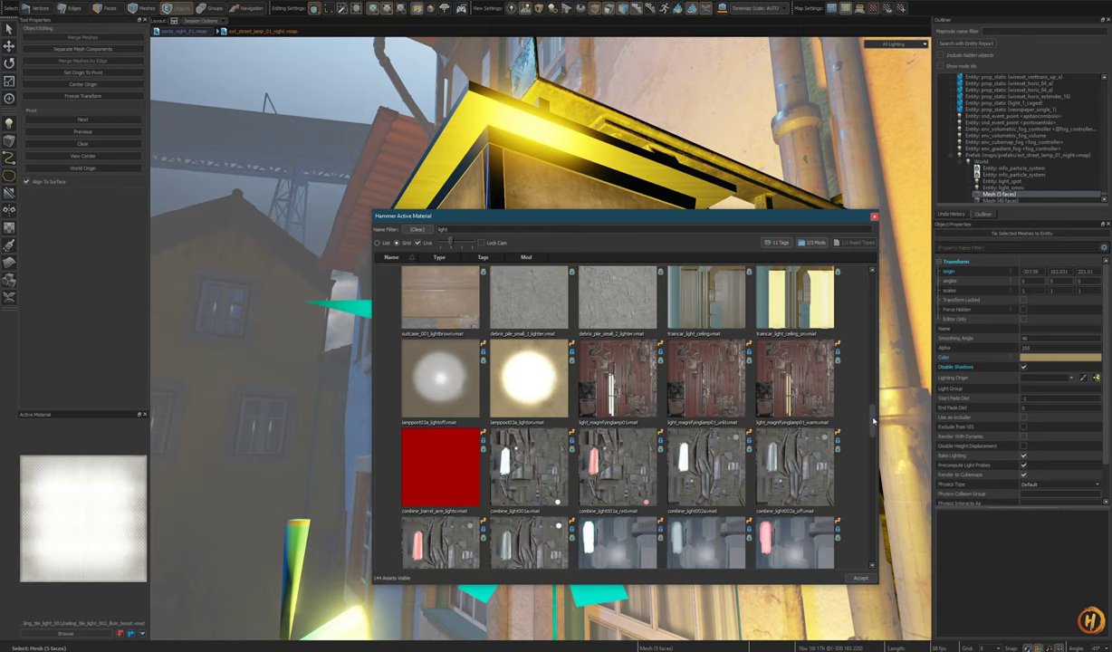
click(518, 399)
click(866, 577)
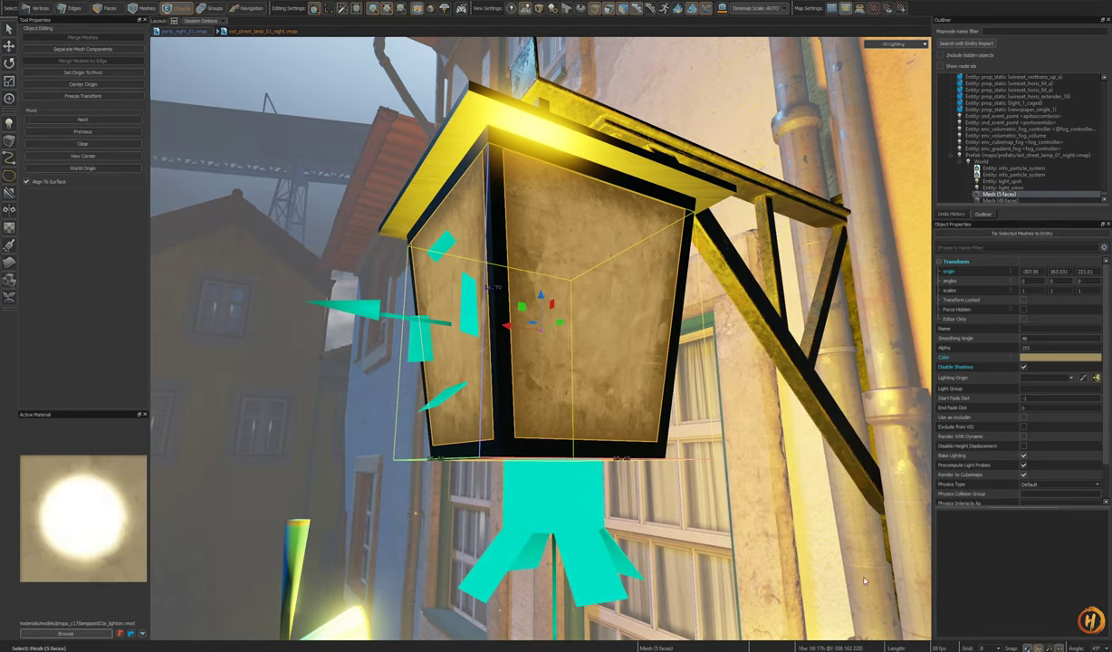
Step: Apply the active lamppost03a_lighton material to all faces of the lantern's glass mesh
right_drag(609, 391, 610, 358)
key(3)
click(610, 390)
key(ctrl+a)
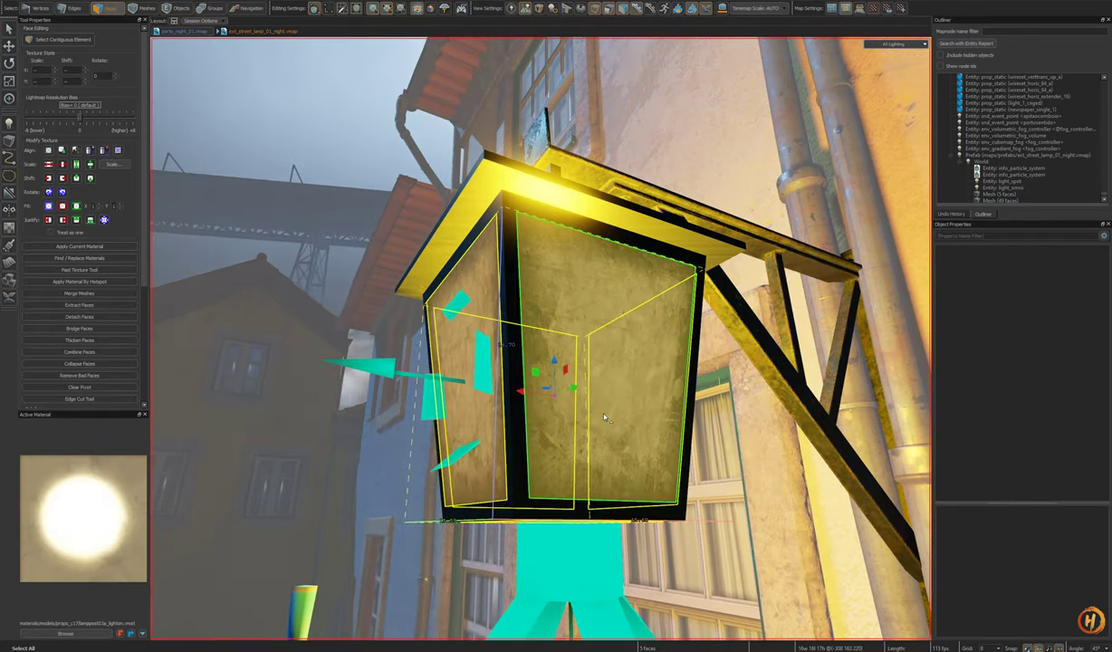
key(shift+t)
Step: Try to fast-texture all faces of the lantern's glass mesh at once
right_drag(618, 405, 579, 392)
key(Escape)
key(5)
click(490, 370)
key(ctrl+h)
key(3)
key(u)
key(ctrl+a)
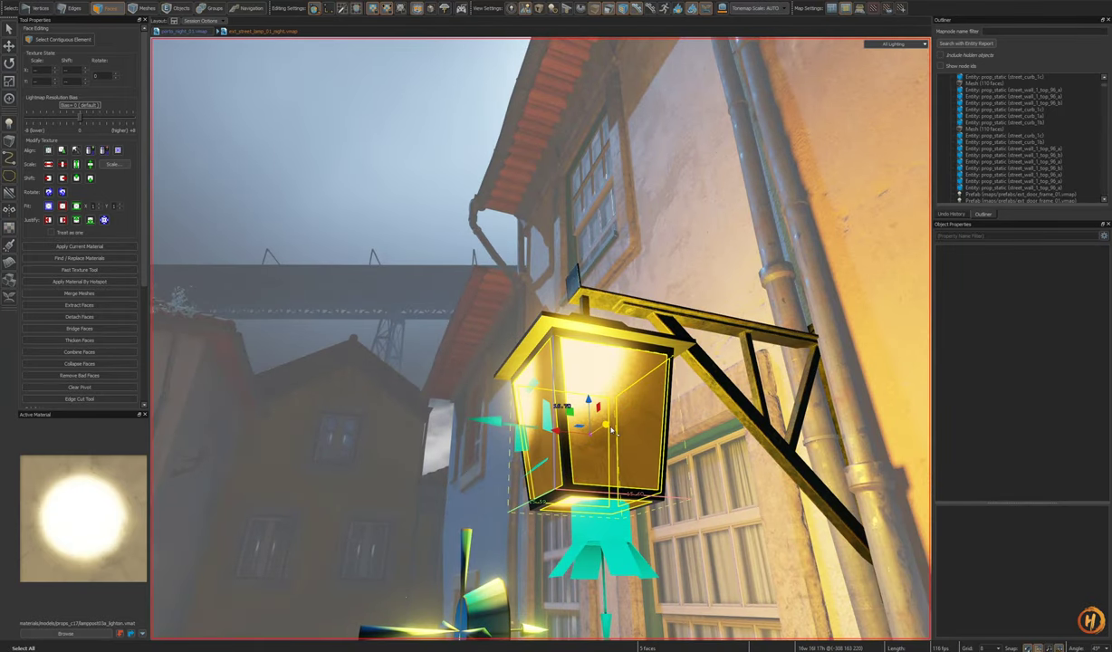
key(ctrl+g)
Step: Fast-texture only the lantern's front glass pane and pull its UV bounds in from the texture's edges
click(629, 449)
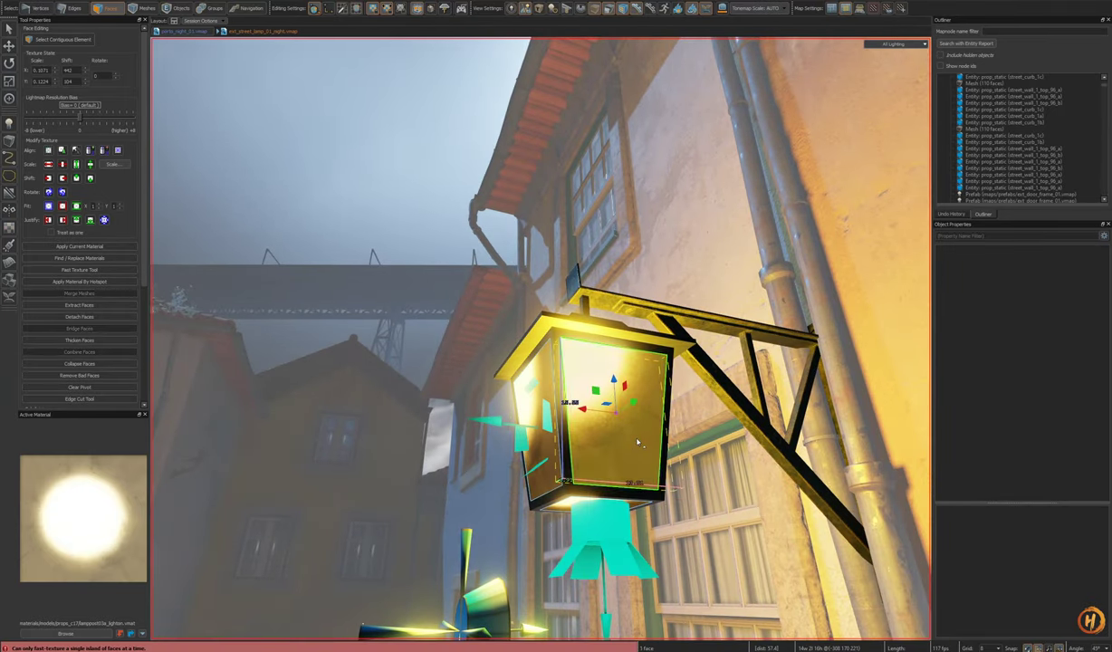
key(5)
key(3)
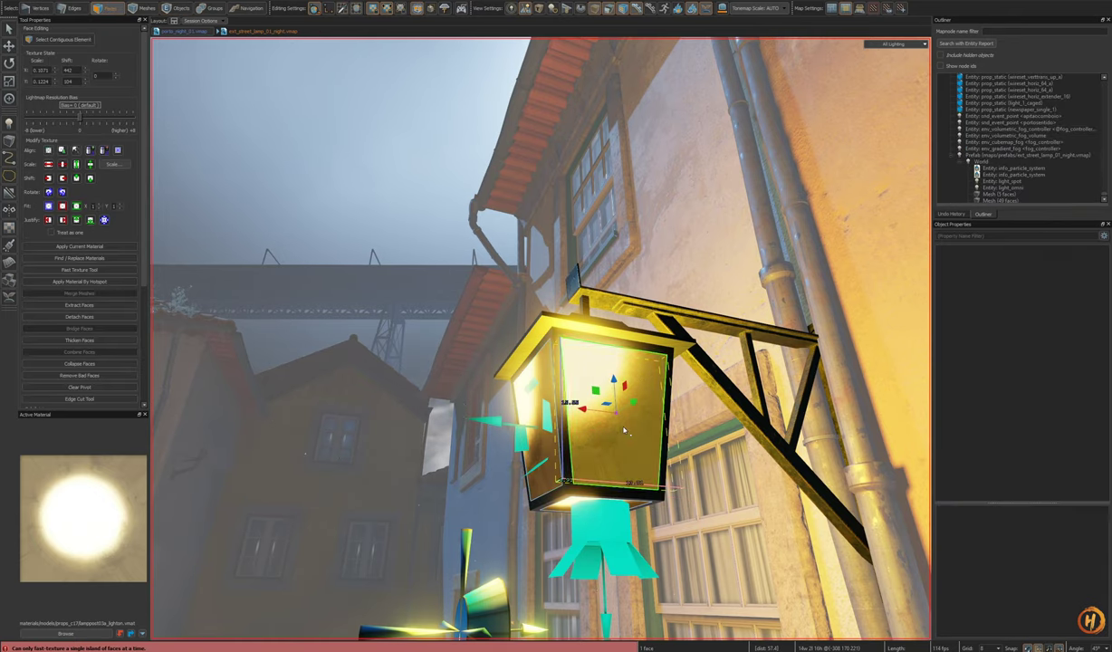
key(ctrl+g)
drag(540, 254, 205, 164)
drag(137, 517, 154, 501)
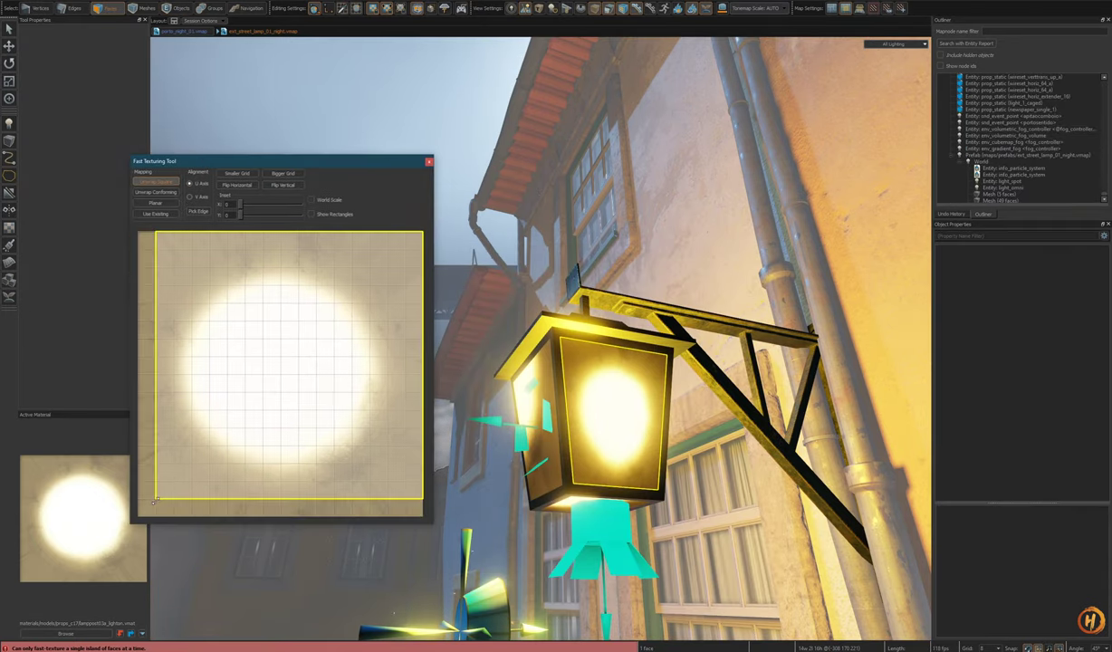
drag(409, 238, 375, 273)
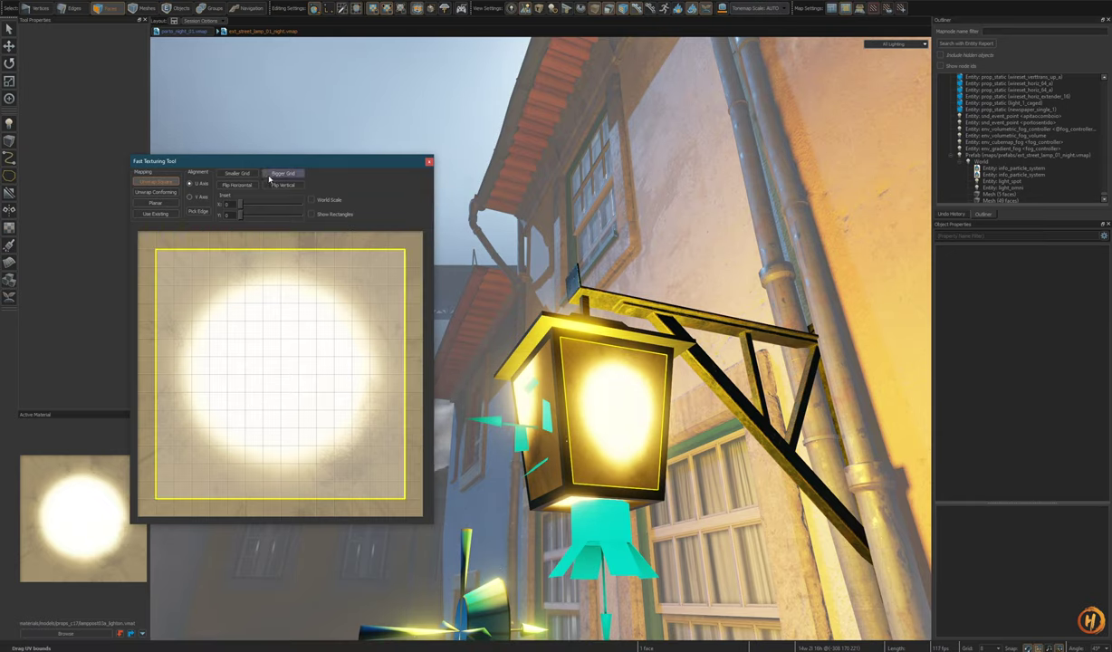
Step: Use a bigger texturing grid and tighten the front pane's UV bounds around the bright glow
drag(182, 268, 261, 348)
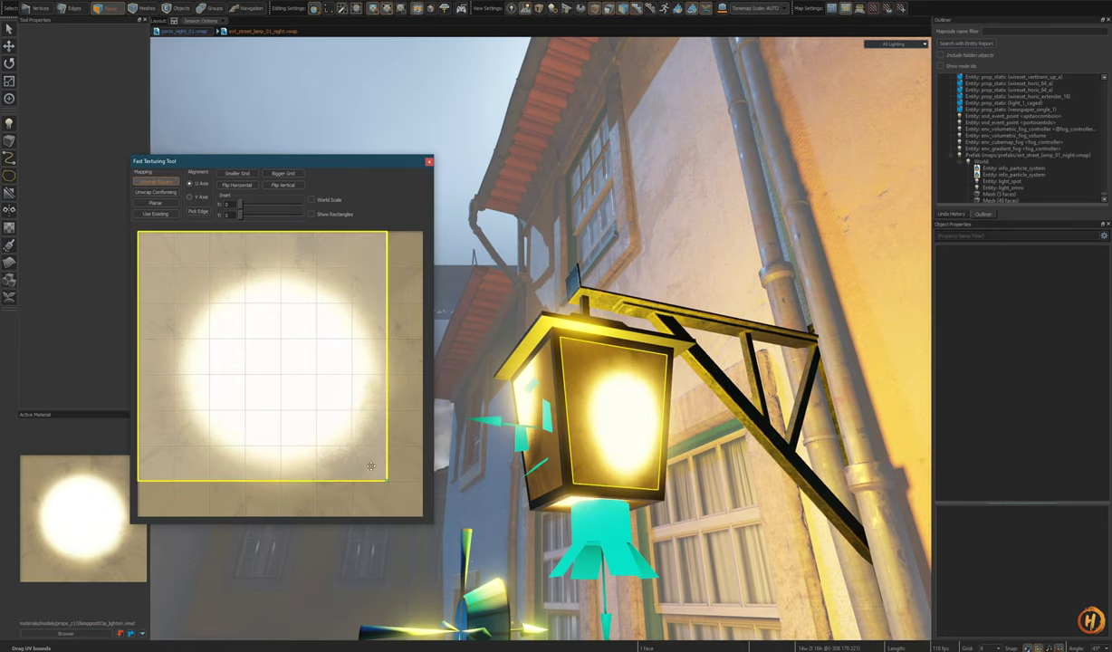
click(342, 450)
drag(384, 476, 185, 281)
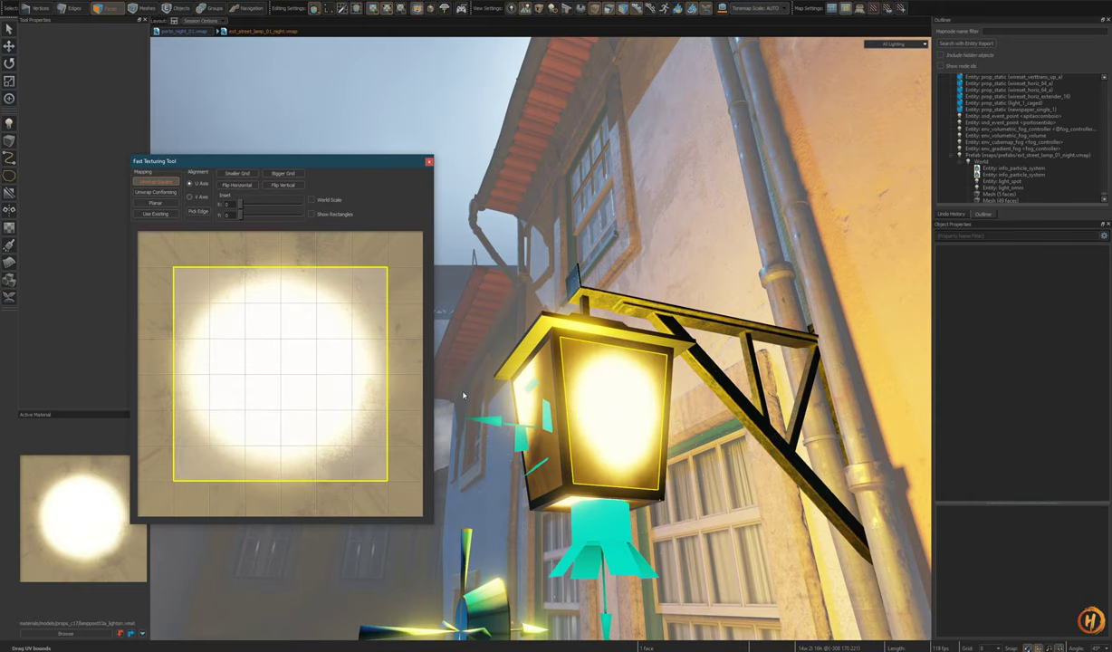
key(Escape)
Step: Fast-texture the next two side panes of the lantern with the same UV bounds around the glow
click(541, 400)
scroll(556, 420, up, 3)
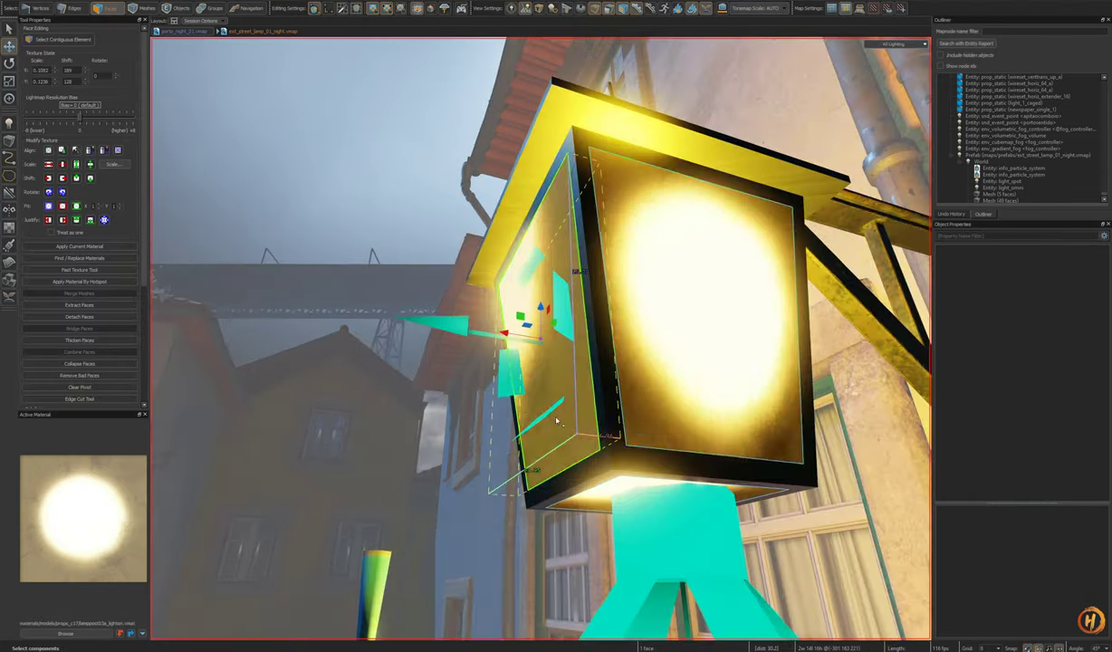
alt+drag(557, 420, 698, 404)
key(ctrl+g)
key(Escape)
click(422, 373)
key(ctrl+g)
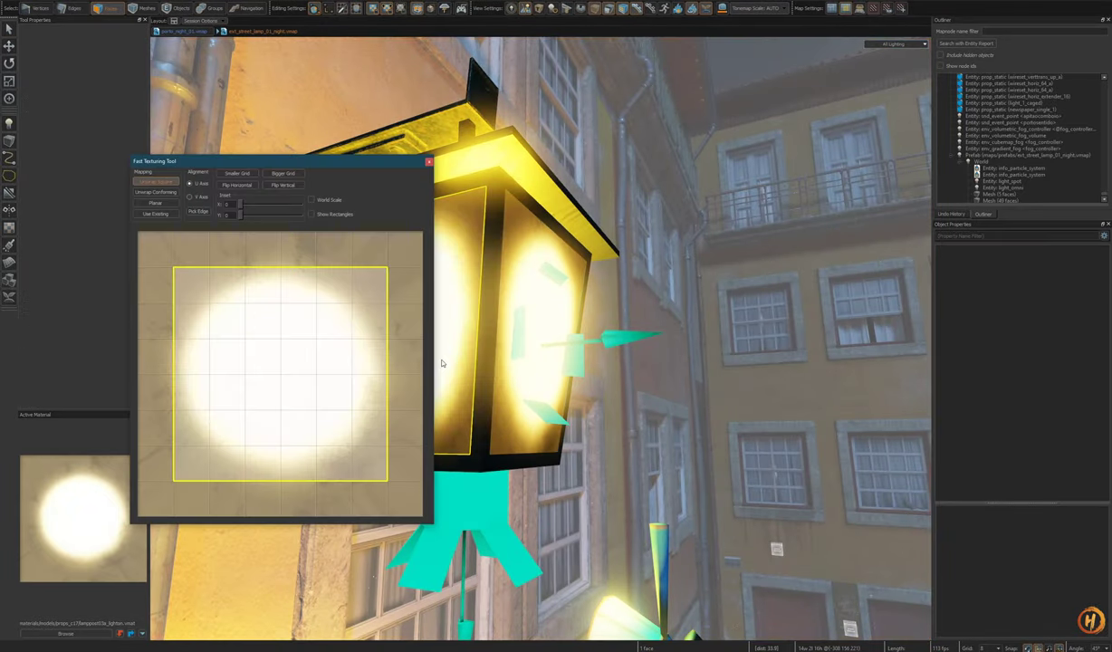
key(Escape)
Step: Fast-texture the remaining side pane and the bottom face of the lantern glass with the same UV bounds
alt+drag(456, 371, 607, 374)
click(362, 344)
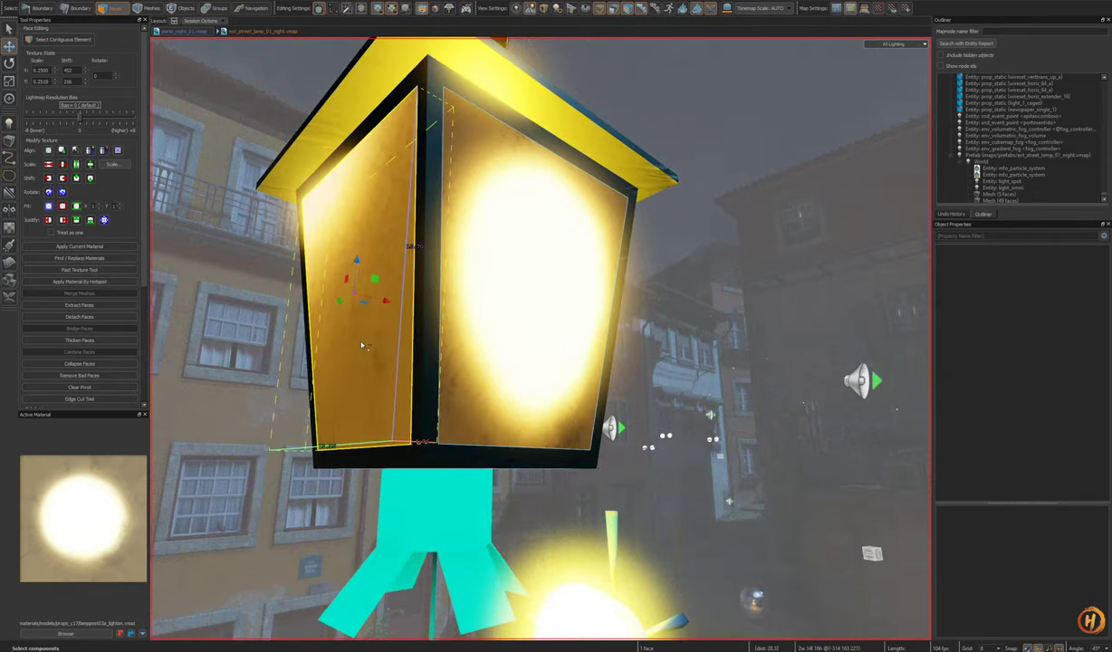
key(ctrl+g)
key(Escape)
alt+drag(362, 345, 441, 409)
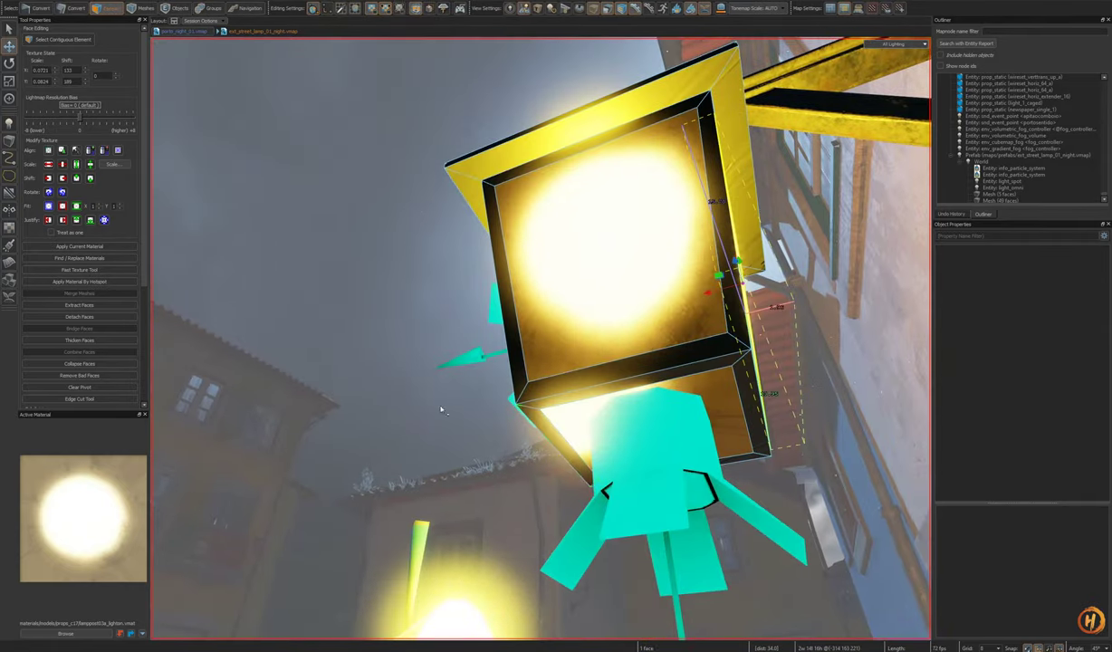
click(580, 419)
key(ctrl+g)
key(Escape)
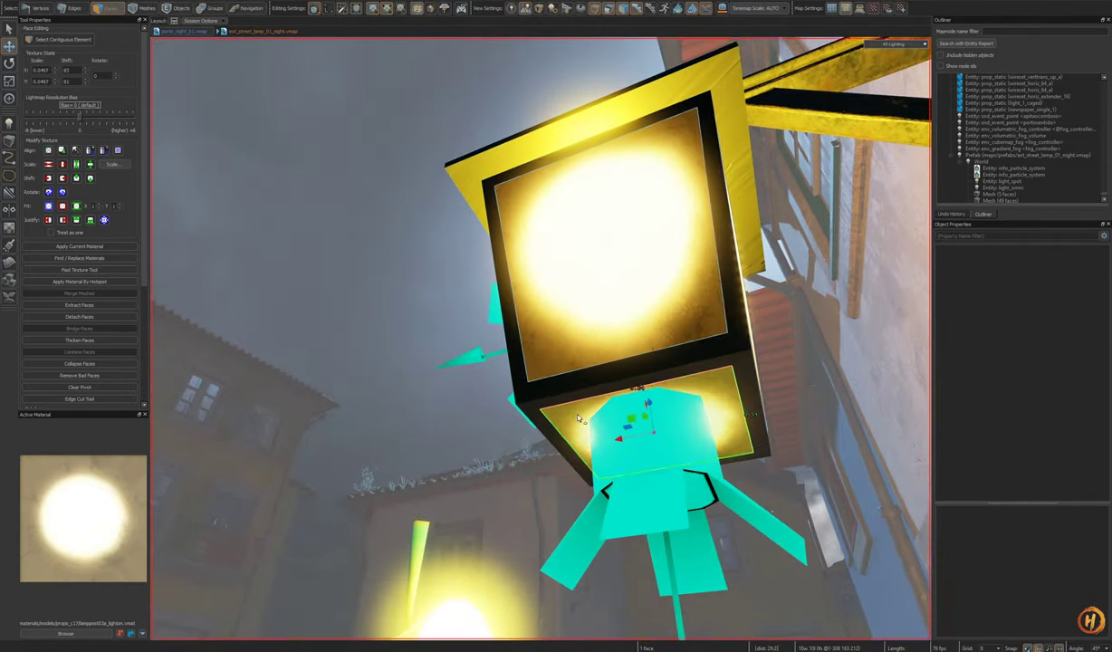
Step: Return to mesh selection with nothing selected, close the street lamp prefab, and view the lit lamp in the map
right_drag(580, 419, 530, 366)
key(4)
key(Escape)
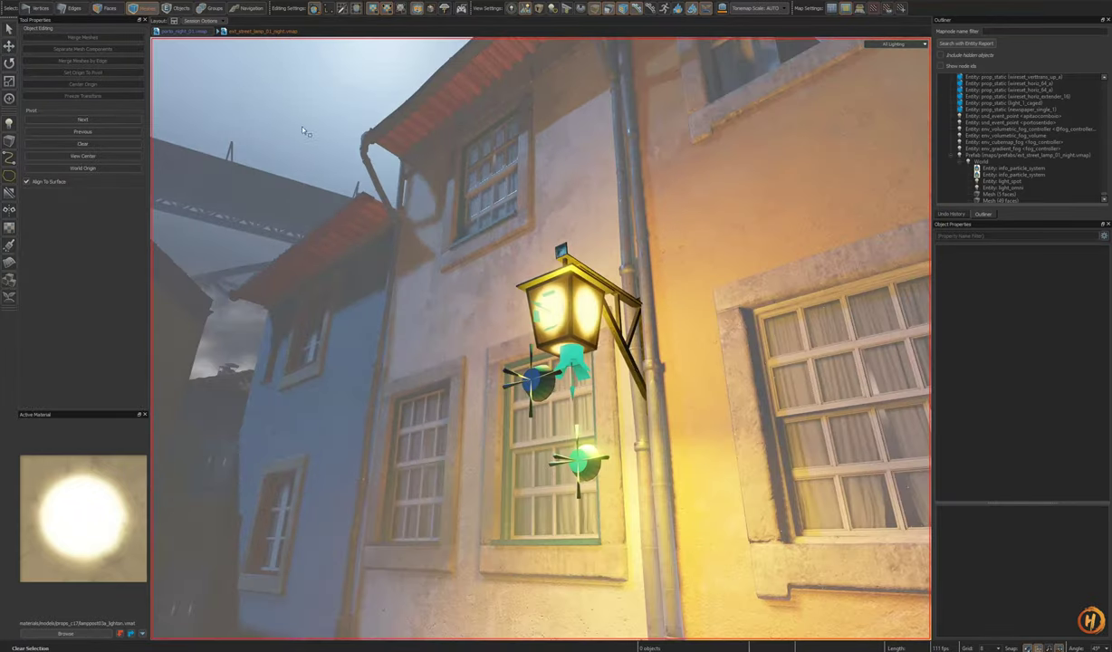
double_click(303, 128)
mouse_move(462, 248)
right_down()
mouse_move(458, 277)
mouse_move(476, 258)
mouse_move(466, 243)
right_up()
key(o)
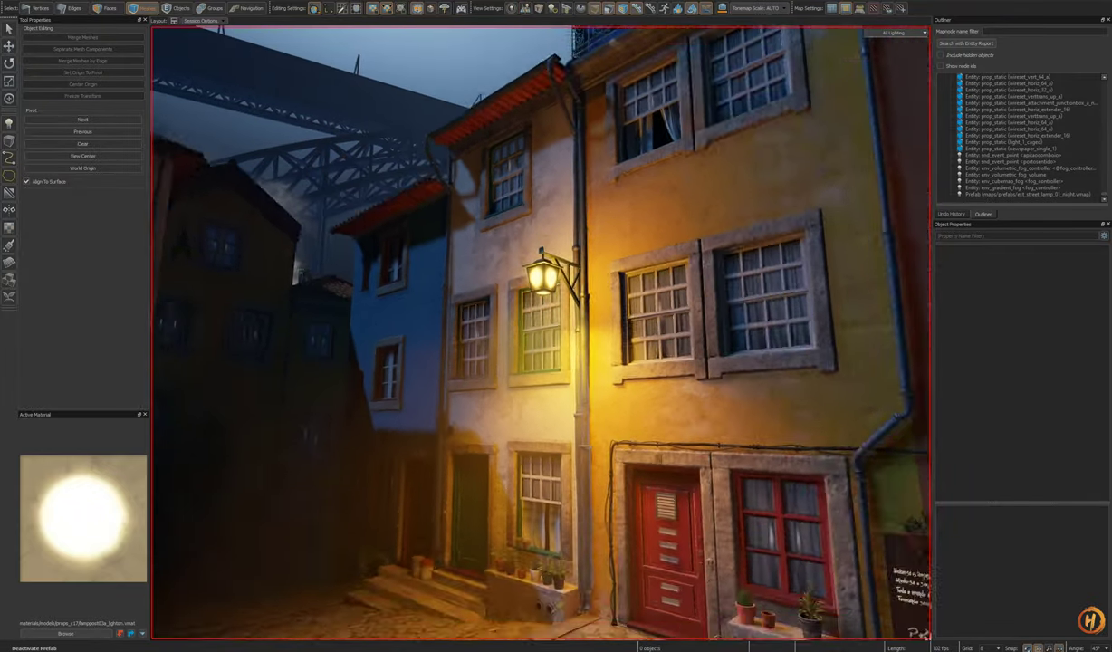
mouse_move(541, 333)
right_down()
mouse_move(549, 359)
mouse_move(541, 333)
right_up()
Step: Switch to IrfanView to examine the reference photo's lantern up close and compare its glow with the lamp in Hammer
key(alt+Tab)
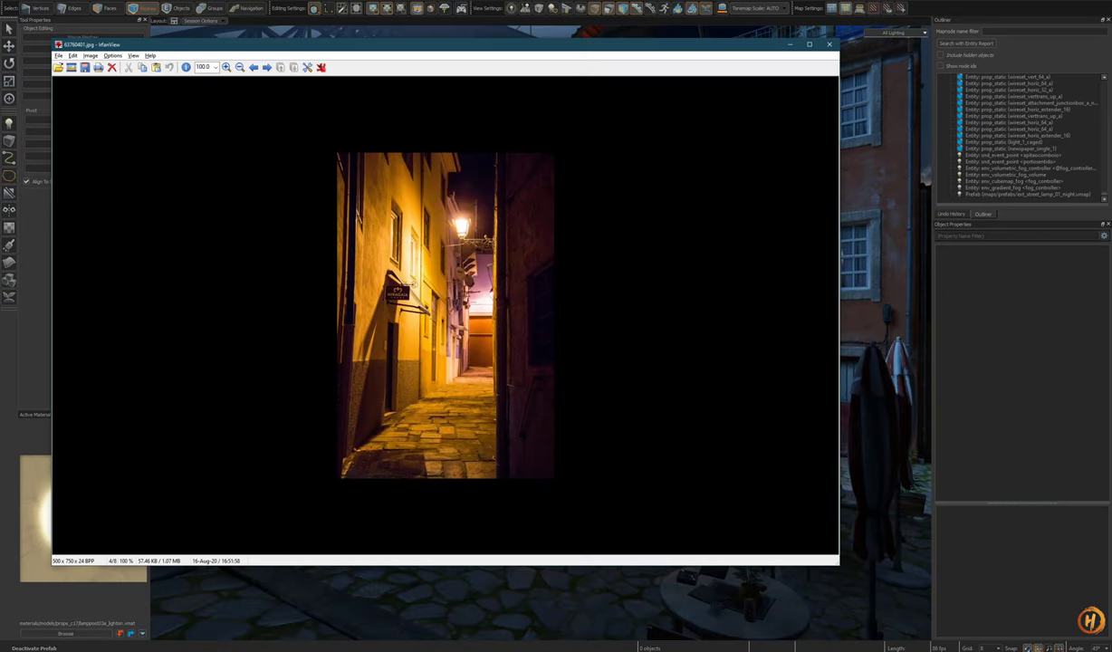
ctrl+scroll(478, 256, up, 8)
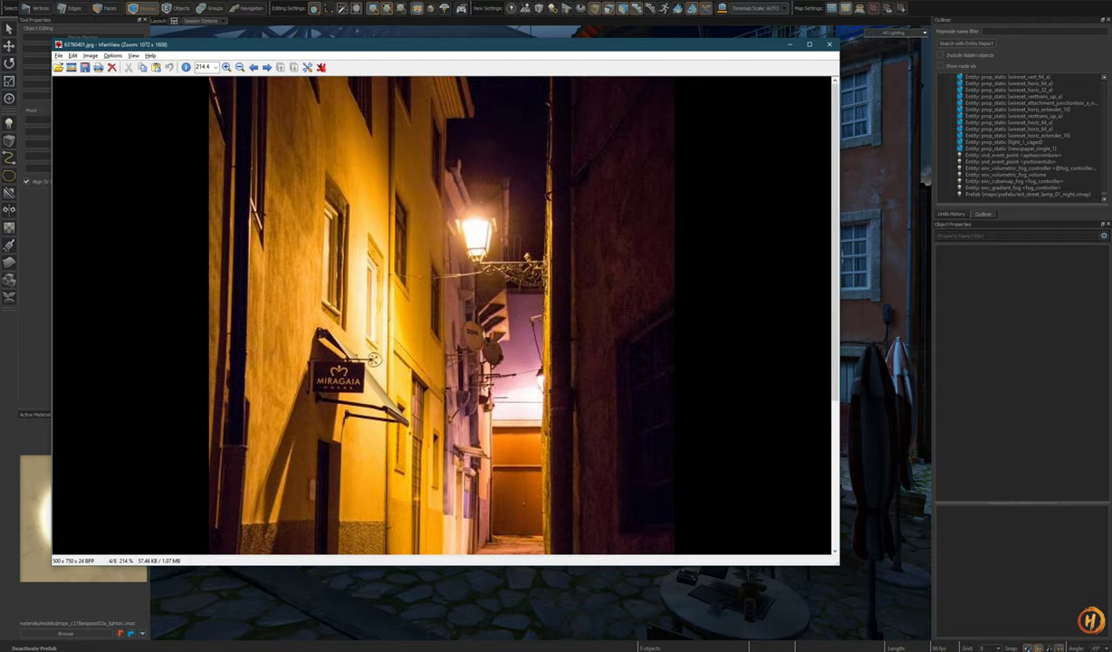
key(alt+Tab)
key(z)
key(w)
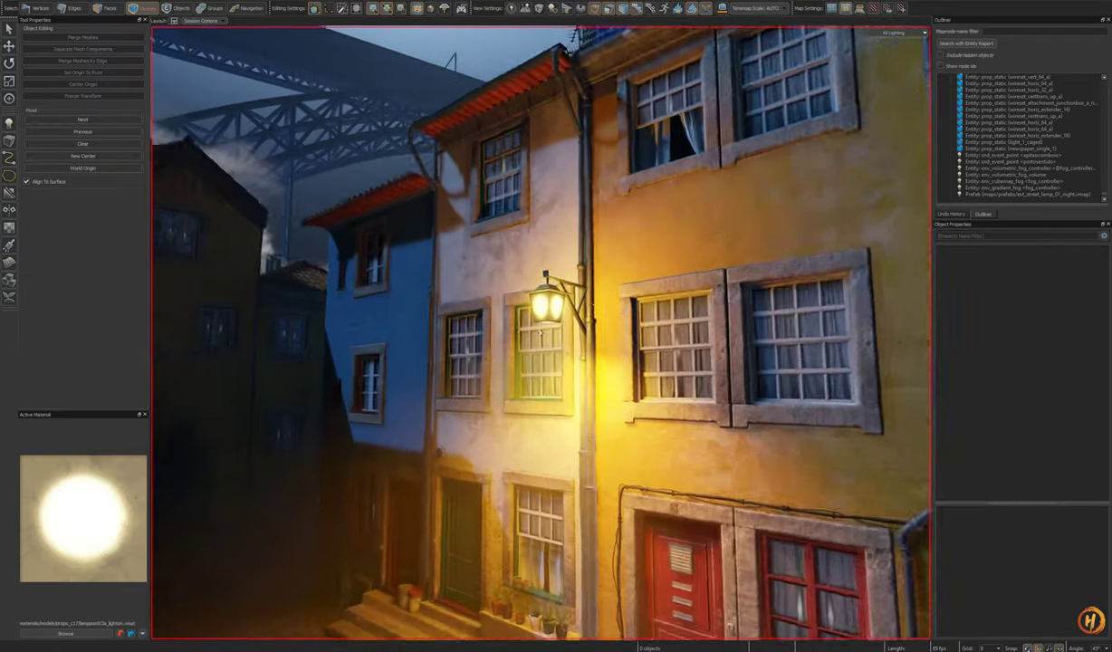
key(w)
key(s)
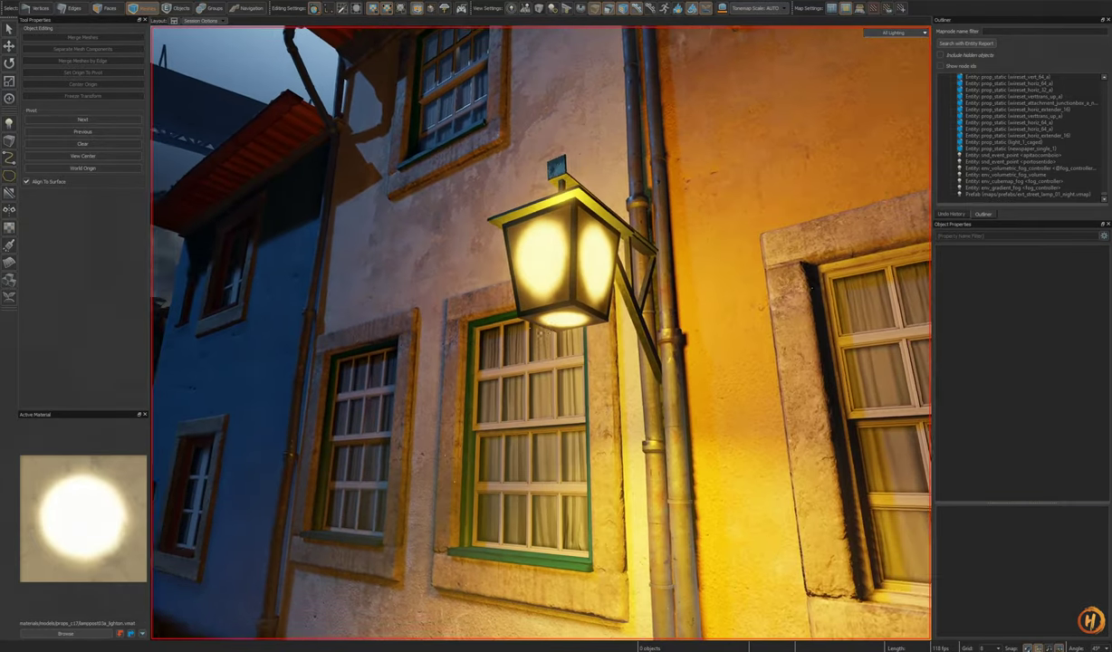
key(z)
key(w)
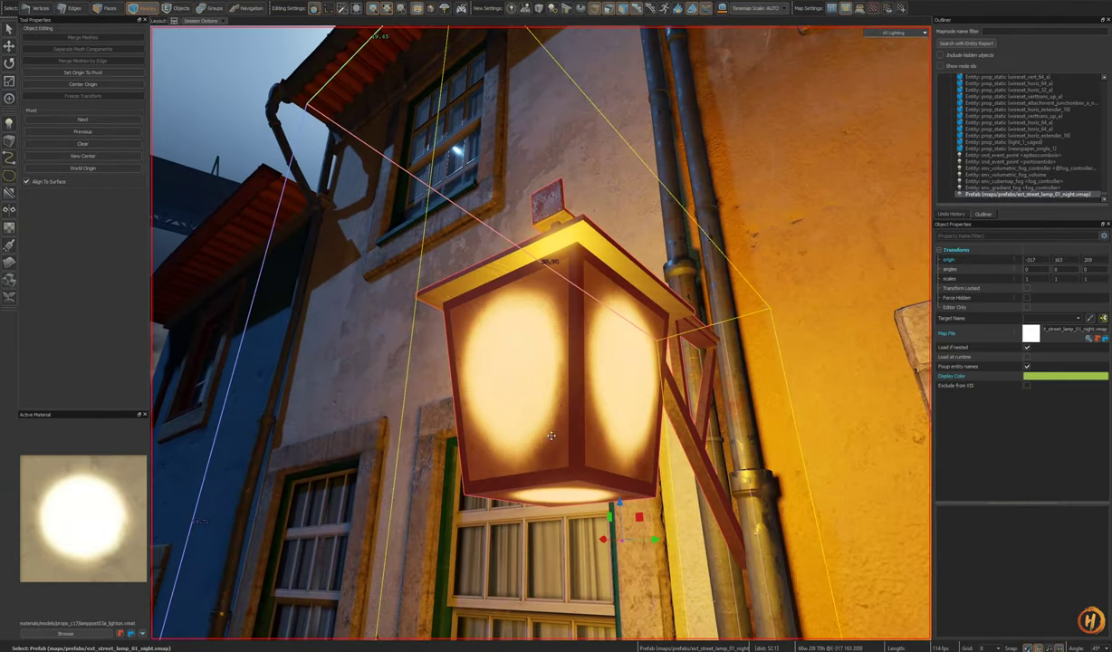
Step: Reopen the street lamp prefab and fast-texture the lantern's front pane with UV bounds pulled further inside the glow
key(Escape)
double_click(532, 379)
key(3)
click(532, 373)
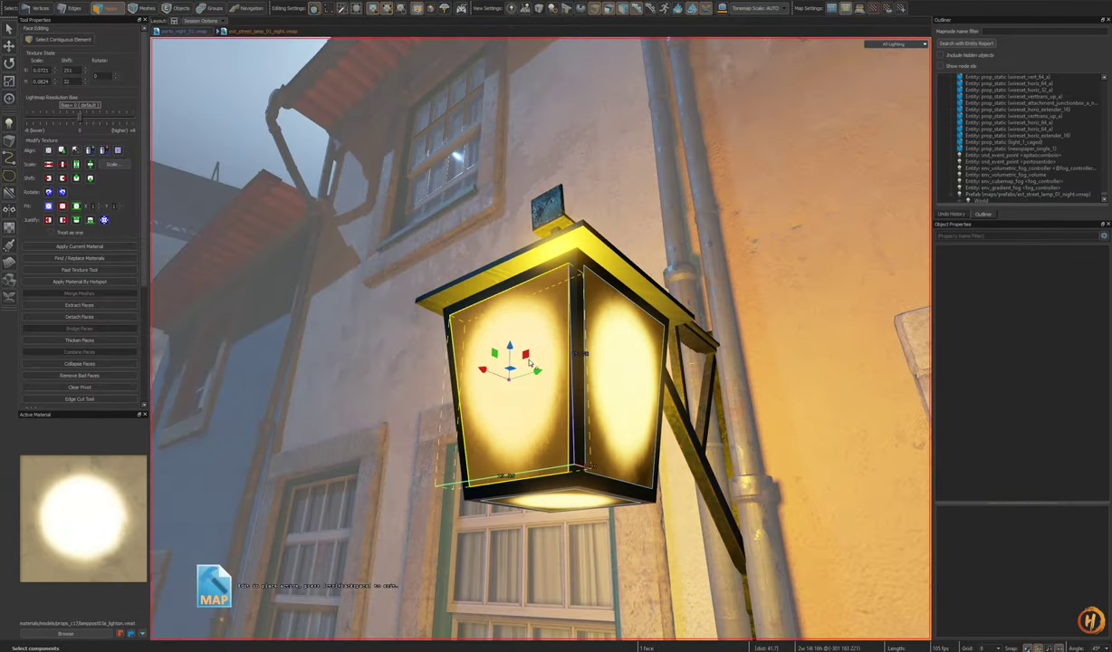
key(ctrl+g)
drag(388, 482, 361, 457)
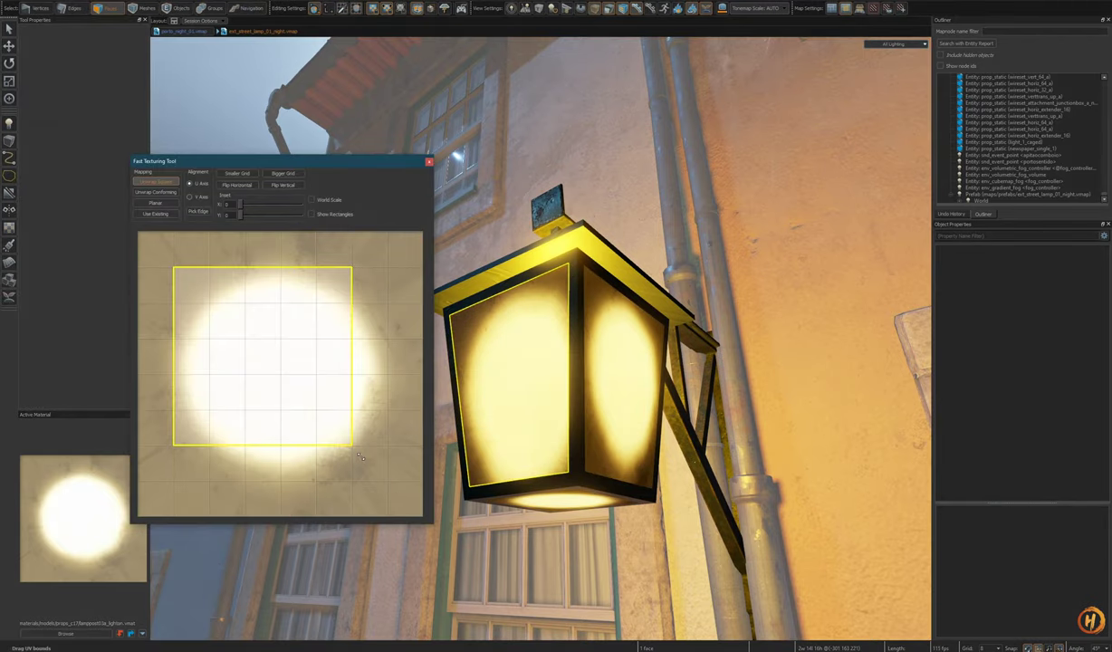
drag(178, 271, 204, 305)
Step: Use a smaller texturing grid and extend the front pane's UV bounds slightly to centre them on the glow
key(s)
mouse_move(615, 423)
right_down()
mouse_move(589, 417)
mouse_move(621, 418)
right_up()
key(w)
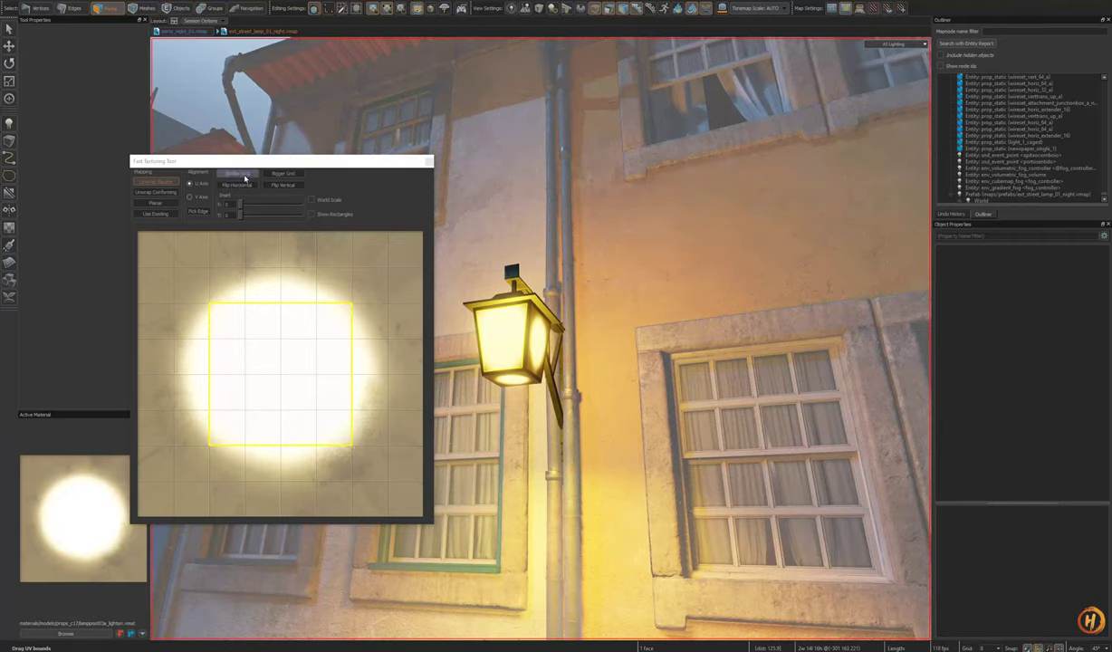
click(241, 175)
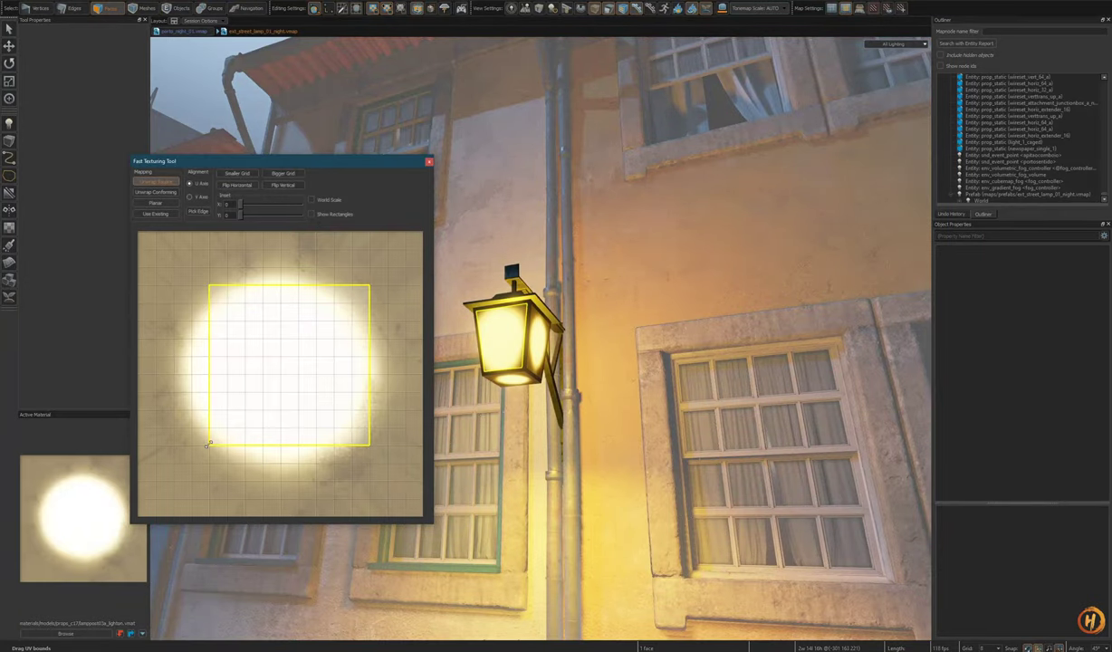
key(s)
right_drag(503, 412, 540, 339)
key(t)
key(Escape)
Step: Fast-texture the adjacent side pane and the bottom face of the lantern with the tightened UV bounds
key(s)
key(w)
click(518, 356)
key(ctrl+g)
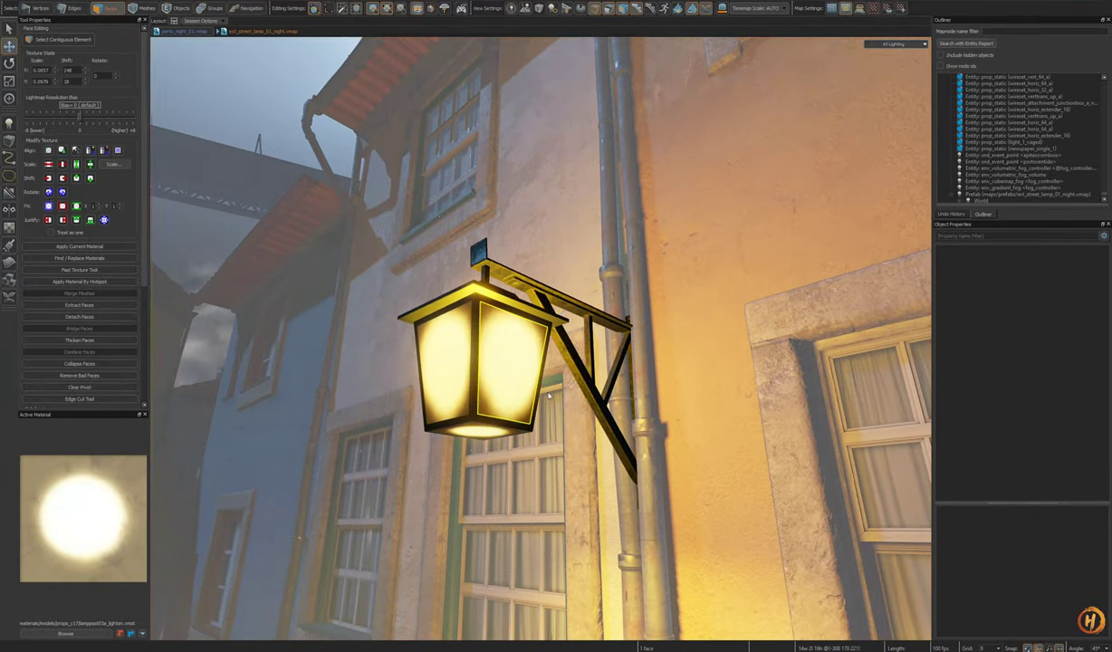
click(483, 435)
key(shift+a)
alt+drag(484, 442, 680, 398)
key(ctrl+g)
key(t)
Step: Fast-texture the two remaining glass panes of the lantern with the tightened UV bounds and return to mesh selection
click(499, 140)
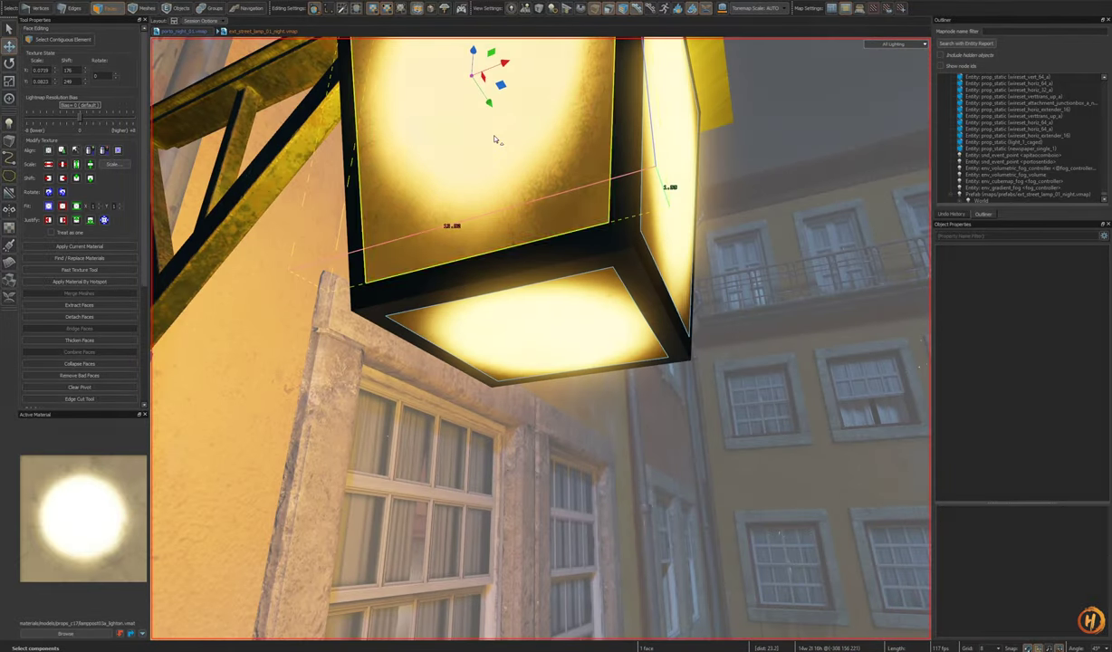
key(shift+a)
key(ctrl+g)
key(t)
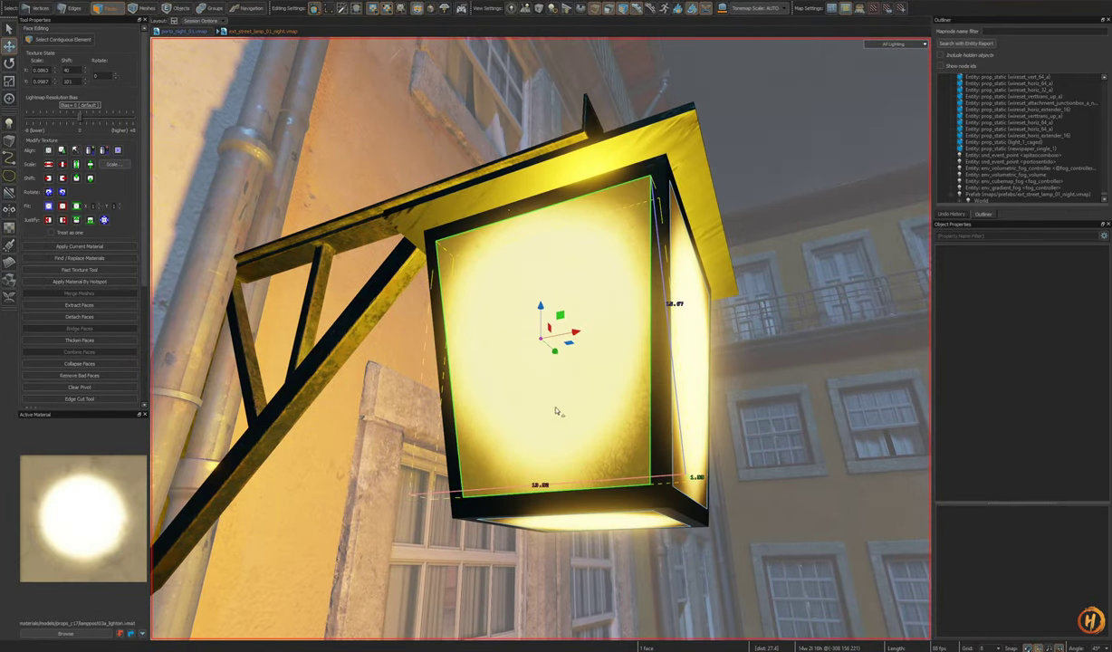
alt+drag(557, 411, 505, 391)
click(385, 351)
key(ctrl+g)
key(t)
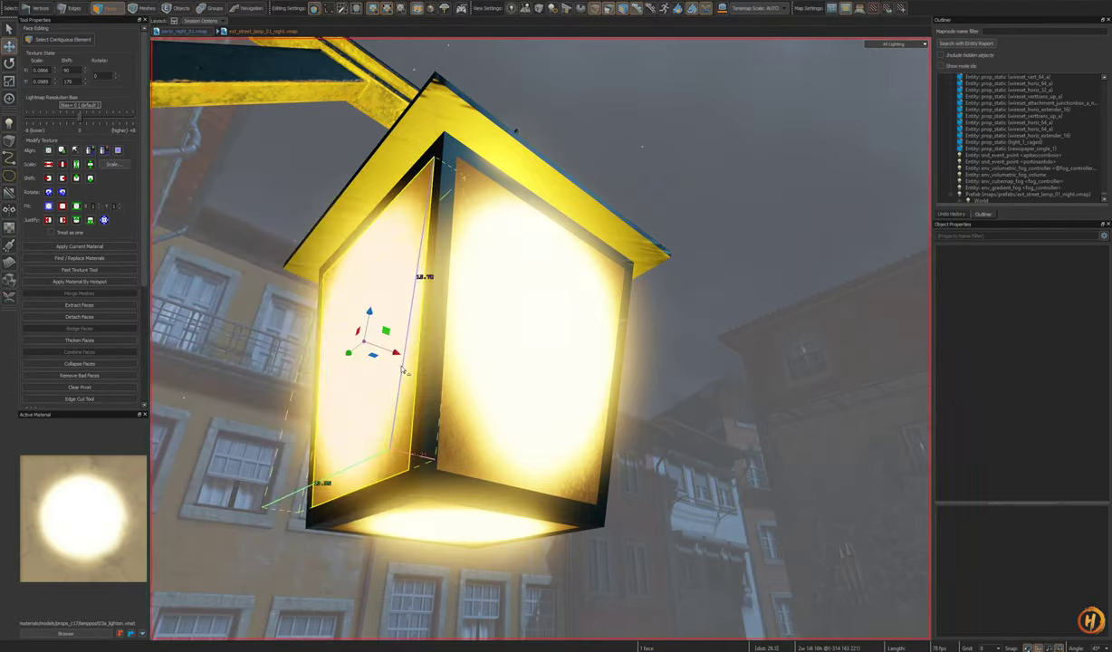
alt+drag(388, 353, 541, 339)
right_drag(541, 339, 481, 369)
key(Escape)
key(4)
key(Escape)
Step: Clone the lamp's gnats particle system entity 39 units straight down inside the prefab
mouse_move(528, 312)
right_down()
mouse_move(512, 303)
mouse_move(534, 308)
right_up()
double_click(534, 308)
click(537, 310)
right_drag(563, 346, 564, 343)
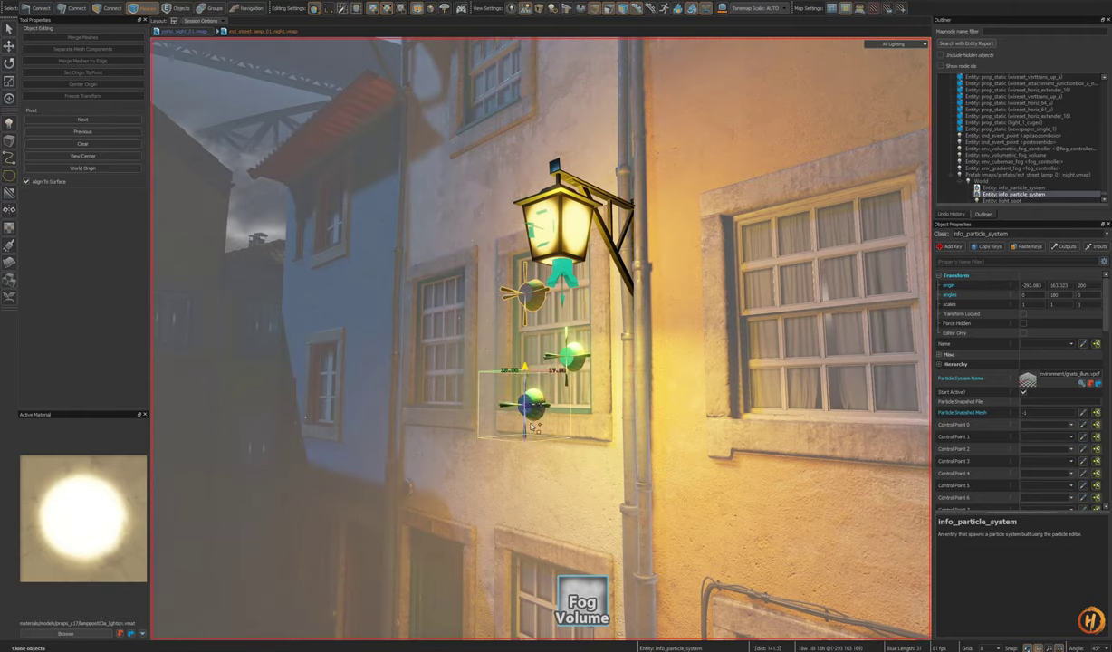
shift+drag(533, 427, 534, 456)
Step: Browse the particle systems filtered by "glow" and "light", and assign light_glow_01.vpcf to the cloned entity
click(1083, 384)
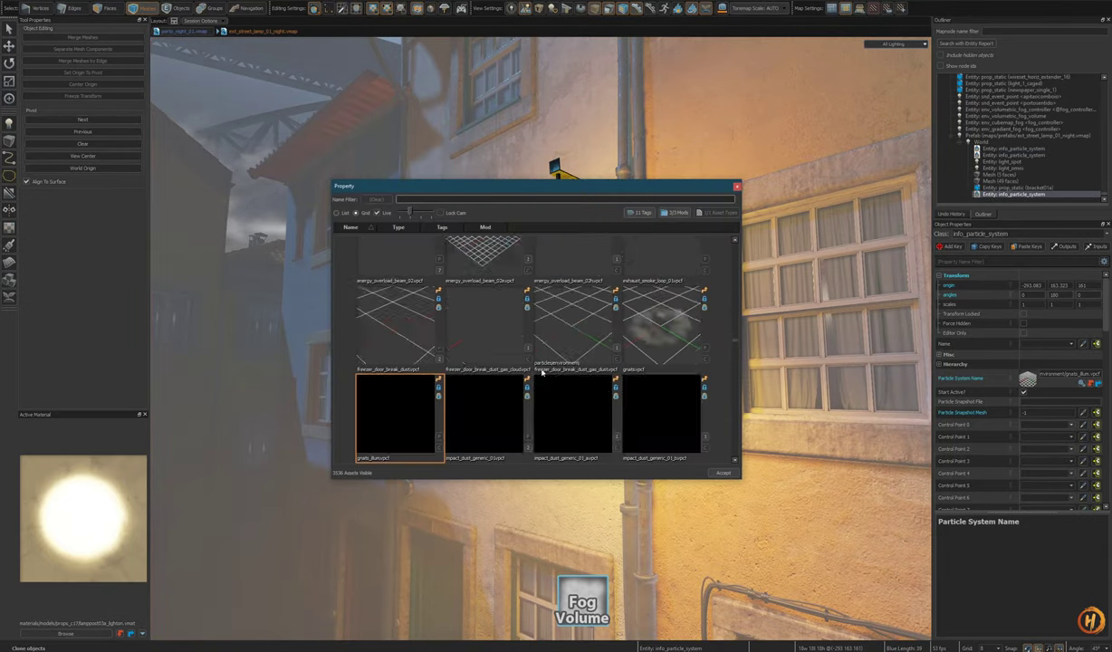
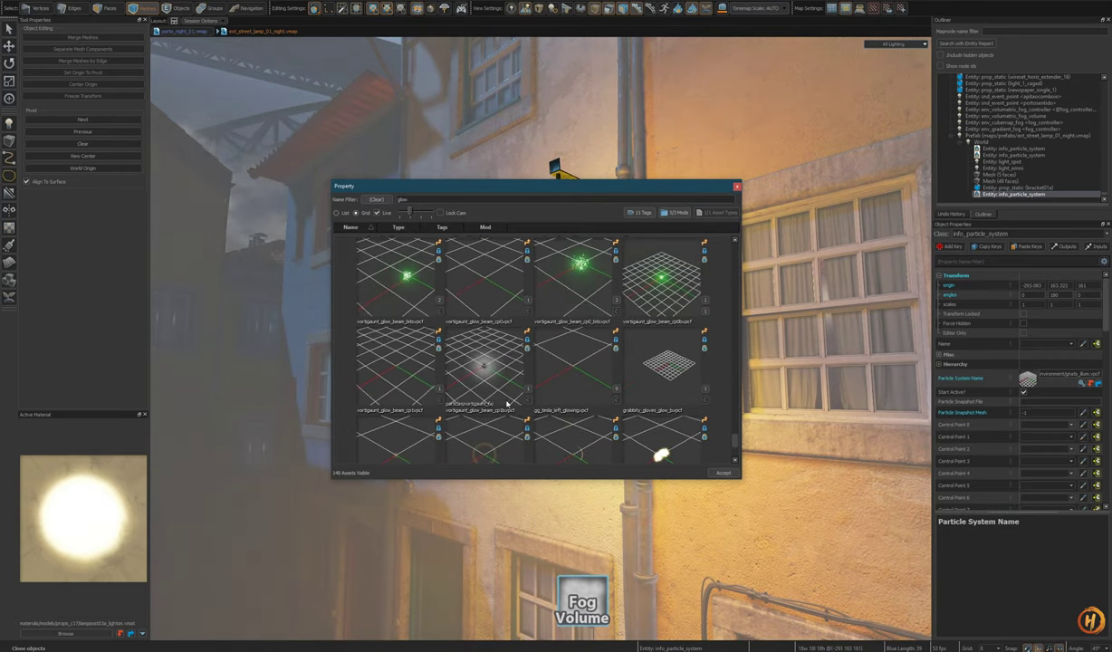
scroll(508, 402, down, 3)
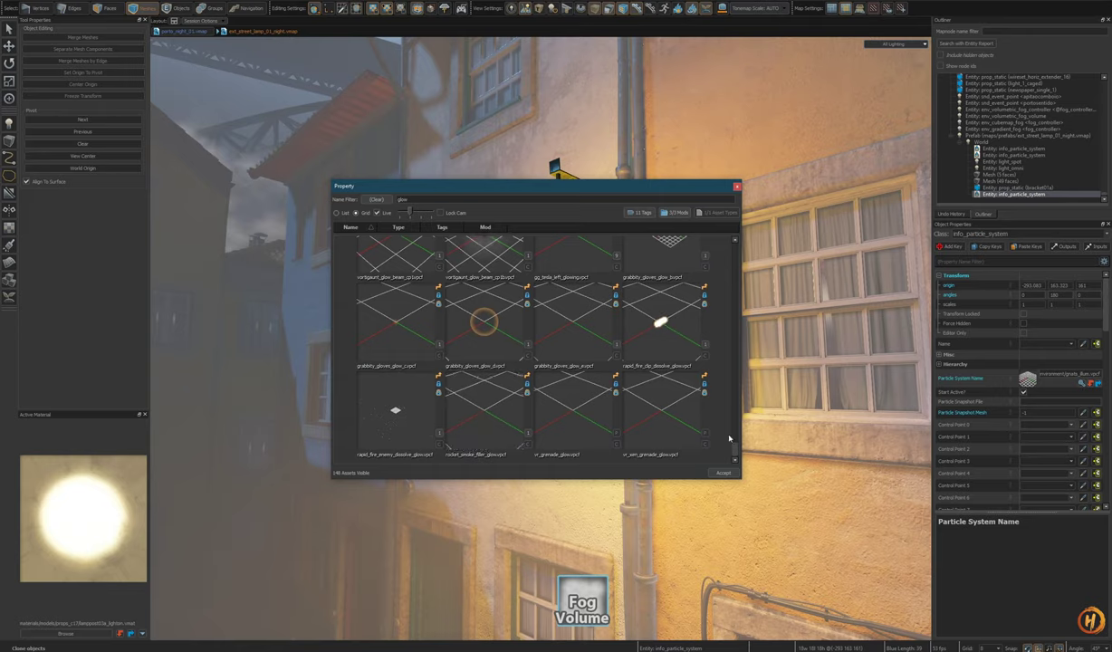
drag(734, 455, 740, 423)
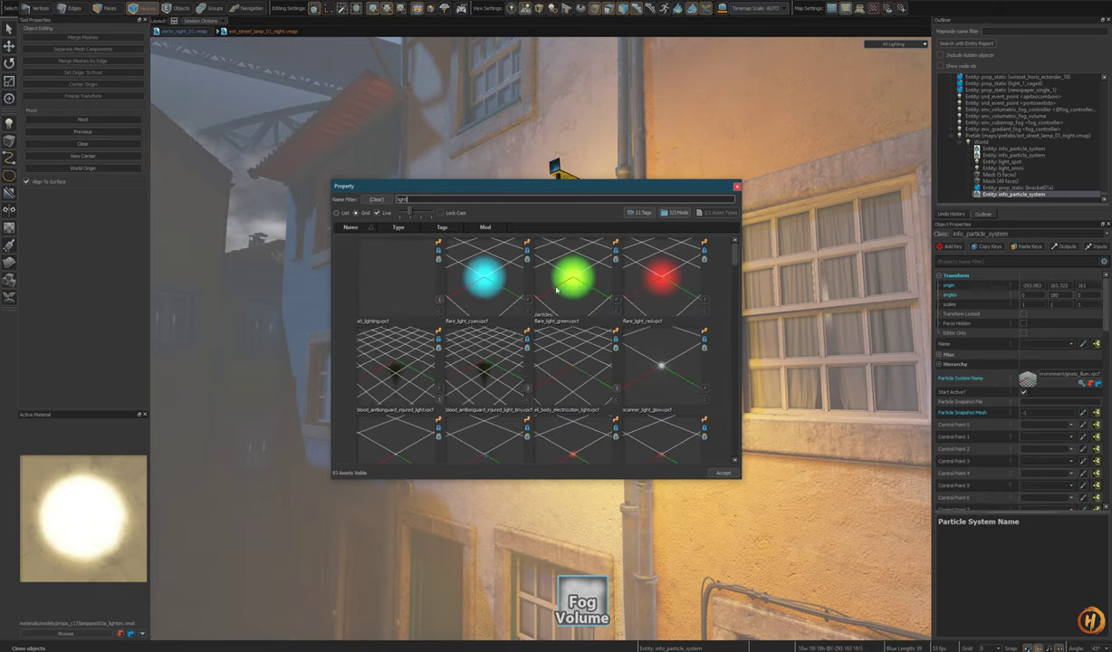
drag(737, 259, 743, 358)
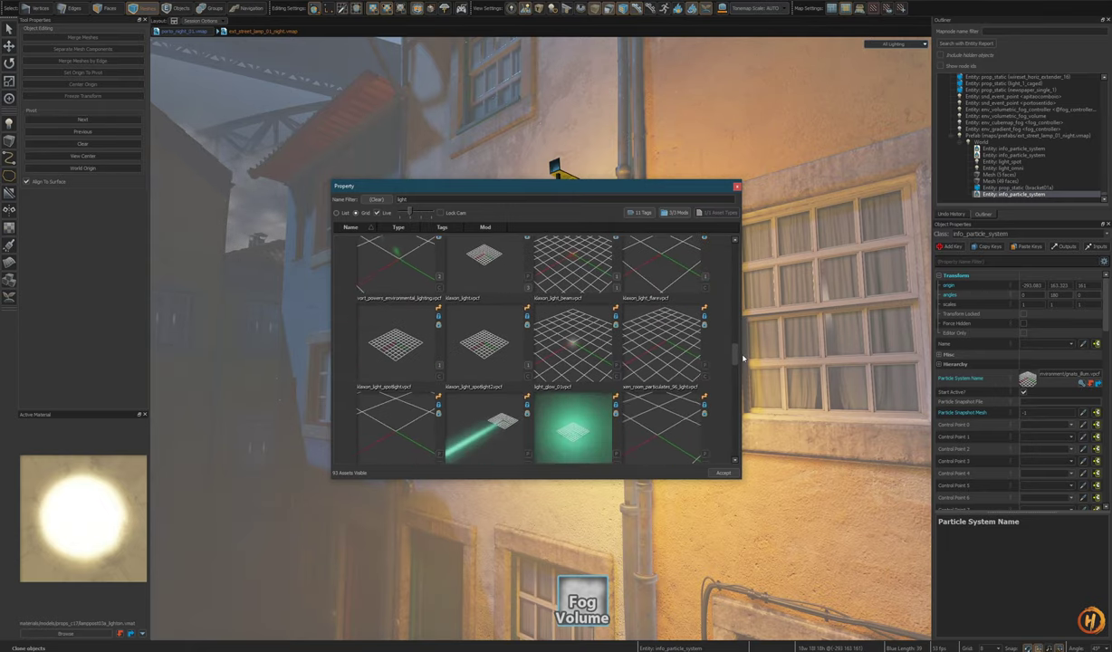
click(721, 474)
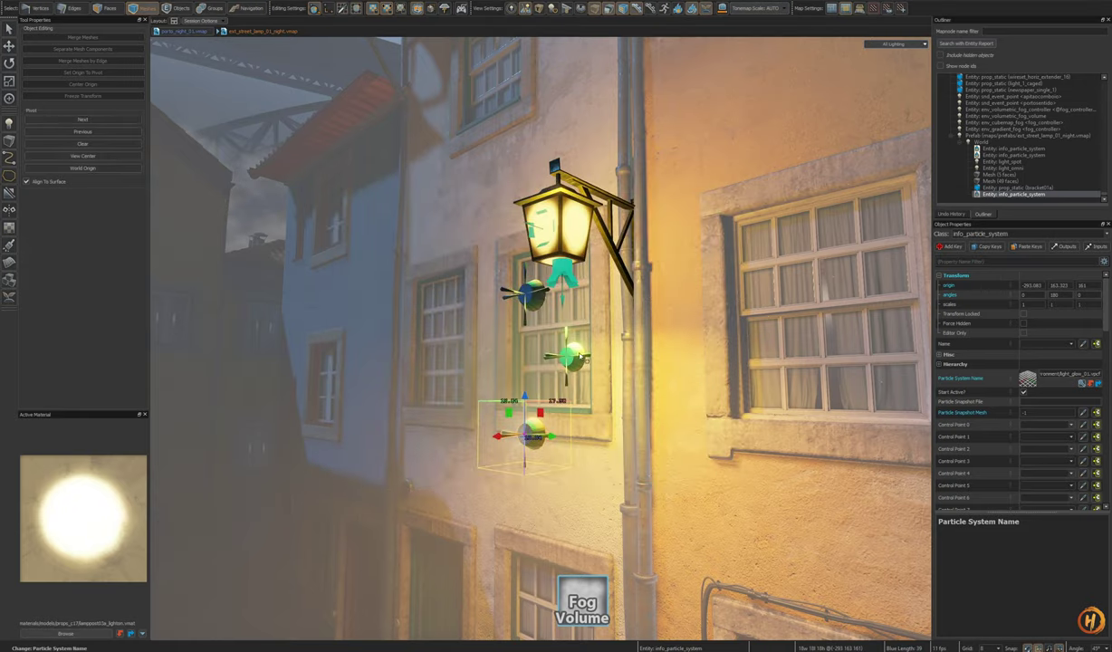
Step: Hide the entity helpers and examine how the glow particle looks against the wall below the lamp
right_drag(586, 416, 576, 444)
key(Escape)
key(o)
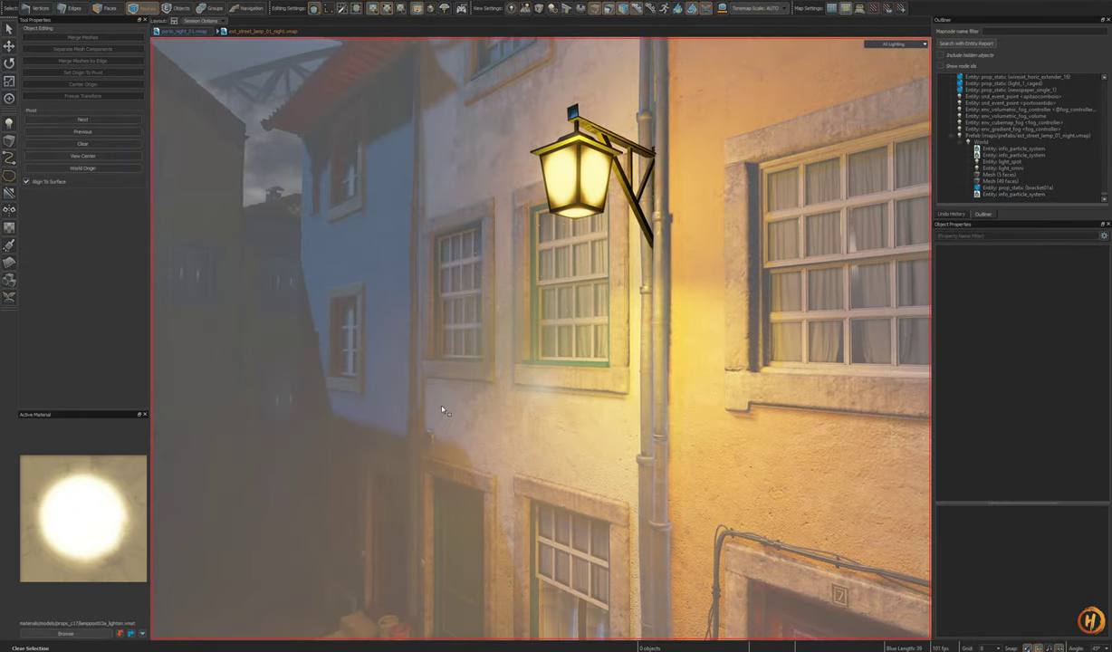
key(Escape)
right_drag(442, 409, 519, 303)
Step: Reselect the glow particle entity in the prefab and browse the other light particle systems, keeping light_glow_01.vpcf
click(499, 360)
click(499, 360)
double_click(532, 239)
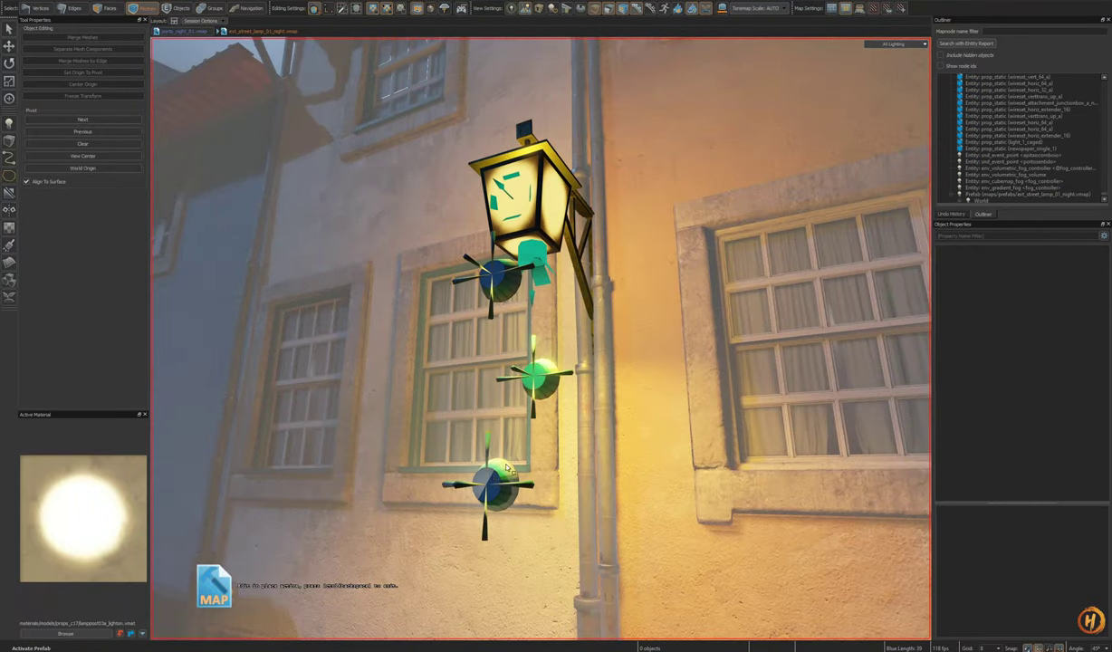
click(505, 469)
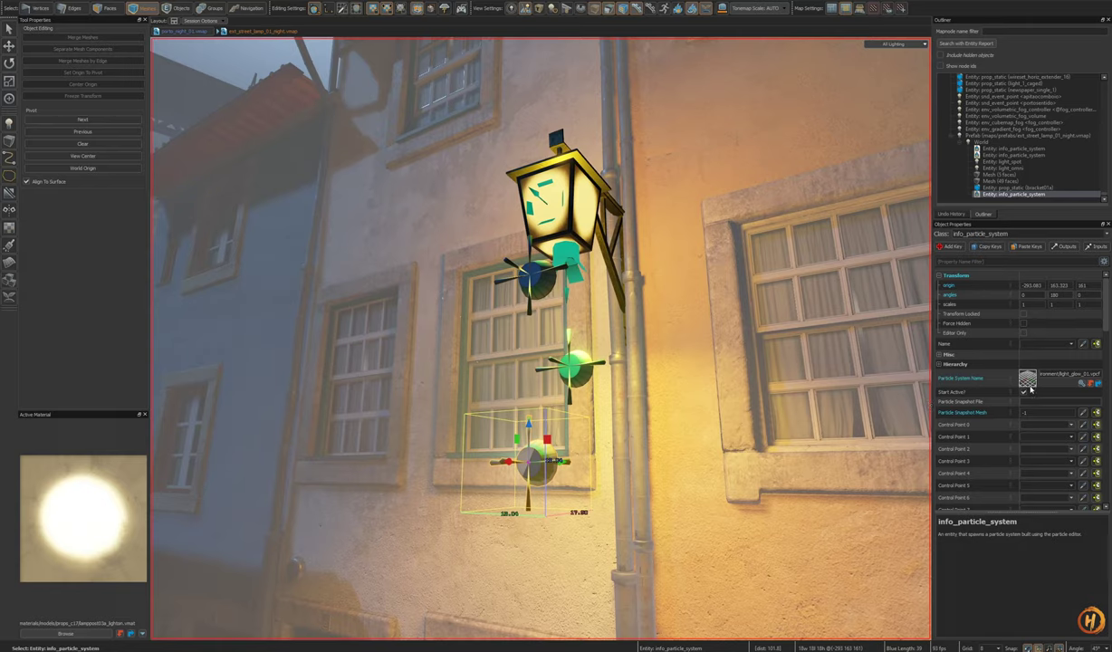
click(1084, 384)
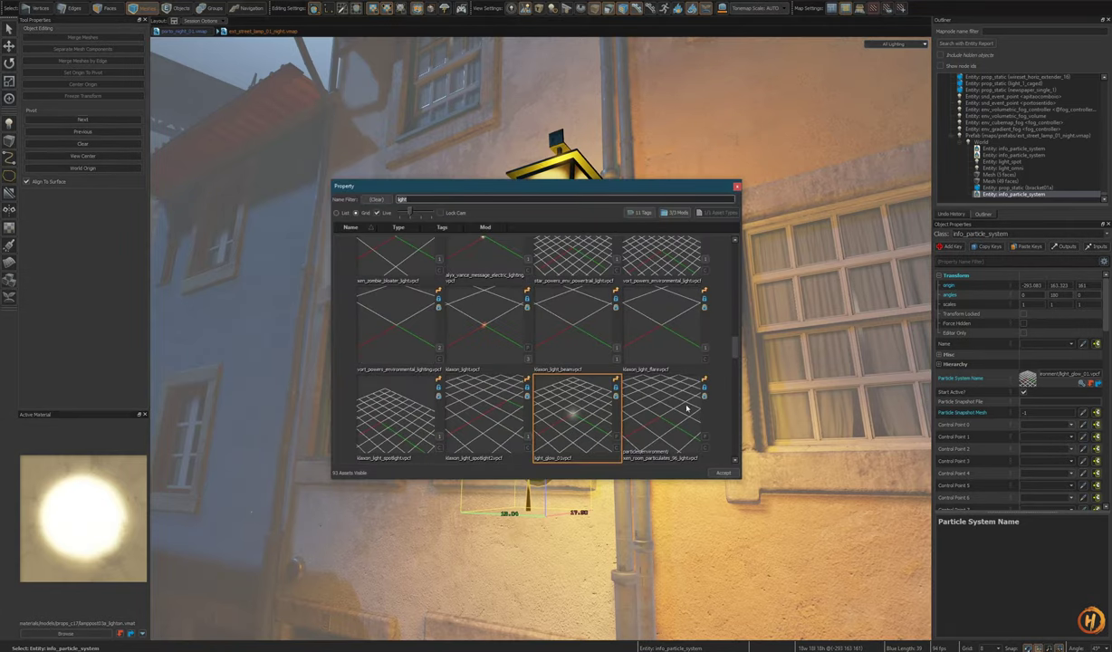
drag(735, 368, 724, 468)
click(722, 474)
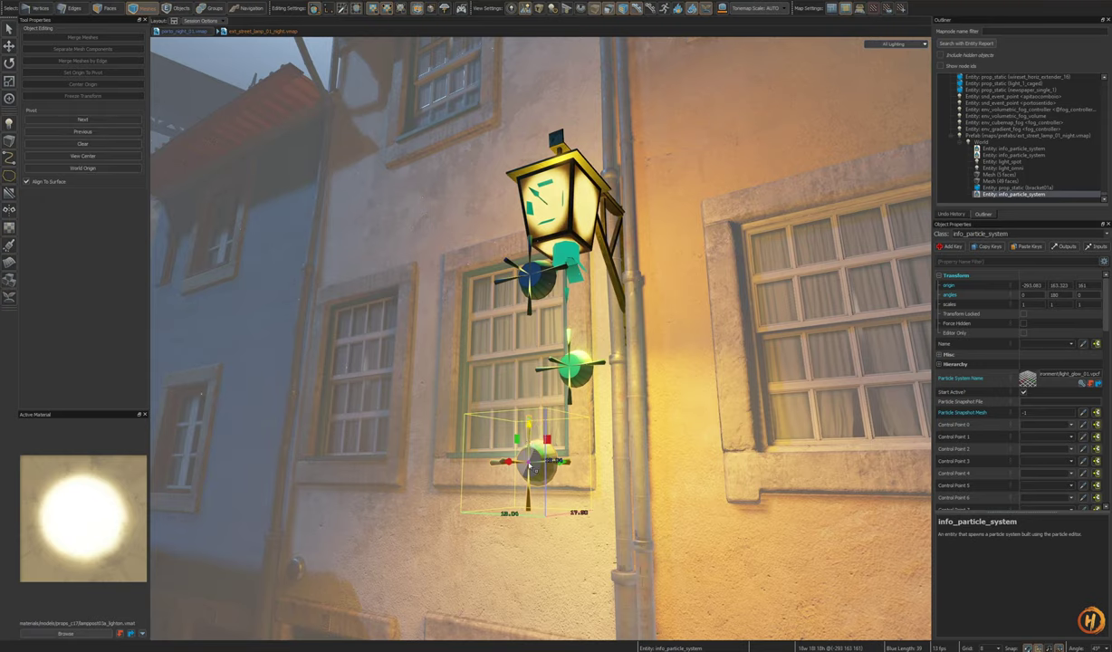
Step: Move the glow particle system up to lantern height and across so that it sits beside the lantern's glass
drag(533, 466, 560, 235)
right_drag(620, 361, 534, 321)
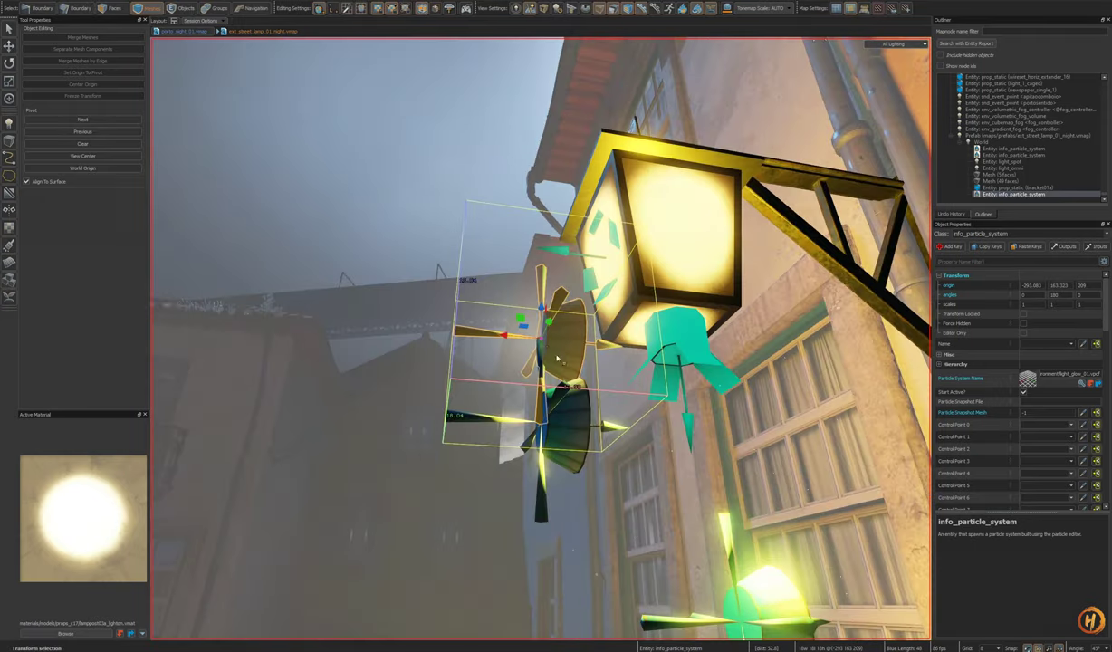
drag(523, 318, 627, 310)
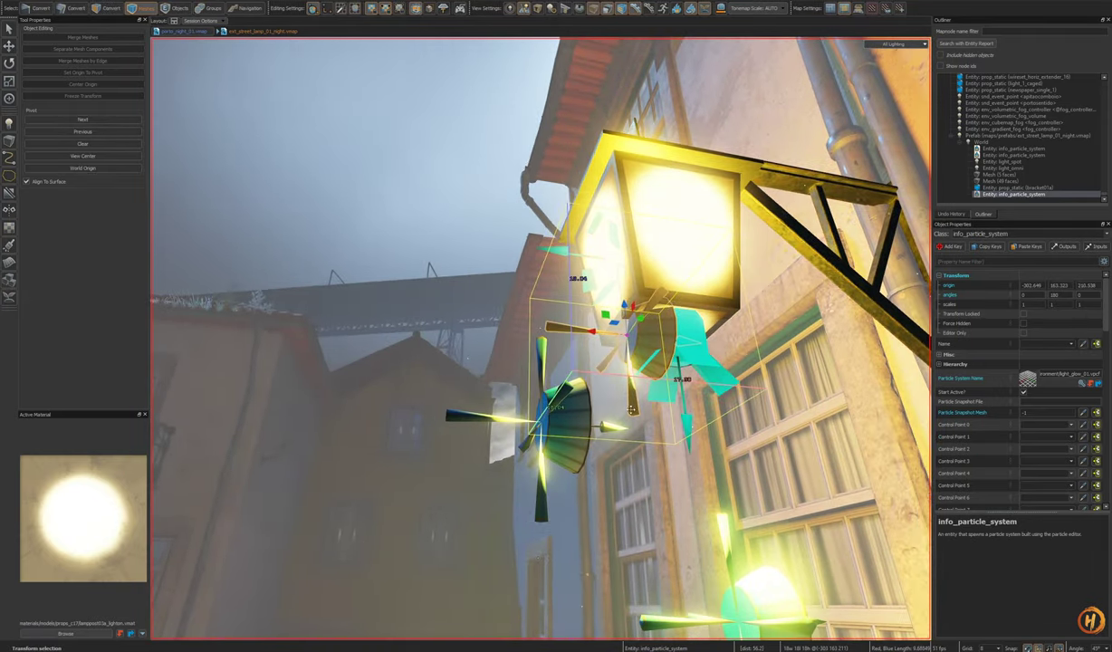
Step: Examine the glow on the lantern with the prefab closed and reopened, and go back out to the main map
double_click(412, 238)
right_drag(412, 238, 533, 318)
key(o)
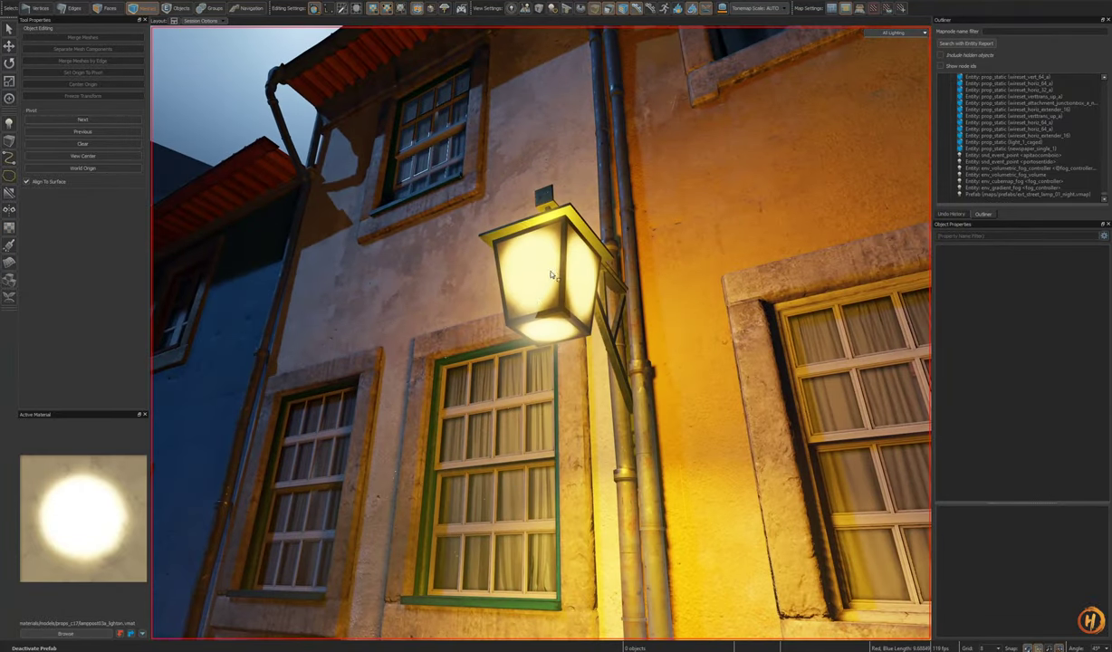
click(551, 274)
key(o)
double_click(555, 335)
click(555, 335)
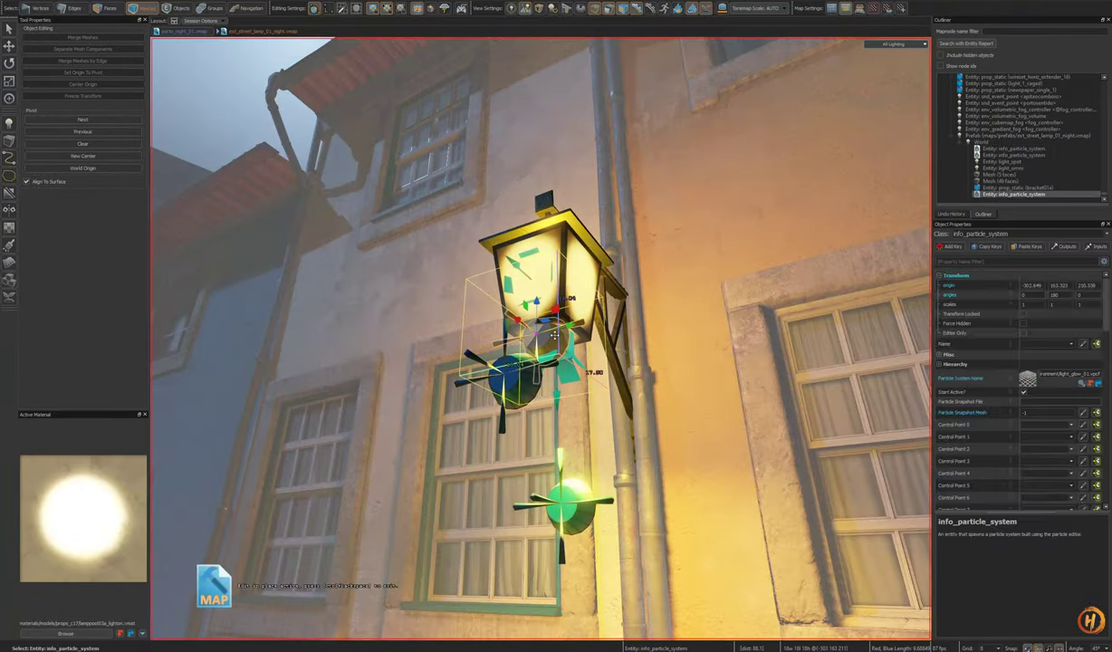
key(Escape)
right_drag(554, 335, 745, 387)
key(ctrl+BackSpace)
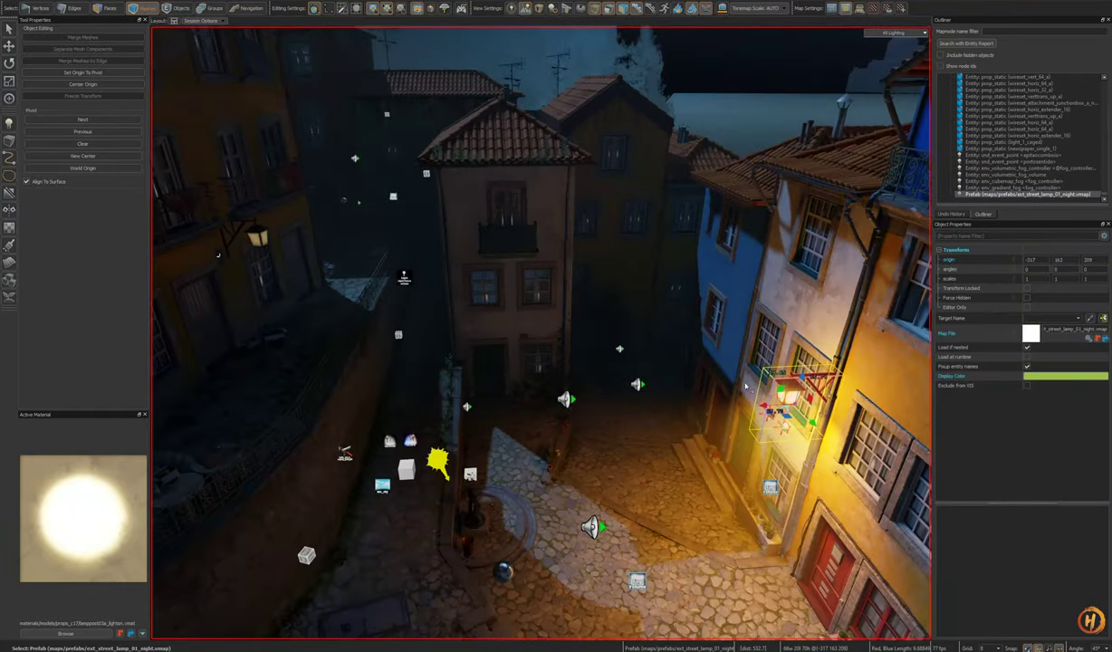
Step: Switch to fullbright and place a copy of the night street lamp prefab over the raised walkway's yellow facade, at height 312
key(F5)
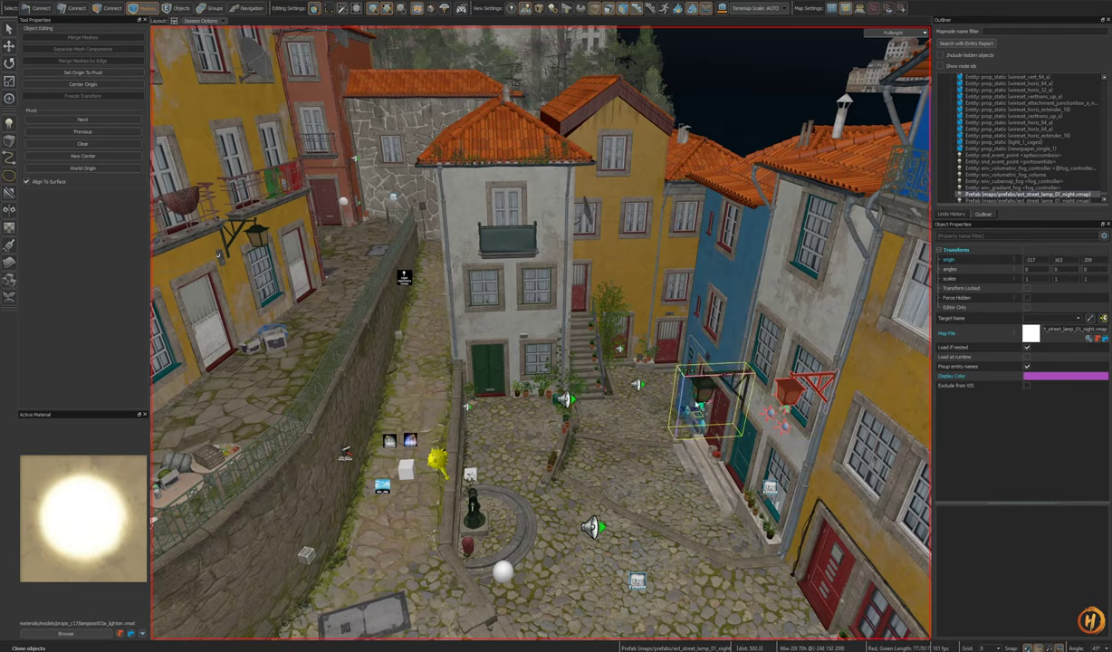
key(shift+a)
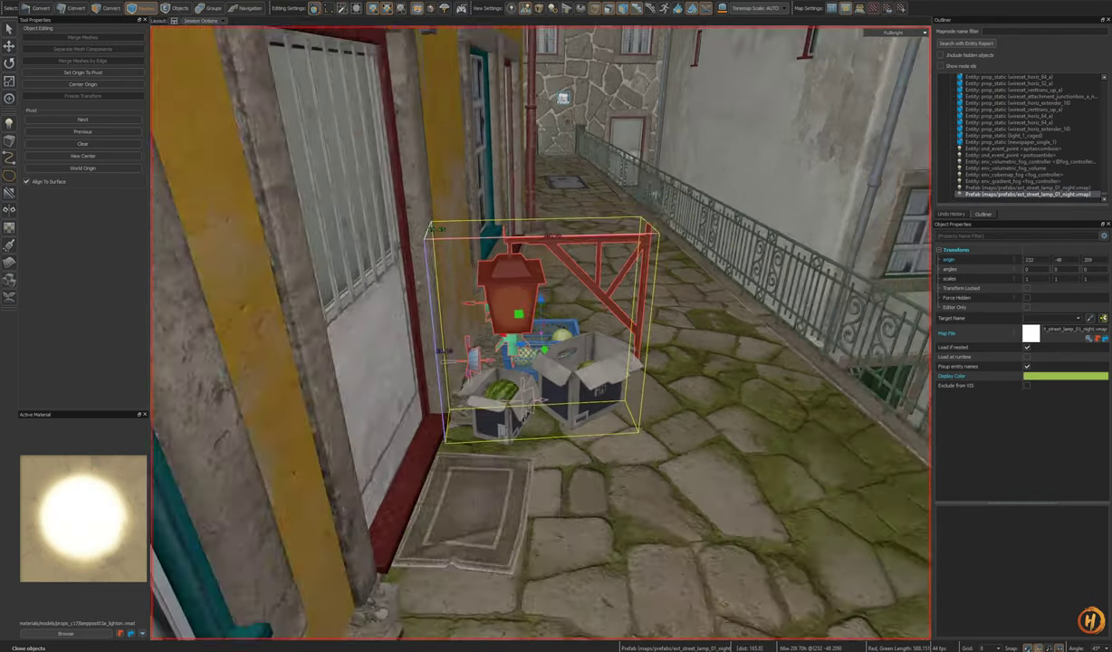
mouse_move(590, 356)
right_down()
mouse_move(544, 356)
mouse_move(589, 362)
right_up()
mouse_move(593, 373)
mouse_down()
mouse_move(619, 277)
mouse_move(622, 110)
mouse_up()
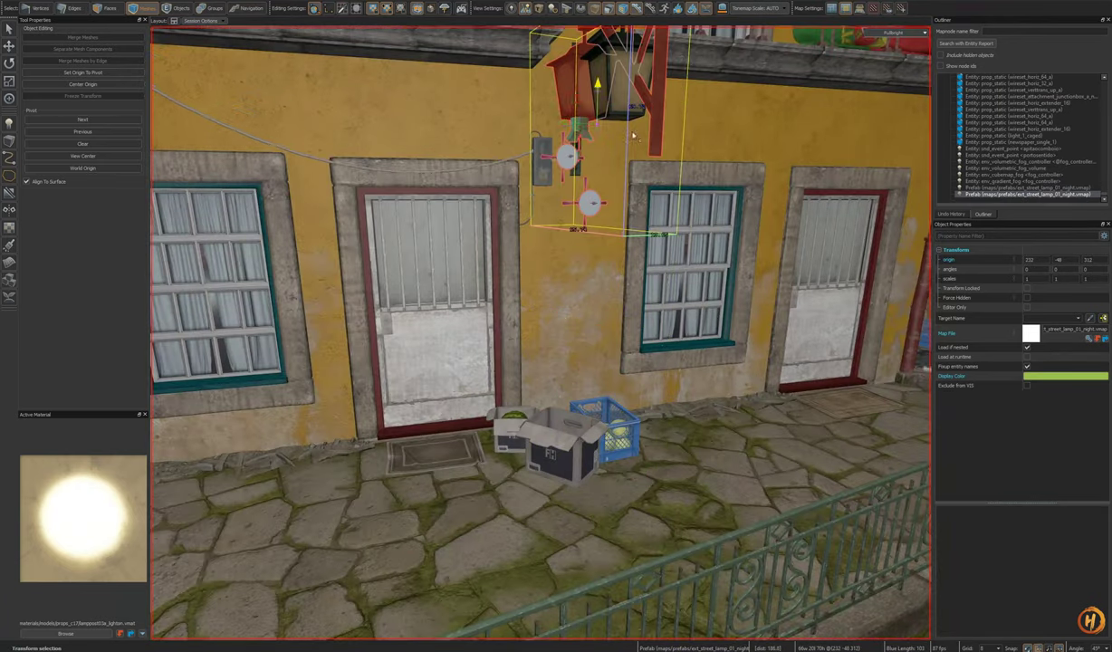
right_drag(622, 110, 562, 335)
Step: Copy the old facade lamp's angles to the night lamp prefab and rotate it a further -90 degrees around its vertical axis
click(546, 369)
alt+drag(545, 368, 634, 363)
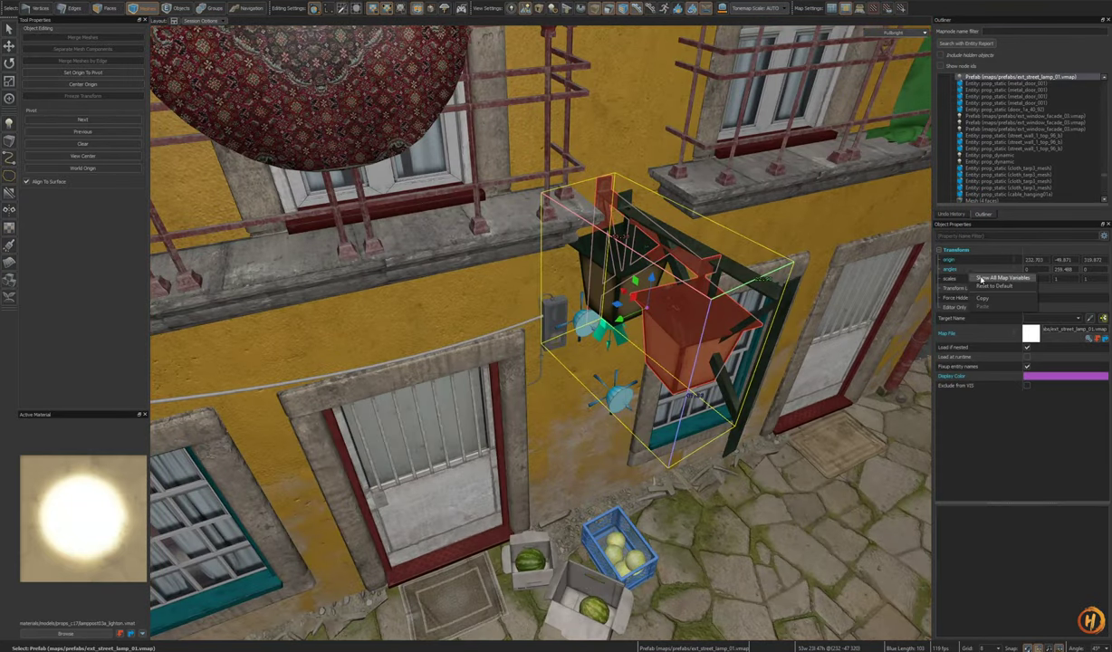
key(Delete)
click(629, 282)
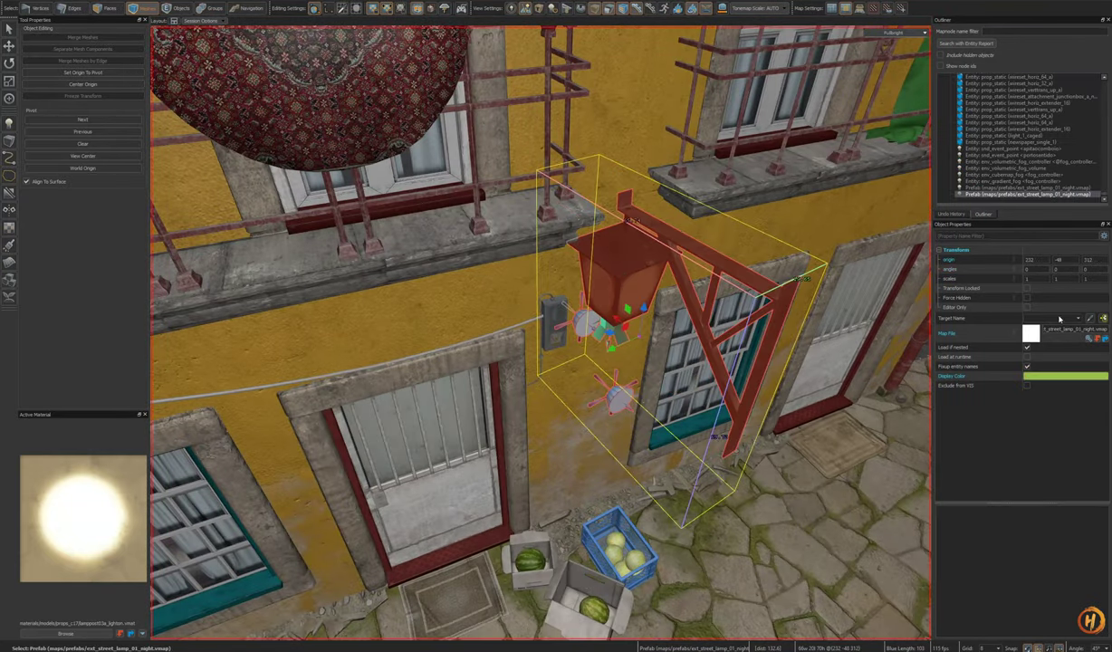
click(1005, 298)
right_drag(675, 344, 691, 323)
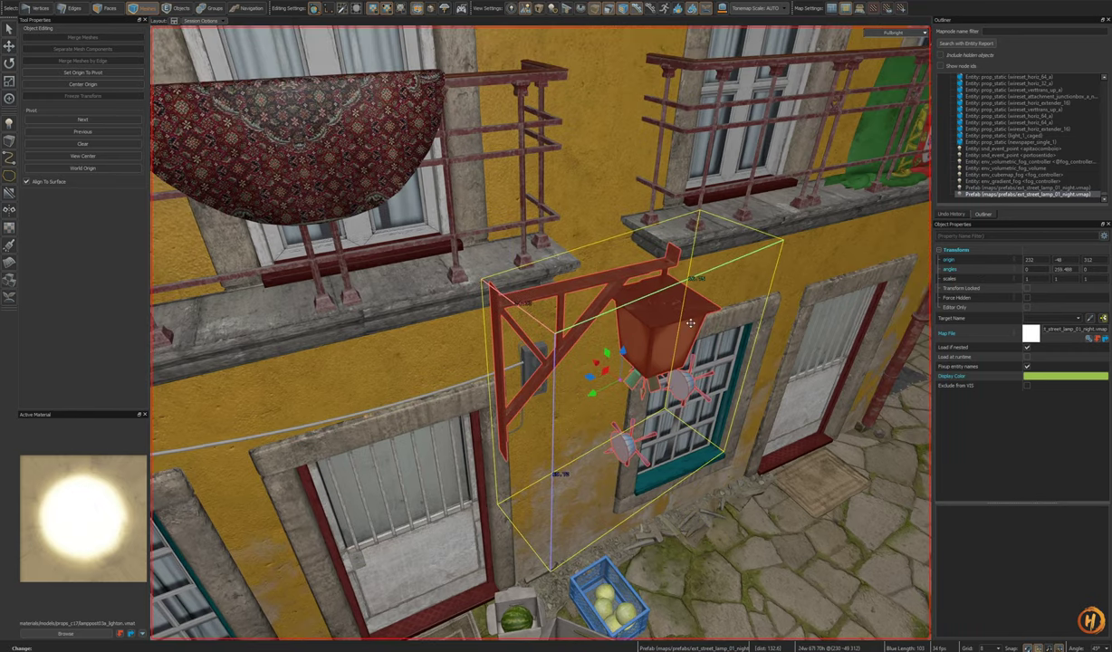
drag(622, 403, 566, 393)
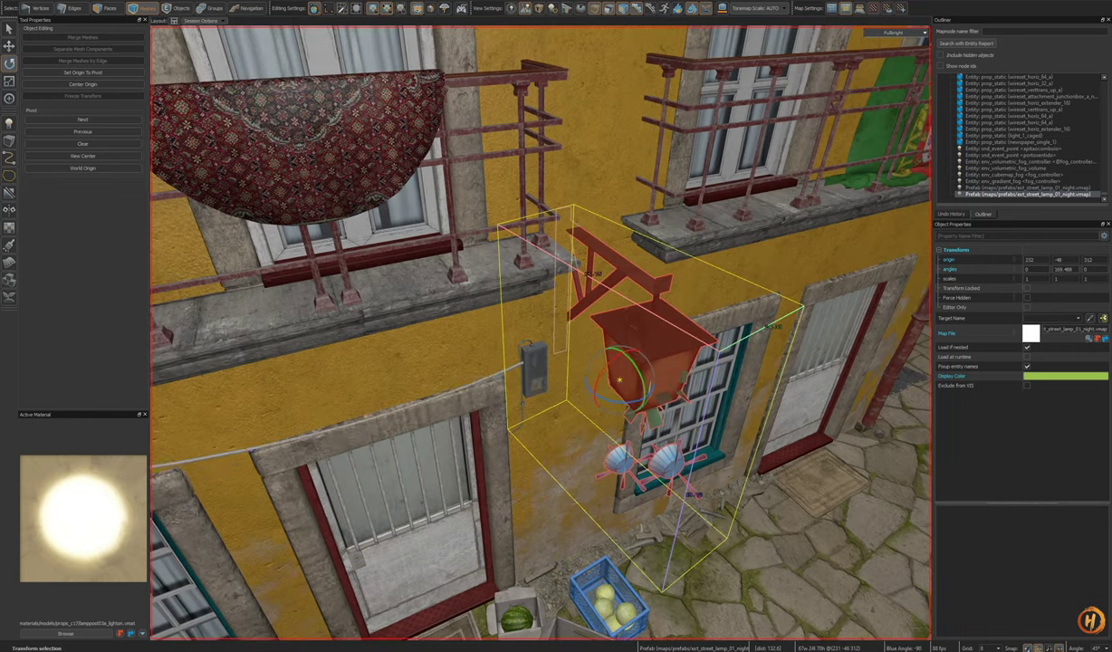
Step: Move the night lamp along its local axes until its bracket and lantern line up with the old lamp on the yellow facade
right_drag(566, 393, 577, 414)
key(t)
drag(557, 423, 621, 439)
right_drag(621, 438, 603, 450)
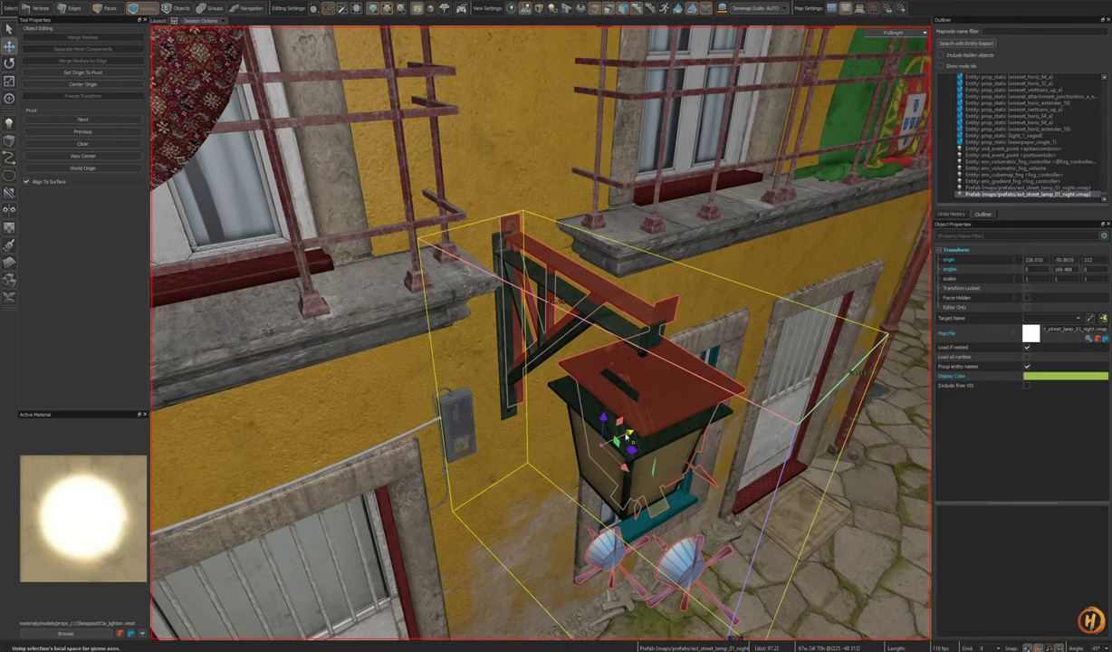
drag(625, 438, 603, 458)
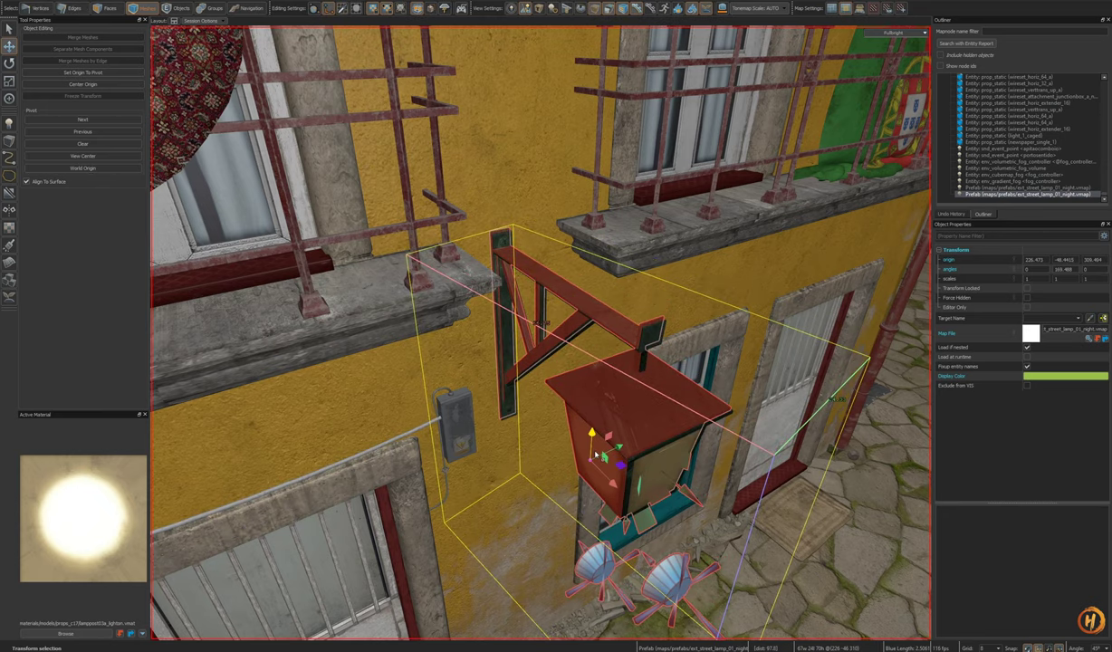
Step: Hide the night lamp temporarily, delete the old street lamp prefab behind it, and unhide the night lamp
key(h)
click(596, 405)
key(h)
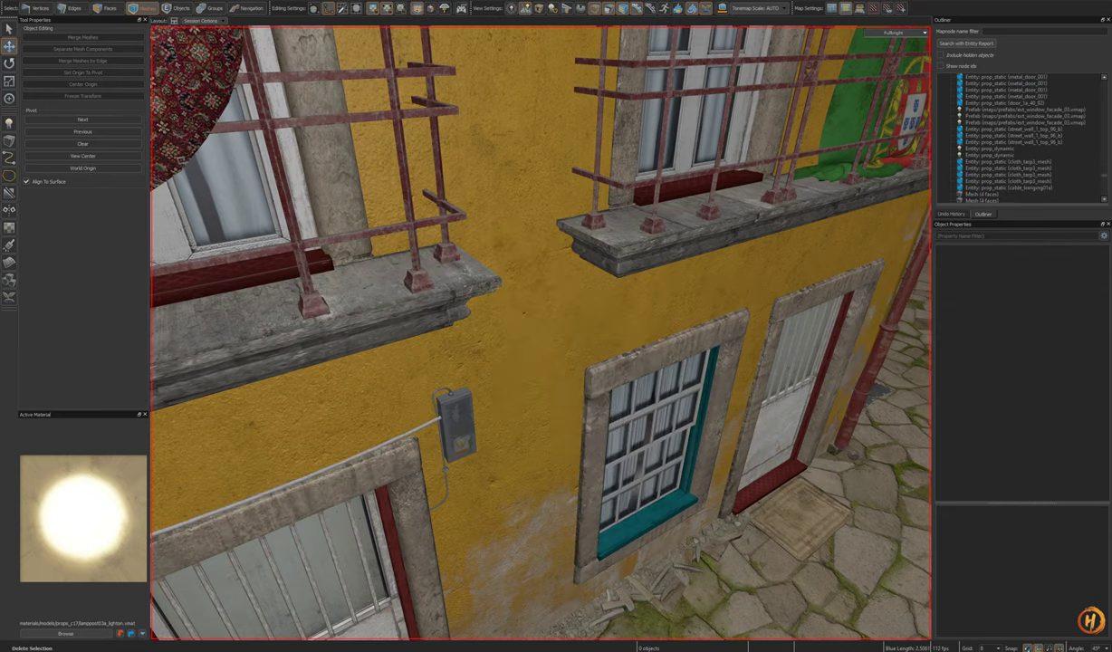
key(u)
Step: Switch the view back to all lighting and save the map
right_drag(596, 405, 630, 326)
key(s)
key(F6)
key(s)
right_drag(627, 446, 466, 306)
key(ctrl+s)
Step: Examine how the new lamp lights the yellow facade, balcony and raised walkway
key(w)
key(d)
key(s)
key(w)
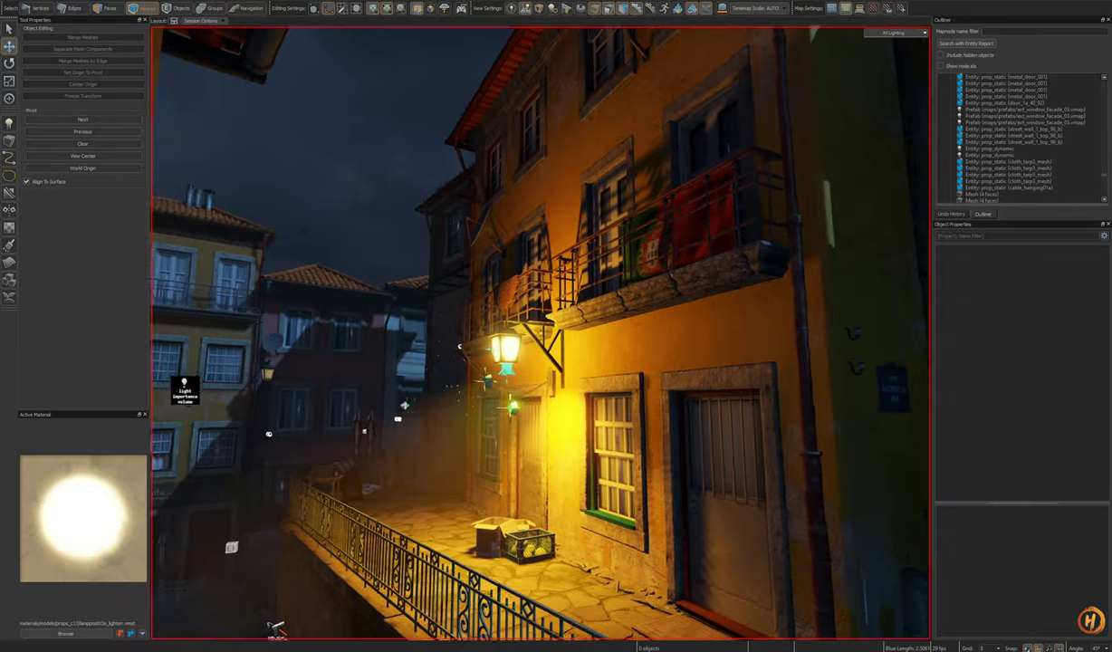
key(s)
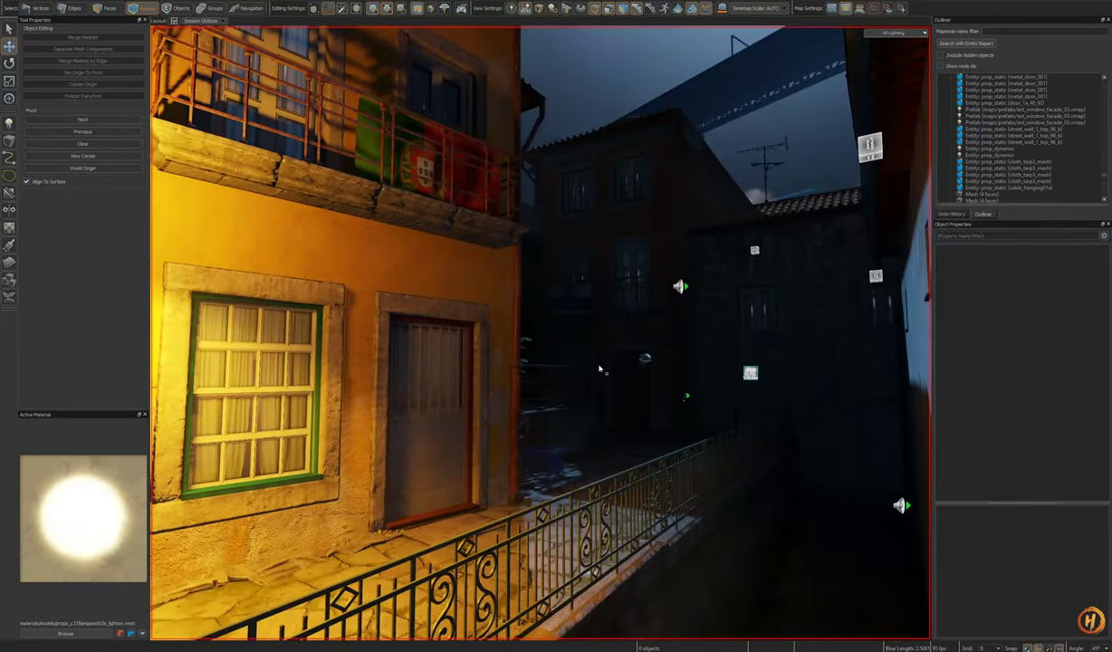
Step: In fullbright, duplicate the walkway's night lamp and carry the copy past the stairs to the beige house with the red door, at height 503.118
key(F5)
key(w)
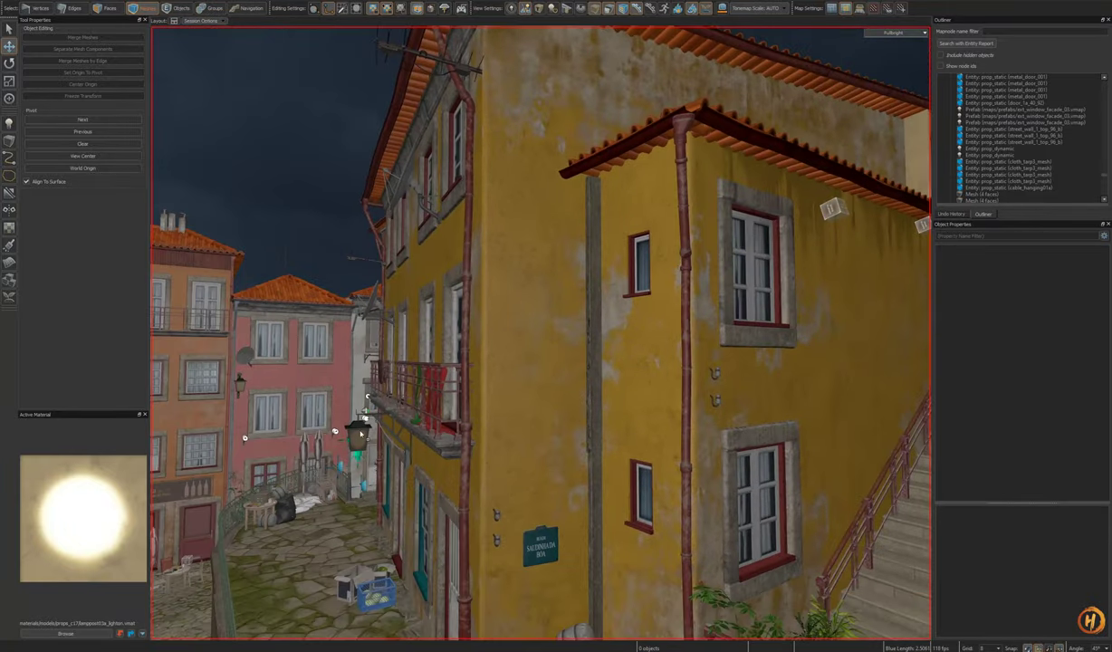
click(360, 434)
right_drag(360, 434, 341, 543)
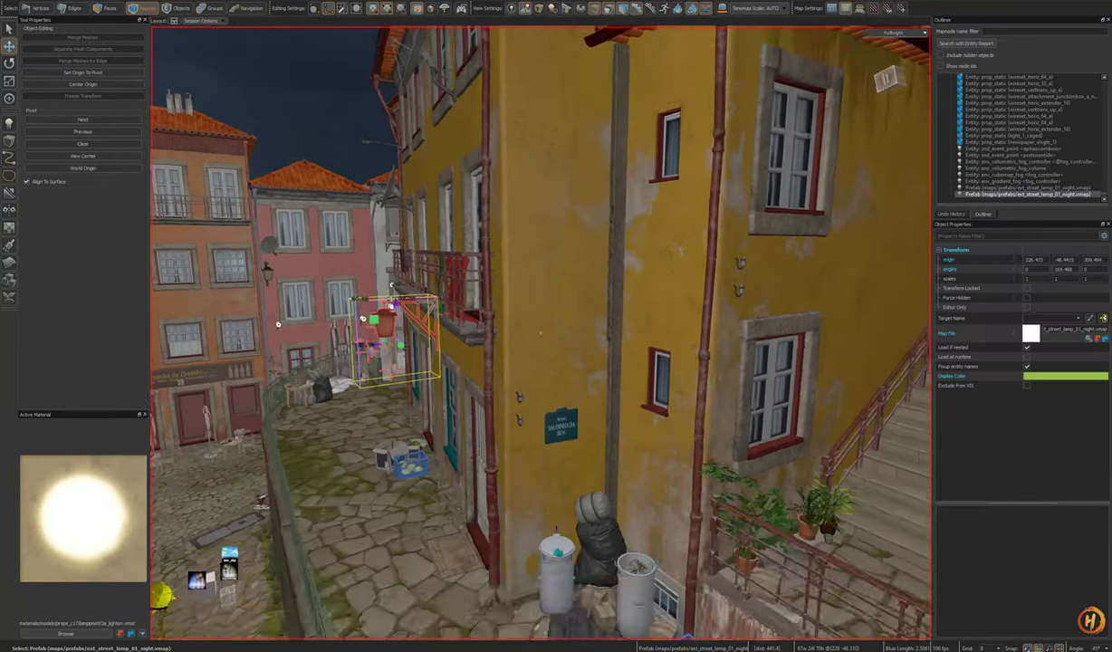
key(w)
right_drag(398, 399, 520, 445)
key(a)
key(s)
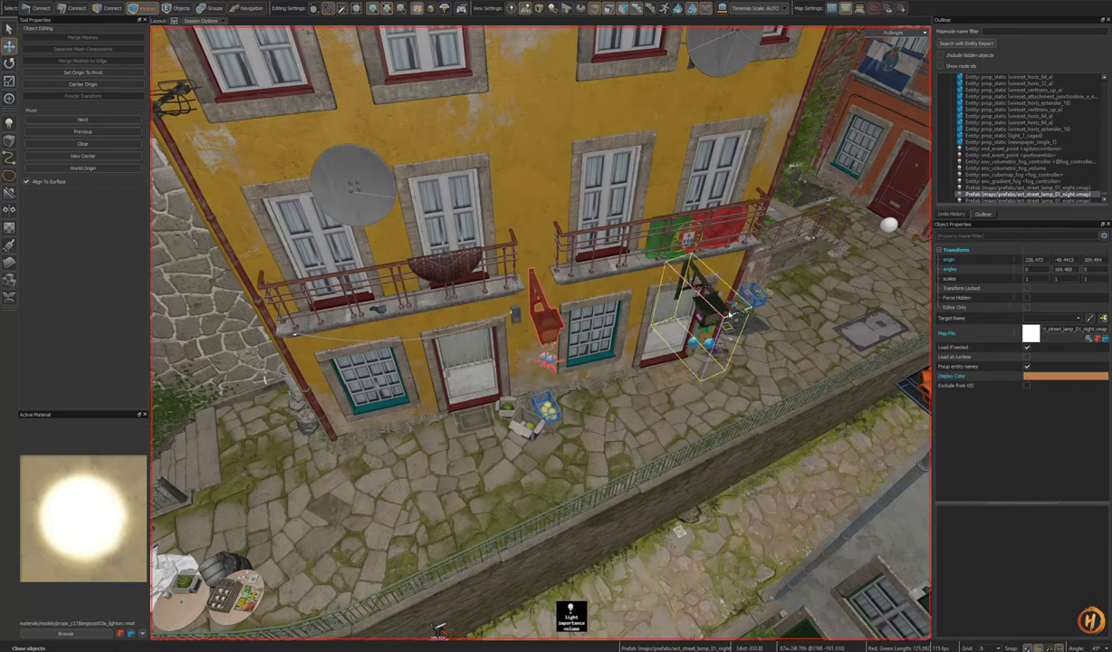
shift+drag(805, 179, 807, 179)
key(w)
right_drag(806, 179, 568, 344)
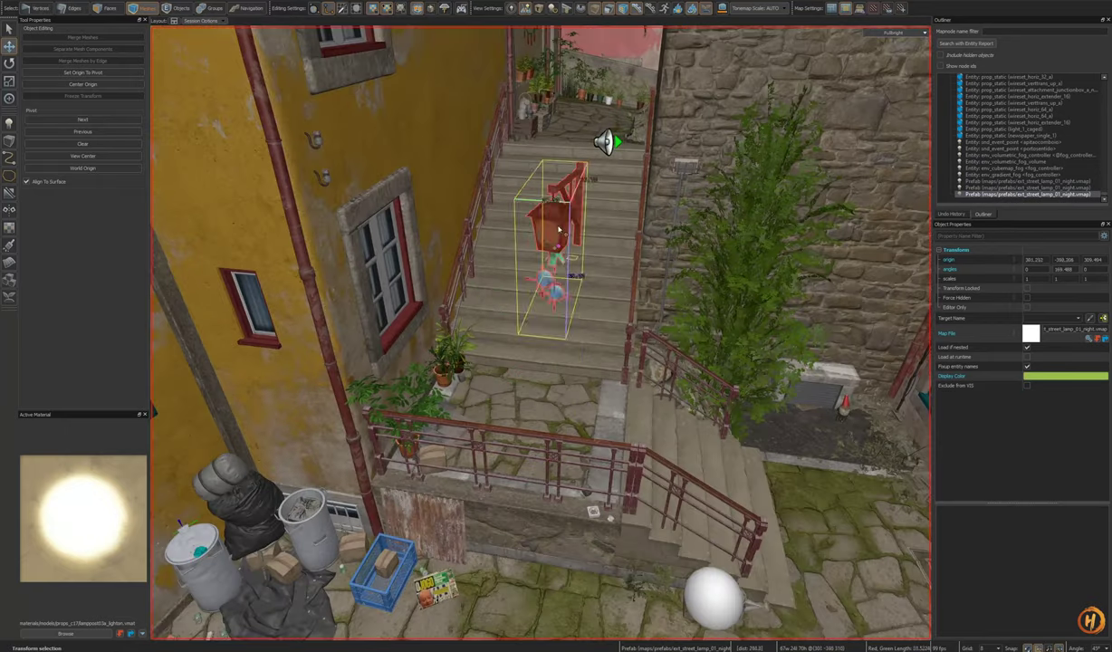
key(q)
right_drag(596, 158, 542, 336)
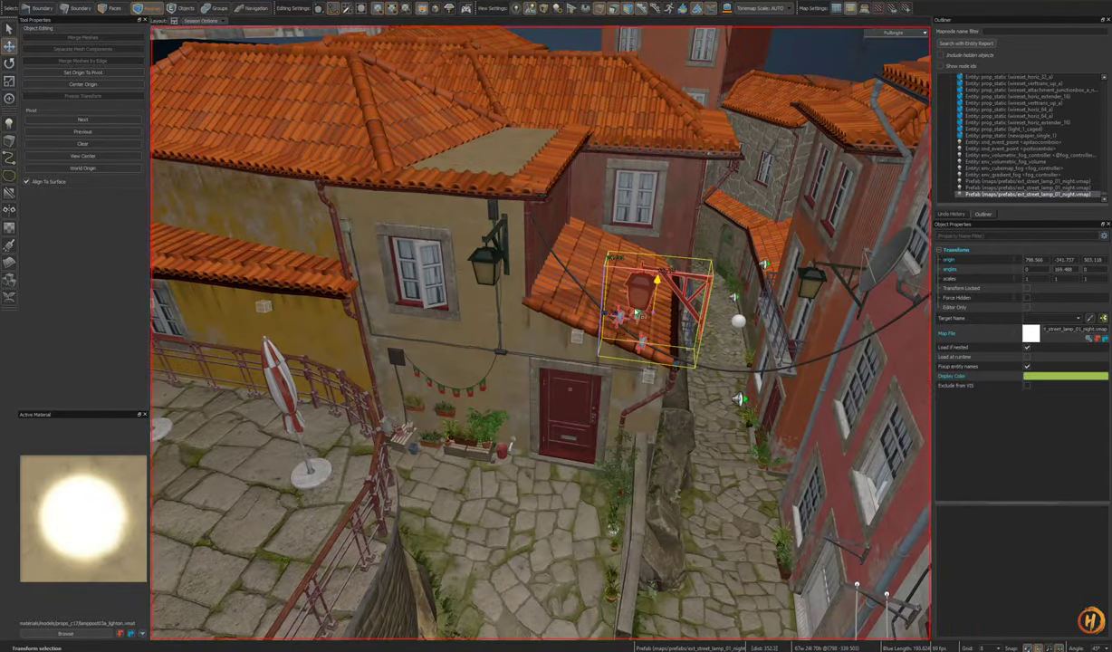
Step: Move the lamp copy across to the beige house's wall so that it sits beside the old lamp near the open window
drag(497, 314, 504, 324)
right_drag(503, 324, 622, 381)
key(w)
key(s)
key(h)
click(583, 427)
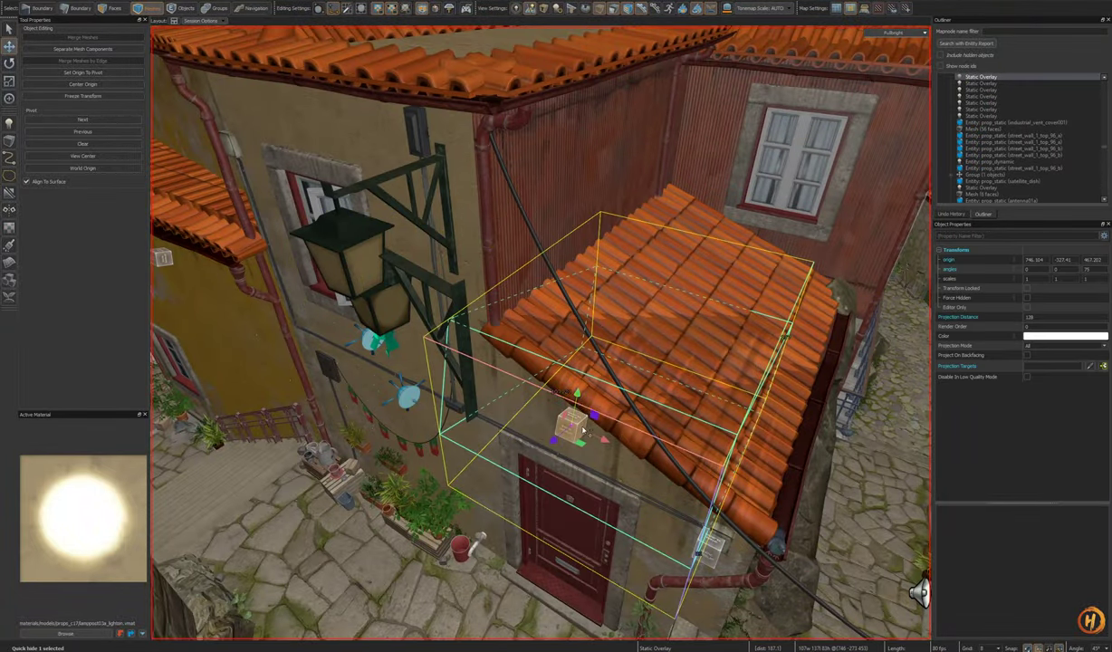
alt+drag(571, 432, 567, 451)
key(s)
right_drag(579, 401, 579, 402)
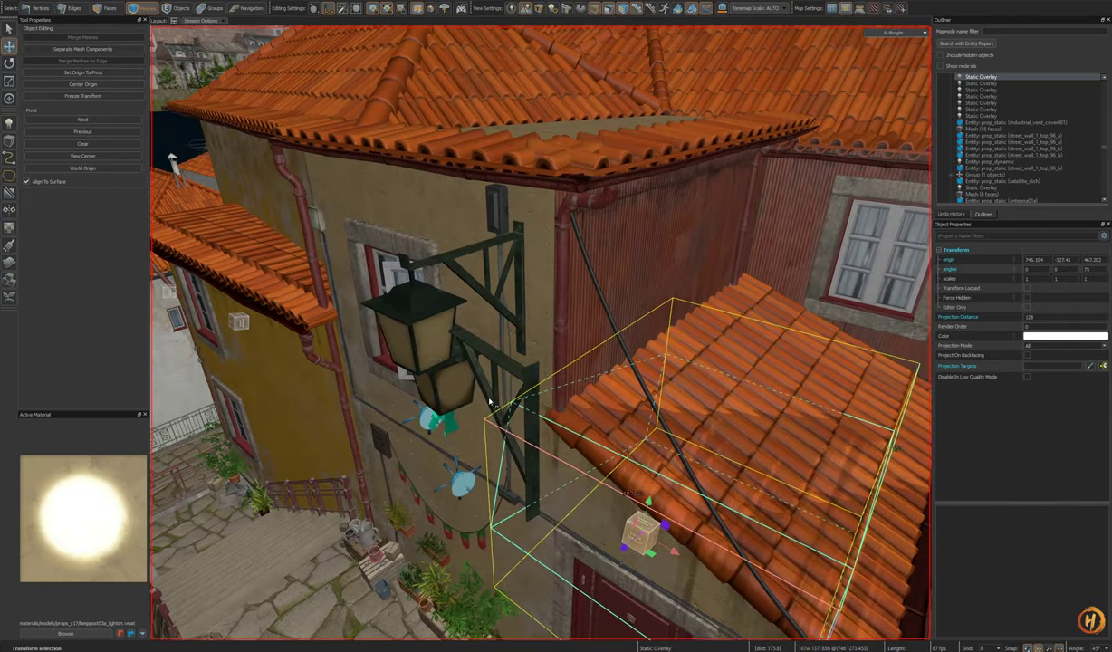
Step: Take over the old beige-house lamp's angles for the night lamp and rotate it by -90 degrees to a yaw of 270
click(489, 402)
key(a)
right_drag(489, 402, 558, 463)
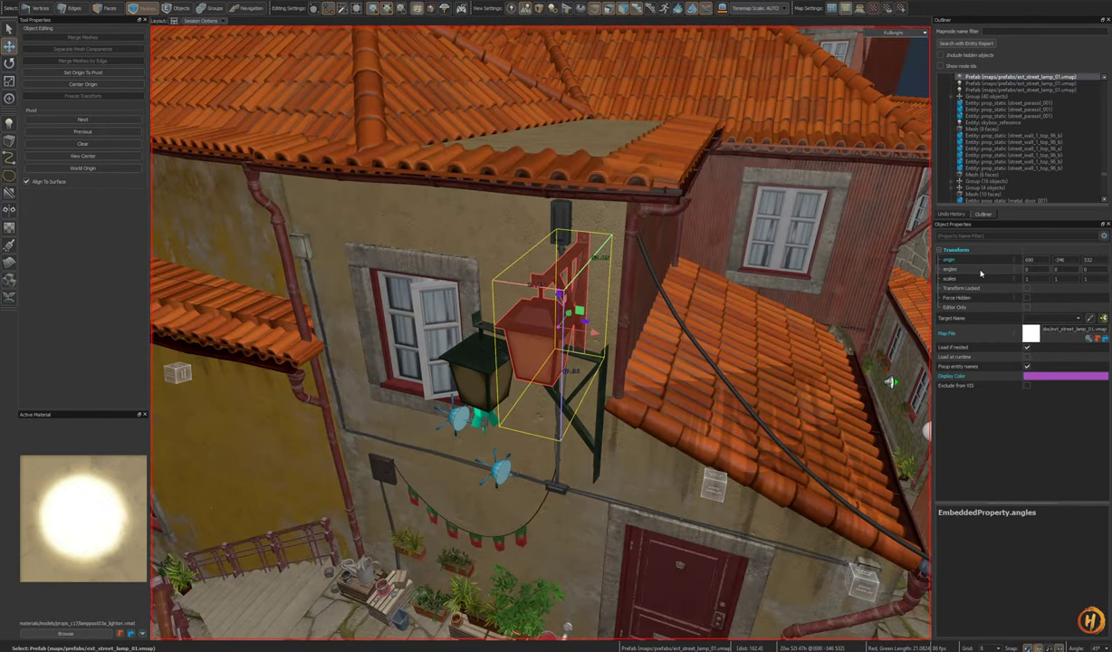
click(489, 387)
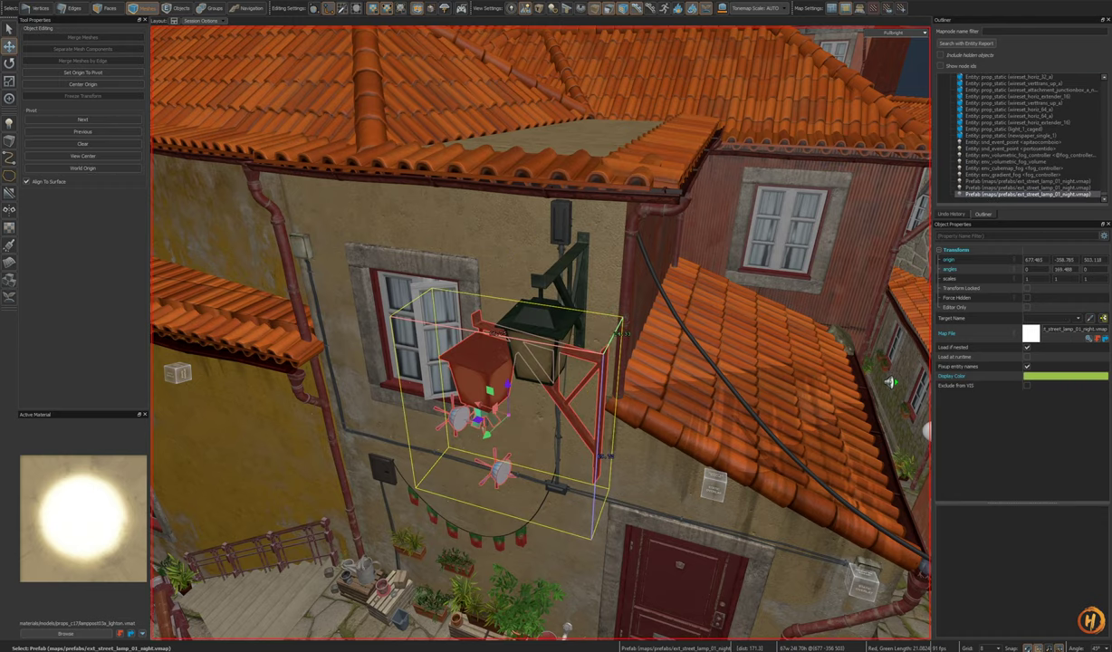
click(997, 280)
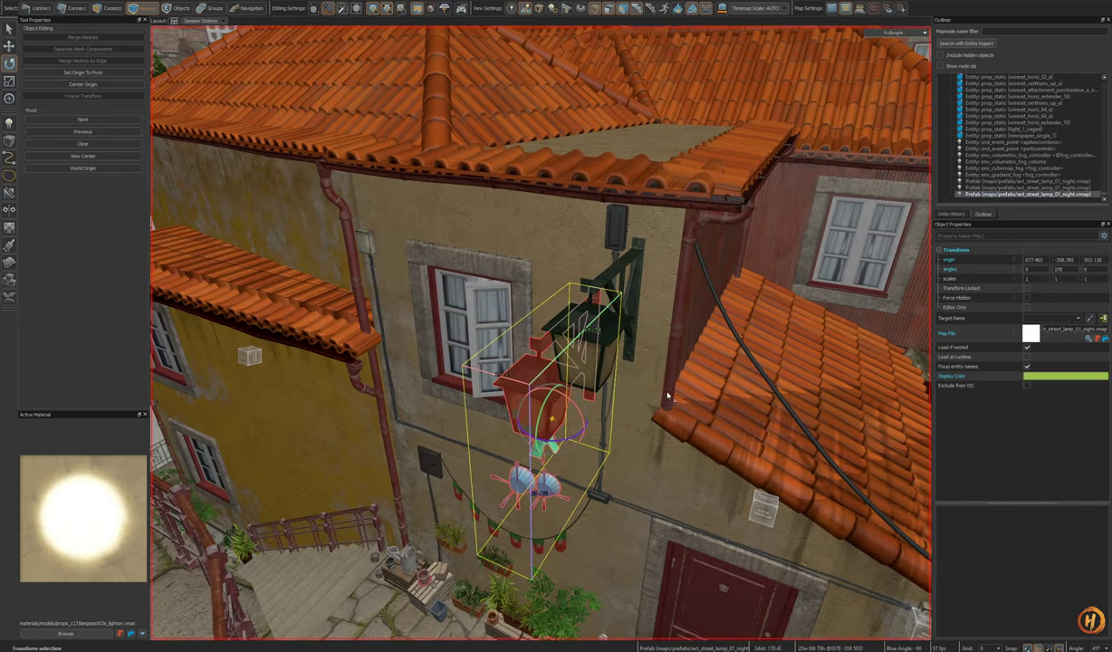
Step: Align the night lamp with the old lamp on the beige house's wall and delete the old lamp prefab
right_drag(667, 396, 595, 386)
key(t)
drag(535, 354, 611, 286)
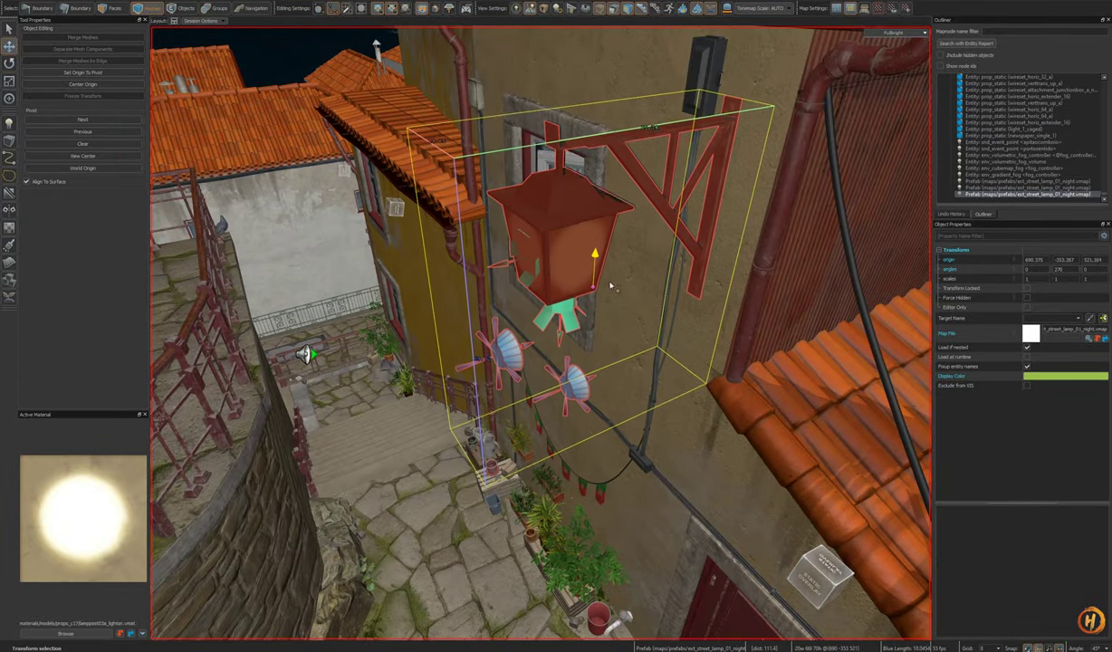
right_drag(624, 324, 707, 331)
key(Delete)
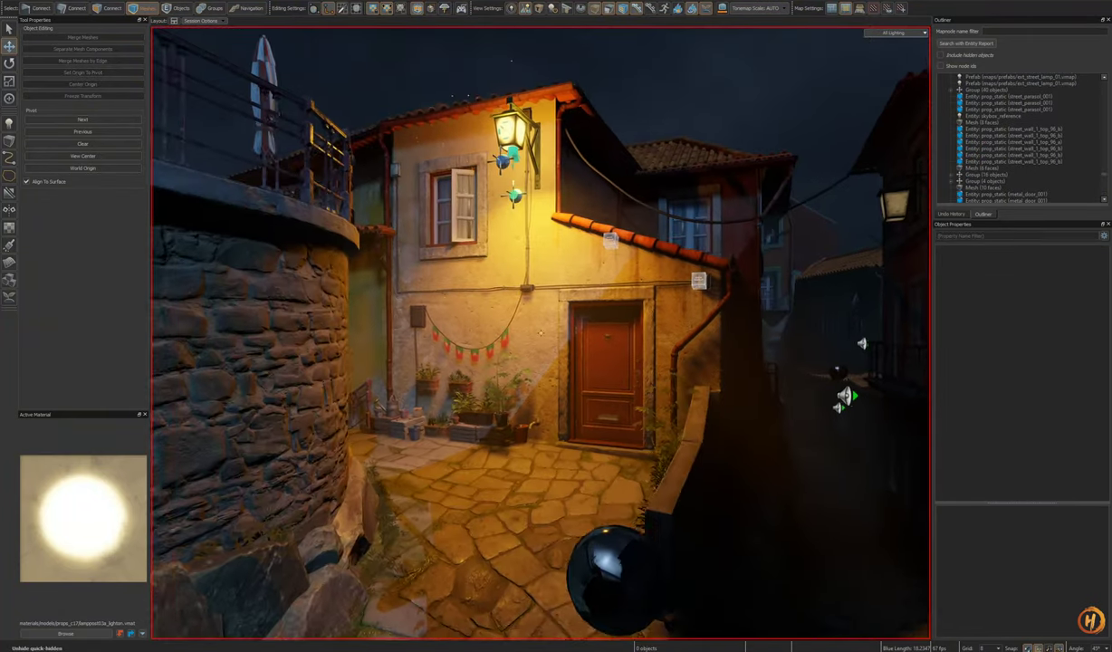
Step: Examine the beige house, red door and surrounding path under all lighting with the new lamp in place
right_drag(541, 332, 380, 249)
key(w)
key(s)
key(w)
key(a)
key(w)
key(s)
key(w)
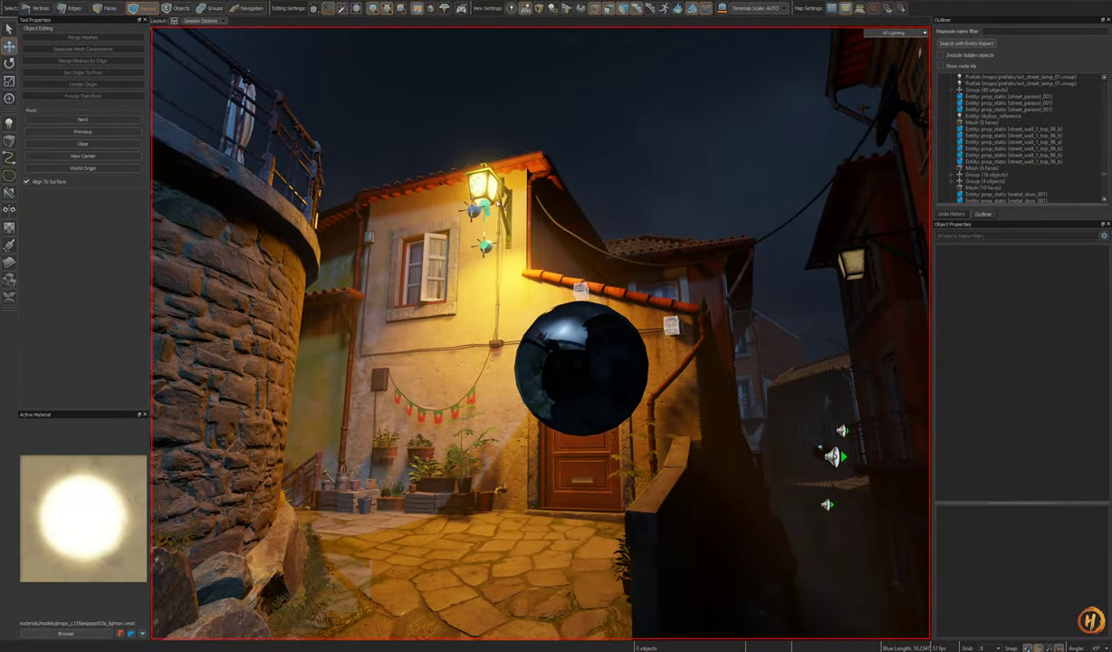
Step: Duplicate the beige house's night lamp onto the red building down the narrow alley and turn the copy to a yaw of 180
click(485, 189)
shift+drag(518, 206, 851, 185)
key(w)
mouse_move(541, 333)
right_down()
mouse_move(603, 322)
mouse_move(625, 303)
mouse_move(548, 372)
right_up()
key(e)
drag(540, 353, 296, 334)
alt+drag(580, 357, 458, 288)
key(t)
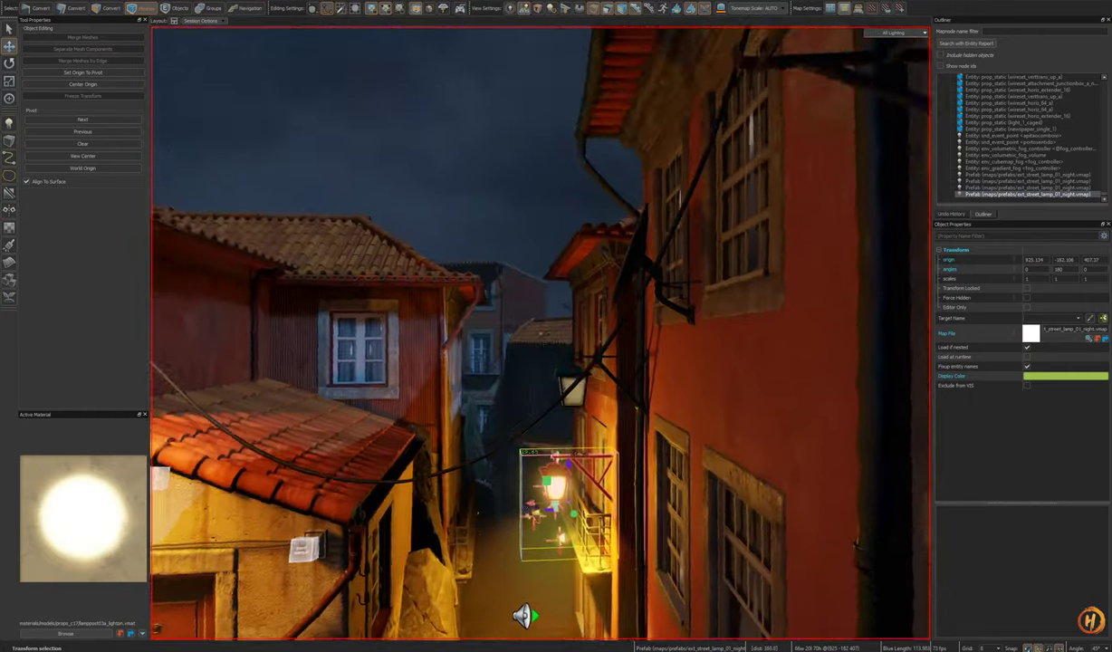
Step: Examine the narrow alley's lighting and fog around the new lamp from both ends and from above
key(s)
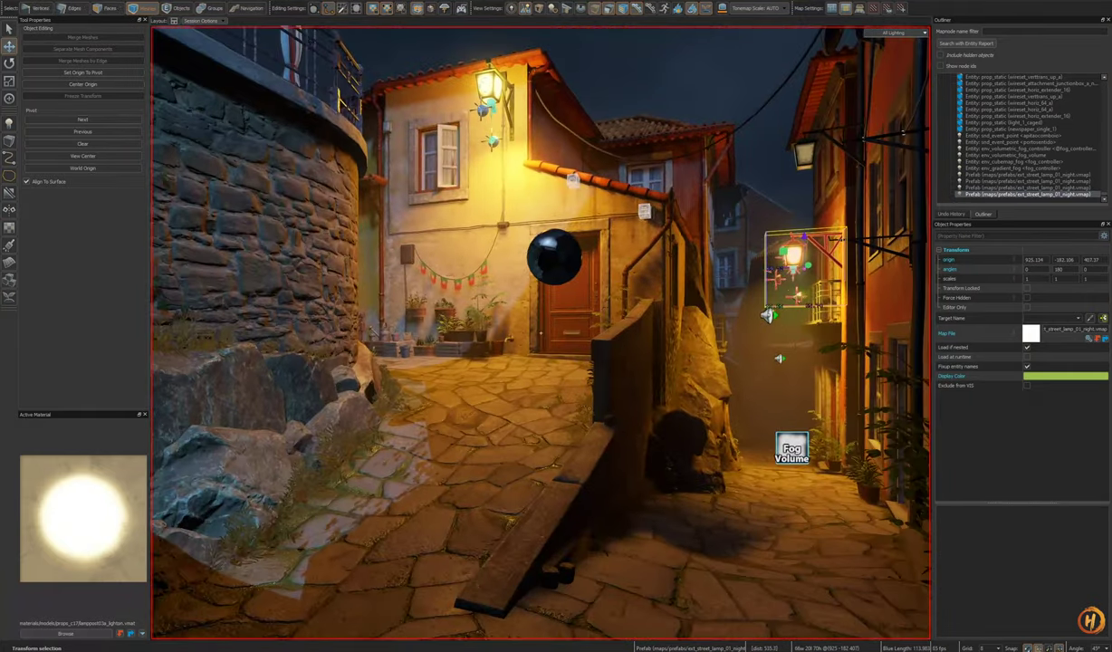
key(h)
key(ctrl+z)
key(w)
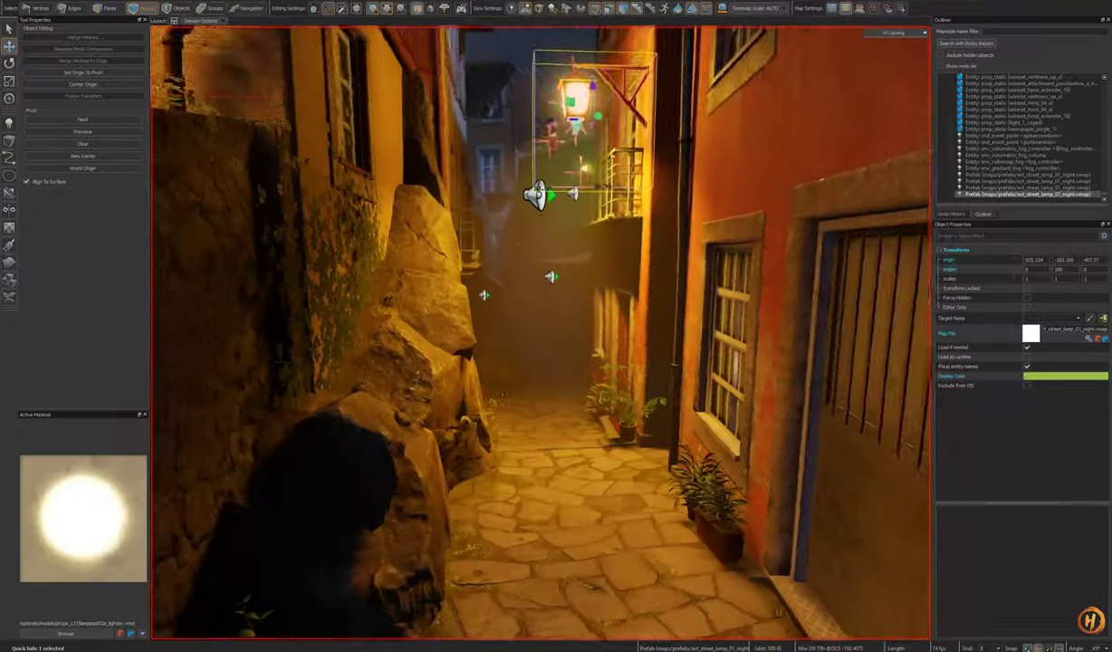
key(w)
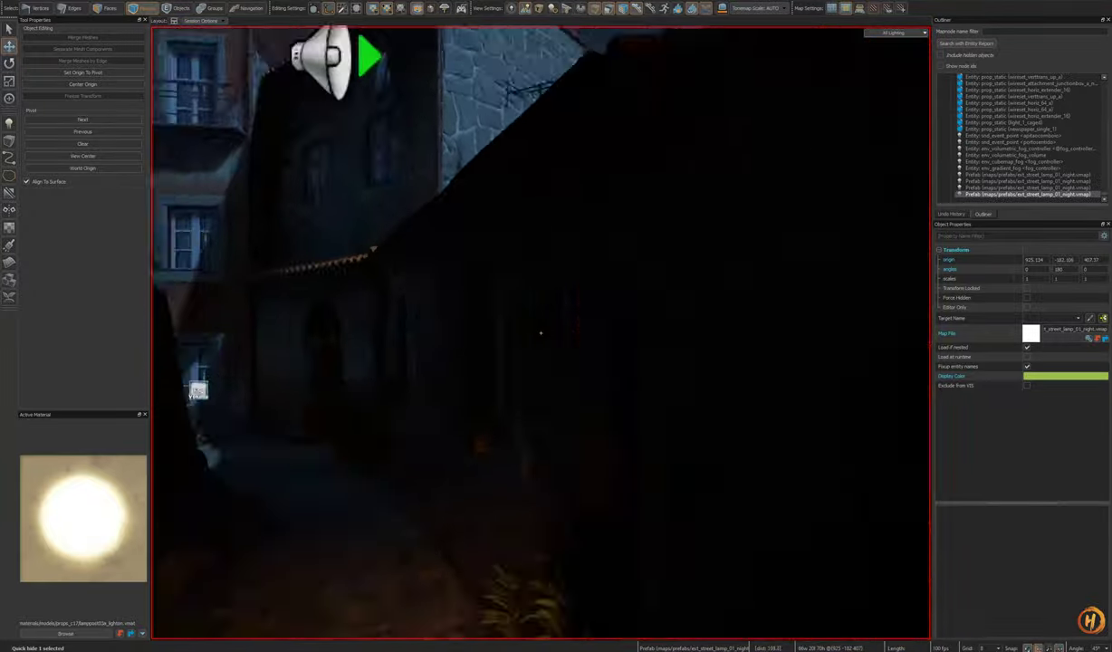
key(s)
key(w)
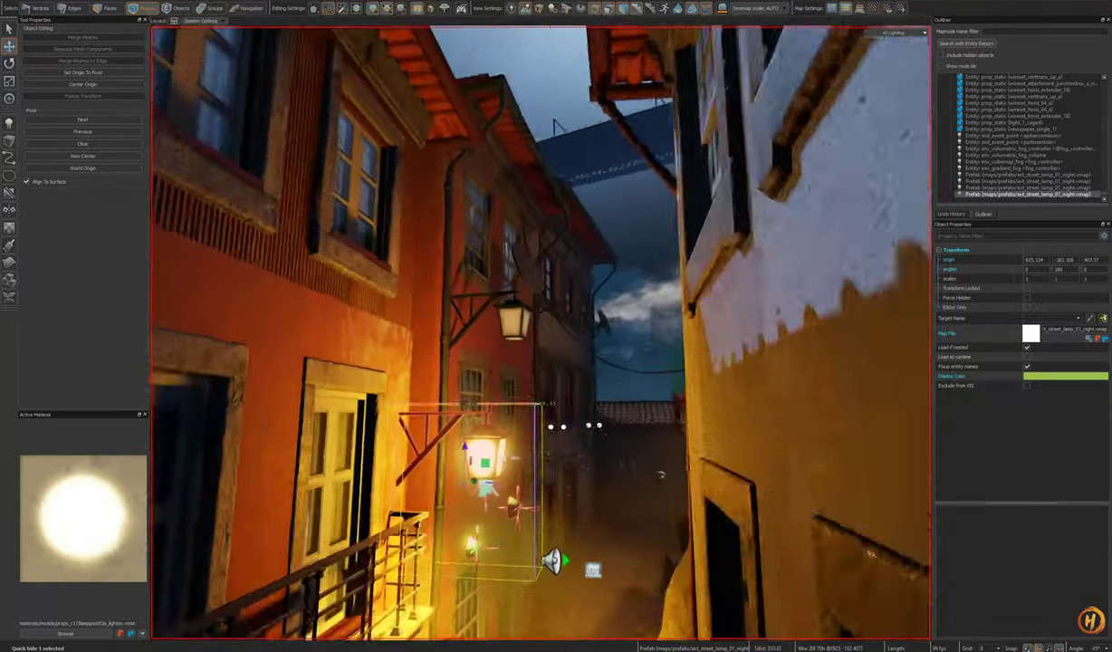
key(s)
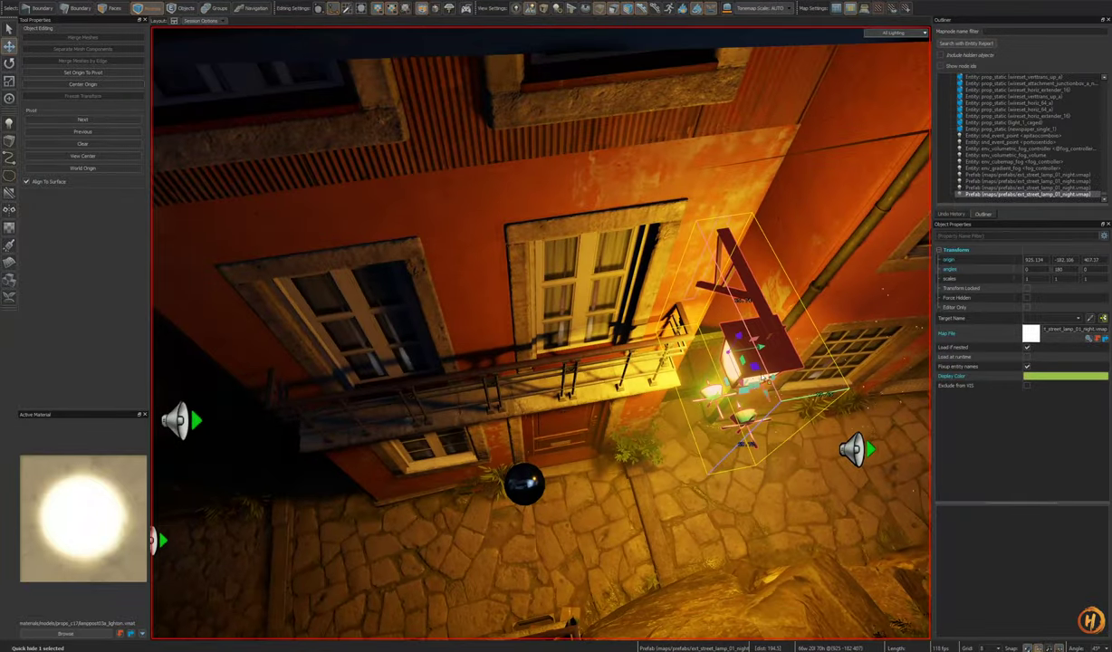
Step: Move the lamp copy further along the red facade to its position behind the balcony and delete the old unlit alley lamp
drag(751, 374, 225, 450)
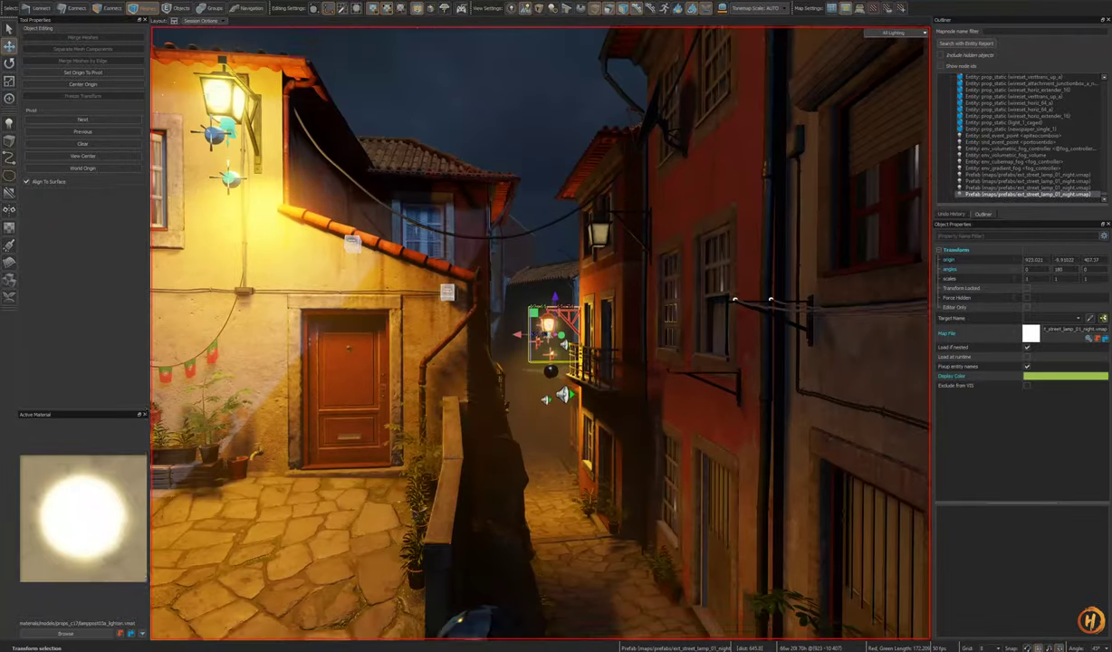
right_drag(460, 423, 459, 421)
click(595, 240)
key(Delete)
key(w)
right_drag(595, 240, 607, 272)
right_drag(564, 363, 568, 362)
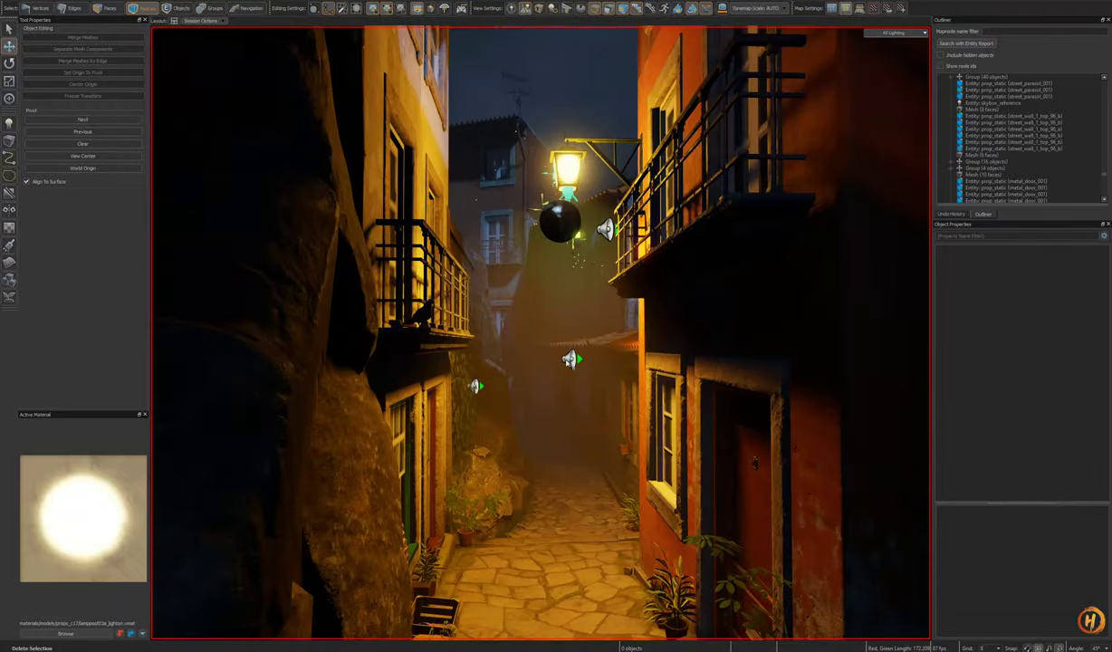
Step: Select the combined light probe volume in the narrow alley, adjust its height below the new lamp, and clear the selection
click(559, 241)
key(s)
mouse_move(559, 241)
right_down()
mouse_move(562, 267)
mouse_move(562, 242)
right_up()
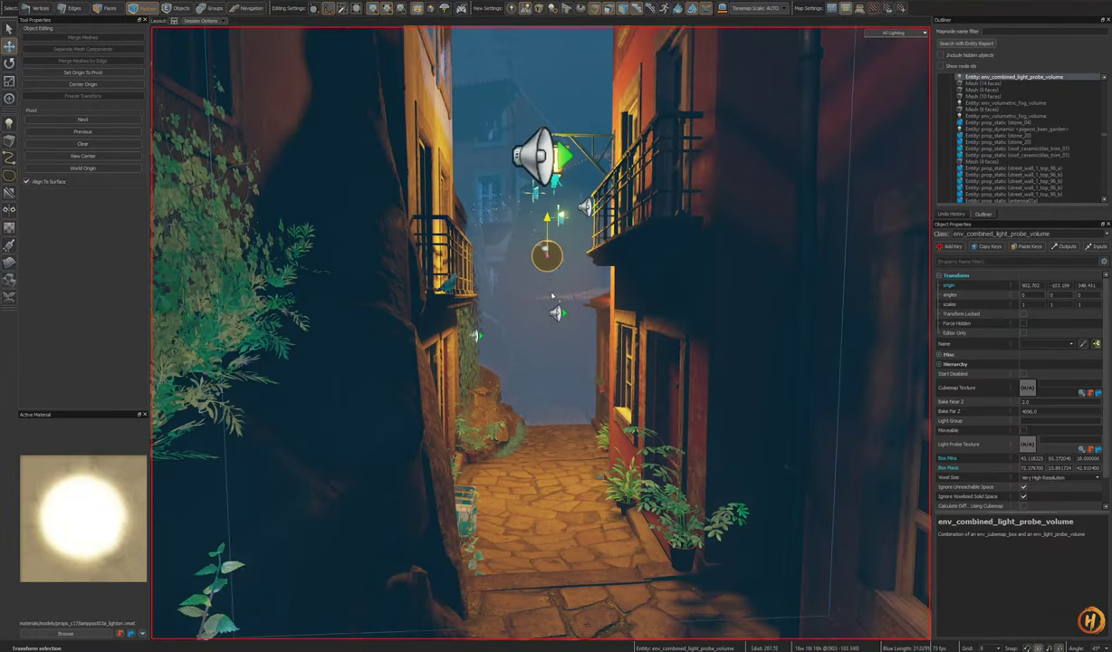
key(s)
mouse_move(541, 333)
right_down()
mouse_move(535, 353)
mouse_move(546, 332)
mouse_move(551, 367)
mouse_move(541, 333)
mouse_move(507, 330)
mouse_move(541, 333)
mouse_move(530, 333)
mouse_move(564, 403)
mouse_move(541, 334)
mouse_move(552, 349)
mouse_move(525, 344)
mouse_move(548, 345)
mouse_move(541, 334)
right_up()
key(w)
key(shift+d)
key(shift+s)
key(w)
key(Escape)
Step: Hide the entity helpers and examine the lamp-lit alley paving and red facade from street level
key(w)
key(w)
key(s)
key(o)
key(s)
key(w)
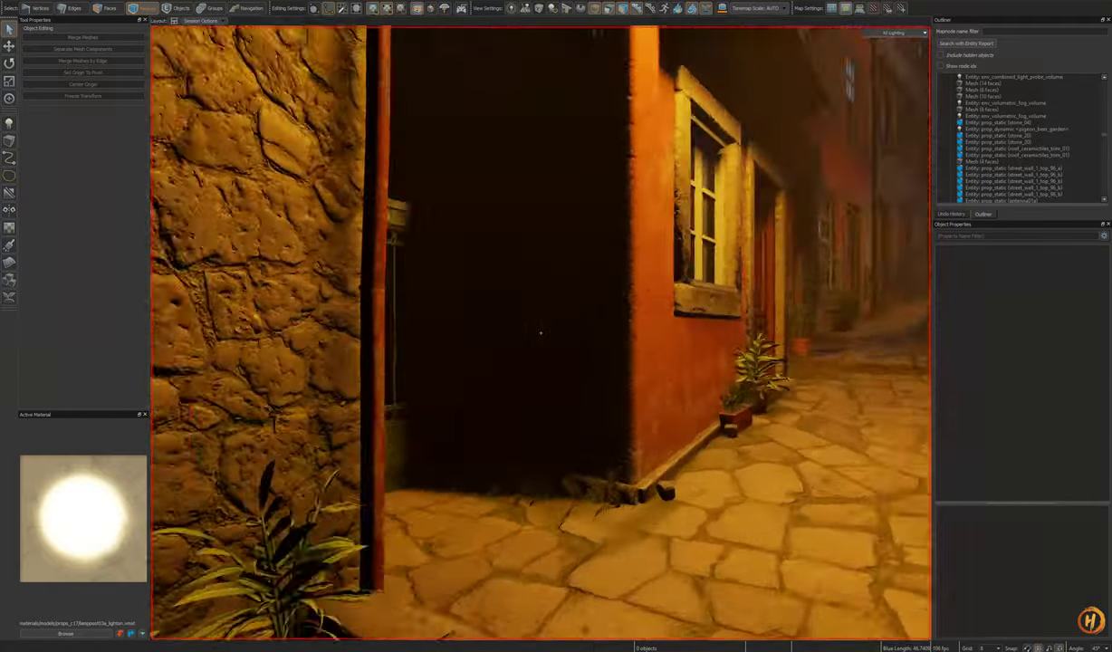
Step: Copy the night lamp from the white house to the pink facade beside the tavern and raise it to the old wall lamp's height
key(w)
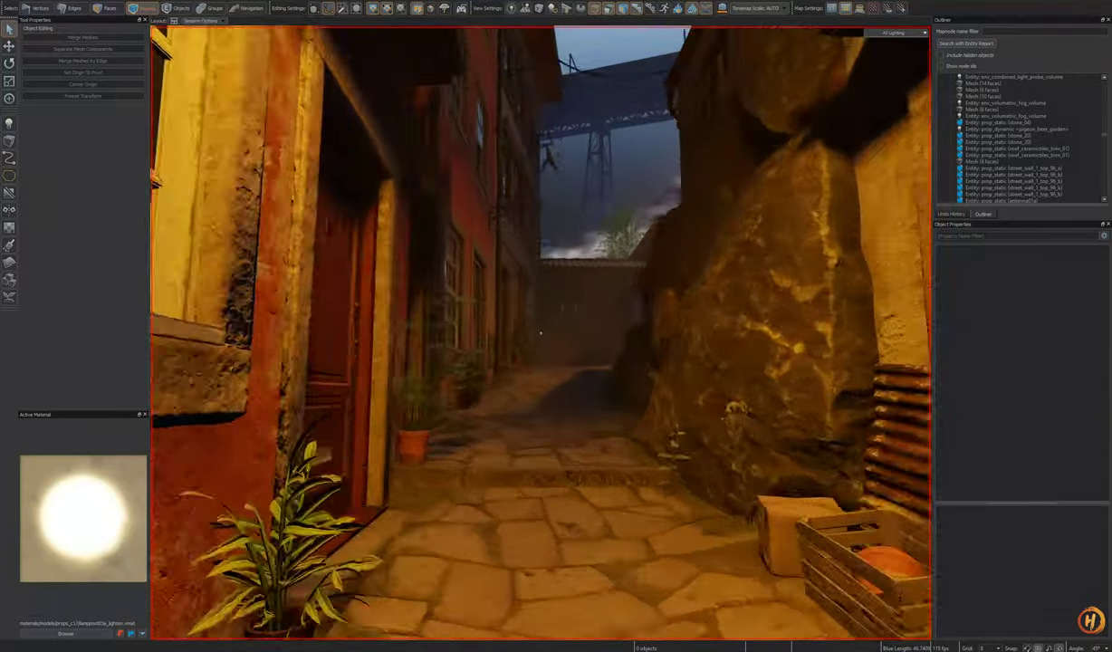
key(w)
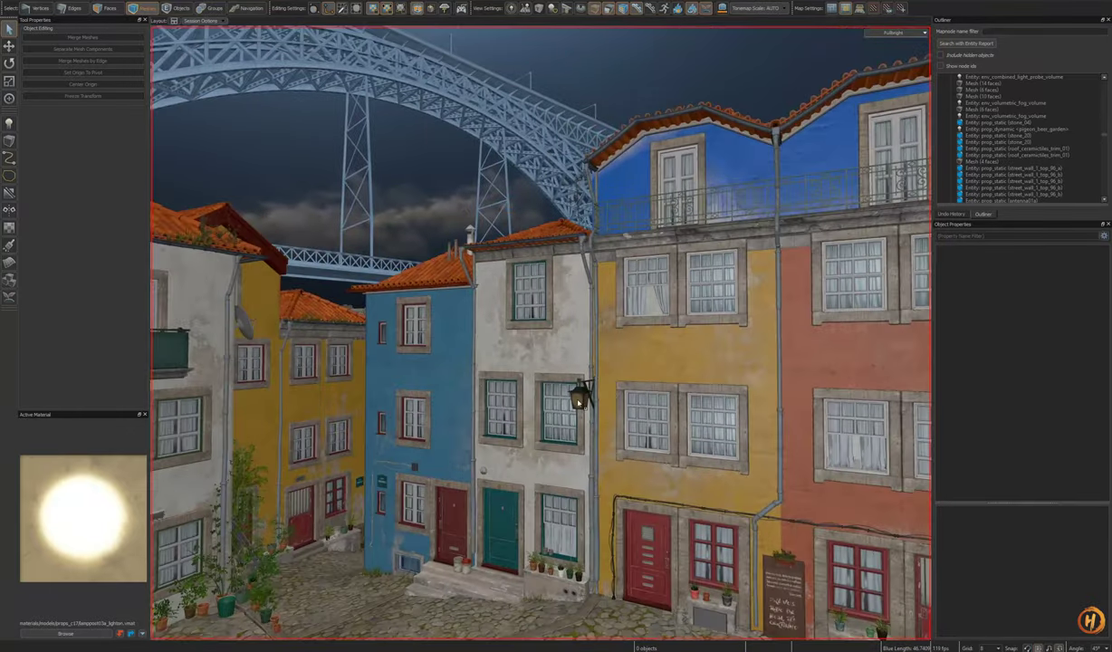
click(579, 402)
right_drag(579, 403, 541, 334)
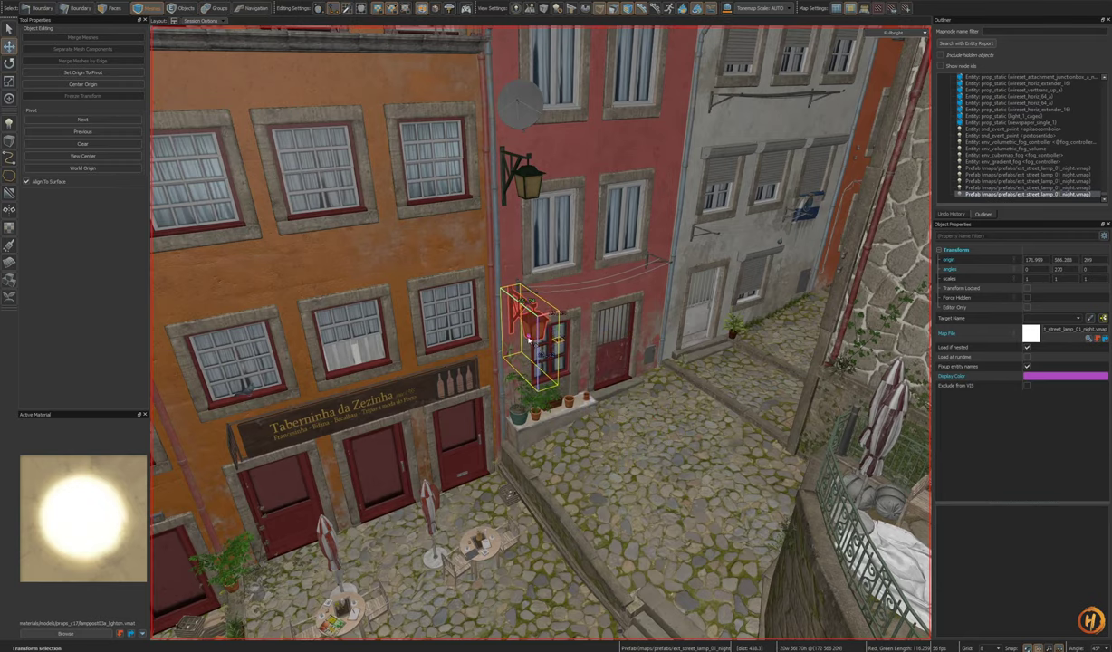
key(f)
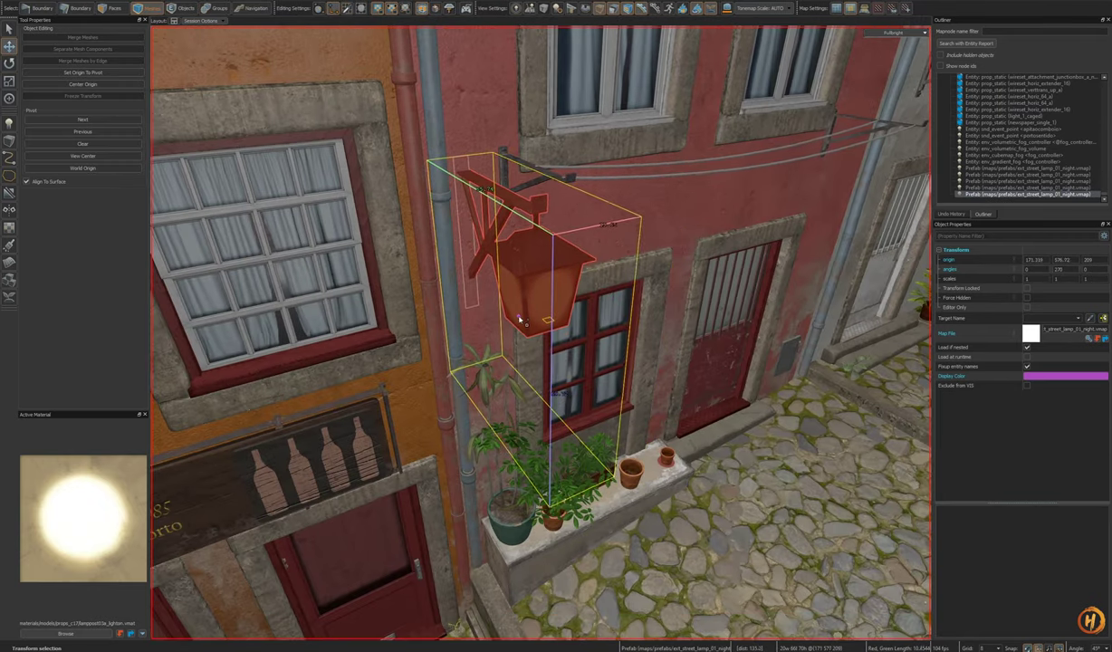
right_drag(522, 323, 528, 416)
key(s)
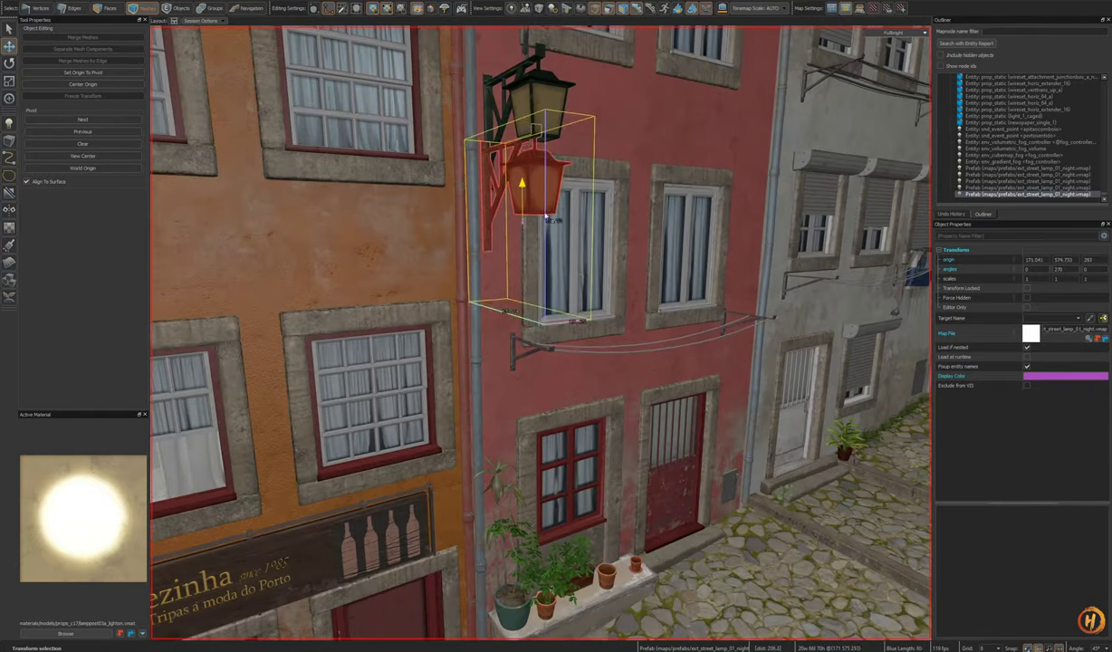
key(s)
right_drag(544, 171, 589, 374)
key(u)
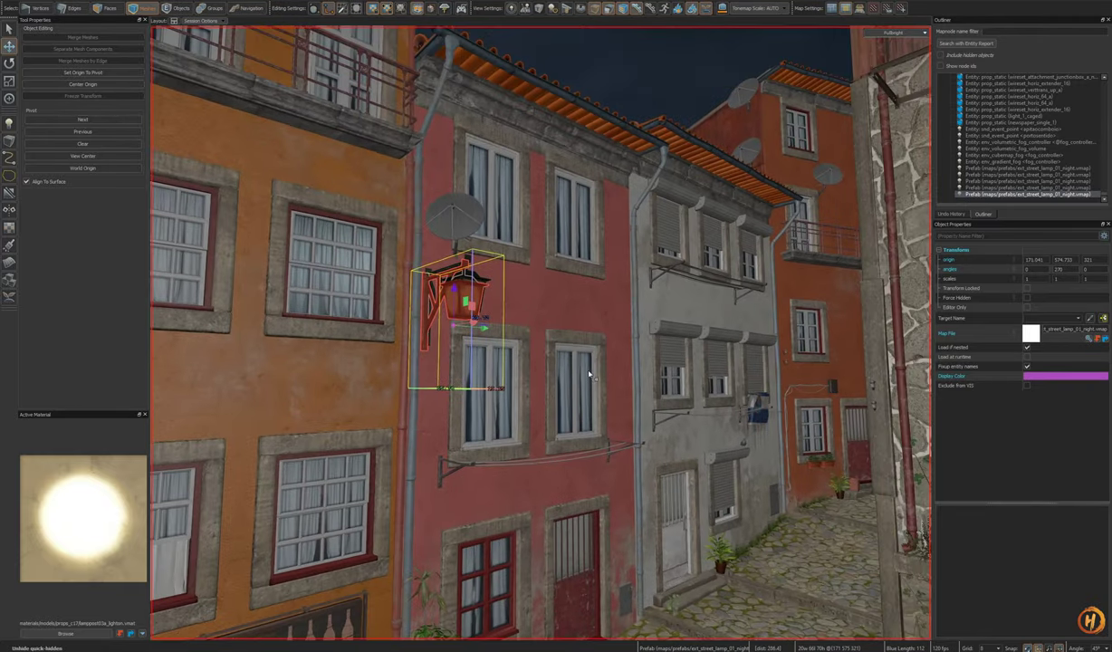
Step: Move the lamp copy along the pink facade to the drainpipe beside the grey house and delete the old unlit lamp
key(s)
right_drag(541, 332, 226, 276)
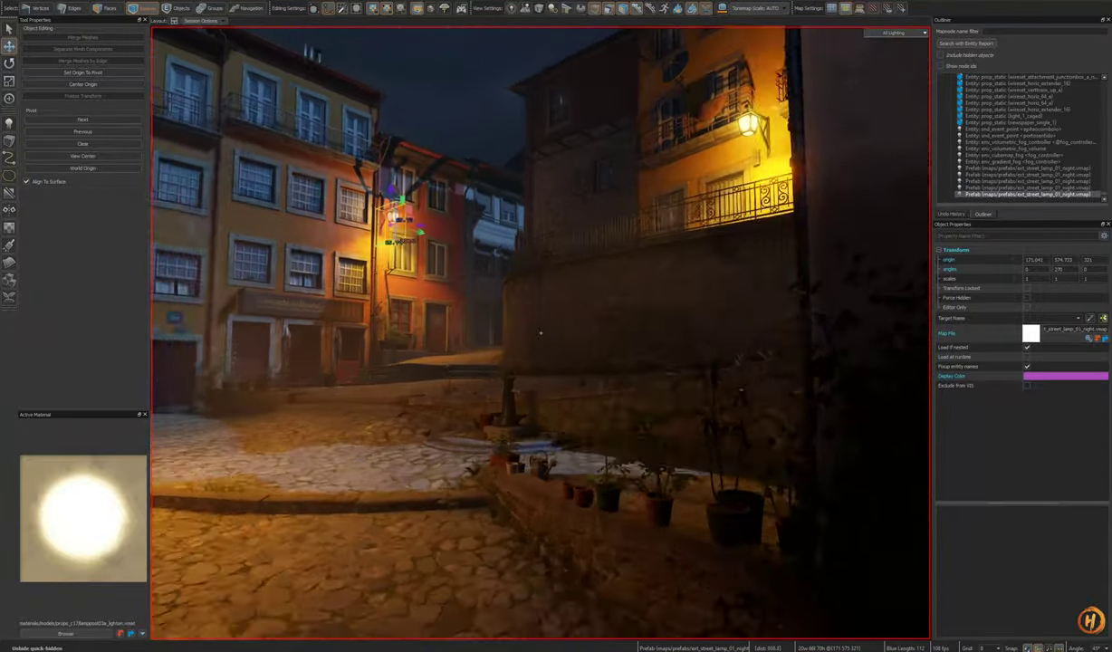
key(w)
right_drag(541, 332, 544, 272)
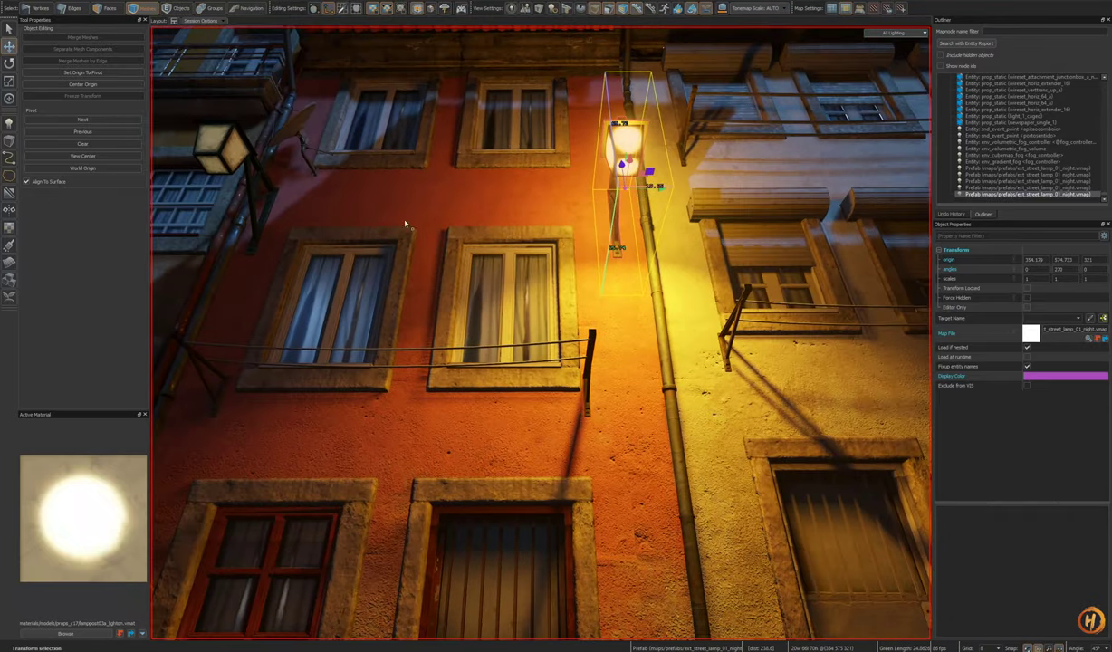
click(222, 150)
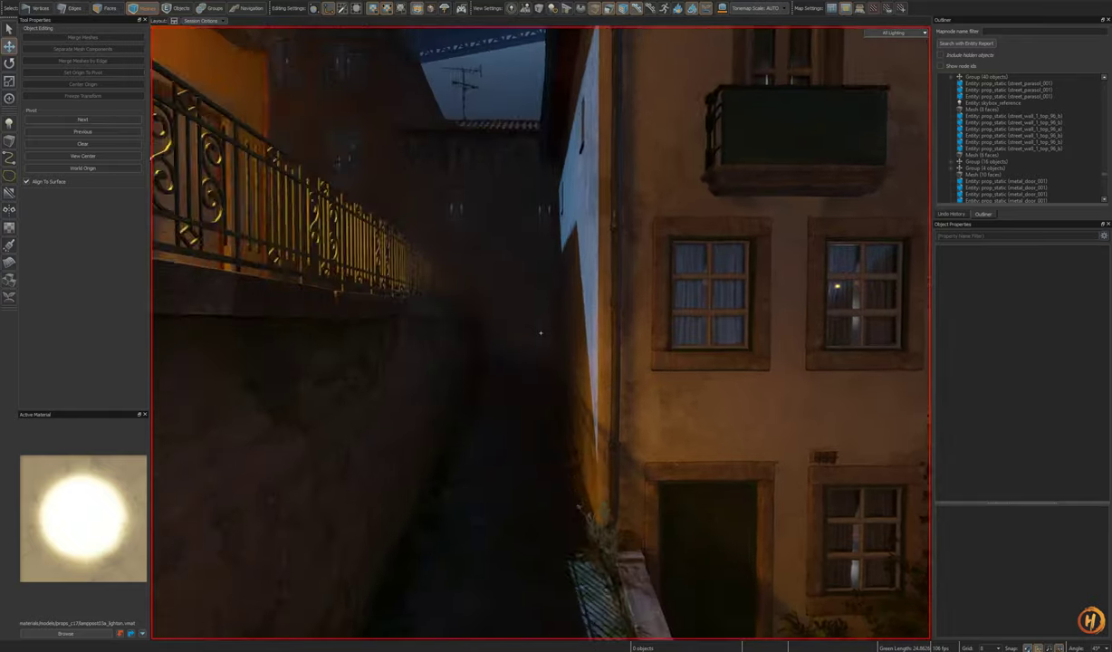
Step: Select the night lamp above the balcony in the narrow alley, nudge it slightly towards the building's corner, and clear the selection
right_drag(541, 333, 540, 333)
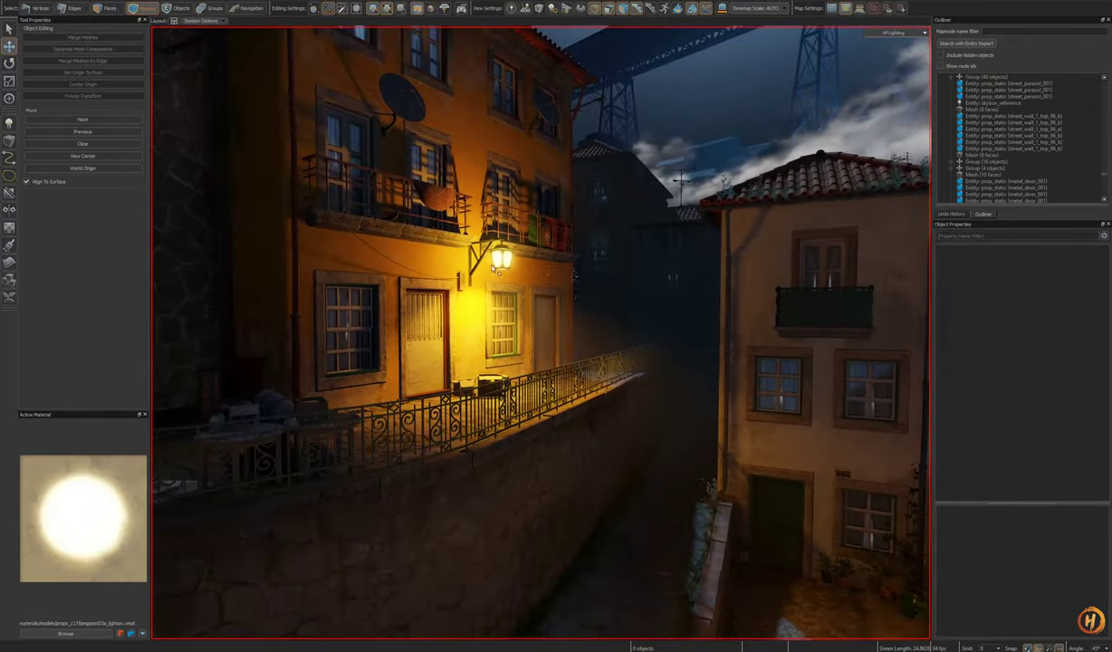
right_drag(494, 269, 541, 333)
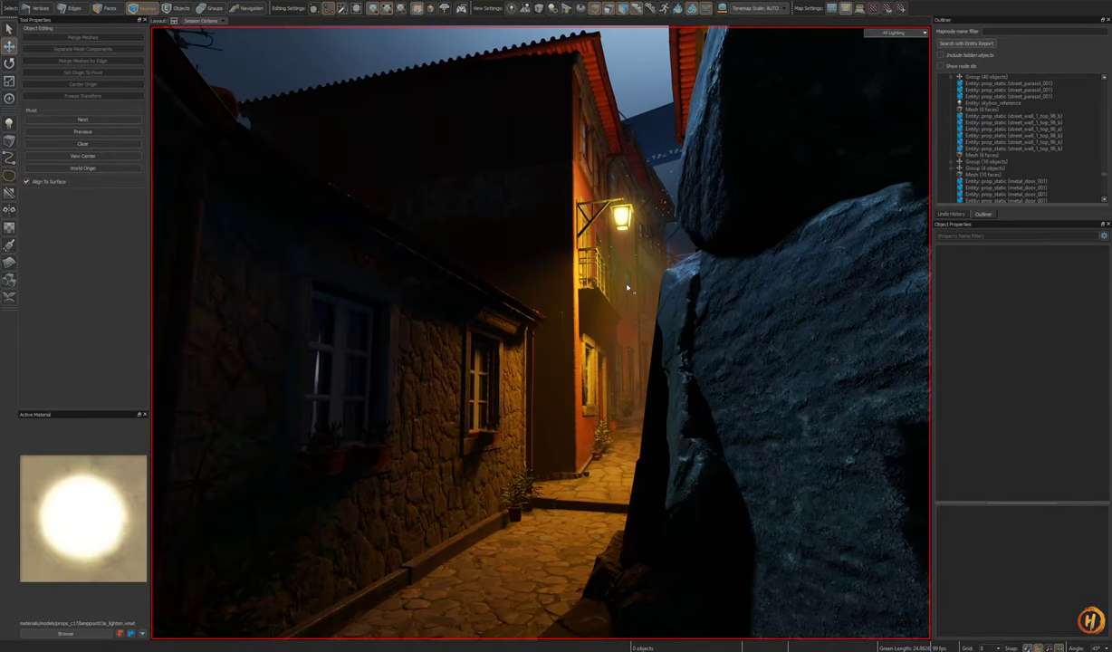
right_drag(627, 287, 540, 333)
click(645, 221)
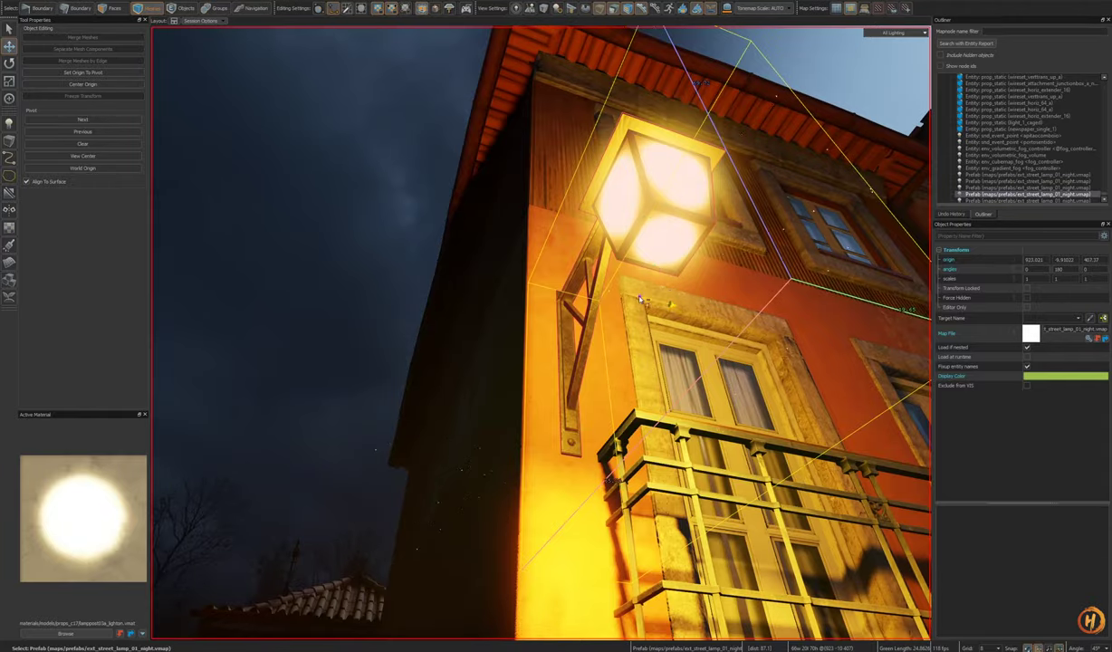
drag(639, 299, 590, 280)
key(Escape)
right_drag(591, 280, 541, 334)
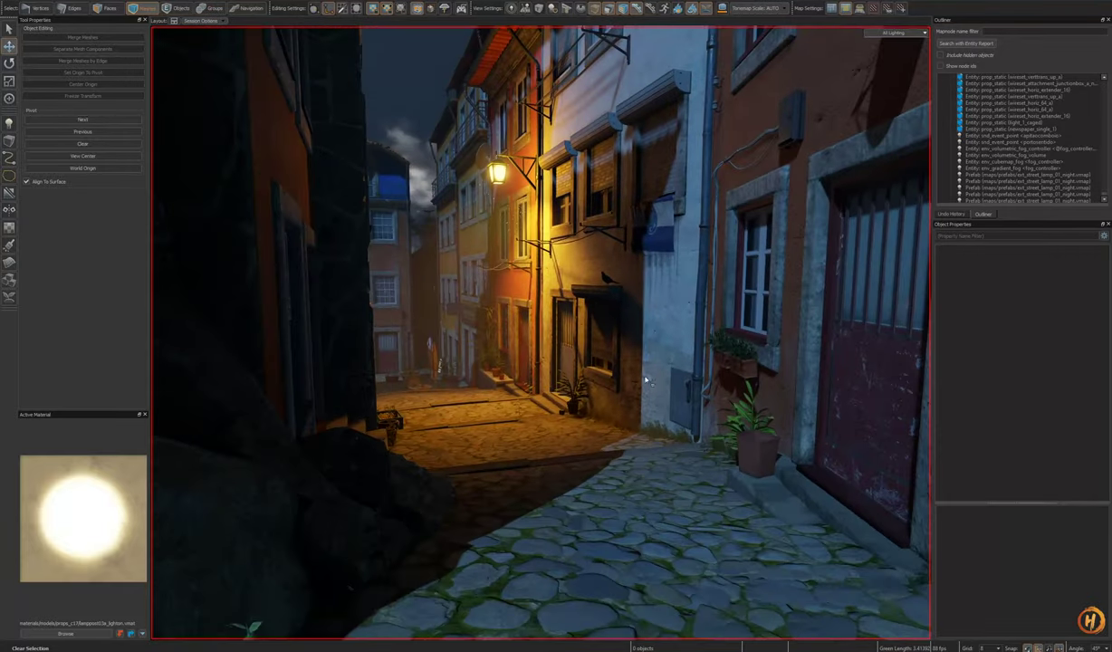
Step: Save the night map and survey the lamp-lit houses, bridge and clouds from above the square
key(ctrl+s)
right_drag(646, 411, 541, 333)
key(shift+d)
key(shift+s)
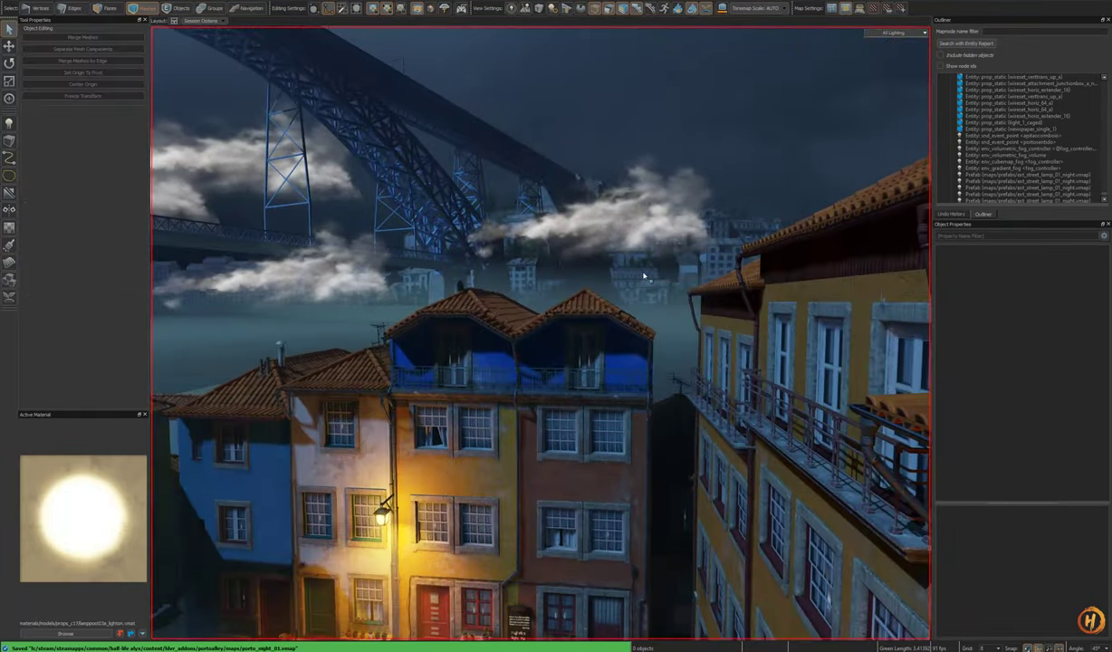
right_drag(645, 276, 541, 333)
Step: Open the recent 3D skybox map porto_night_3dskybox_01.vmap and select the cloud mesh in front of the bridge arch
click(18, 2)
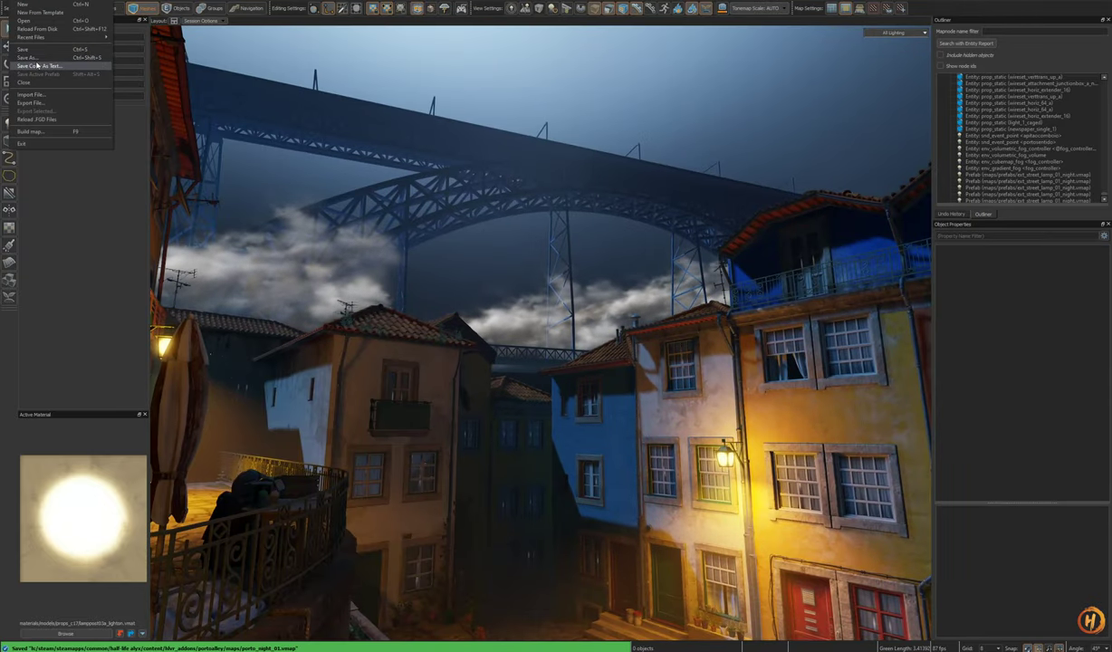
mouse_move(51, 37)
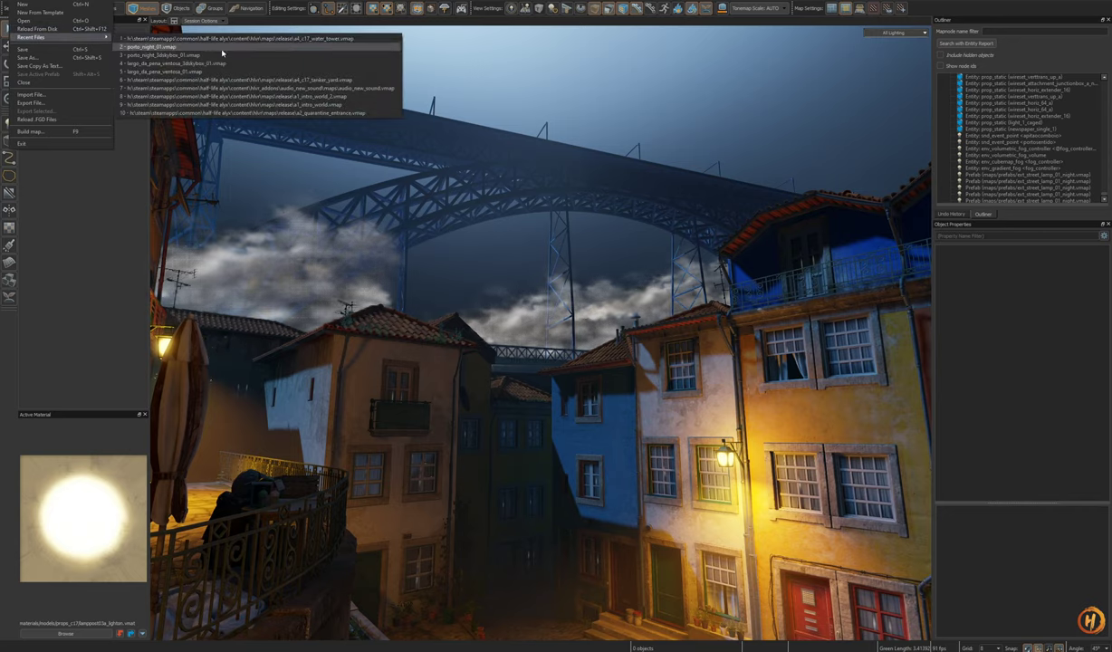
click(168, 53)
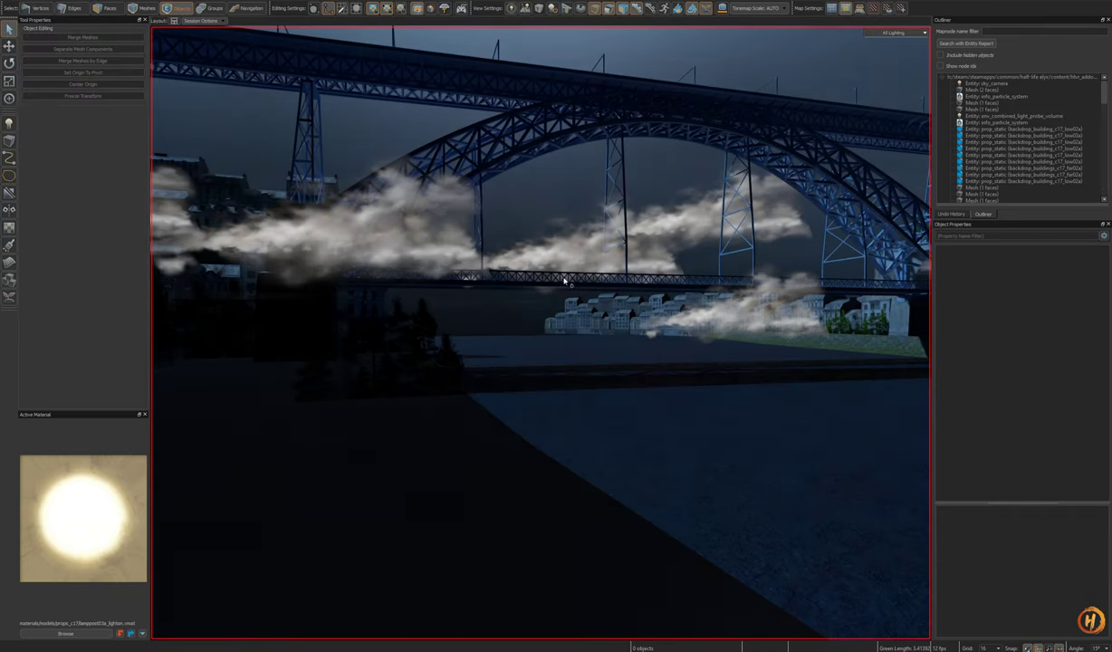
click(566, 281)
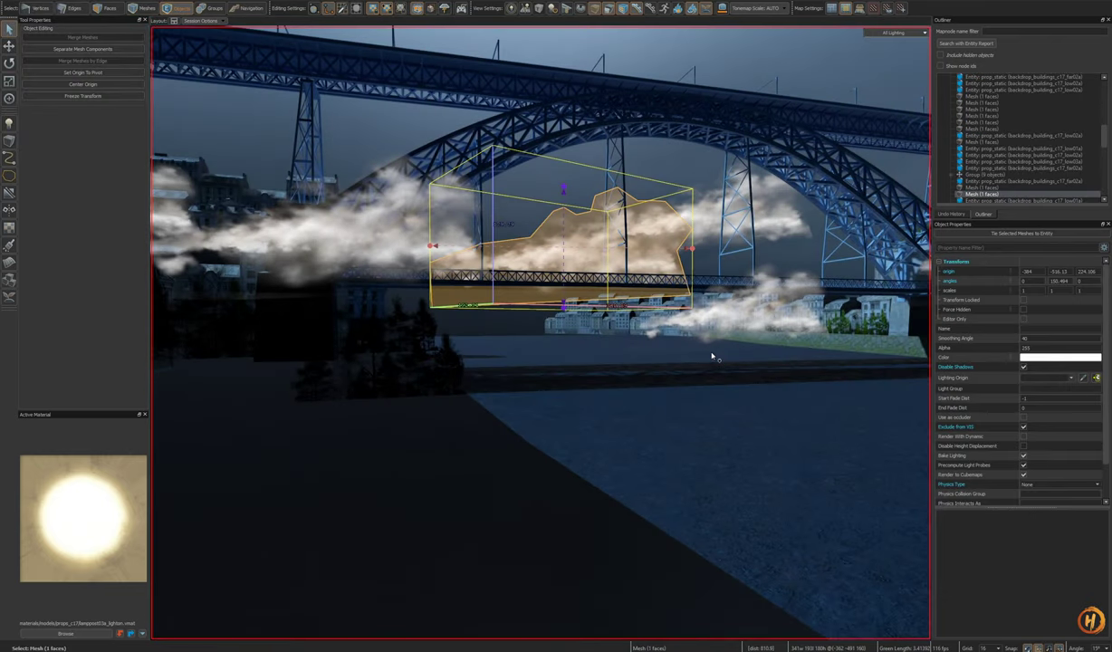
right_drag(713, 356, 678, 353)
key(o)
key(o)
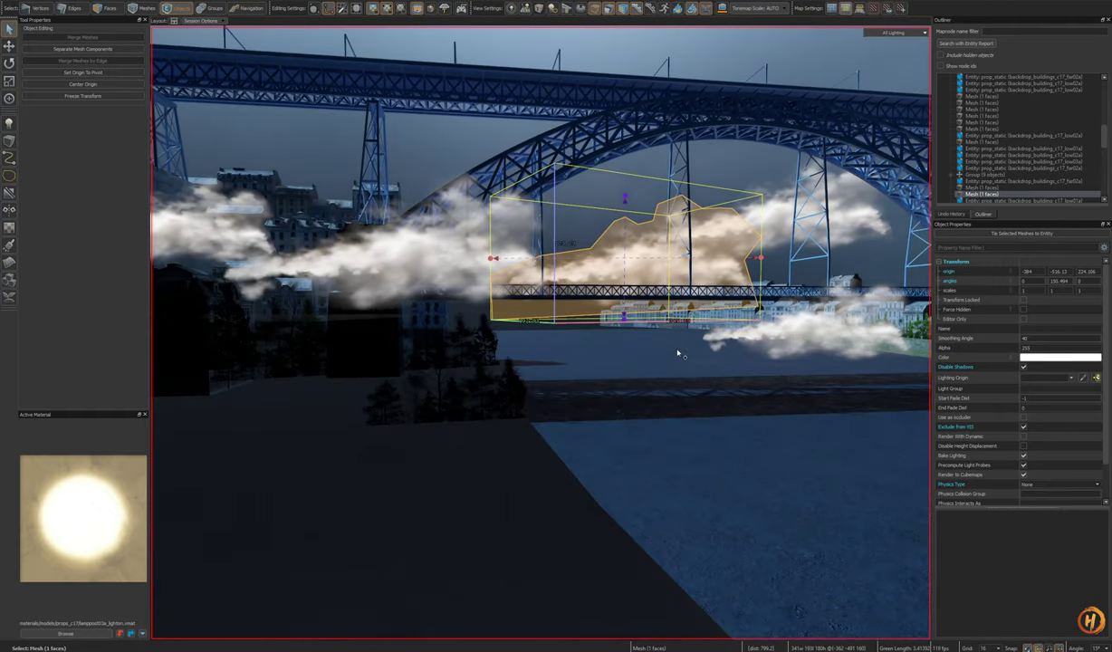
key(ctrl+shift+t)
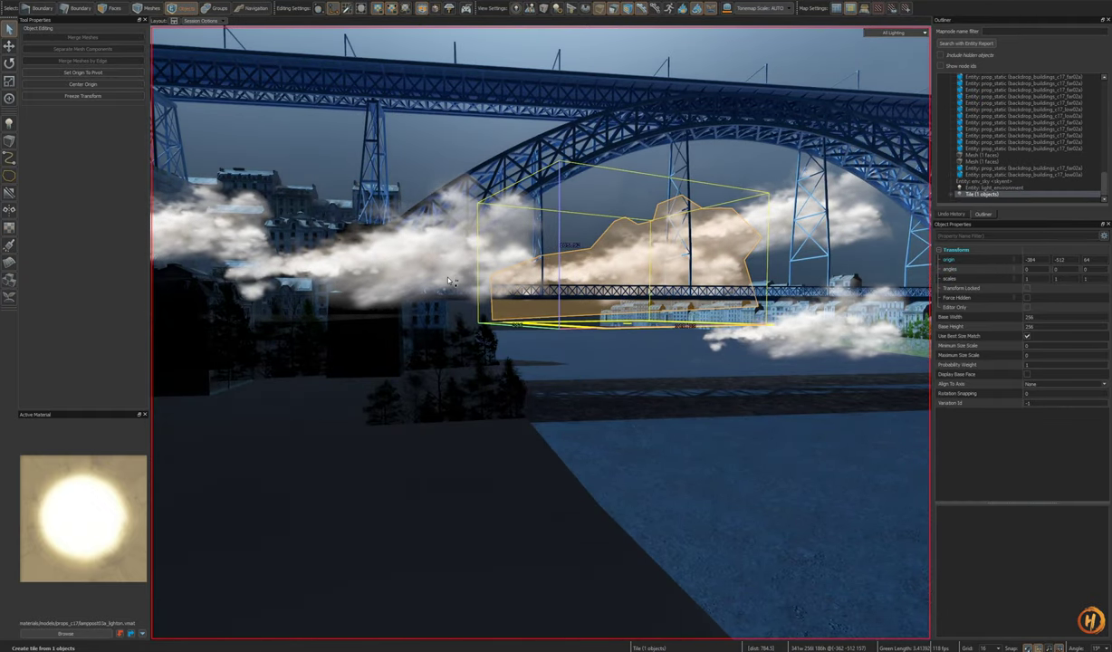
right_drag(448, 279, 516, 263)
key(Escape)
click(600, 334)
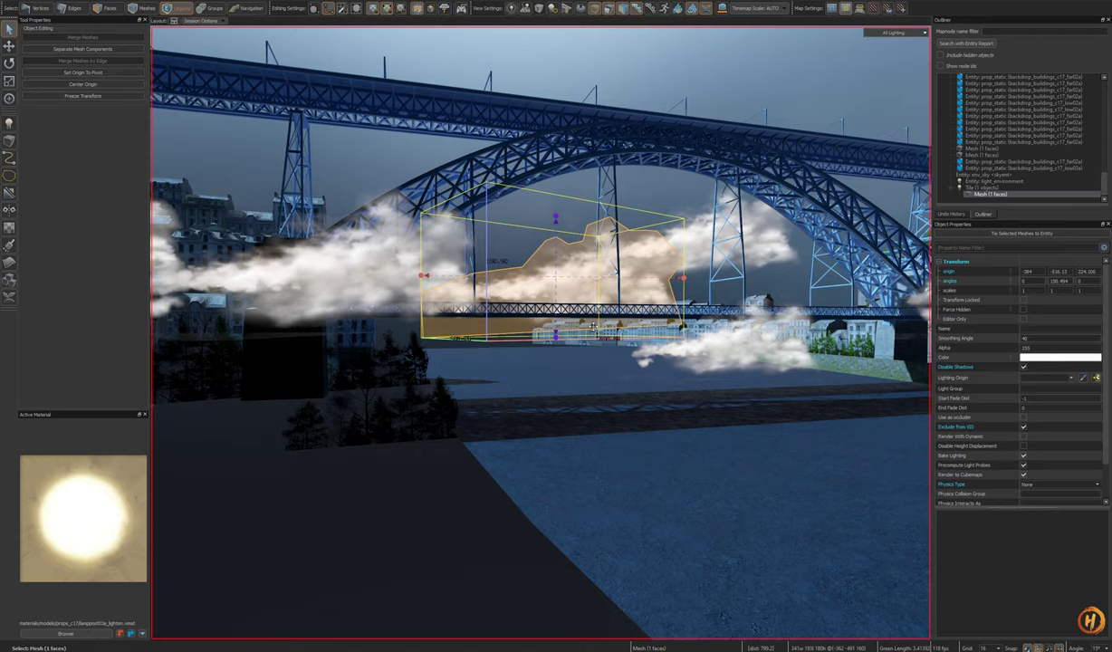
key(ctrl+shift+t)
click(588, 302)
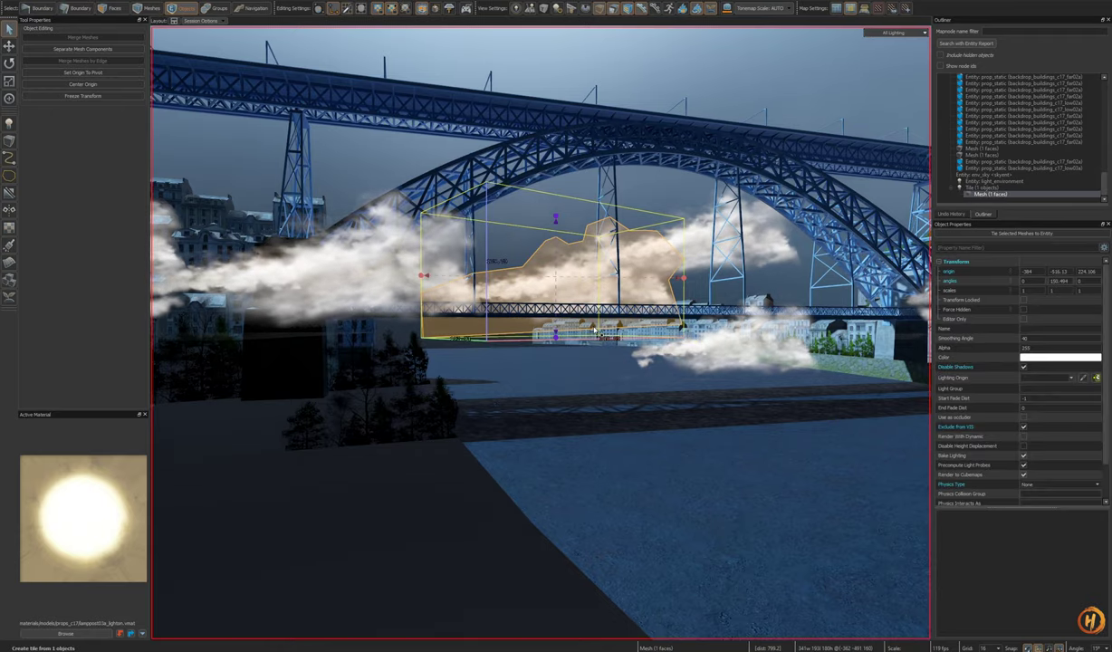
Step: Select all the one-face cloud meshes around the bridge, including the separate cloud near the far bank
key(ctrl+shift+a)
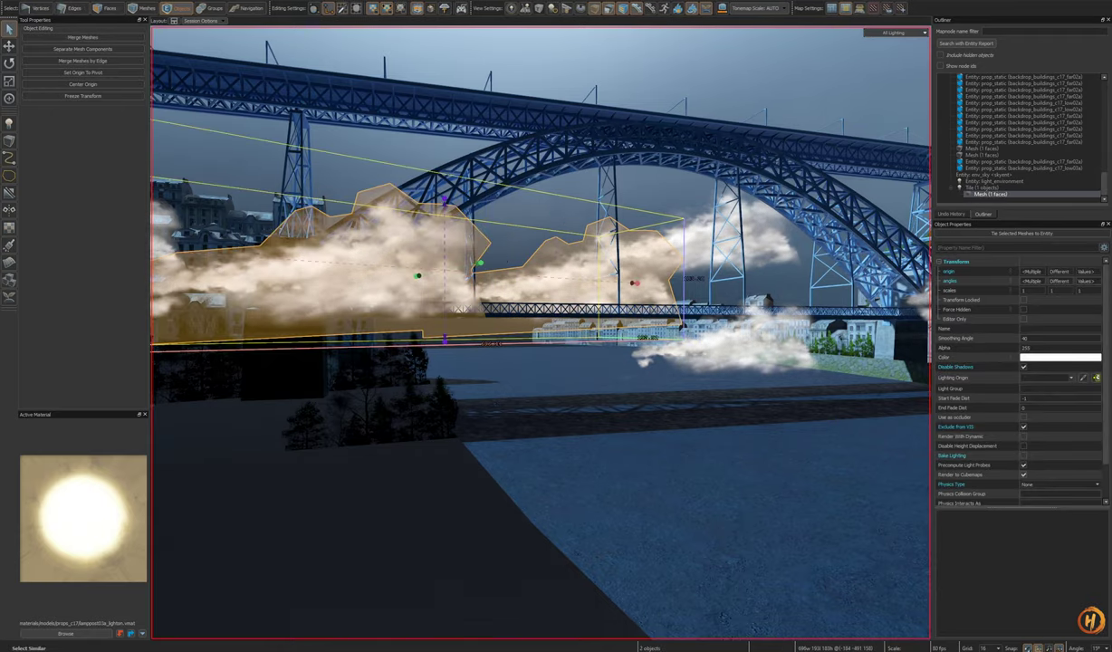
right_drag(588, 303, 607, 336)
key(Escape)
click(372, 376)
right_drag(371, 376, 281, 360)
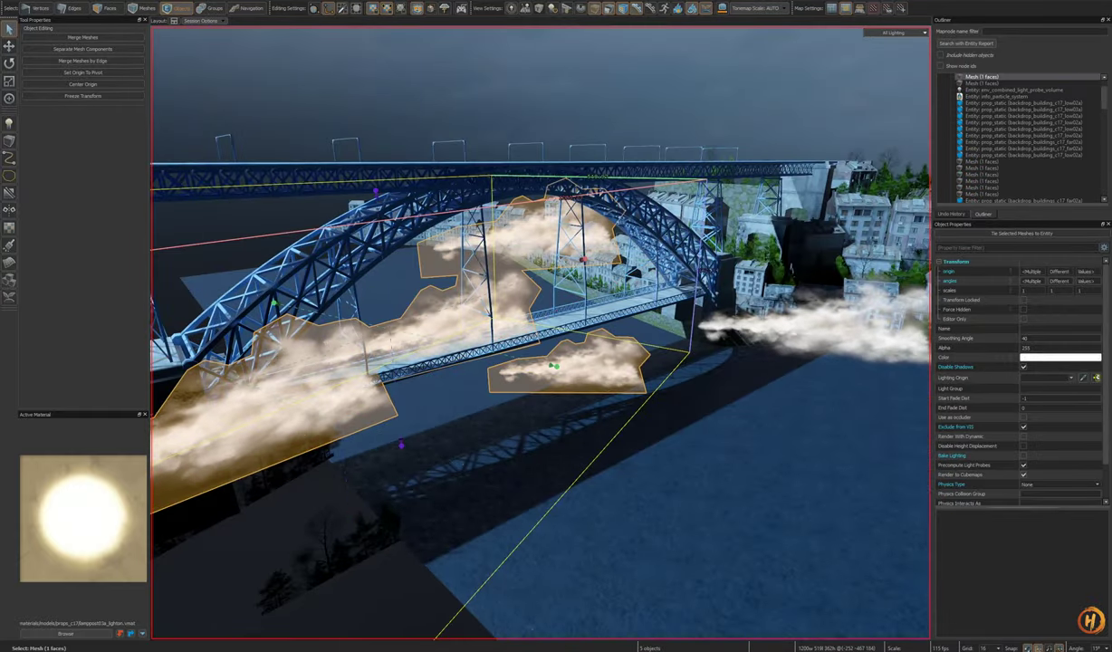
right_drag(555, 366, 688, 376)
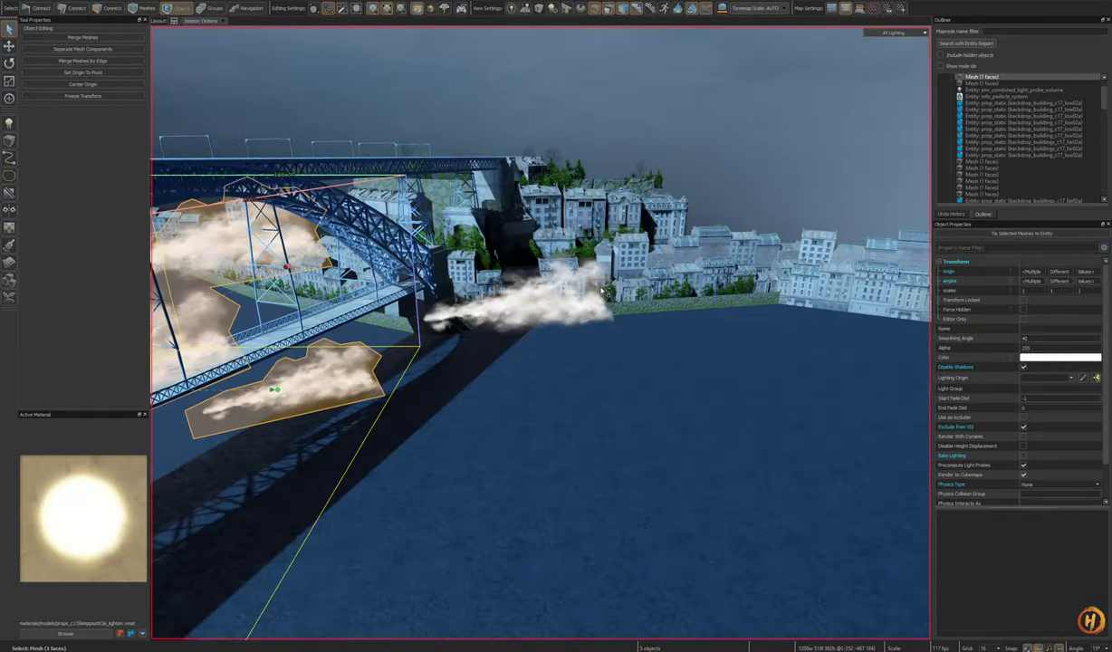
ctrl+click(521, 299)
Step: Hide the selected cloud meshes temporarily to look for missed ones, and bring them back
key(h)
right_drag(521, 299, 208, 259)
right_drag(638, 409, 920, 403)
key(ctrl+z)
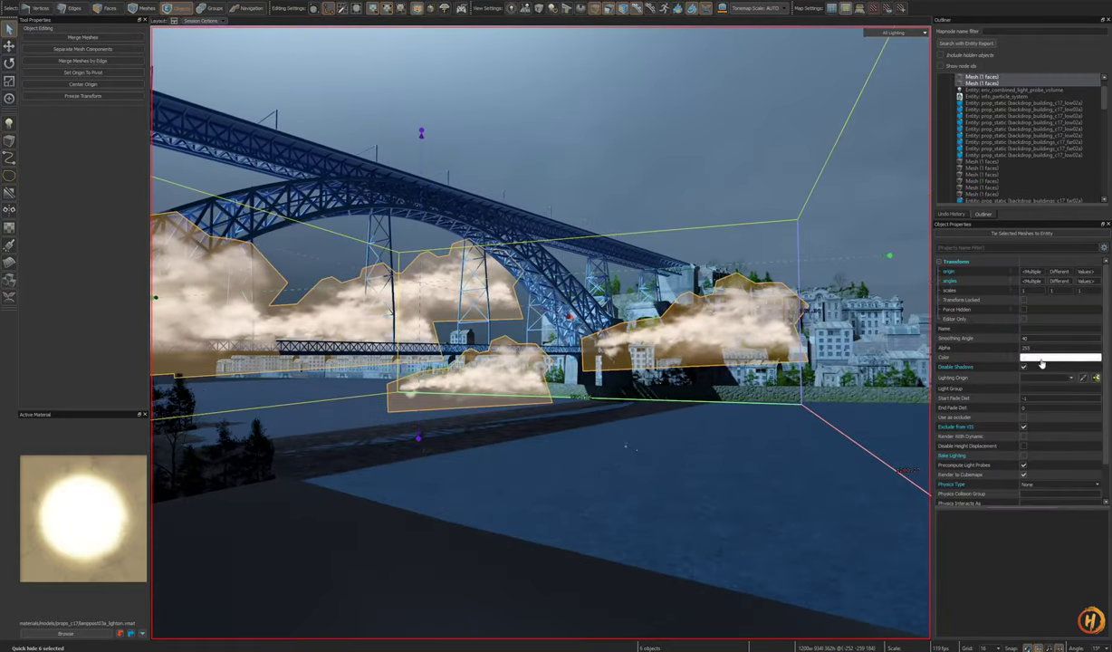
Step: Tint the selected cloud meshes dark blue and deselect them to inspect the result
click(1040, 358)
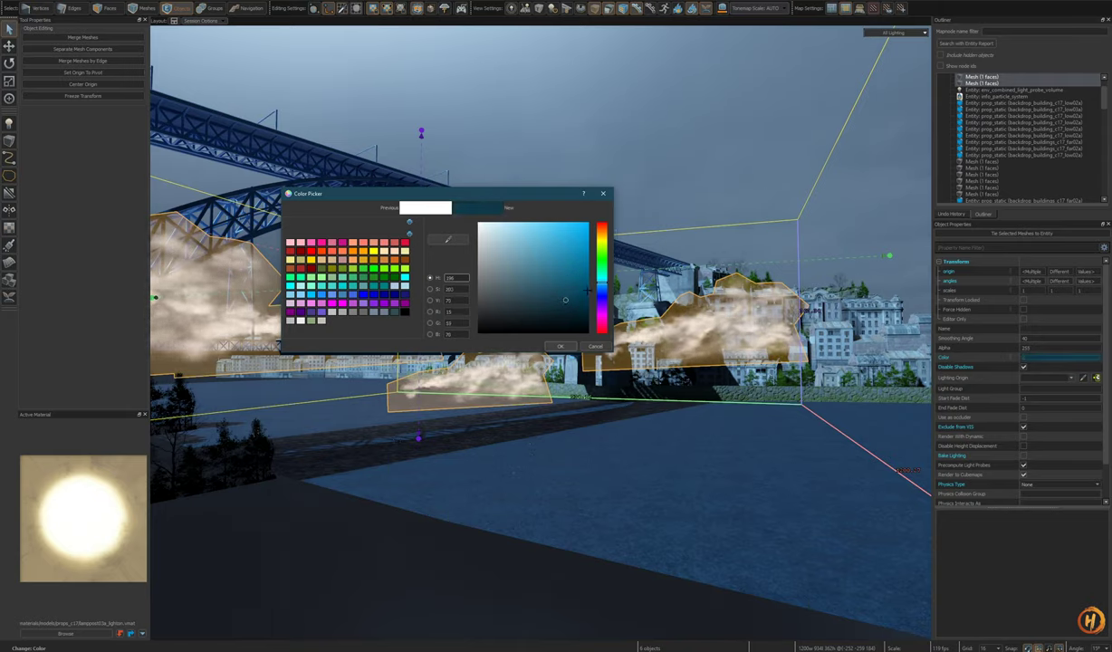
click(565, 348)
key(Escape)
right_drag(641, 371, 494, 370)
key(ctrl+z)
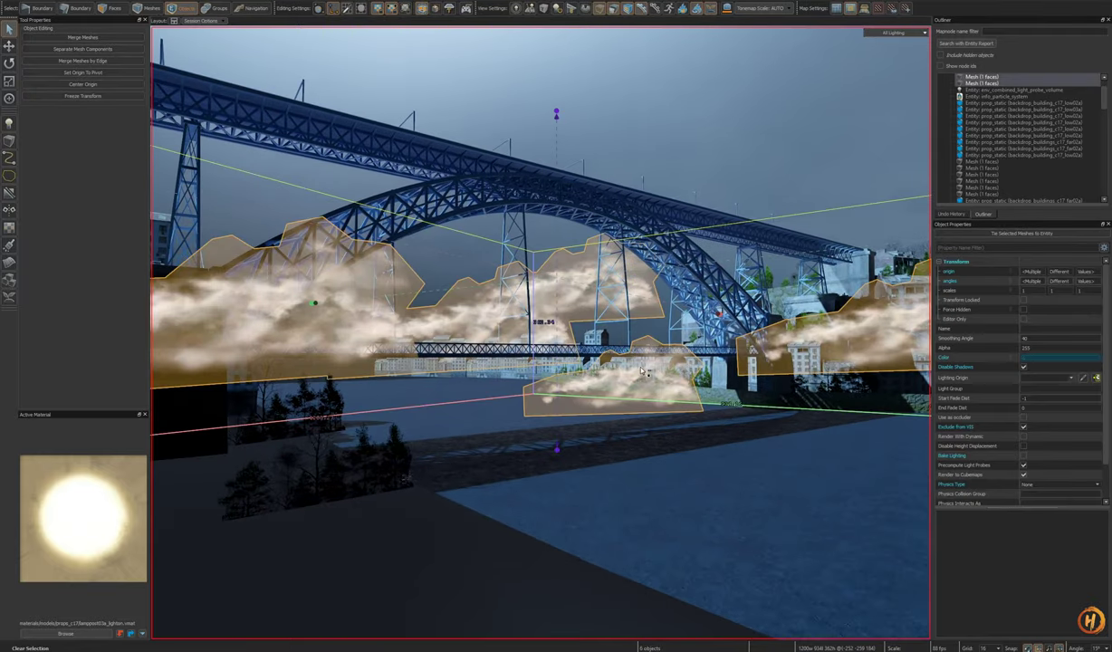
key(Escape)
key(w)
right_drag(642, 370, 675, 408)
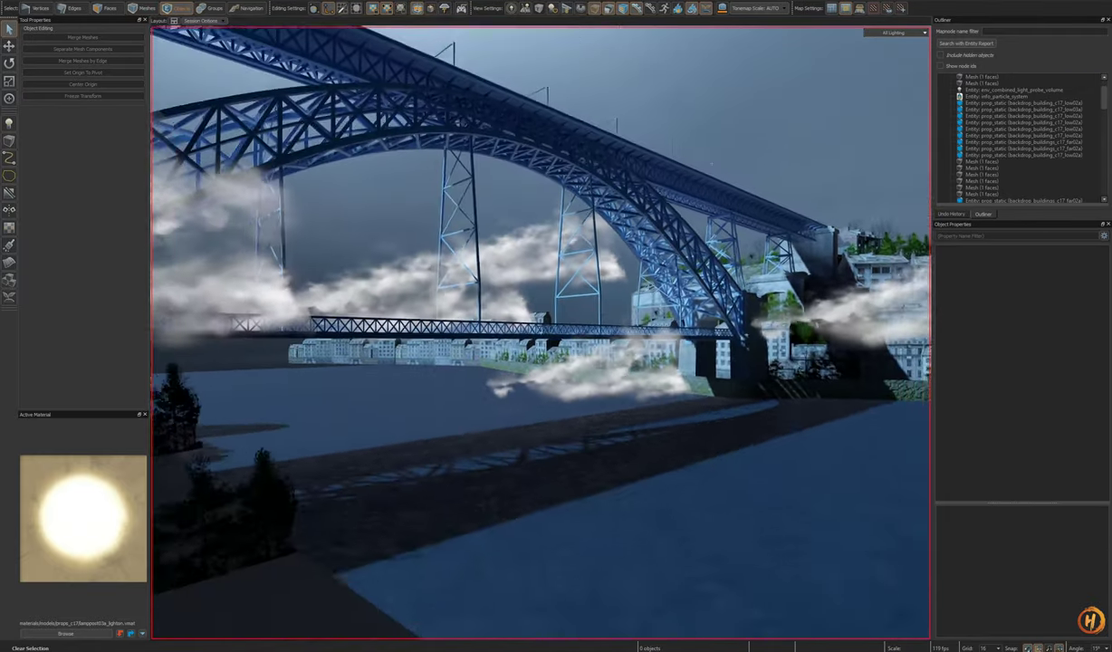
Step: Try turning off Disable Shadows on the low cloud below the bridge, and undo back to the selection of all clouds
click(625, 364)
click(1024, 368)
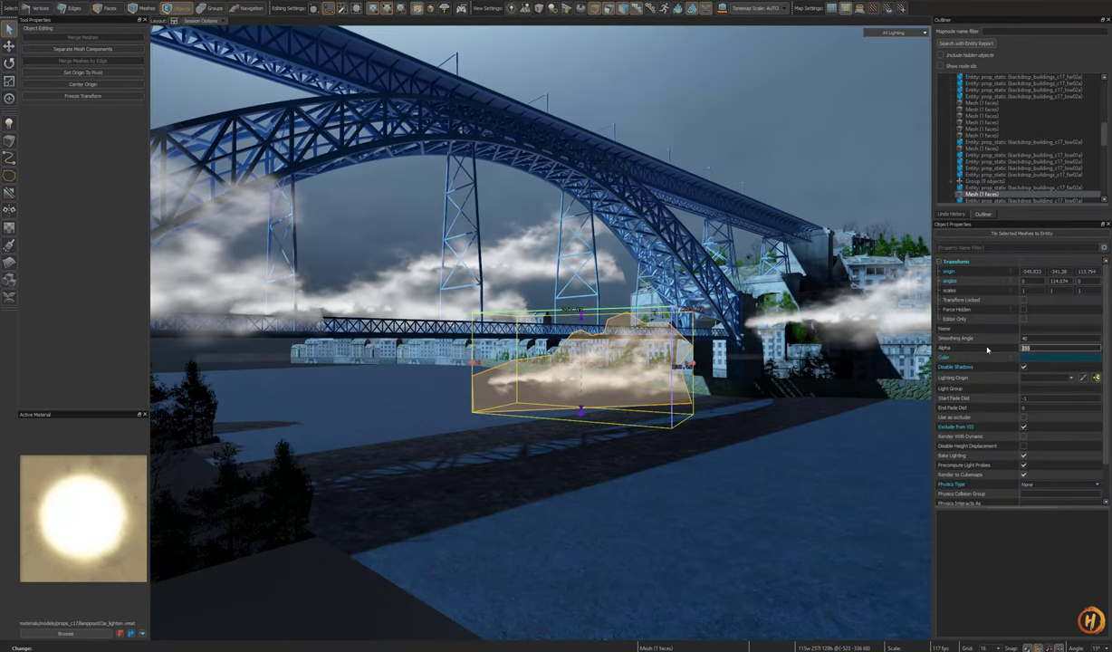
key(Return)
mouse_move(670, 362)
right_down()
mouse_move(693, 352)
mouse_move(675, 354)
right_up()
key(ctrl+z)
click(693, 352)
key(ctrl+z)
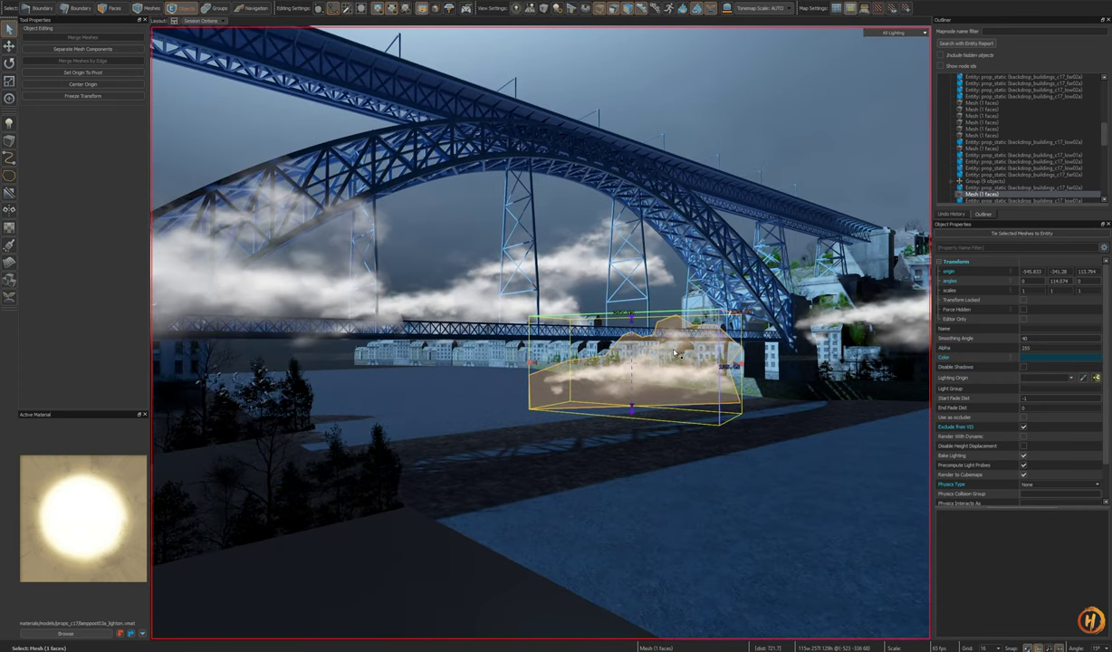
key(ctrl+z)
key(ctrl+z)
key(ctrl+z)
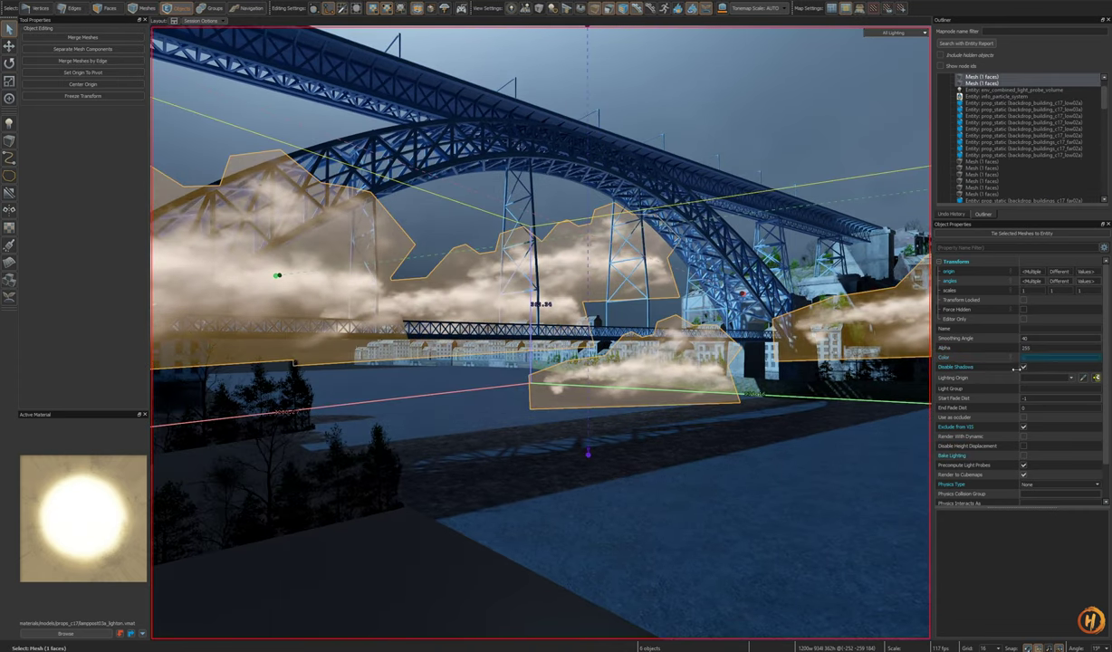
Step: Set the alpha of the selected clouds to 50 and adjust their dark blue tint
click(942, 349)
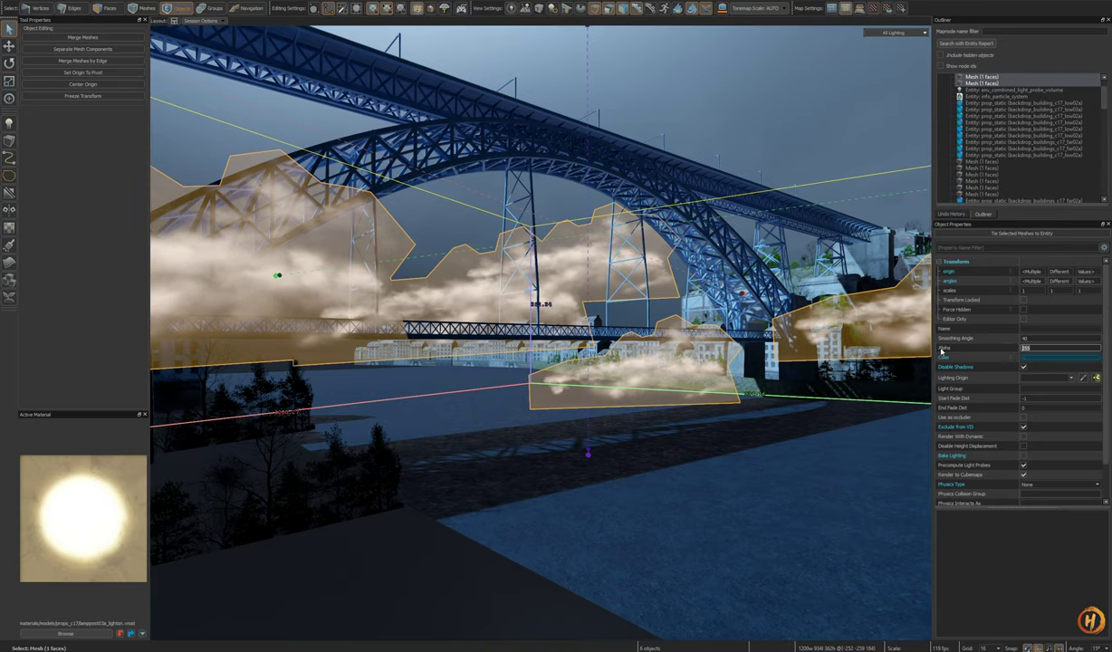
text(90)
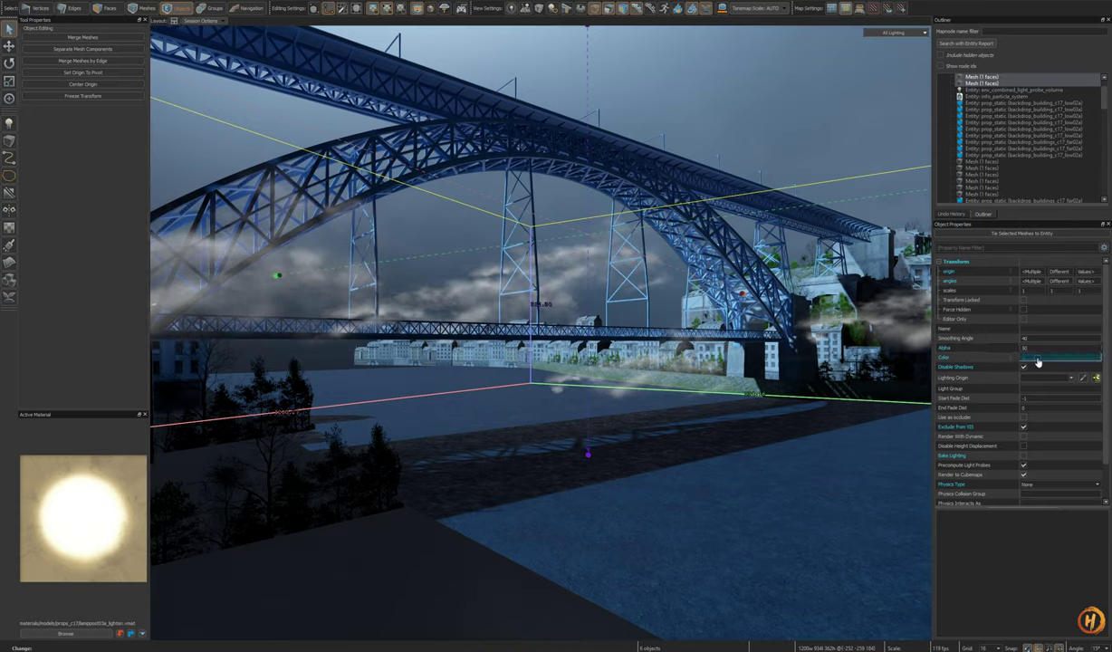
click(1038, 359)
click(561, 346)
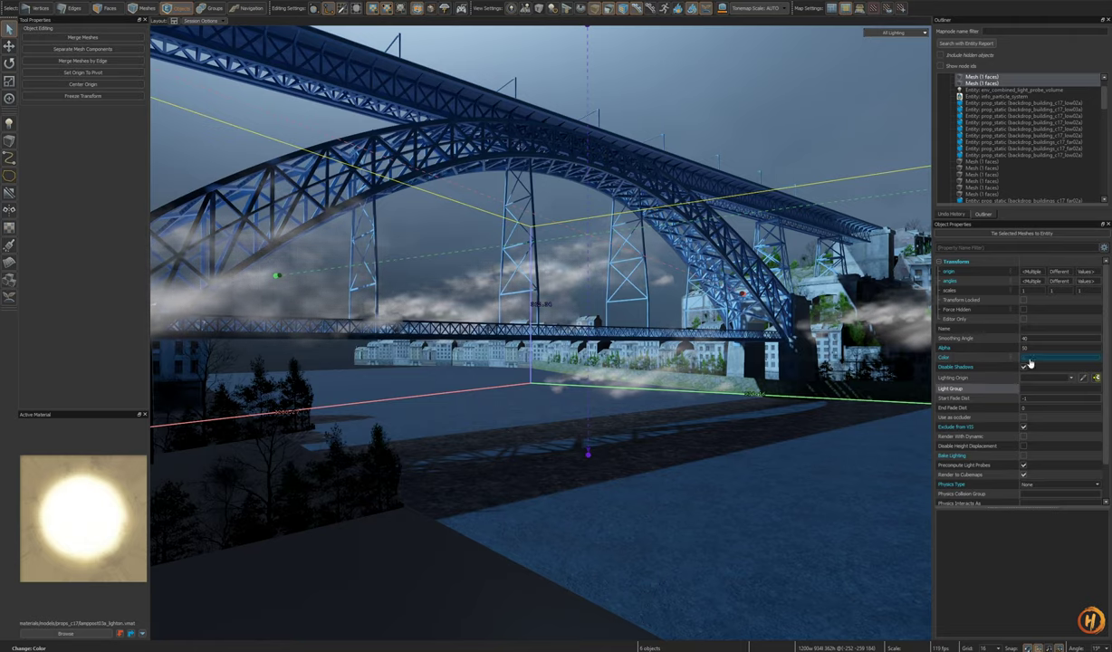
click(1030, 363)
click(597, 347)
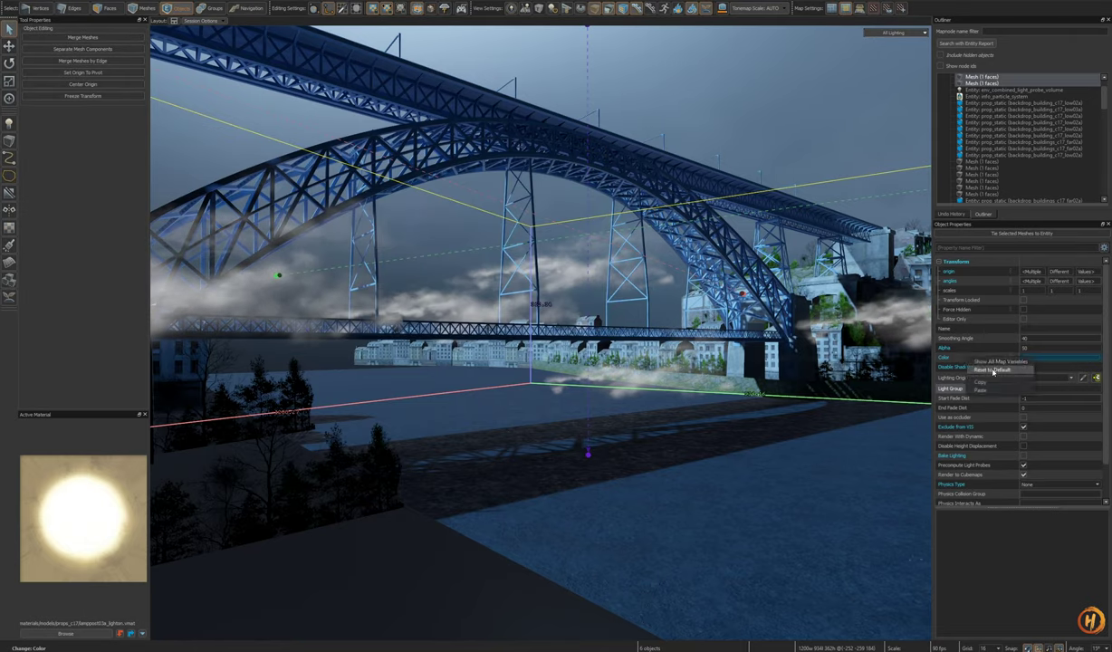
Step: Try a black tint on the selected clouds, undo it, and recheck the dark blue colour
click(1002, 390)
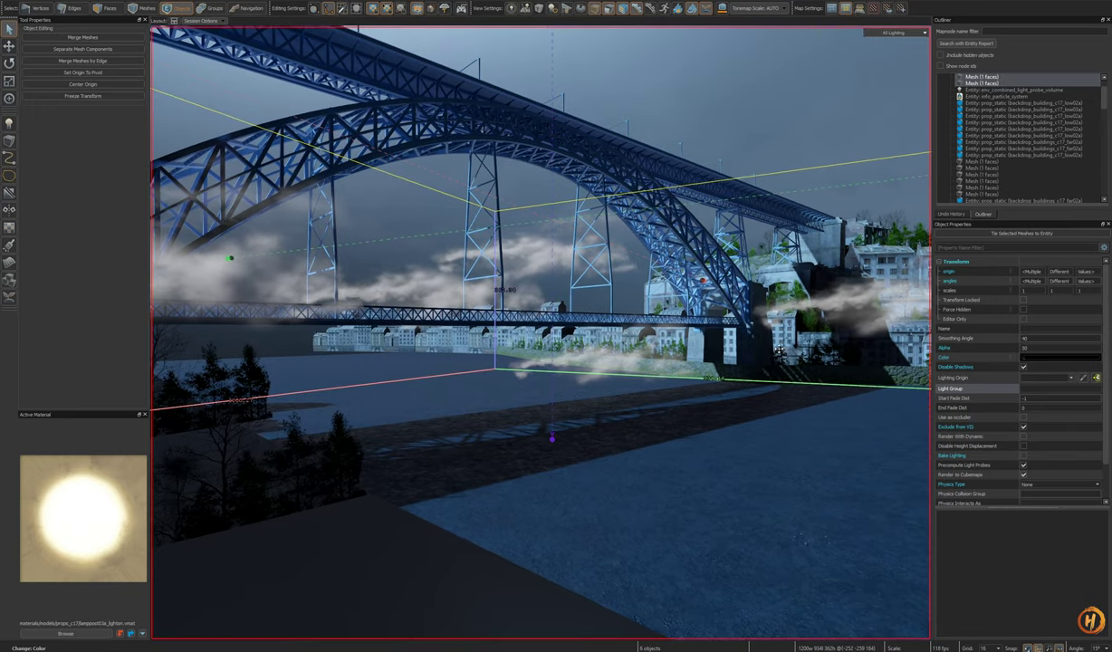
key(ctrl+z)
click(1027, 361)
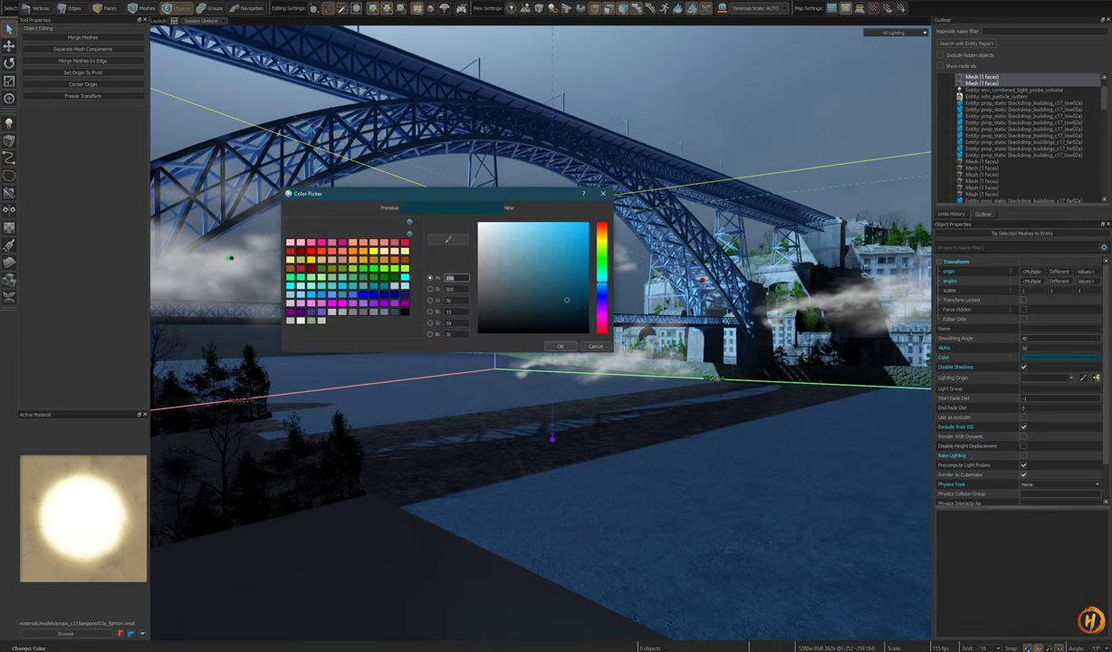
click(566, 346)
key(s)
right_drag(627, 353, 668, 333)
Step: Tint the selected clouds a brighter blue, RGB 12, 100, 132, and set their alpha to 20
click(1052, 358)
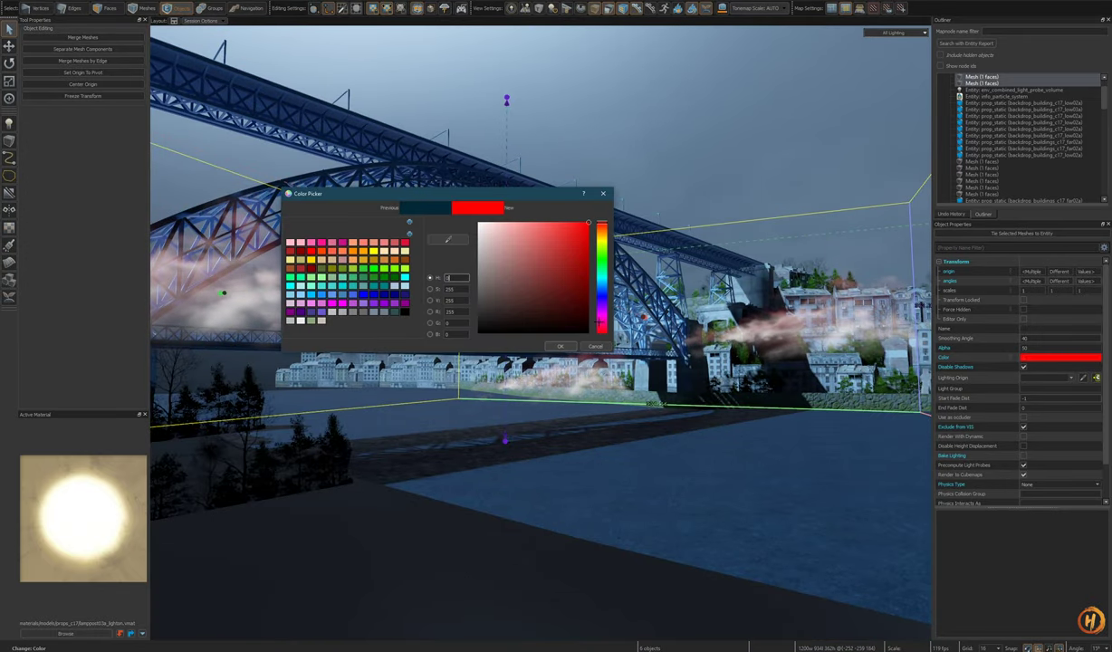
click(594, 347)
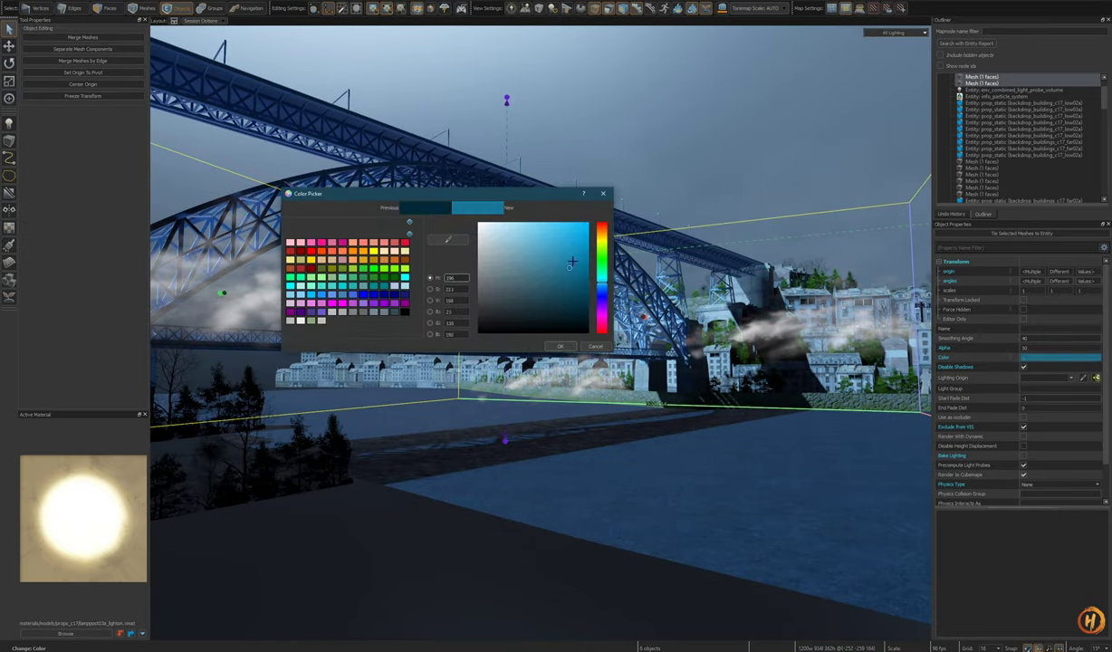
click(556, 348)
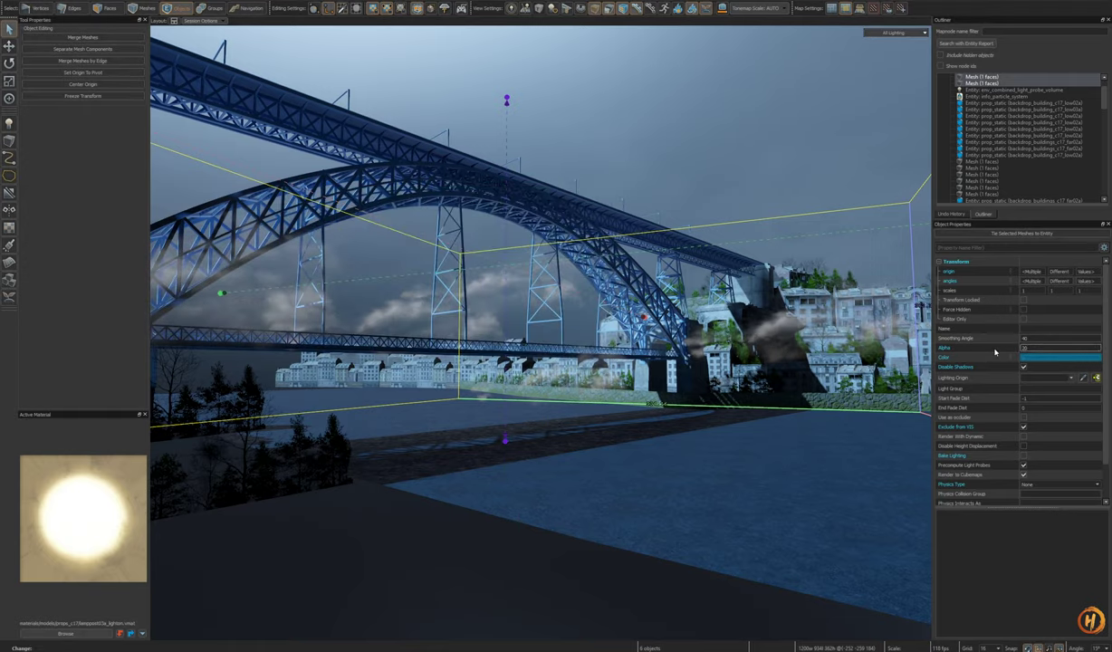
Step: Try a red tint and a different smoothing angle on the selected clouds, and revert both
click(1039, 360)
drag(546, 197, 686, 130)
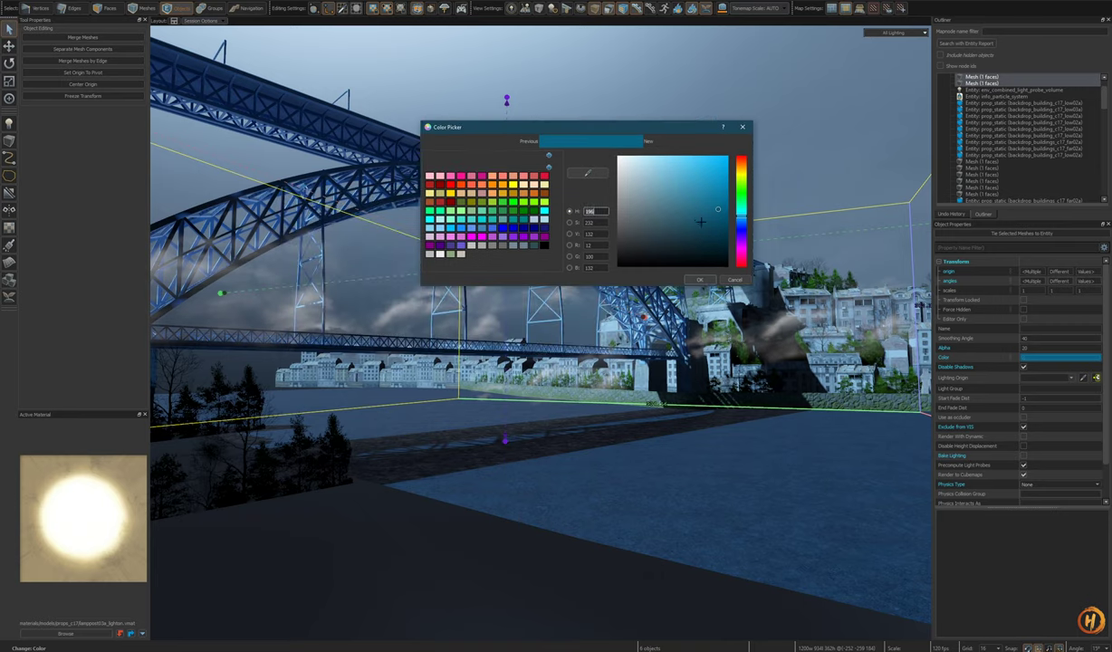
text(0)
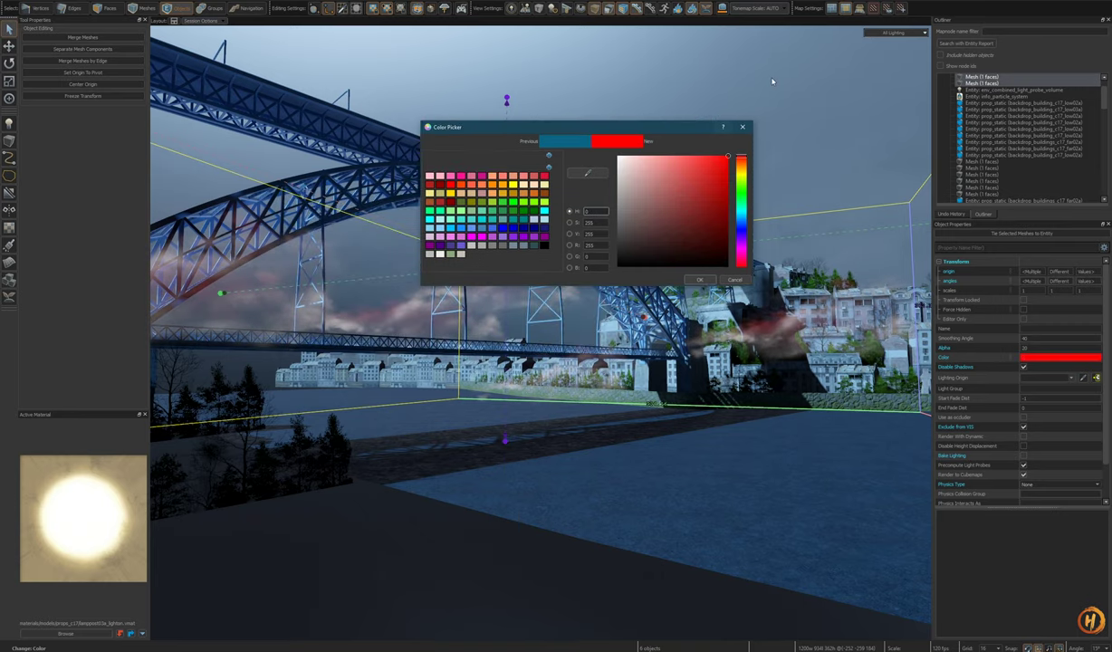
click(735, 282)
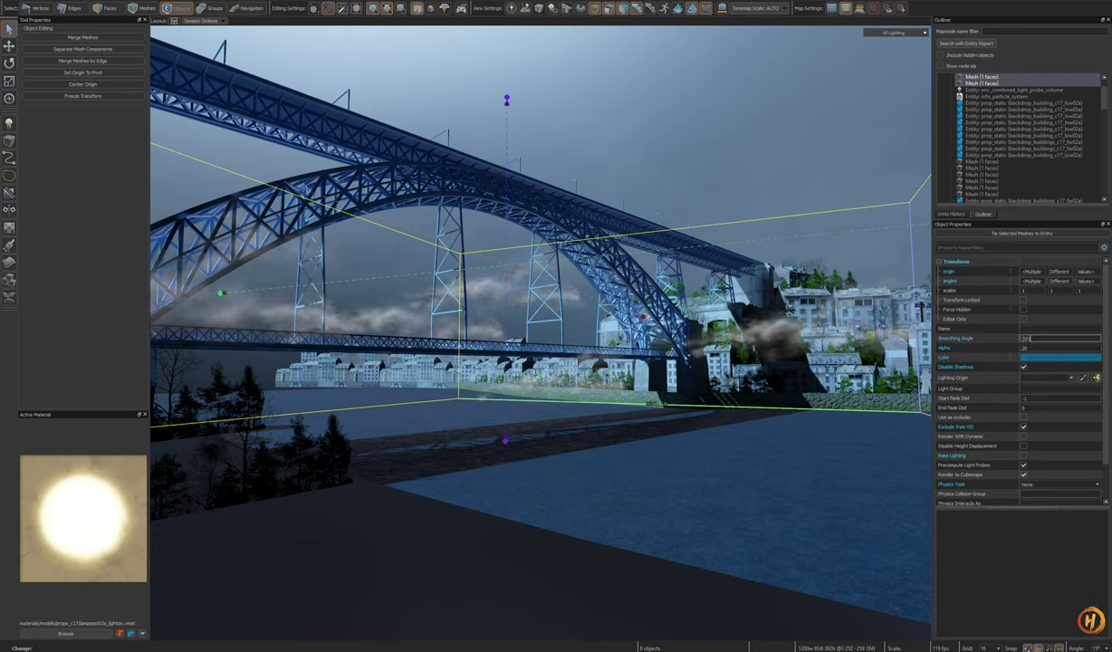
key(Return)
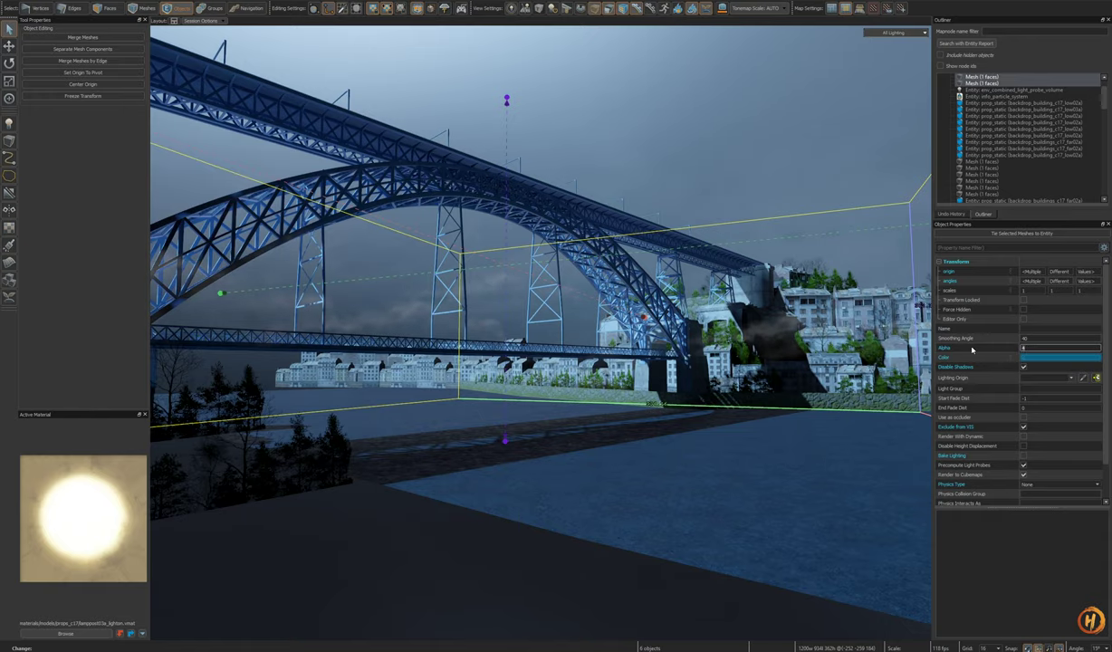
Step: Set the alpha of the selected clouds to 10 and check them along the whole bridge
text(10)
key(Return)
right_drag(725, 353, 738, 389)
key(w)
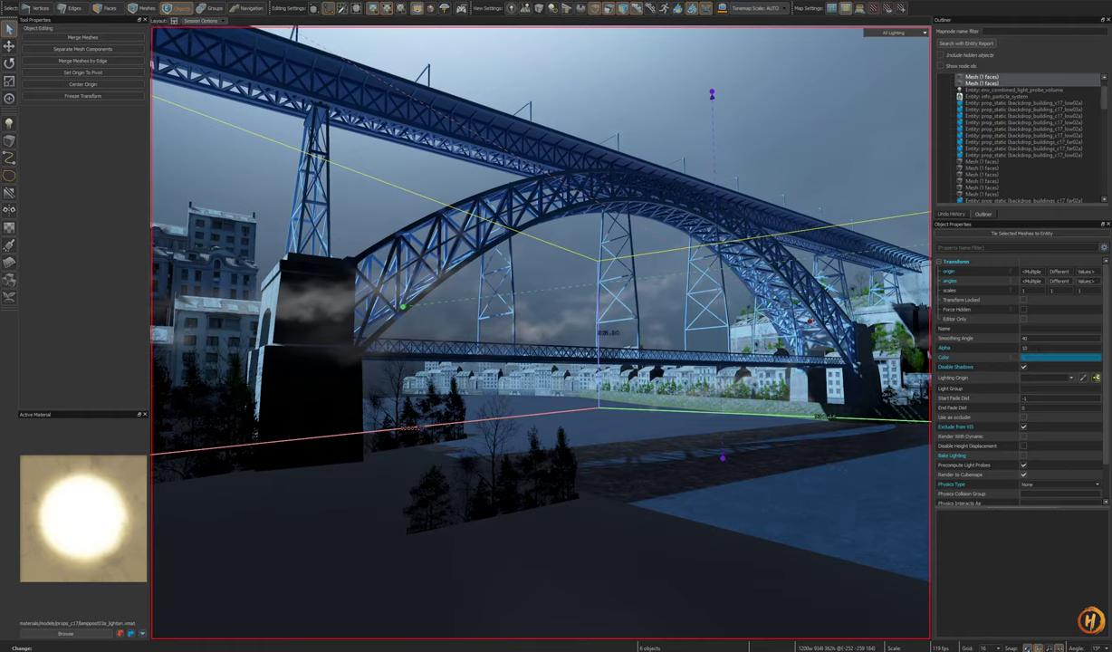
drag(1038, 348, 962, 353)
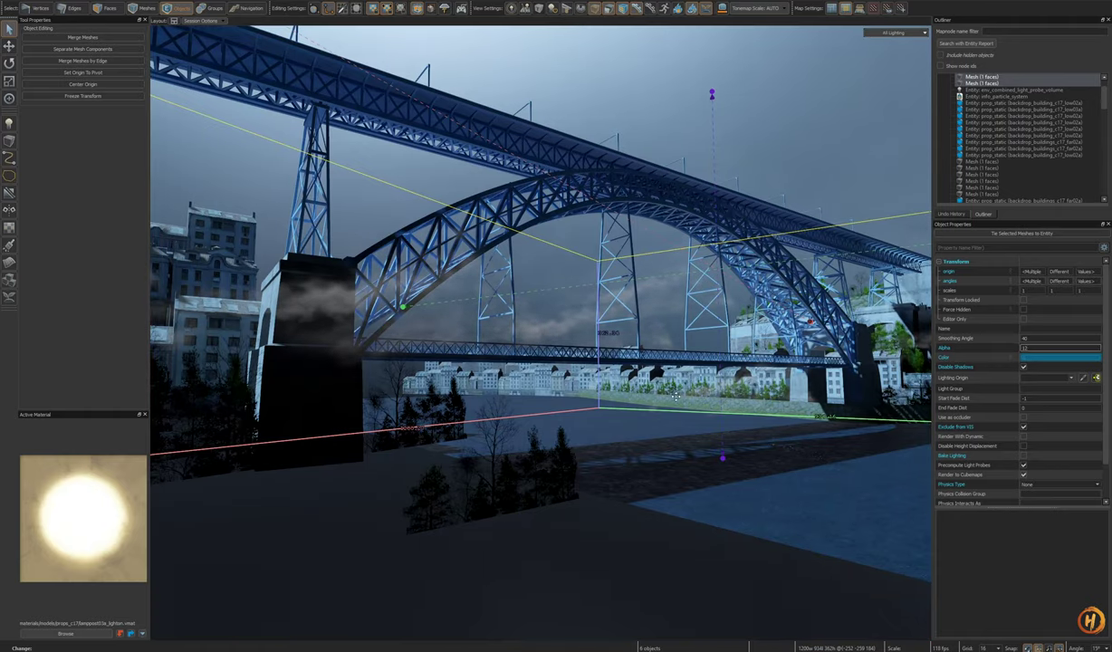
Step: Save the skybox map porto_night_3dskybox_01.vmap and switch to the main town map
key(z)
key(ctrl+s)
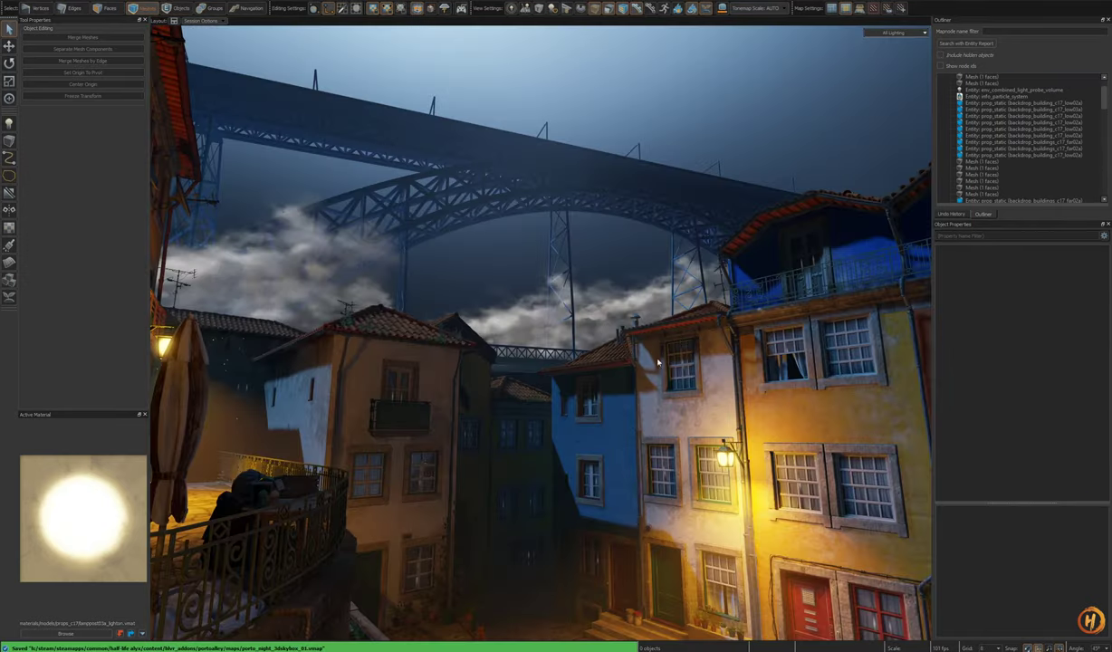
Step: Examine how the faded clouds look behind the bridge from the rooftops, alley and square of the town
key(z)
key(s)
key(w)
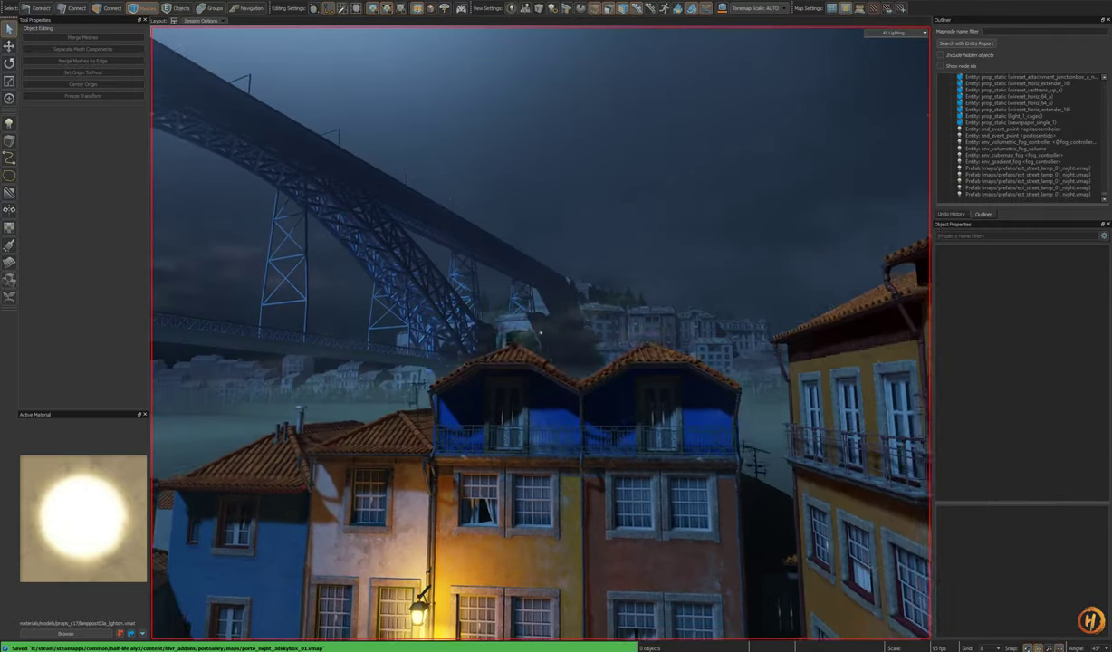
key(s)
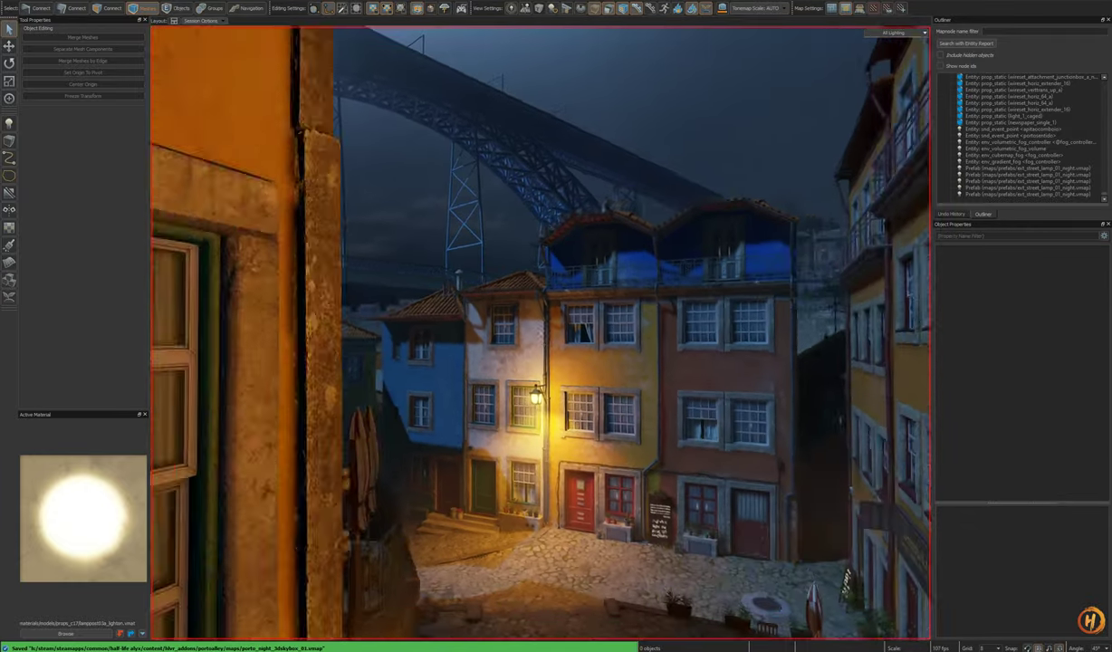
key(s)
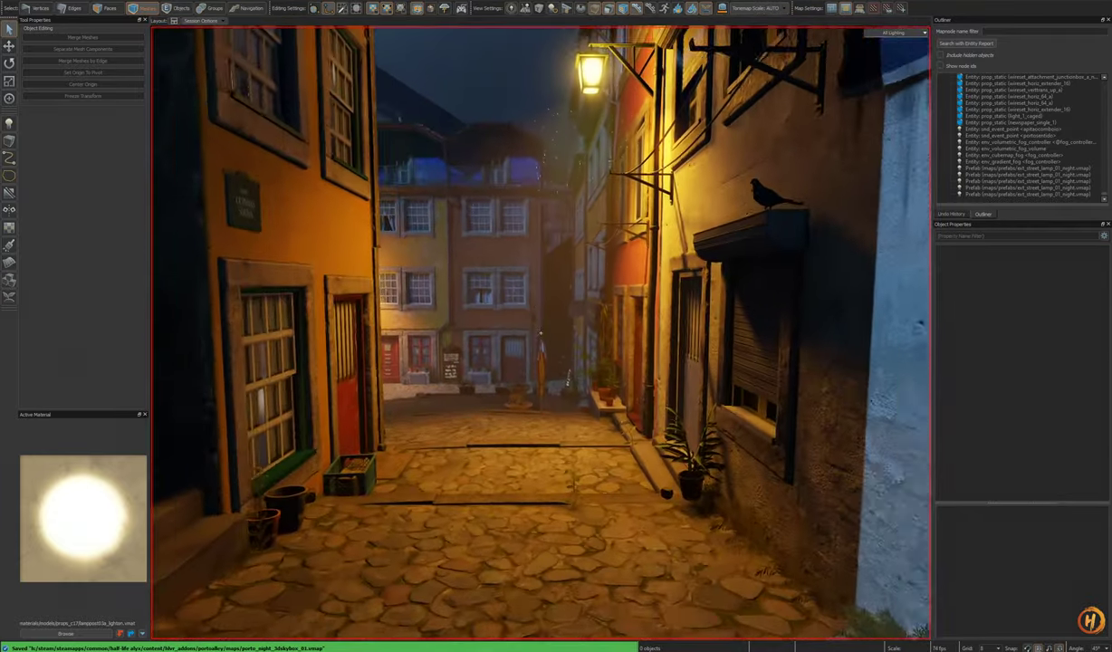
key(w)
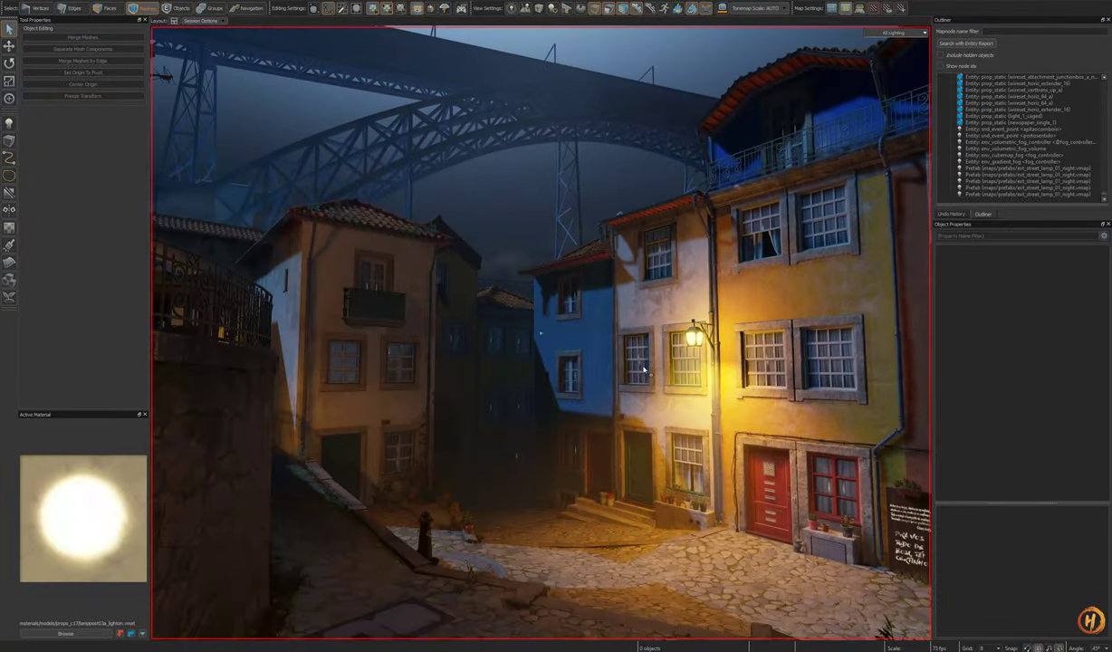
key(z)
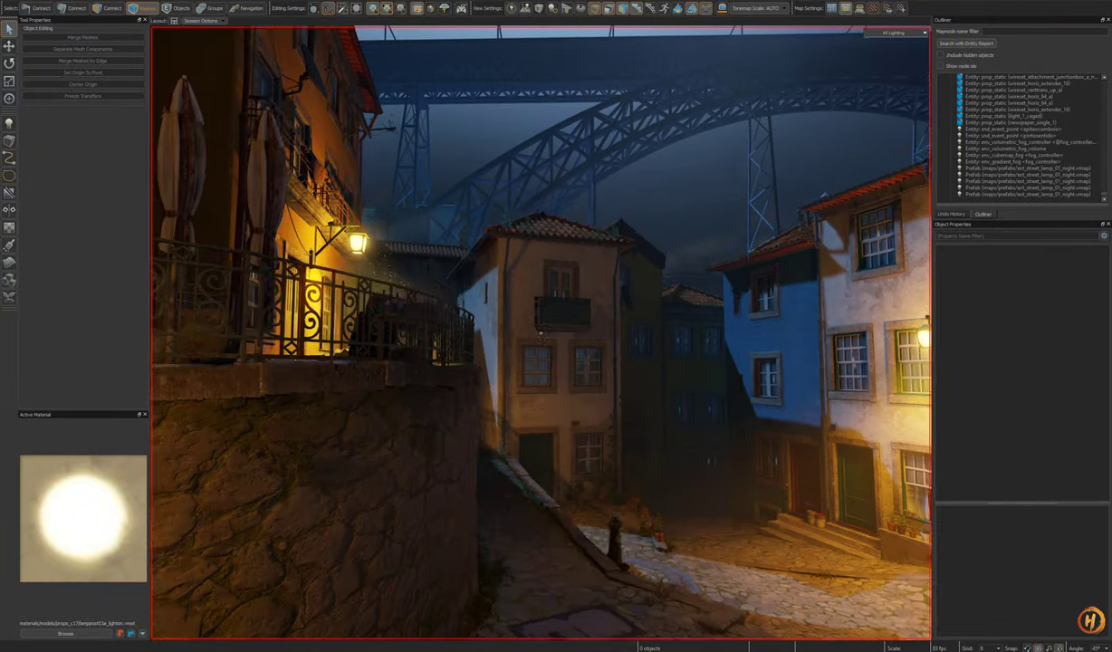
Step: Clone the street lamp prefab on the yellow house and place the copy in front of the orange house across the square
key(w)
key(a)
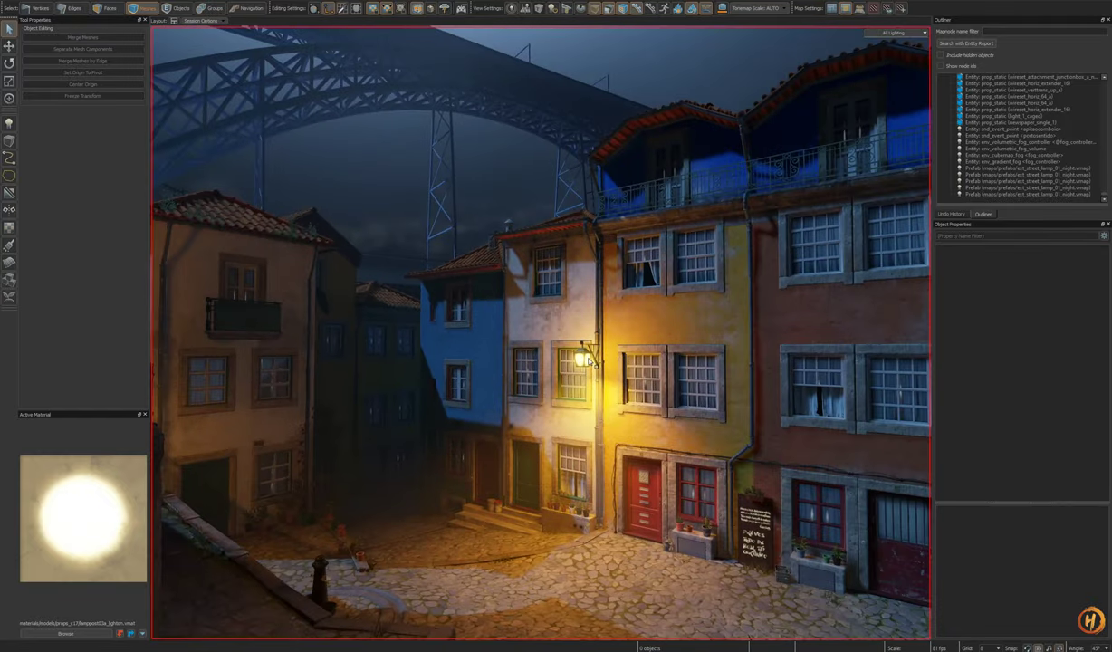
click(589, 361)
right_drag(589, 362, 605, 357)
key(t)
mouse_move(587, 305)
shift+mouse_down()
mouse_move(367, 272)
mouse_move(371, 281)
shift+mouse_up()
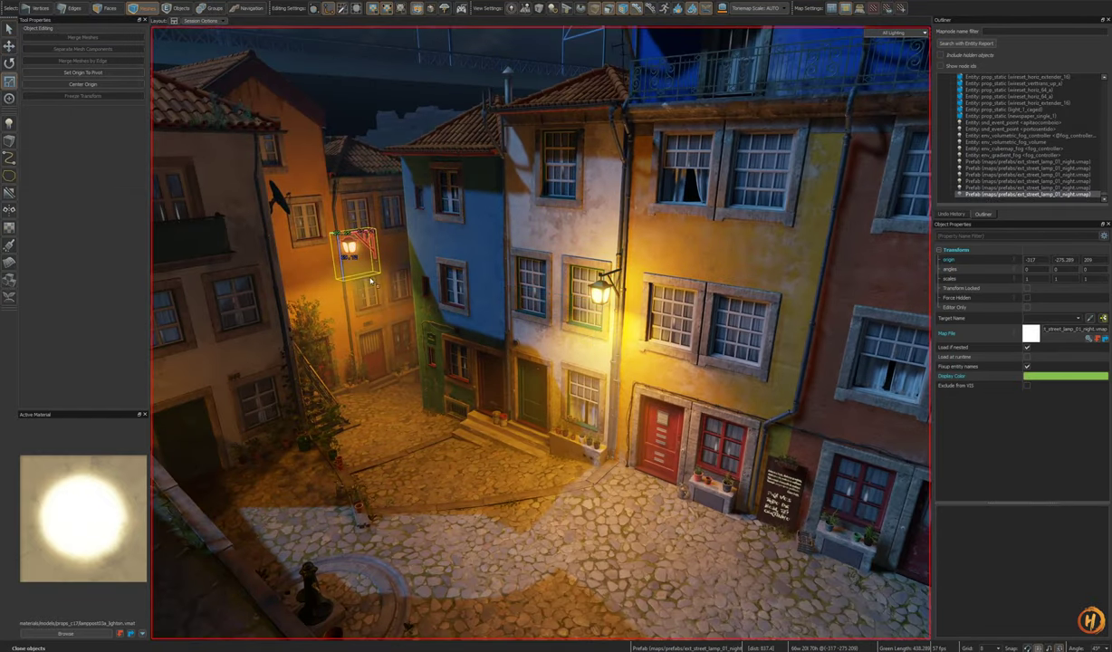
Step: Rotate the cloned street lamp 90 degrees so its bracket faces the orange house's wall
key(shift+a)
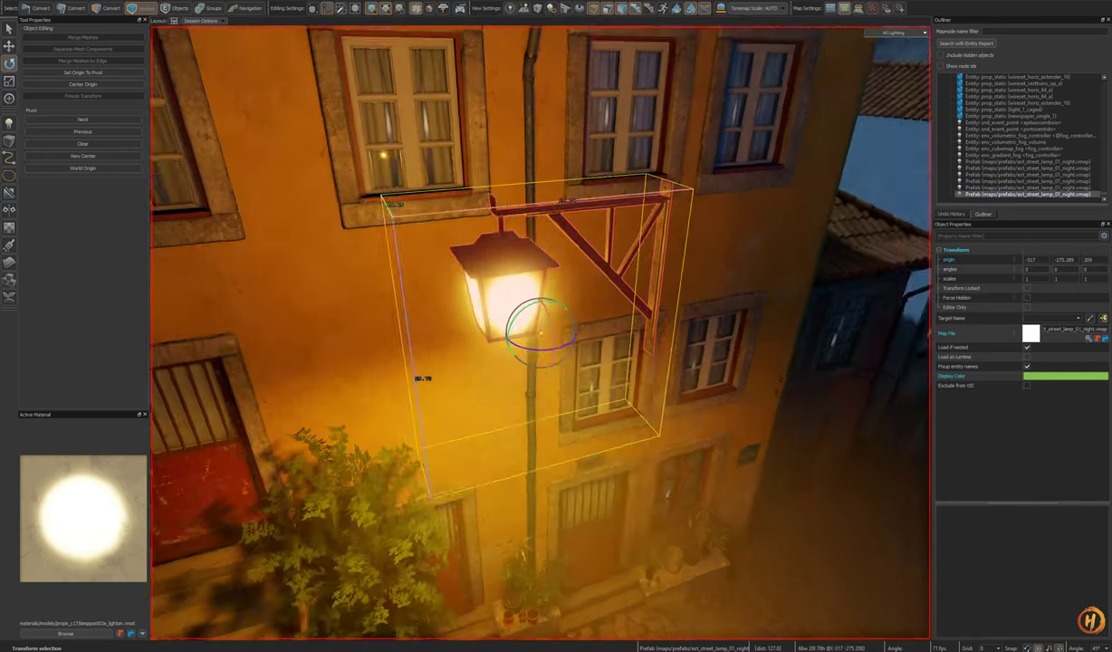
drag(532, 350, 733, 341)
key(ctrl+z)
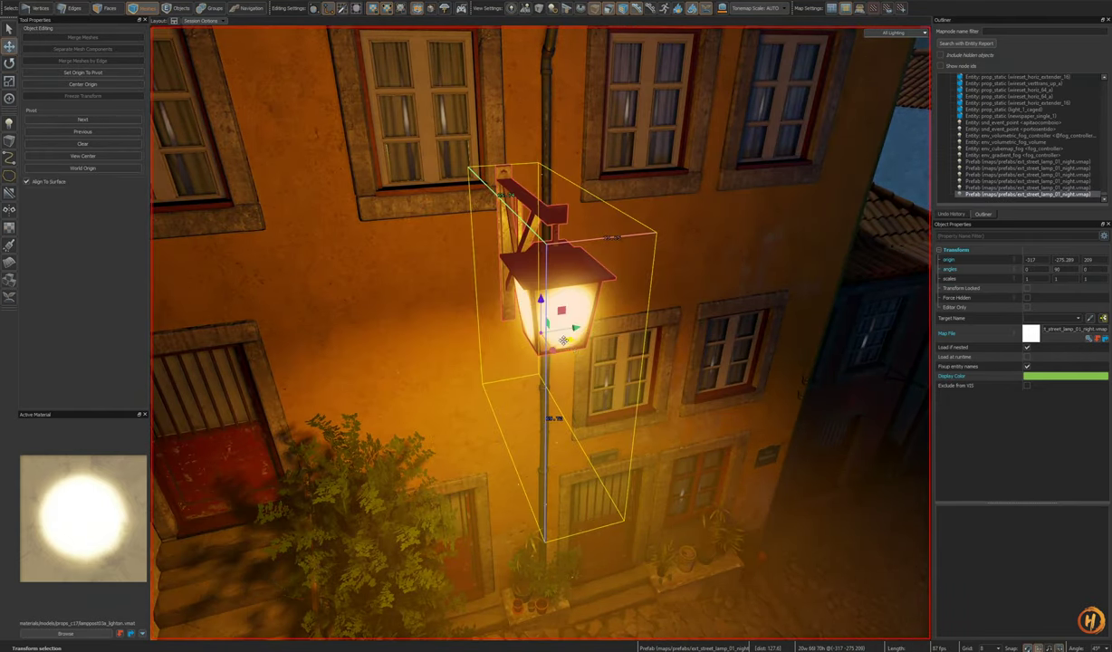
Step: Mount the cloned lamp on the orange house's wall near the alley corner, above the street sign, and save the map
drag(564, 341, 867, 271)
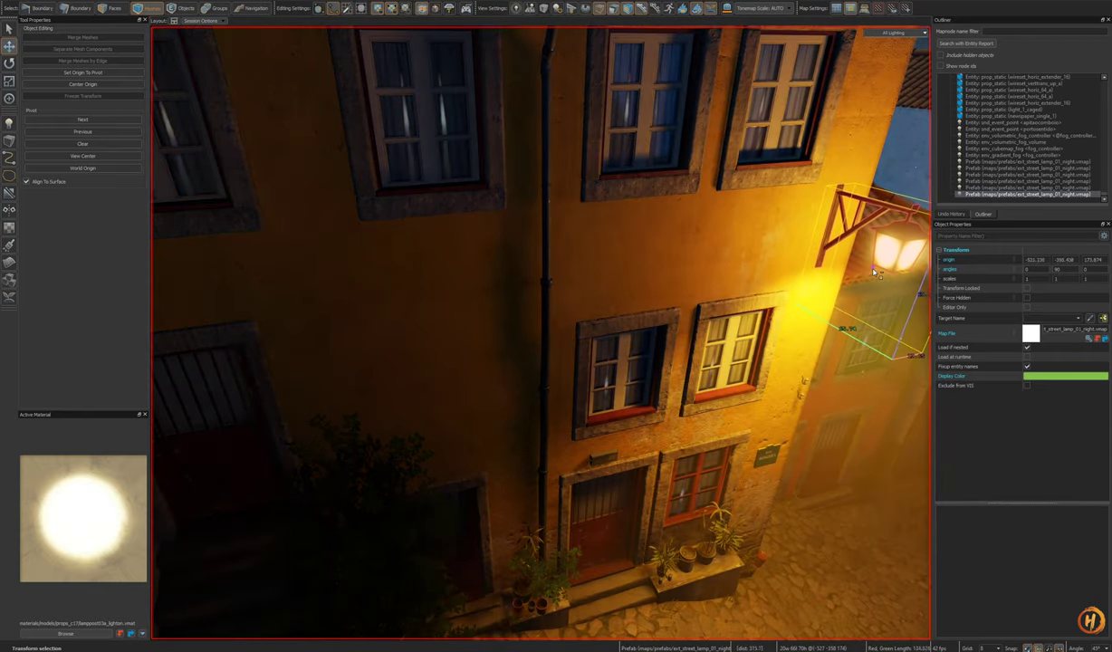
key(shift+a)
alt+drag(801, 340, 910, 298)
drag(541, 293, 315, 481)
alt+drag(541, 404, 568, 400)
key(ctrl+s)
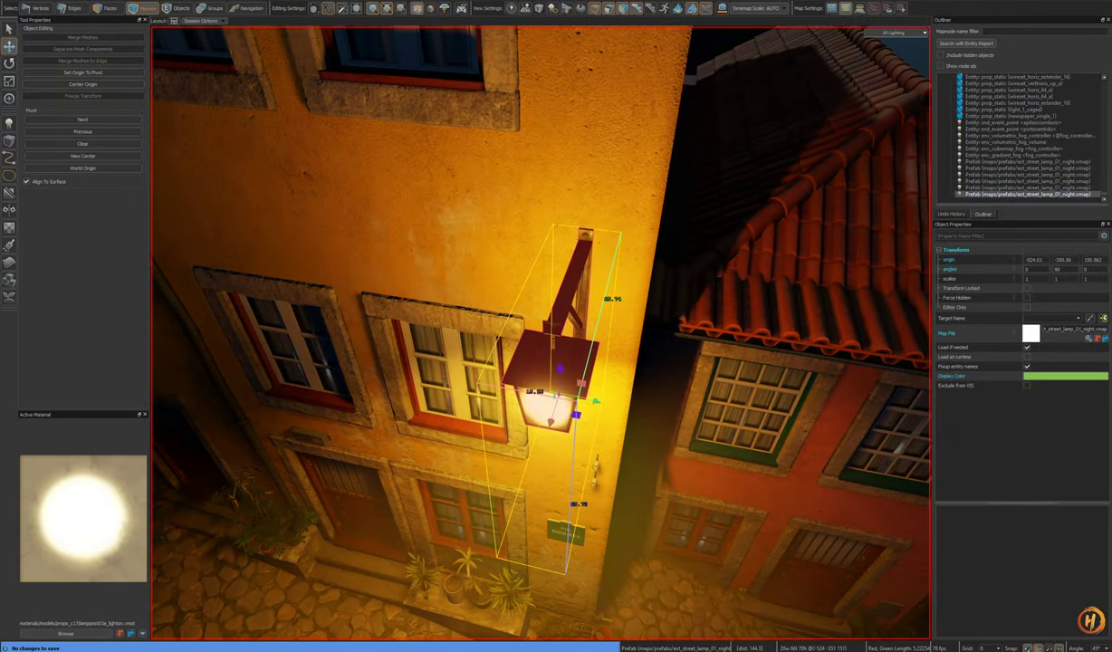
Step: Clear the lamp selection and examine the added lamp's light on the facades and paving from across the square
right_drag(568, 400, 541, 334)
key(s)
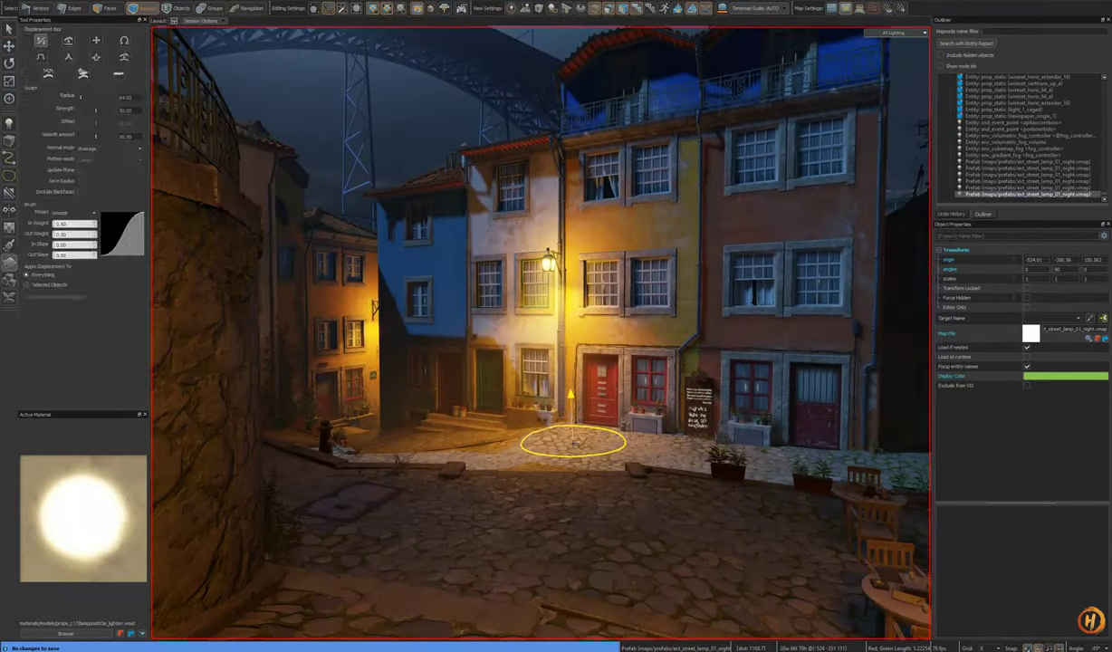
key(shift+s)
right_drag(575, 443, 541, 333)
key(Escape)
right_drag(605, 427, 541, 334)
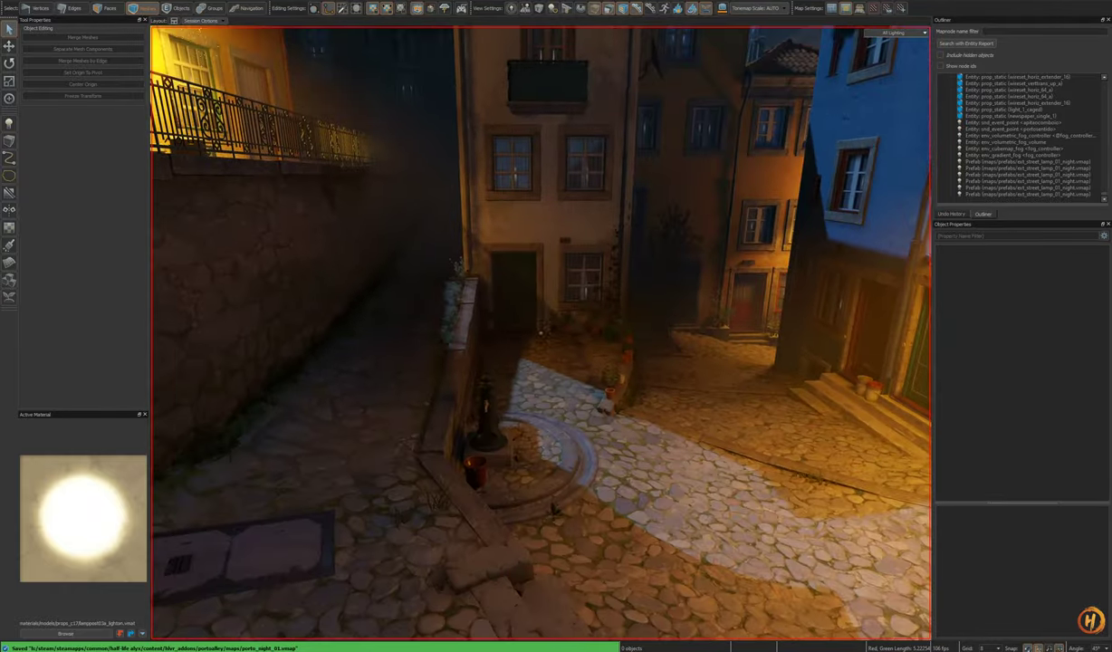
Step: Select the light_environment entity and compare its direction with the bright sky above the bridge
click(441, 357)
right_drag(441, 357, 541, 334)
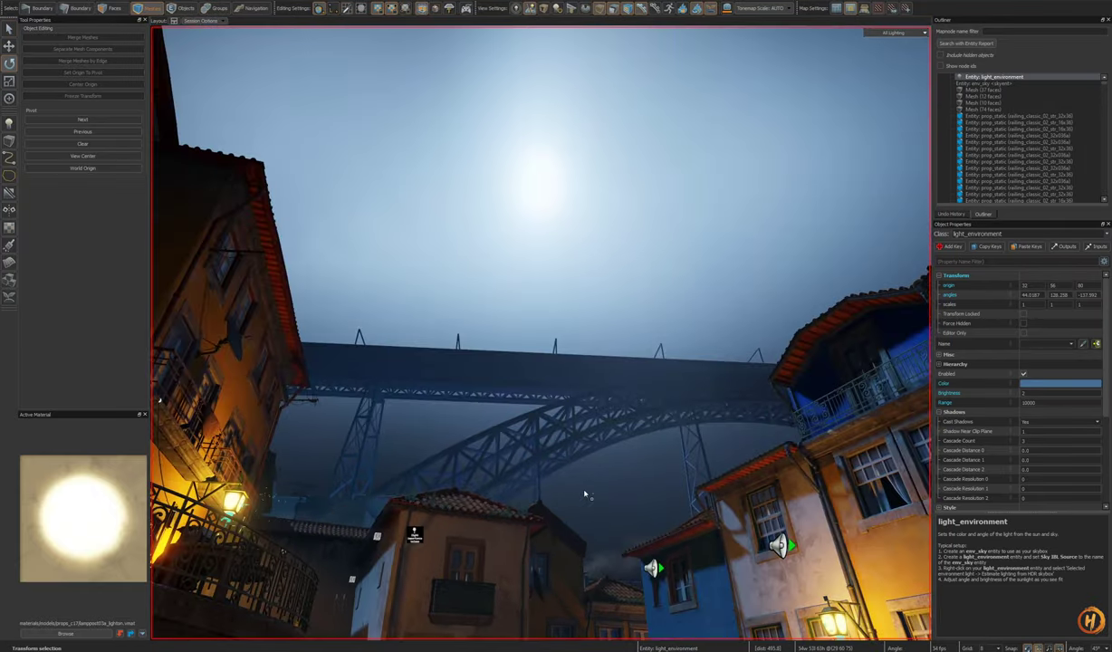
right_drag(586, 494, 541, 333)
key(Left)
right_drag(590, 471, 478, 497)
key(alt)
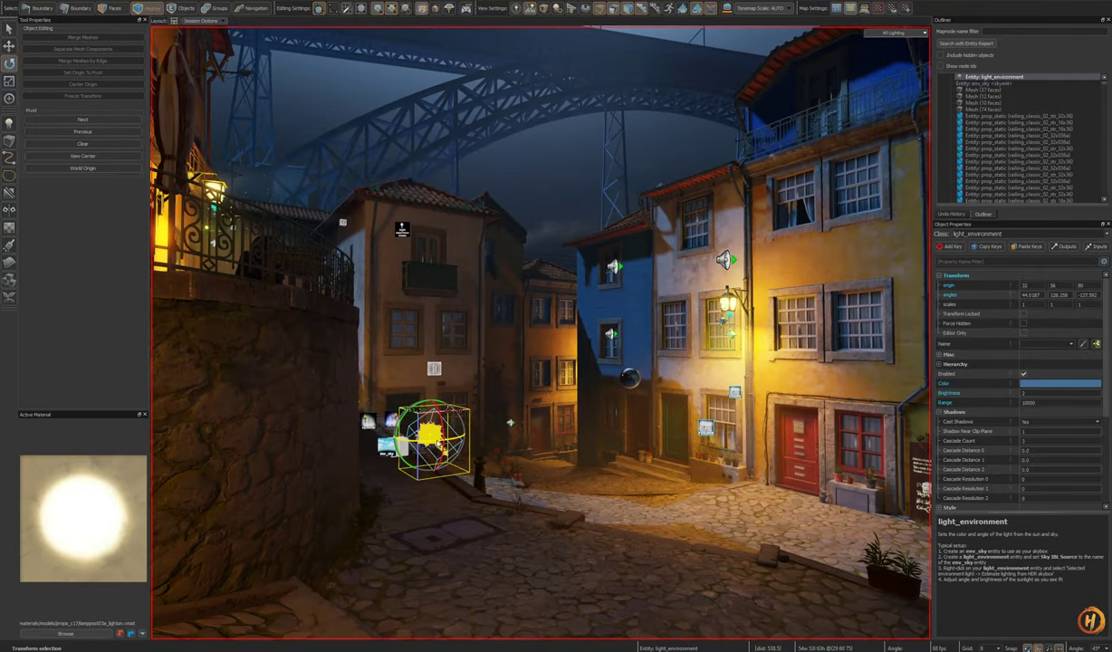
Step: Try a different rotation of the light_environment entity, undo it, and save porto_night_01.vmap
drag(430, 444, 427, 444)
right_drag(427, 444, 541, 334)
key(s)
key(w)
key(ctrl+z)
key(s)
key(w)
key(w)
key(s)
key(Escape)
right_drag(549, 506, 550, 507)
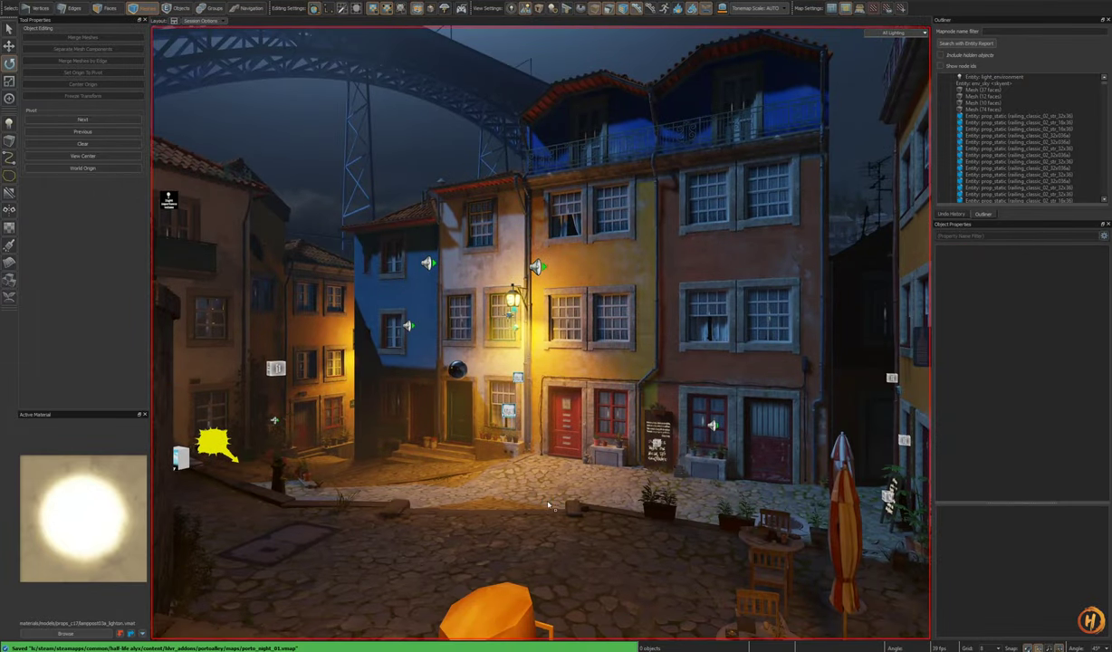
Step: Sample the curtained window material window_01f from the dark yellow facade and open it in the Material Editor
right_drag(548, 506, 541, 334)
key(w)
key(w)
key(w)
key(w)
ctrl+shift+click(532, 346)
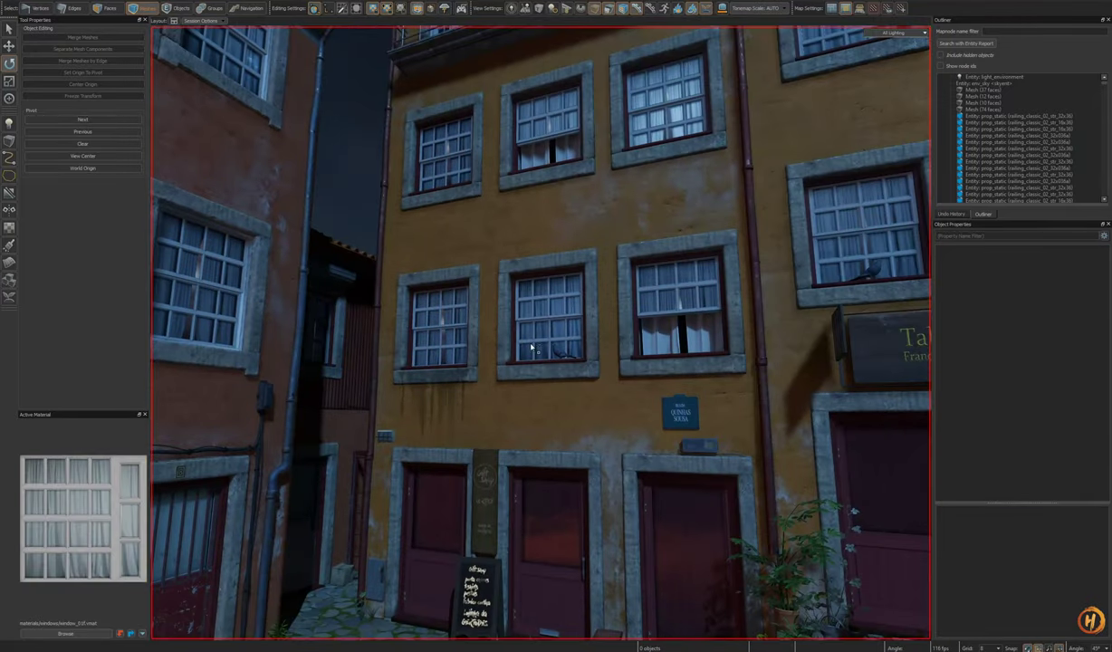
right_click(52, 516)
click(71, 520)
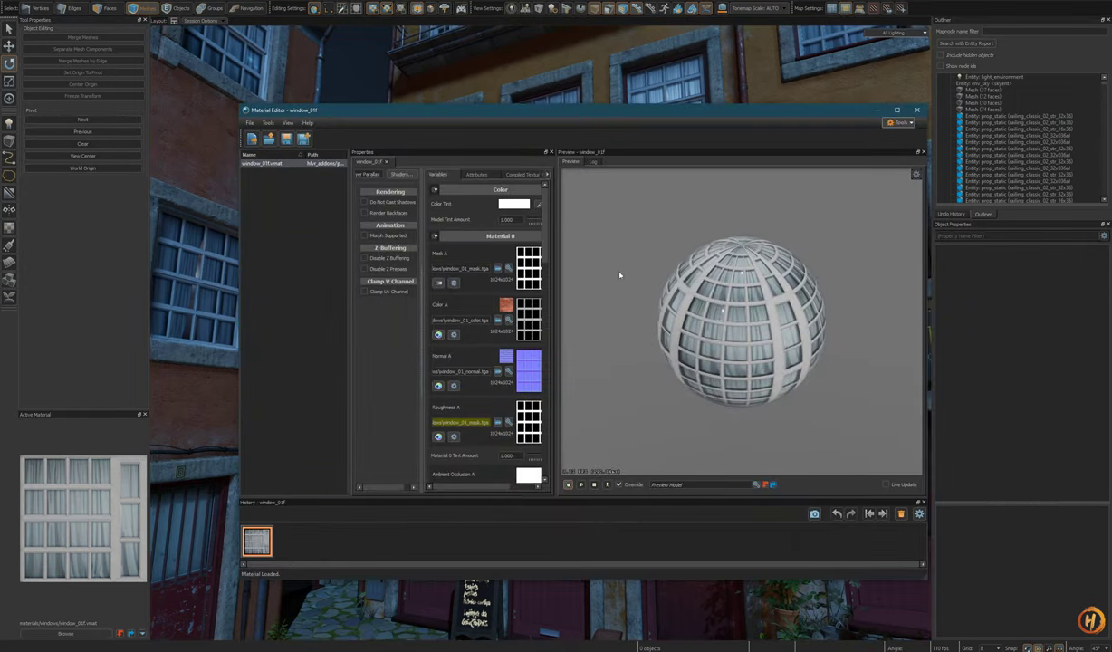
Step: Preview the window_01f material on a cube instead of the sphere
scroll(725, 382, up, 5)
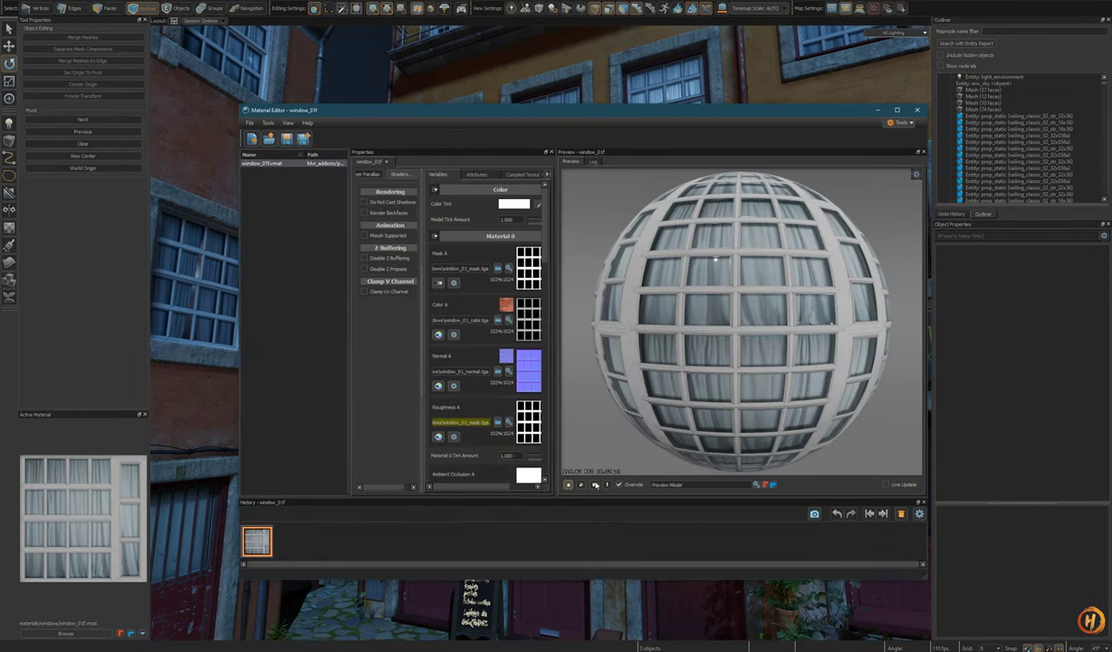
click(594, 485)
scroll(666, 403, down, 5)
drag(675, 385, 725, 340)
click(581, 485)
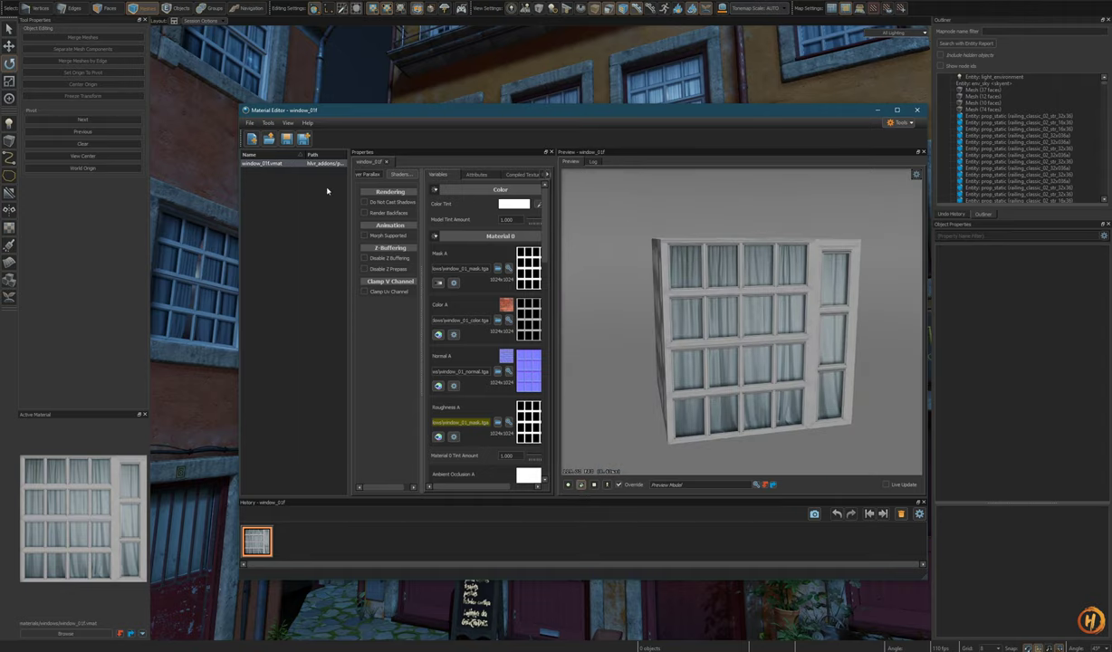
Step: Save a copy of the material as window_01f_night.vmat in the windows materials folder
right_click(269, 165)
click(289, 208)
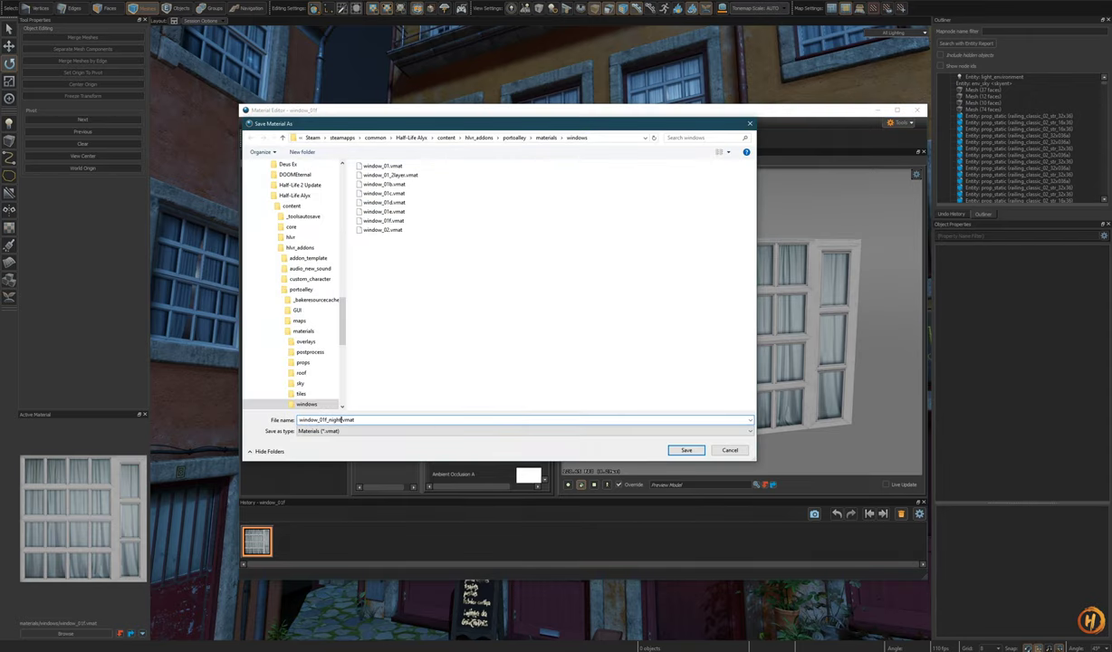
click(686, 450)
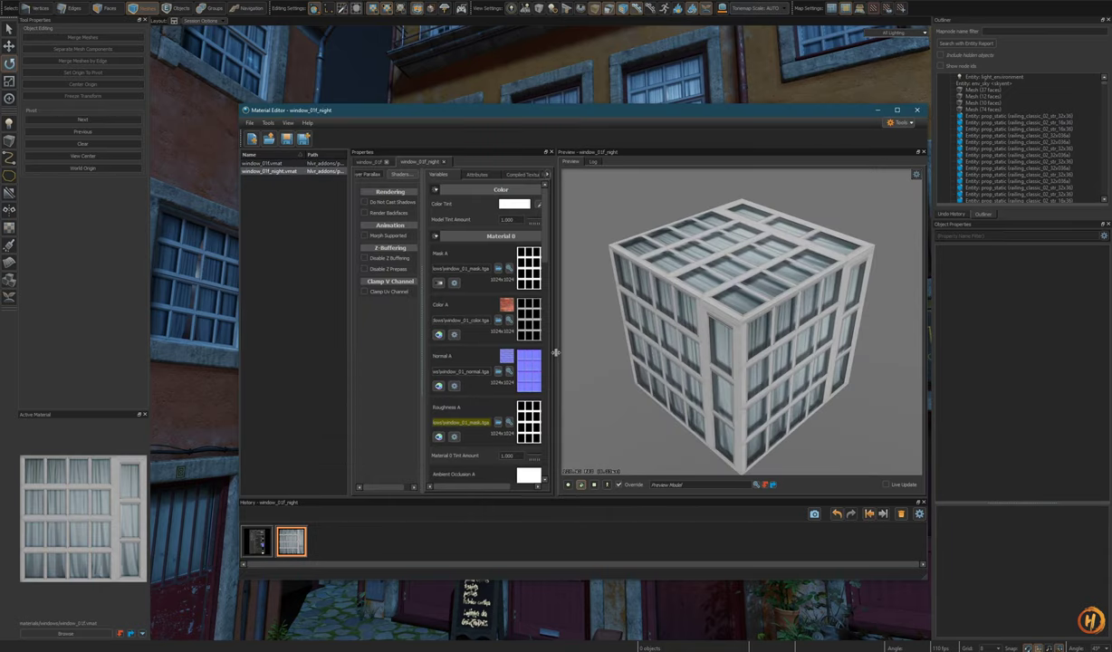
Step: Try a Material 2 Emissive Level of 100 on window_01f_night, check the preview, and undo it
drag(556, 353, 589, 353)
drag(441, 358, 410, 353)
scroll(487, 367, down, 5)
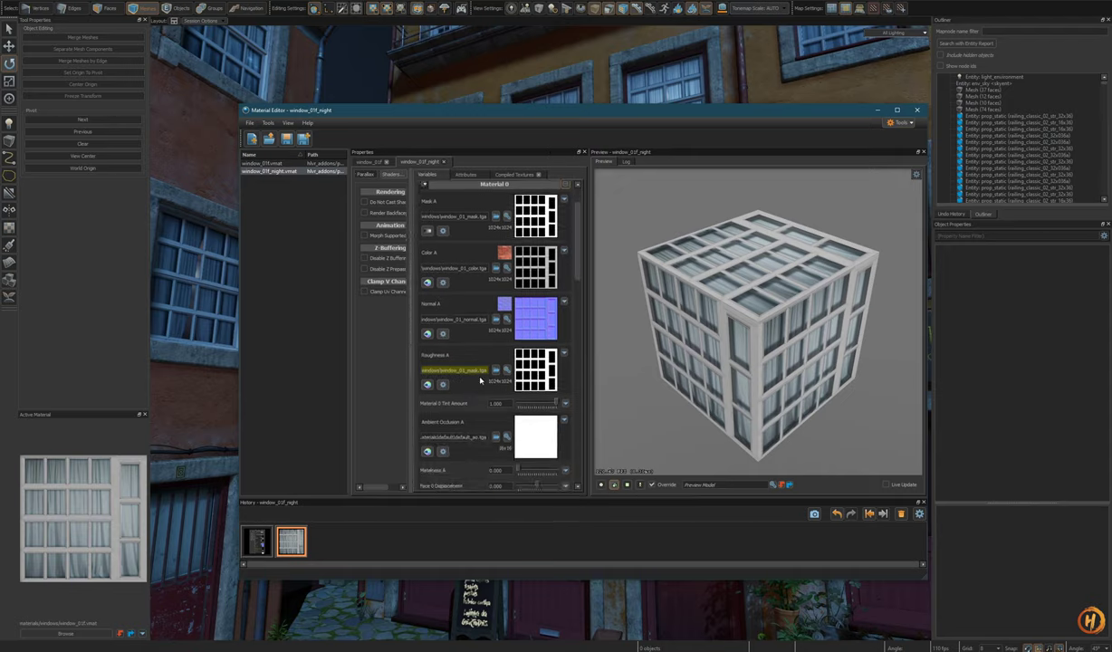
scroll(475, 433, down, 6)
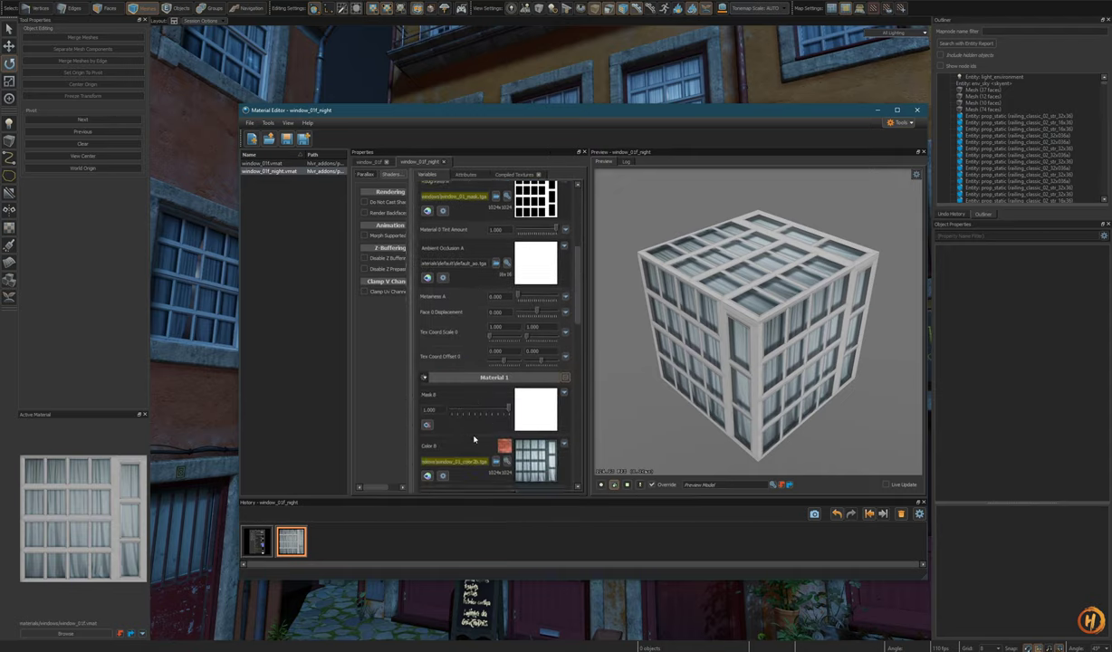
scroll(498, 439, down, 6)
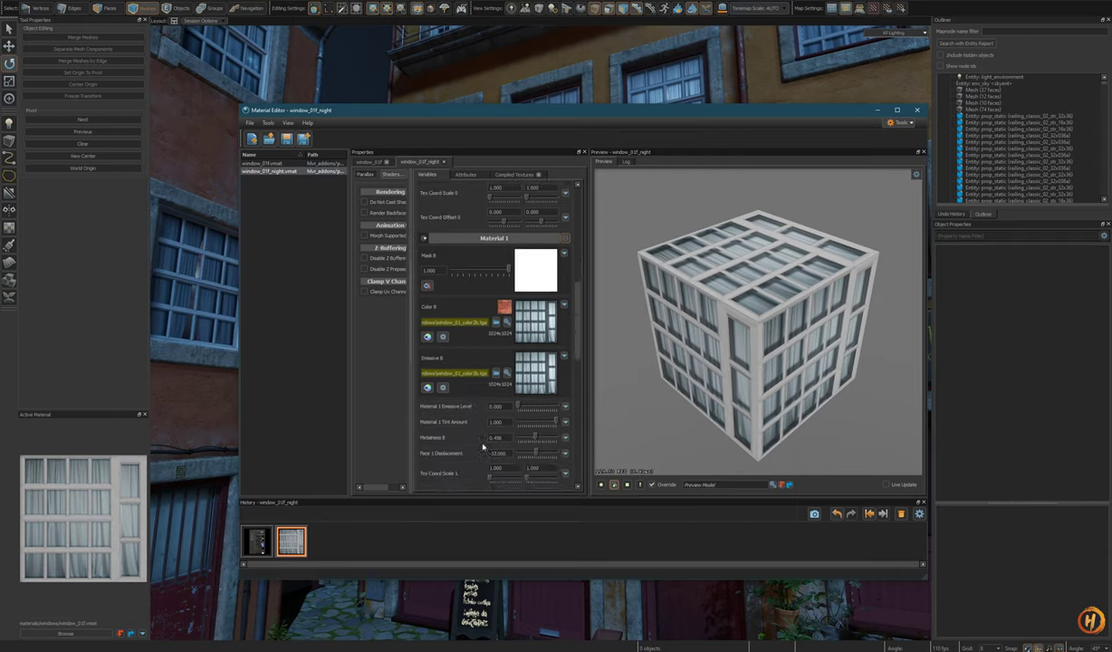
scroll(465, 452, down, 3)
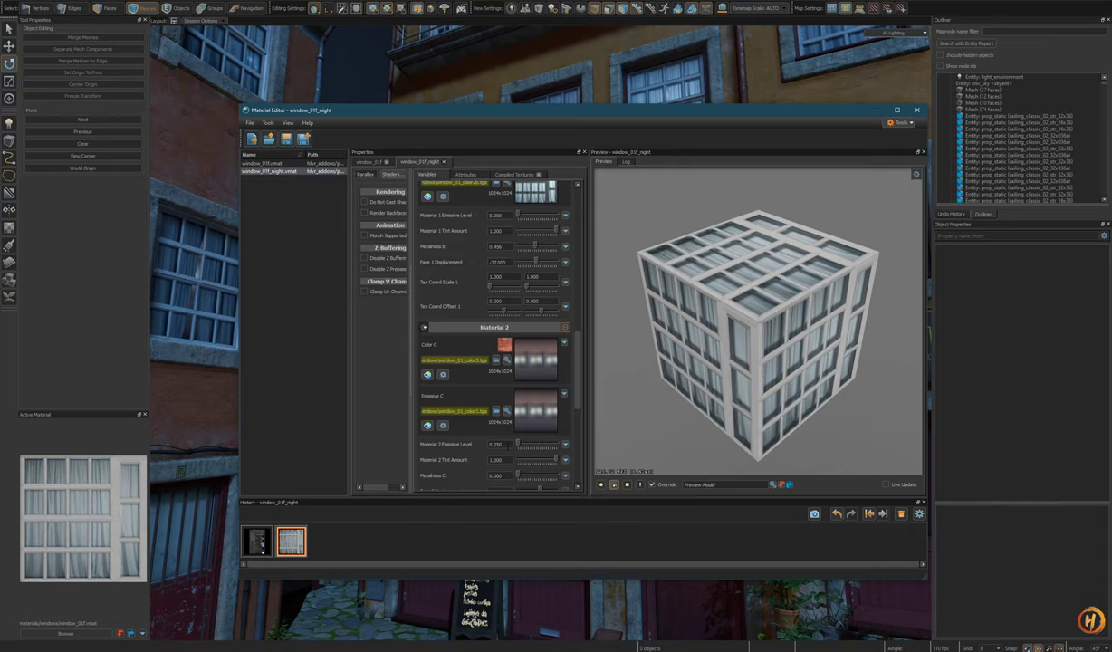
drag(518, 453, 567, 445)
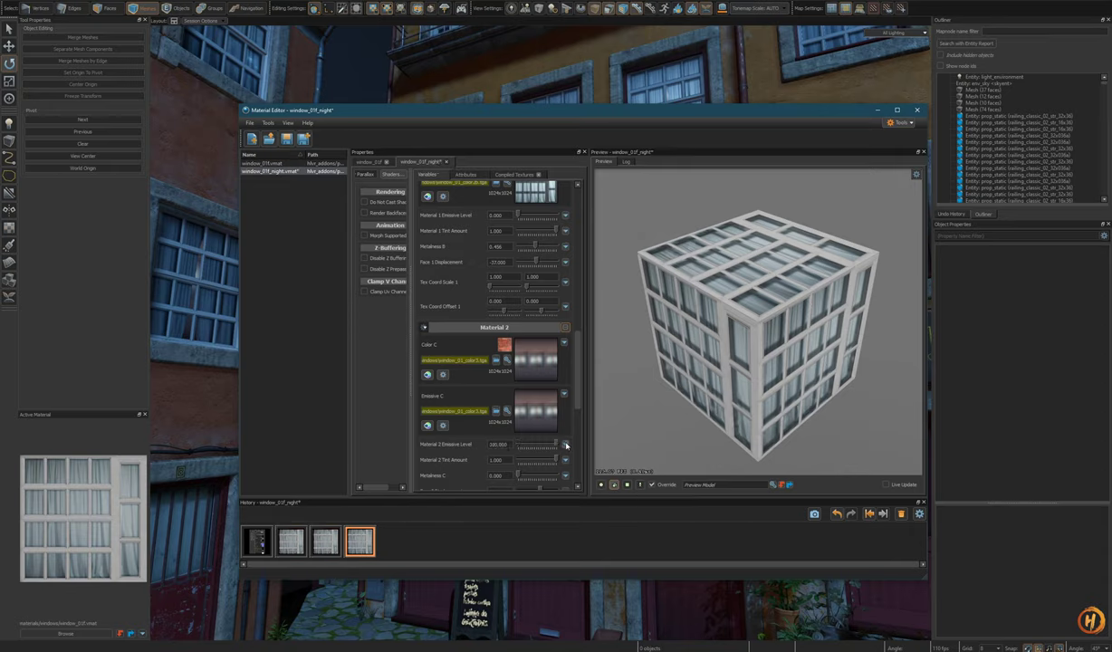
scroll(713, 395, up, 4)
drag(713, 394, 780, 349)
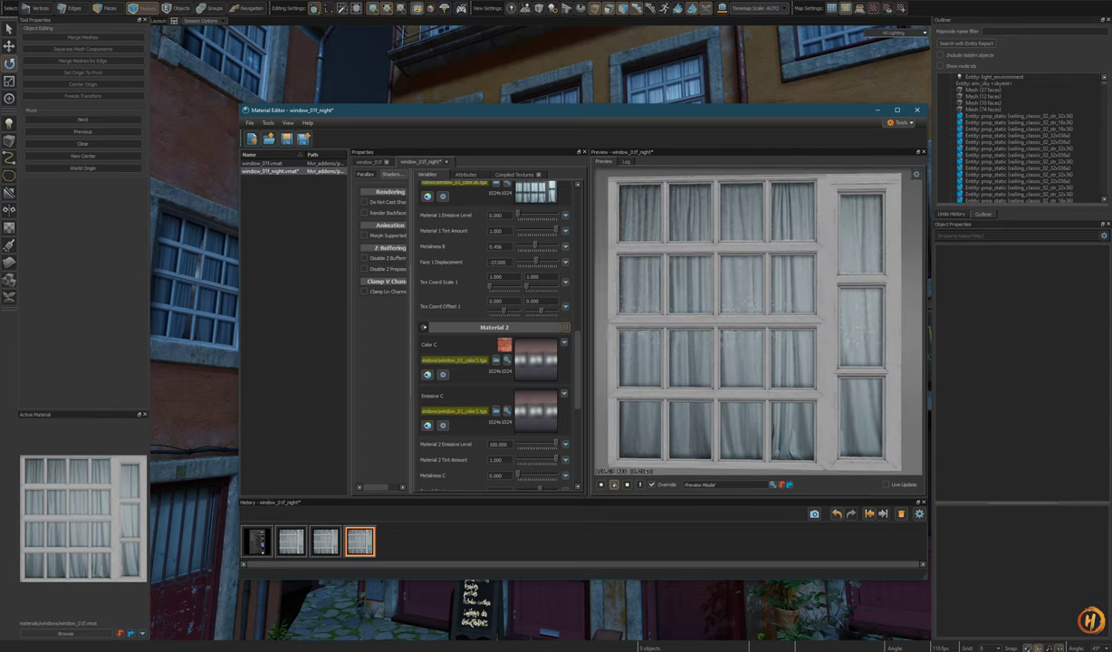
key(ctrl+z)
key(ctrl+z)
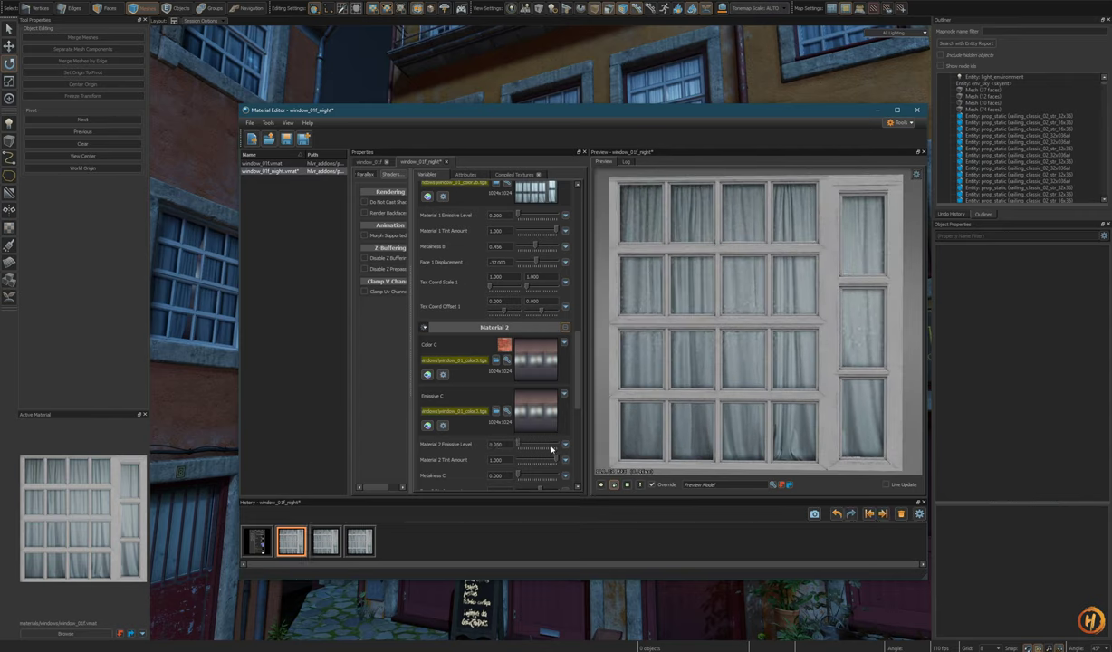
Step: Raise the Material 1 Emissive Level of window_01f_night to about 5.7, save the material, and clear the editor from the viewport
drag(581, 398, 586, 357)
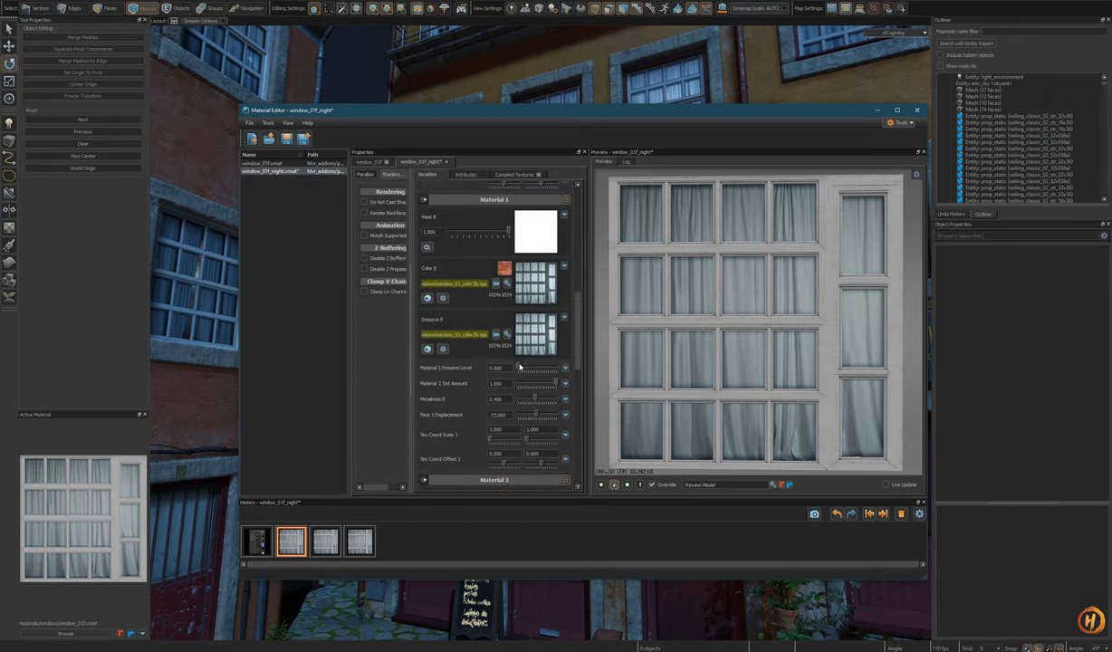
drag(519, 367, 527, 368)
drag(525, 367, 520, 367)
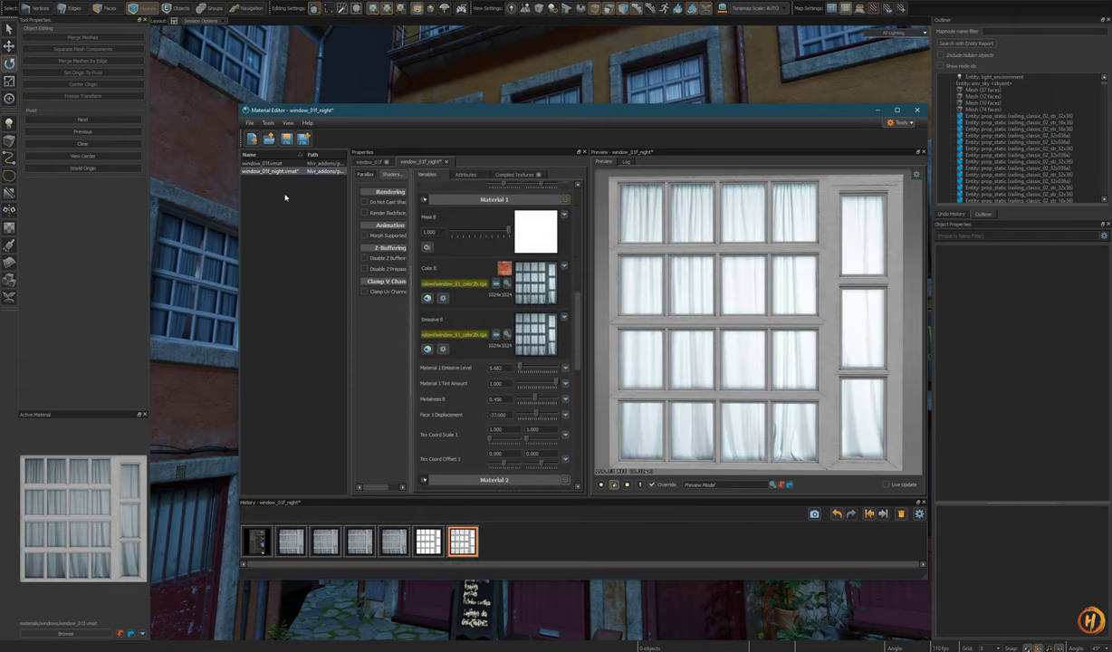
click(287, 140)
drag(343, 112, 1111, 264)
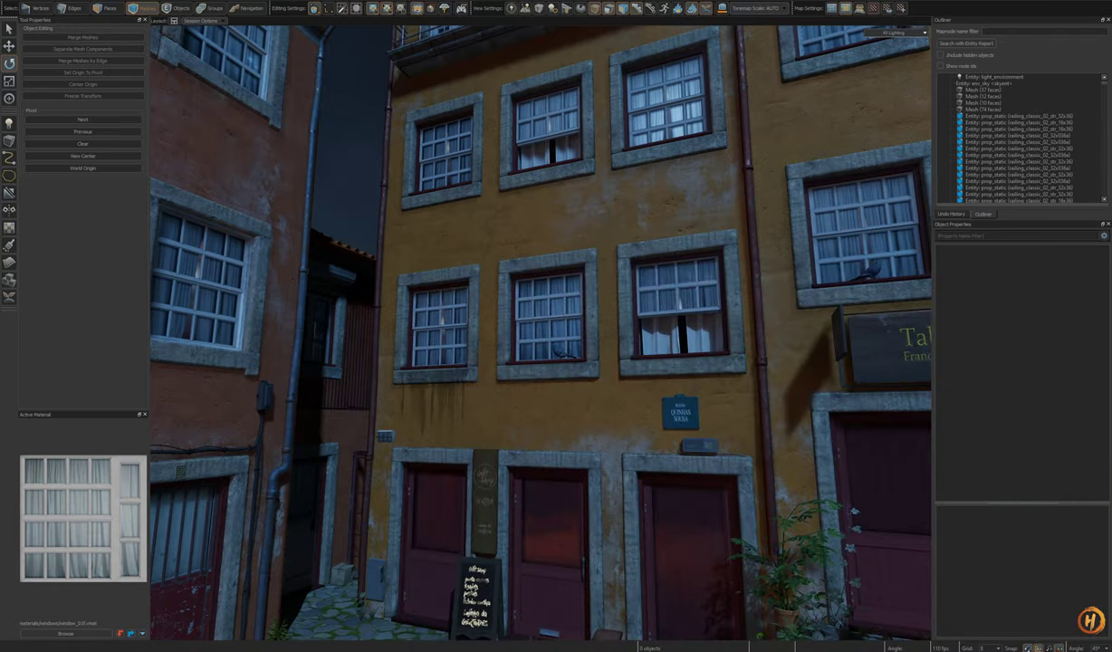
right_drag(597, 262, 609, 275)
click(587, 342)
right_drag(577, 377, 600, 388)
key(w)
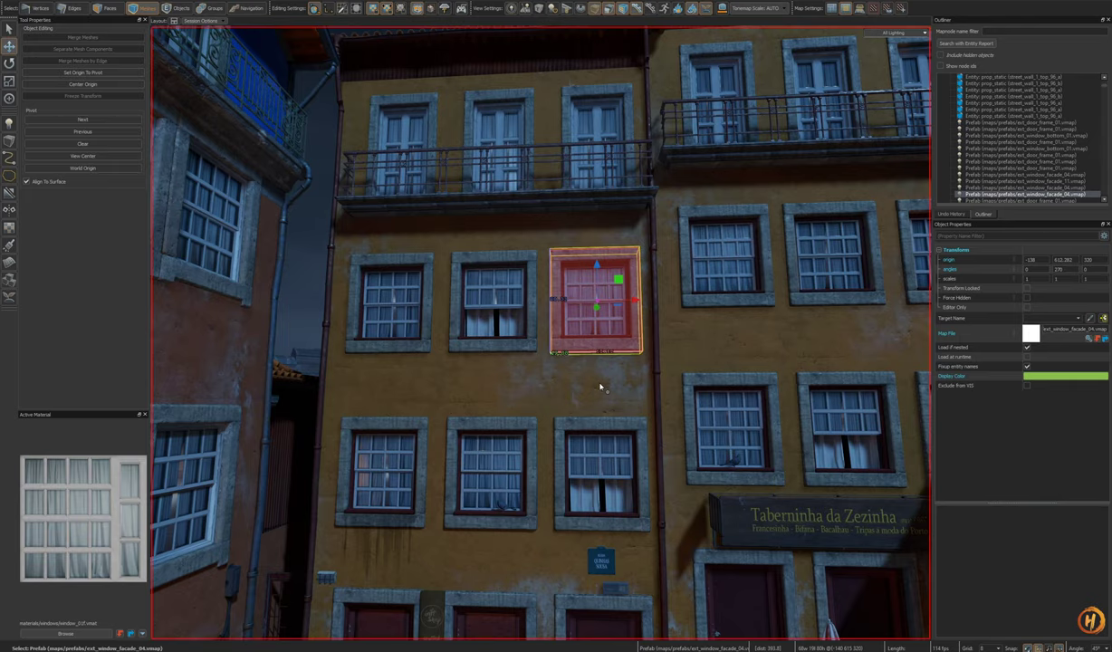
right_drag(600, 387, 625, 405)
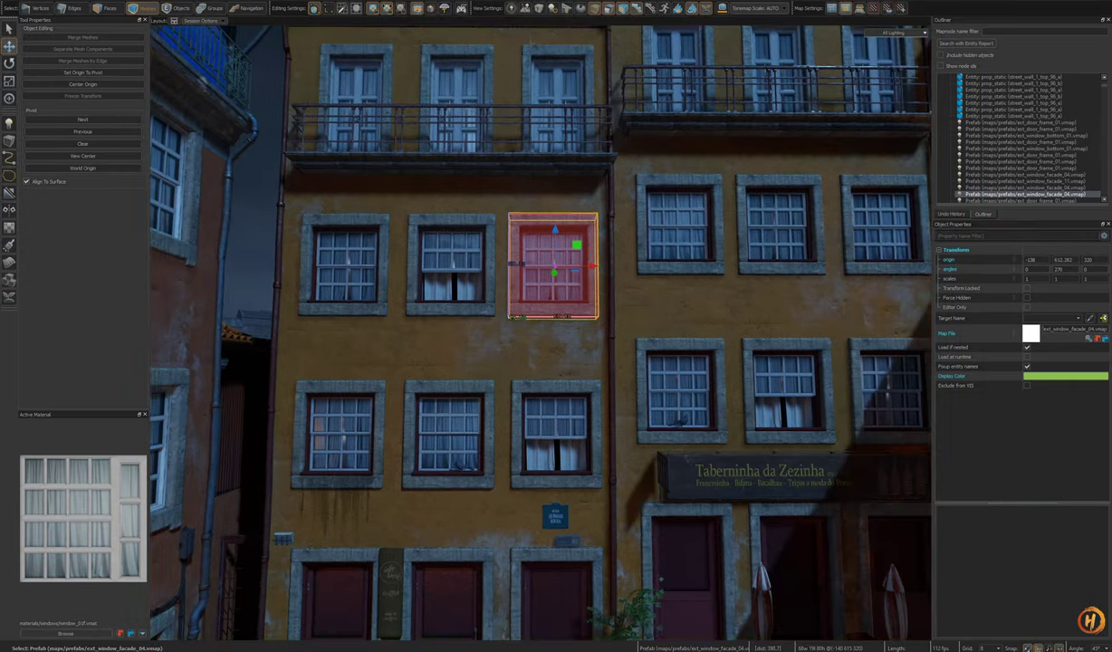
key(s)
mouse_move(507, 336)
right_down()
mouse_move(534, 349)
mouse_move(507, 353)
right_up()
key(Escape)
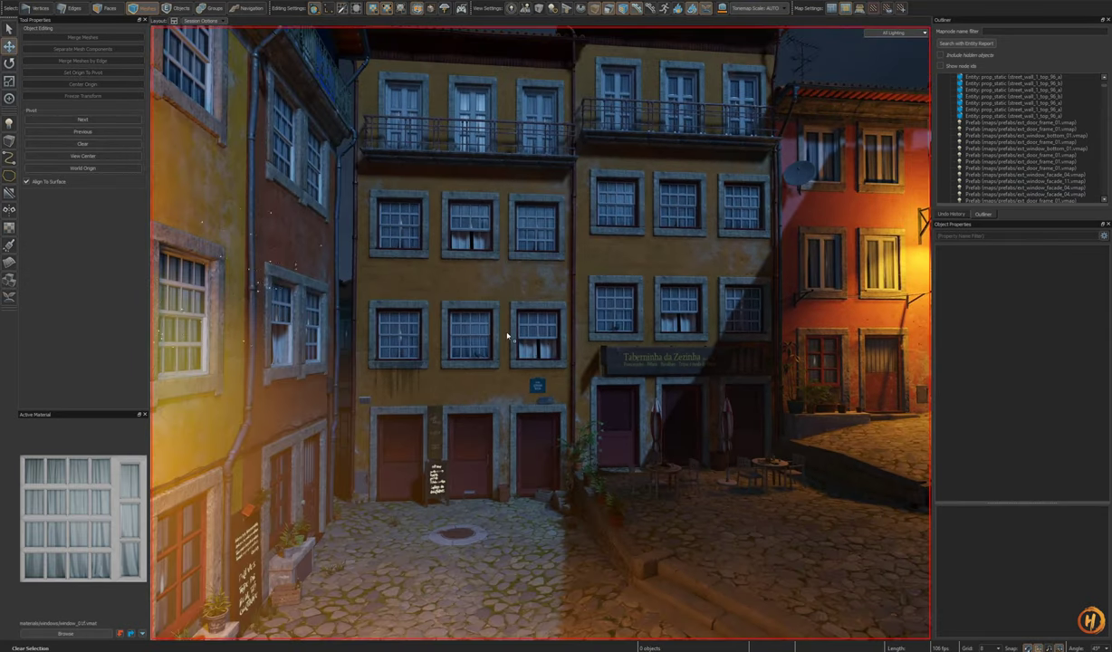
Step: Select the ext_window_facade_04 window prefab above the gift shop on the yellow house and frame it closely
click(472, 334)
right_drag(472, 334, 437, 335)
key(w)
click(431, 348)
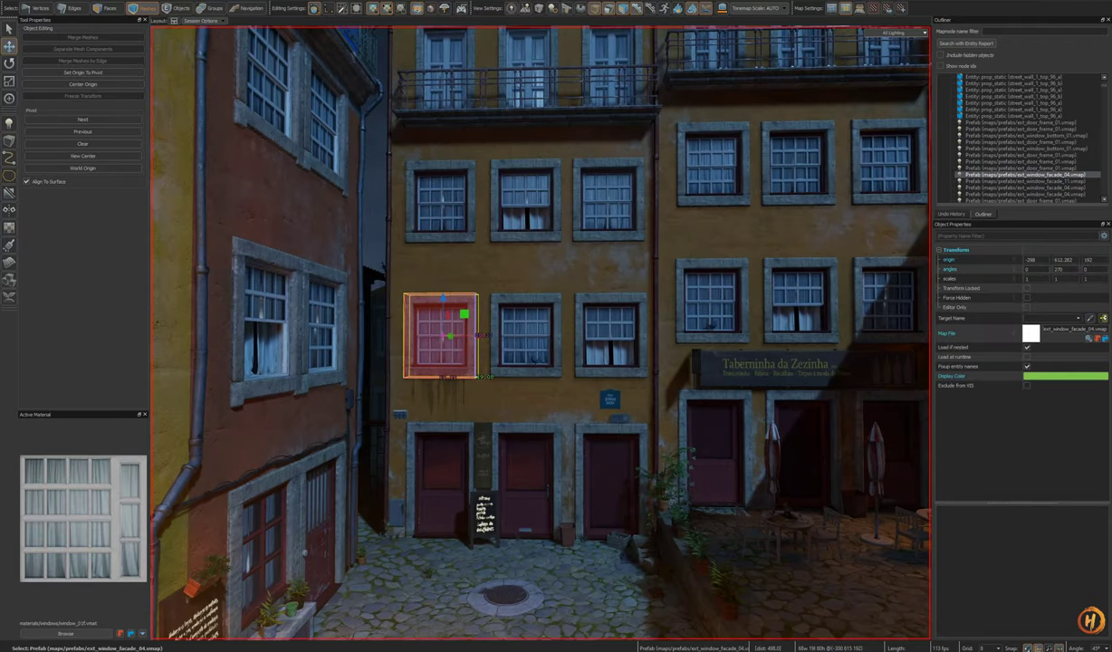
key(shift+a)
scroll(523, 368, down, 2)
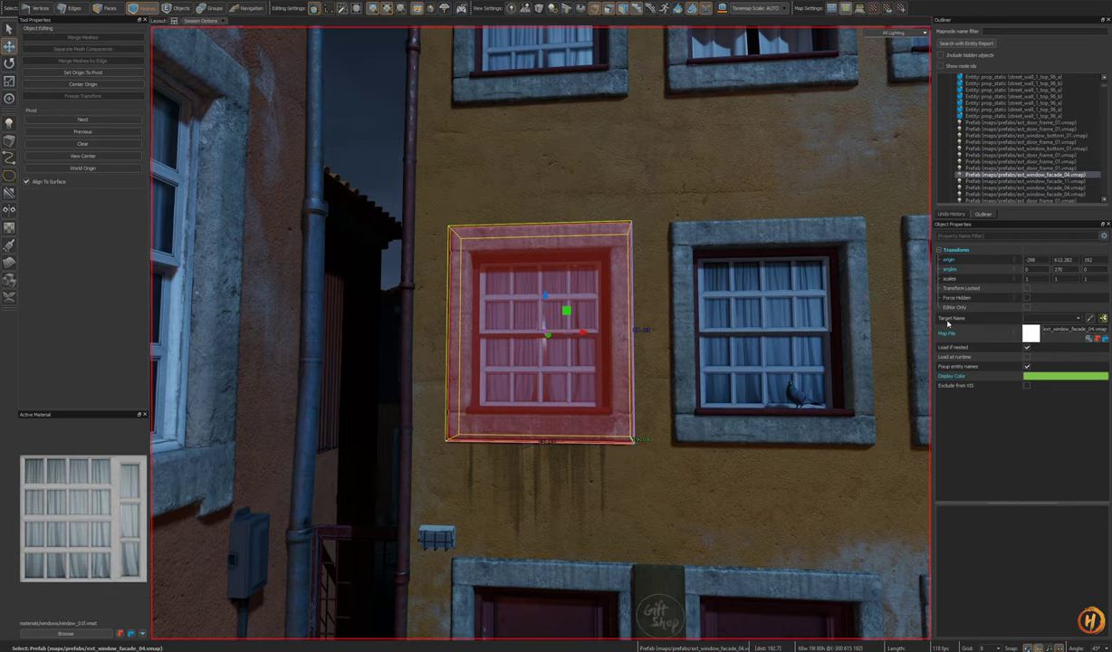
Step: Open the selected window's prefab file ext_window_facade_04.vmap from the portoalley maps/prefabs folder
drag(1074, 330, 1044, 330)
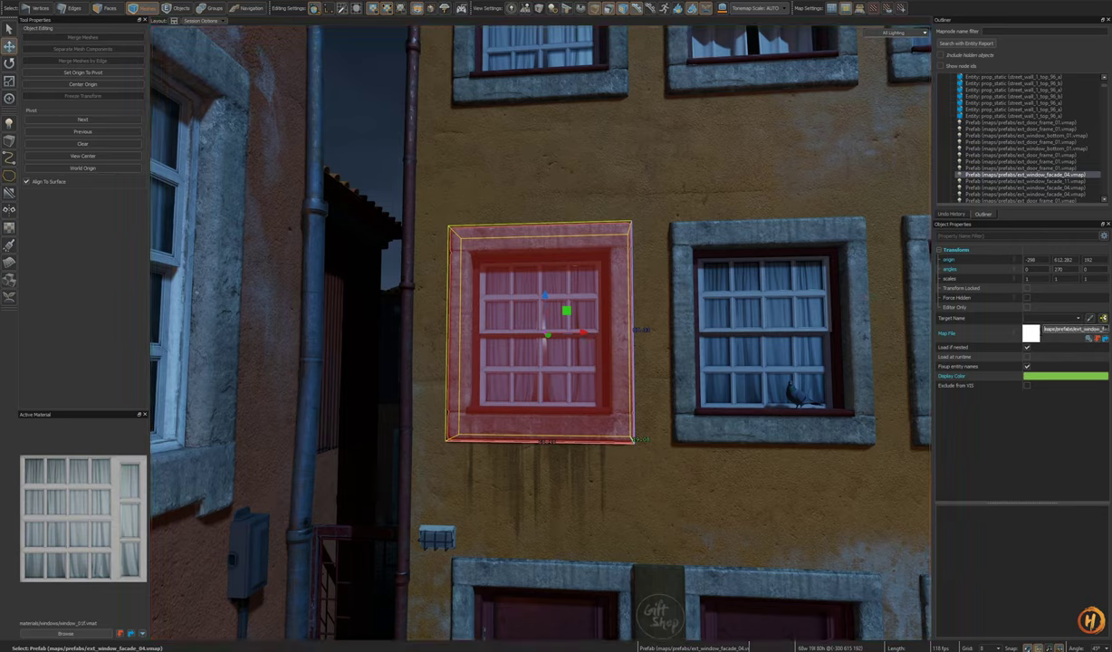
click(16, 2)
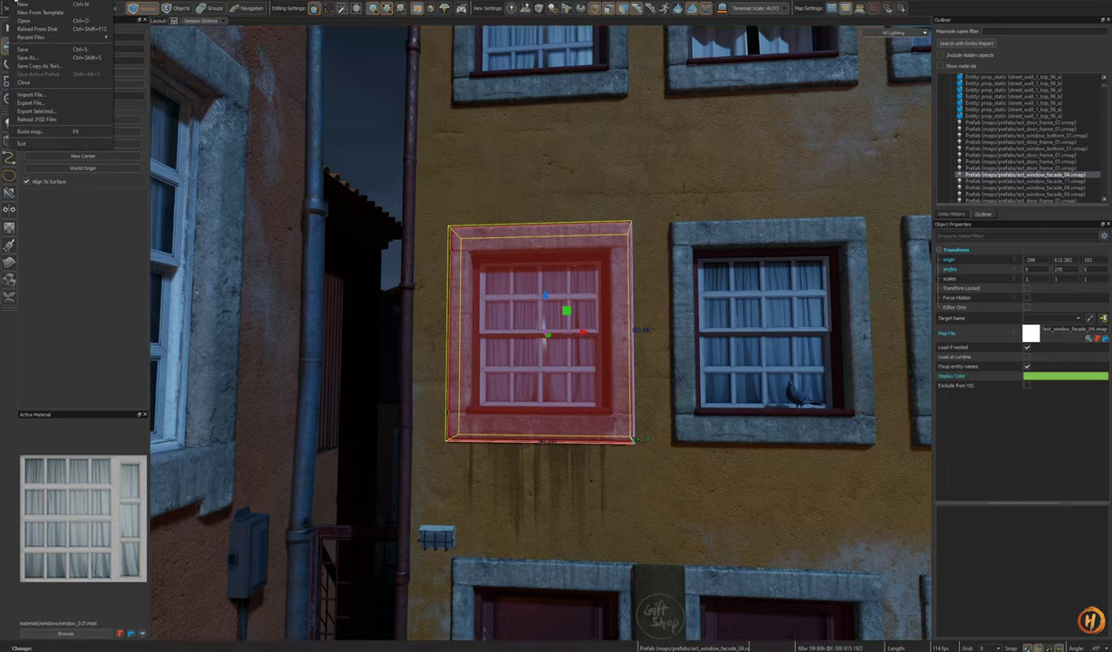
click(25, 22)
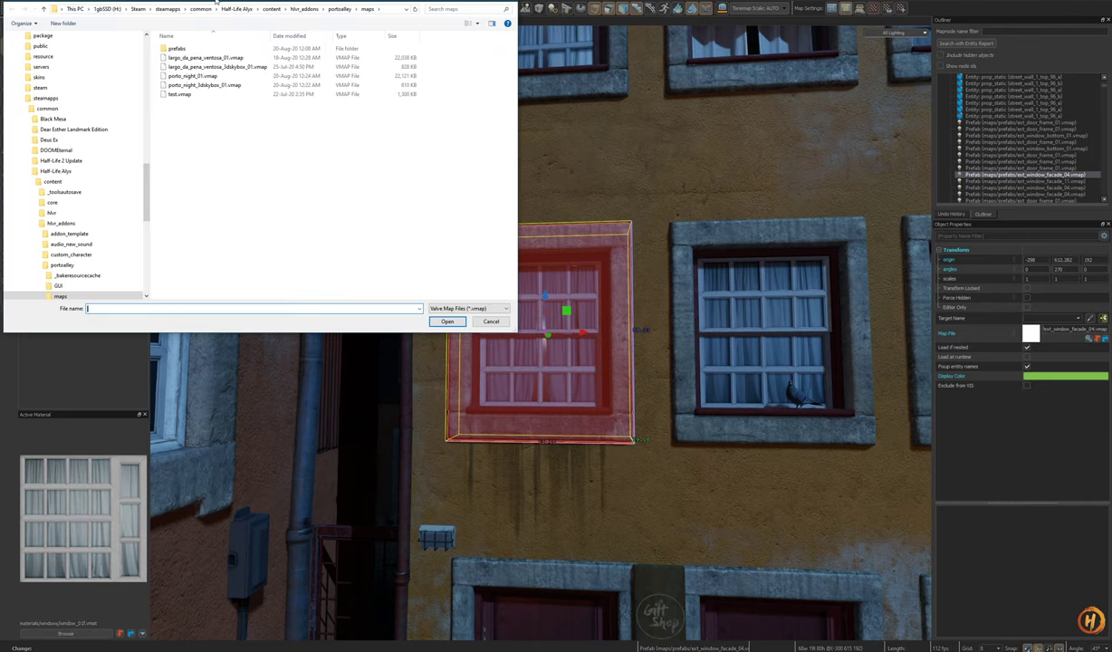
drag(217, 1, 393, 287)
double_click(400, 223)
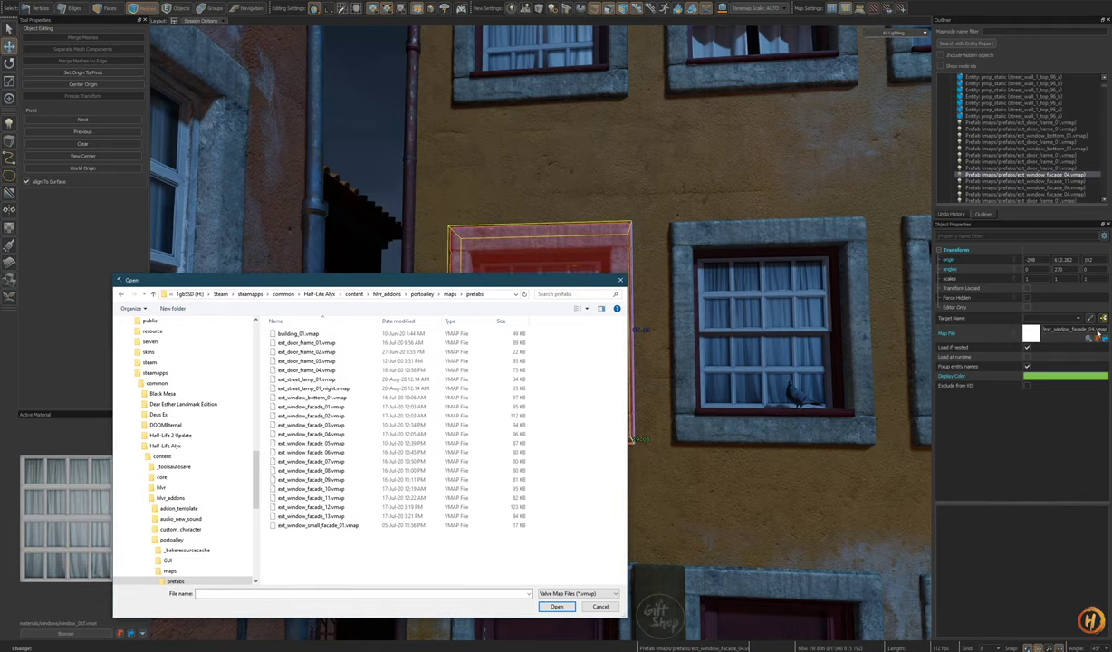
click(329, 371)
drag(527, 281, 418, 206)
click(449, 532)
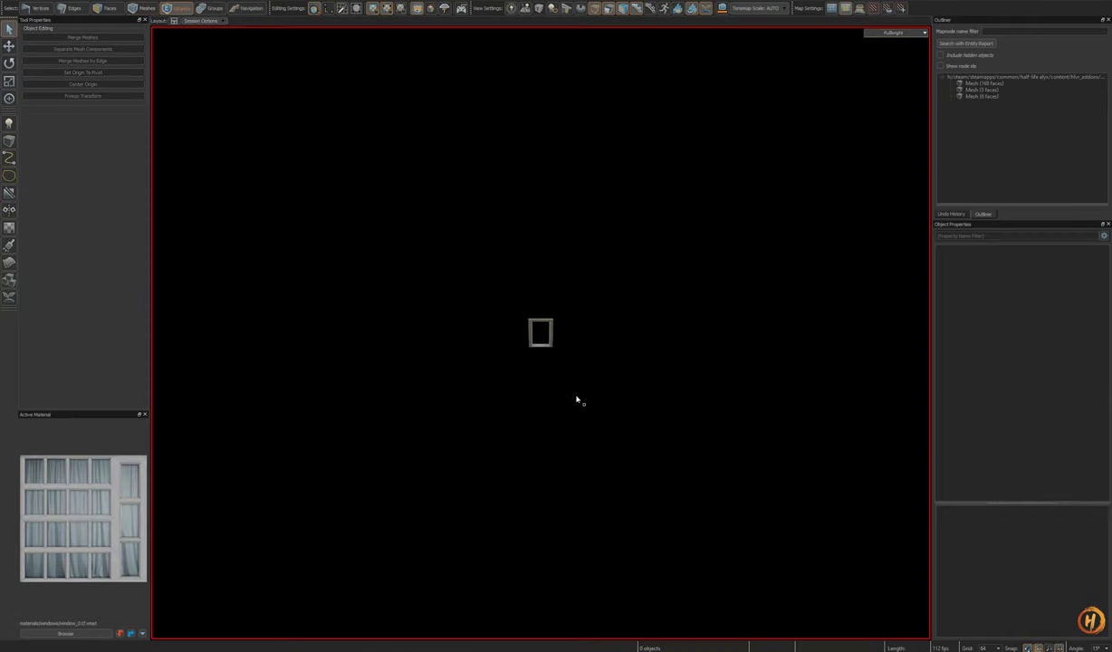
Step: Frame the large frame mesh of the window prefab, inspect it from several angles, and switch the viewport to All Lighting
right_drag(546, 347, 578, 317)
click(518, 368)
key(shift+a)
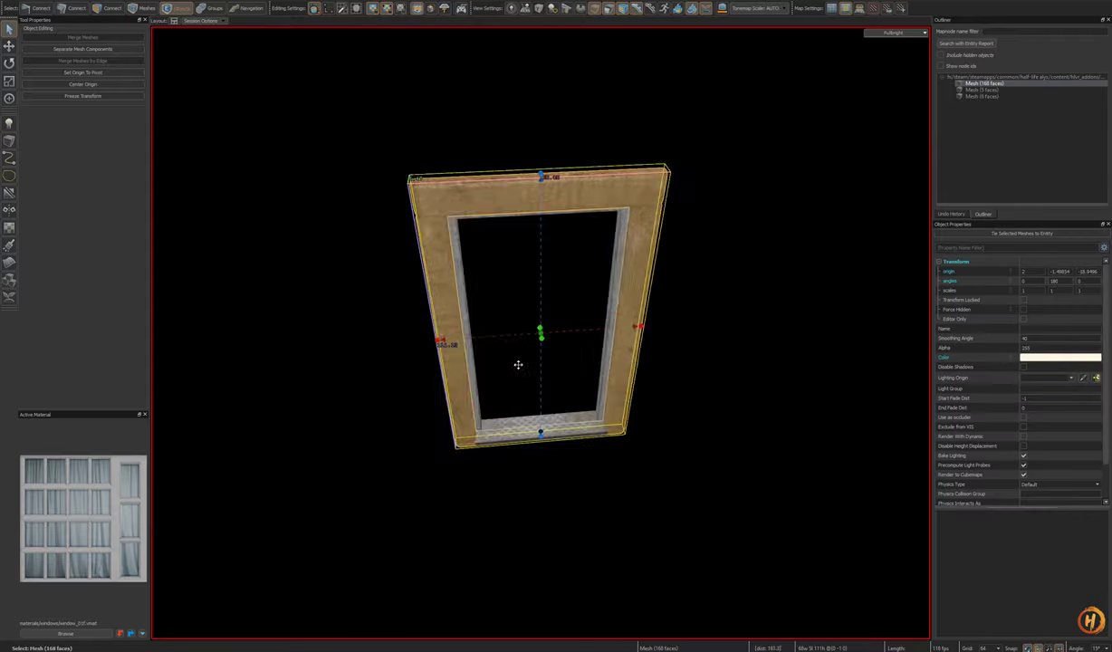
alt+drag(518, 366, 539, 403)
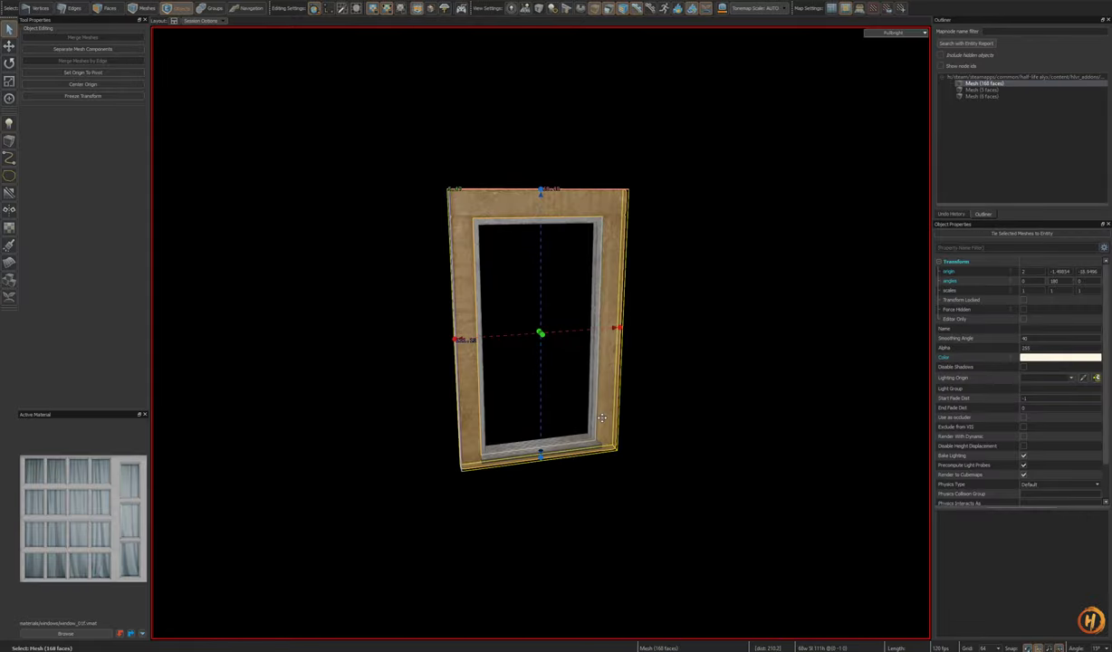
alt+drag(664, 417, 644, 388)
click(542, 368)
key(F6)
alt+drag(542, 367, 533, 327)
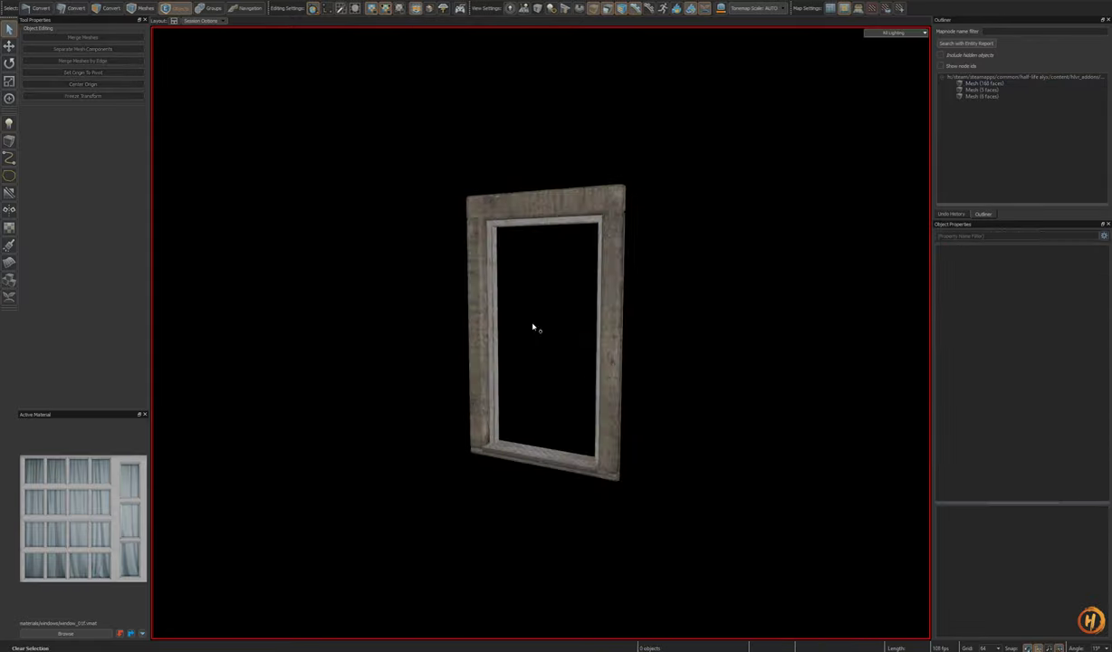
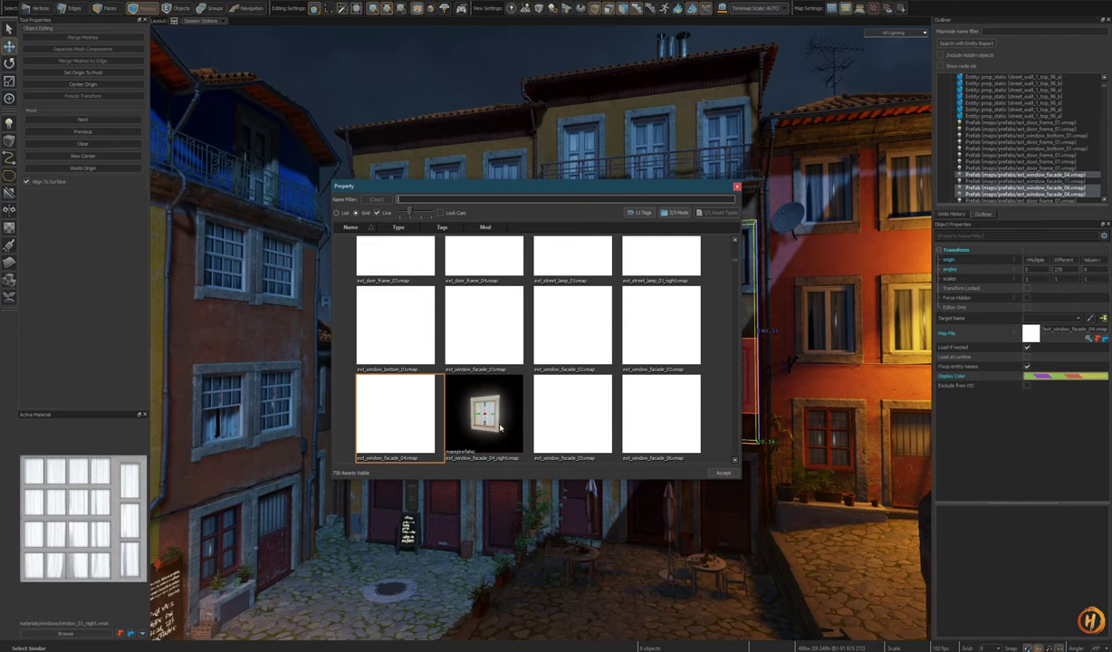
Step: Replace the map file of the selected ext_window_facade_04 windows with ext_window_facade_04_night.vmap and clear the selection
click(499, 429)
click(732, 477)
right_drag(587, 444, 532, 547)
key(Escape)
key(w)
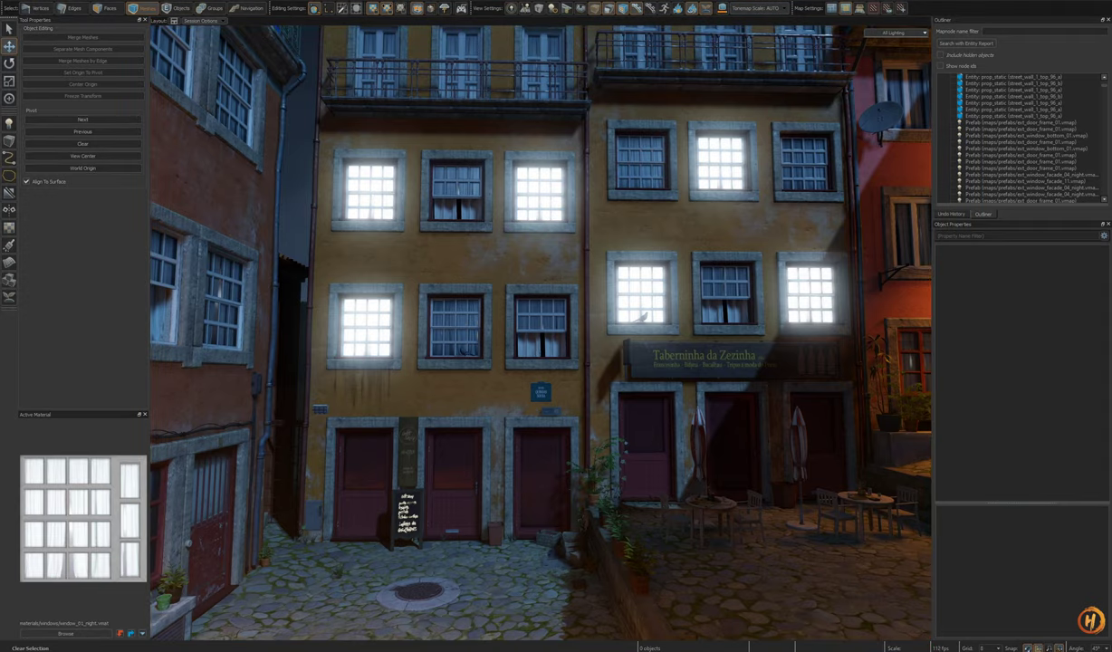
Step: Lower the Material 1 Emissive Level of the window_01_night material to 1 and save the material
drag(1111, 213, 778, 227)
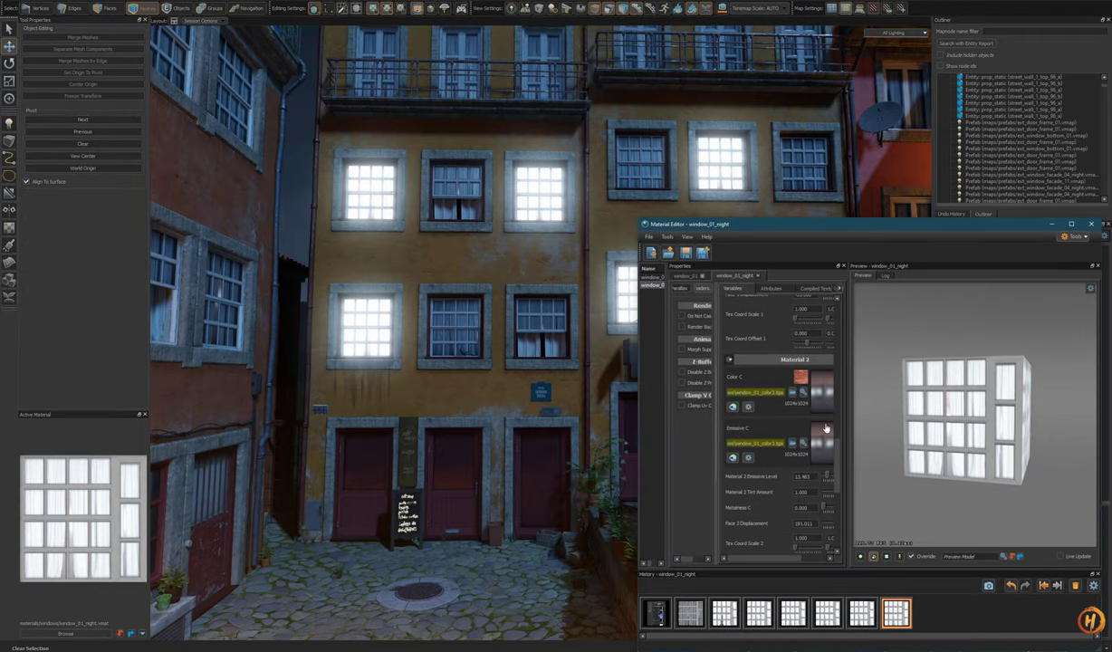
drag(847, 430, 915, 426)
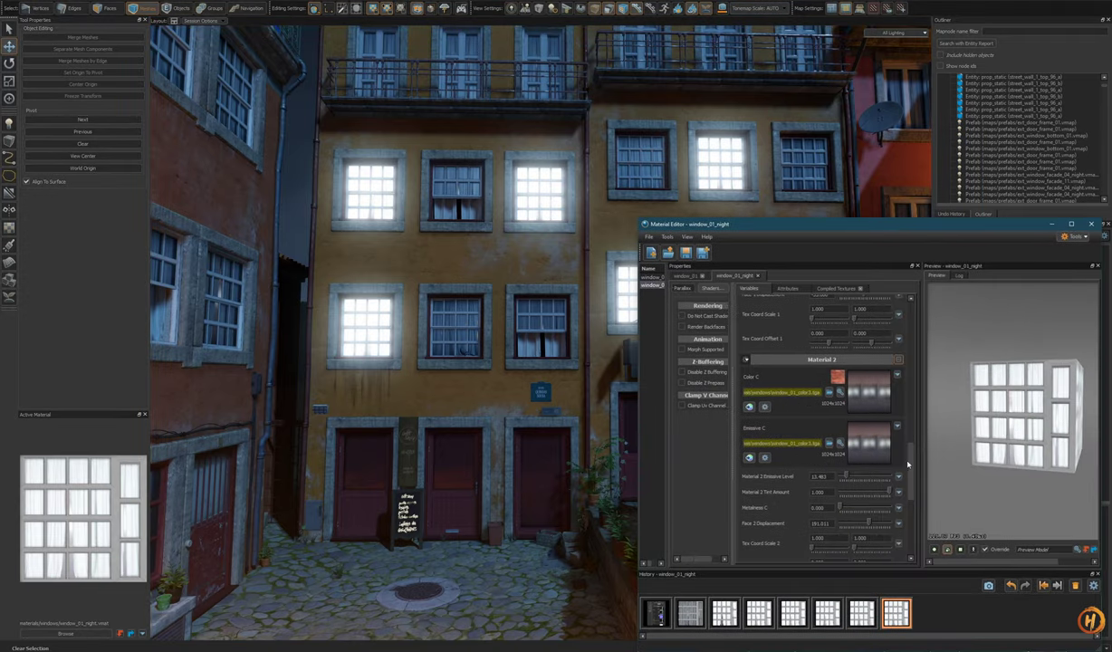
scroll(914, 434, up, 5)
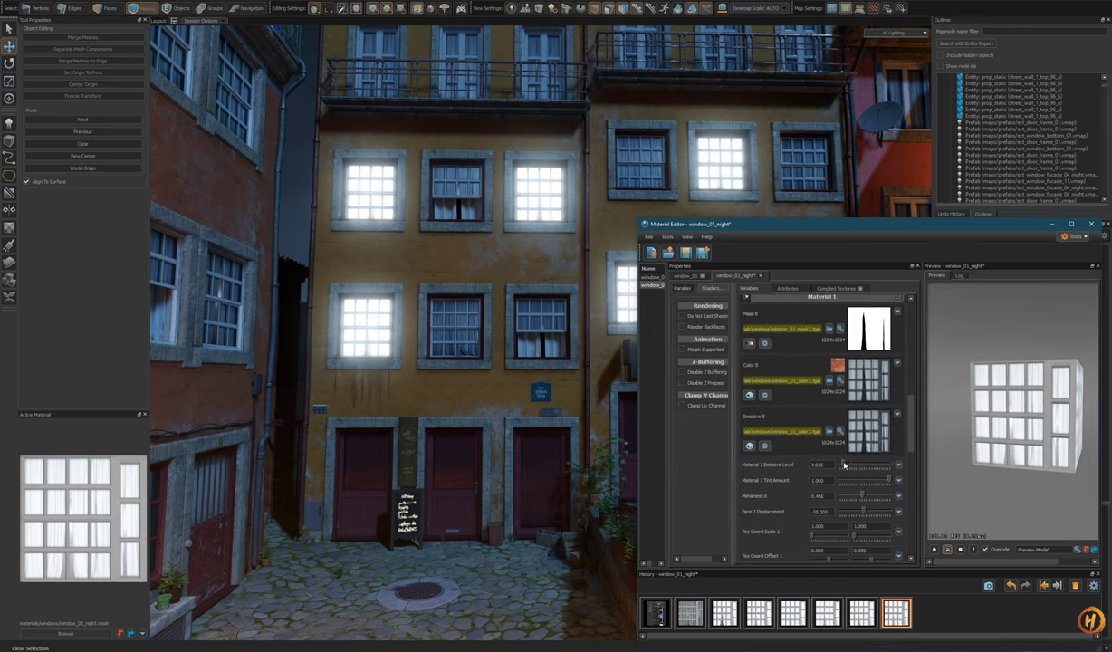
drag(844, 466, 841, 466)
click(685, 253)
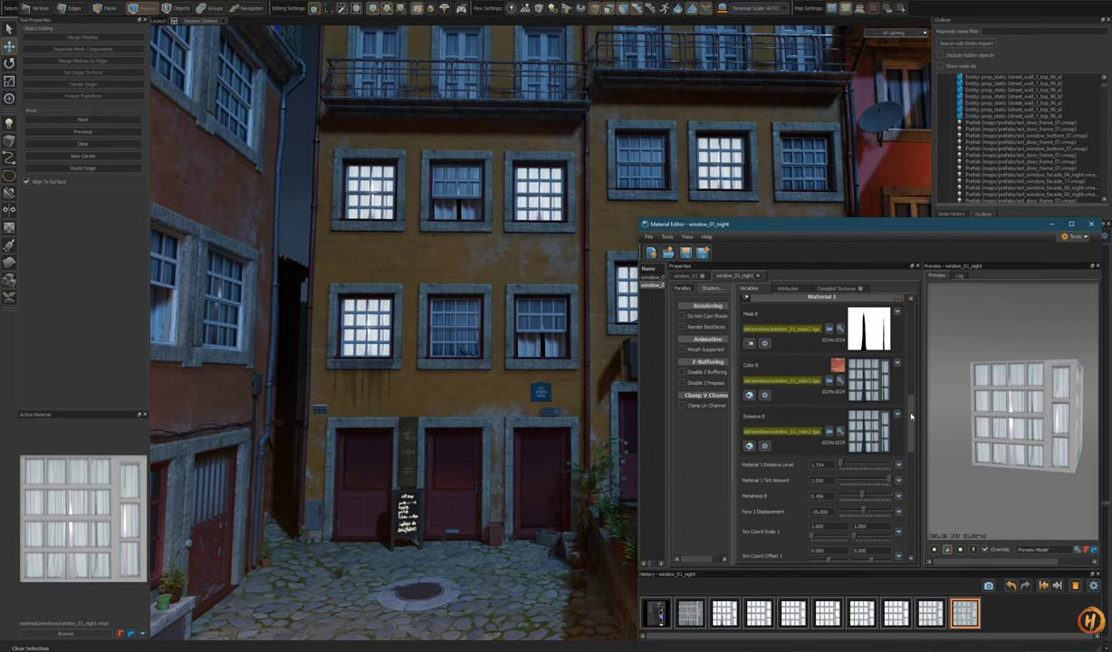
scroll(911, 417, up, 1)
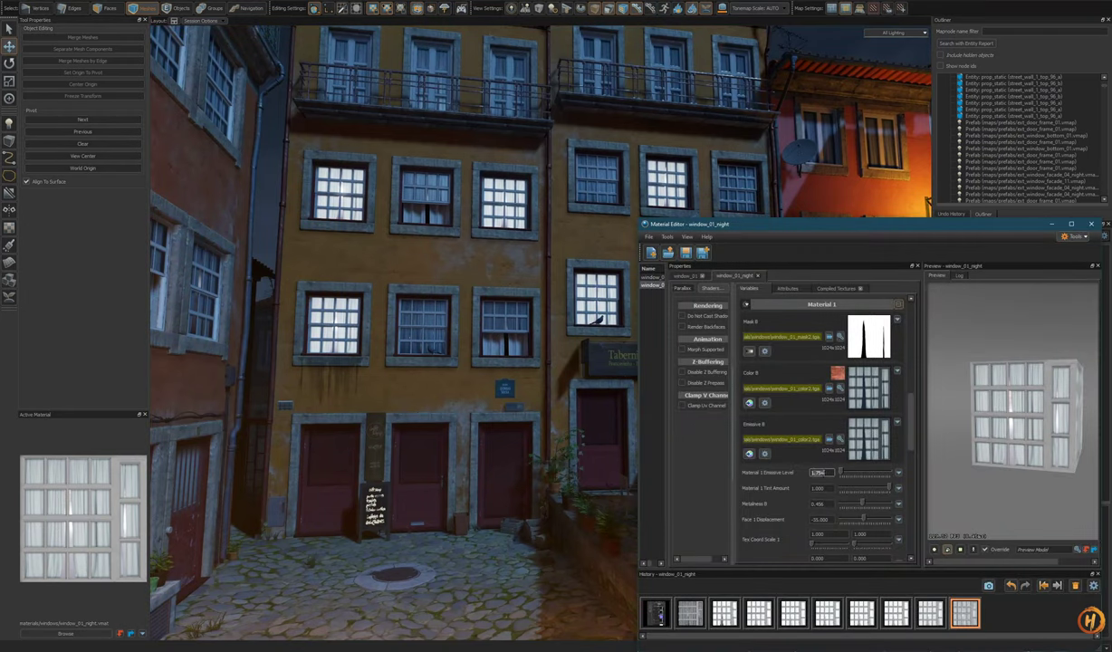
key(Return)
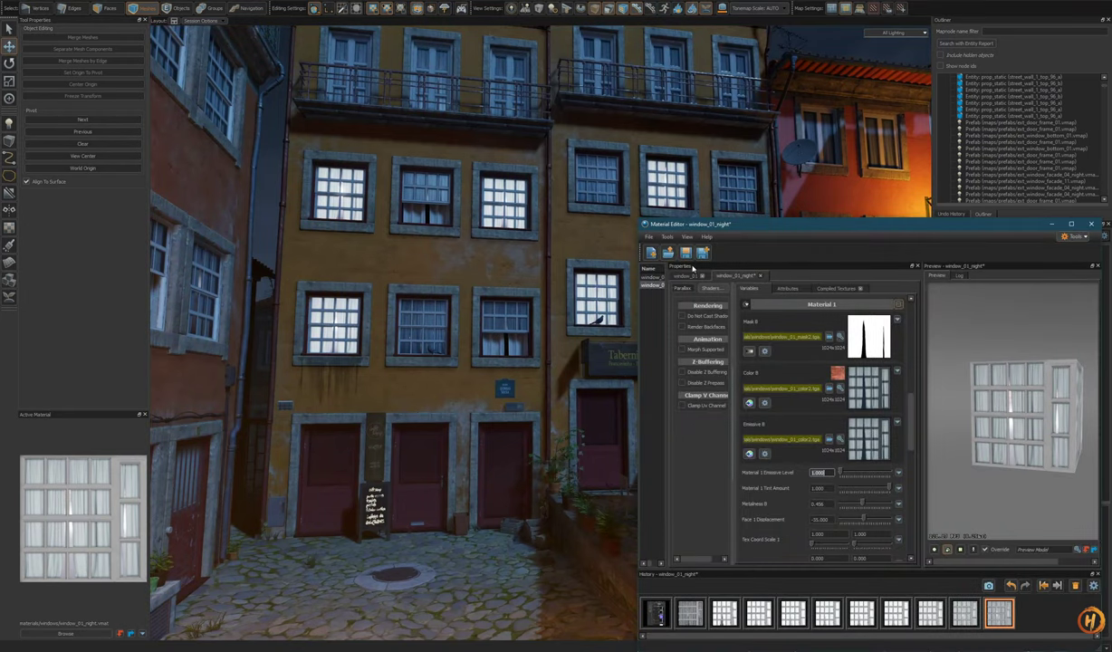
click(685, 254)
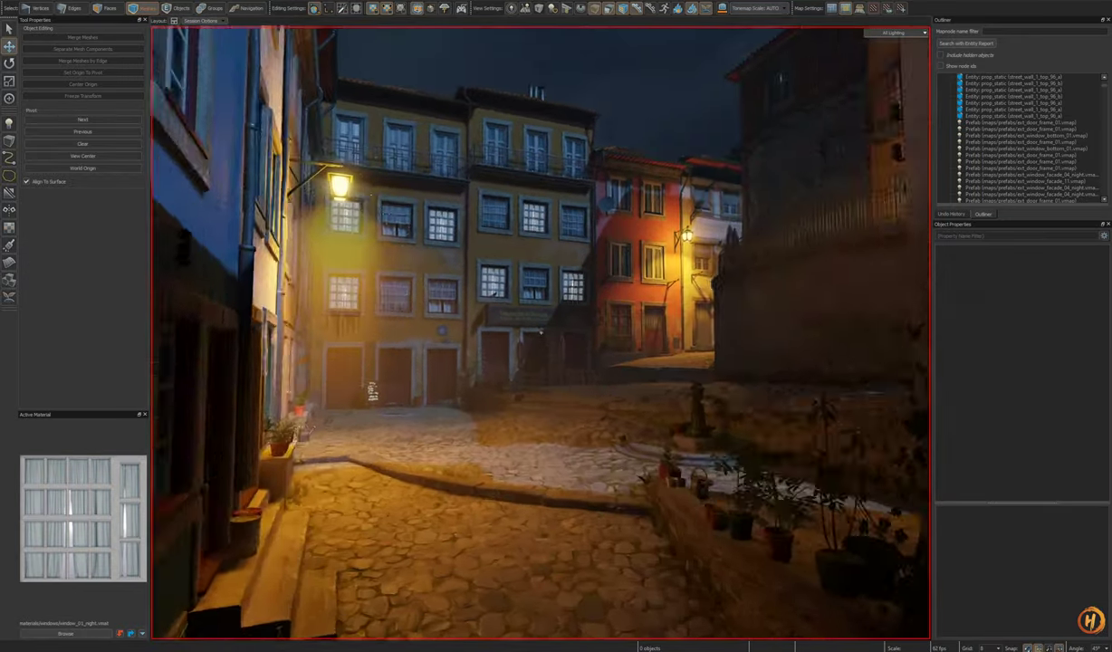
Step: Set the Material 2 Emissive Level of window_01_night to 10, save the material, and close the Material Editor
key(w)
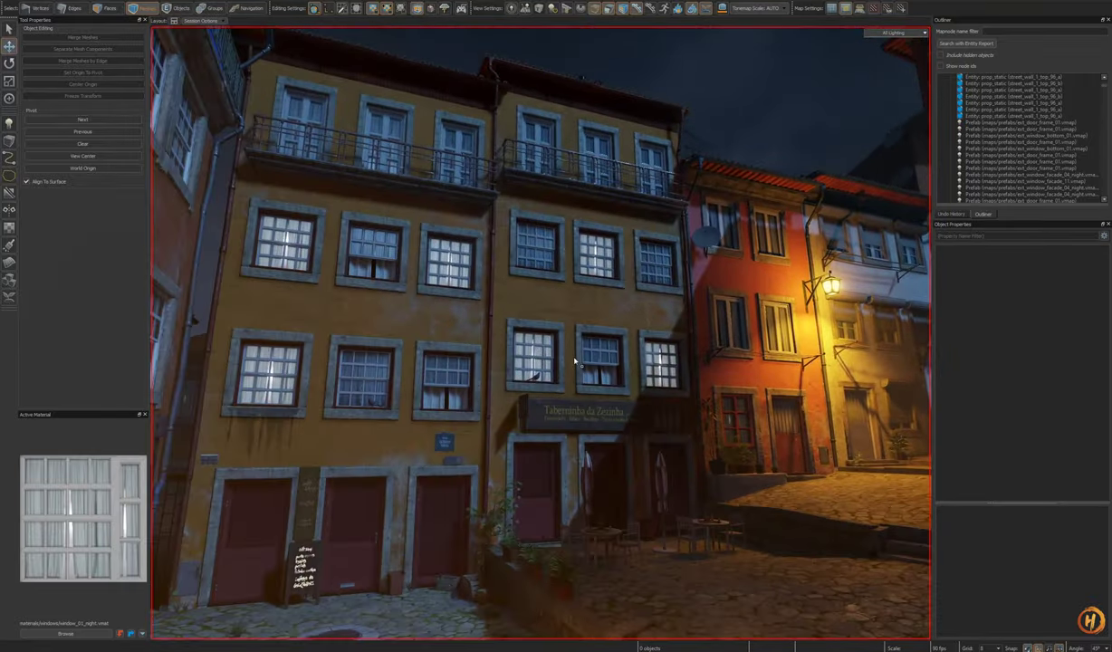
key(alt+Tab)
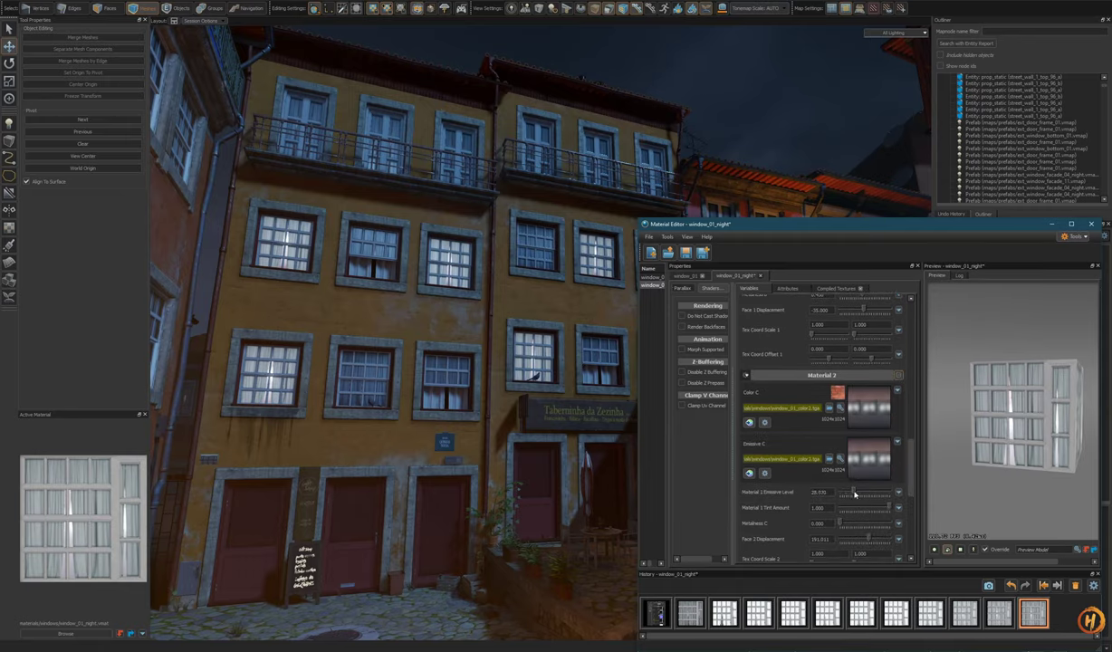
drag(859, 494, 856, 494)
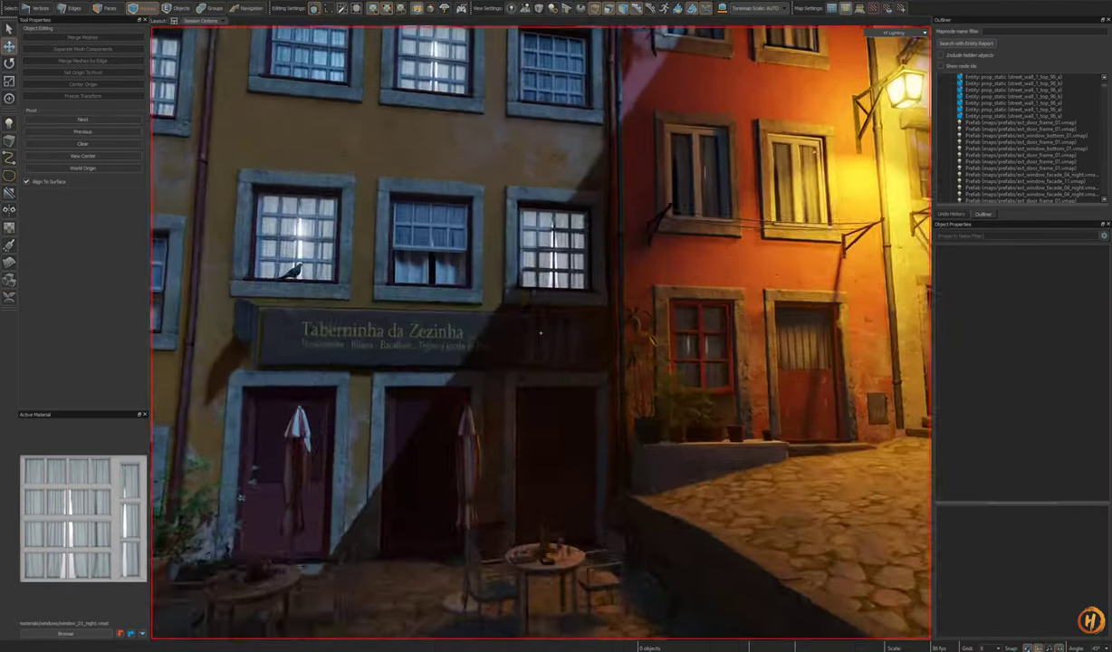
key(w)
key(s)
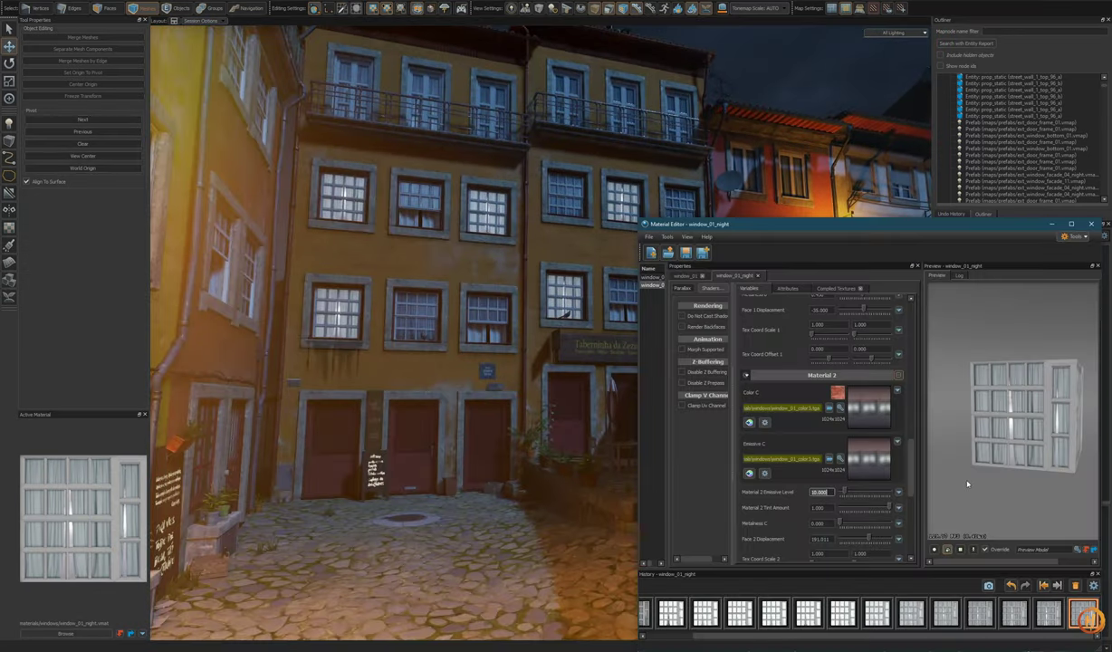
scroll(967, 485, up, 3)
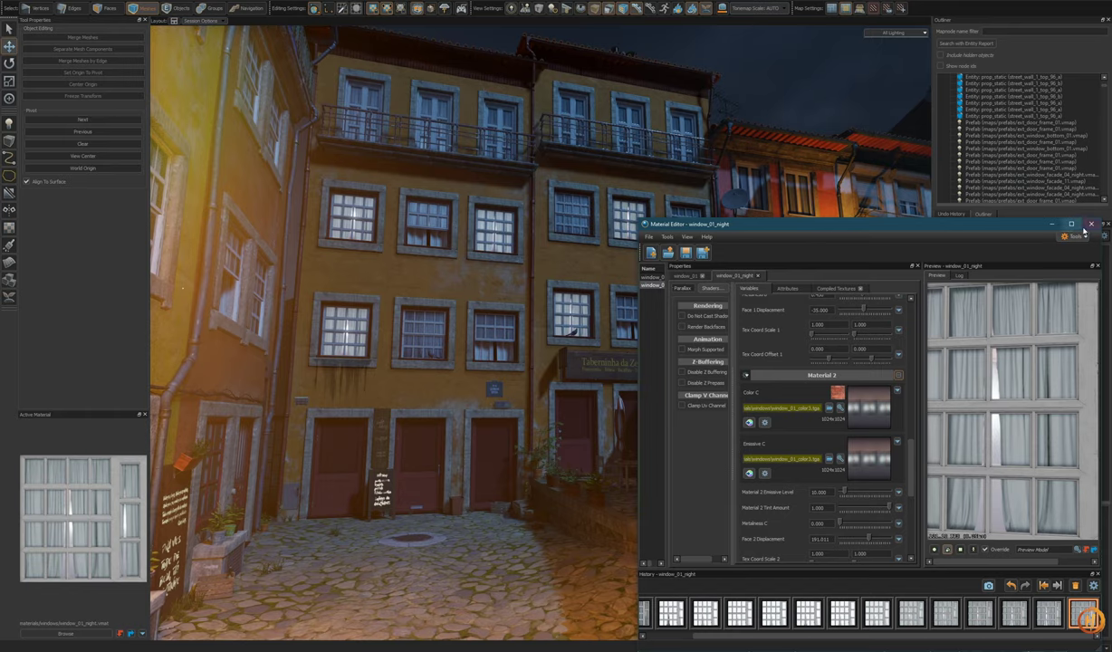
click(1091, 223)
Step: Select every ext_window_facade_11 window on the yellow houses, starting from the lower middle one, and inspect them up close
click(495, 329)
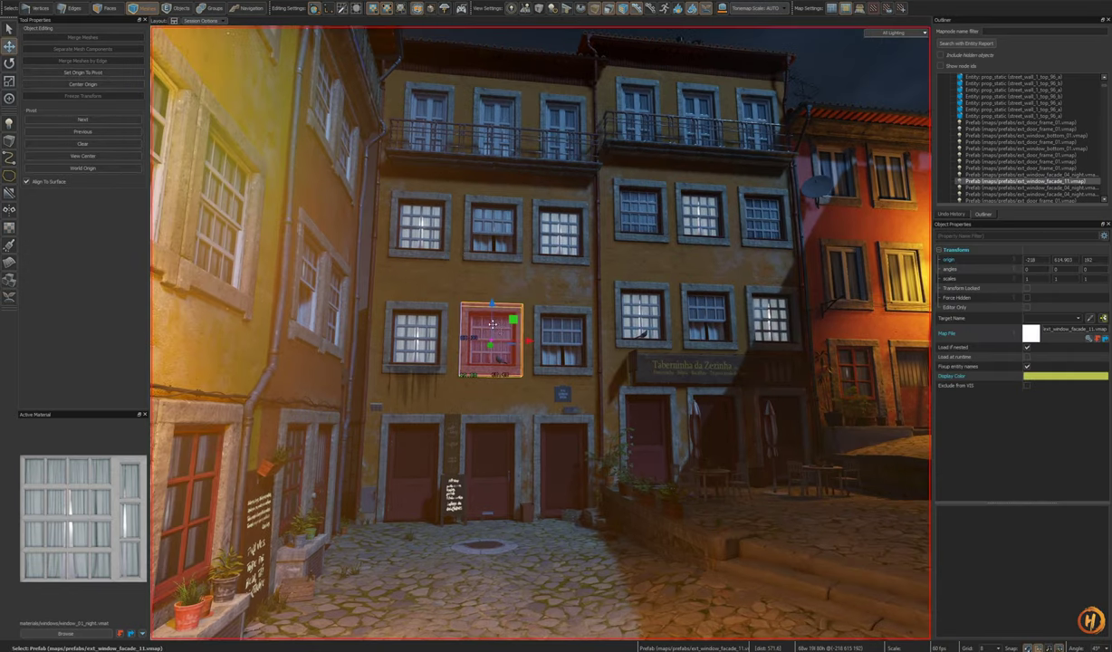
key(ctrl+shift+a)
right_drag(495, 329, 541, 334)
key(s)
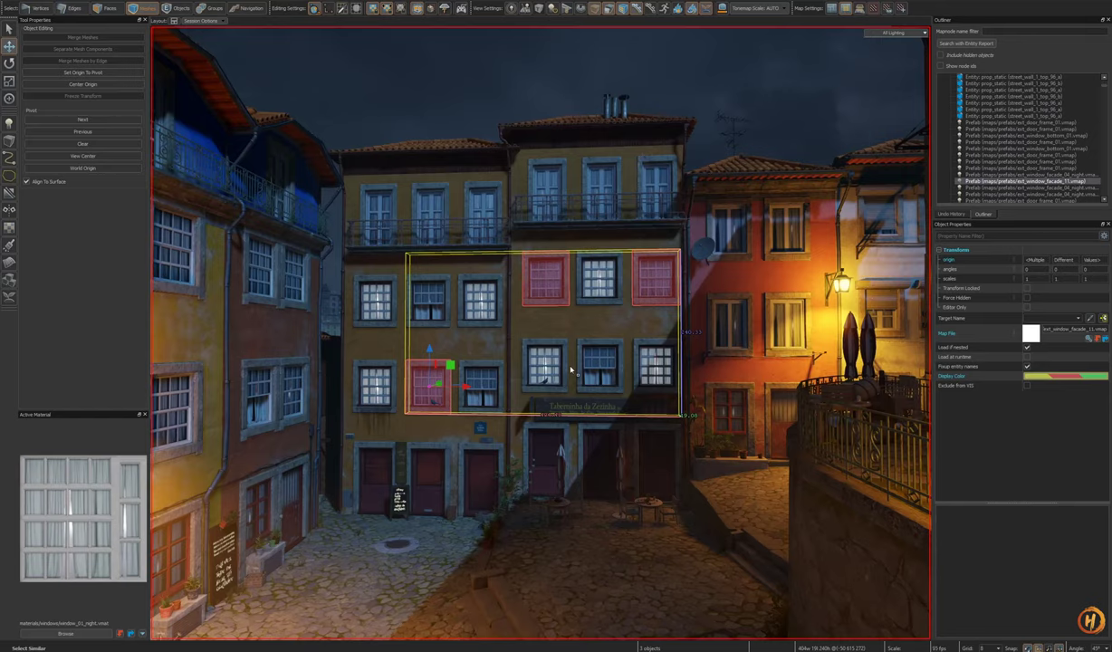
scroll(580, 378, up, 3)
scroll(582, 378, up, 4)
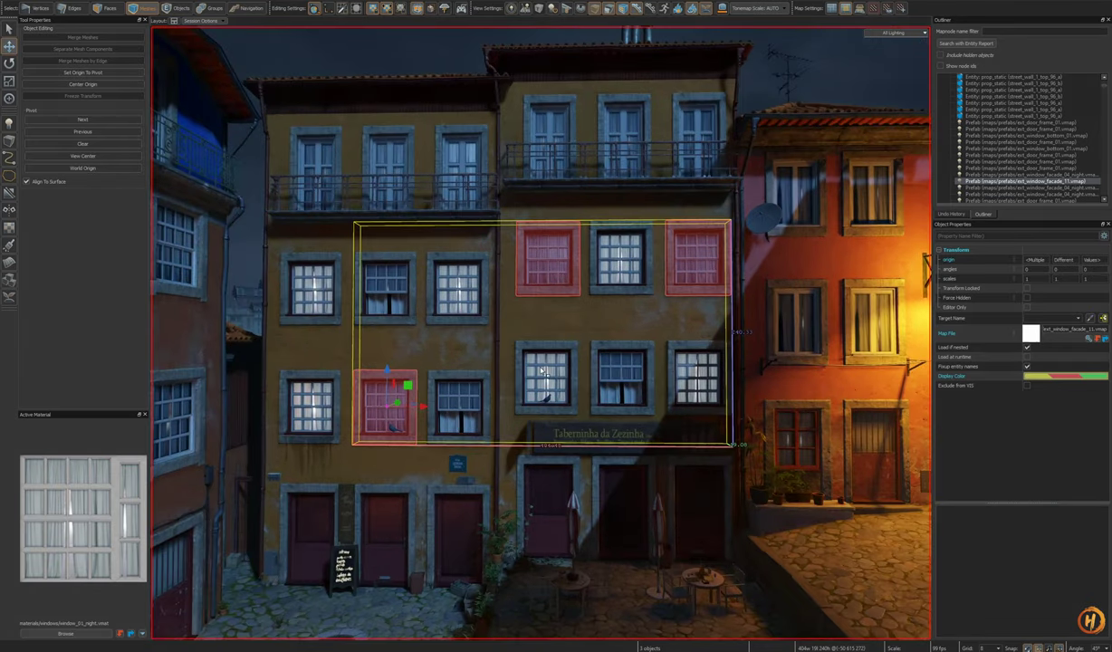
scroll(582, 378, down, 4)
alt+drag(581, 378, 534, 373)
alt+scroll(581, 378, up, 2)
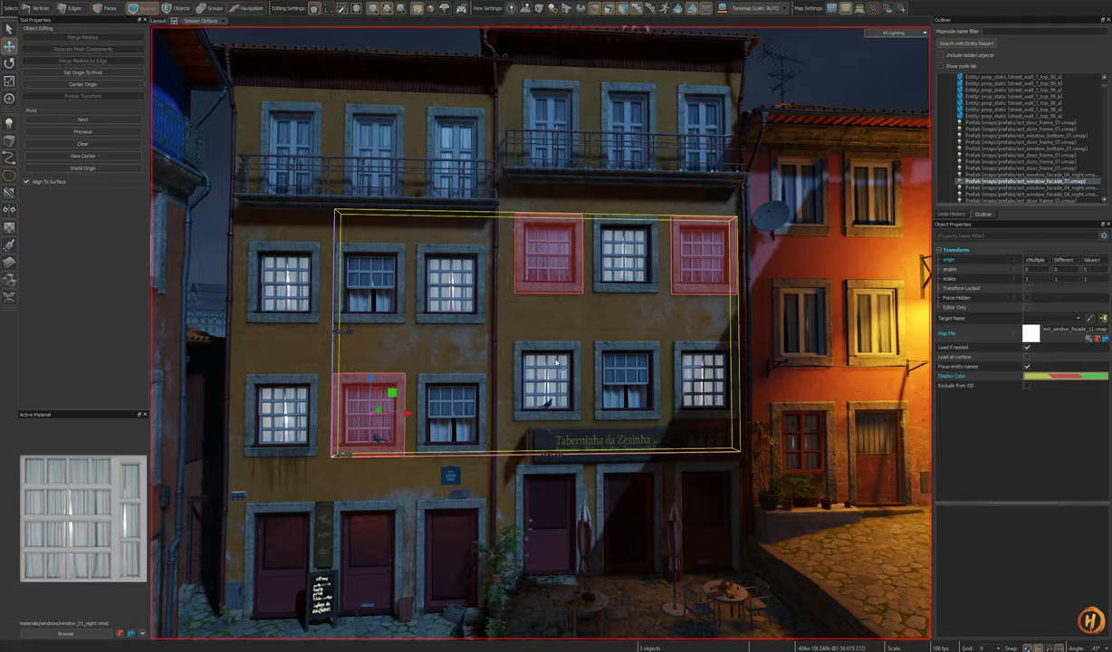
right_drag(556, 363, 453, 385)
key(w)
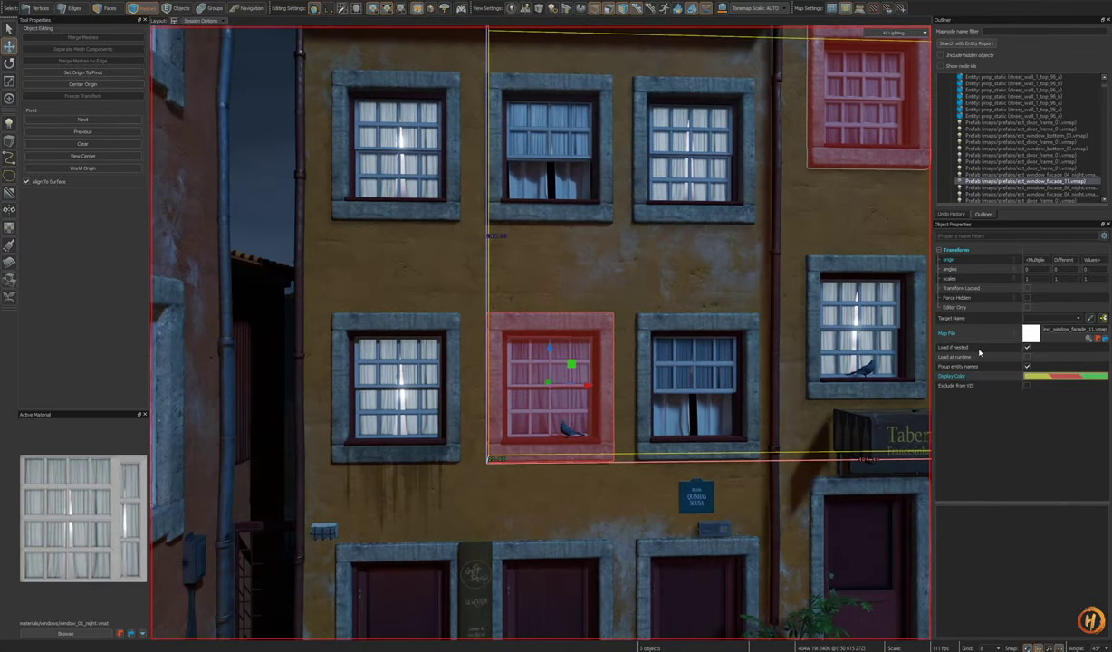
click(1090, 339)
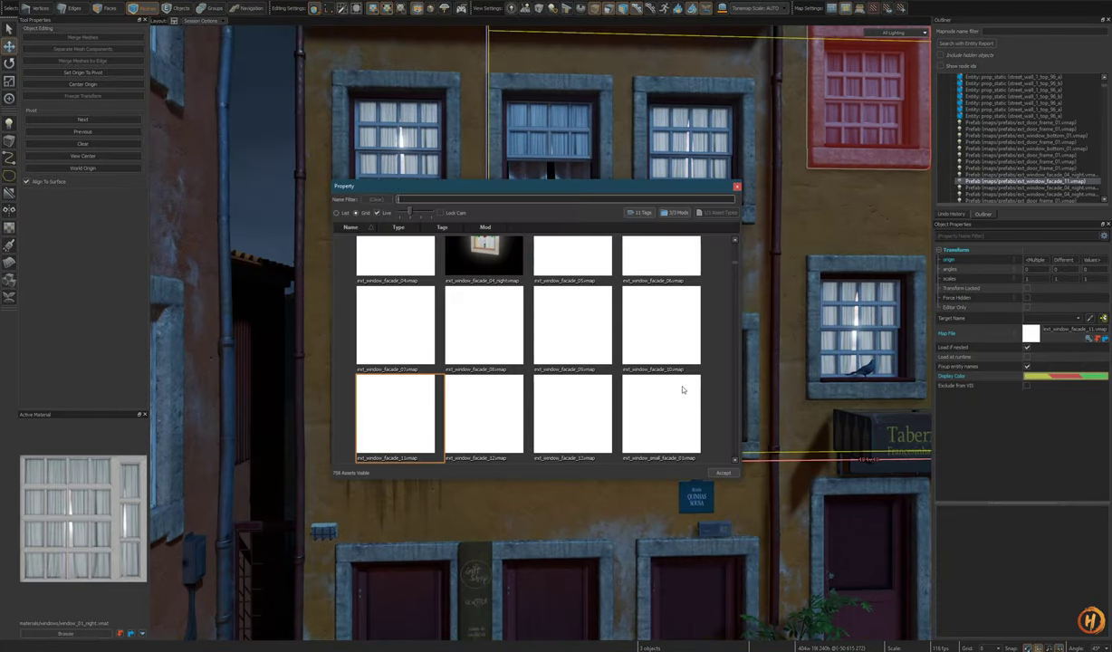
click(737, 187)
key(z)
key(Escape)
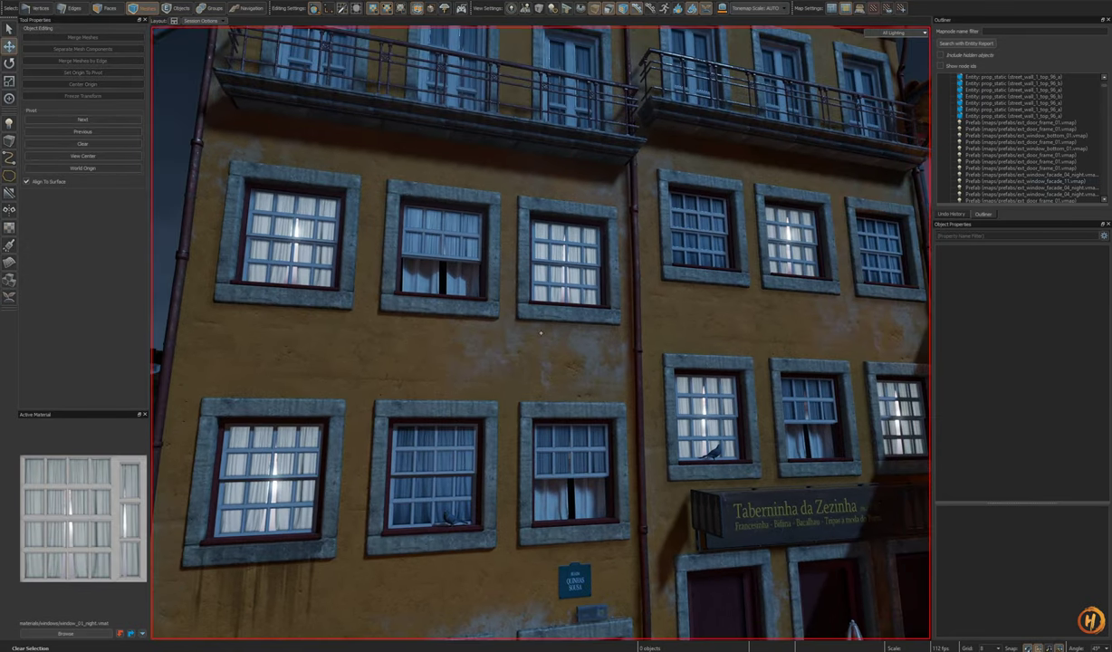
Step: Select the dark ext_window_facade_11 window below the Taberninha house's balcony and extend the selection to all similar windows
key(s)
key(z)
click(424, 406)
key(z)
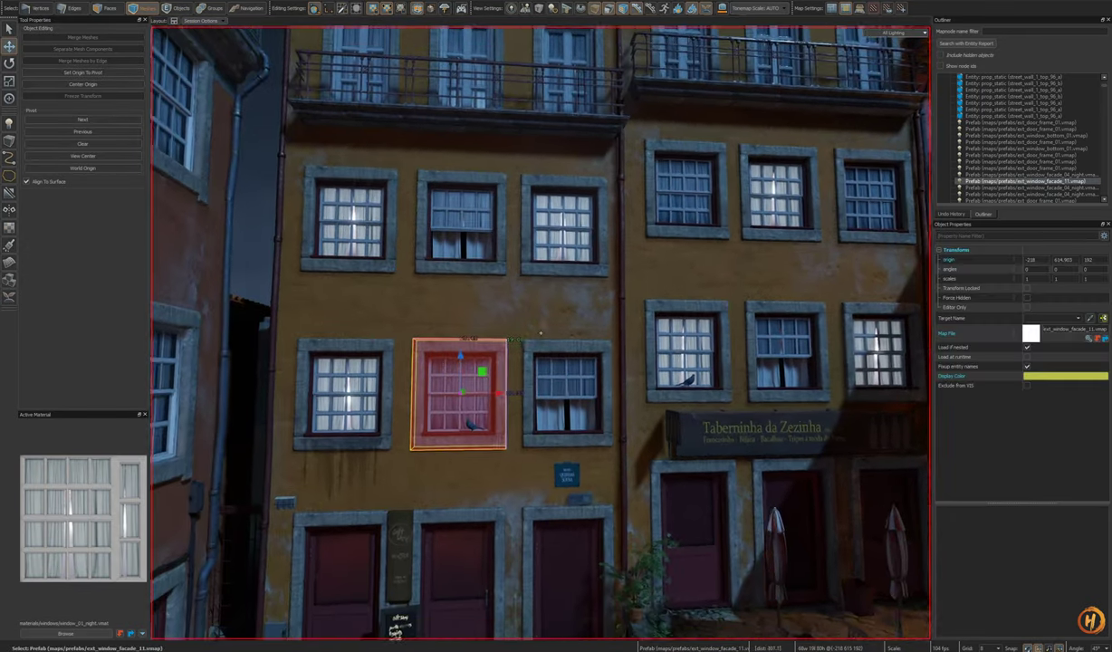
key(z)
click(587, 252)
right_click(588, 255)
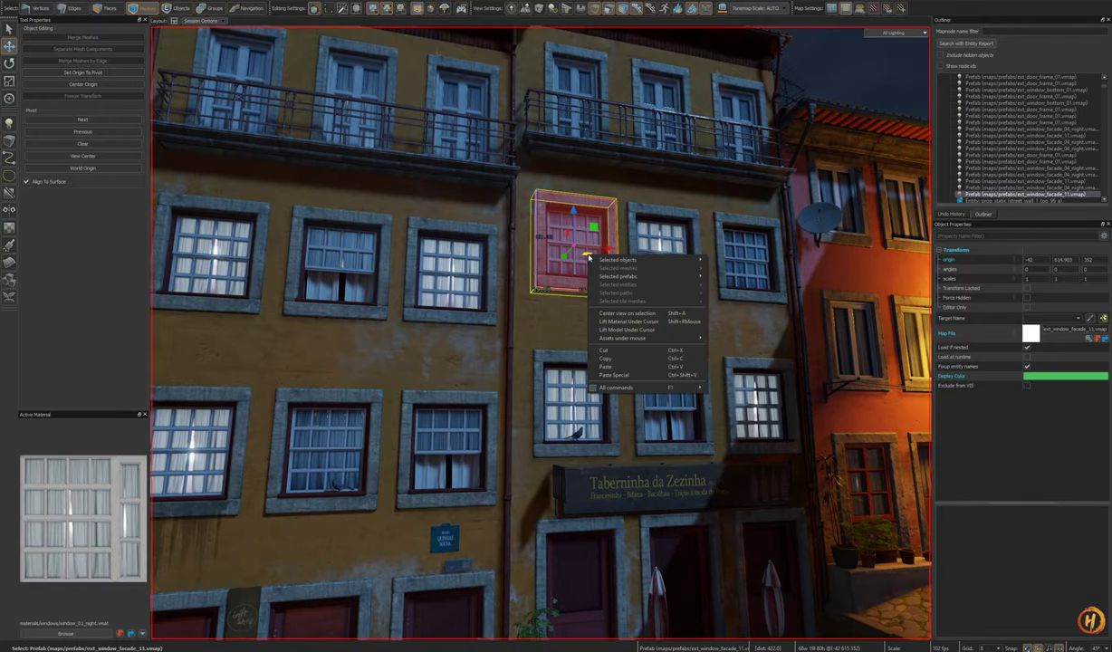
mouse_move(613, 262)
click(574, 247)
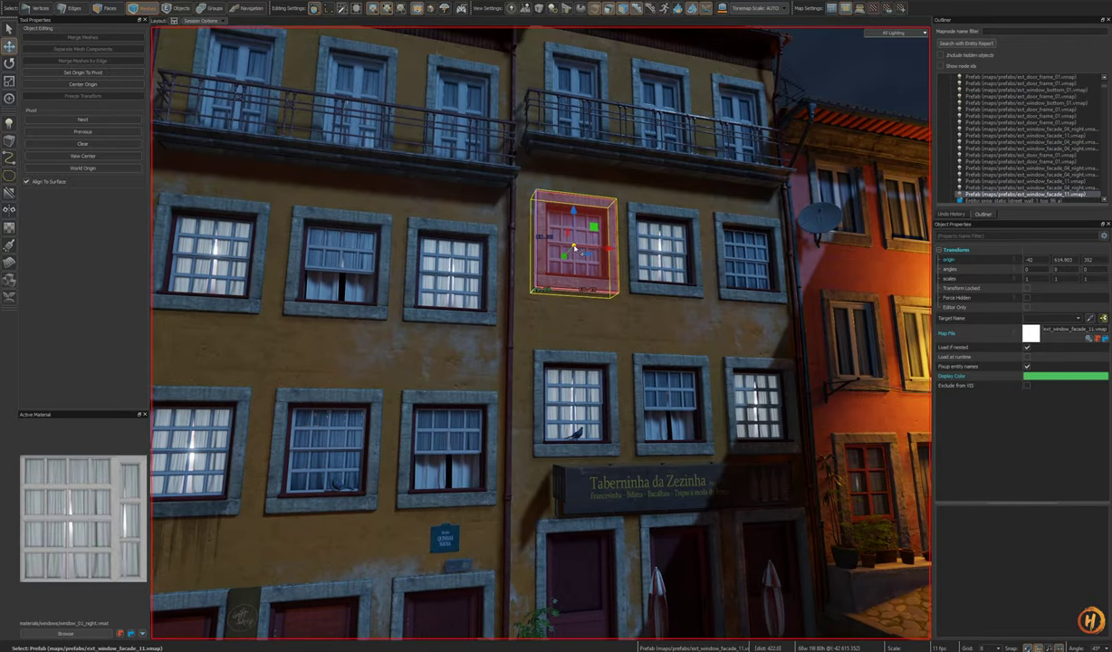
key(ctrl+alt+o)
Step: Replace the window selection with the building instance of the Taberninha da Zezinha house
right_click(603, 282)
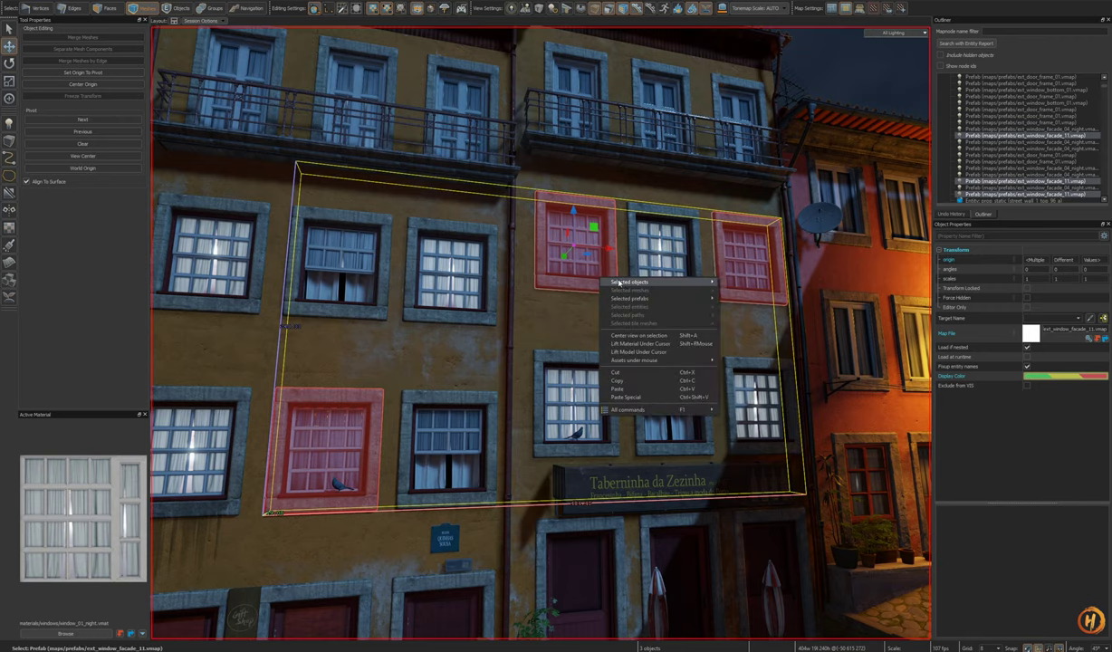
mouse_move(634, 281)
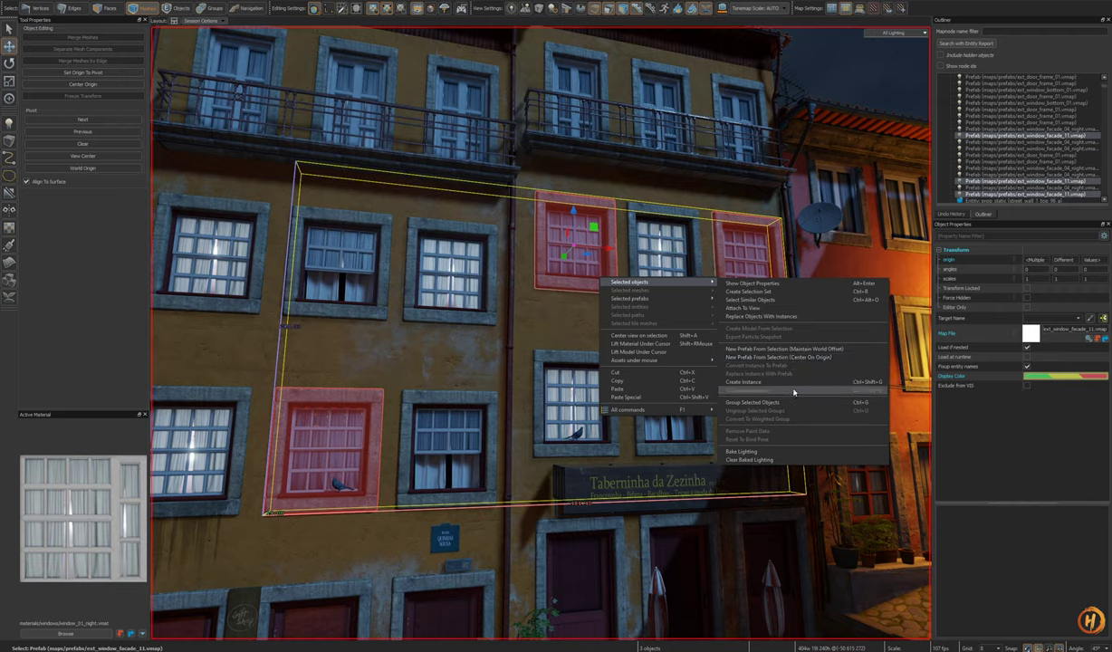
right_click(587, 253)
click(578, 286)
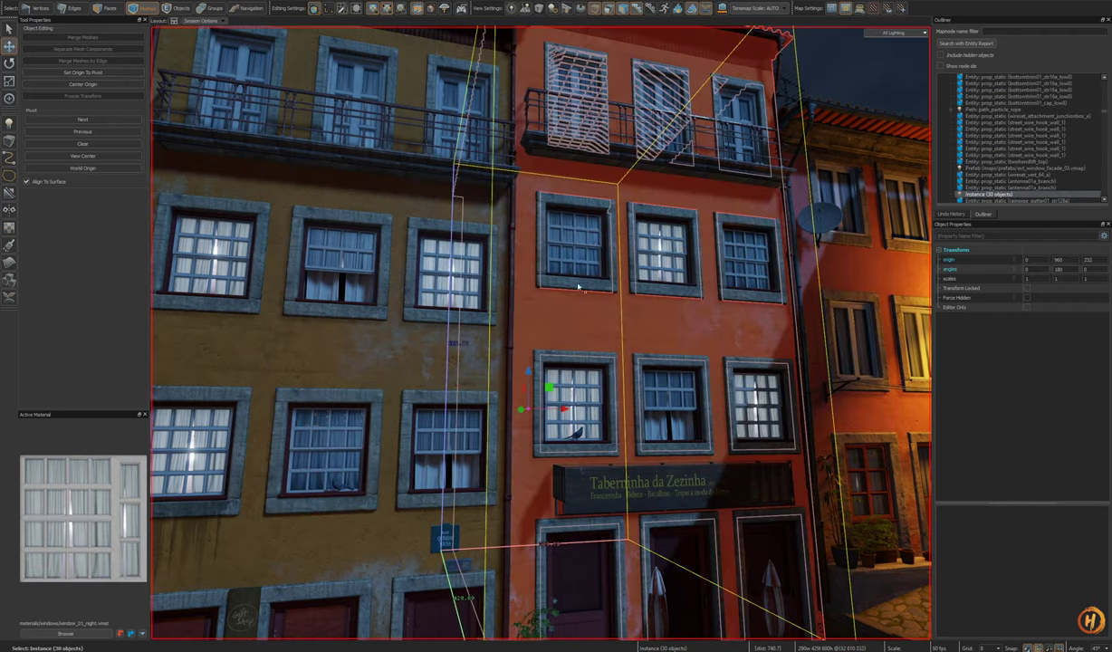
Step: Select the leftmost ext_window_facade_11 window below the Taberninha house's balcony and extend the selection to all similar windows
click(578, 285)
right_click(576, 276)
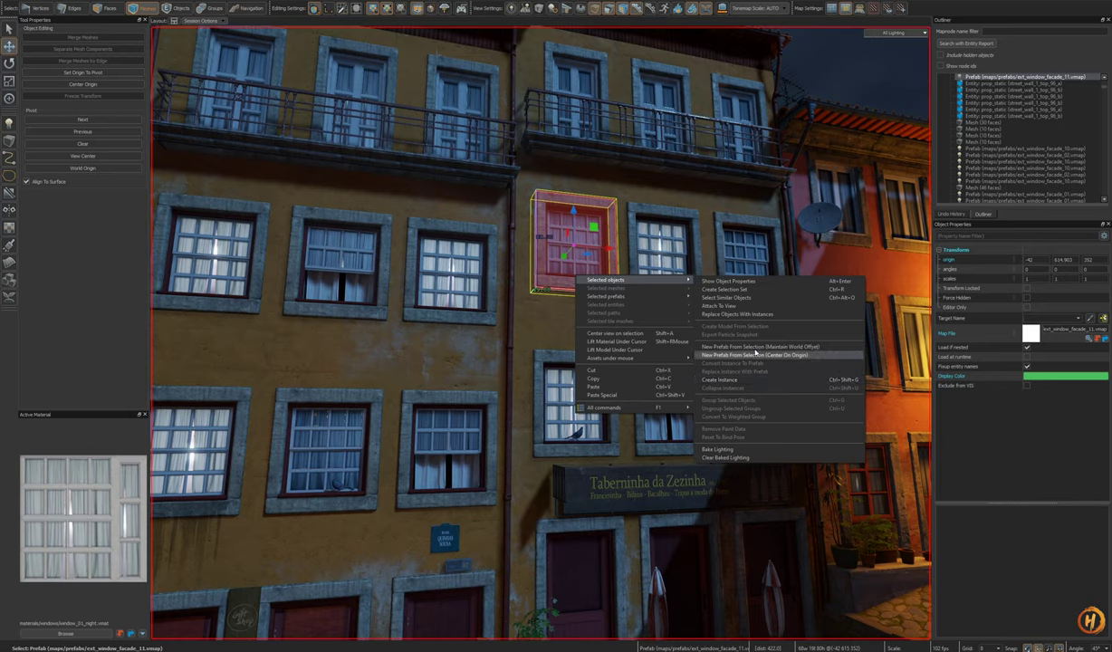
mouse_move(641, 302)
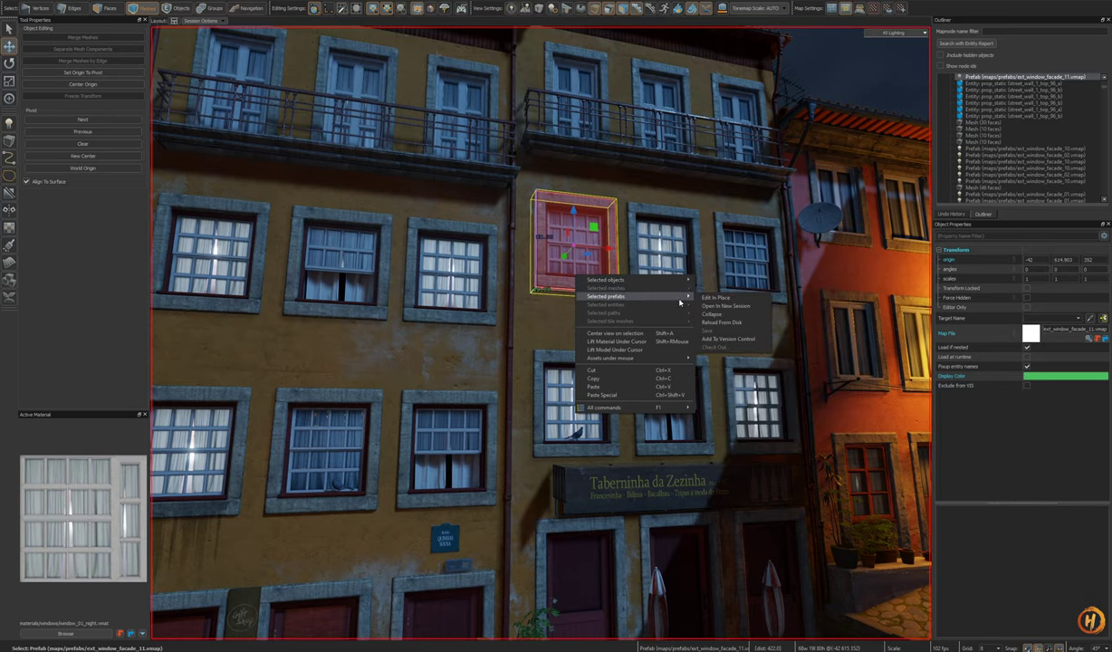
click(718, 313)
click(569, 249)
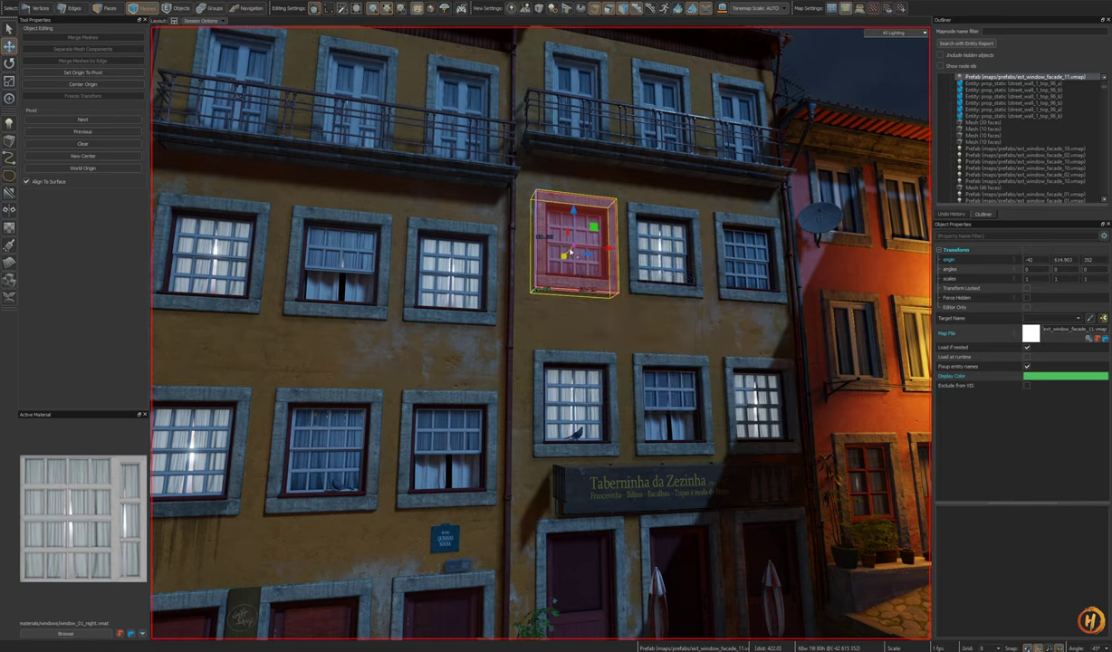
key(alt+s)
right_click(569, 249)
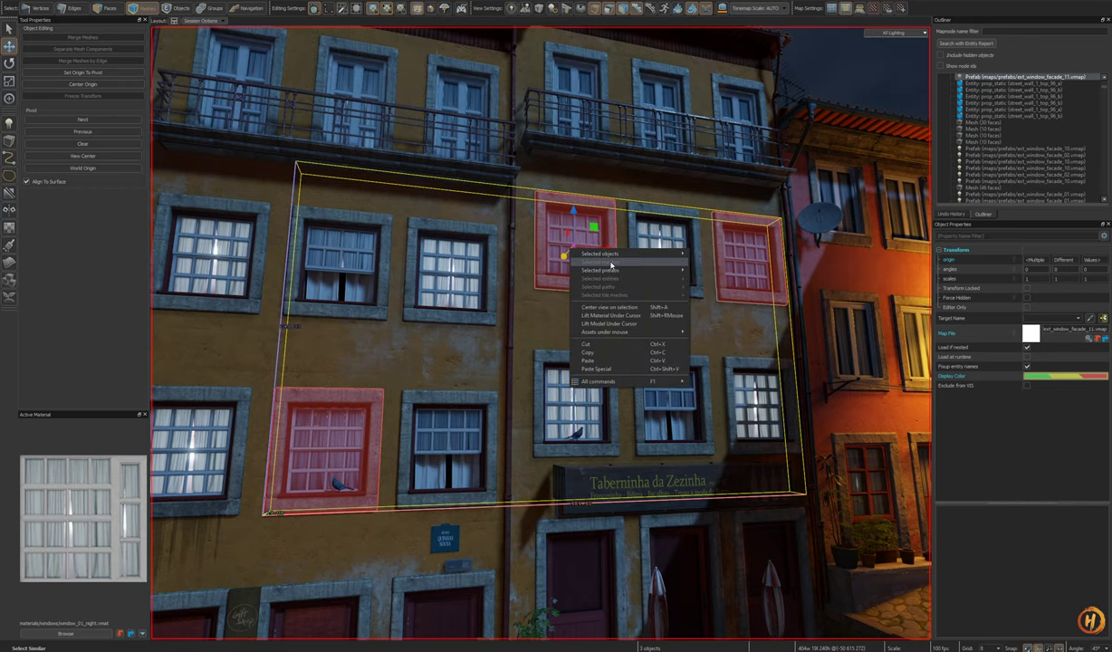
click(574, 249)
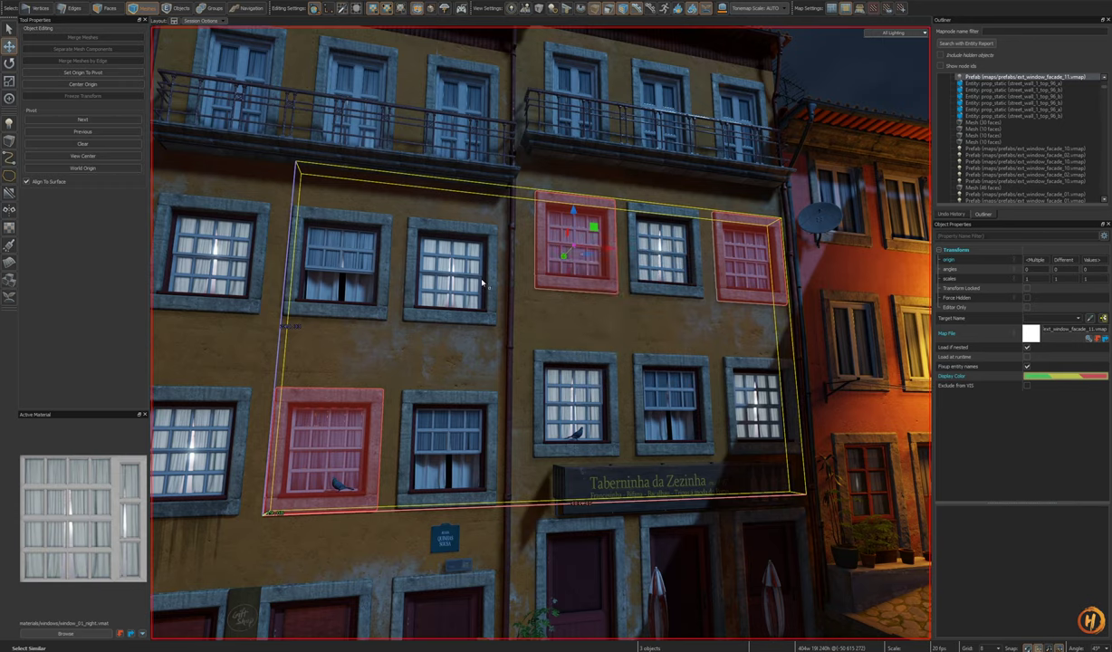
Step: Collapse the two outer ext_window_facade_11 prefabs in the window row below the Taberninha house's balcony
click(567, 253)
right_click(564, 255)
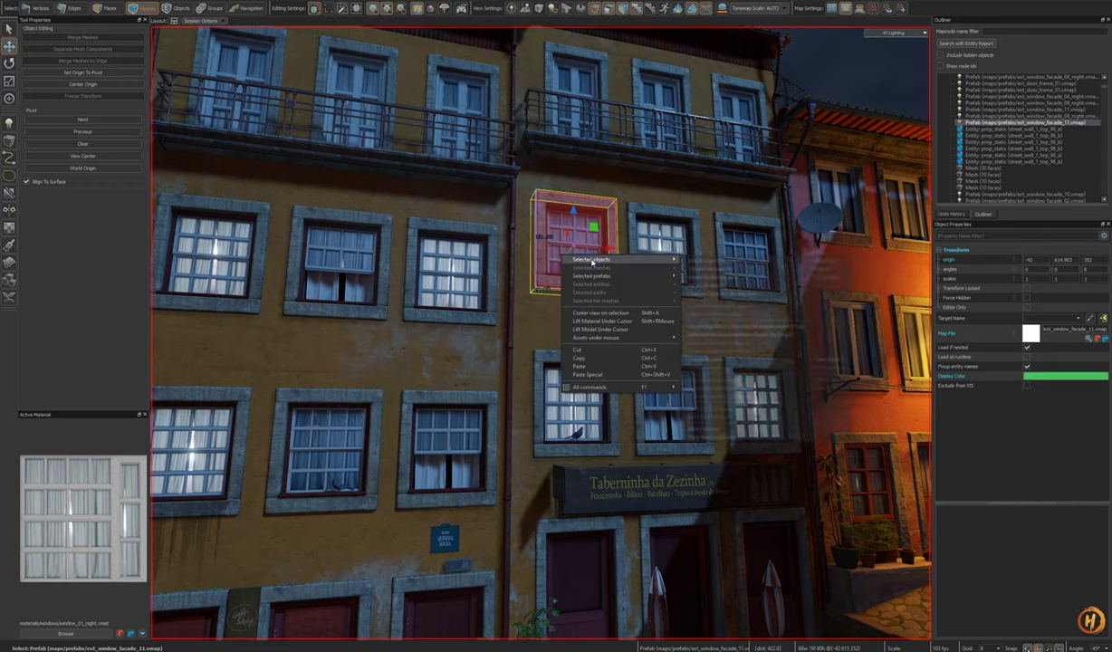
click(711, 292)
click(748, 269)
right_click(751, 270)
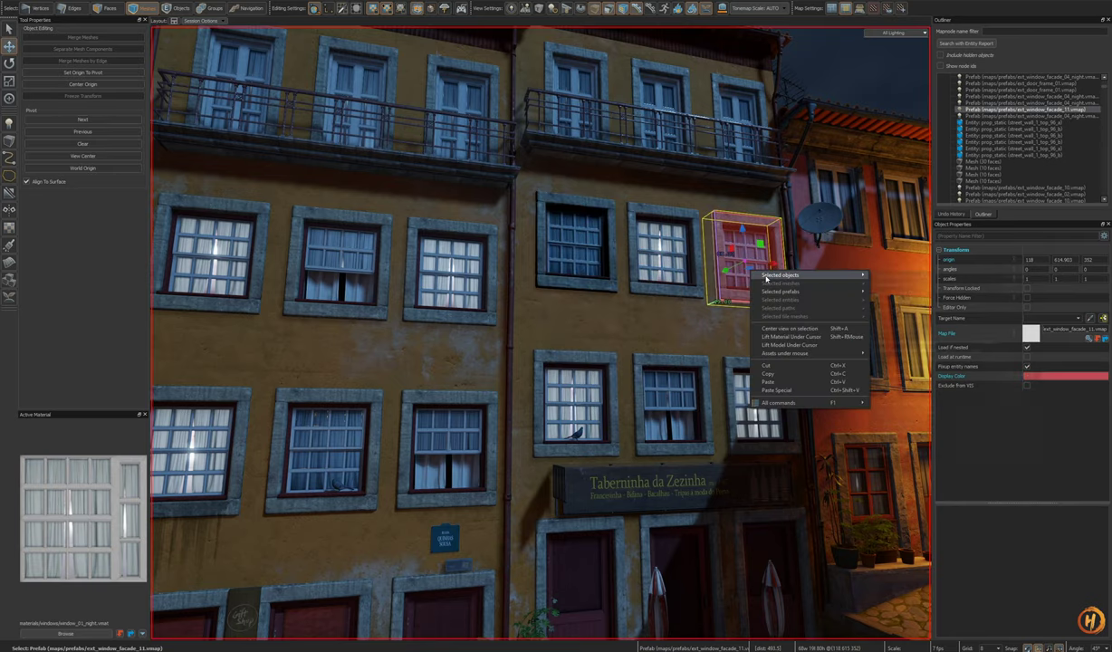
mouse_move(838, 295)
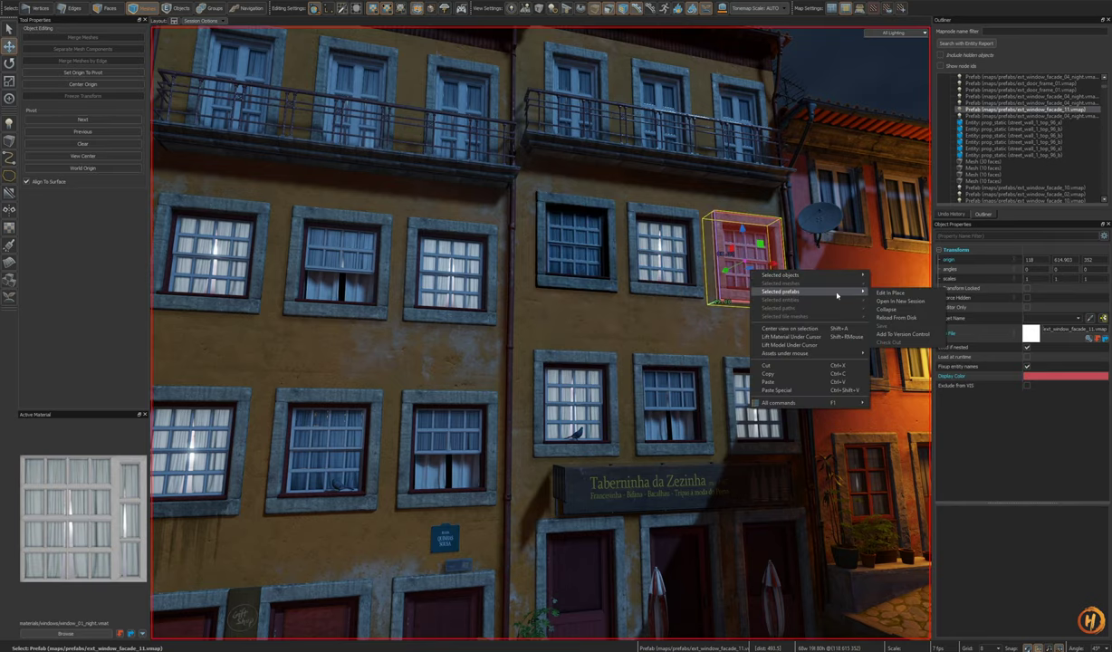
click(895, 309)
click(361, 439)
right_click(361, 438)
right_drag(539, 354, 339, 443)
Step: Select the glass mesh of the collapsed leftmost window and make window_01f_night the active material
click(612, 243)
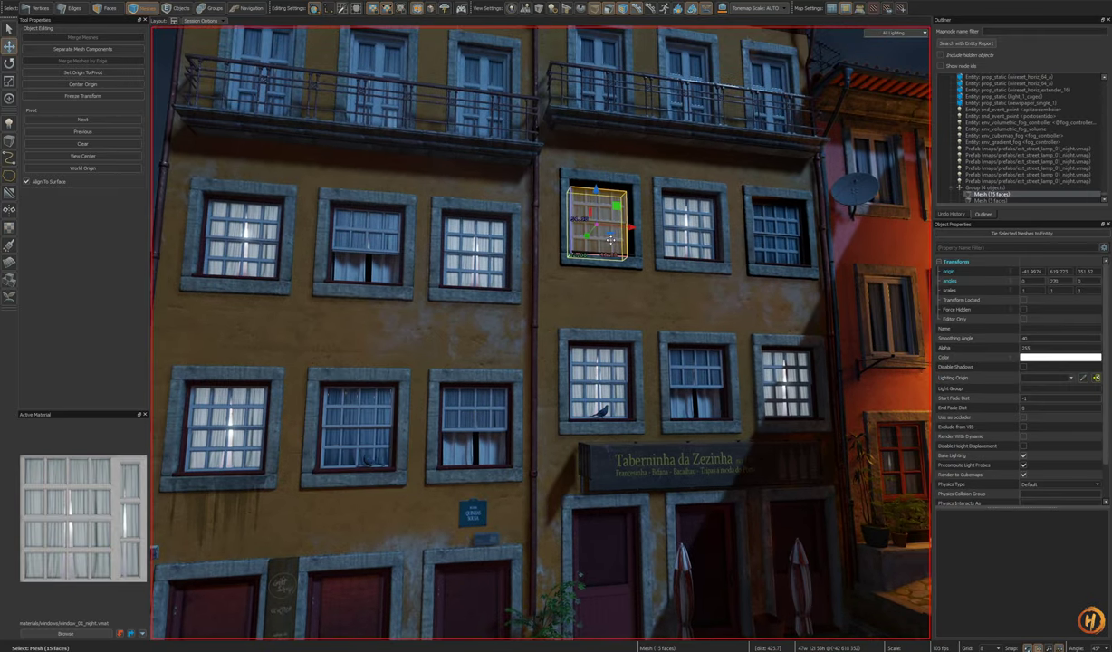
click(92, 630)
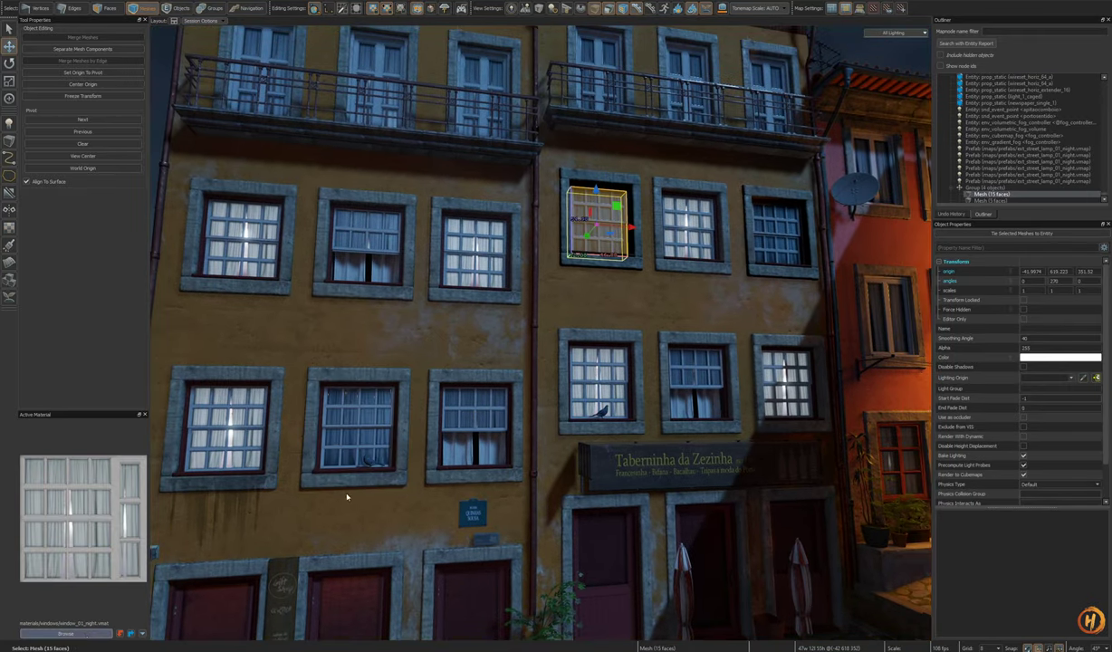
click(625, 310)
click(865, 578)
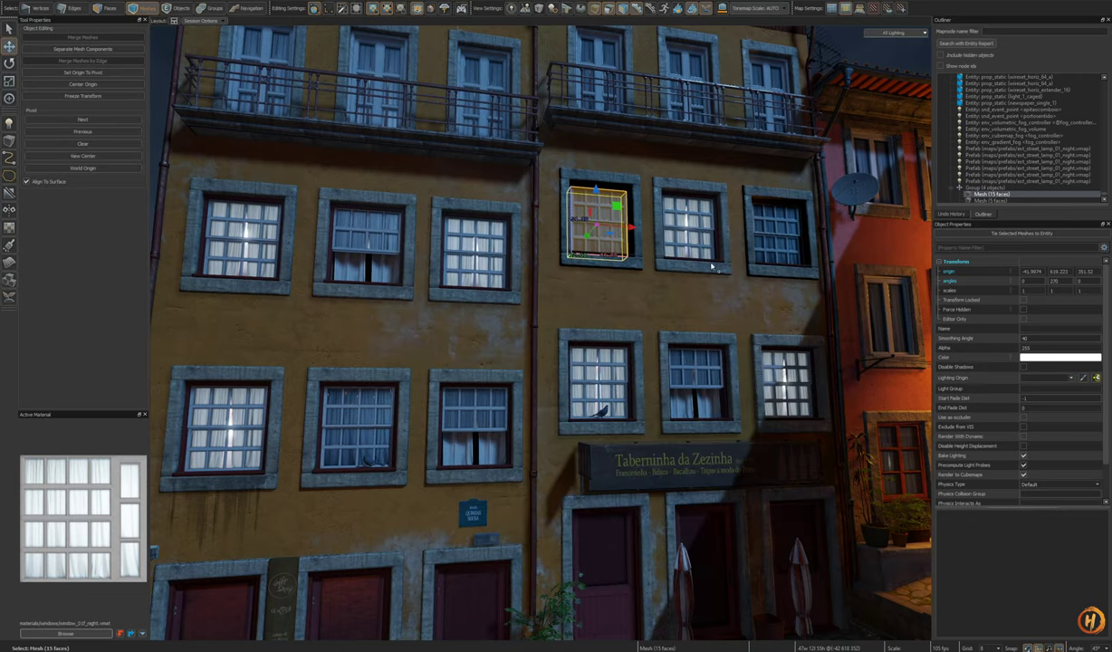
Step: Apply window_01f_night to the glass faces of both collapsed windows, then return to mesh selection
mouse_move(714, 266)
right_down()
mouse_move(735, 262)
mouse_move(698, 260)
right_up()
click(728, 262)
key(3)
double_click(727, 263)
key(shift+t)
key(Escape)
double_click(596, 241)
key(shift+t)
key(Escape)
key(4)
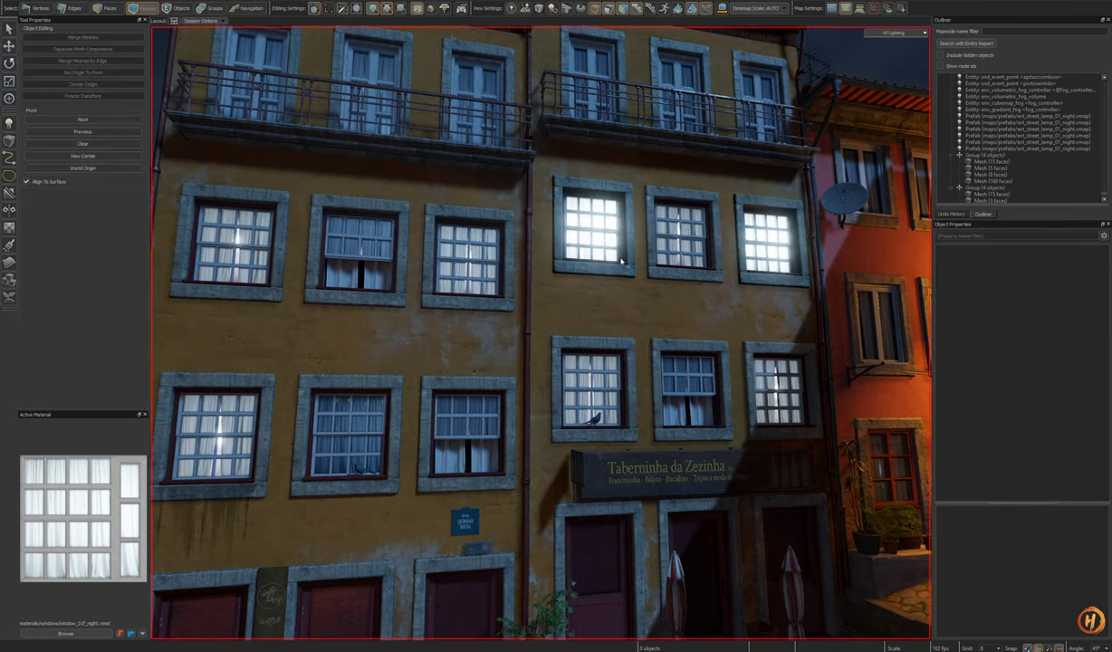
Step: Open window_01f_night in the Material Editor, lower its Material 1 Emissive Level, and save the material
key(w)
right_drag(622, 262, 626, 292)
right_click(88, 522)
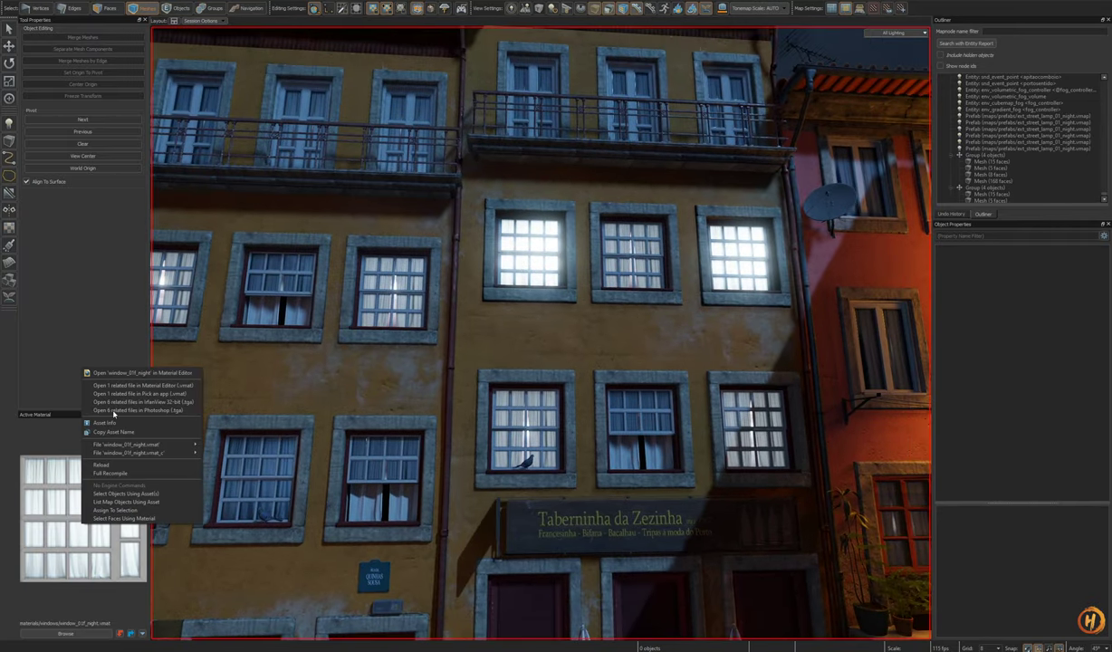
click(135, 373)
drag(765, 227, 762, 226)
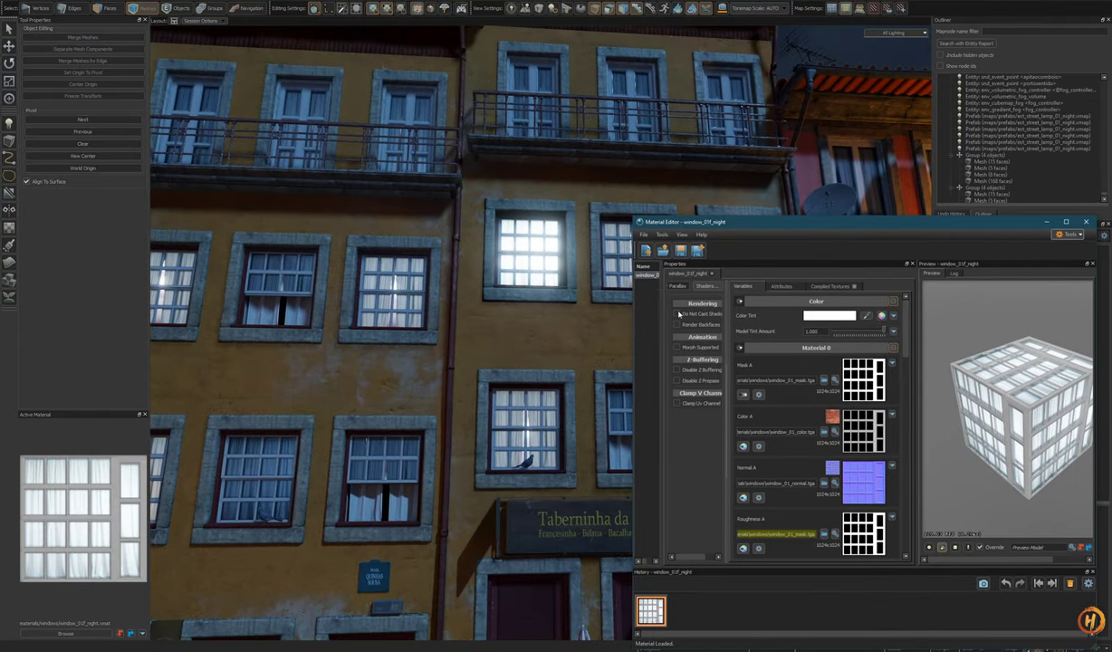
scroll(906, 355, down, 6)
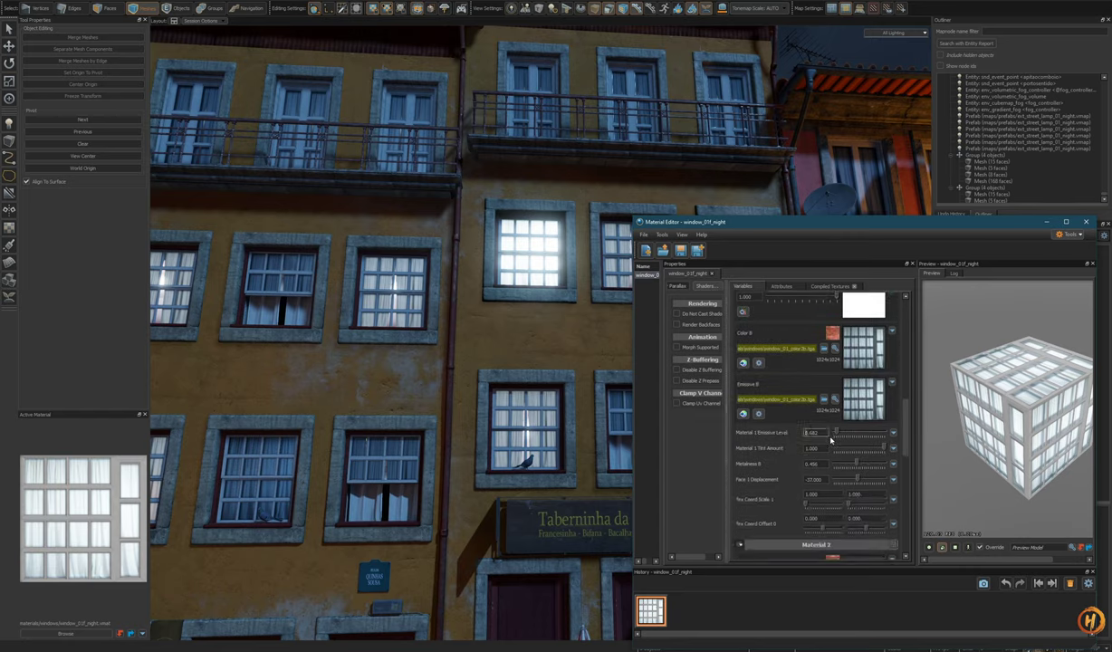
key(Return)
click(681, 251)
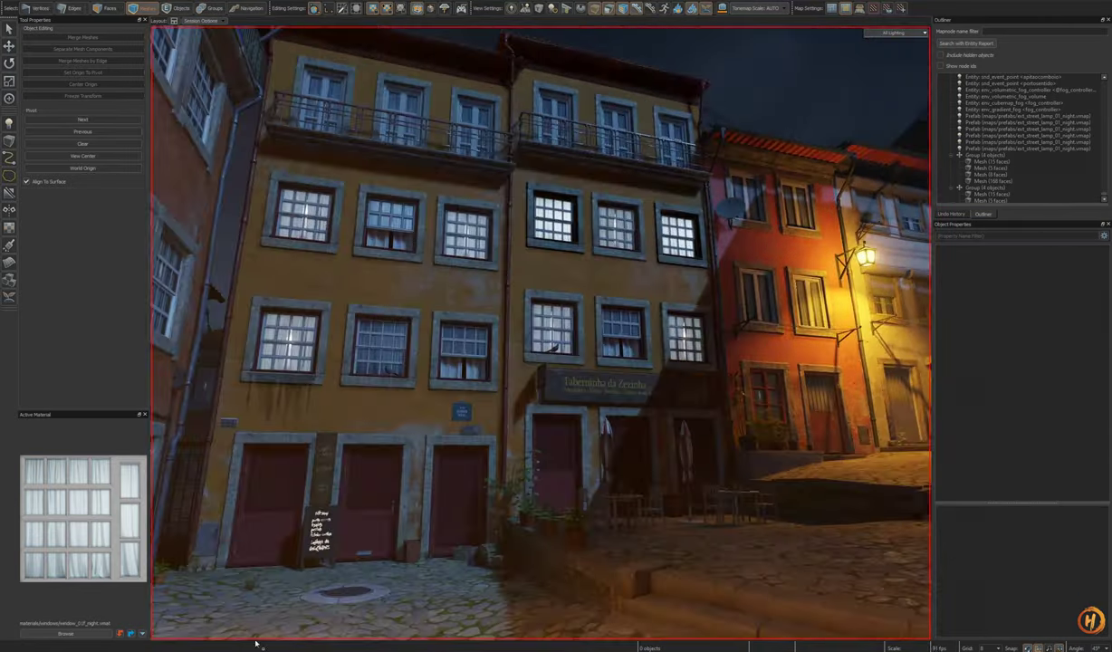
Step: Reduce the Material 1 Emissive Level of window_01f_night further to 0.5 and save the material
key(alt+Tab)
drag(426, 520, 409, 317)
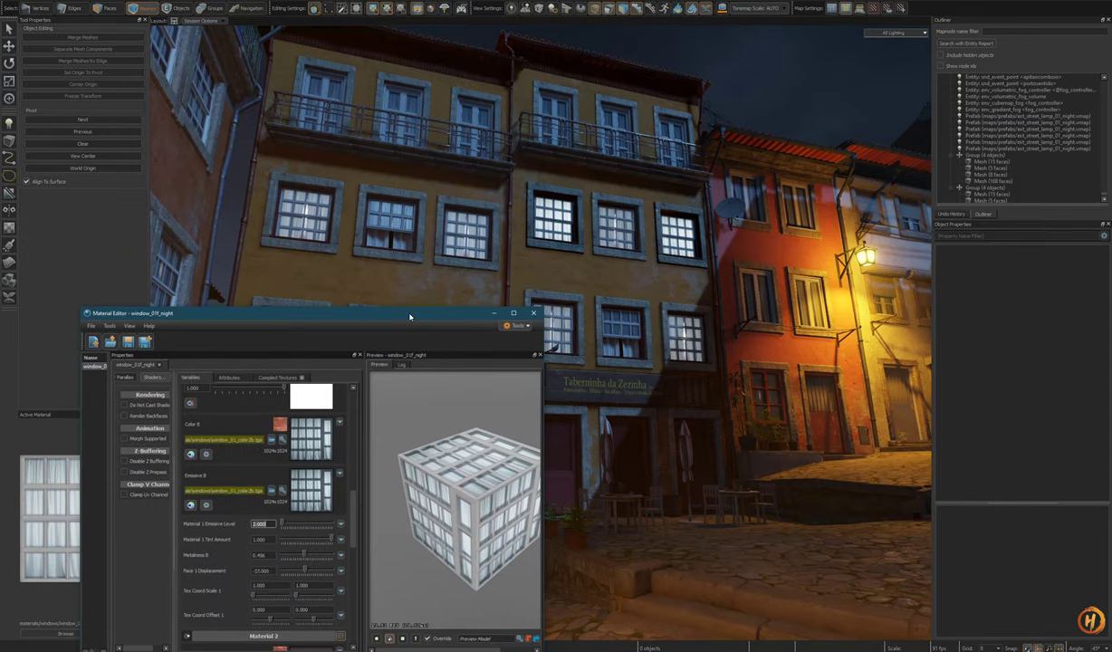
key(Return)
click(146, 345)
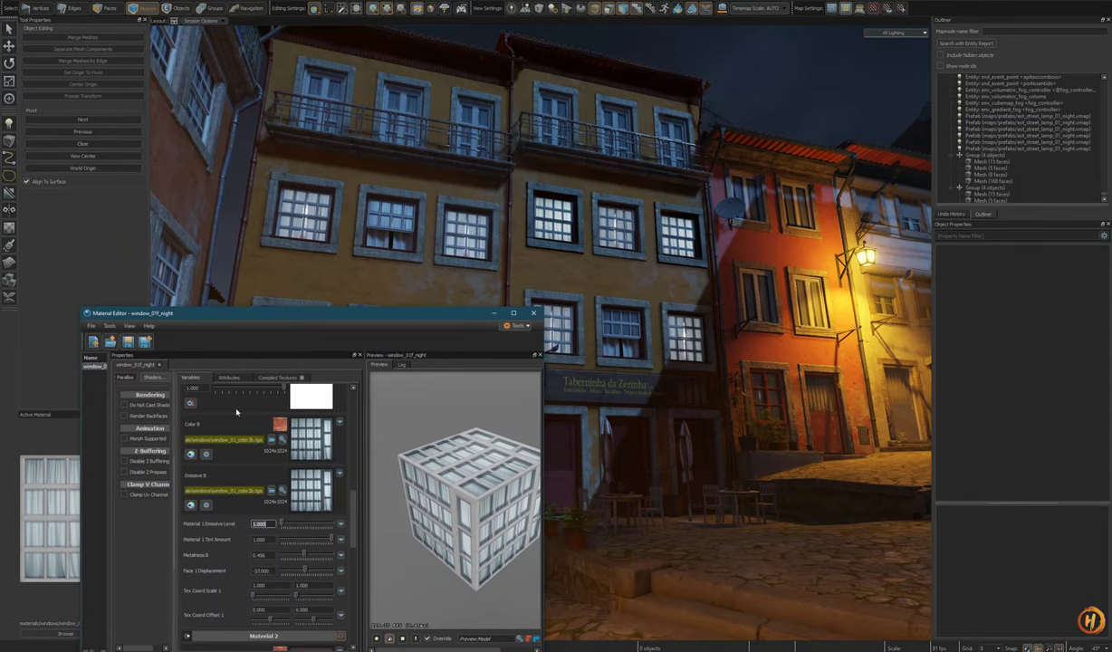
key(Return)
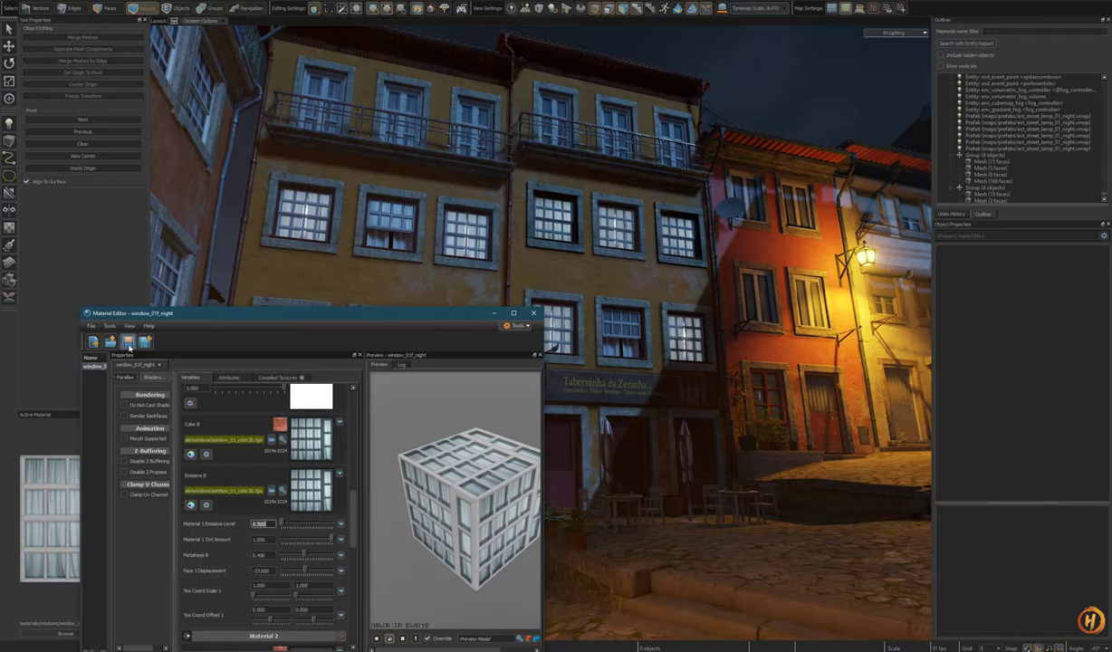
drag(408, 316, 368, 547)
Step: Examine the lit facade windows from the alley, terrace and square, and close the Material Editor
key(z)
key(w)
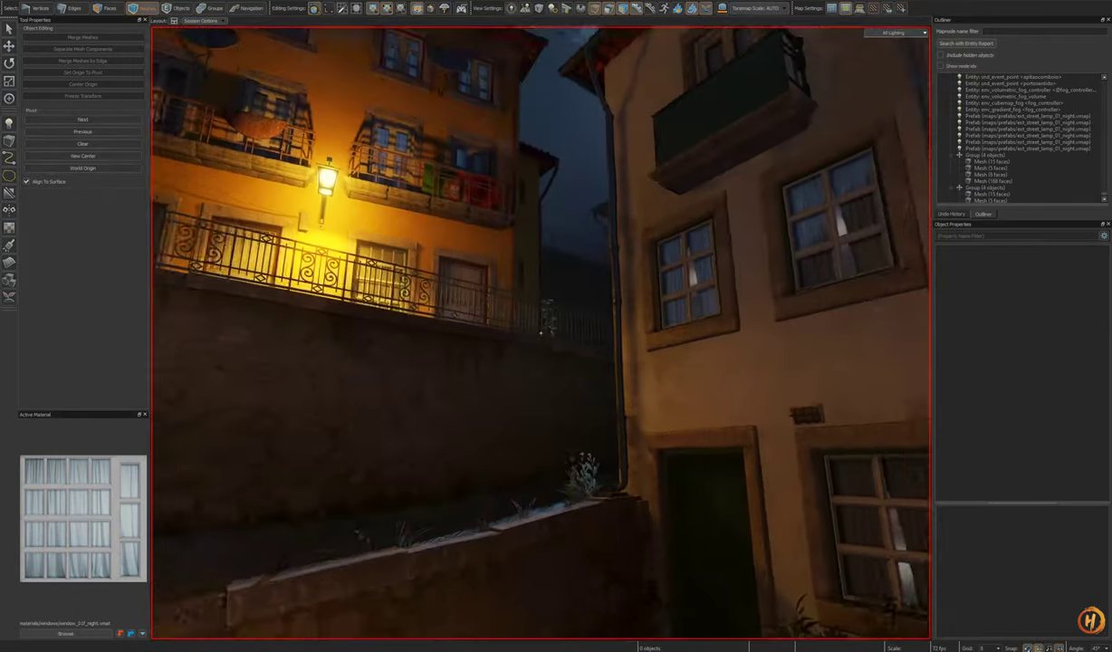
key(w)
key(s)
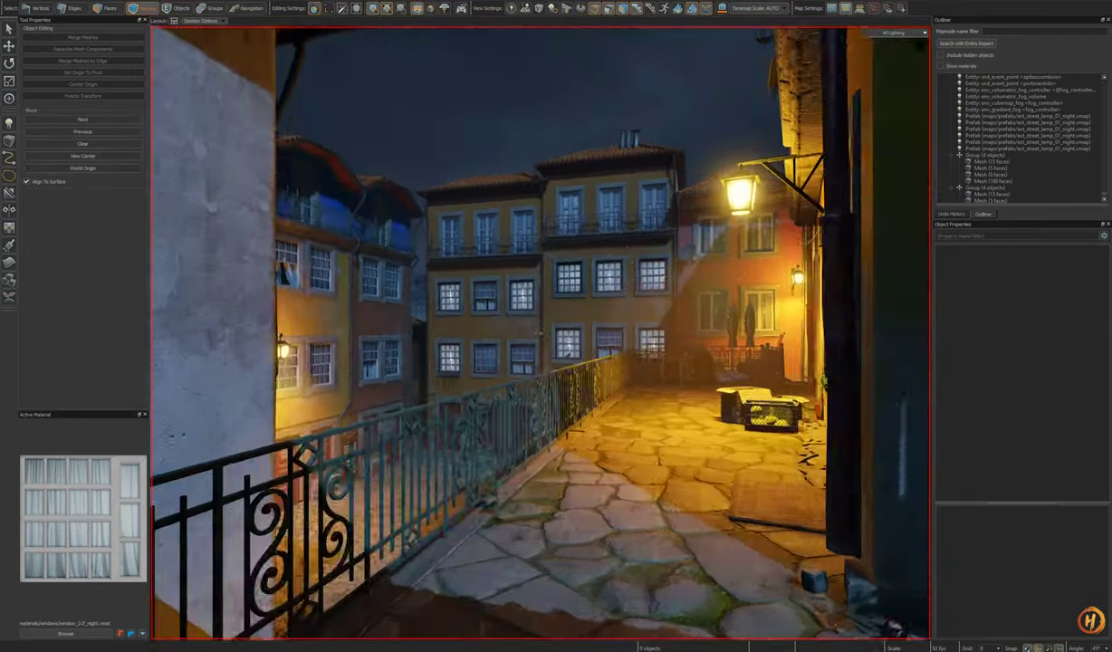
key(w)
key(w)
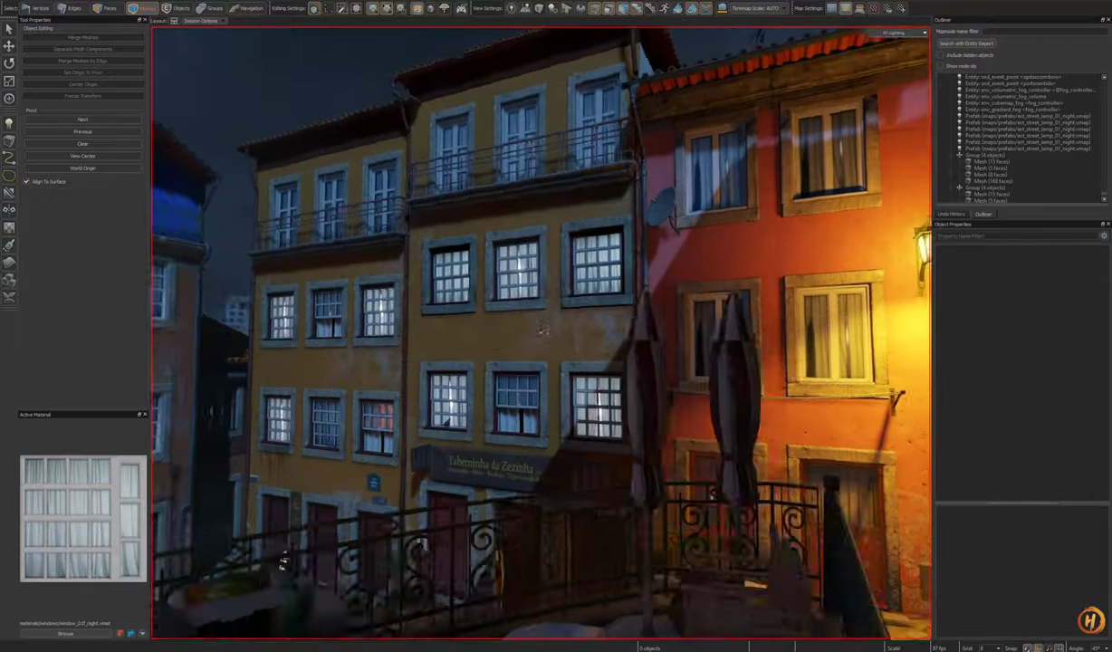
key(w)
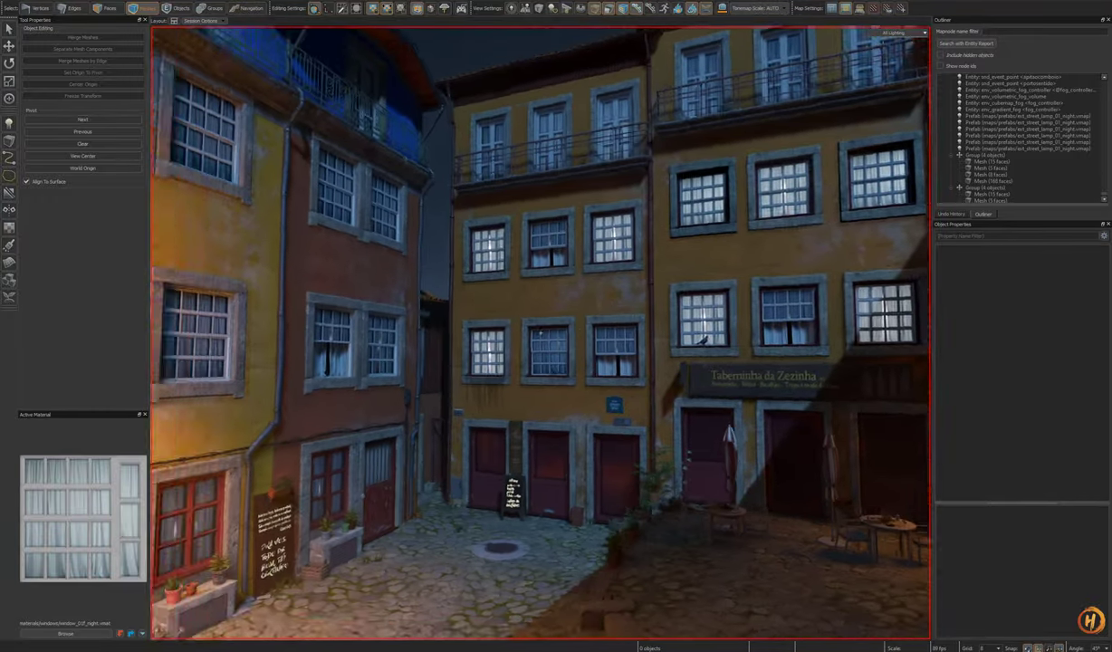
key(s)
key(s)
key(w)
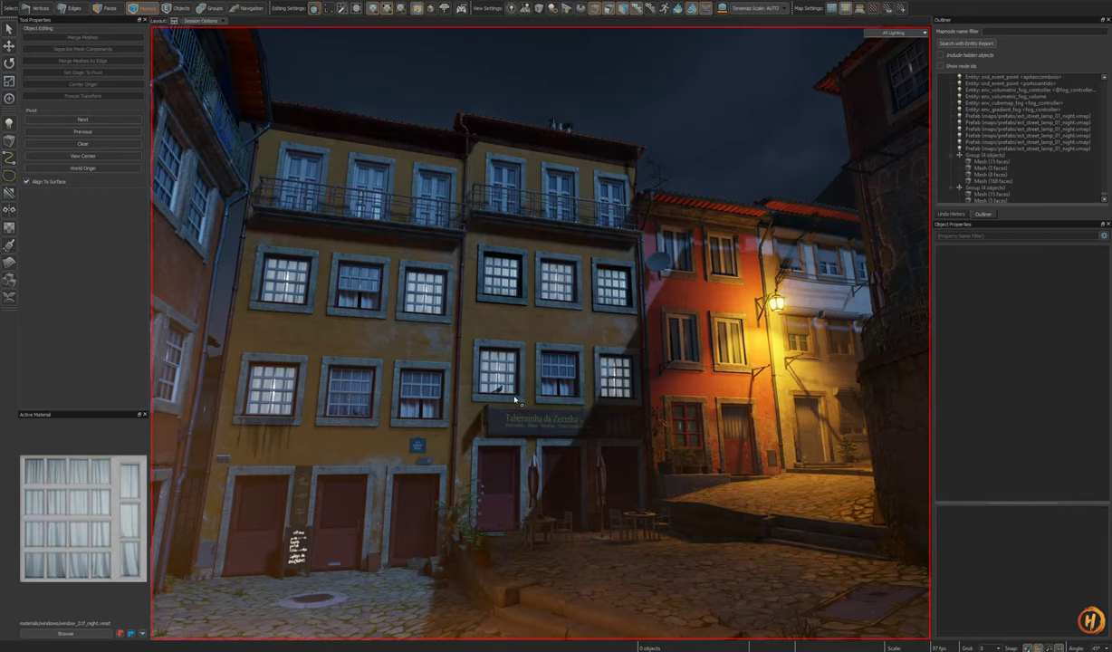
key(z)
key(s)
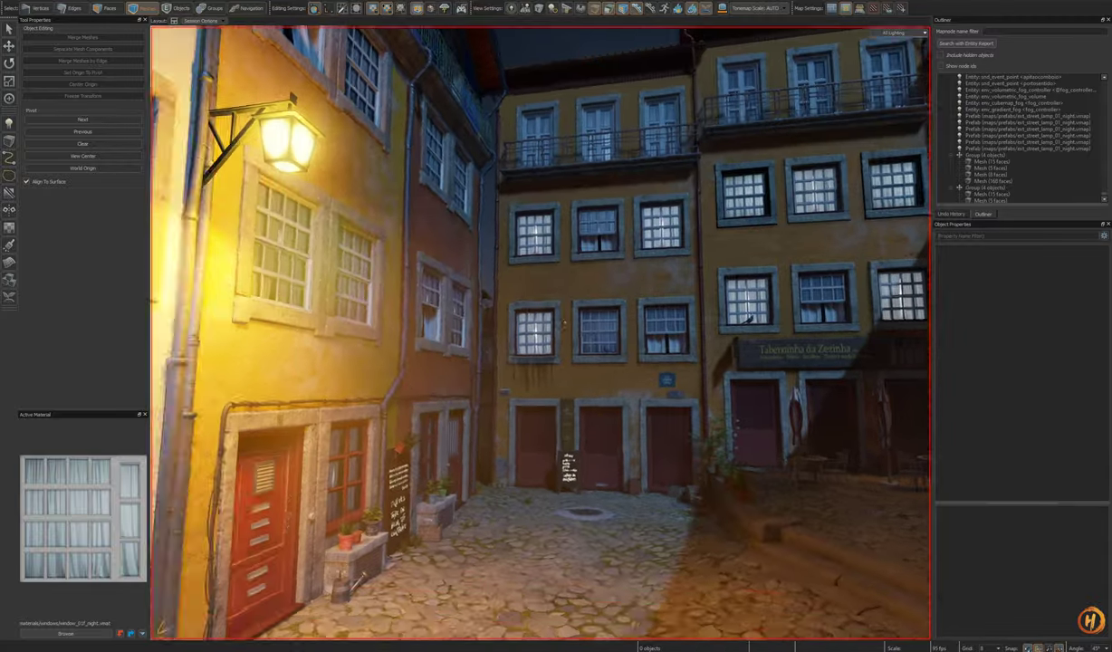
key(w)
key(z)
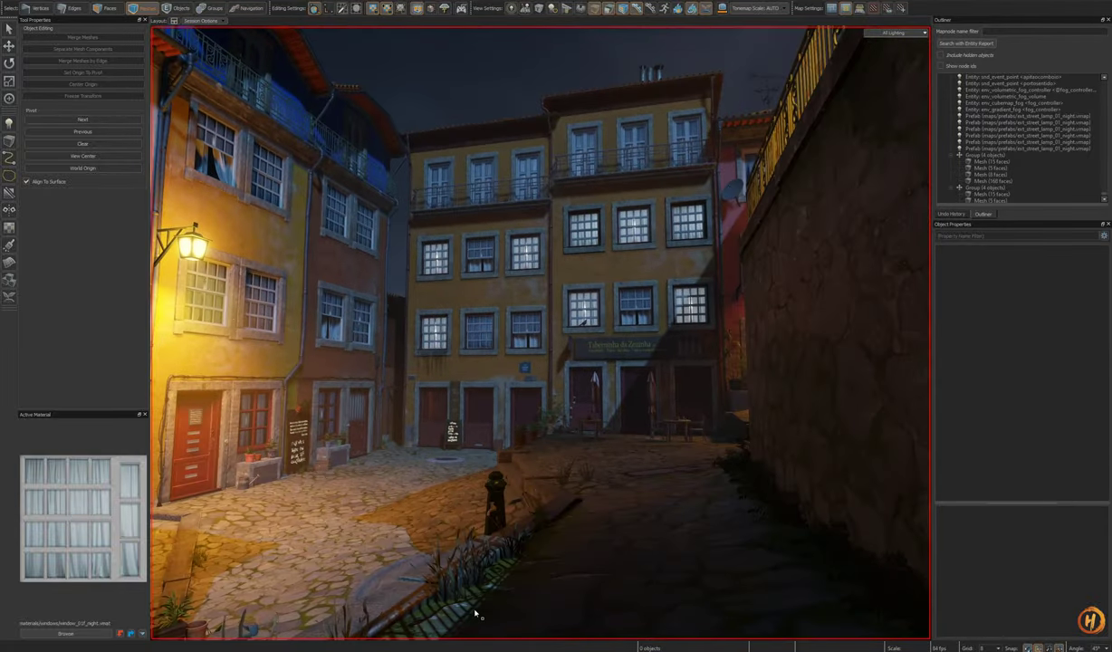
drag(429, 651, 500, 207)
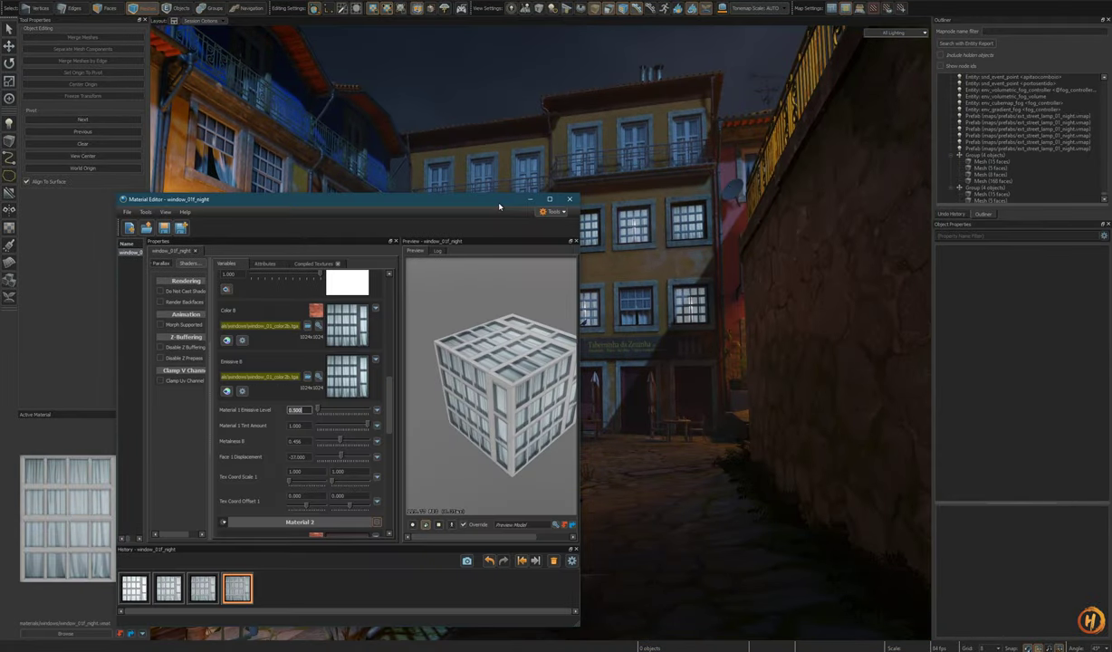
click(571, 199)
Step: Edit the ext_window_facade_12 prefab above the Taberninha sign in place and select its left curtain
key(z)
key(w)
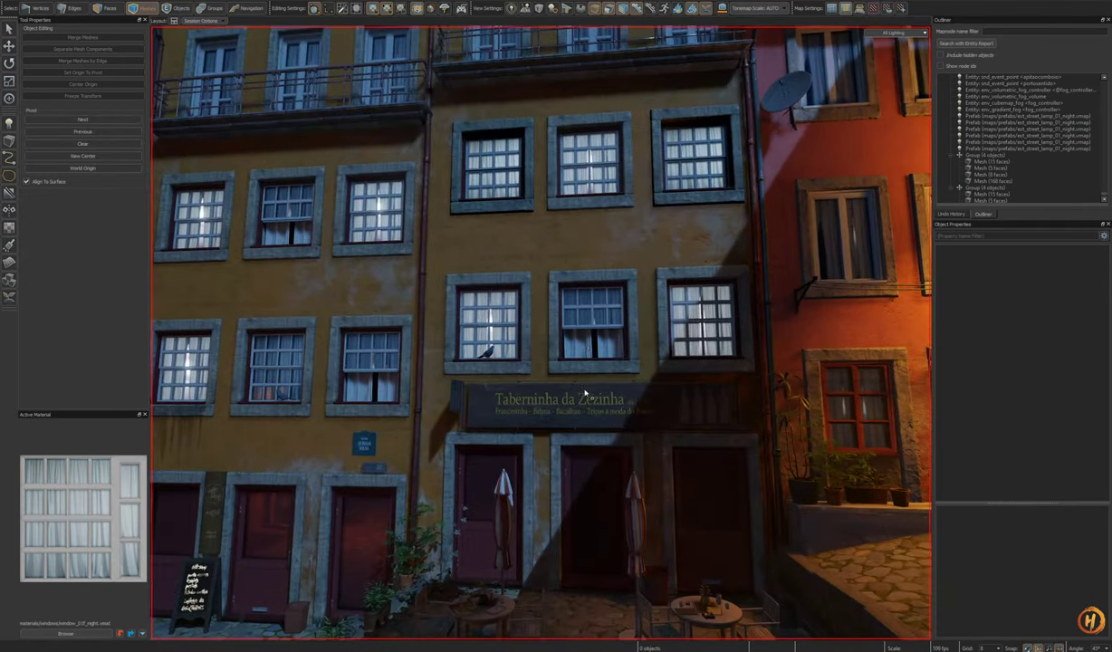
click(591, 340)
key(w)
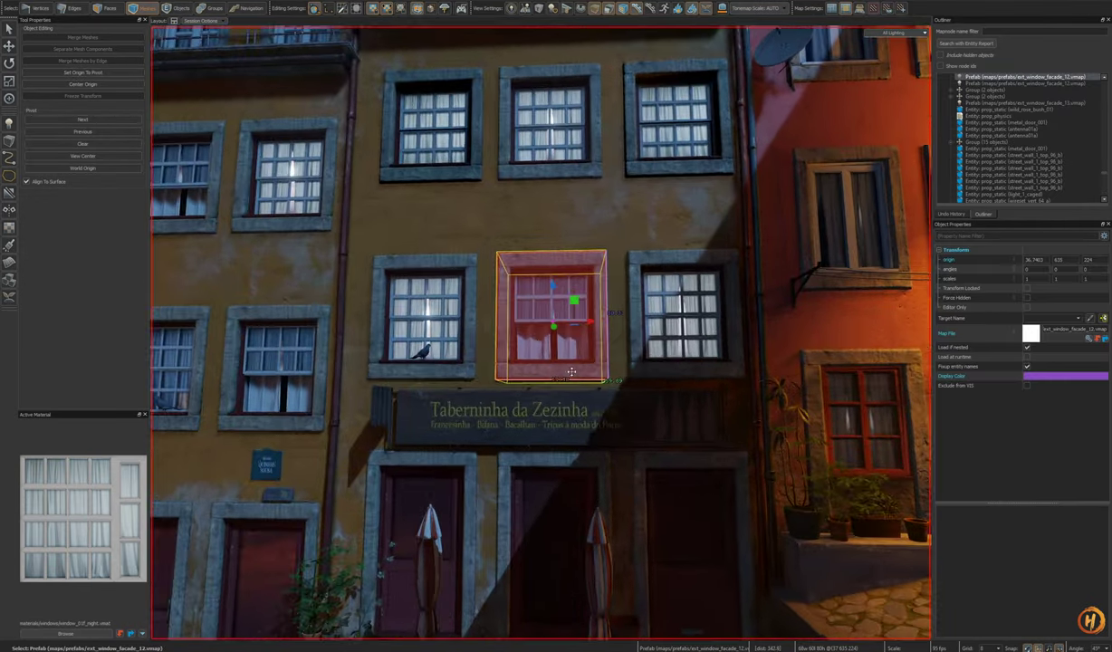
key(ctrl+Return)
click(537, 354)
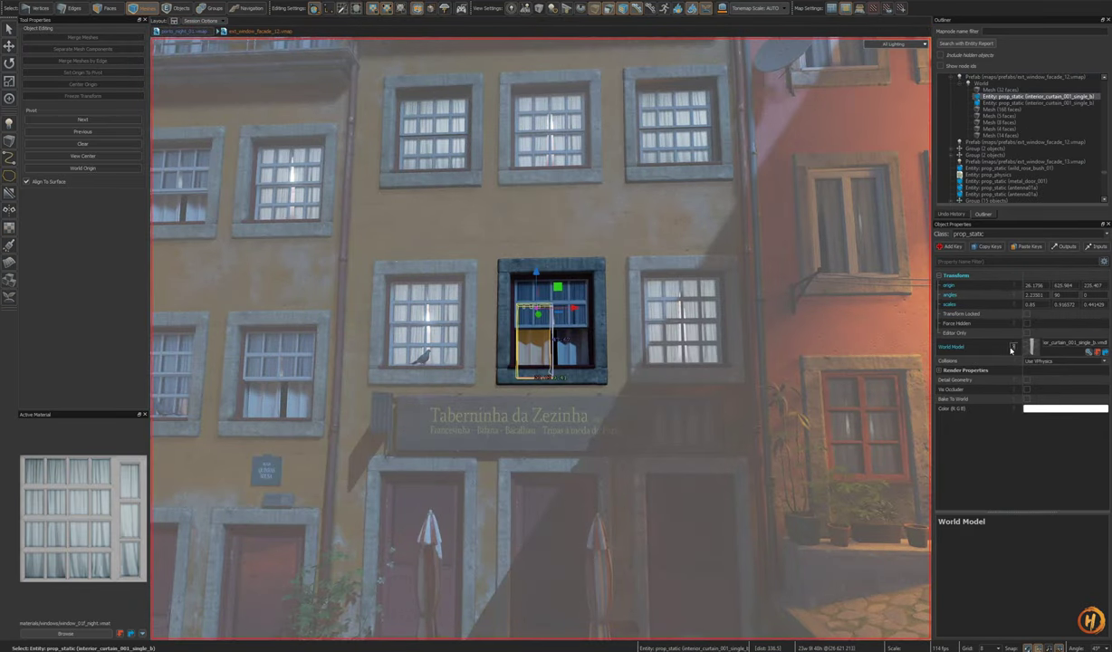
Step: Try the pattern_a skin on the window's left curtain and set the skin back to default
click(944, 371)
click(1099, 401)
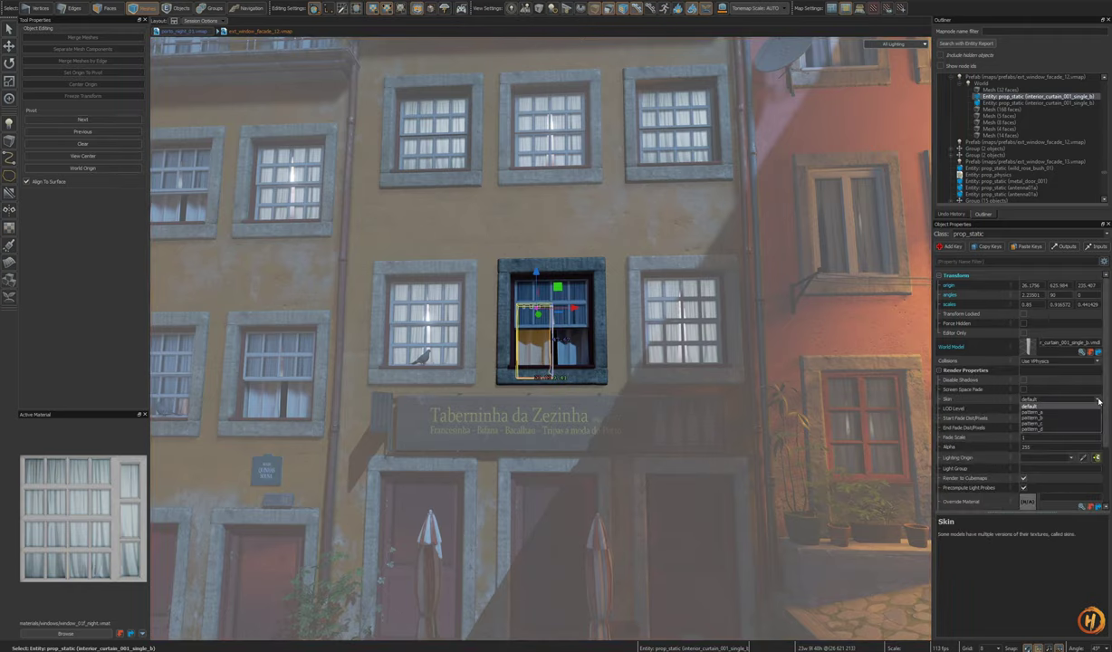
click(1063, 414)
key(w)
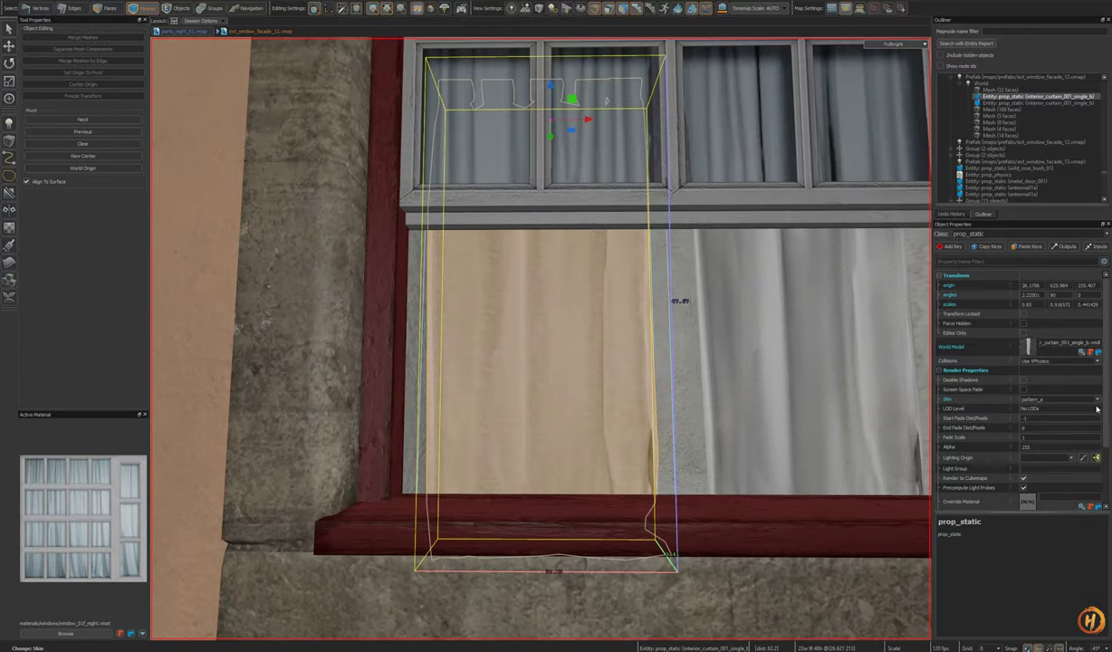
click(1098, 401)
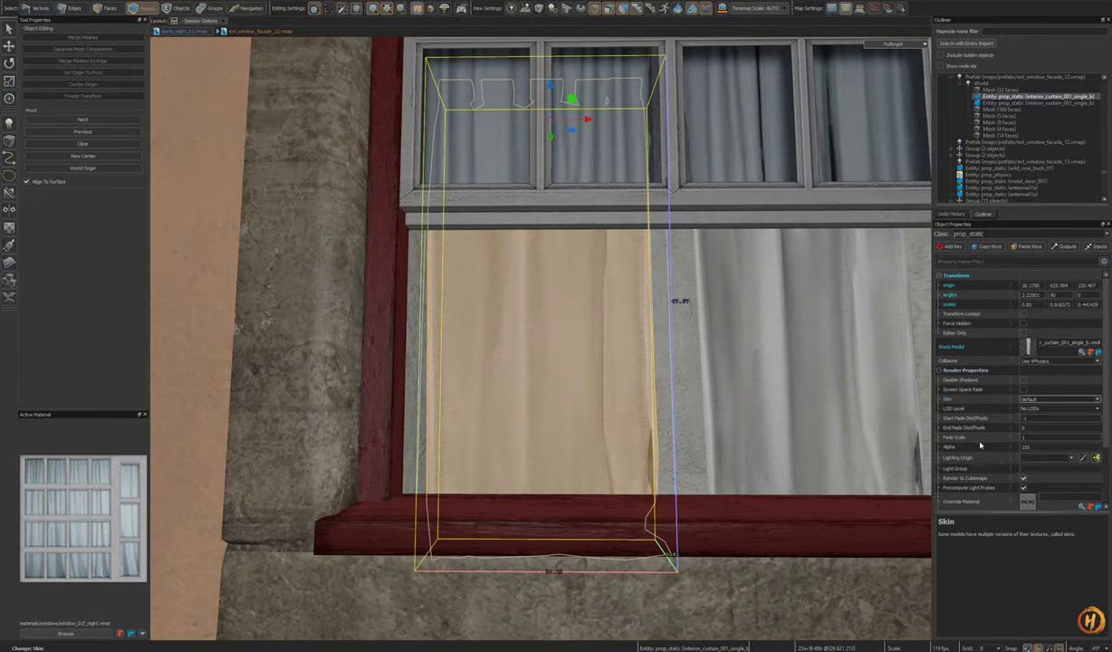
scroll(979, 449, down, 2)
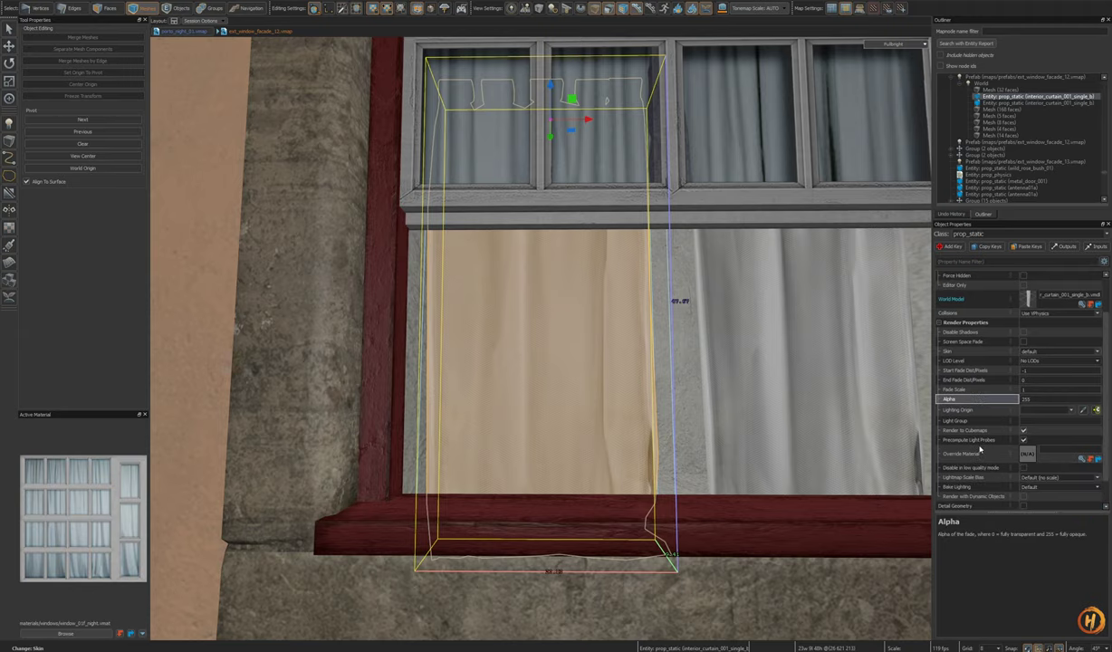
scroll(979, 450, down, 1)
Step: Leave the window prefab, restore the All Lighting view, and activate the wall-mounted ext_street_lamp_01_night prefab for editing
key(s)
right_drag(781, 438, 591, 308)
double_click(775, 437)
key(F6)
key(s)
key(w)
double_click(590, 307)
right_drag(609, 363, 611, 364)
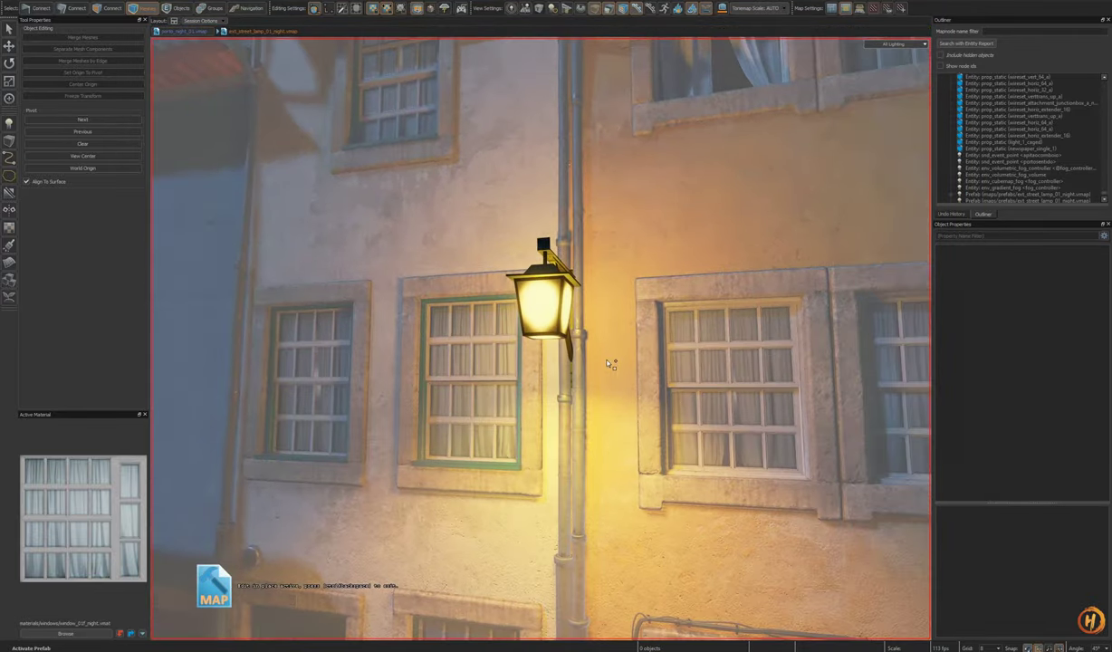
Step: Copy the light_omni entity from inside the street lamp prefab and leave the prefab
key(o)
click(549, 347)
key(h)
key(ctrl+z)
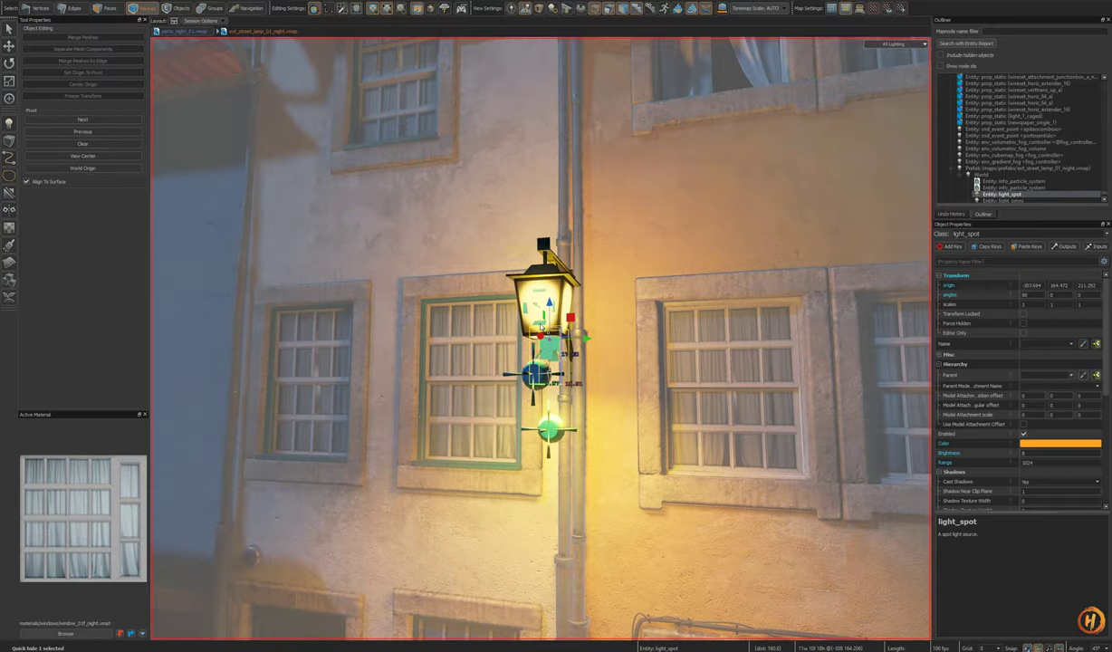
click(542, 311)
key(Escape)
key(Escape)
Step: Paste the copied light_omni behind the half-open window above the Taberninha sign and adjust its height
right_drag(543, 326, 446, 337)
key(w)
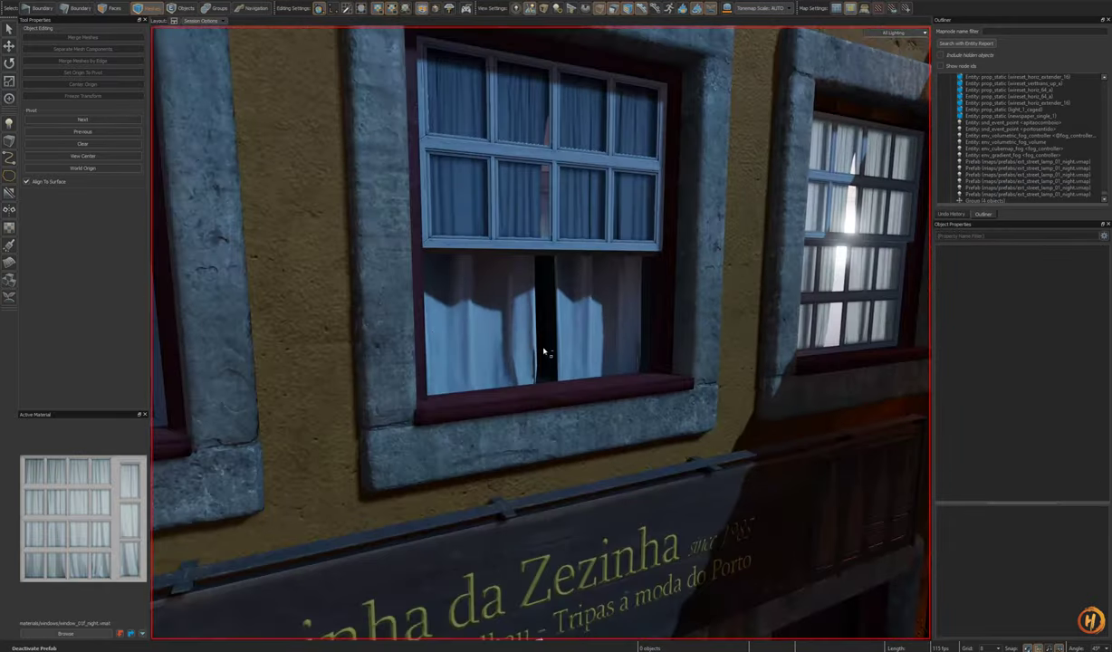
key(ctrl+v)
right_drag(543, 352, 545, 348)
key(w)
drag(516, 397, 515, 265)
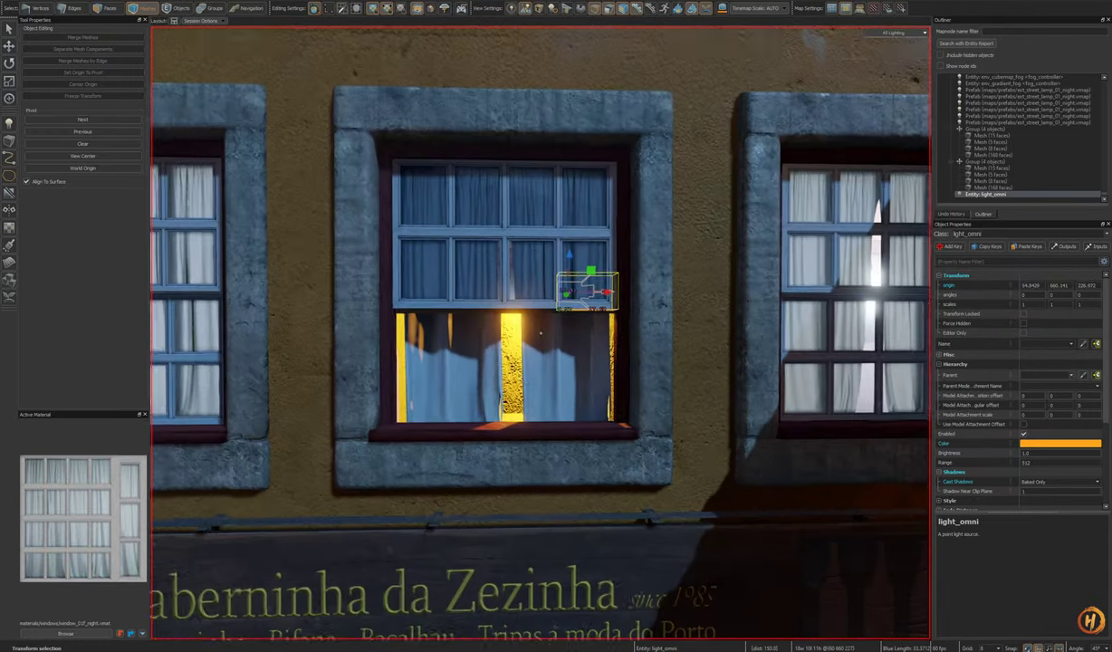
Step: Collapse the ext_window_facade_12 prefab of the half-open window into individual editable objects
right_drag(541, 334, 544, 337)
key(s)
double_click(547, 363)
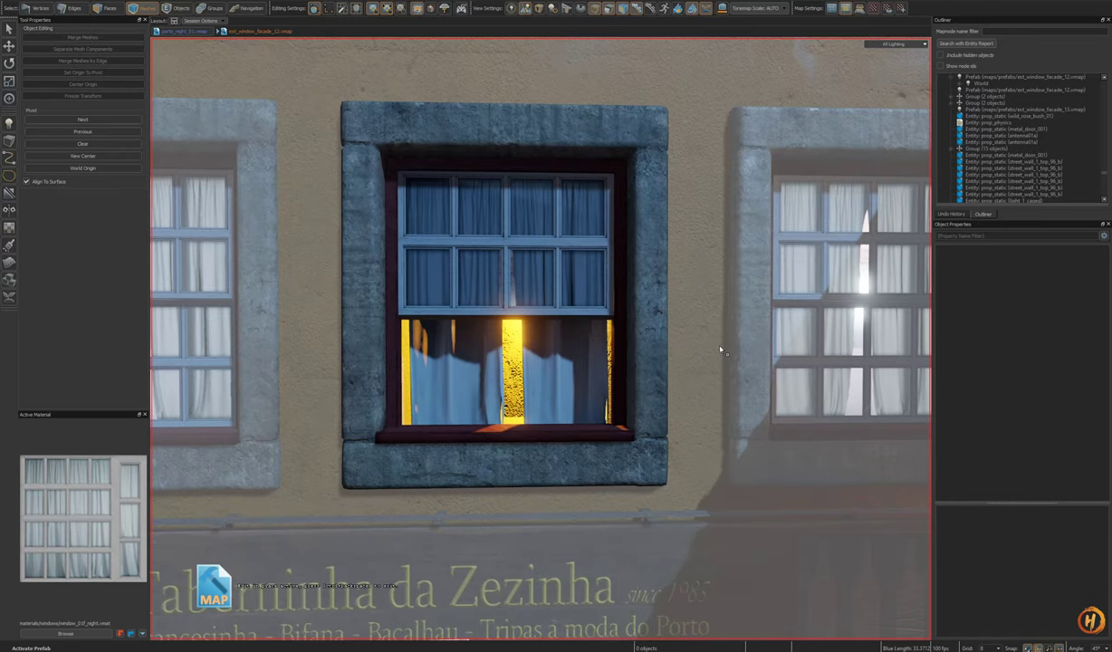
double_click(722, 349)
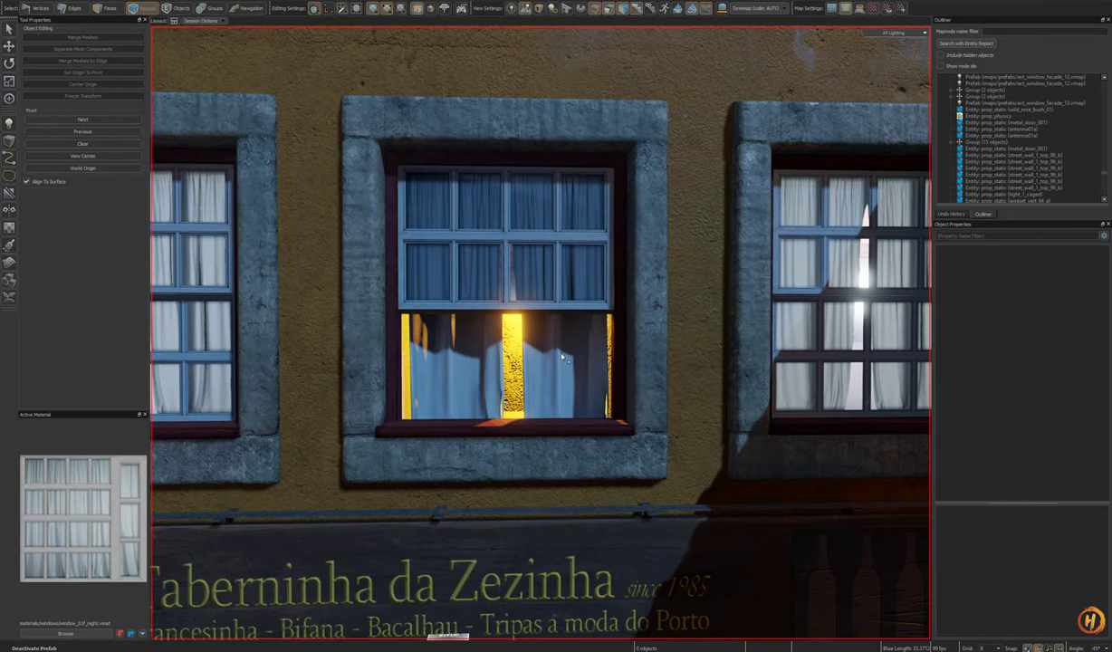
click(559, 353)
right_click(560, 354)
mouse_move(587, 375)
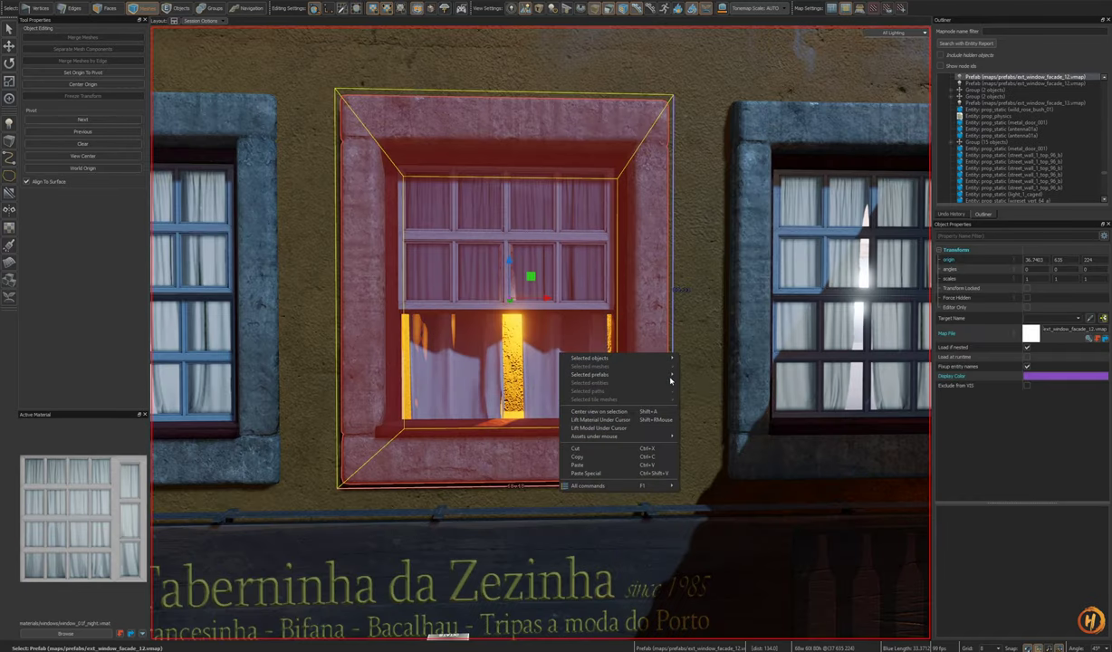
click(697, 392)
Step: Select both curtains of the half-open window and try alpha values of 100 and 200
click(573, 370)
ctrl+click(453, 372)
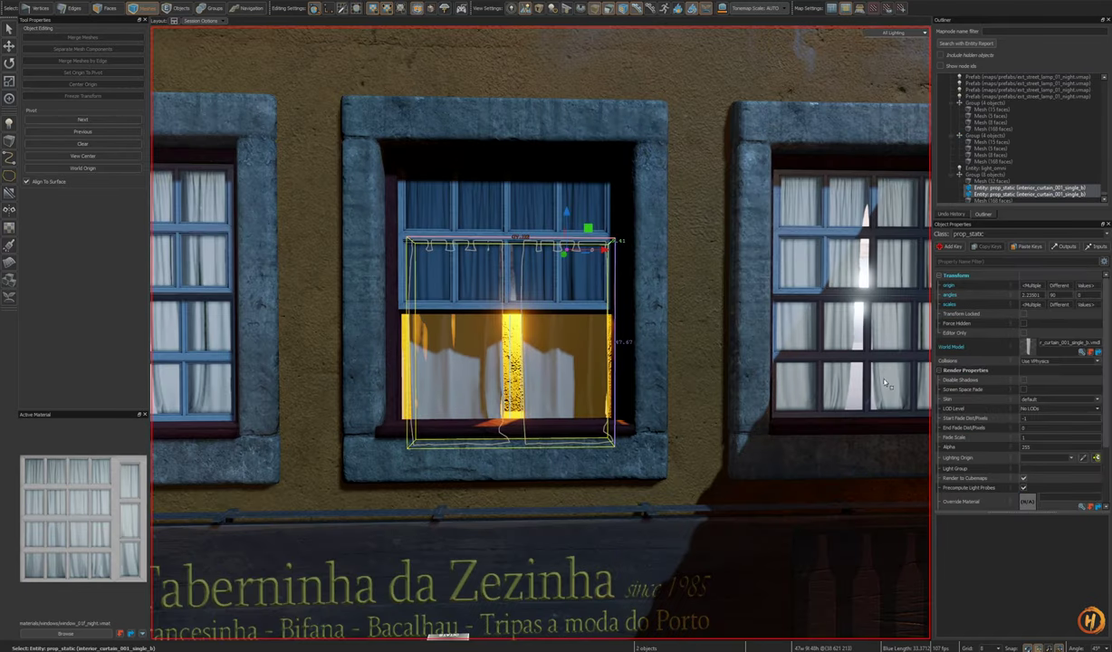
click(966, 444)
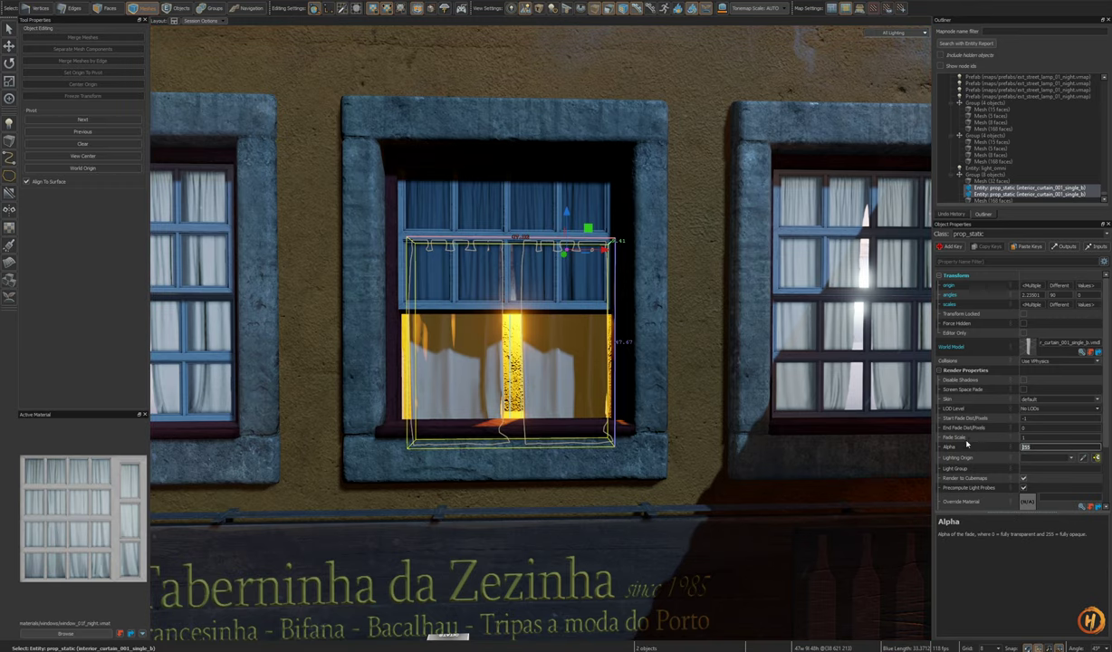
text(100)
key(Return)
right_drag(742, 396, 969, 469)
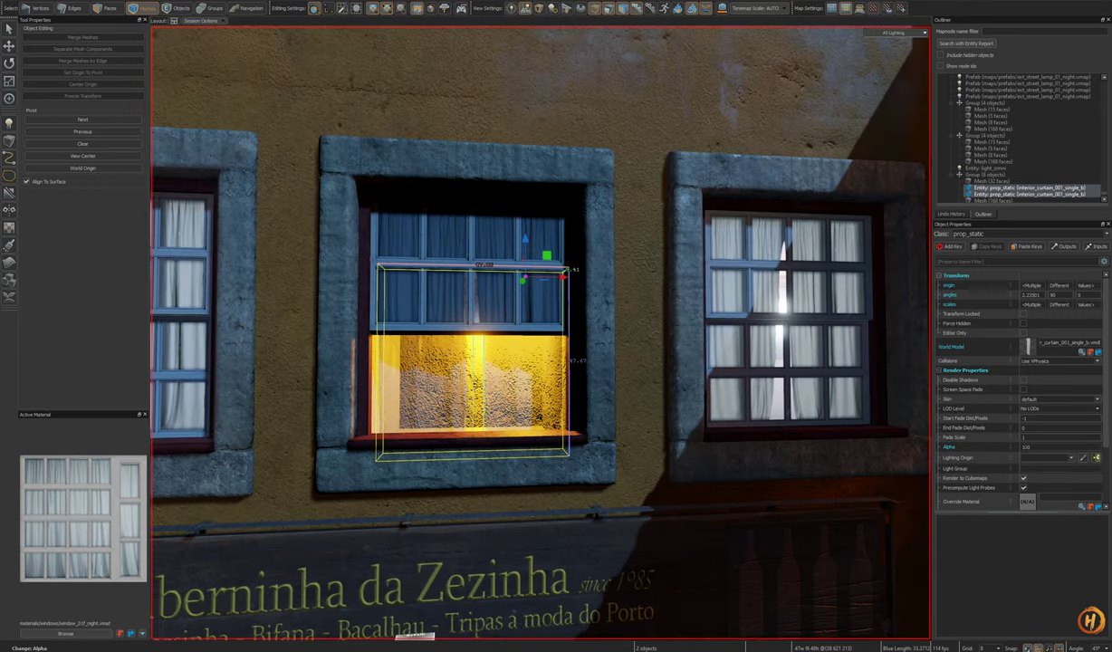
key(Return)
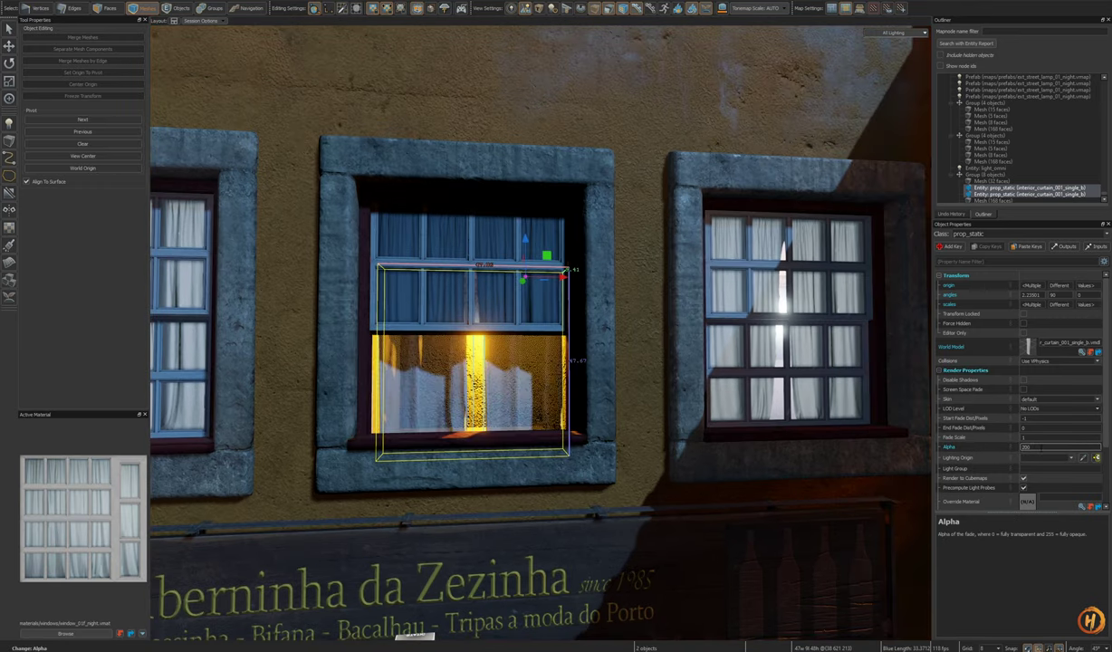
Step: Try a different pattern skin on the left curtain of the half-open window
right_drag(681, 432, 740, 346)
key(Escape)
key(s)
key(s)
key(w)
key(d)
key(s)
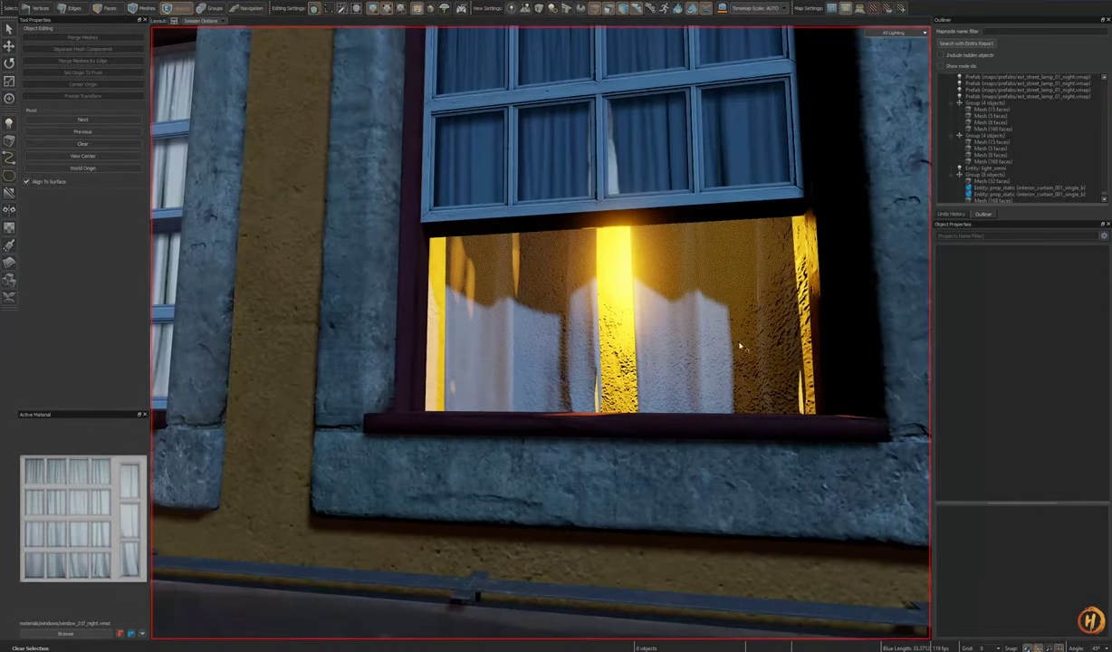
click(549, 320)
right_drag(549, 320, 580, 332)
key(w)
click(1098, 399)
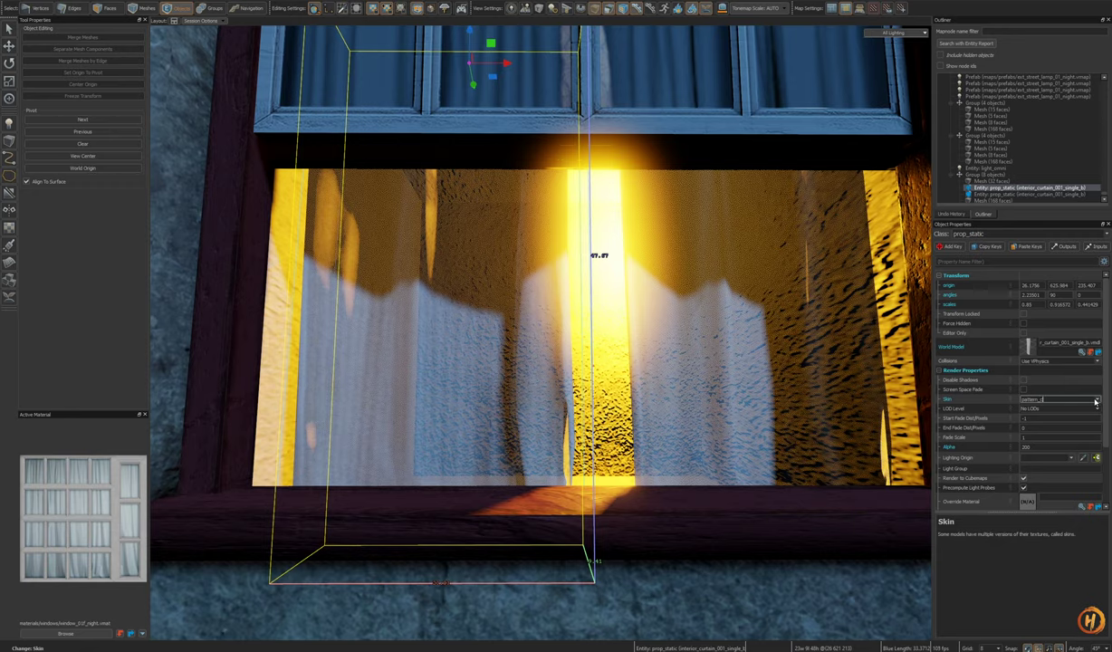
Step: Select both curtains and try further alpha values, including 100, 230 and 220
ctrl+click(743, 388)
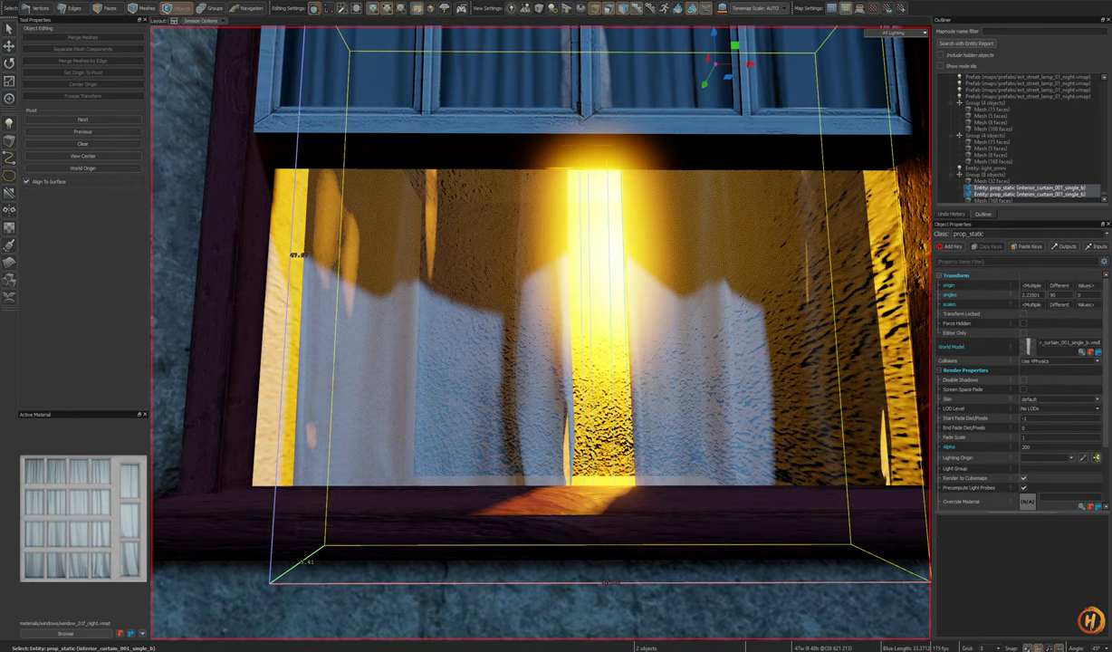
click(1039, 446)
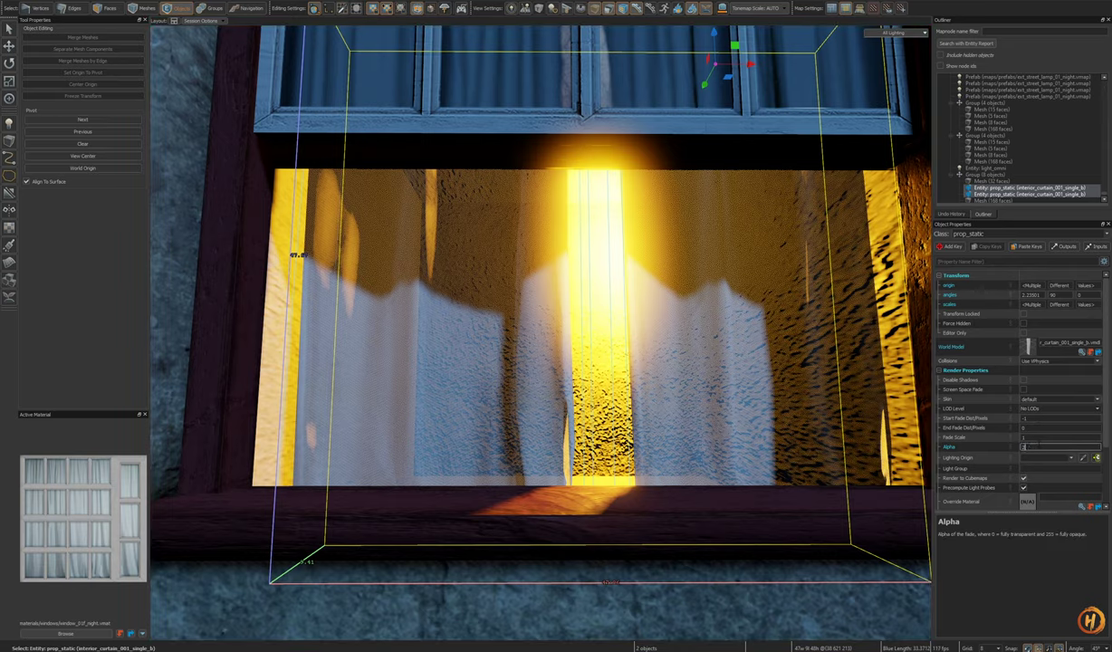
key(Return)
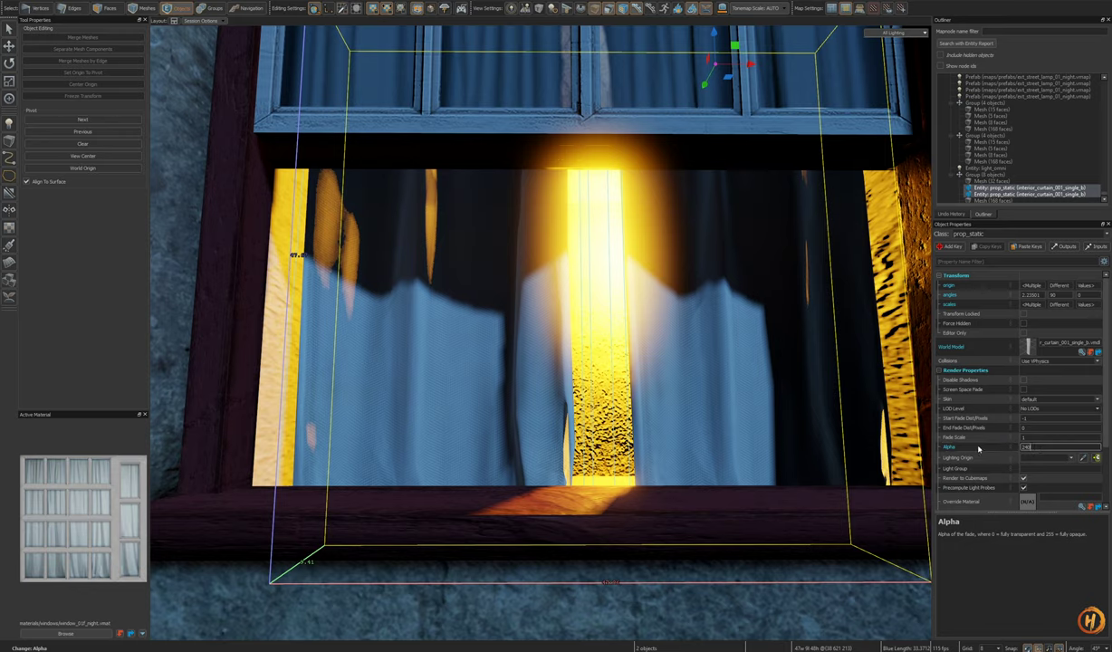
text(100)
key(Return)
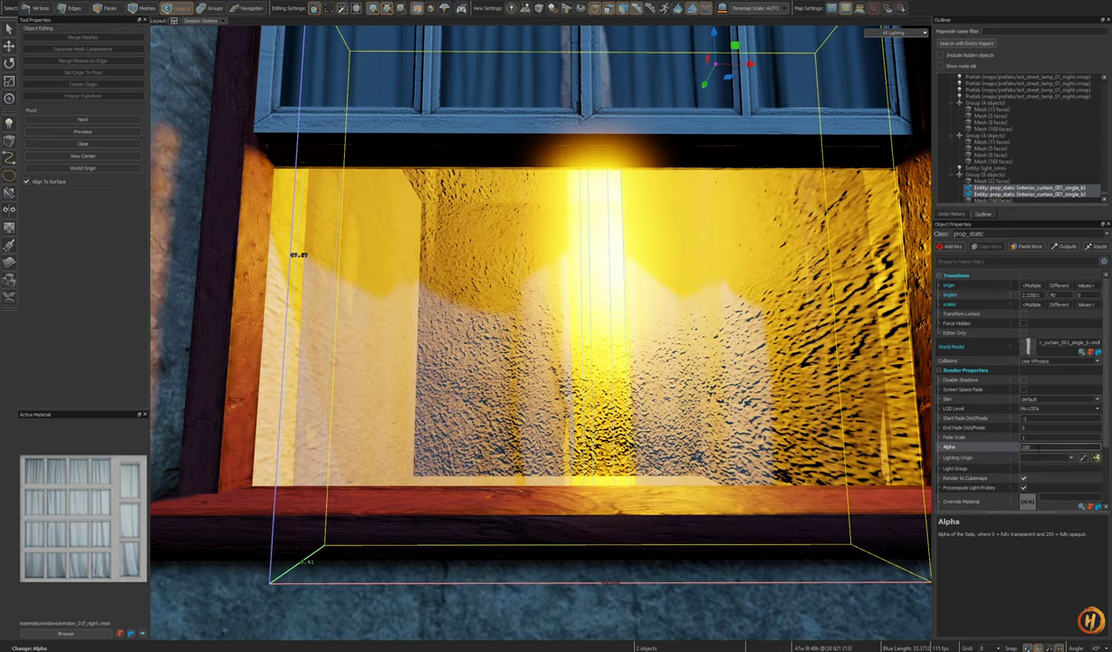
text(230)
key(Return)
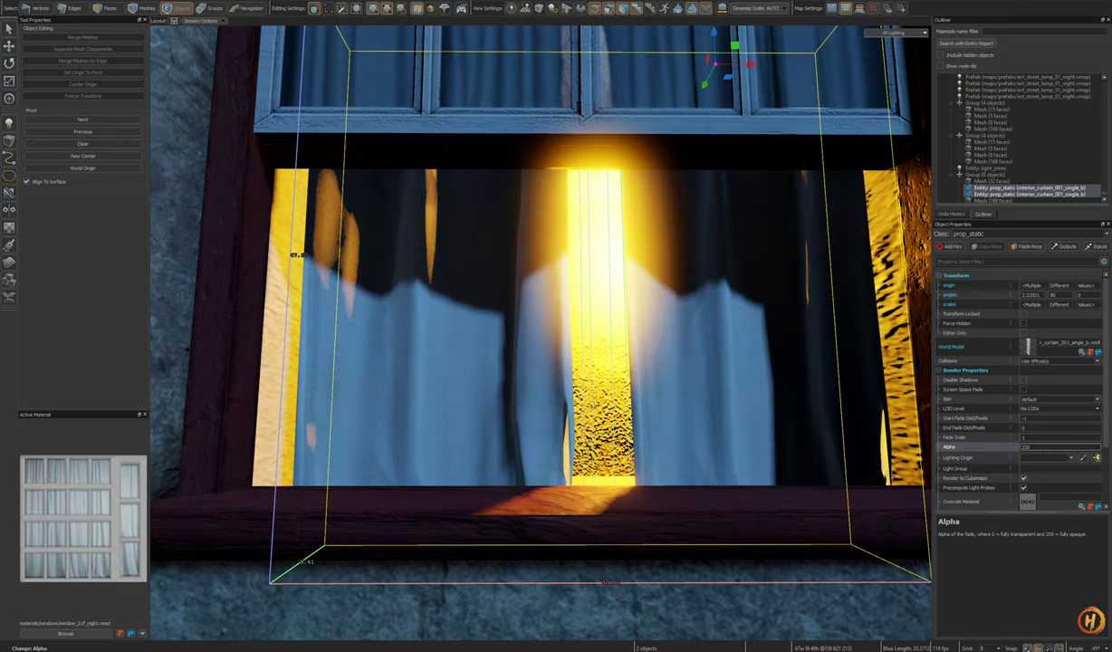
text(220)
key(Return)
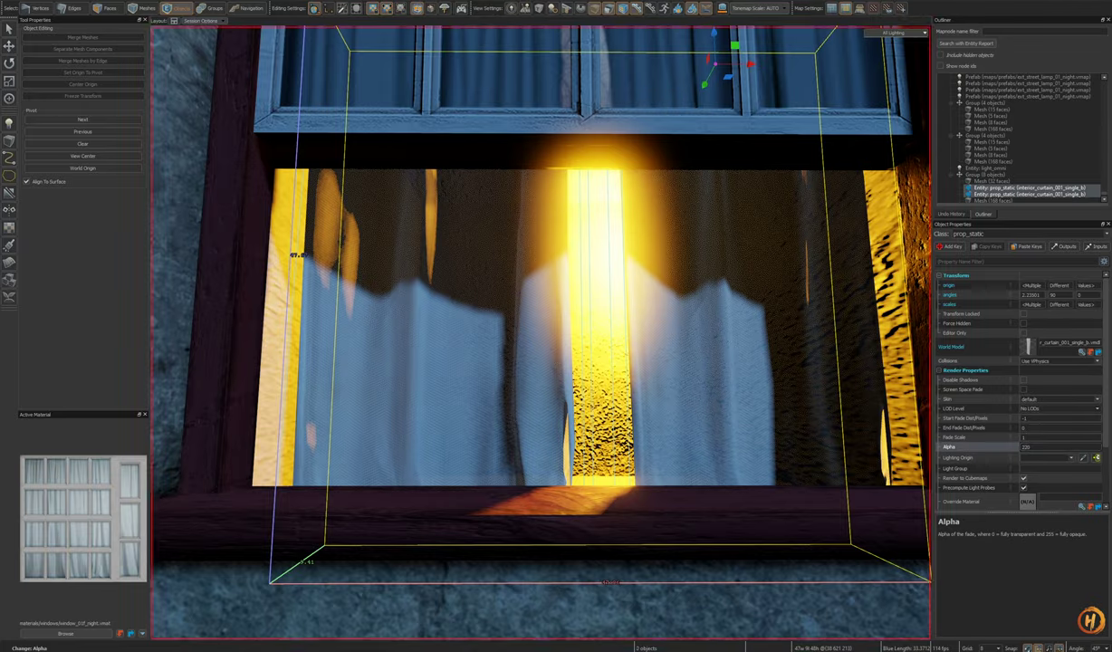
Step: Examine the curtains up close, reselect both, and reset their alpha to default
key(Escape)
key(s)
right_drag(543, 330, 580, 317)
key(s)
mouse_move(699, 420)
right_down()
mouse_move(685, 430)
mouse_move(692, 444)
mouse_move(703, 412)
right_up()
key(w)
right_drag(541, 333, 579, 317)
key(w)
click(563, 385)
key(w)
right_drag(564, 385, 594, 404)
ctrl+click(653, 380)
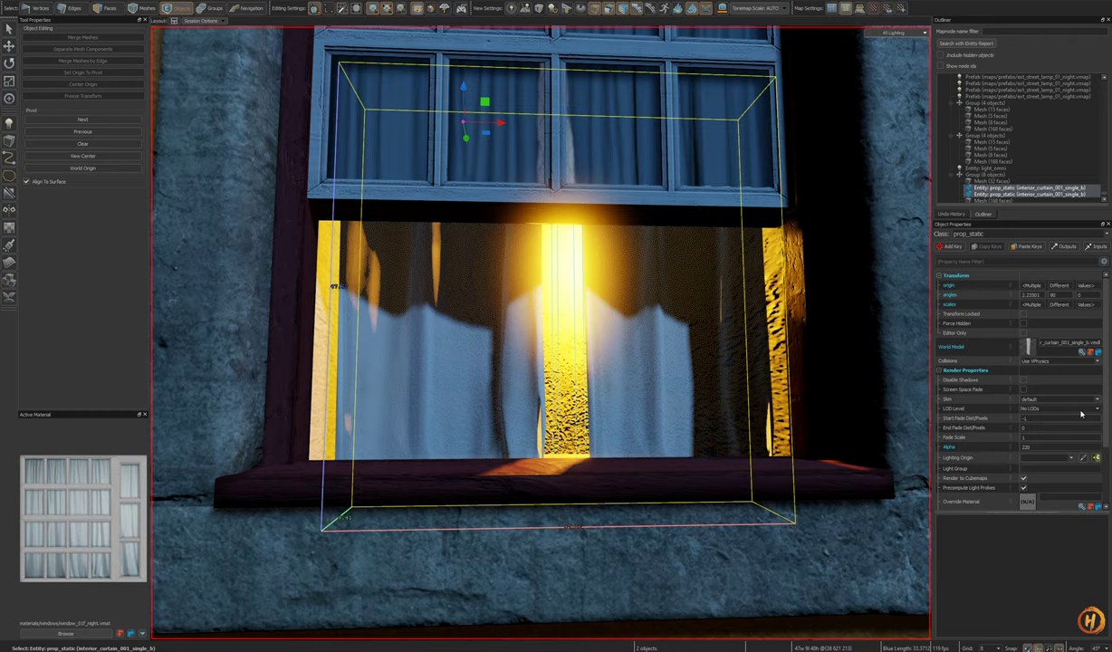
drag(1049, 447, 969, 449)
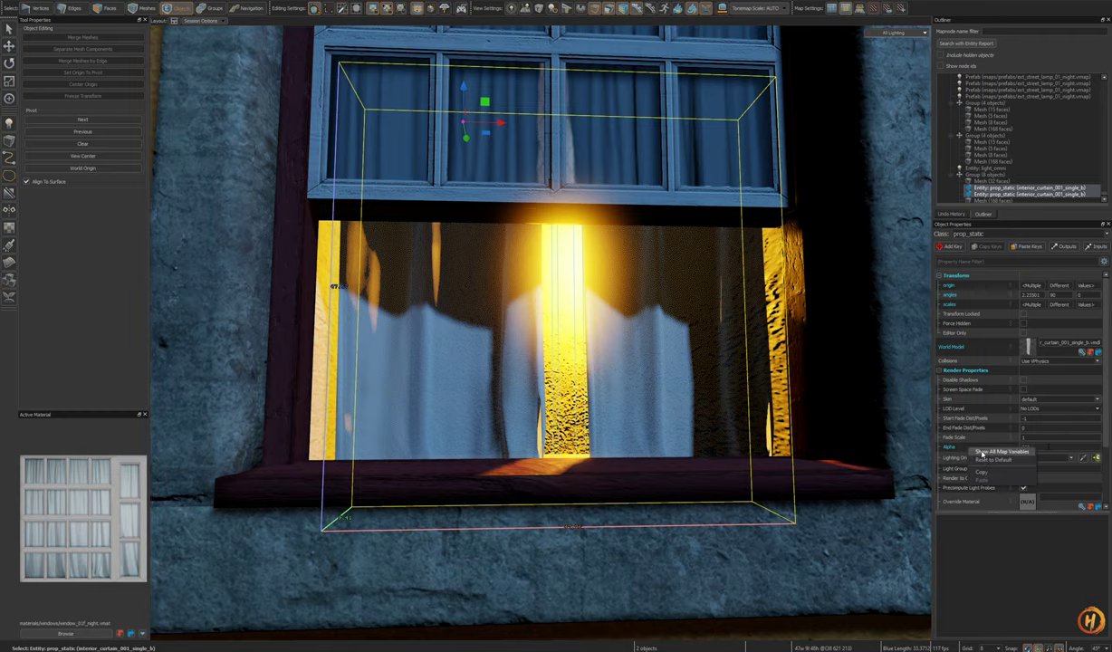
click(985, 459)
Step: Try the window without its interior light by deleting the light_omni, and undo the deletion
key(s)
right_drag(703, 410, 750, 405)
key(Escape)
key(s)
key(w)
click(589, 351)
key(Delete)
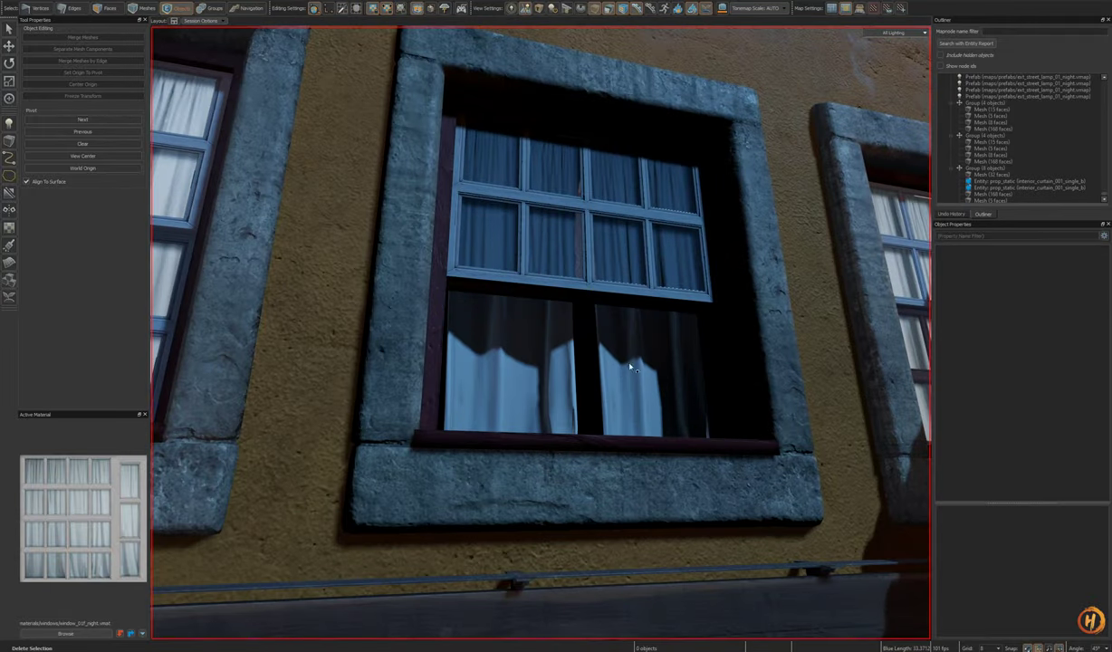
scroll(589, 352, down, 10)
key(s)
right_drag(604, 346, 609, 319)
key(ctrl+z)
Step: Move the light_omni up behind the upper panes and set its color to a pale blue sampled from the neighbouring window's curtain
key(w)
scroll(603, 346, up, 5)
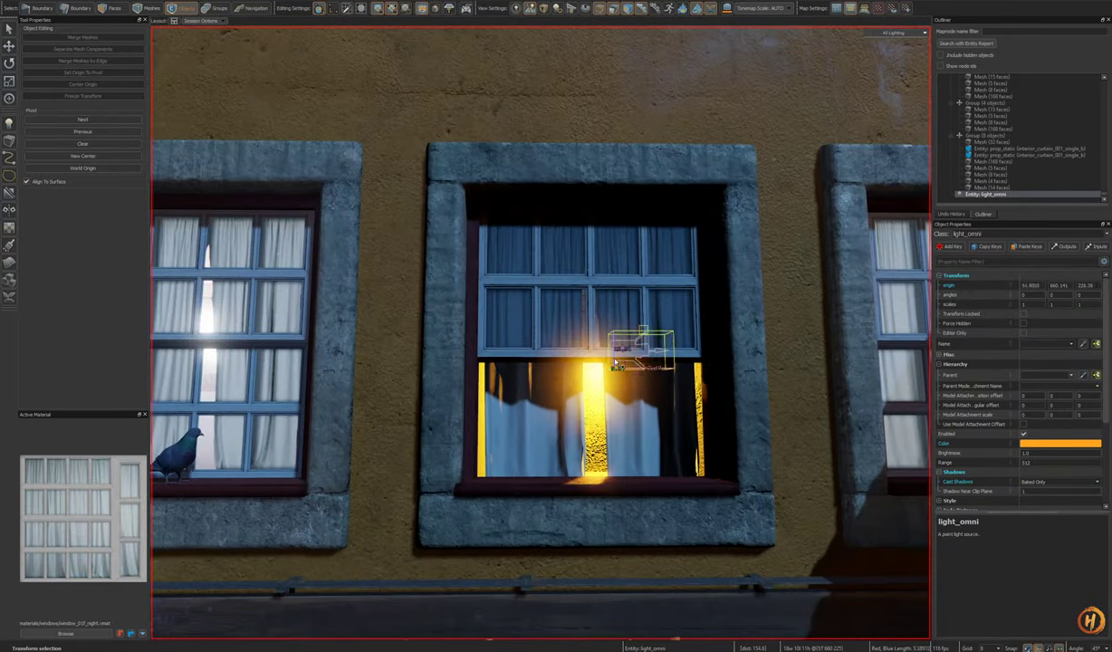
drag(615, 362, 589, 336)
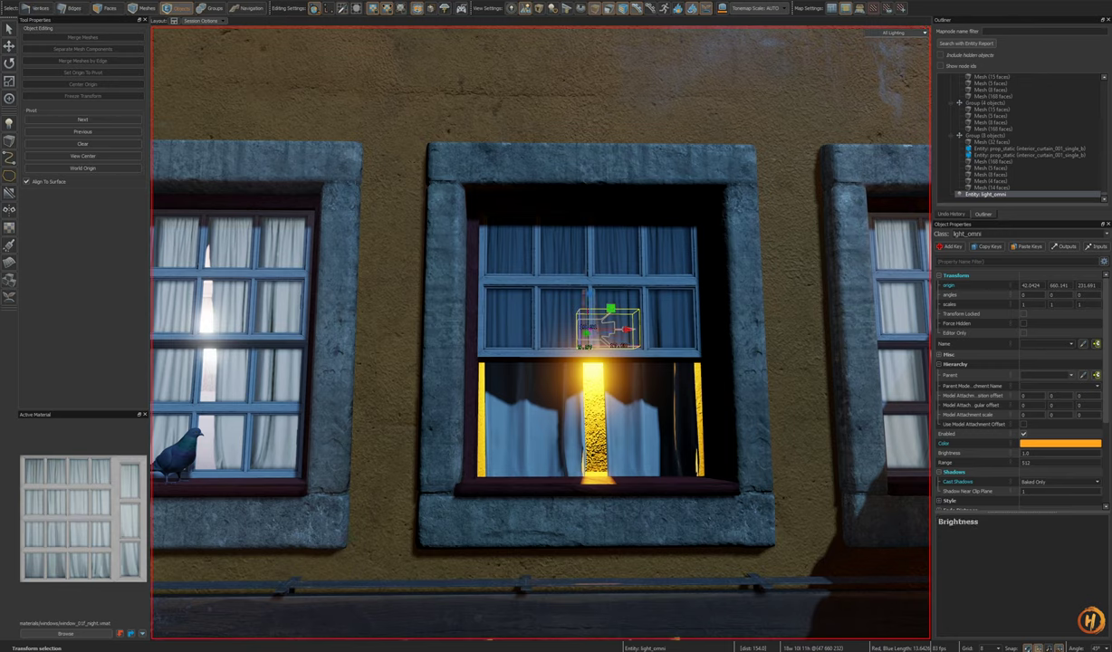
click(1060, 443)
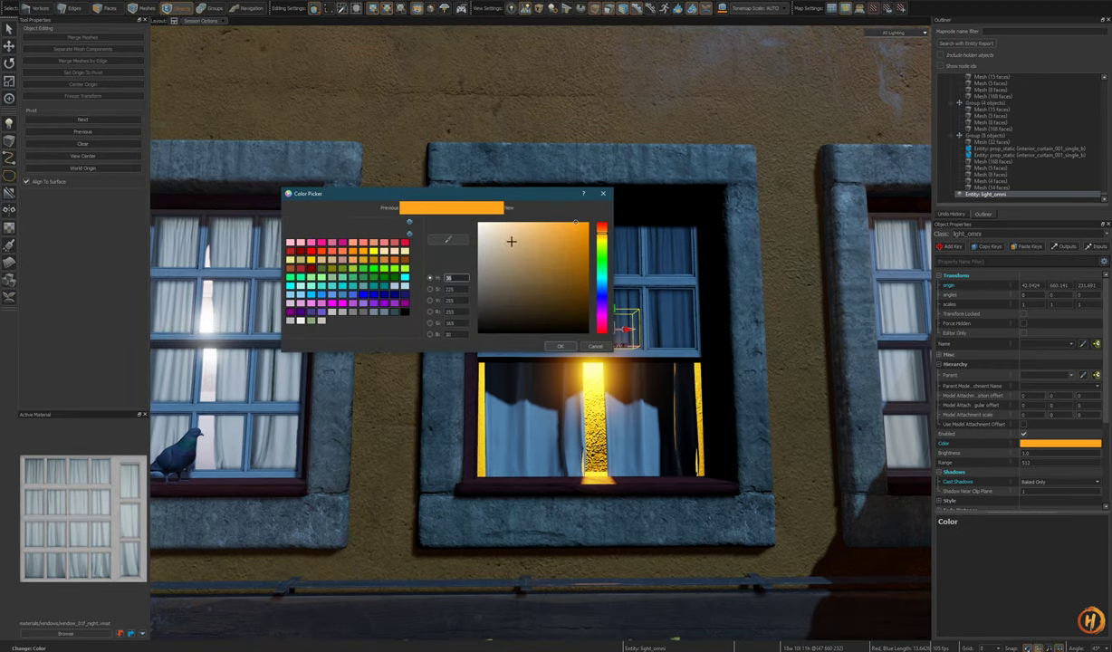
click(450, 240)
click(283, 373)
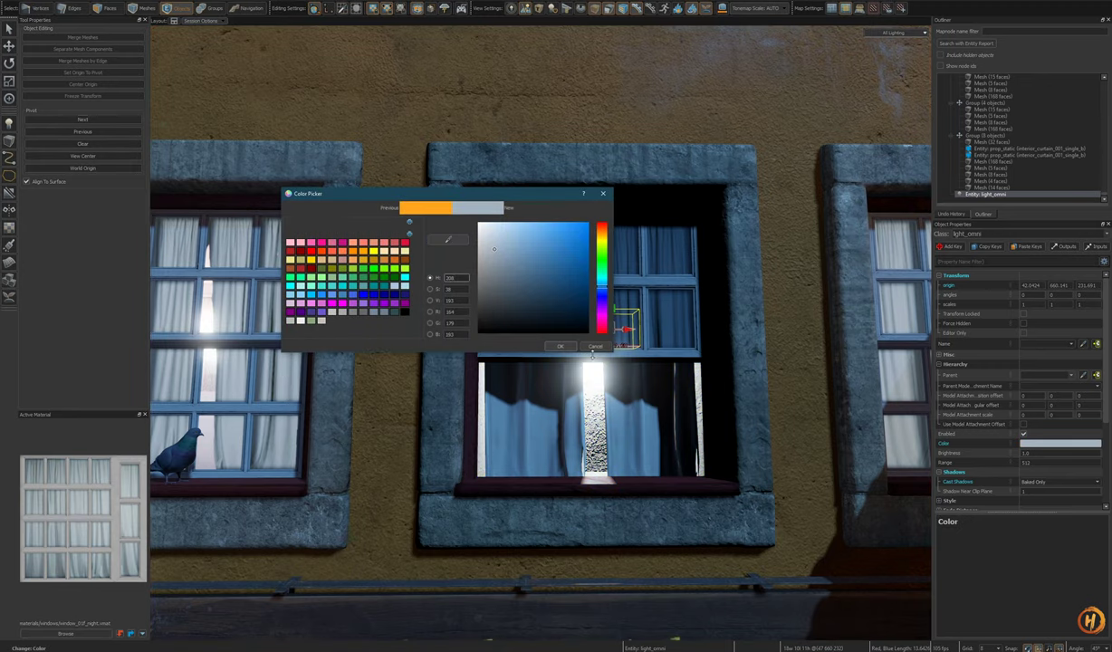
click(563, 347)
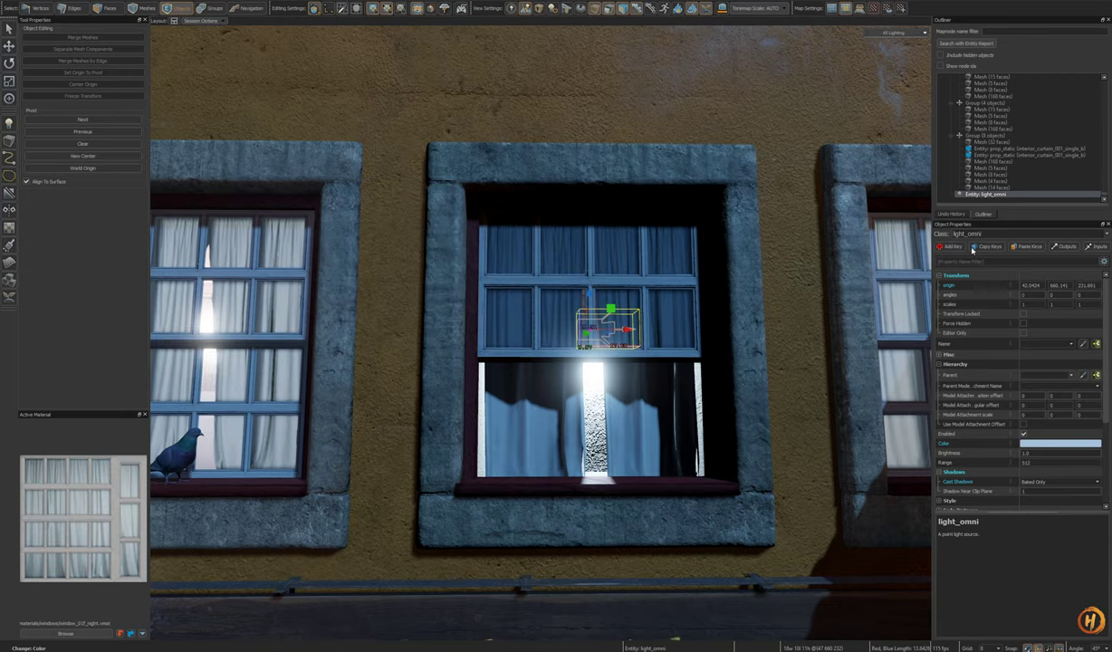
Step: Set the light's brightness to 0.5 and shift it about 1 unit sideways behind the window
key(z)
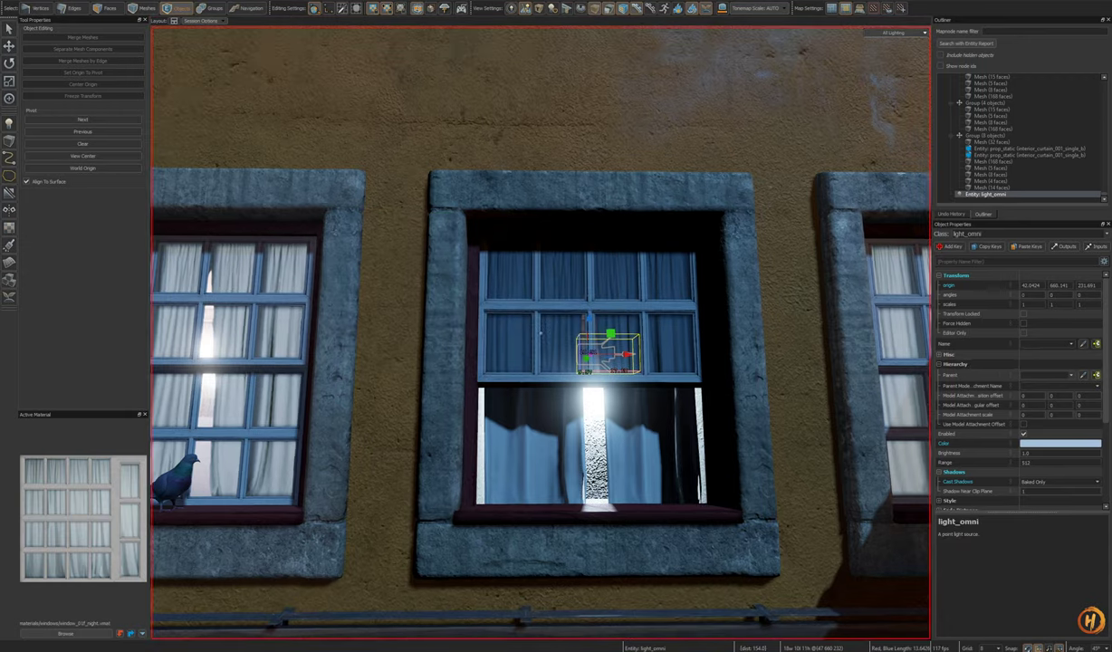
drag(1034, 454, 984, 455)
text(0.5)
key(Return)
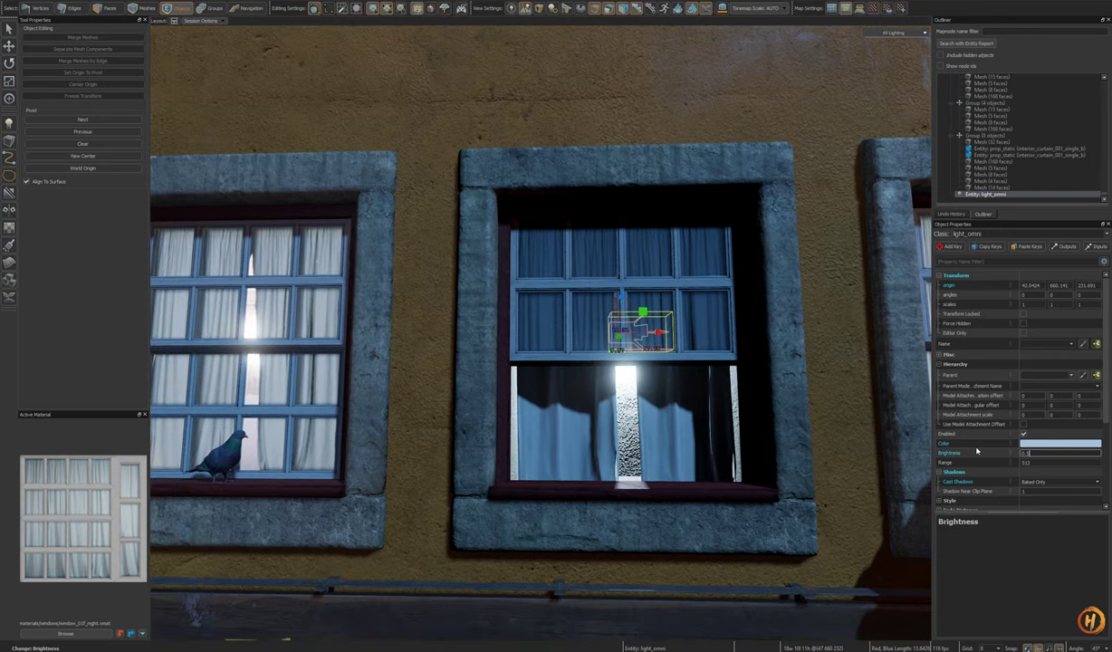
alt+drag(670, 354, 625, 349)
scroll(622, 349, down, 3)
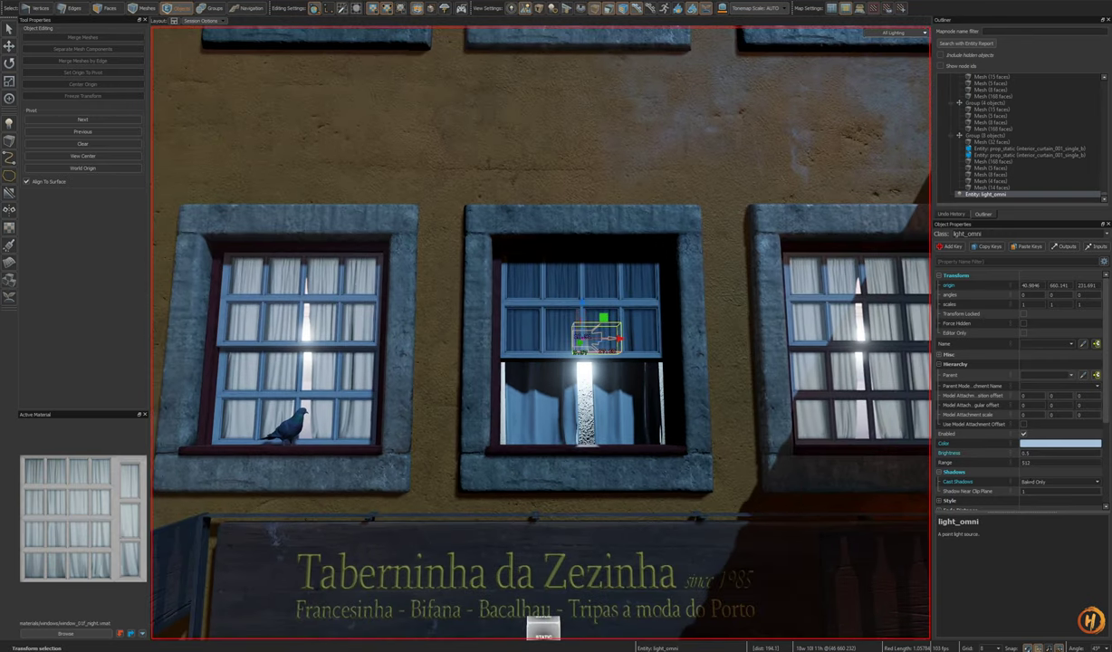
click(1098, 483)
Step: Move the light forward out of the room to the curtains and lower it into the window's open lower half
key(s)
right_drag(580, 308, 547, 317)
key(w)
right_drag(804, 353, 781, 353)
key(d)
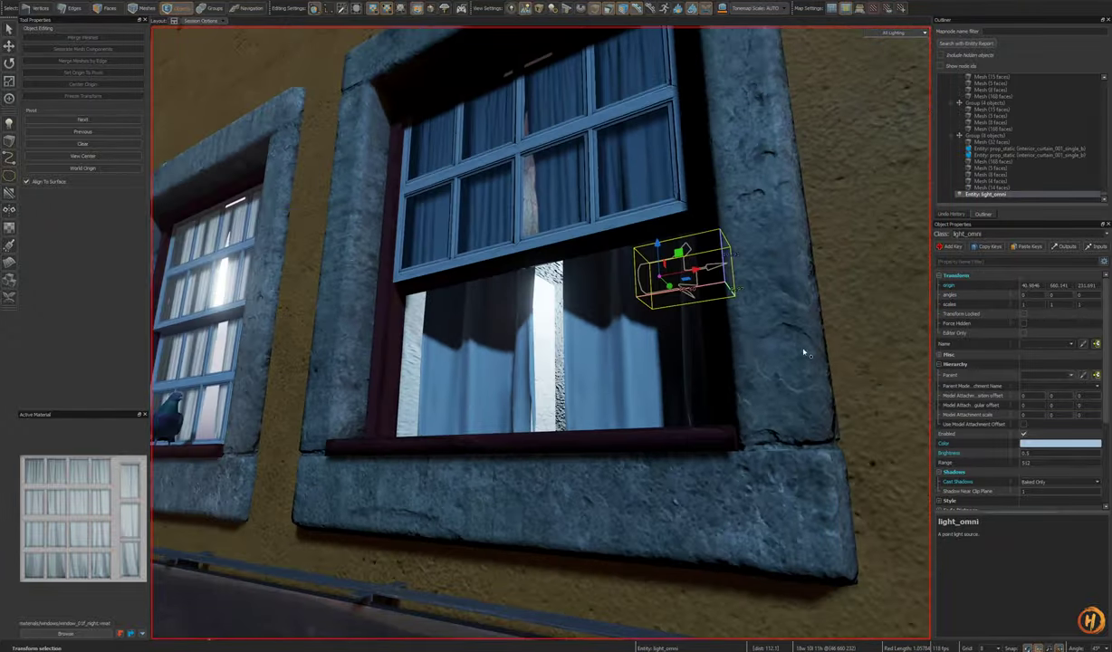
key(d)
mouse_move(659, 249)
right_down()
mouse_move(634, 253)
mouse_move(661, 267)
right_up()
drag(675, 293, 469, 294)
drag(474, 163, 471, 322)
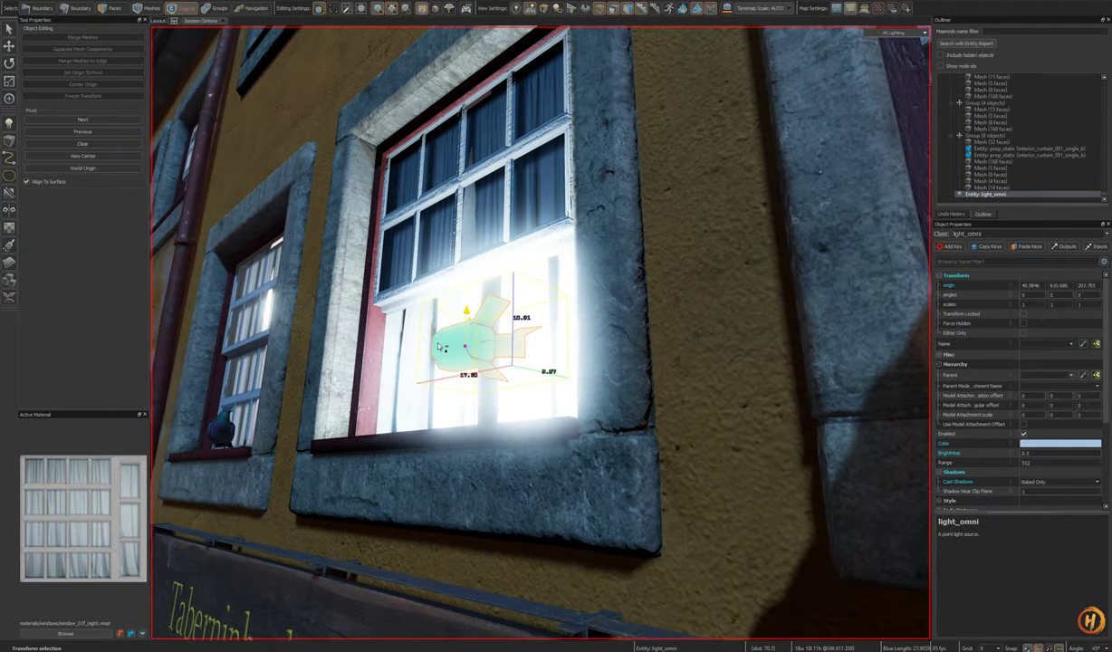
Step: Nudge the light sideways toward the middle of the opening and set its brightness to 0.05
right_drag(471, 326, 587, 331)
key(a)
key(s)
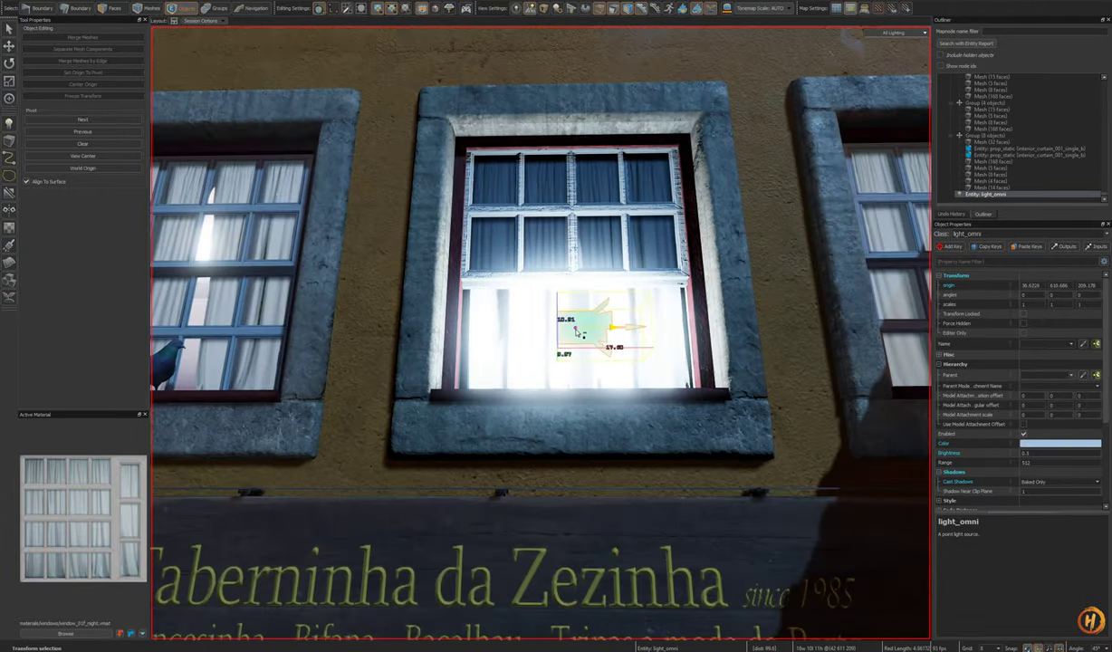
drag(577, 332, 579, 332)
drag(1033, 453, 988, 455)
text(0.1)
key(Return)
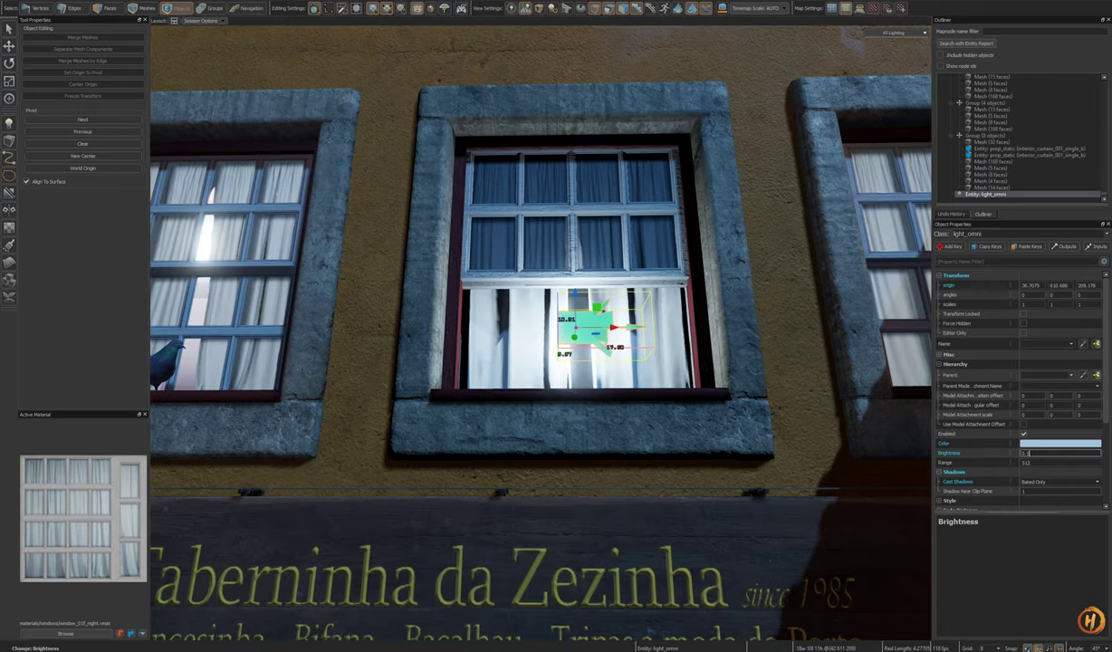
text(0.05)
key(Return)
Step: Nudge the light about 1 unit in depth and set its Cast Shadows option to No
right_drag(543, 371, 595, 383)
key(a)
alt+drag(595, 383, 588, 384)
scroll(1051, 473, down, 3)
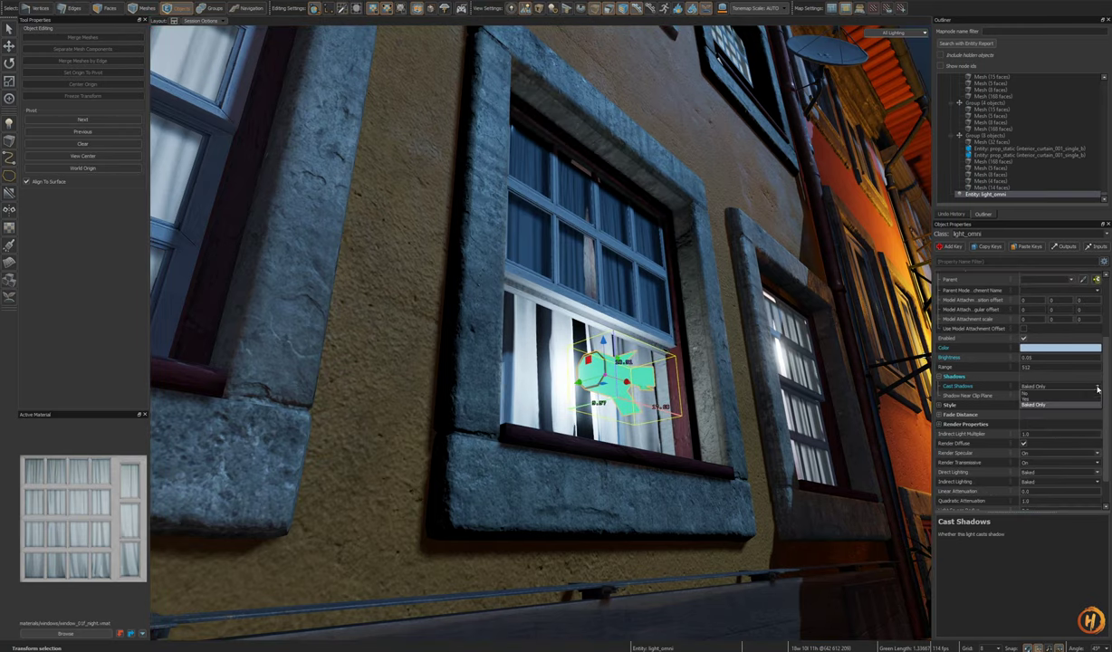
click(1076, 394)
key(d)
right_drag(580, 344, 541, 333)
key(s)
key(w)
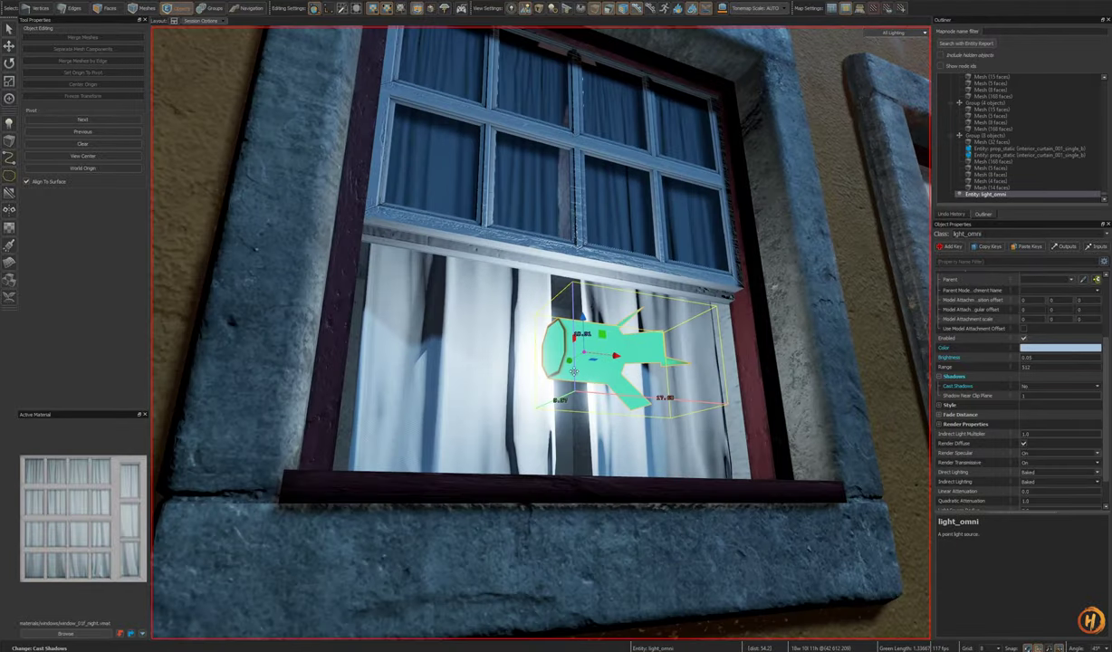
Step: Nudge the light in front of the curtains about 1 unit further in depth
mouse_move(568, 362)
mouse_down()
mouse_move(548, 369)
mouse_move(611, 347)
mouse_move(567, 366)
mouse_move(592, 355)
mouse_move(570, 366)
mouse_move(580, 364)
mouse_up()
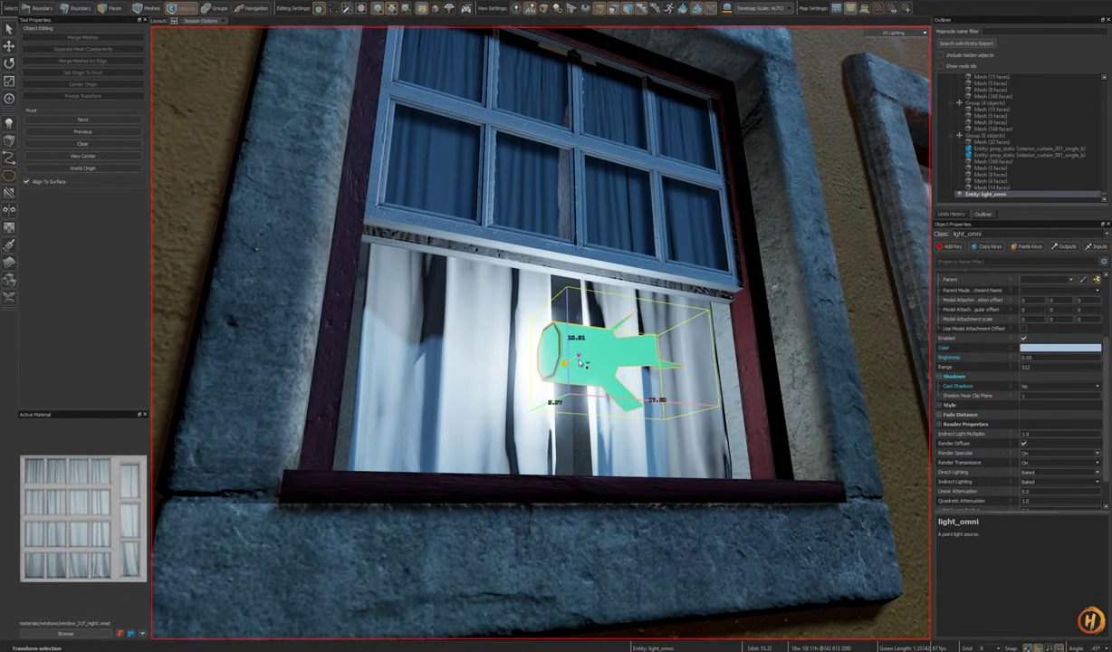
right_drag(628, 381, 629, 381)
key(a)
mouse_move(679, 343)
mouse_down()
mouse_move(712, 345)
mouse_move(636, 352)
mouse_move(675, 359)
mouse_up()
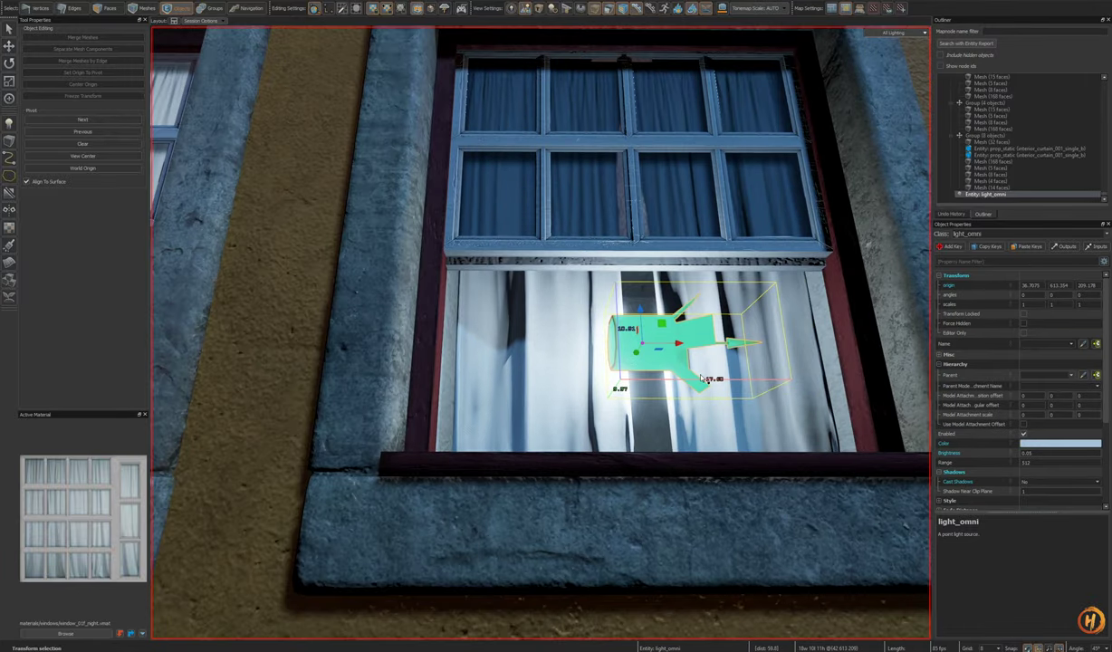
key(s)
right_drag(675, 359, 541, 334)
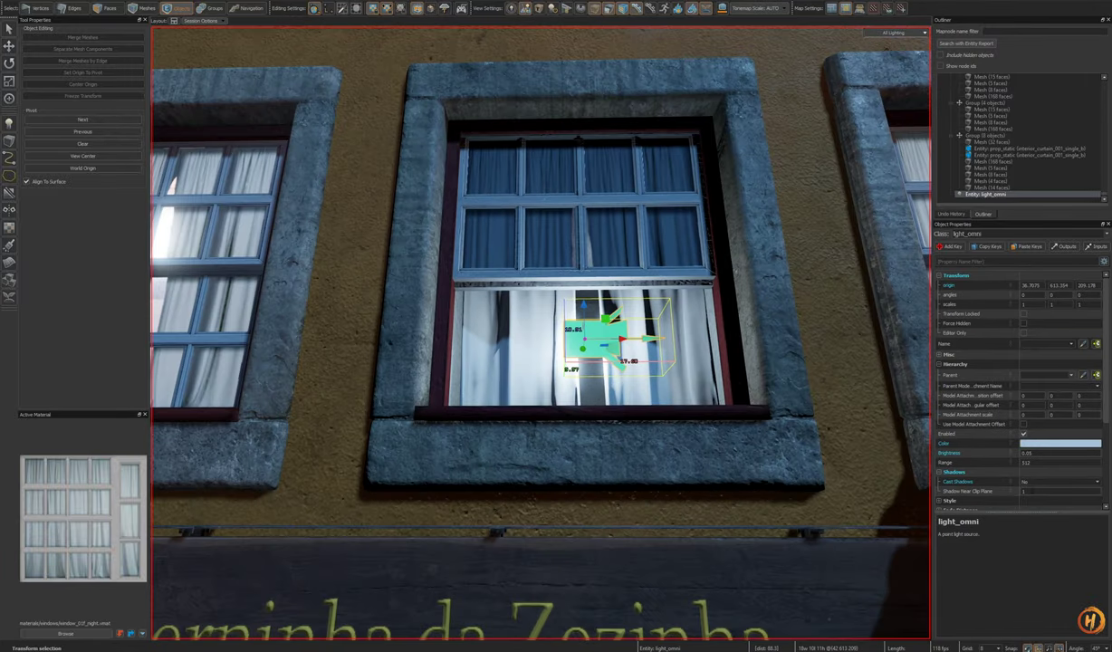
Step: Try a Shadow Near Clip Plane of 10 and reset it to default, and turn the light 180 degrees
click(988, 493)
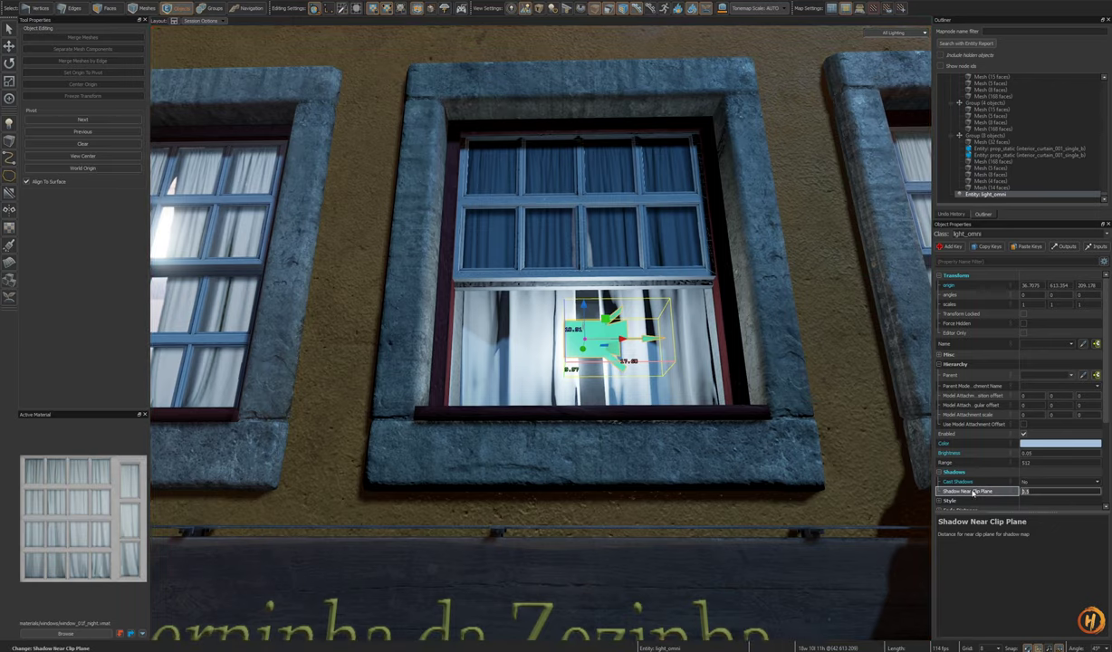
key(e)
right_drag(659, 378, 653, 298)
key(r)
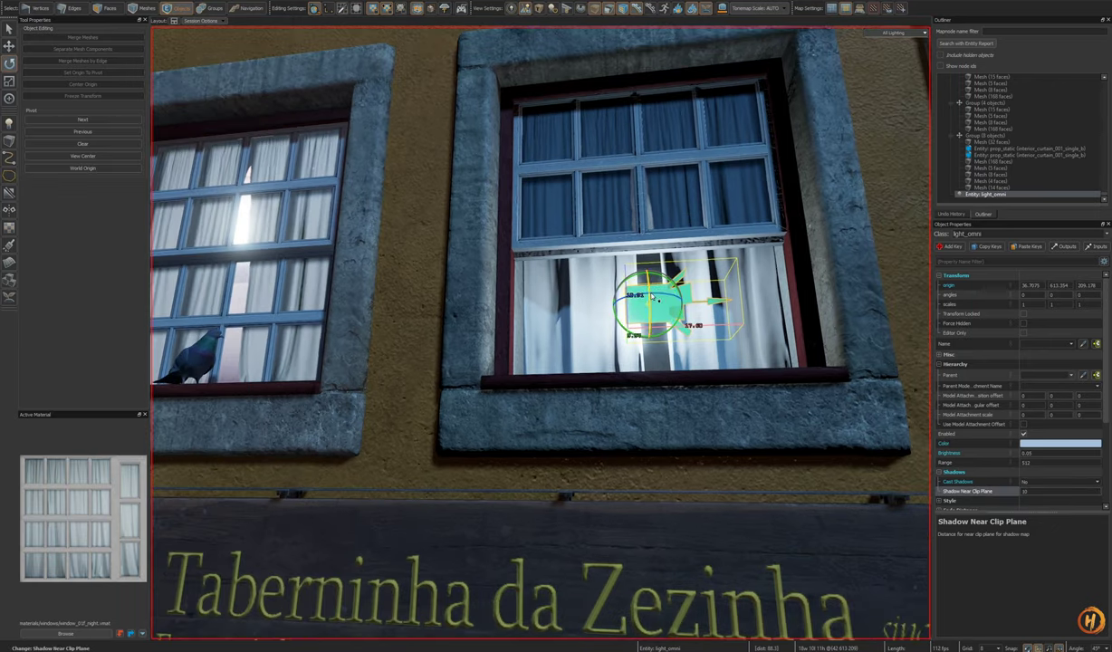
mouse_move(621, 299)
mouse_down()
mouse_move(496, 303)
mouse_move(649, 289)
mouse_move(622, 297)
mouse_up()
drag(702, 300, 798, 311)
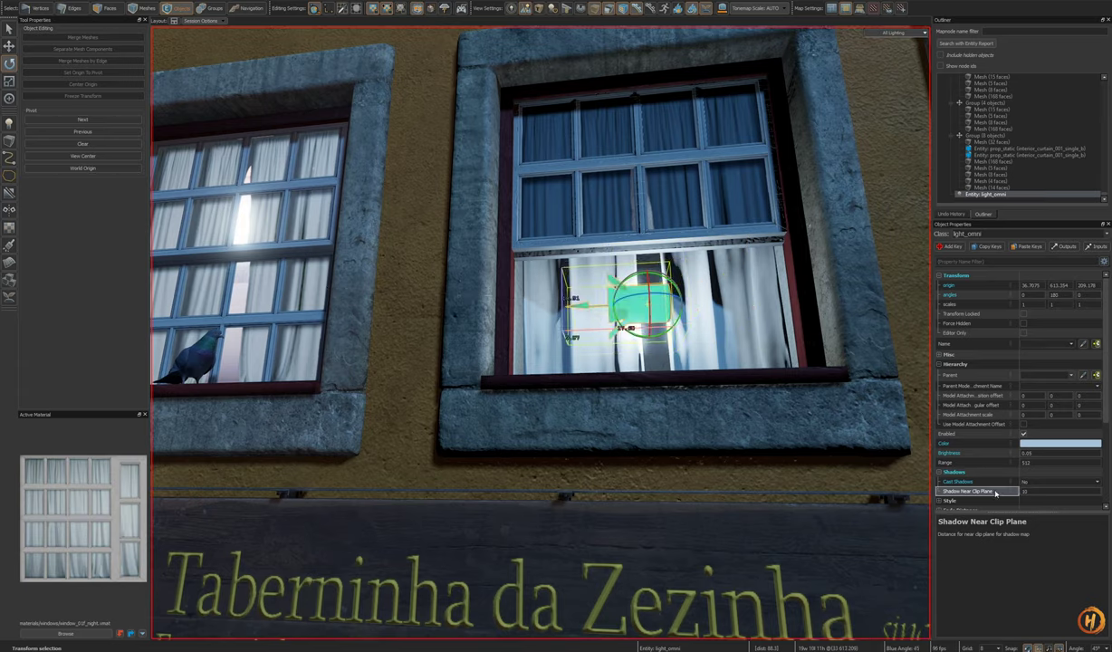
right_click(997, 494)
Step: Inspect the light's remaining properties, then examine the lit curtains with nothing selected and the helpers hidden
scroll(947, 476, down, 2)
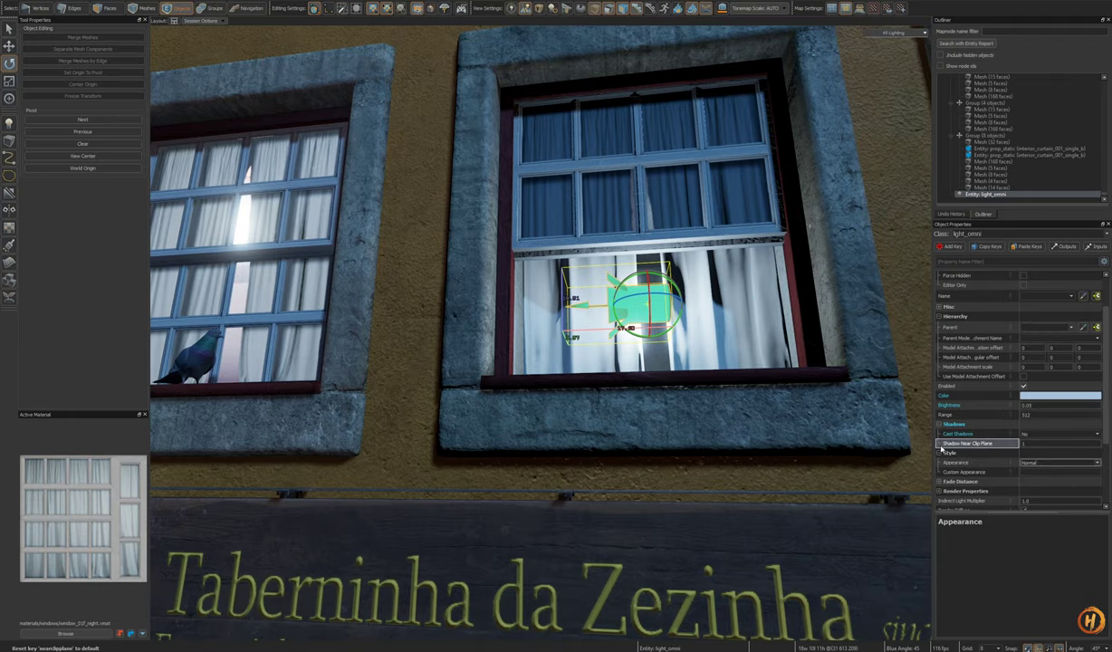
scroll(752, 391, down, 5)
key(Escape)
right_drag(684, 377, 619, 382)
key(o)
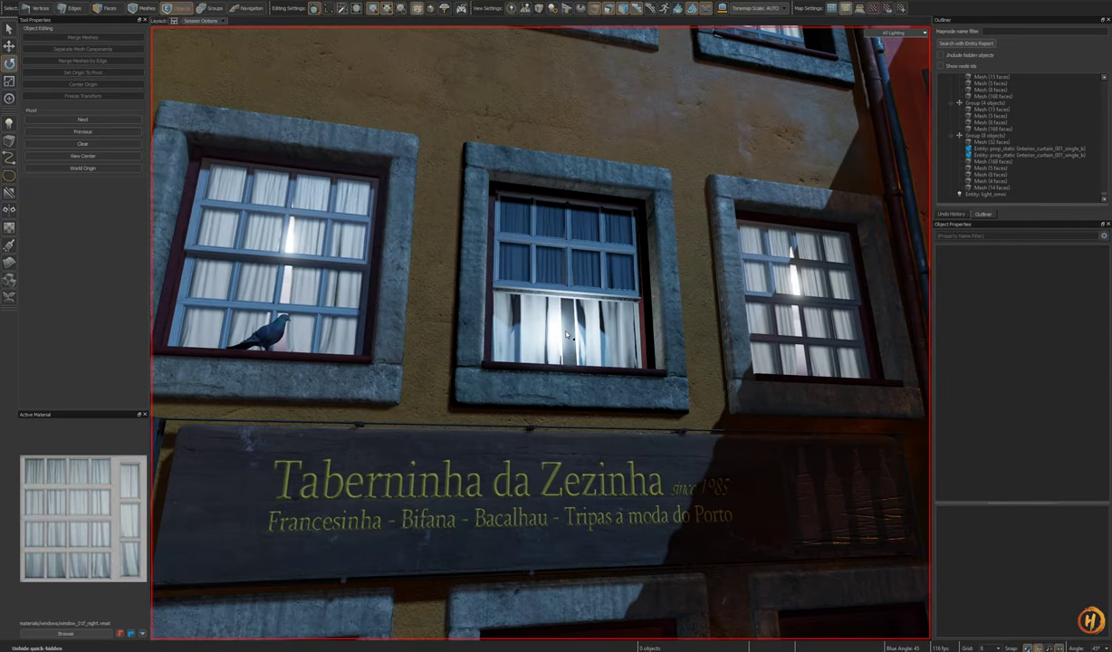
click(568, 335)
right_drag(567, 335, 580, 389)
key(Escape)
key(o)
scroll(580, 389, up, 5)
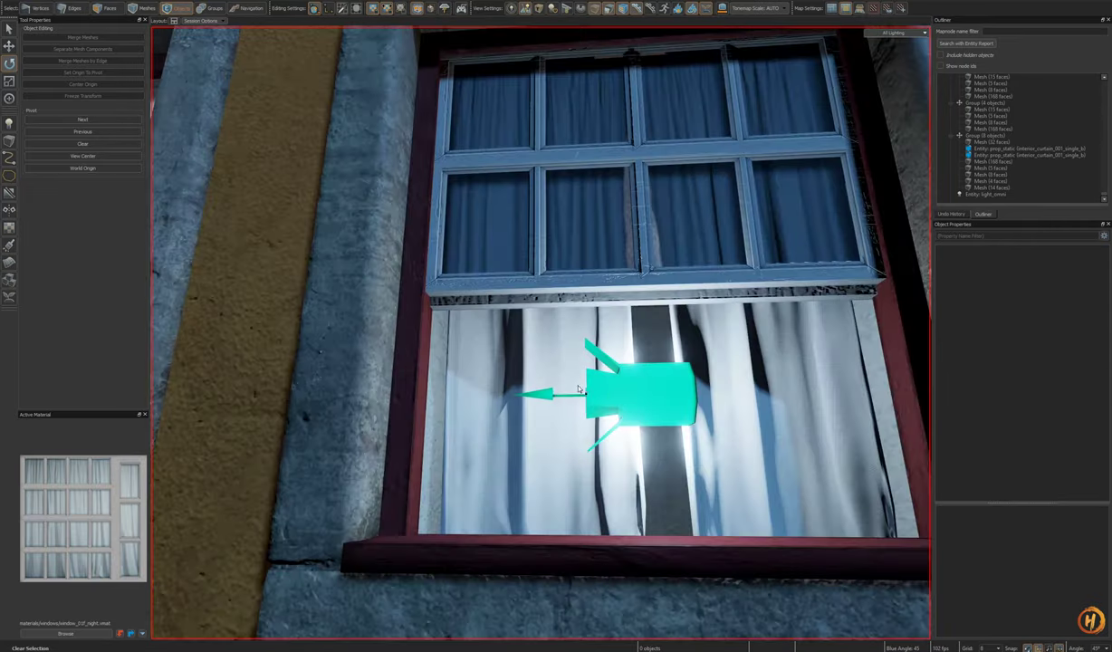
Step: Turn off Baked Light Indexing for the curtain light and shift it about 2.5 units sideways
click(580, 389)
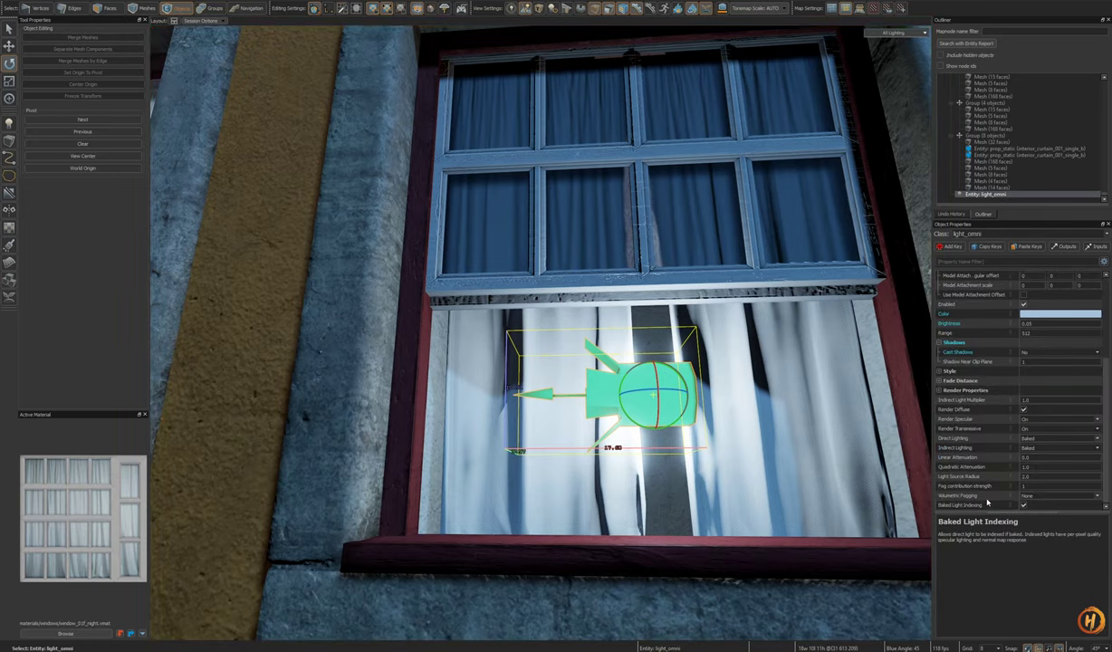
right_drag(687, 454, 716, 460)
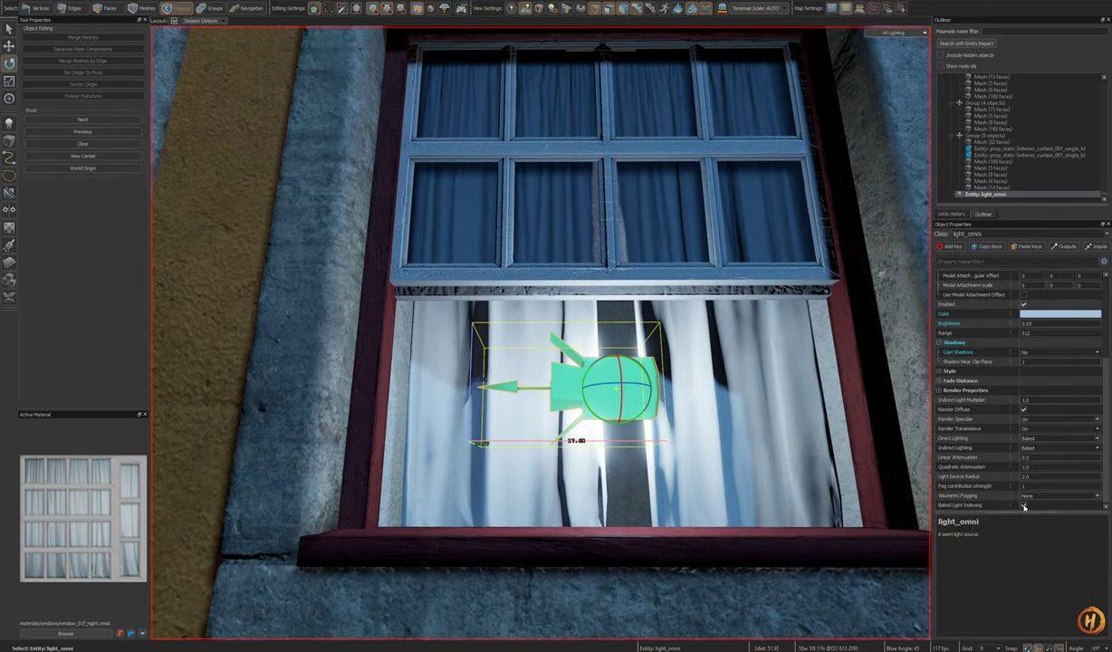
click(1024, 507)
key(t)
ctrl+drag(654, 388, 680, 389)
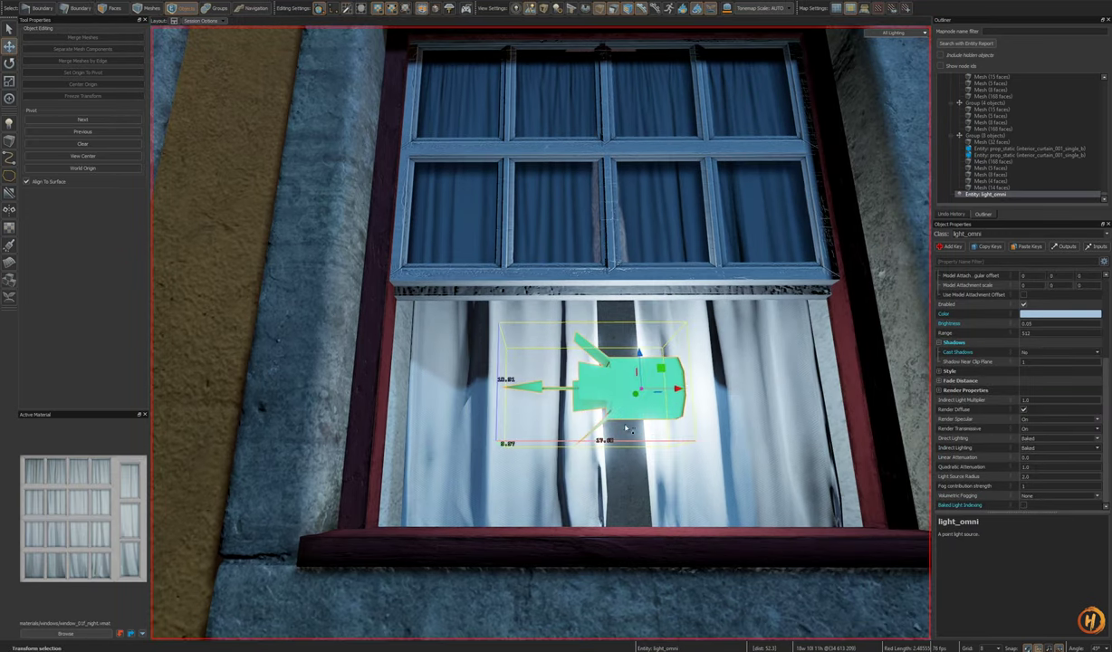
Step: Paste the copied orange omni light into the room behind the open window and lower it about 7.6 units
key(w)
right_drag(626, 429, 603, 408)
key(s)
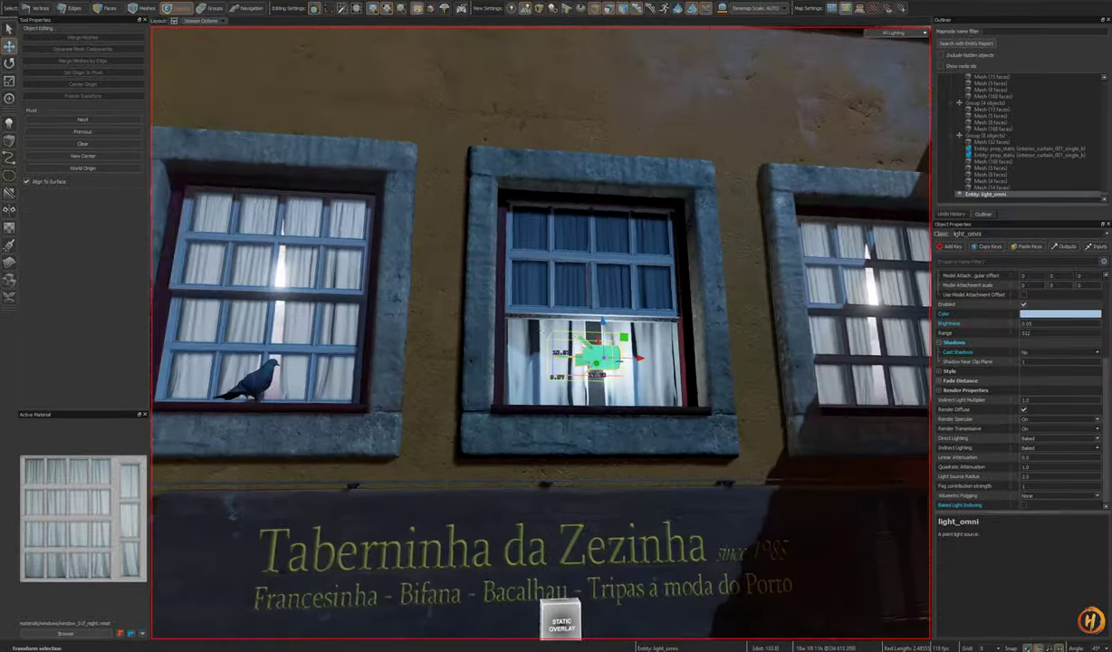
key(w)
mouse_move(542, 332)
right_down()
mouse_move(541, 322)
mouse_move(526, 333)
mouse_move(509, 206)
mouse_move(541, 334)
right_up()
key(ctrl+v)
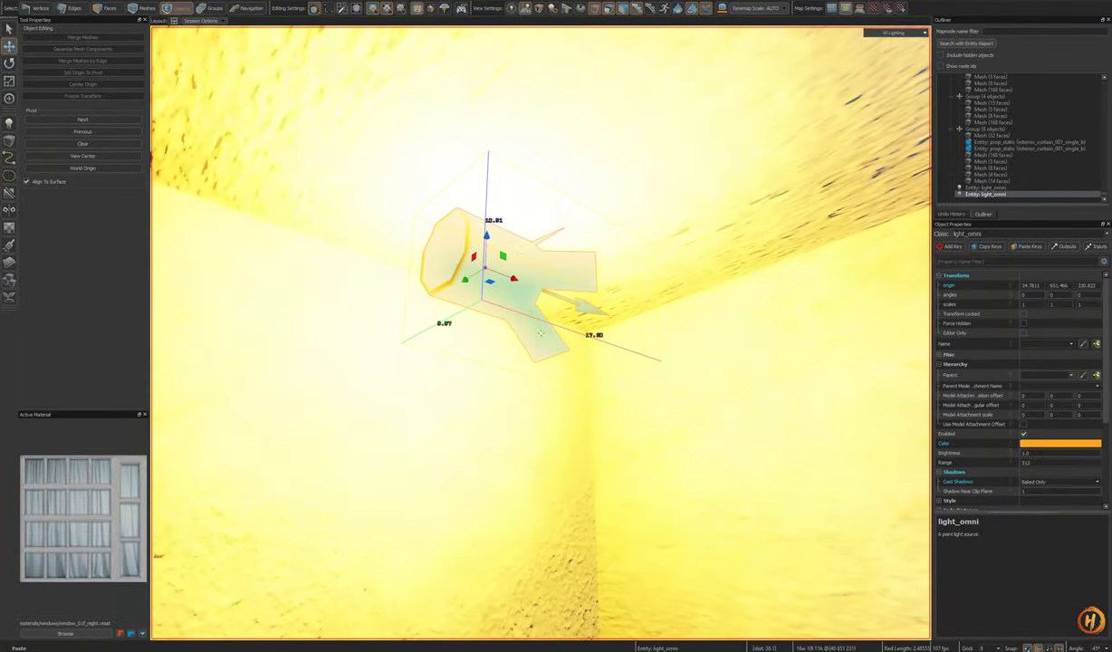
ctrl+drag(487, 236, 485, 339)
right_drag(486, 339, 533, 361)
key(s)
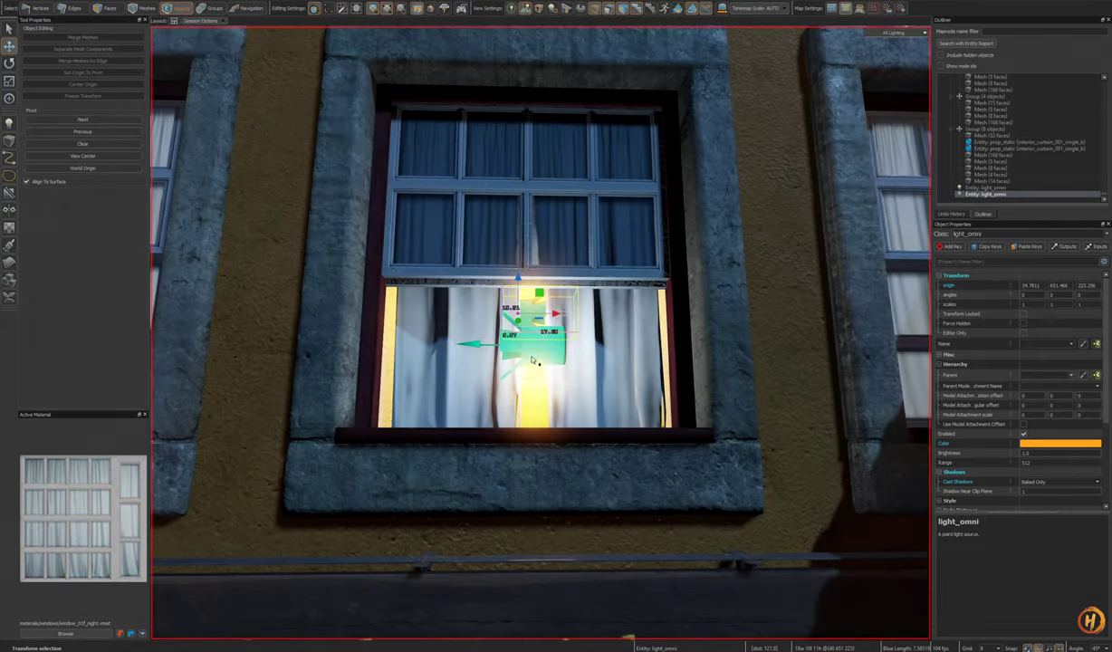
Step: Hide the front curtain light, then give the room light the copied pale blue color and lower its brightness
click(533, 359)
key(Delete)
right_drag(553, 399, 543, 371)
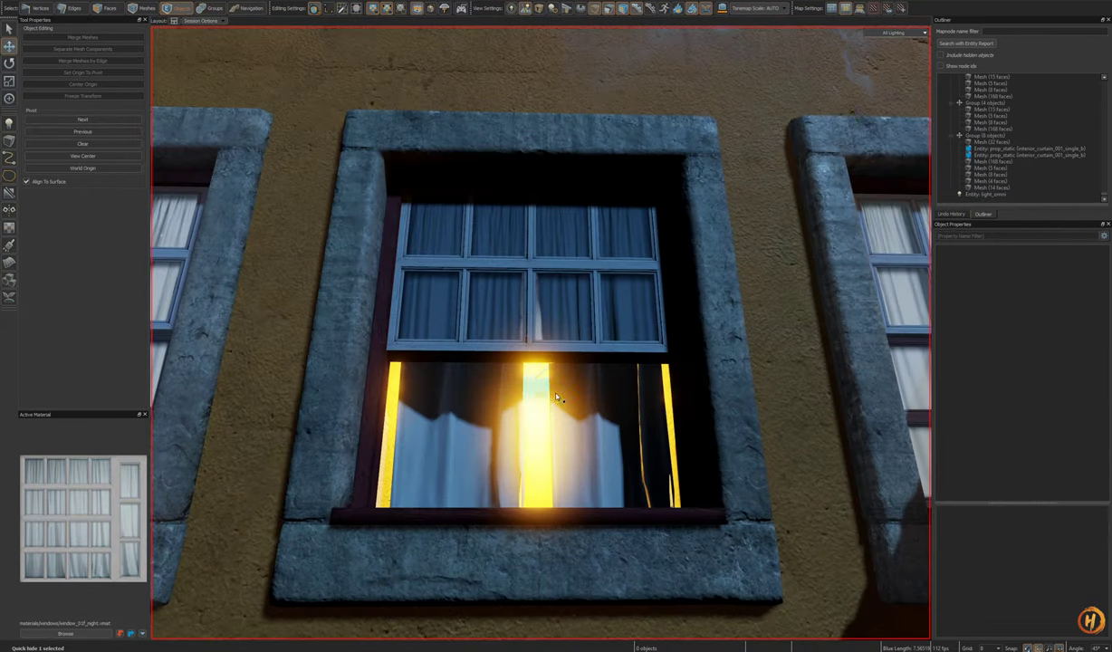
click(539, 384)
click(978, 446)
key(ctrl+v)
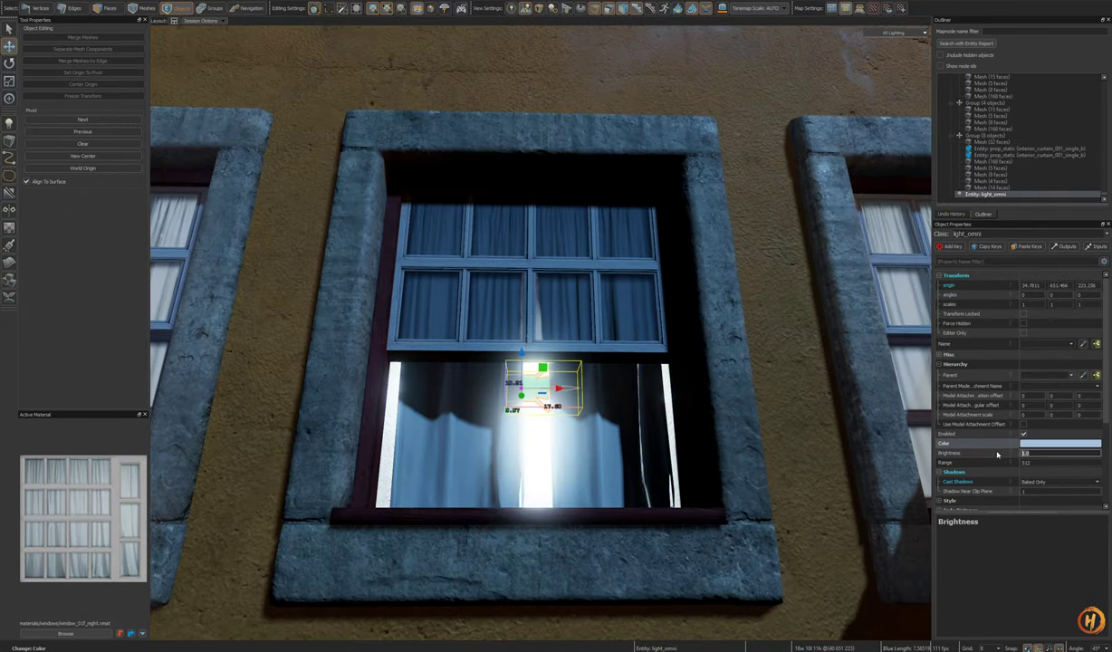
key(Return)
Step: Unhide the front curtain light and check the combined lighting from outside the building with the helpers hidden
right_drag(621, 452, 600, 422)
key(u)
key(Escape)
key(o)
key(s)
right_drag(543, 334, 542, 332)
key(w)
key(d)
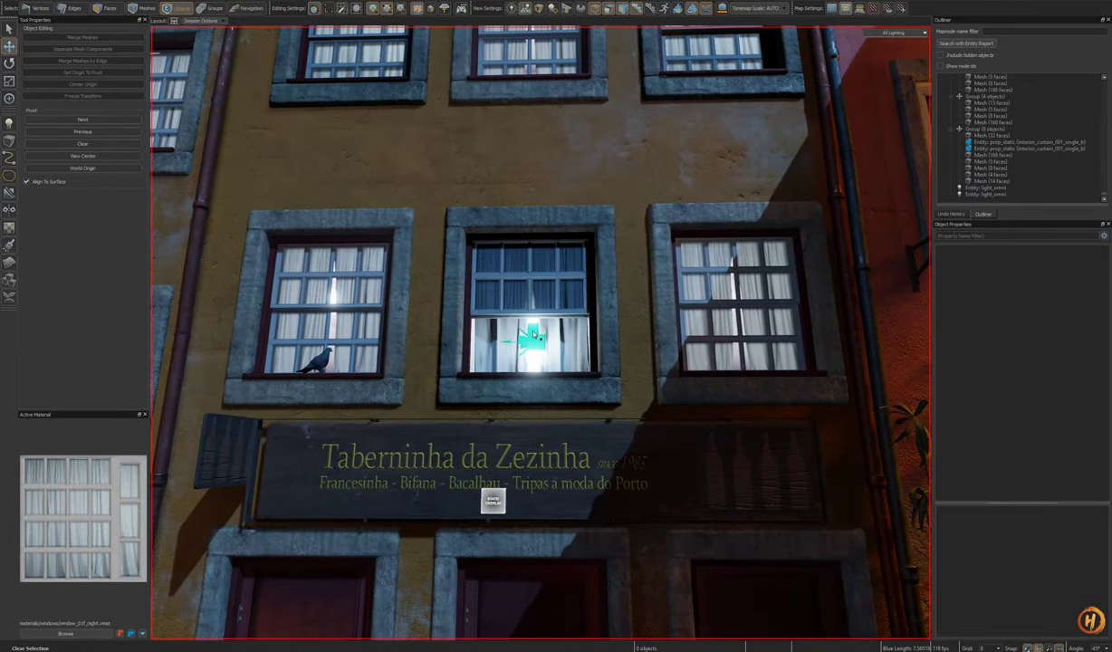
Step: Keep the room light's pale blue color and set its brightness to 0.2
click(537, 343)
click(1040, 443)
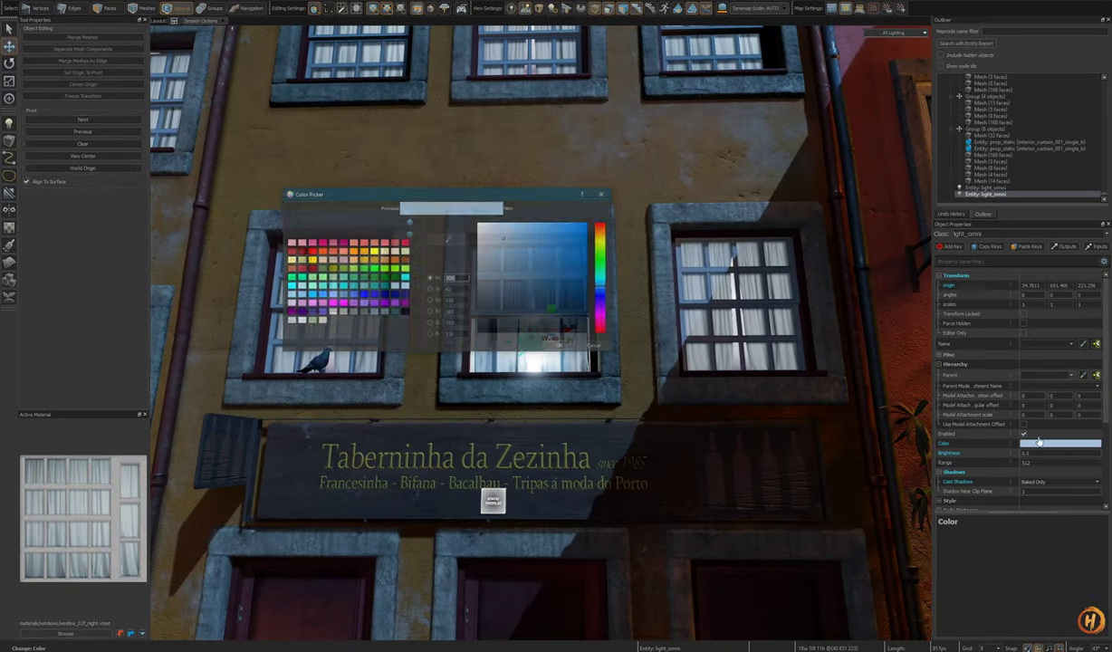
key(Escape)
text(0.1)
key(Return)
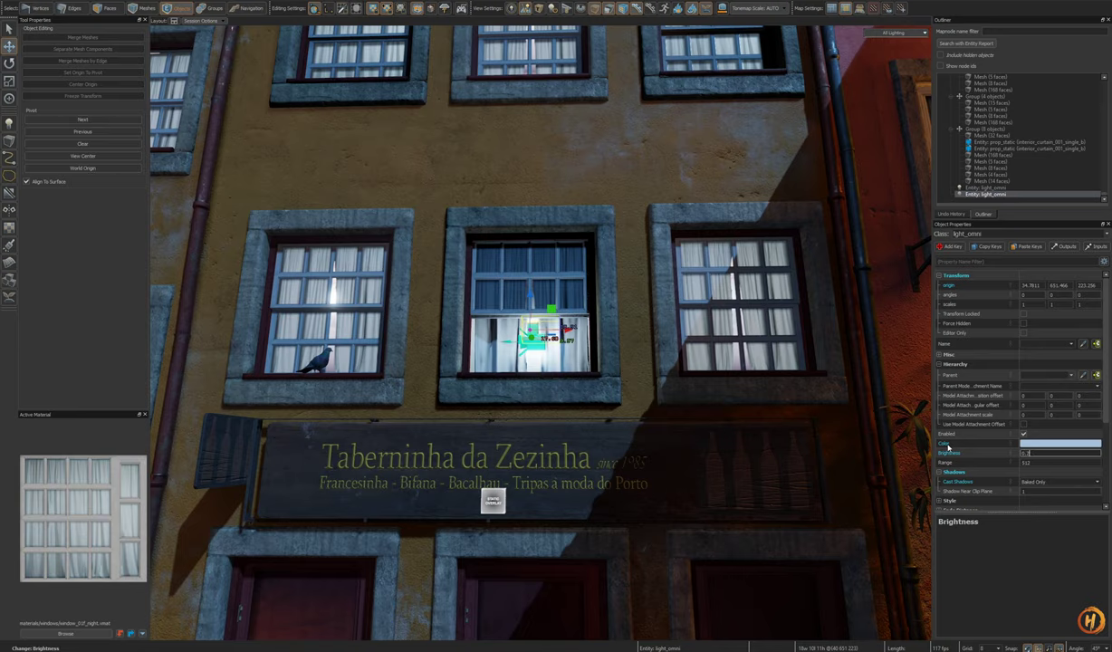
right_drag(568, 407, 567, 407)
key(w)
key(h)
key(ctrl+z)
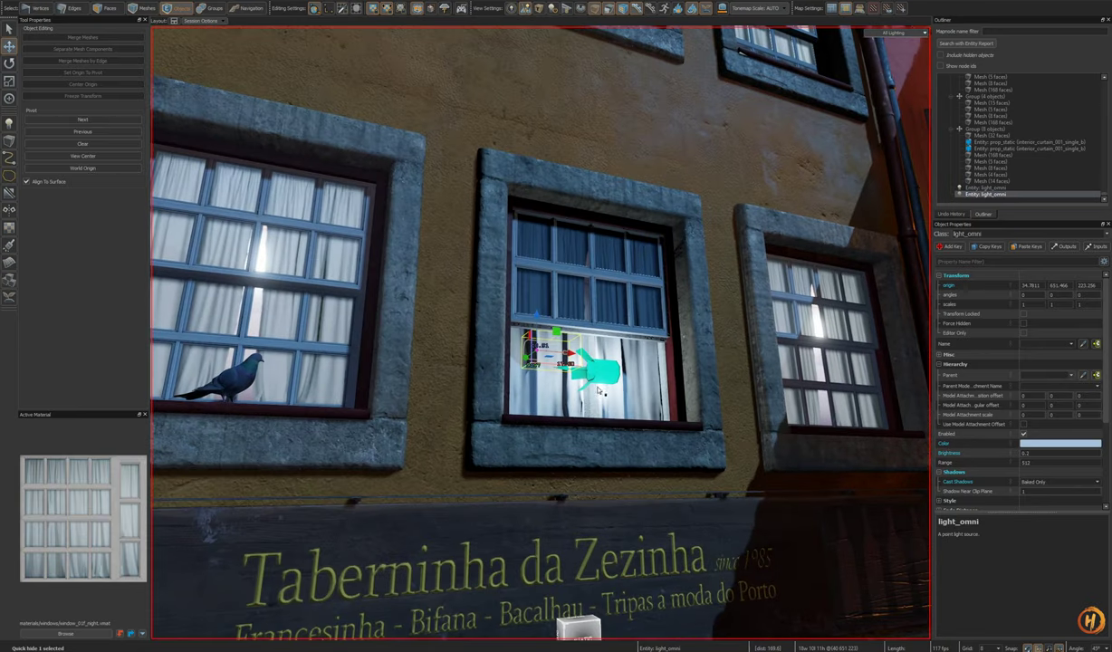
Step: Lower the brightness of the light in front of the curtains and hide the helpers to judge it
click(598, 371)
click(1059, 456)
key(Delete)
right_drag(725, 422, 725, 446)
key(ctrl+z)
click(1047, 454)
key(BackSpace)
text(1)
key(Return)
key(Escape)
key(o)
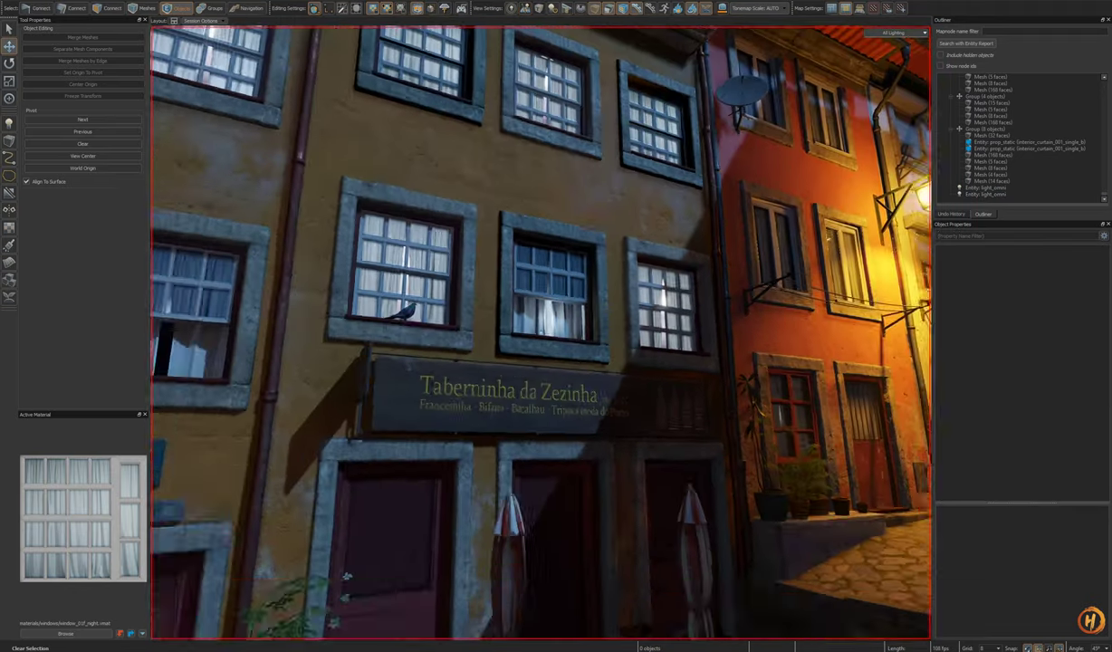
Step: Review the whole night facade from the square and compare it with the night street reference photos
key(s)
right_drag(658, 419, 658, 419)
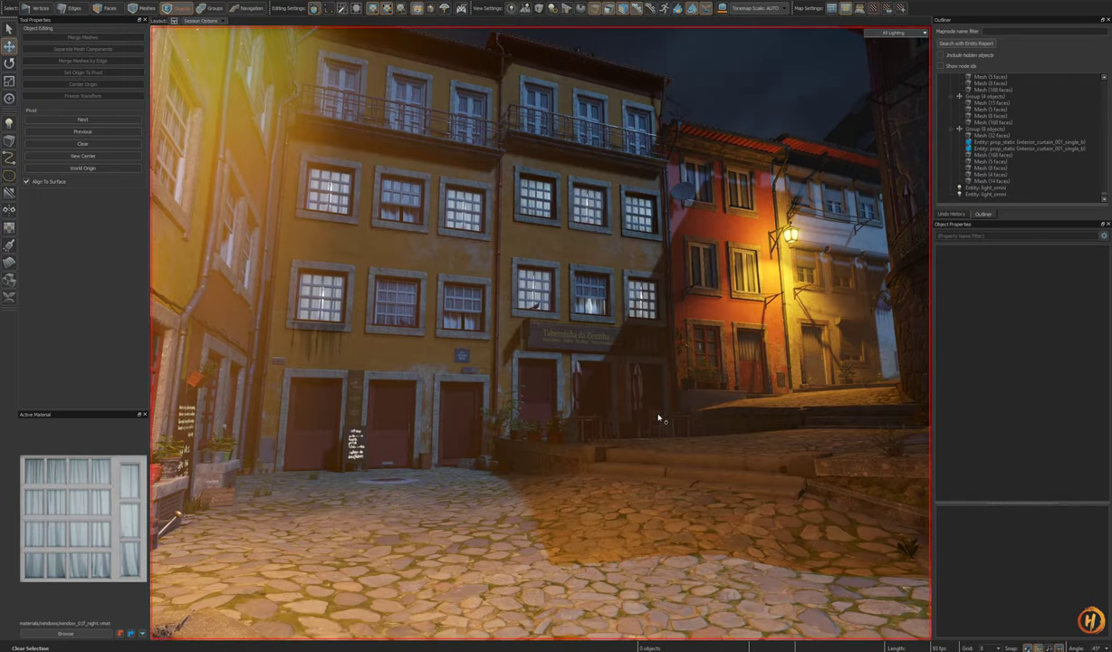
key(alt+Tab)
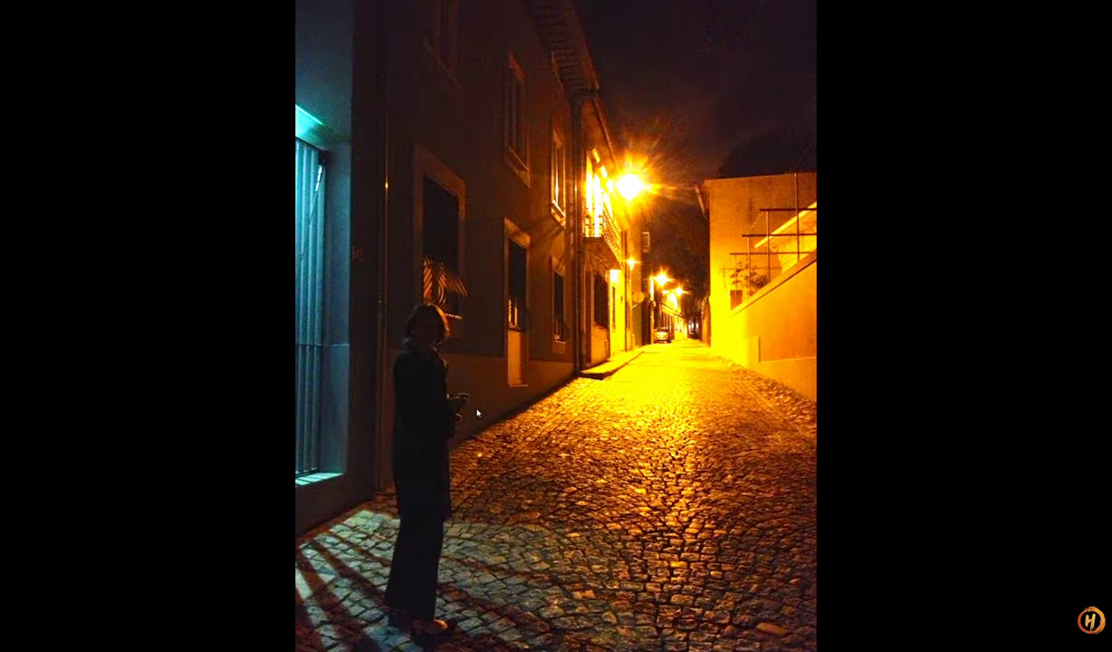
key(Right)
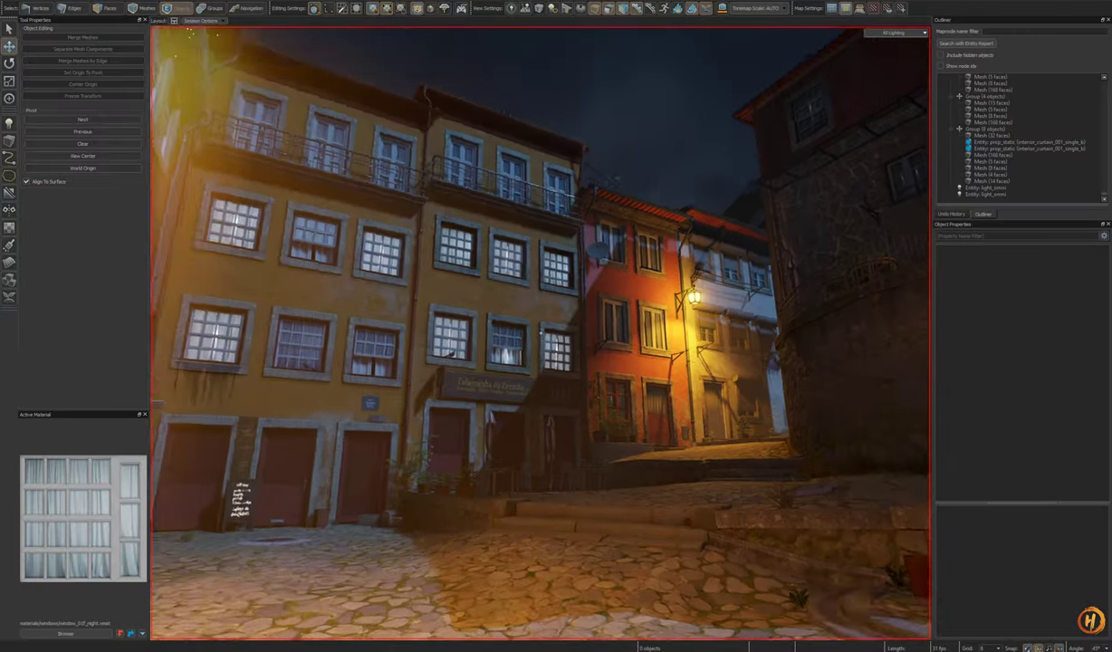
key(w)
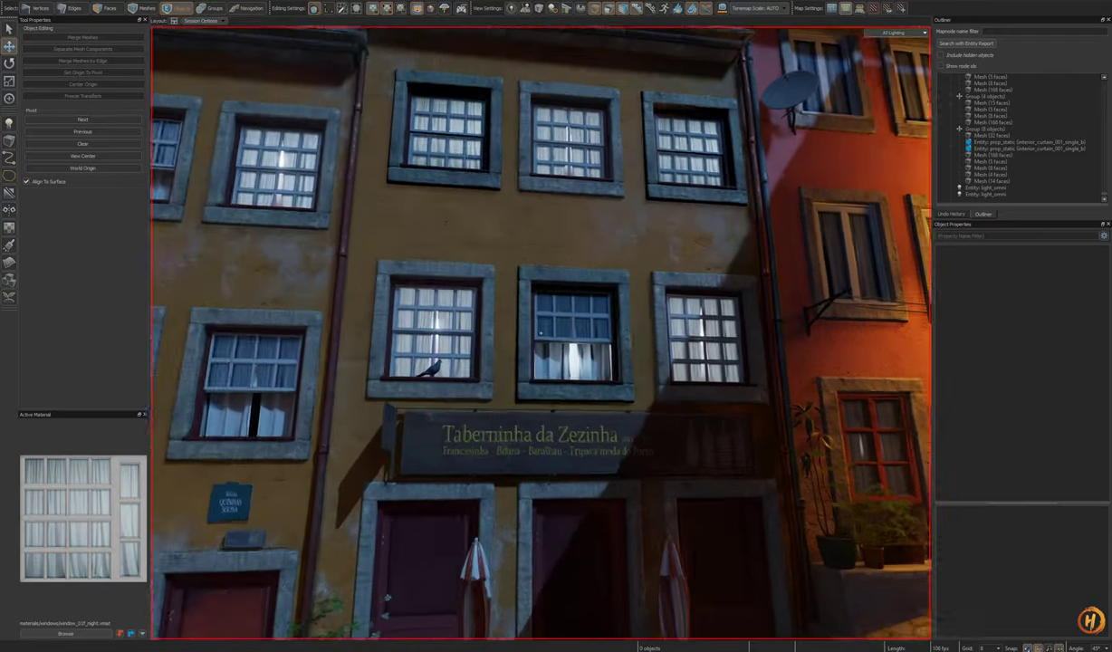
Step: Move the room light about 9 units in depth, lower it about 6 units and nudge it about 1 unit sideways
key(w)
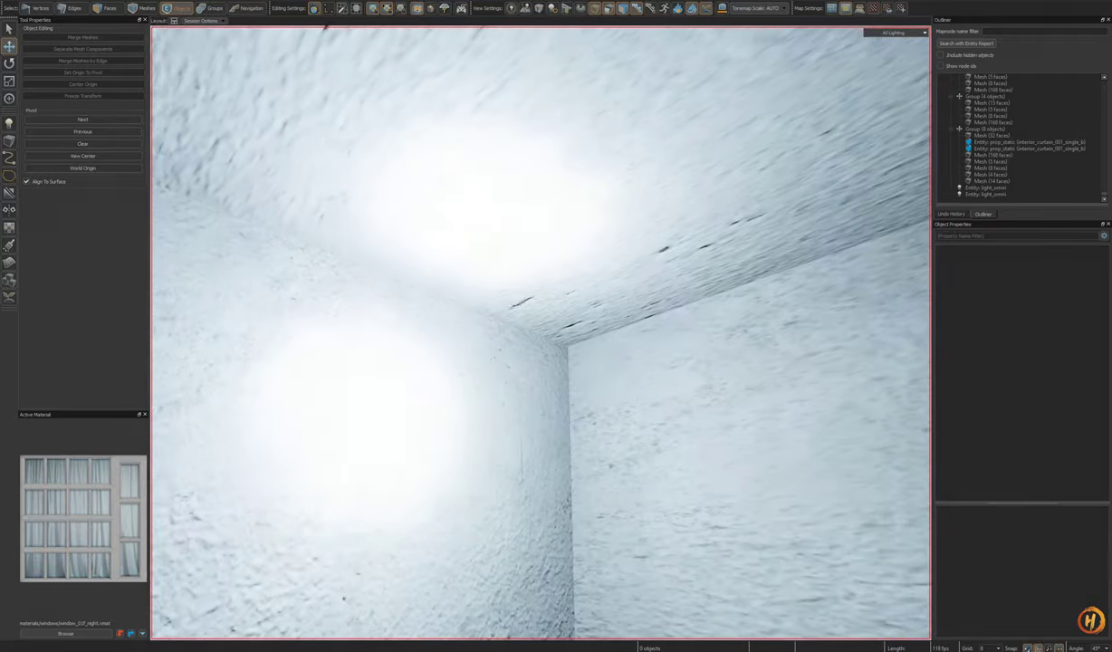
click(520, 380)
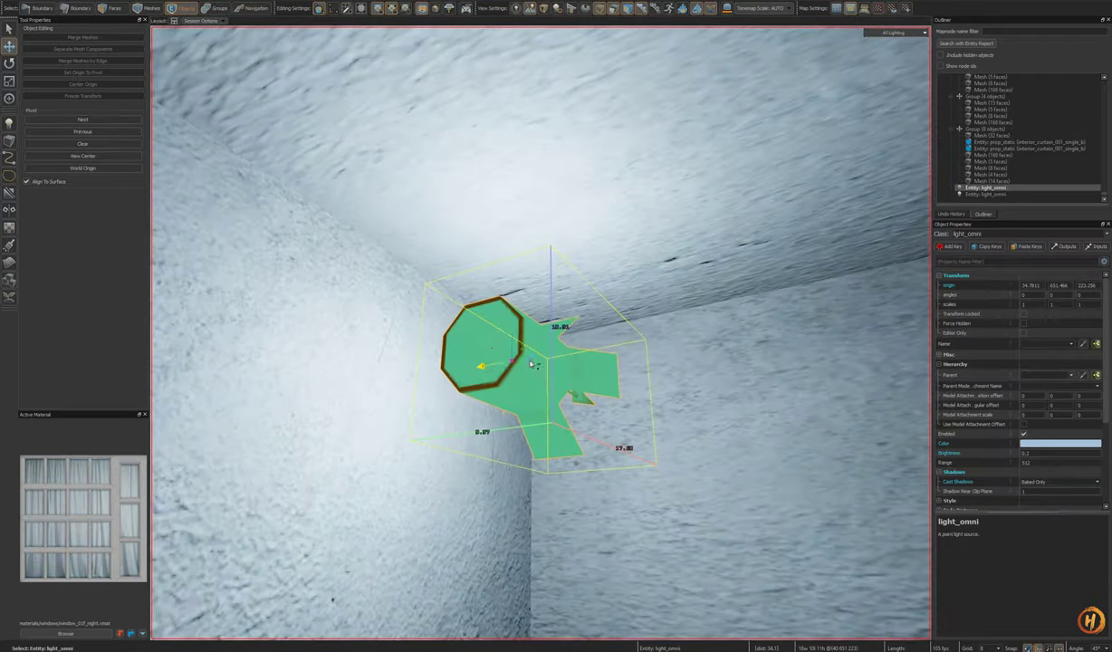
drag(483, 366, 617, 345)
drag(634, 299, 640, 424)
key(s)
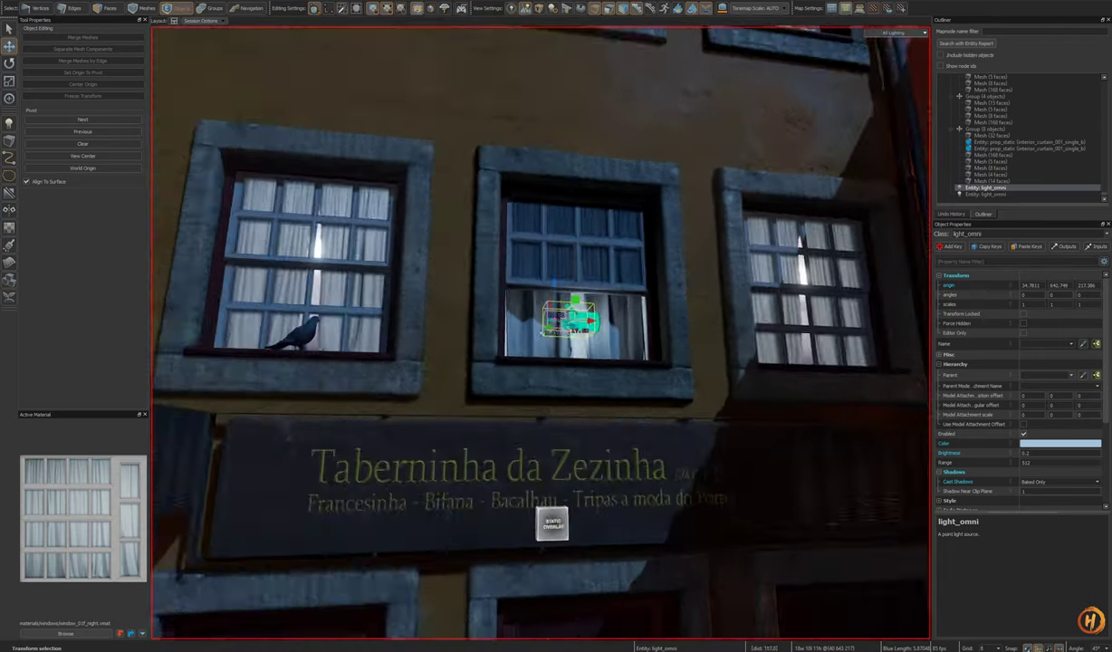
key(w)
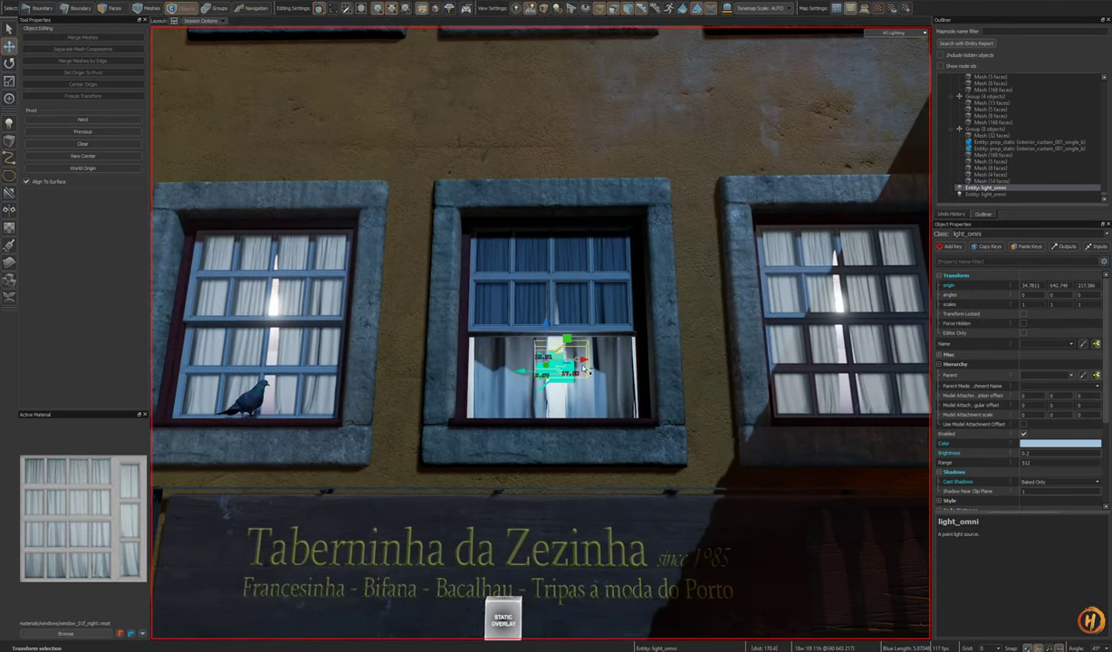
key(s)
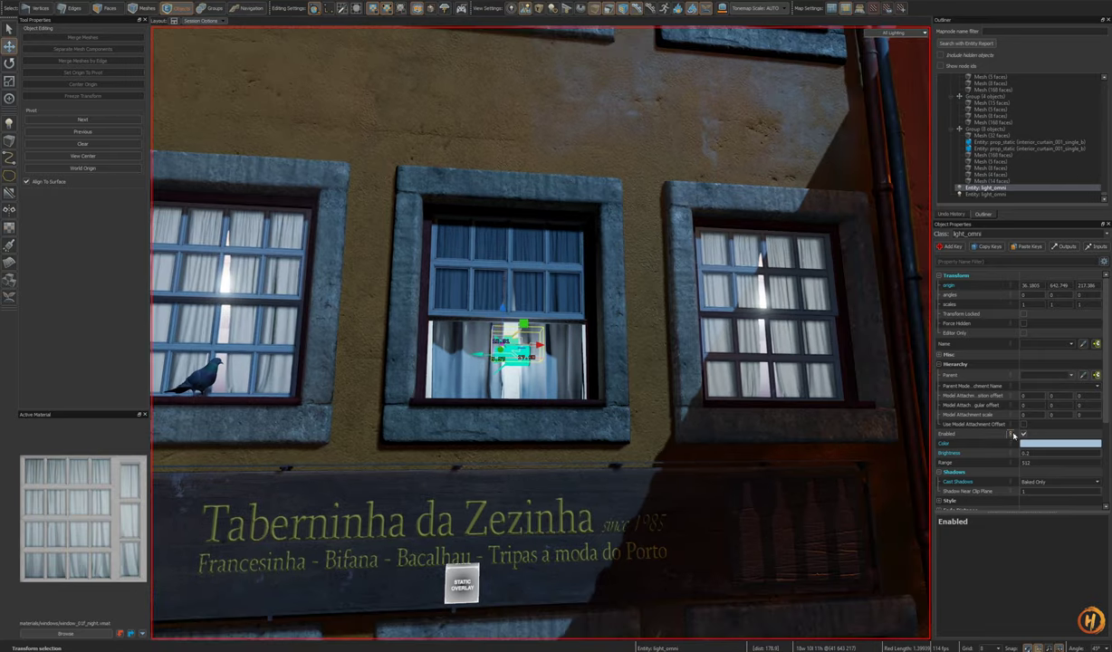
Step: Set the room light's range to 50, comparing other range values from inside the room
right_drag(735, 453, 809, 462)
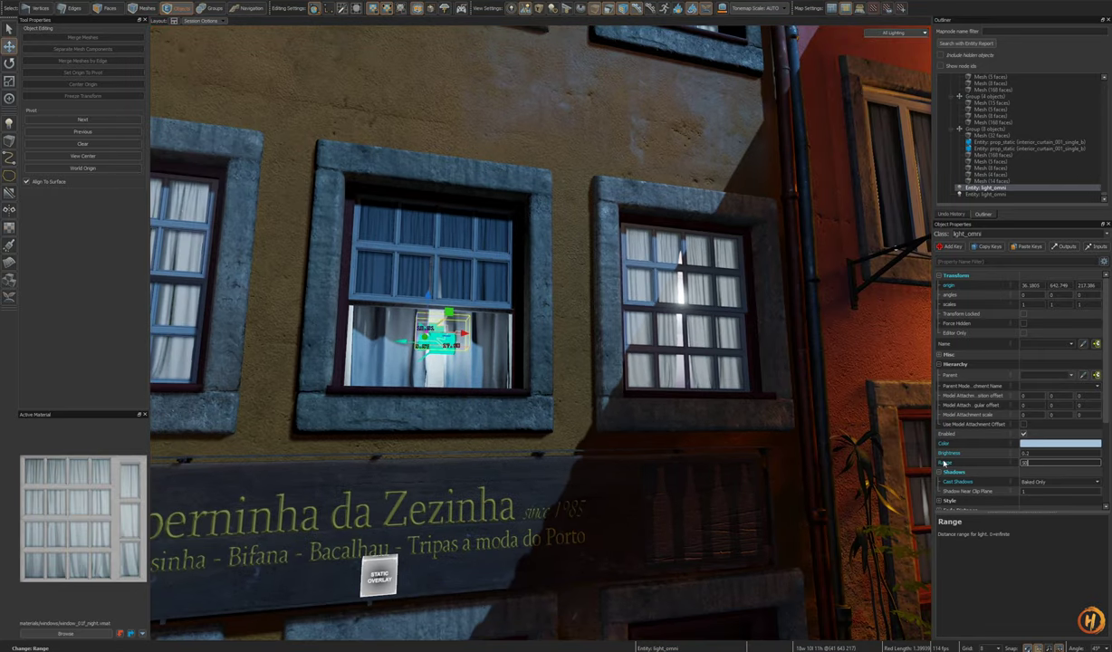
key(w)
right_drag(743, 439, 663, 411)
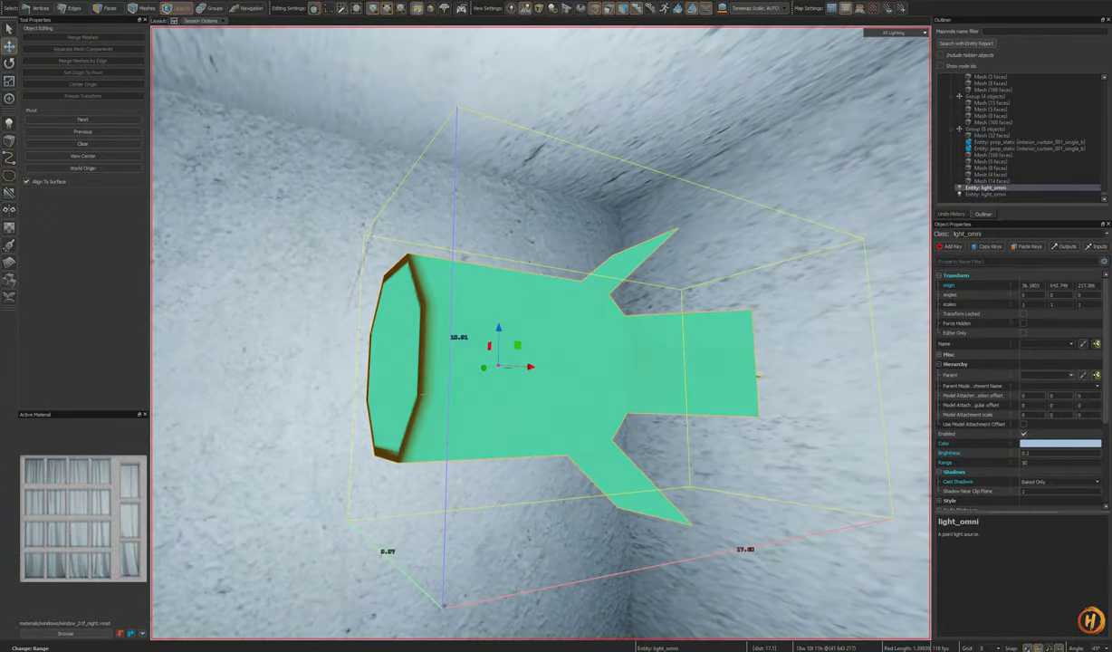
drag(1011, 462, 1010, 466)
key(Return)
text(2)
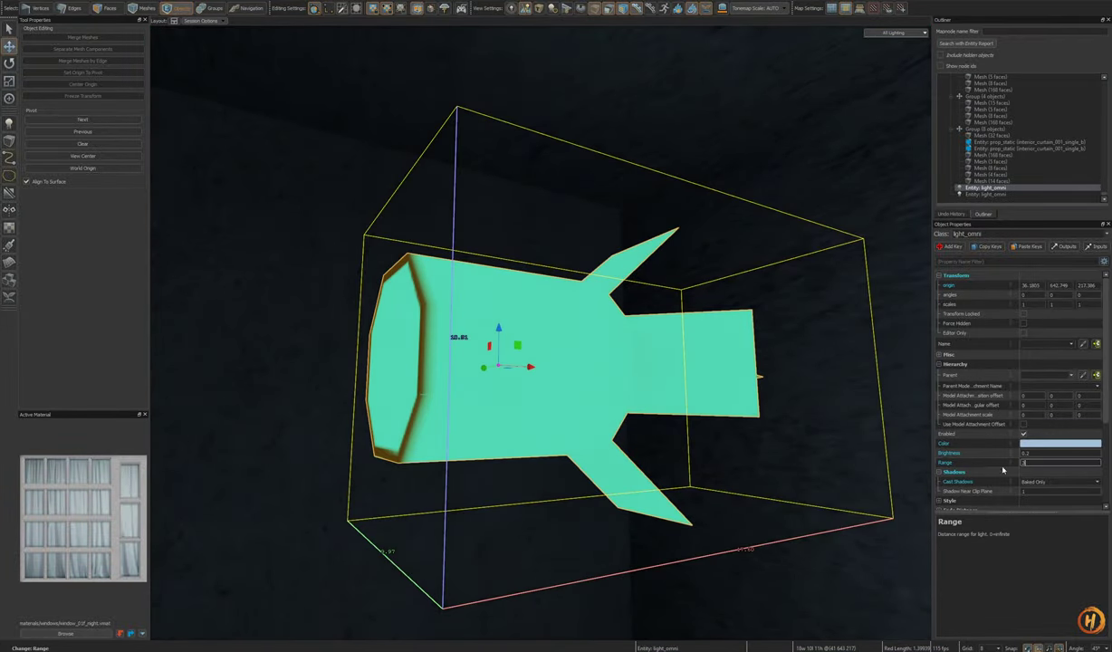
text(05)
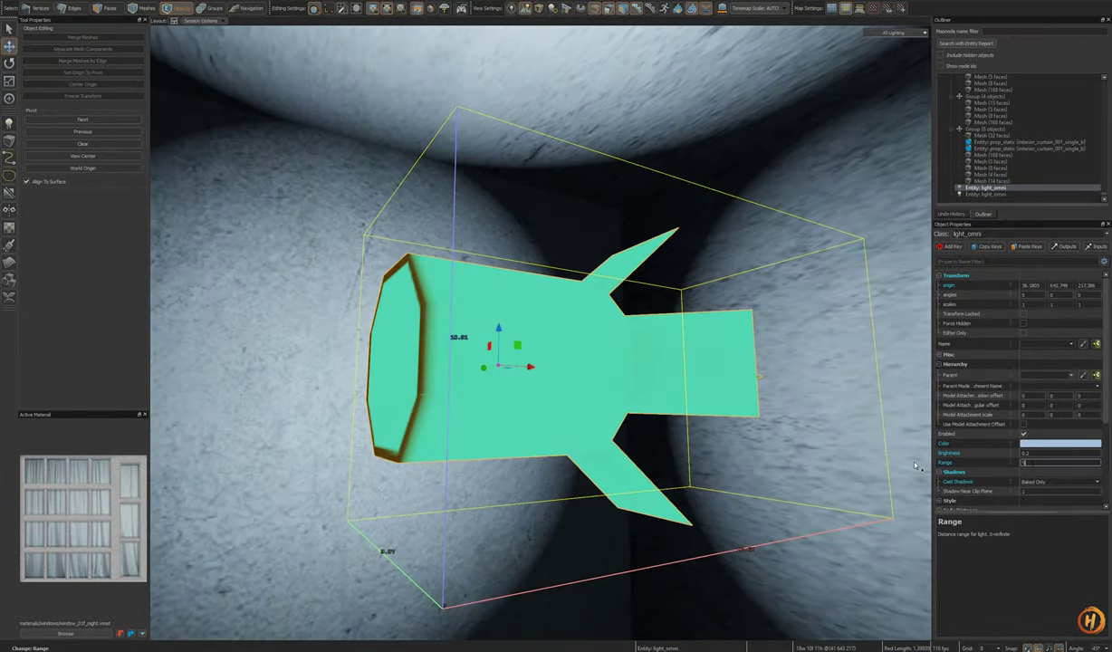
text(0)
Step: Judge the room light's effect on the open window from outside, briefly hiding it for comparison, and clear the selection
key(s)
right_drag(658, 389, 545, 379)
key(h)
key(ctrl+z)
key(s)
key(w)
key(Escape)
key(w)
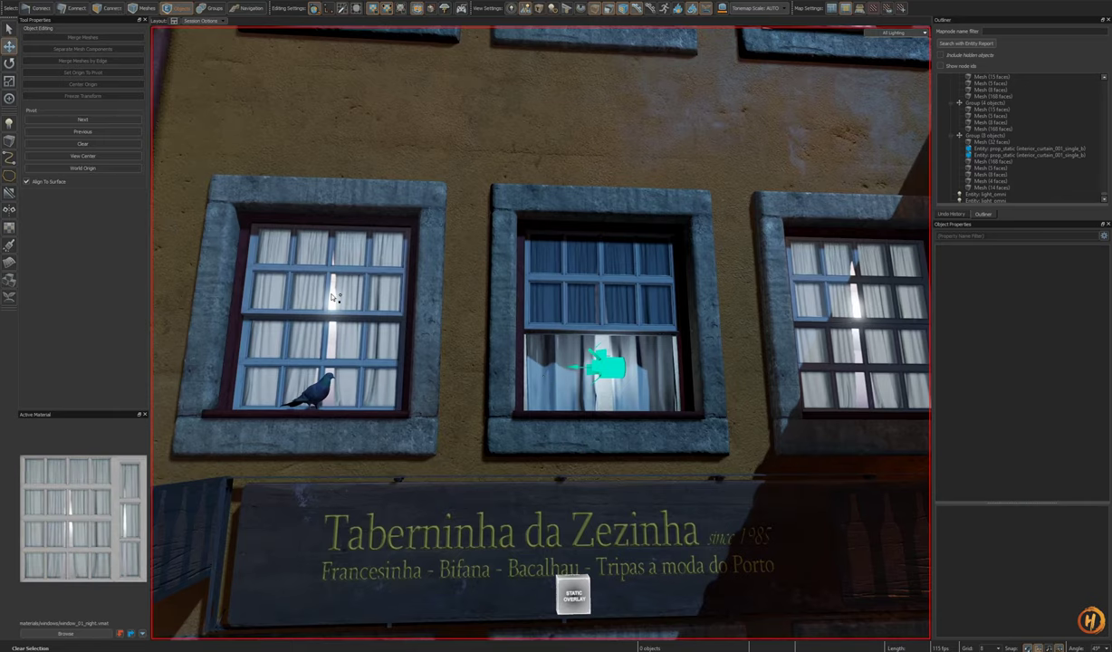
Step: Apply the window_01_night material to the upper sash of the open window and save the map
click(624, 300)
key(3)
click(608, 300)
key(5)
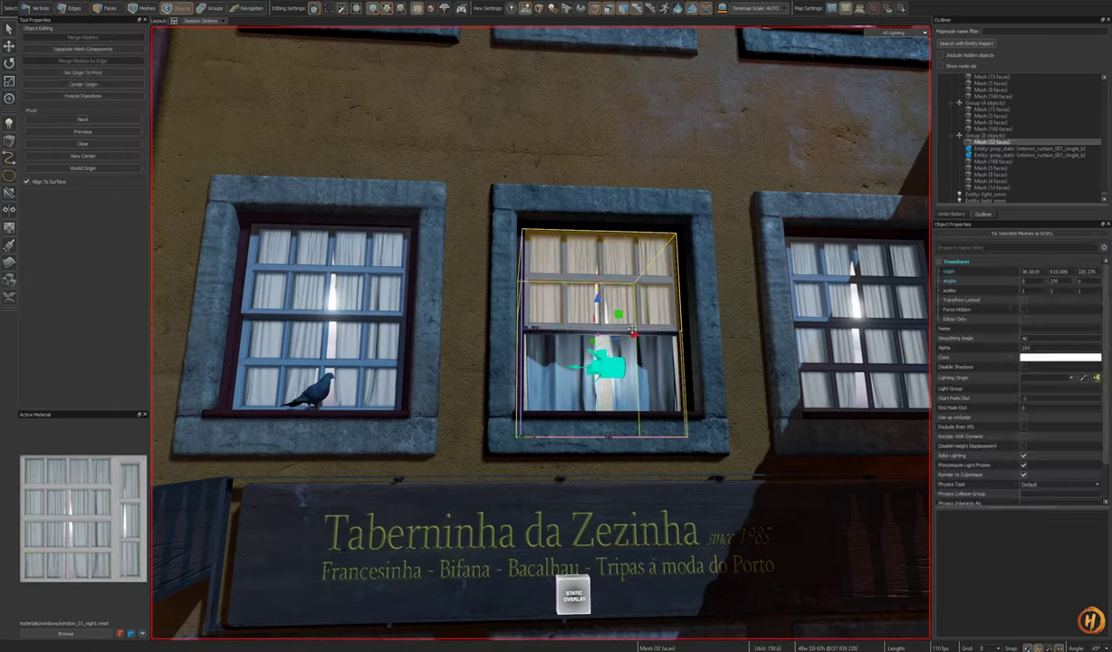
key(Escape)
key(s)
right_drag(604, 300, 544, 341)
key(s)
key(ctrl+s)
key(w)
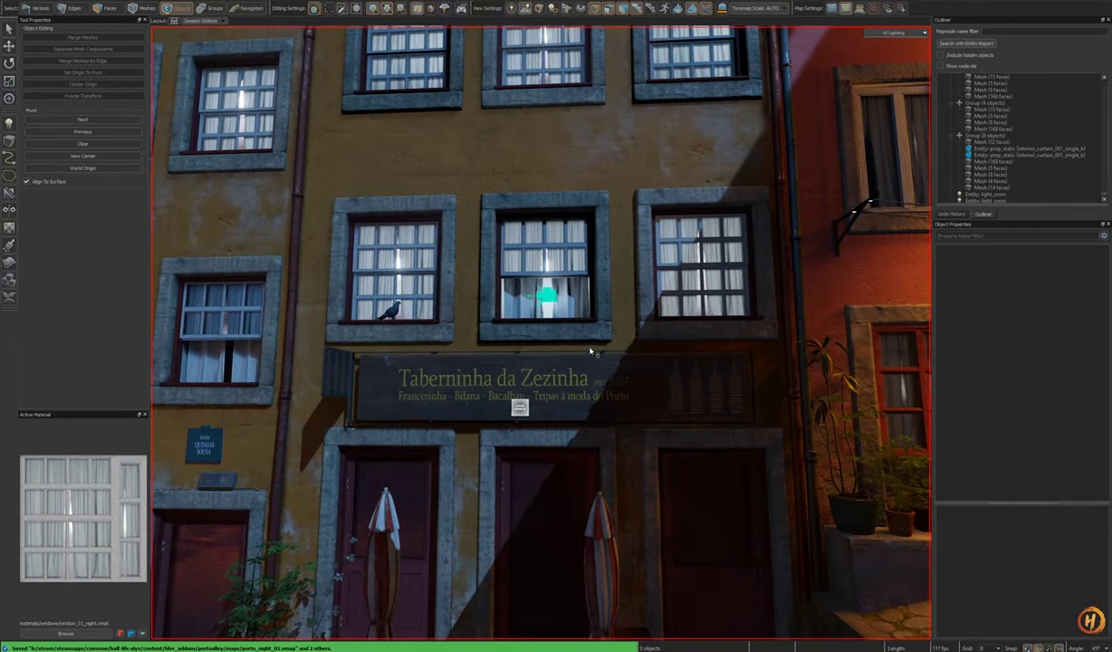
Step: Raise the room light behind the curtains about 10 units and deselect it
click(548, 294)
key(Delete)
click(549, 293)
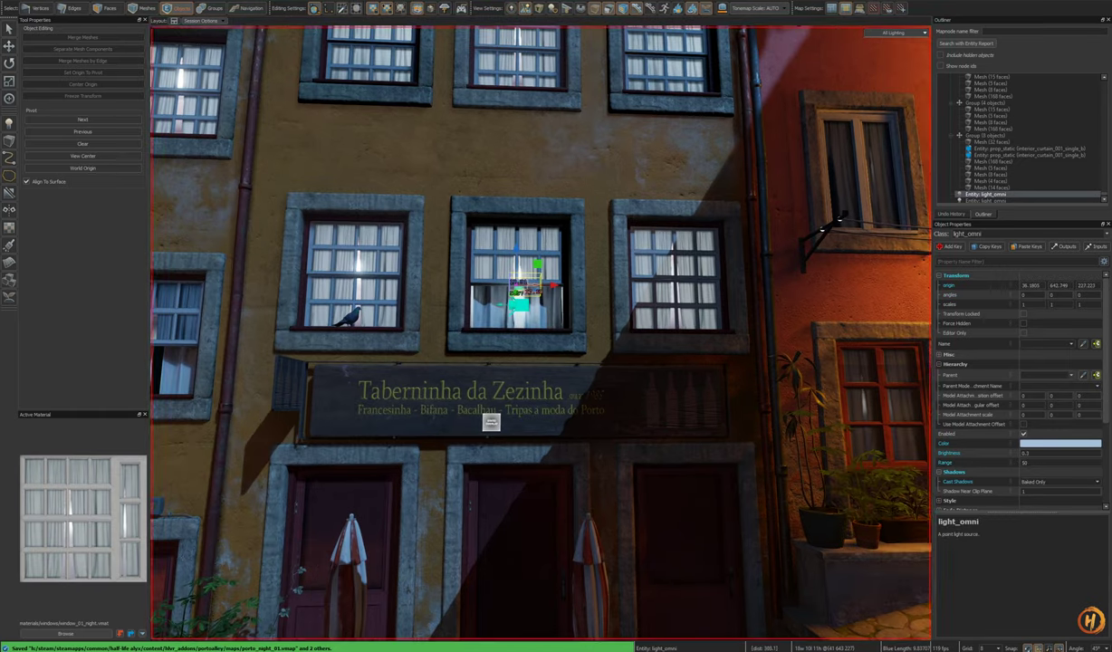
key(Escape)
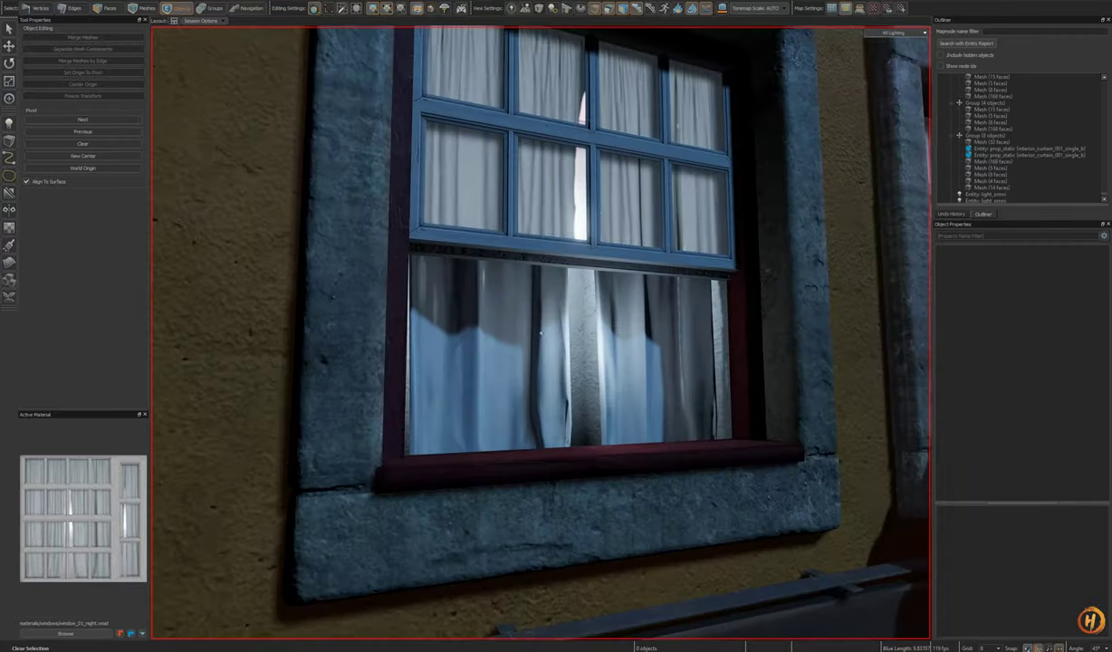
Step: Inspect the open window's curtains up close, then judge them from the square
right_drag(541, 333, 539, 374)
click(494, 375)
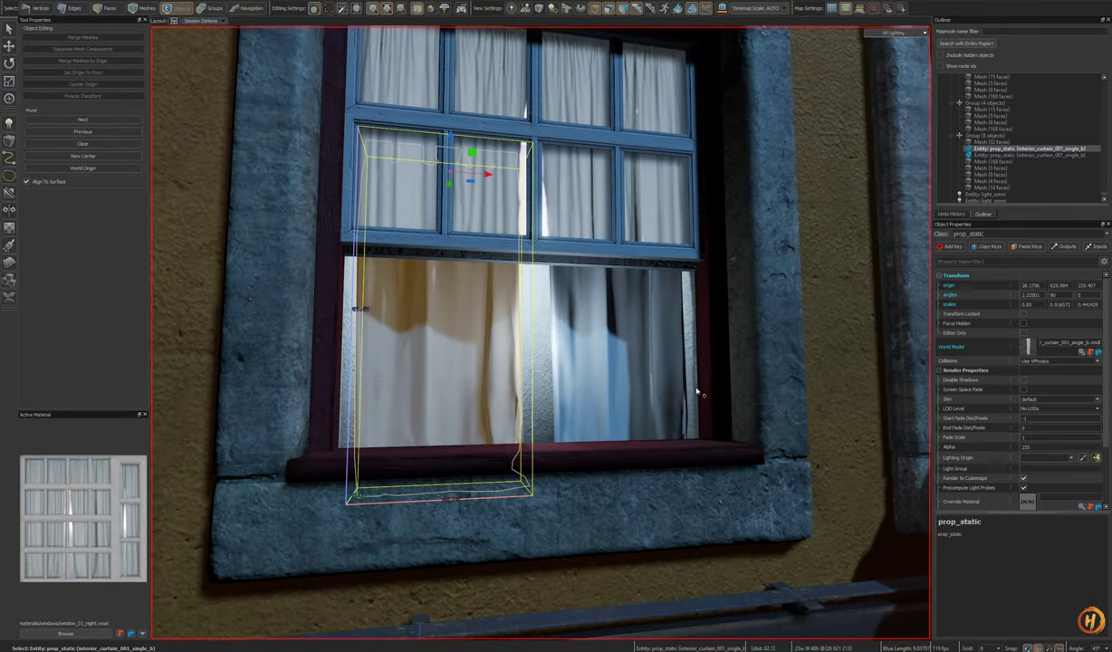
key(s)
right_drag(641, 415, 641, 415)
key(Escape)
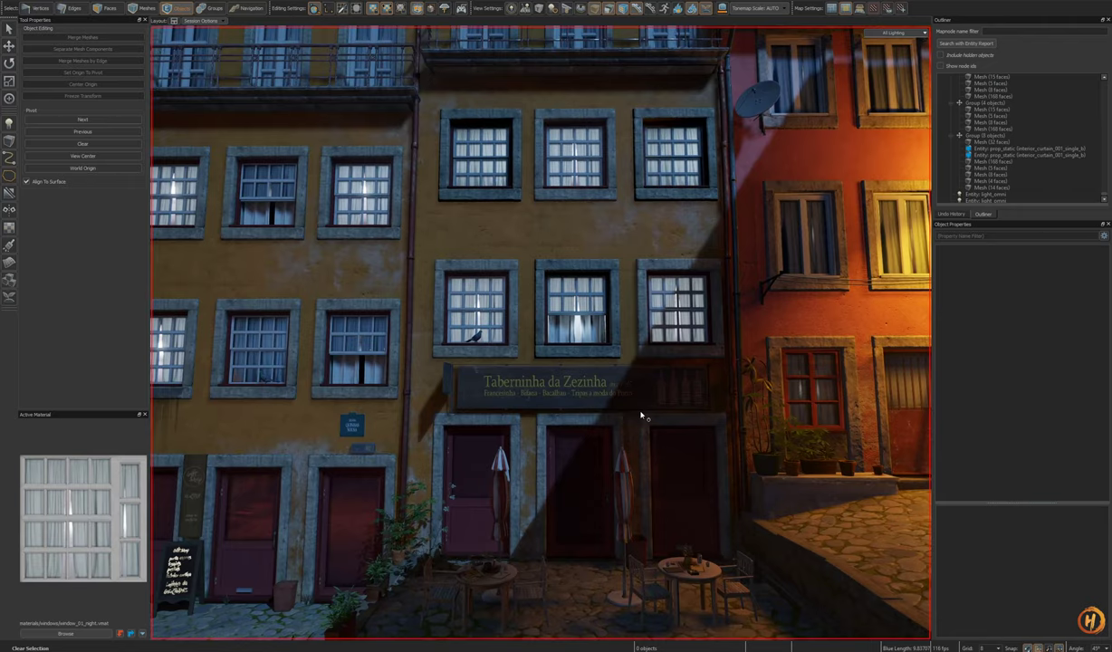
Step: Quick-hide one curtain of the open window and look at the lights inside the room
scroll(642, 416, down, 5)
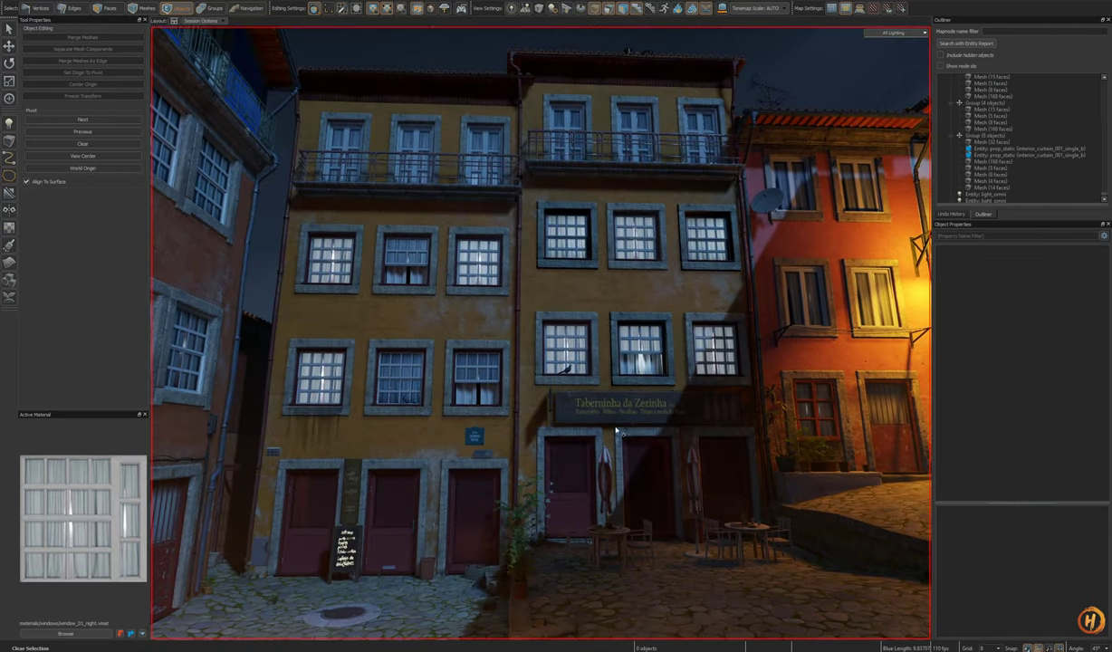
key(d)
right_drag(616, 430, 592, 406)
key(w)
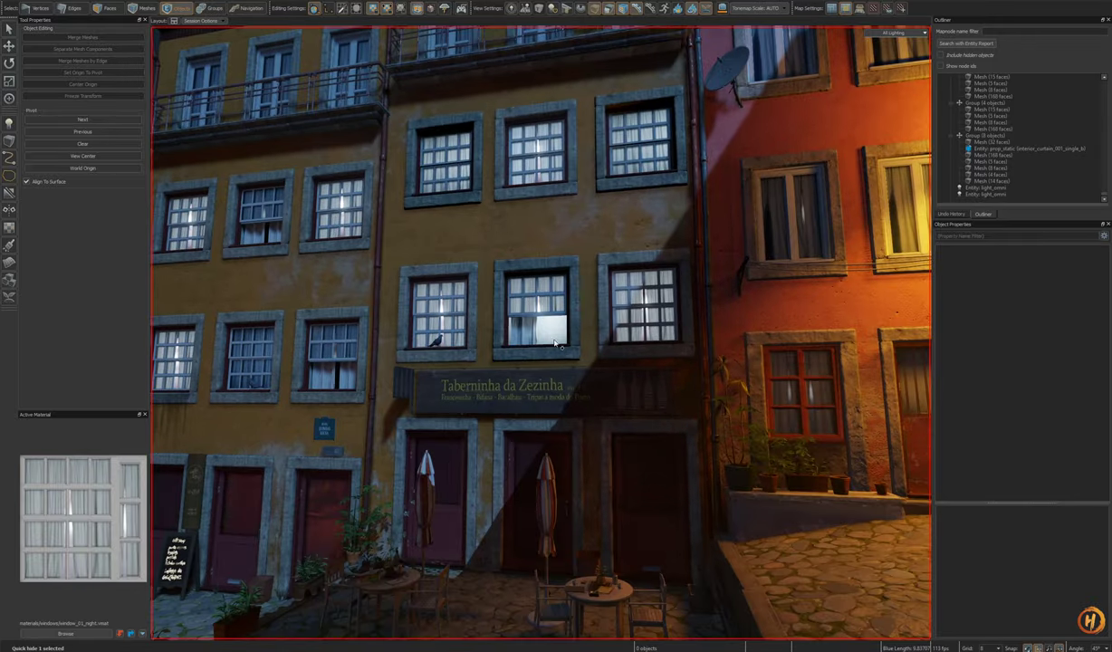
key(w)
right_drag(556, 343, 541, 333)
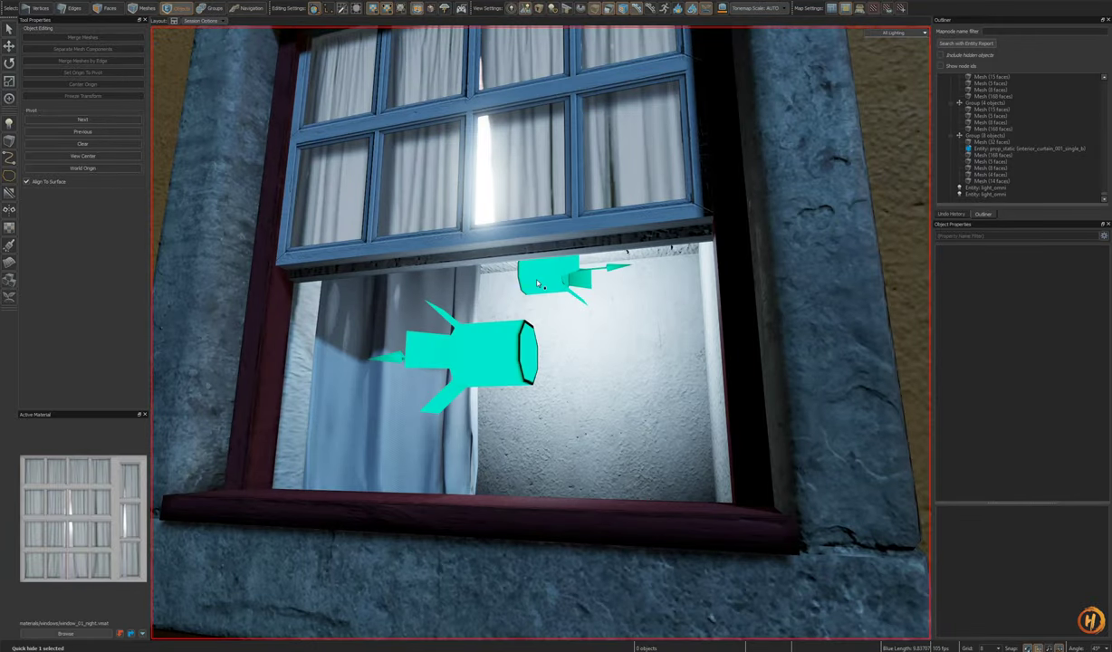
Step: Try the upper room light with Cast Shadows set to No, restore Baked Only, and check its render properties
click(540, 284)
scroll(1044, 506, down, 3)
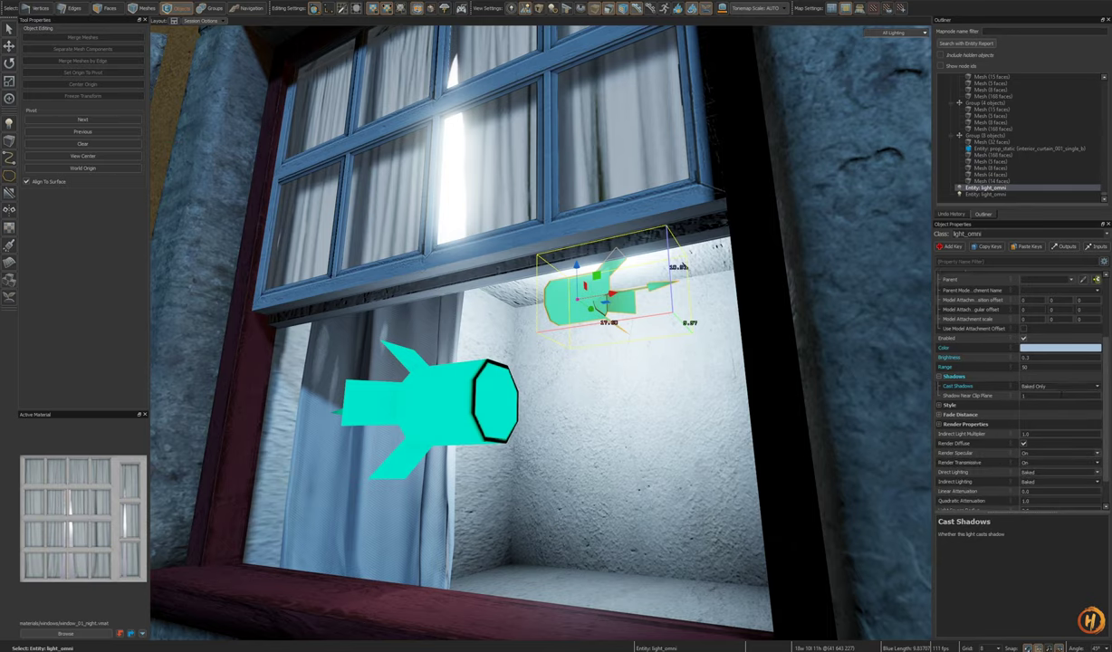
key(s)
right_drag(580, 380, 580, 380)
key(w)
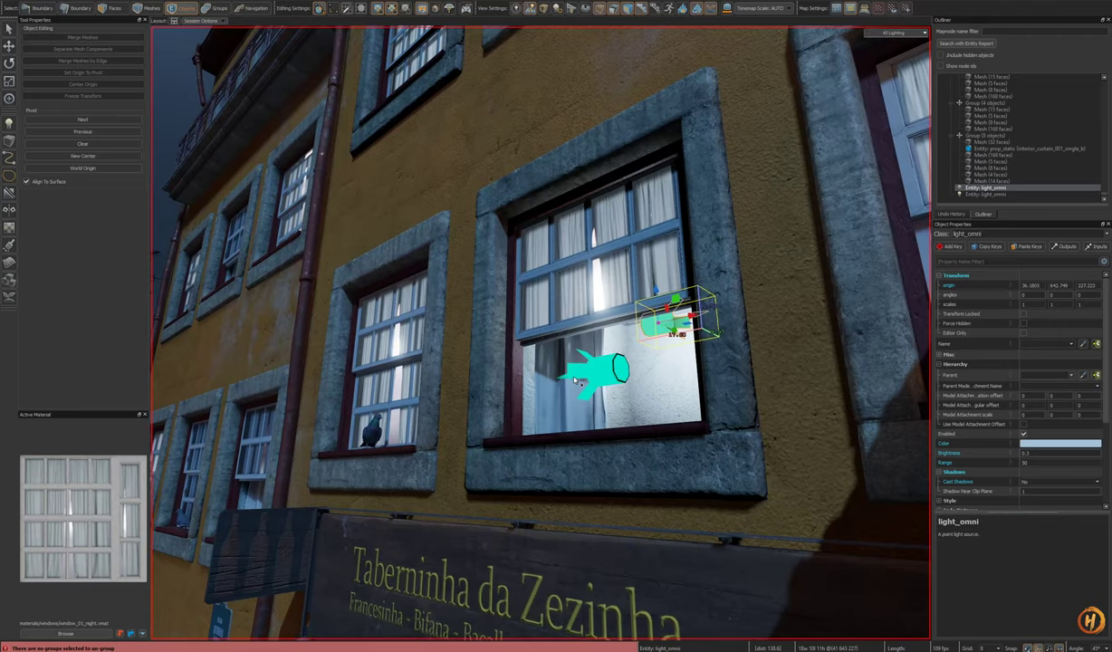
scroll(1042, 480, down, 4)
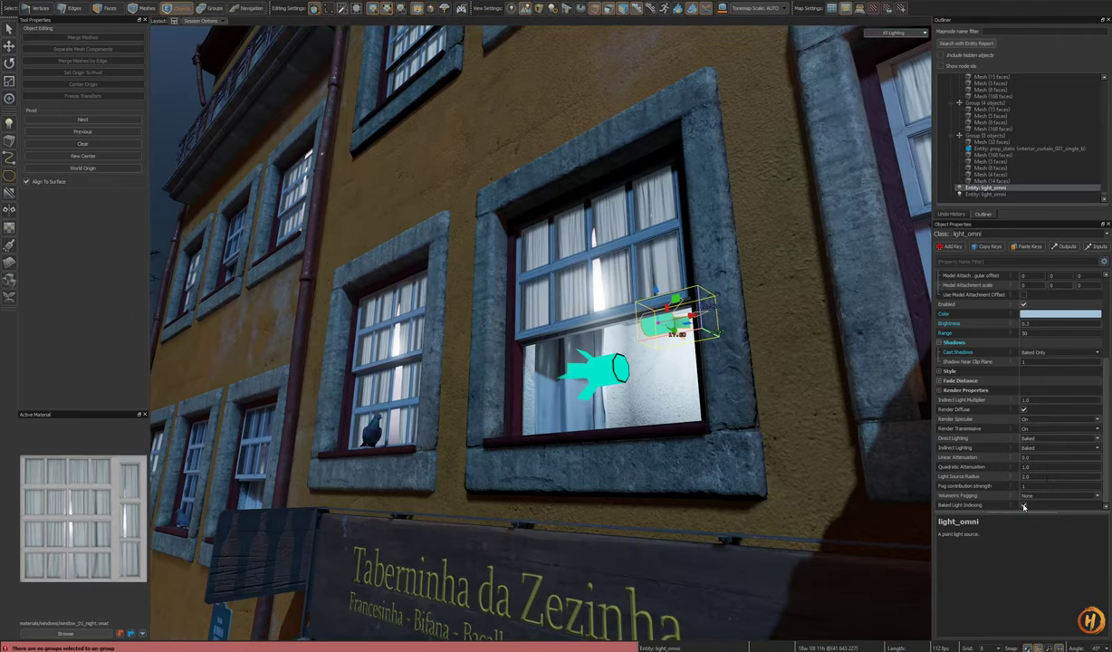
Step: Unhide the curtain and clear the selection
key(s)
right_drag(675, 386, 627, 379)
key(u)
key(Escape)
key(s)
key(w)
key(s)
key(w)
Step: Select the open window's sash, stone frame, one curtain and both room lights, quick-hiding the selection to find missing parts
click(571, 326)
ctrl+click(597, 292)
key(h)
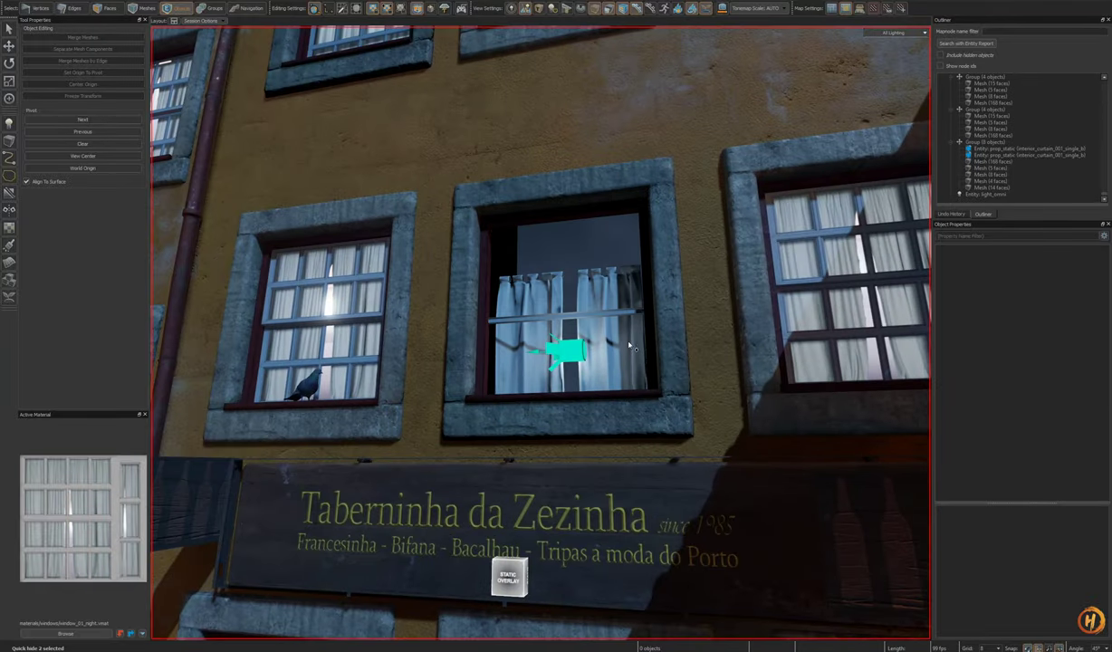
key(ctrl+z)
key(h)
key(ctrl+z)
ctrl+click(465, 359)
ctrl+click(486, 353)
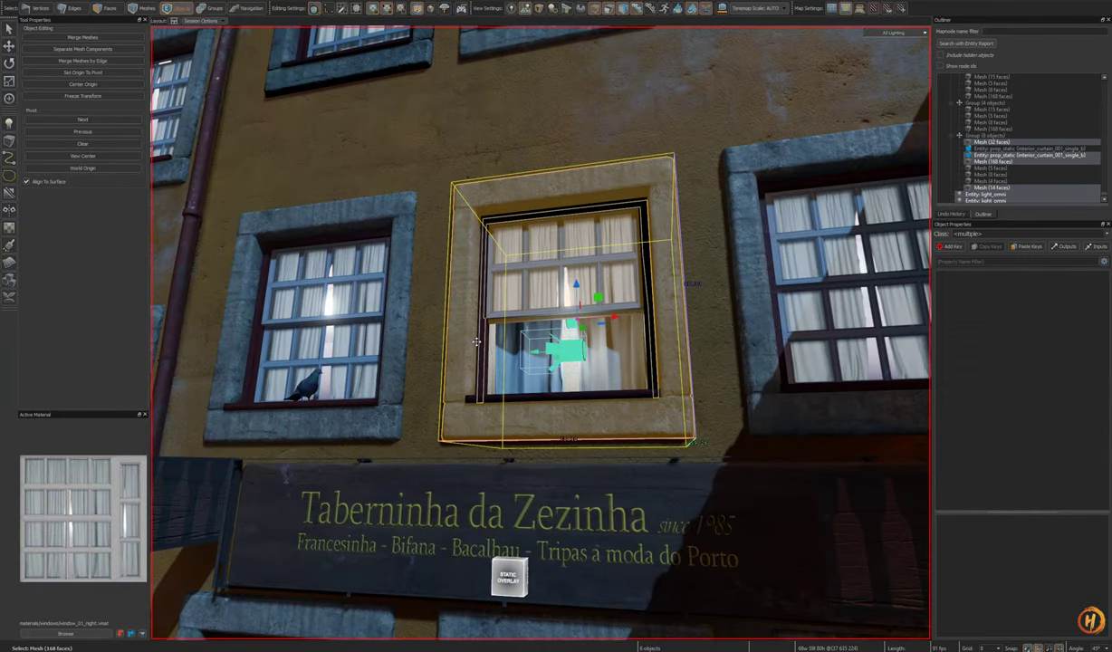
key(h)
key(ctrl+z)
key(h)
key(ctrl+z)
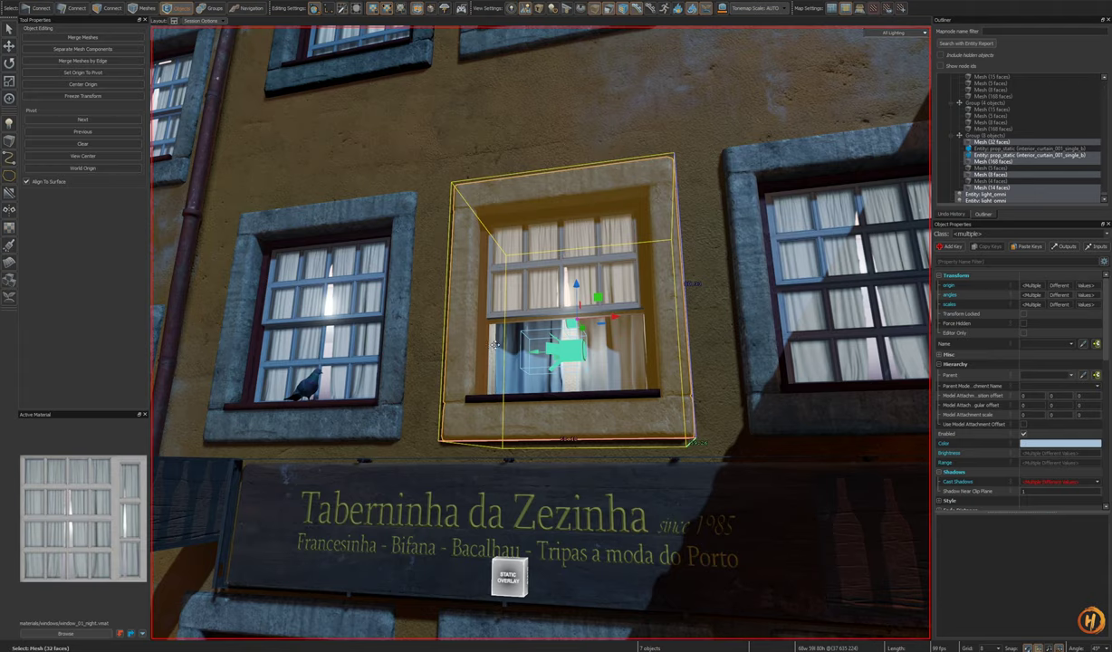
Step: Add the second curtain, the window sill and the remaining window meshes to the selection, rechecking with quick hide
key(h)
key(z)
key(w)
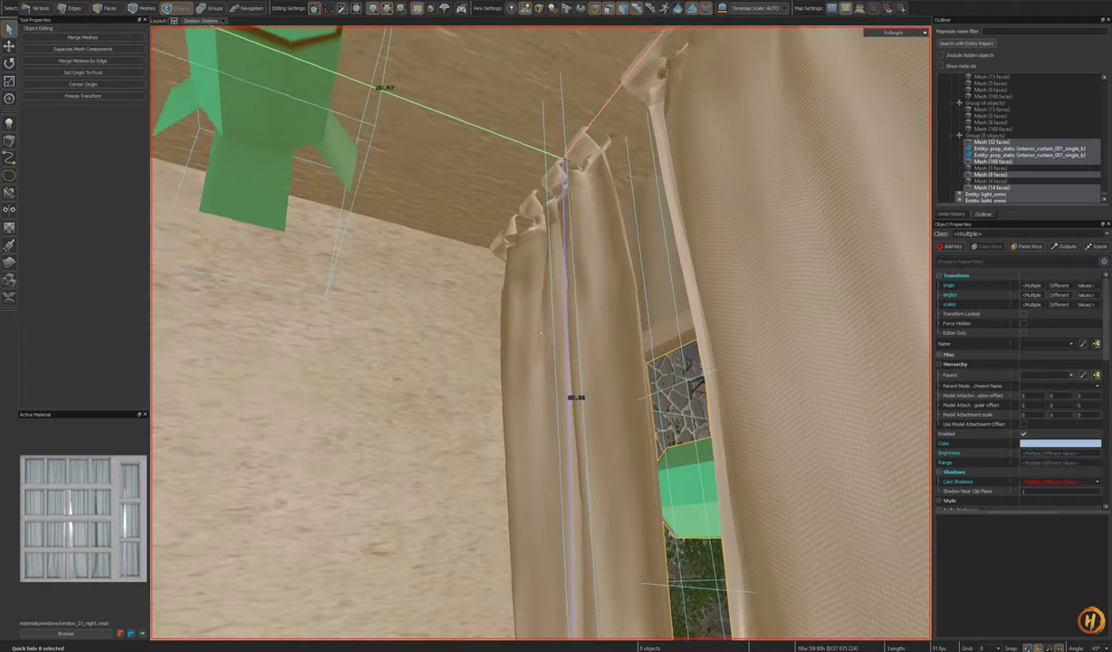
key(w)
key(h)
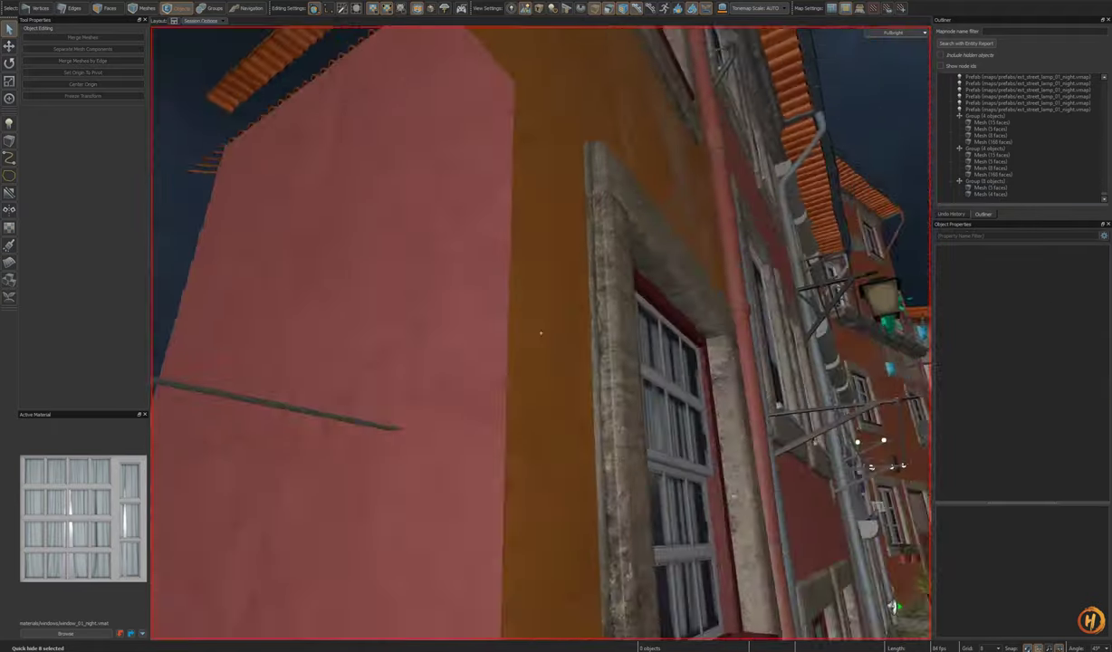
key(ctrl+z)
key(s)
key(w)
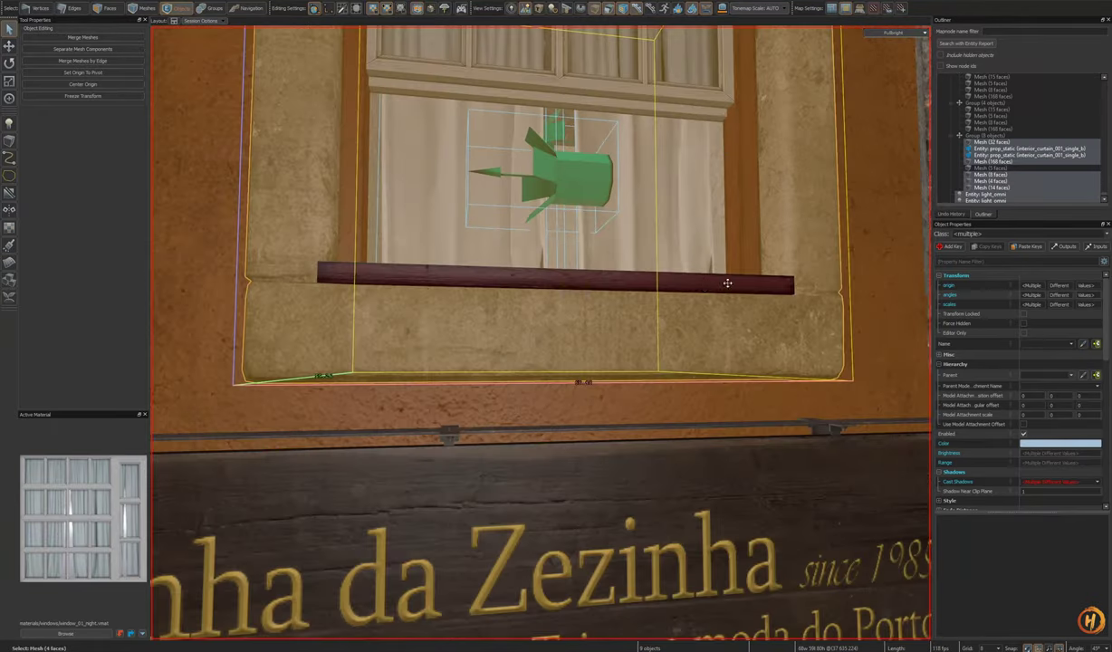
click(572, 281)
key(ctrl+z)
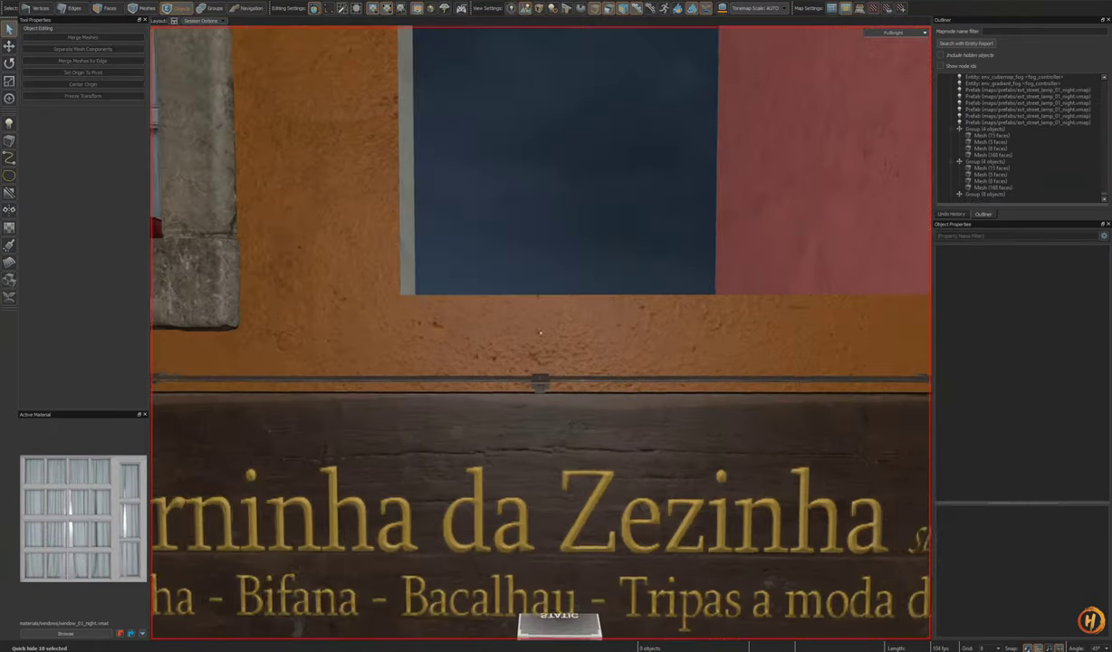
key(s)
key(ctrl+z)
Step: Clone the complete lit window with its lights onto the adjoining facade's window nearest the drainpipe, above the street name sign
key(t)
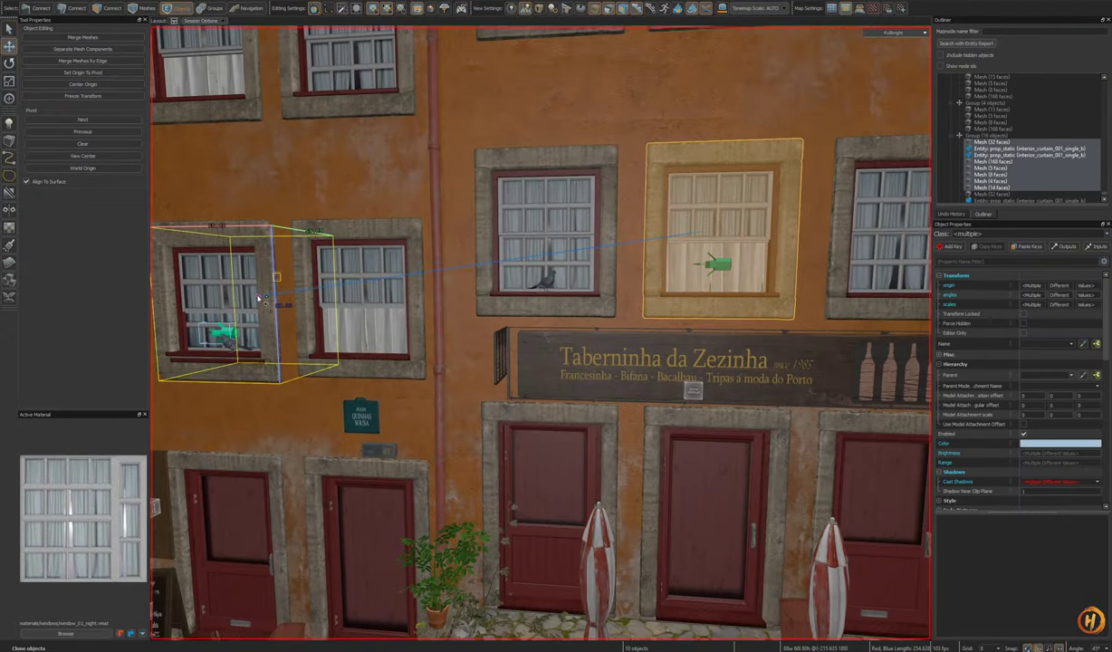
shift+drag(393, 297, 396, 297)
mouse_move(396, 297)
right_down()
mouse_move(358, 288)
mouse_move(352, 264)
right_up()
key(w)
drag(571, 436, 558, 417)
right_drag(558, 417, 545, 423)
key(s)
mouse_move(541, 333)
right_down()
mouse_move(549, 323)
mouse_move(563, 333)
right_up()
key(h)
key(u)
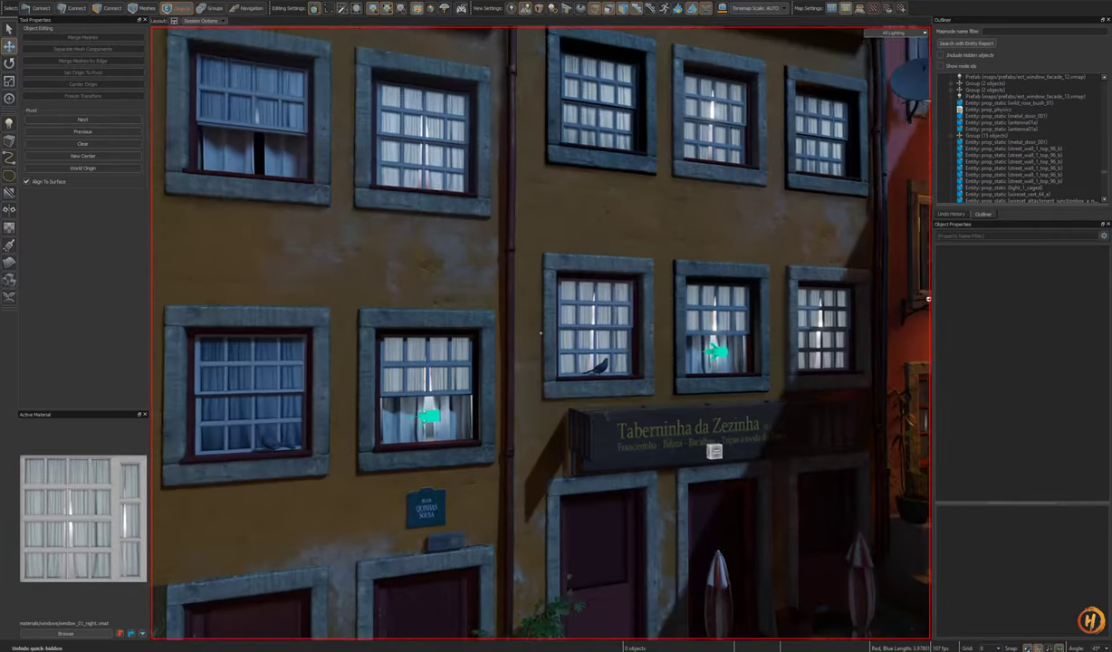
Step: Review both lit windows on the night facade from the square with the helpers hidden
key(s)
mouse_move(541, 333)
right_down()
mouse_move(549, 330)
mouse_move(541, 333)
right_up()
key(d)
mouse_move(609, 380)
right_down()
mouse_move(589, 383)
mouse_move(622, 389)
right_up()
key(o)
key(s)
right_drag(541, 333, 541, 334)
key(w)
key(w)
key(s)
key(w)
Step: Select the eight back wall faces of the room behind the tavern window and move them about 7 units deeper
key(3)
click(590, 335)
click(656, 212)
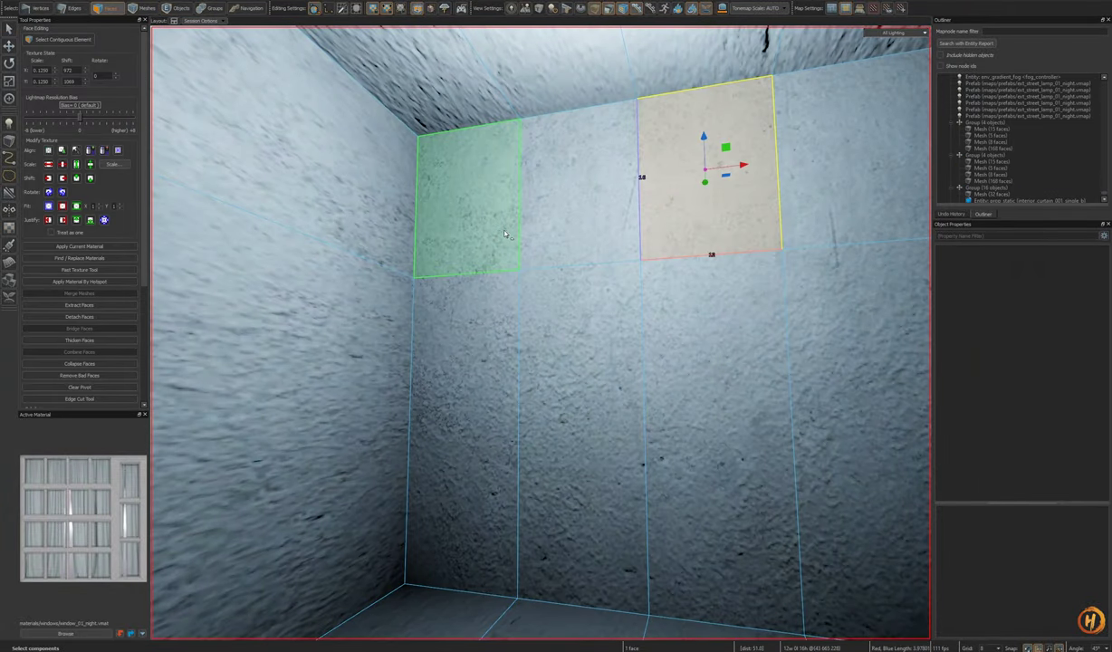
right_drag(814, 233, 820, 244)
ctrl+drag(802, 267, 528, 289)
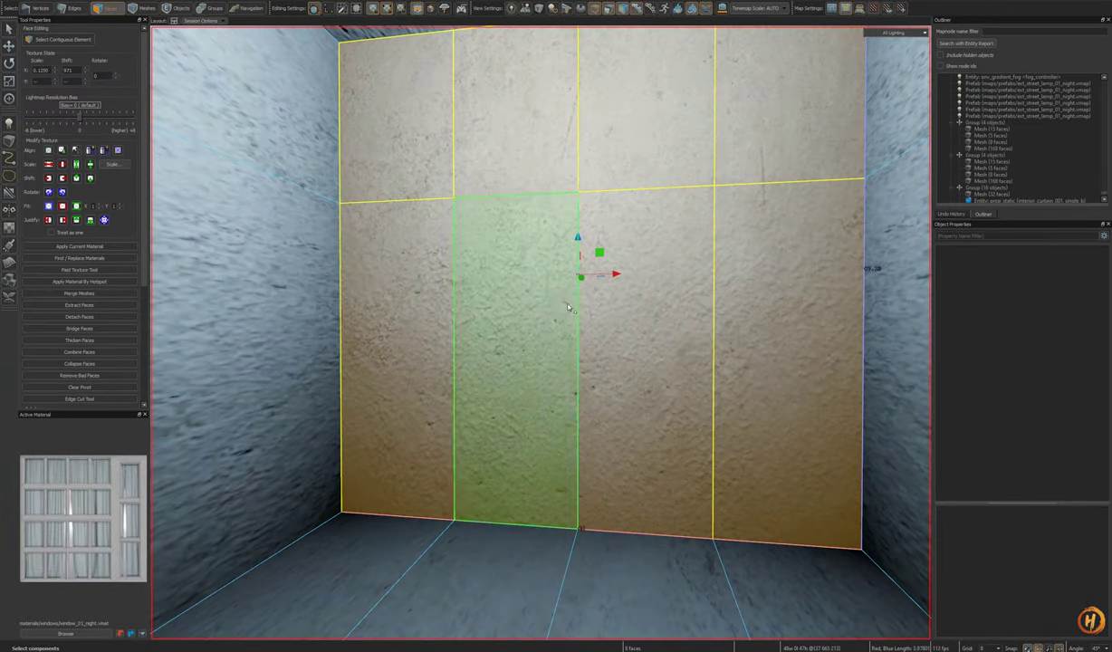
right_drag(568, 308, 621, 324)
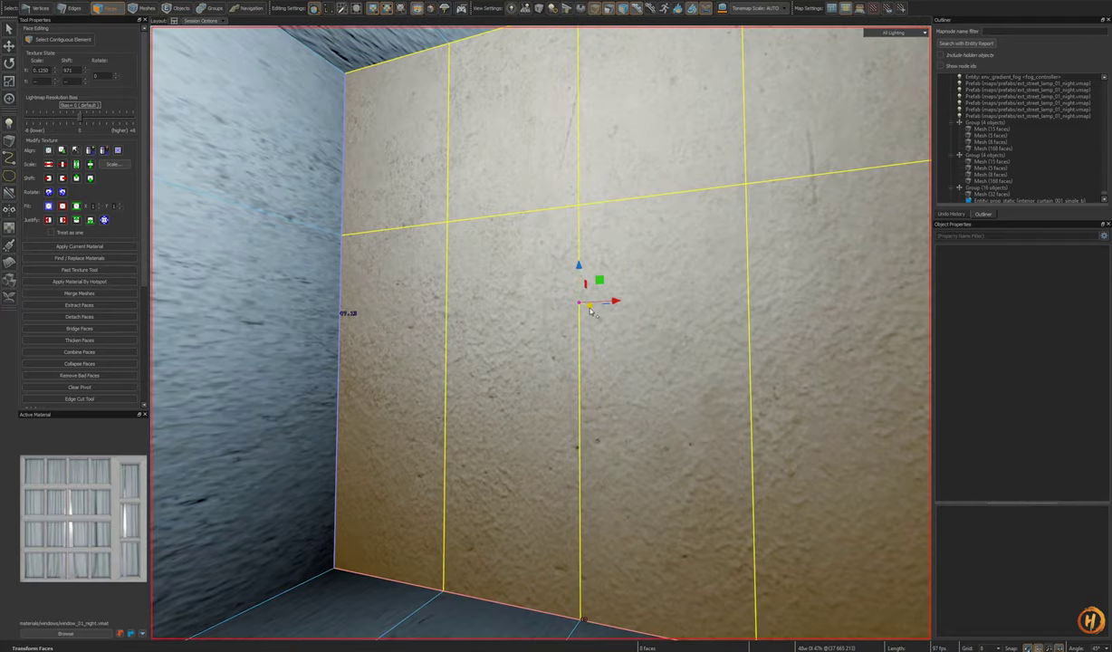
drag(587, 305, 610, 313)
right_drag(584, 307, 541, 332)
key(s)
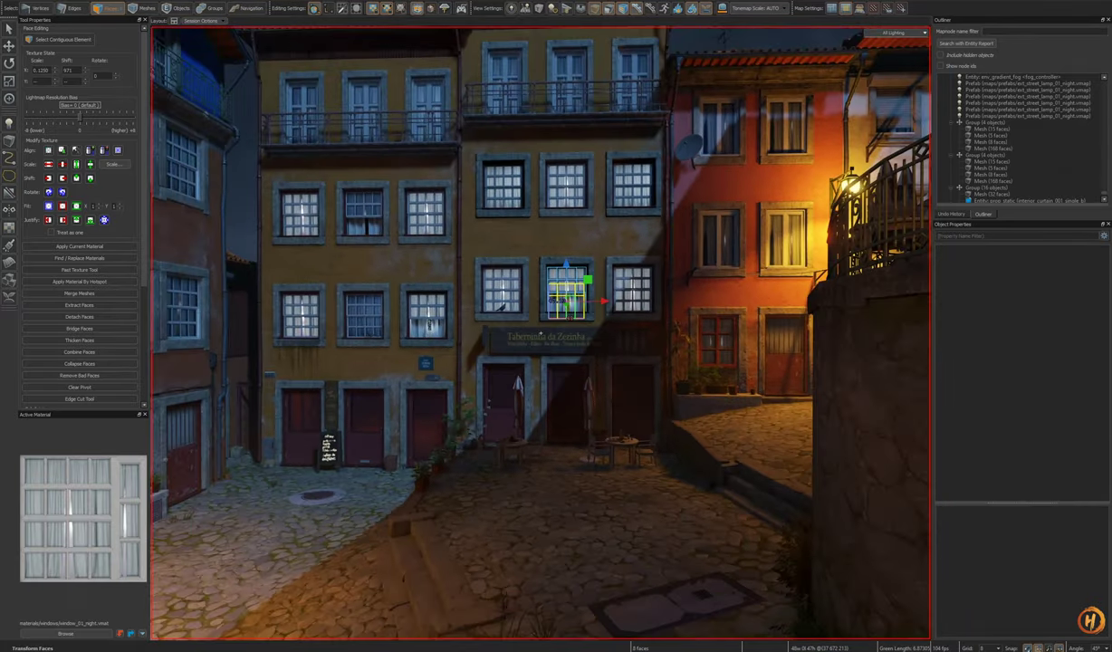
Step: Quick-hide the multi-pane sash of the cloned window above the street name sign and save the map
key(4)
key(Escape)
key(w)
right_drag(630, 342, 580, 340)
key(s)
click(559, 327)
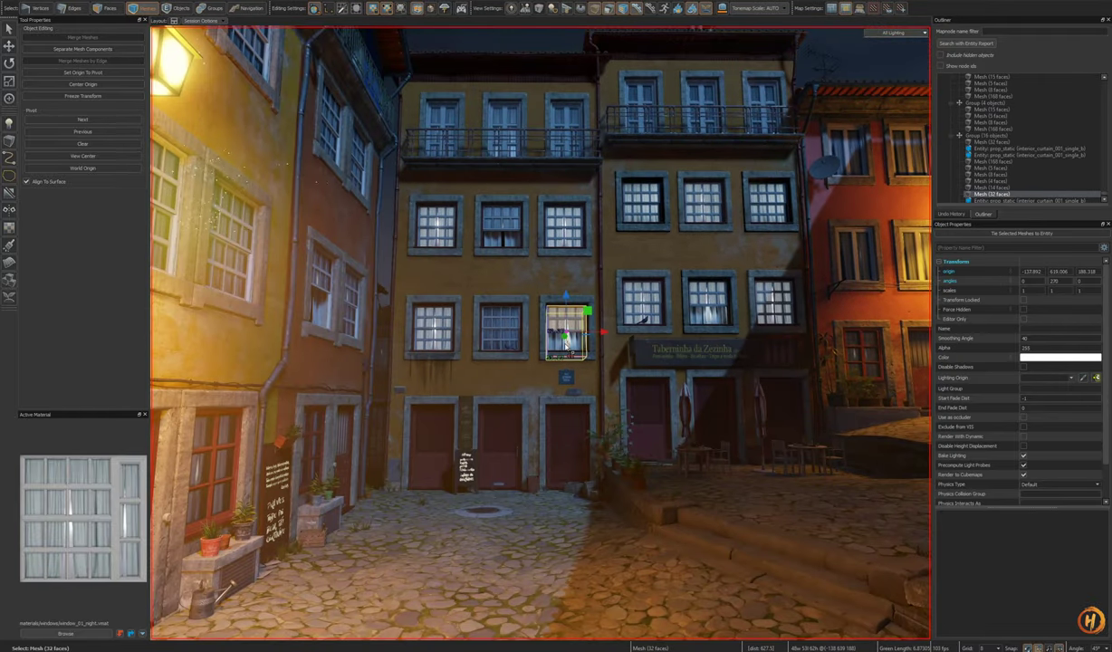
key(h)
click(568, 341)
key(h)
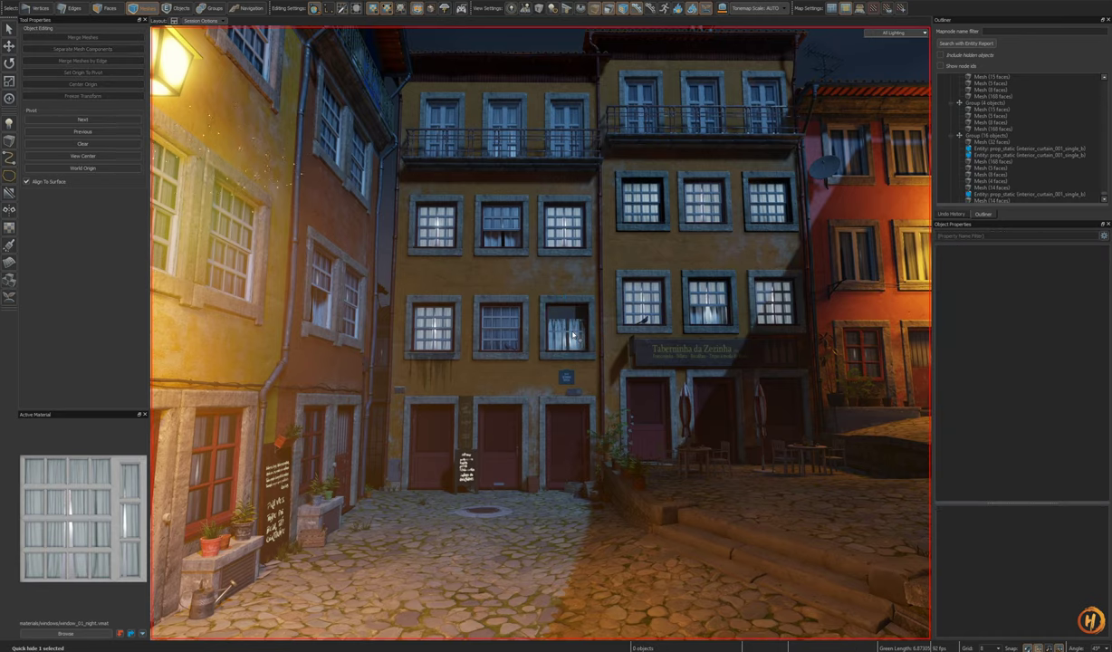
right_drag(568, 362, 555, 343)
key(w)
key(ctrl+s)
Step: Sample the balcony door's window material, then pick up window_01_night from the lit window below the balcony
click(566, 371)
key(Escape)
key(s)
key(w)
key(w)
key(s)
key(w)
key(w)
ctrl+shift+click(558, 266)
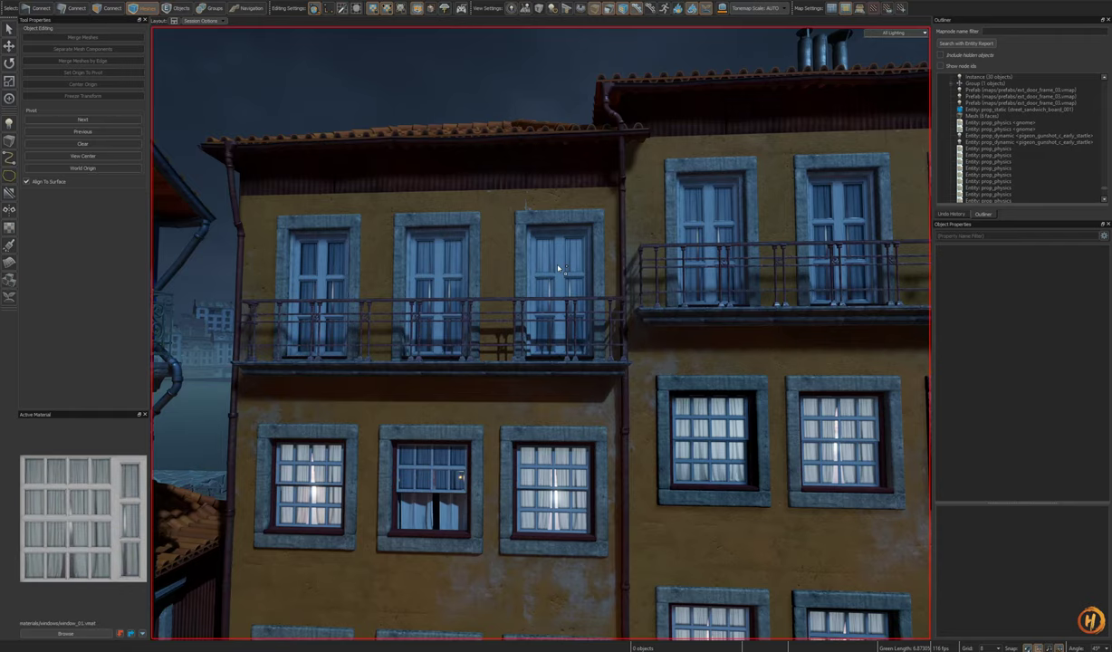
ctrl+shift+click(554, 484)
right_drag(554, 485, 587, 459)
click(557, 399)
right_drag(555, 385, 544, 338)
key(s)
ctrl+click(662, 286)
ctrl+click(741, 284)
right_click(737, 283)
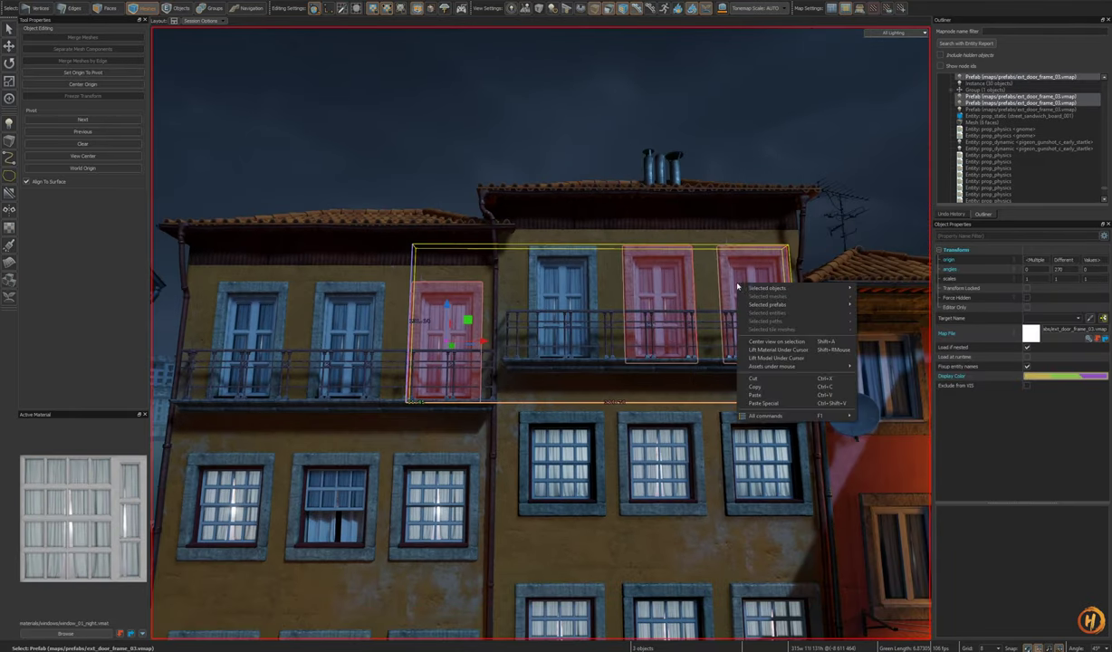
mouse_move(770, 288)
click(897, 376)
Step: Collapse the door frame prefabs of the two balcony doors nearest the red house and of the lower building's middle balcony door
right_click(689, 298)
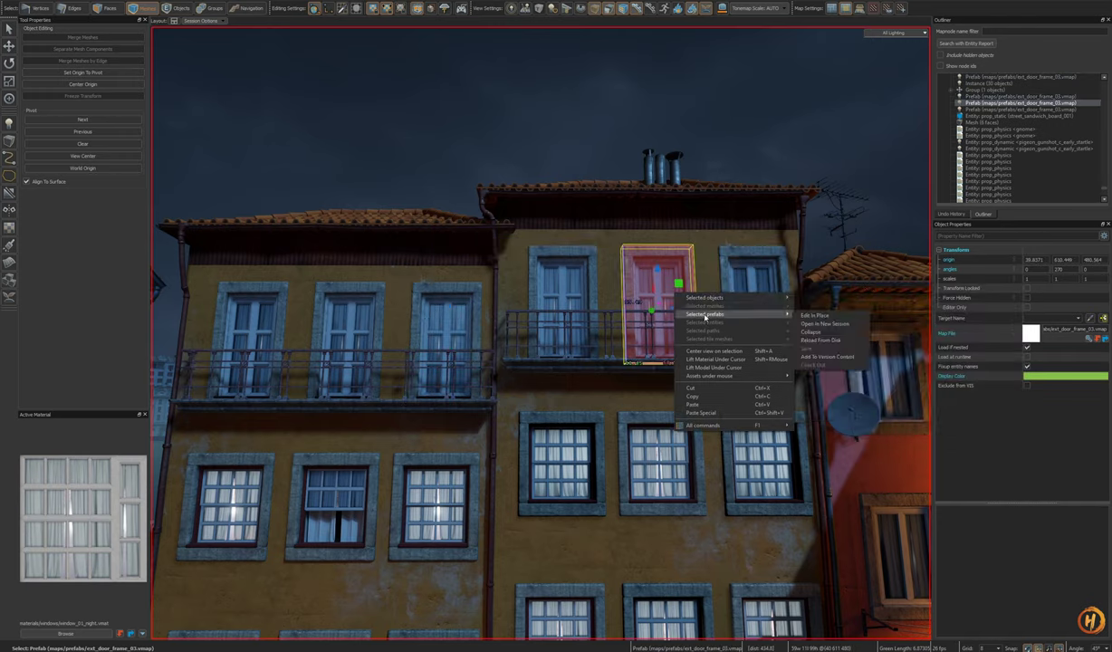
click(822, 333)
click(740, 291)
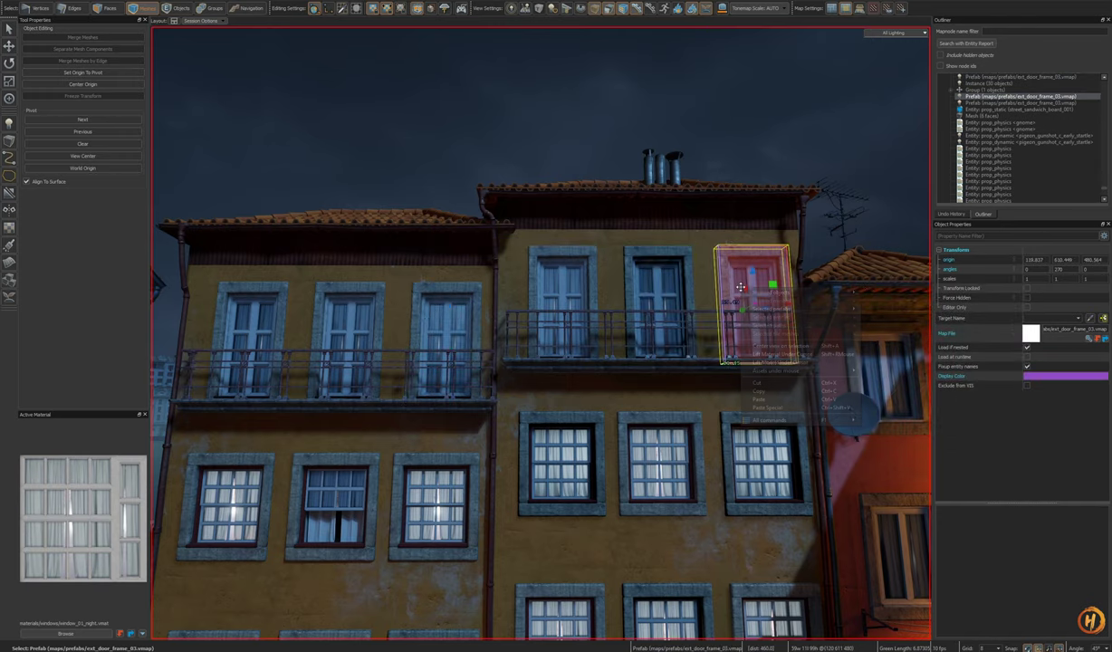
right_click(741, 288)
click(871, 326)
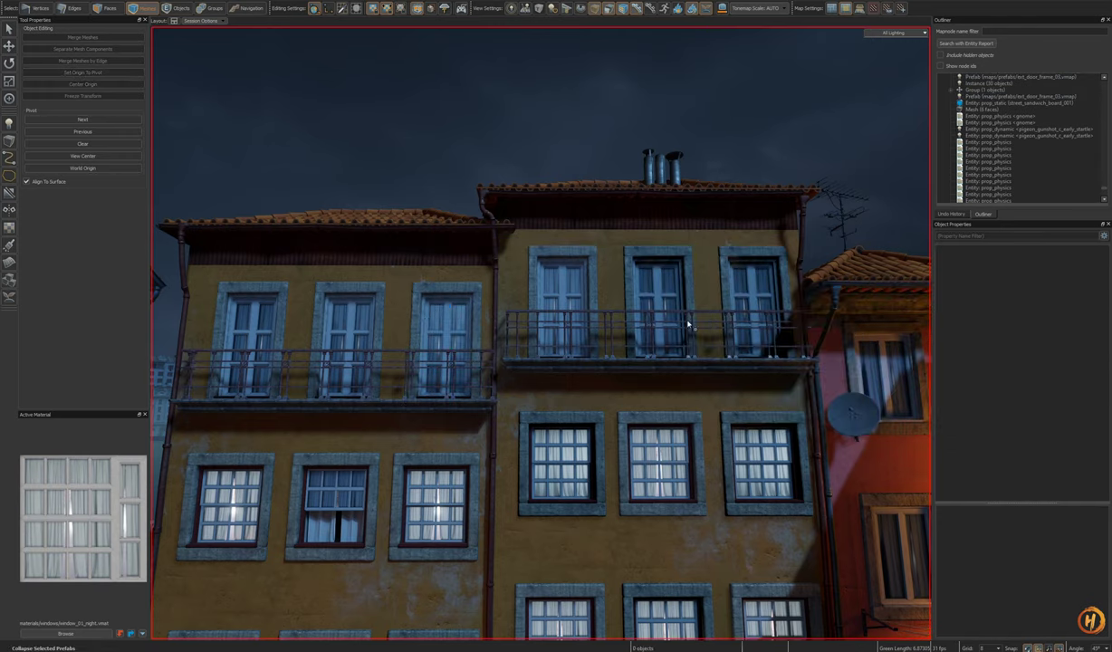
click(365, 332)
right_click(371, 328)
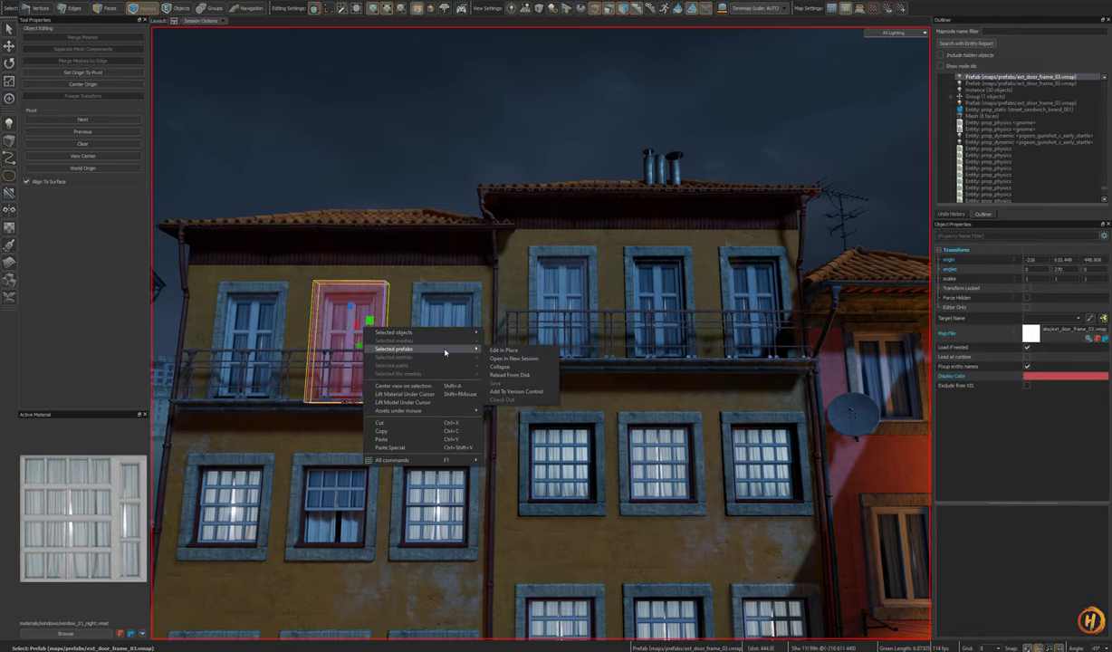
click(514, 369)
Step: Apply the window_01_night material to the glass faces of the three collapsed balcony doors
click(341, 314)
right_drag(389, 359, 387, 358)
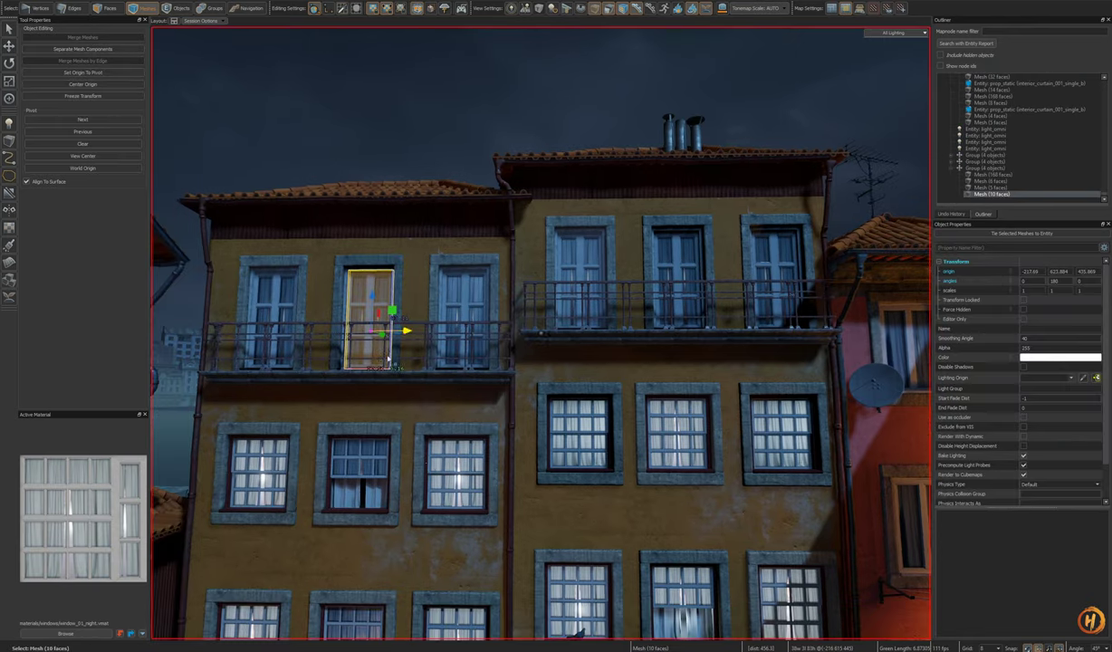
key(3)
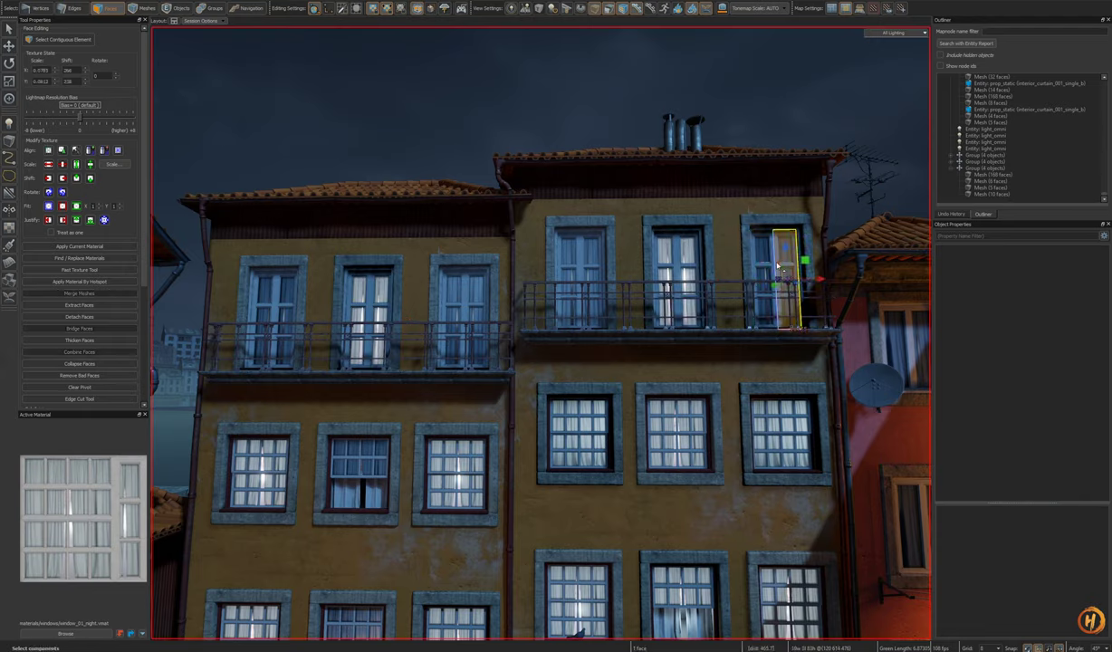
Step: Quick-hide the taller building's first, unlit balcony door, unhide it again and save the map
key(5)
click(585, 272)
key(h)
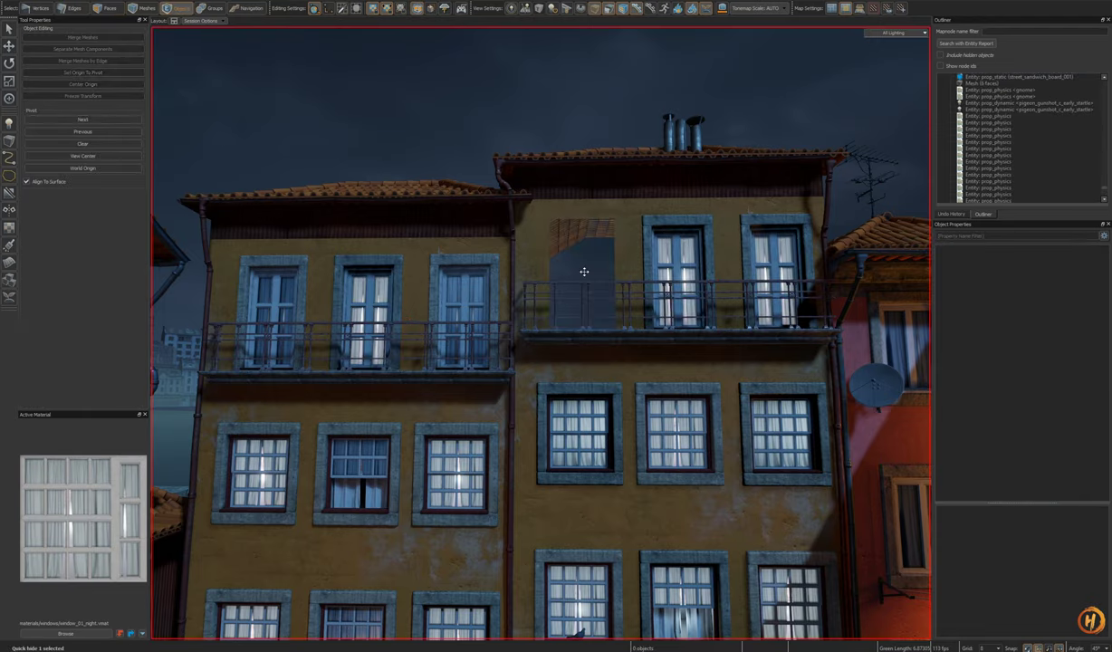
key(s)
right_drag(578, 366, 583, 332)
key(ctrl+s)
Step: Examine the lit balcony doors and the night facades around the square from the terrace and from street level
key(w)
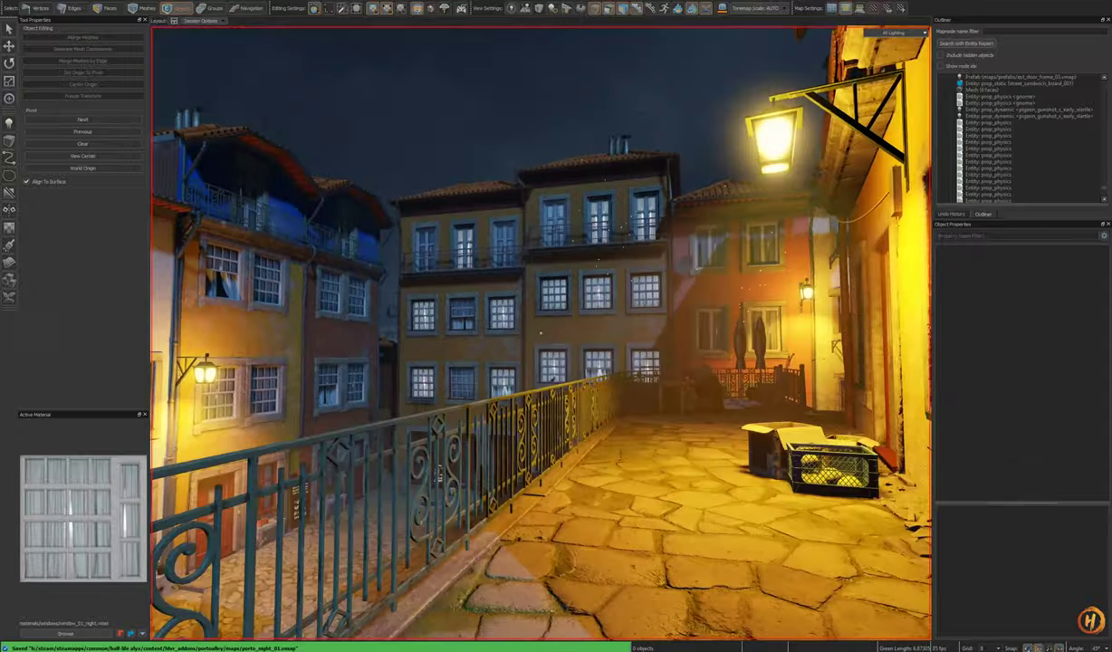
key(s)
right_drag(541, 332, 583, 322)
key(w)
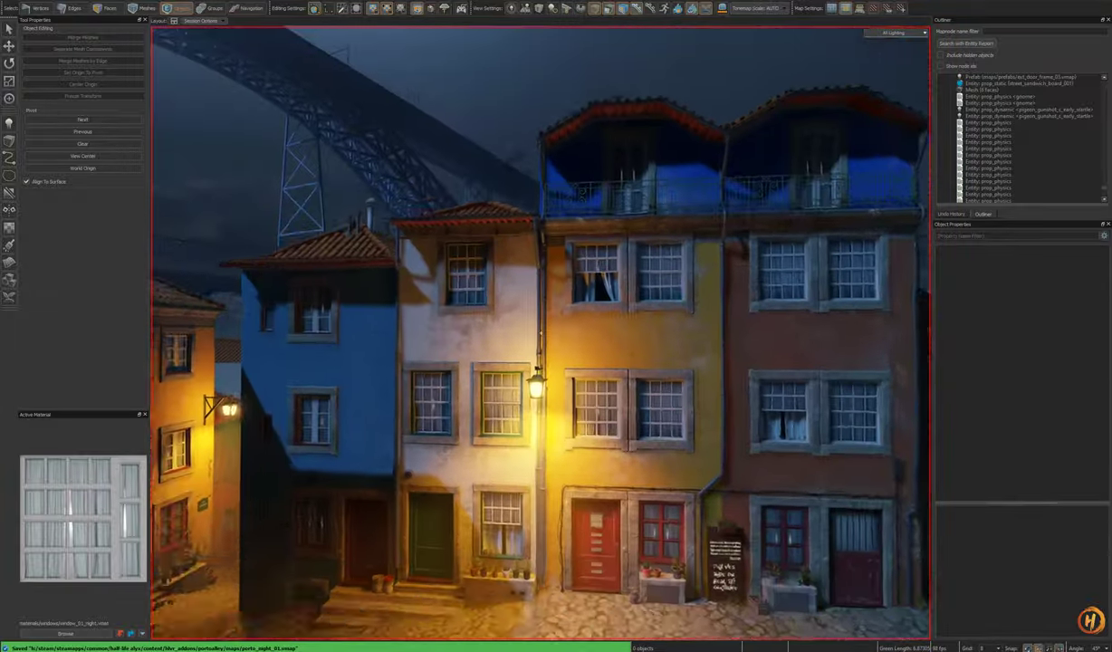
key(w)
right_drag(541, 333, 680, 331)
key(a)
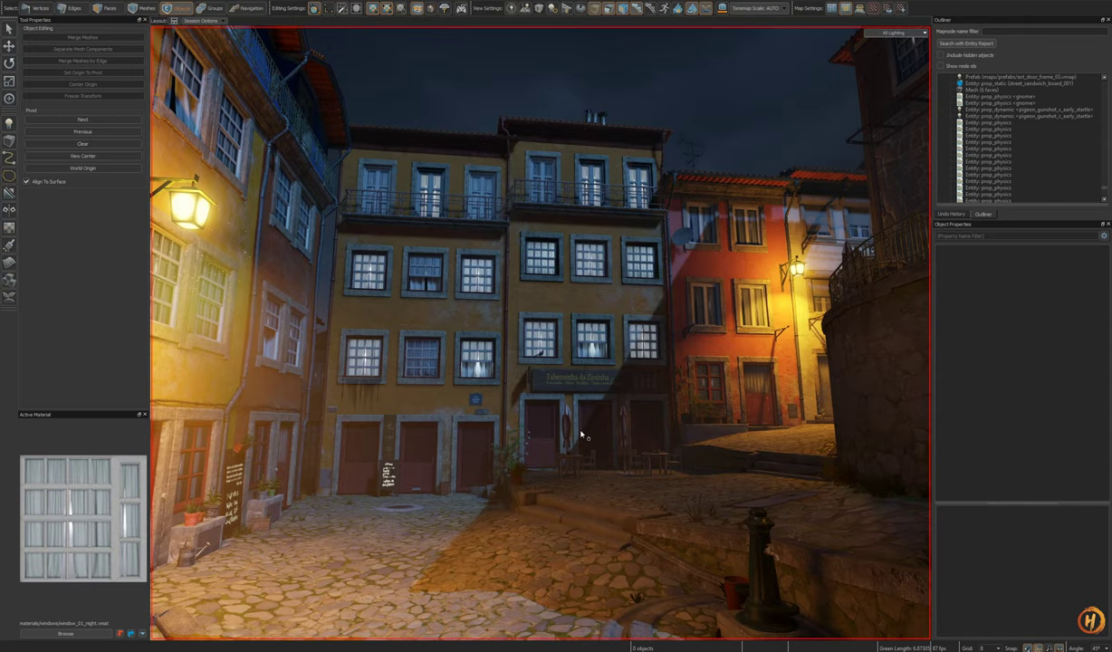
right_drag(581, 434, 730, 450)
key(w)
key(w)
key(s)
right_drag(541, 333, 585, 334)
key(w)
Step: Select the middle-floor window beside the drainpipe on the yellow house and open its prefab file ext_window_facade_10.vmap
click(610, 341)
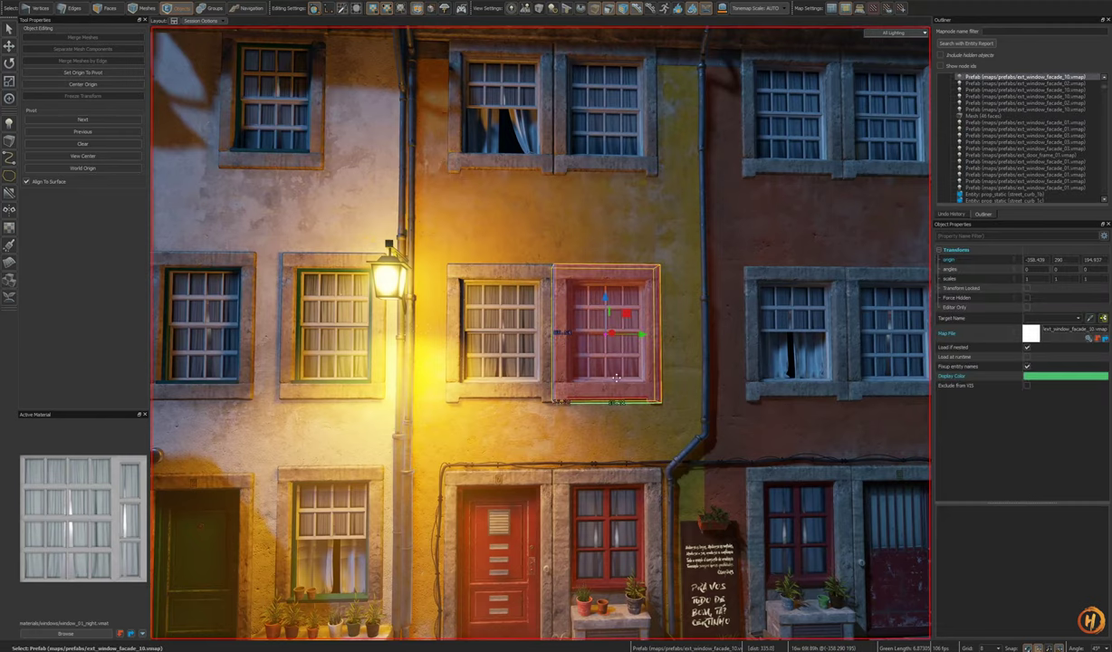
key(shift+a)
scroll(620, 382, down, 2)
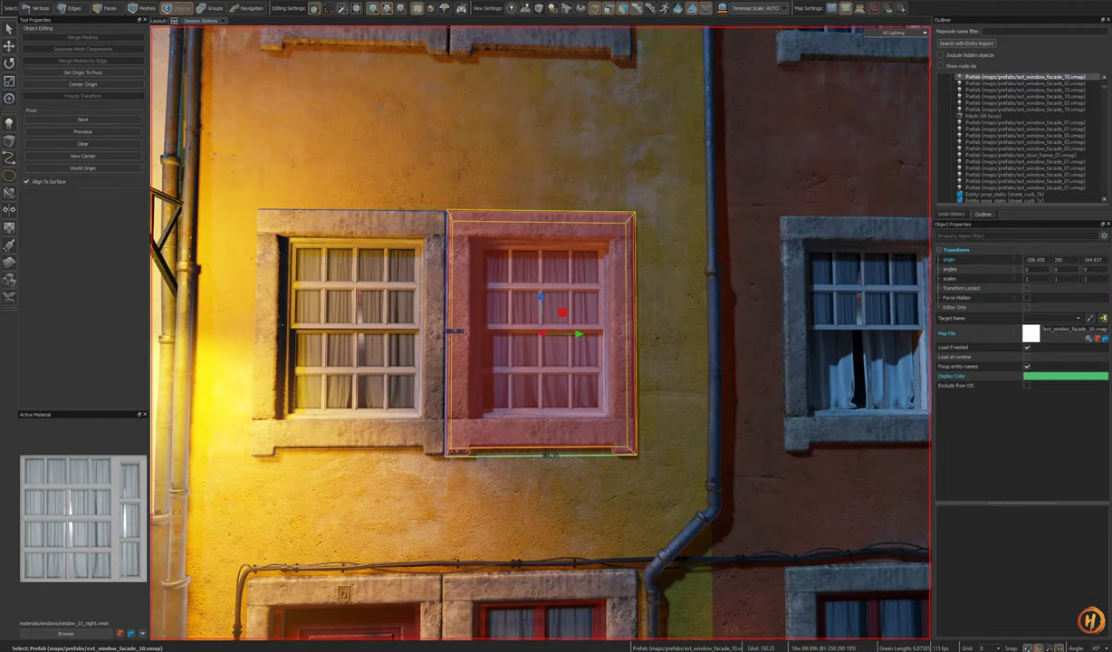
click(18, 1)
click(28, 19)
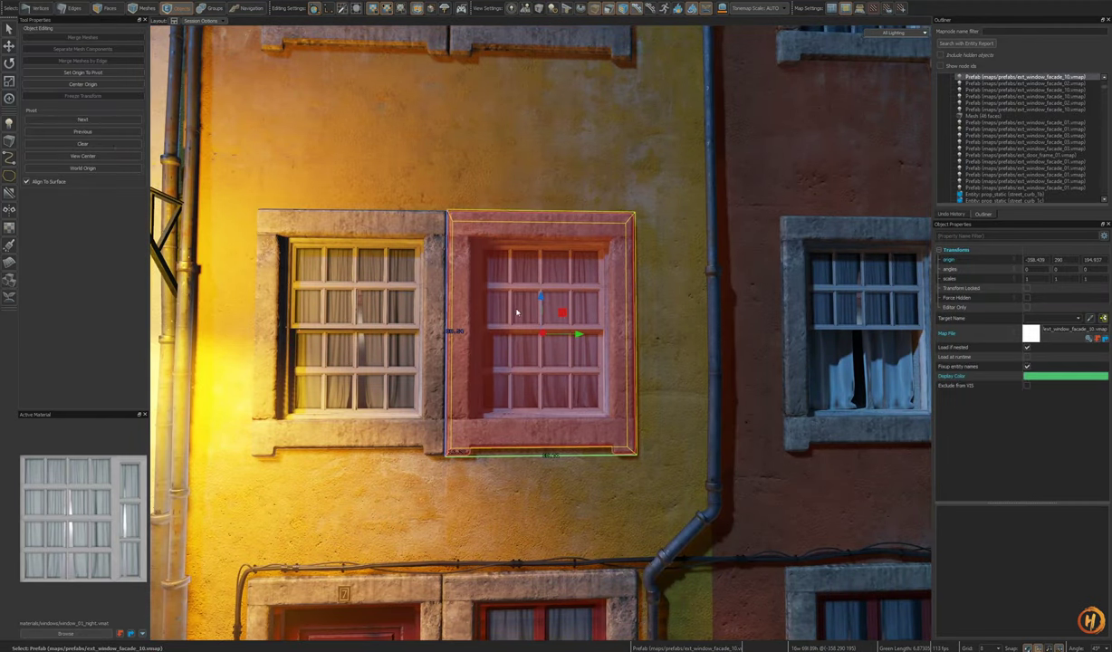
click(203, 212)
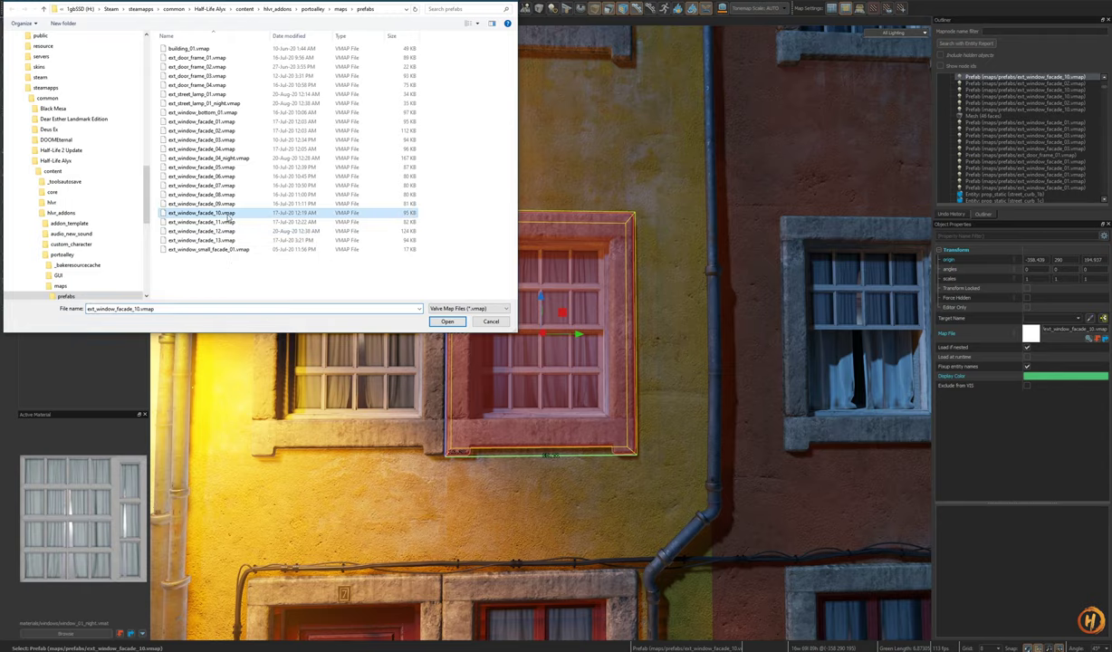
click(447, 322)
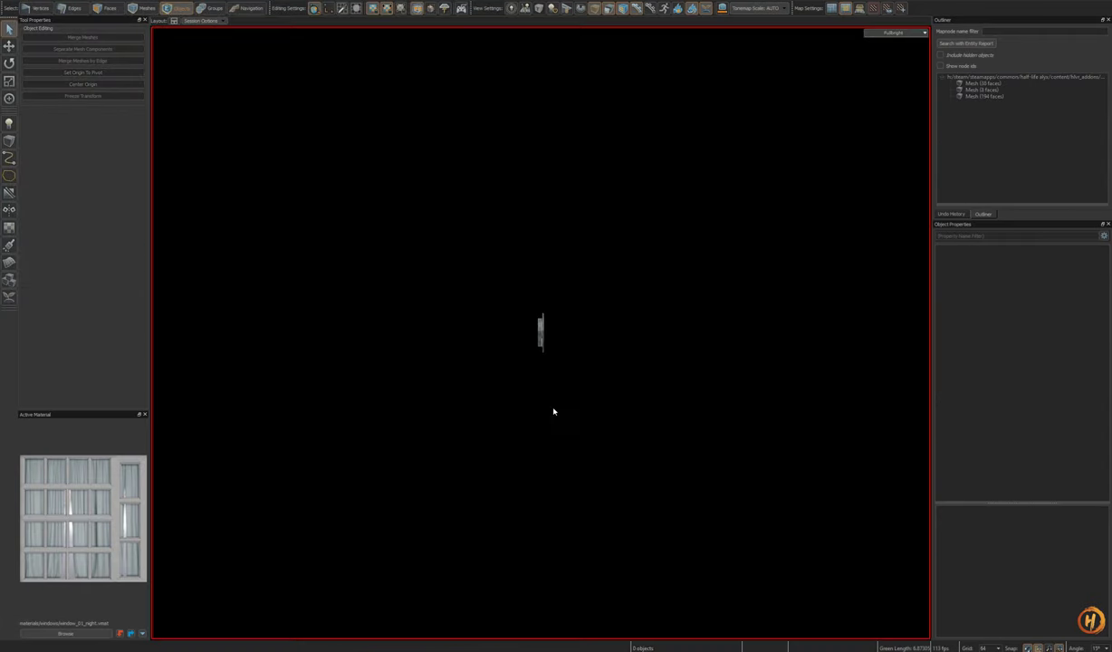
Step: Centre the view on the prefab's window sash and save the file as a copy named ext_window_facade_10_night
click(540, 334)
key(shift+a)
alt+drag(540, 334, 457, 358)
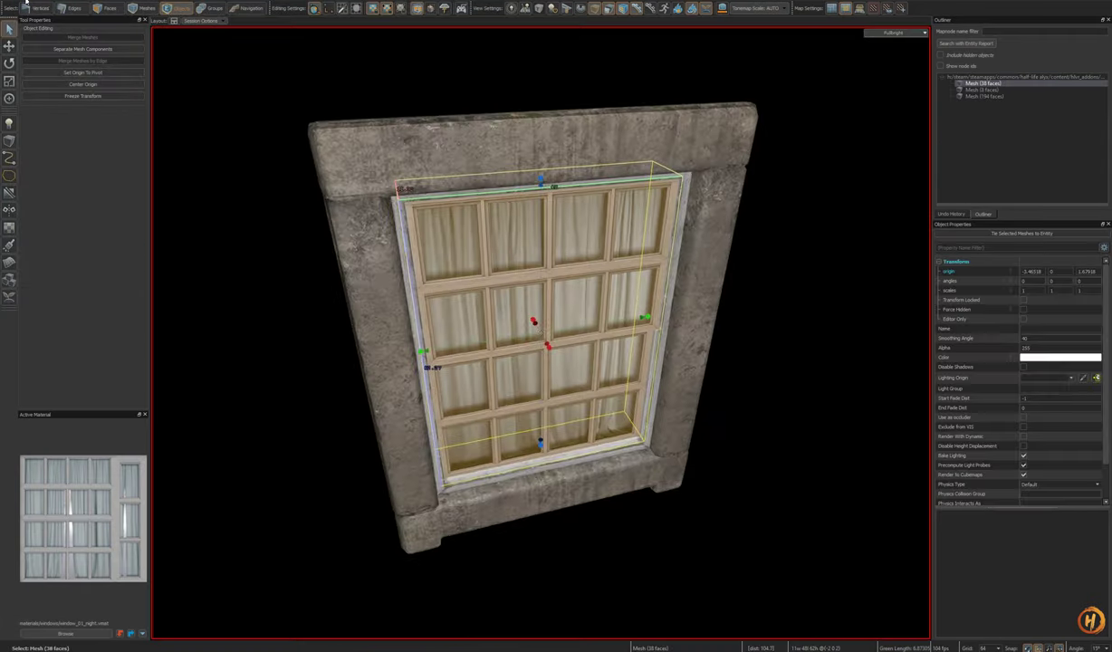
click(18, 1)
click(27, 57)
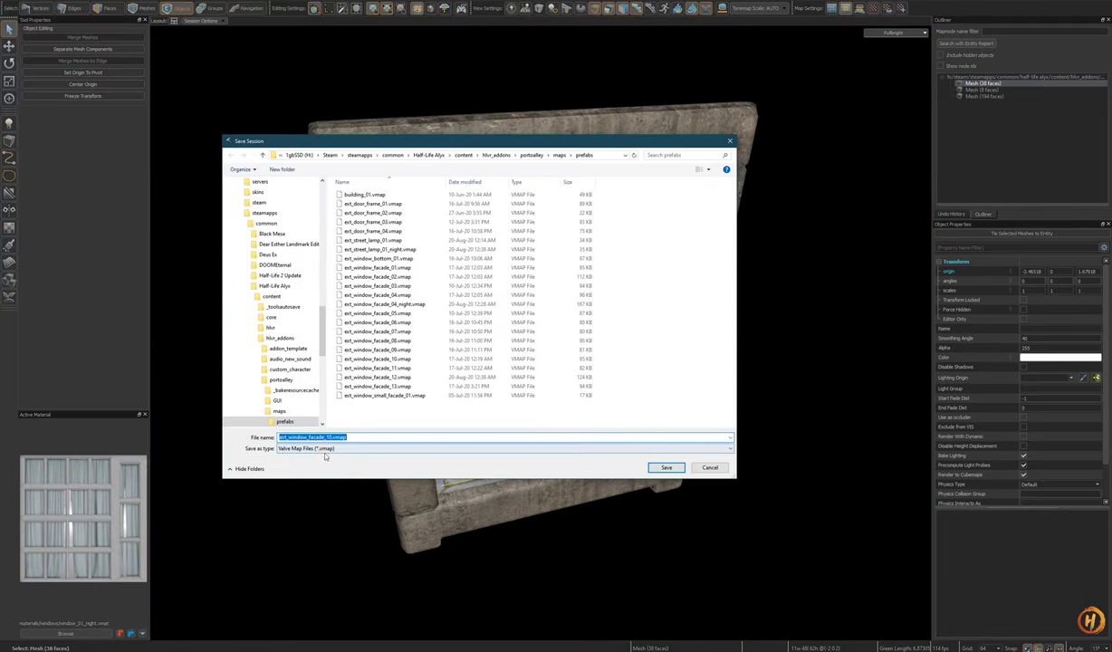
click(329, 438)
text(_night)
click(671, 469)
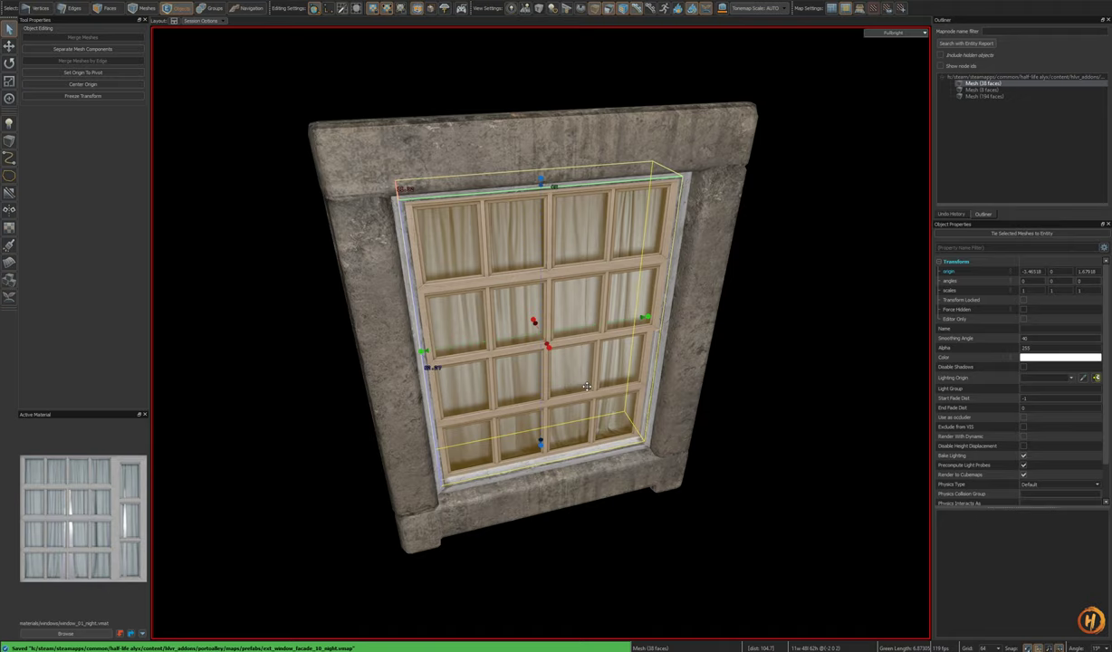
Step: Choose window_01f_night from the night materials as the active material
alt+drag(588, 386, 494, 385)
click(72, 635)
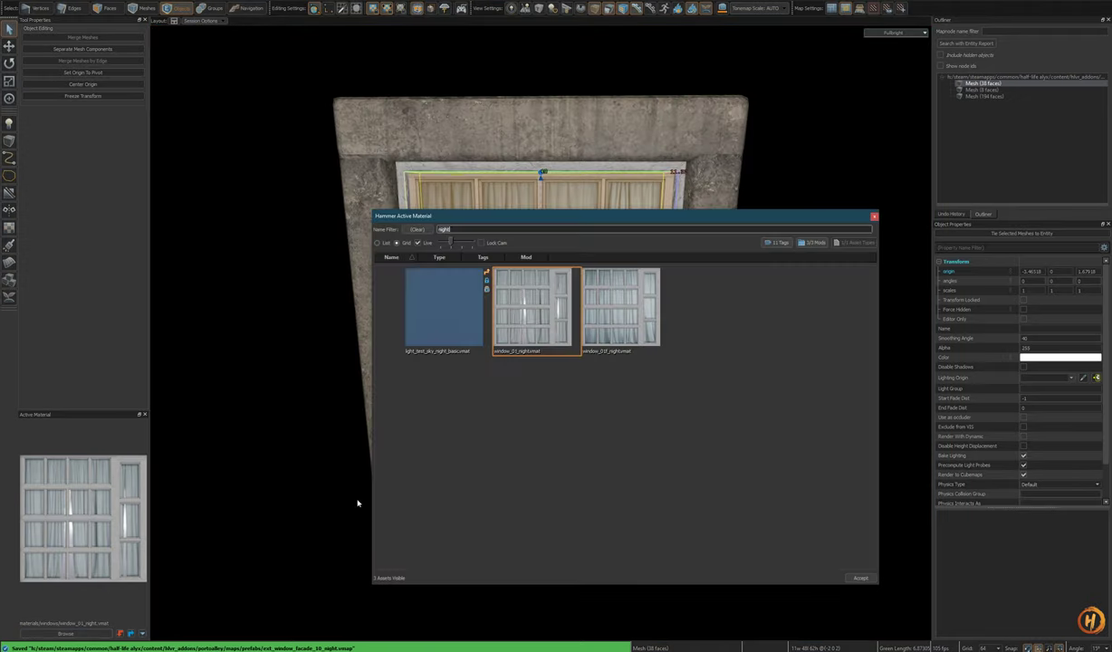
drag(640, 218, 719, 214)
click(680, 303)
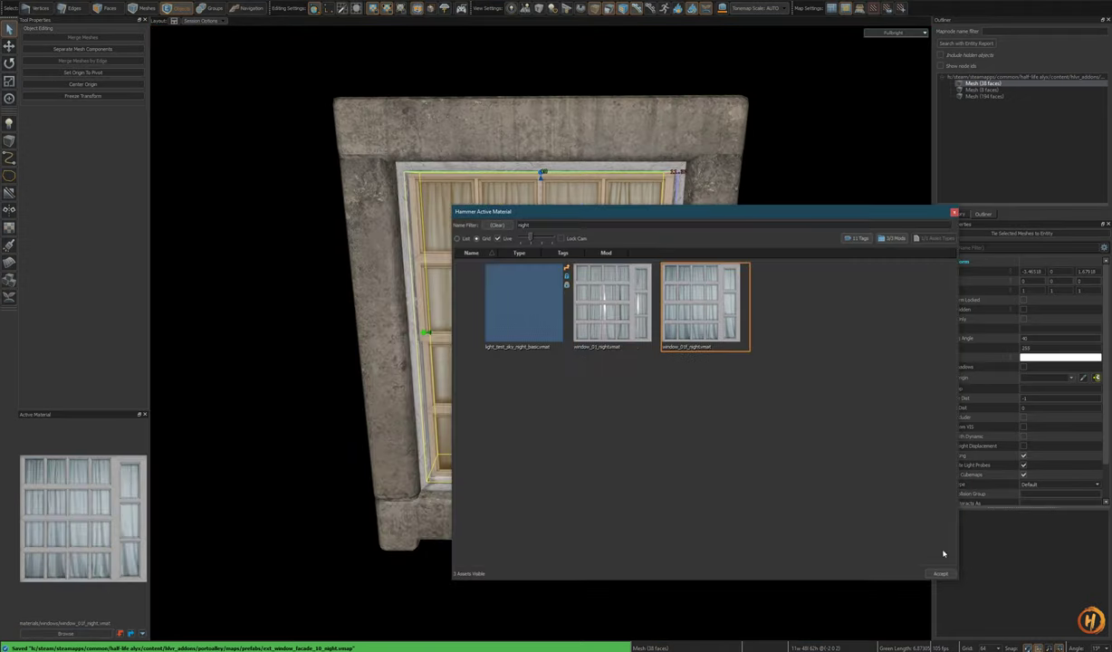
click(940, 574)
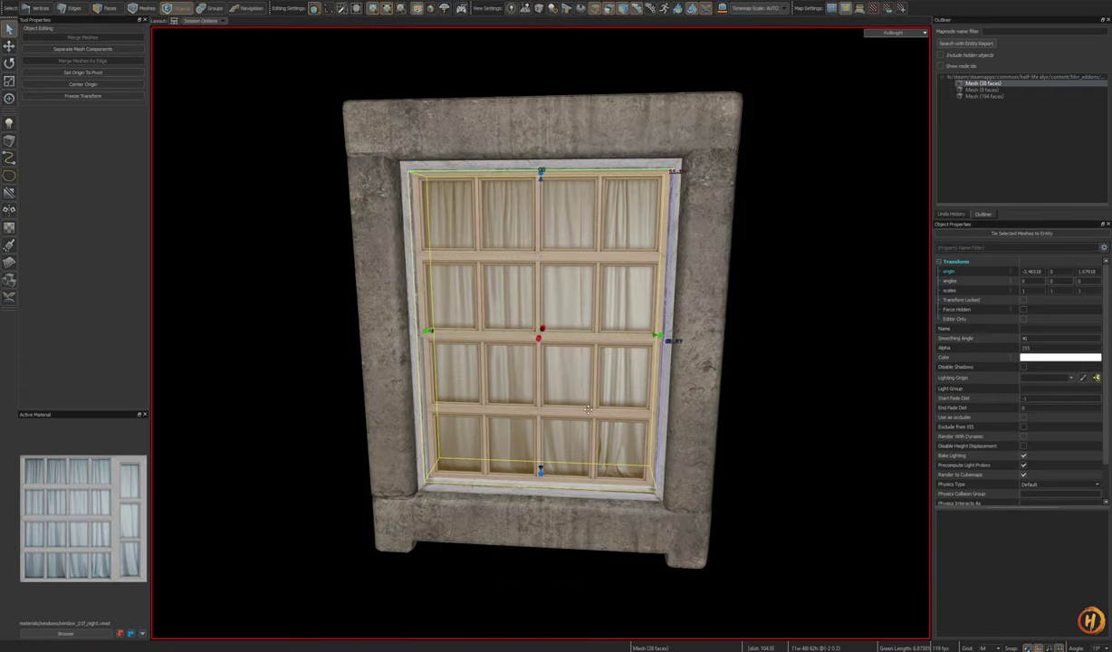
Step: Apply the active night material to all contiguous faces of the window sash mesh and save the prefab
key(3)
double_click(574, 399)
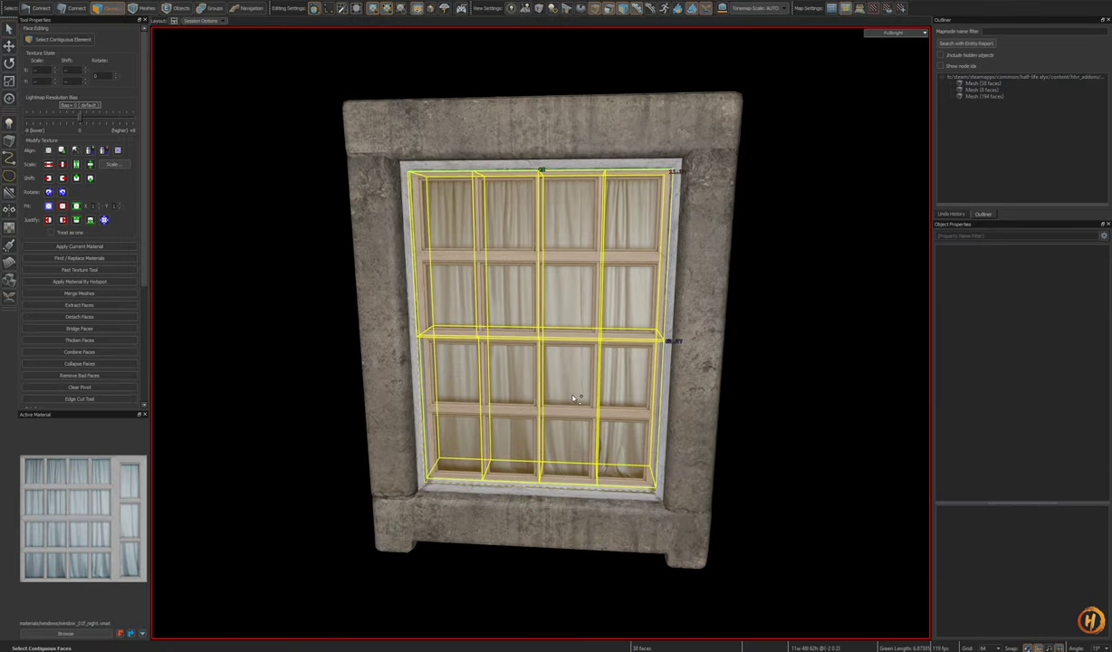
key(shift+t)
key(4)
click(640, 364)
key(ctrl+s)
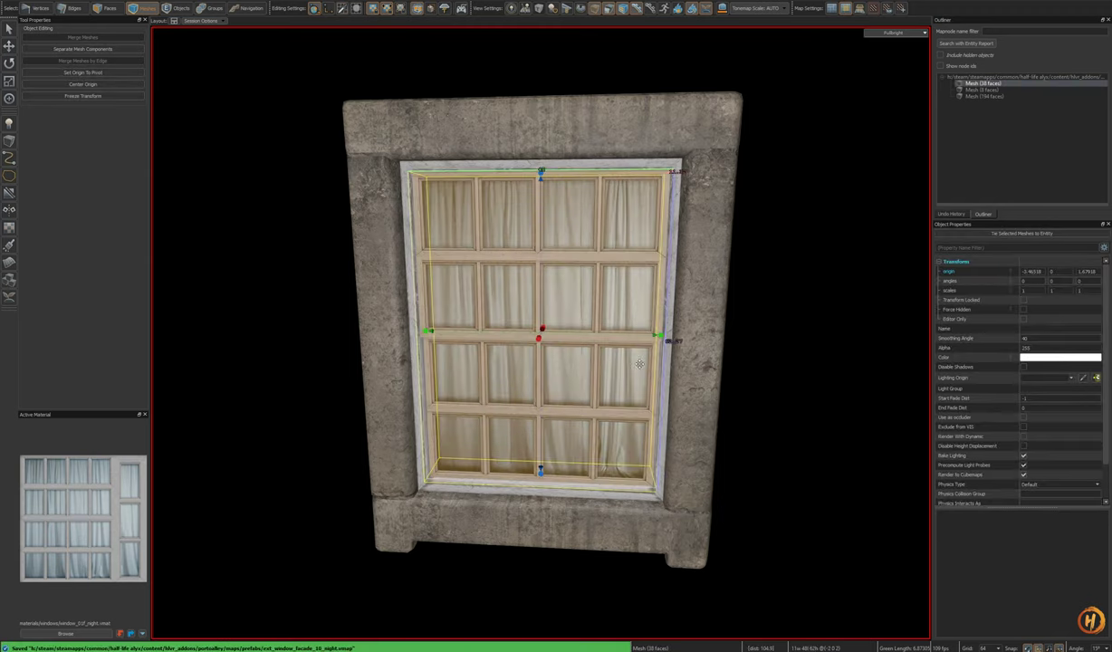
Step: Return to the porto_night_01 map and select all four windows that use the ext_window_facade_10 prefab
click(13, 2)
mouse_move(45, 39)
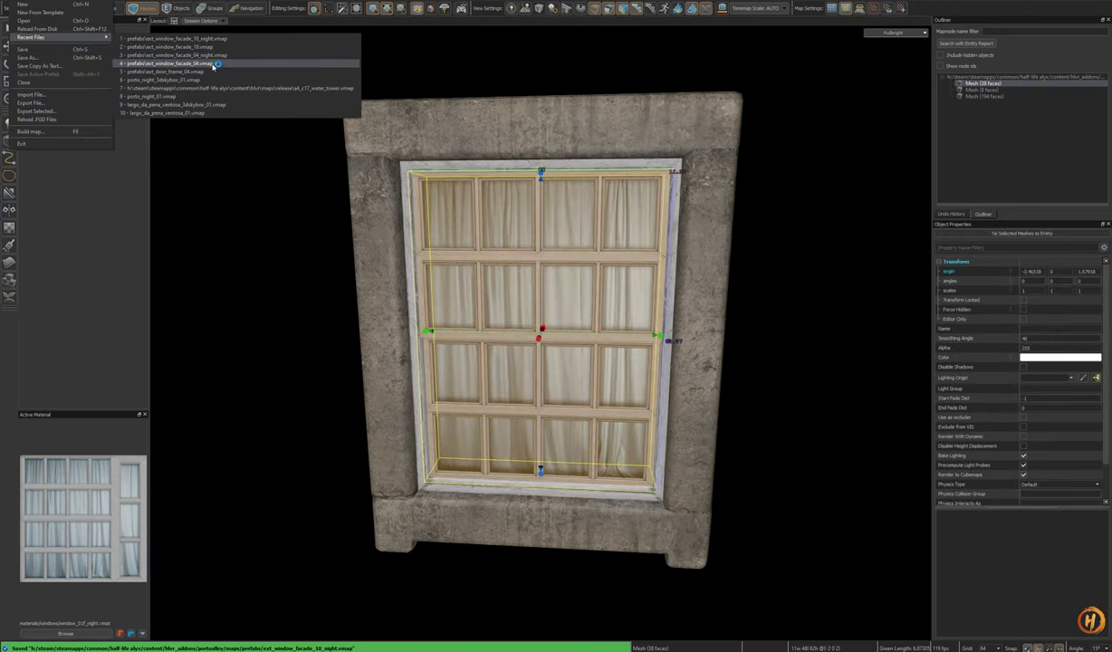
click(230, 96)
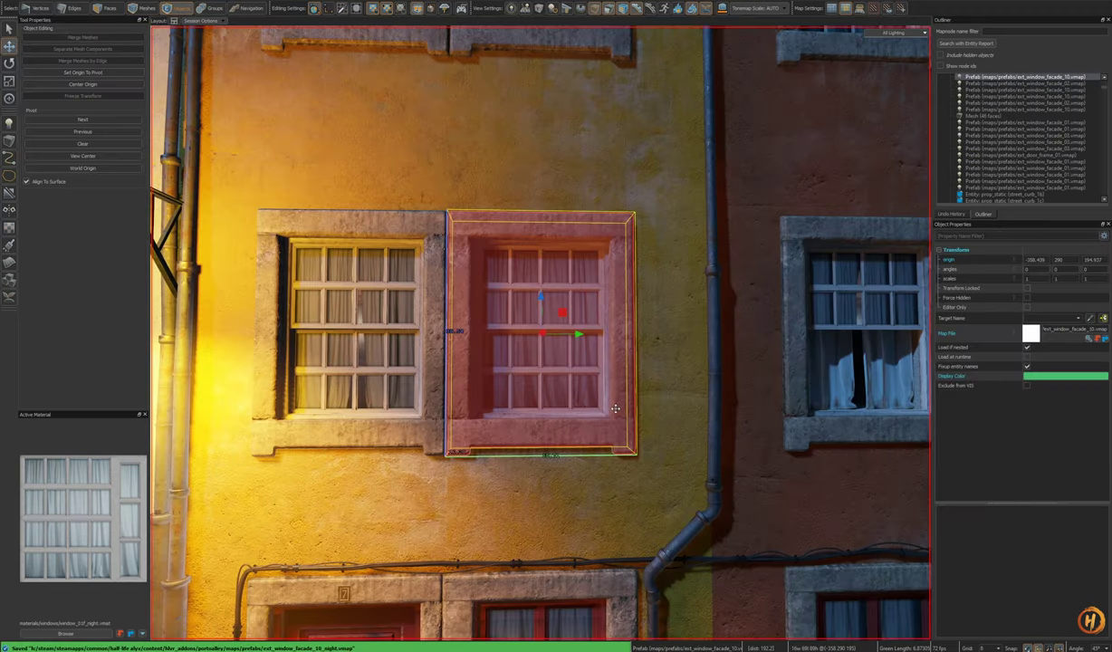
alt+double_click(617, 412)
key(z)
key(s)
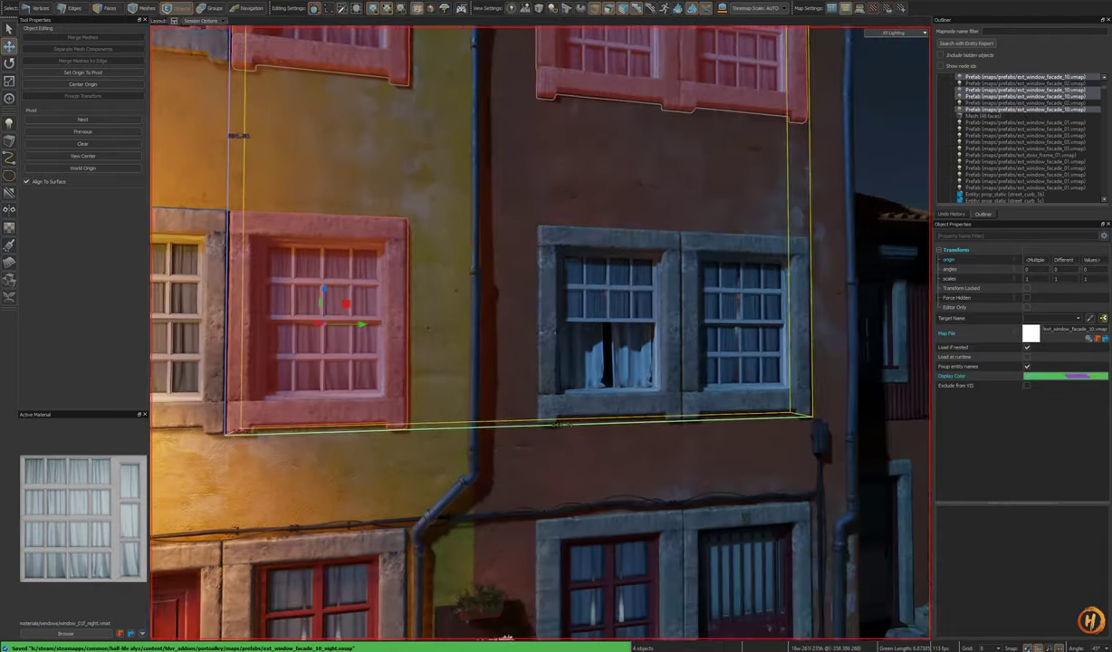
key(z)
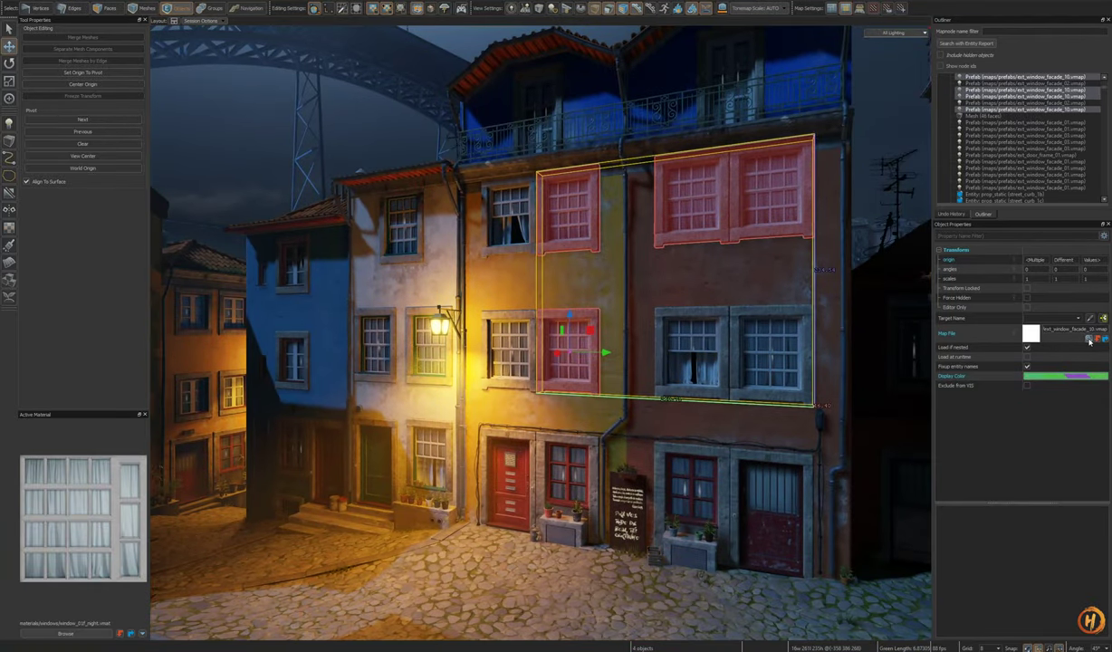
Step: Set the map file of the four selected windows to ext_window_facade_10_night.vmap and clear the selection
click(1089, 339)
scroll(650, 416, down, 1)
click(435, 376)
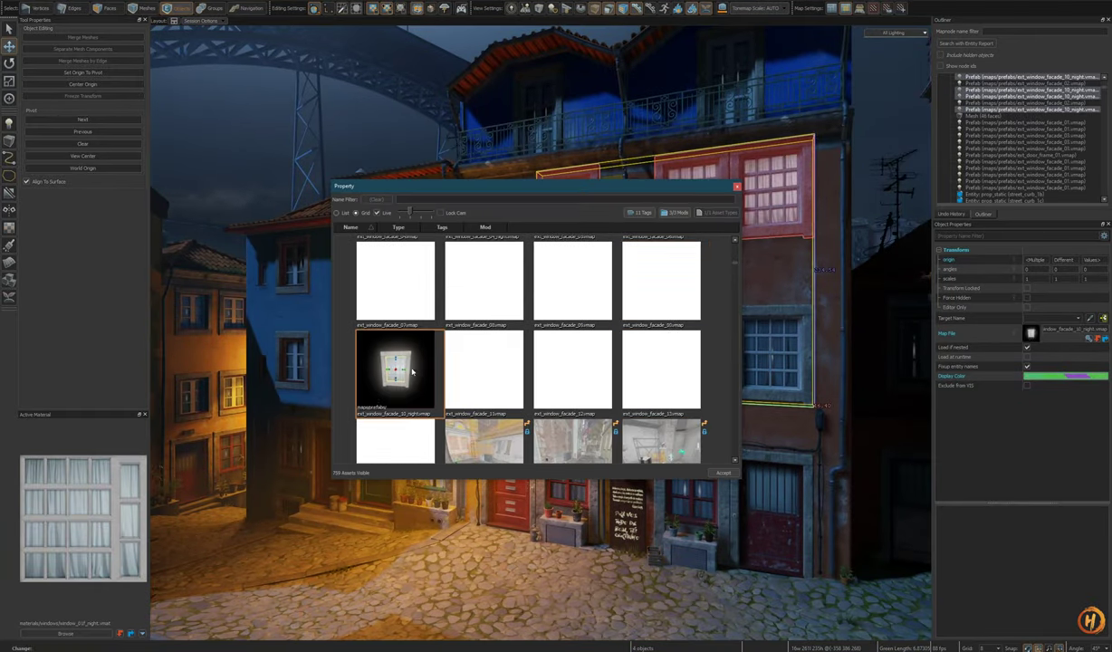
click(723, 473)
key(Escape)
Step: Save the night map while reviewing the newly lit windows on the yellow and red houses from afar and close up
key(z)
key(s)
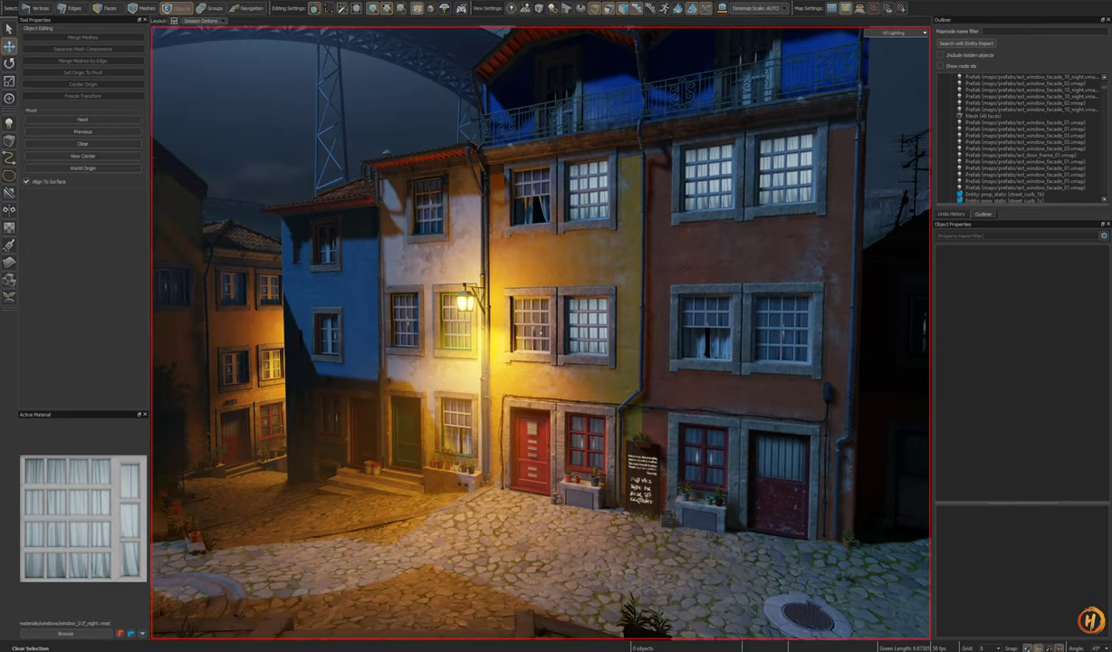
key(s)
key(z)
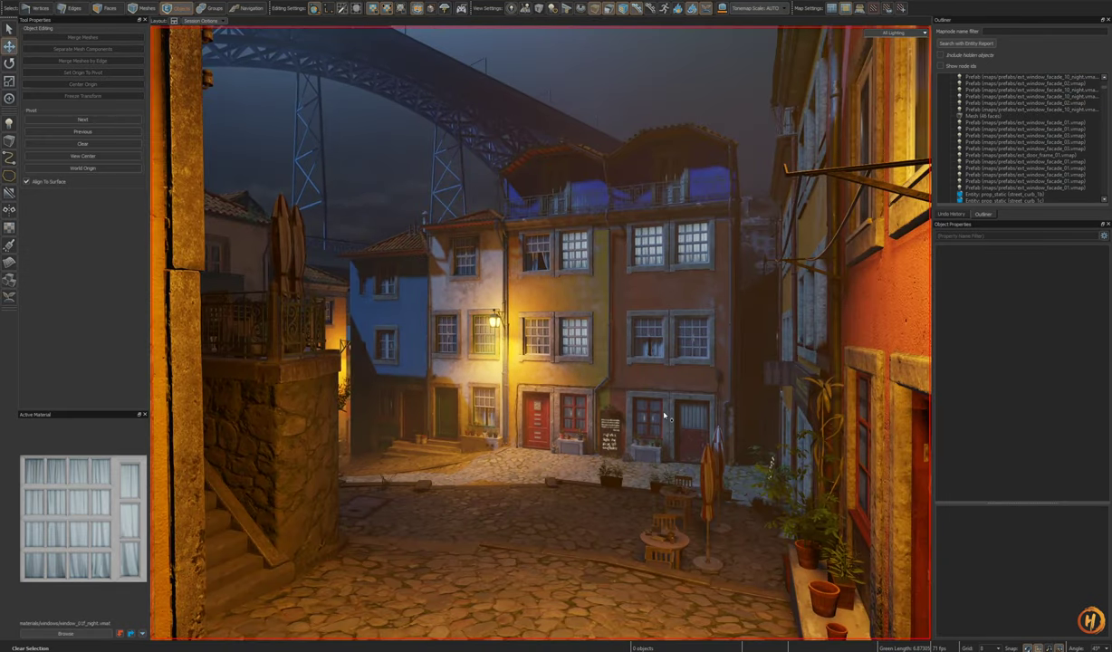
key(z)
key(w)
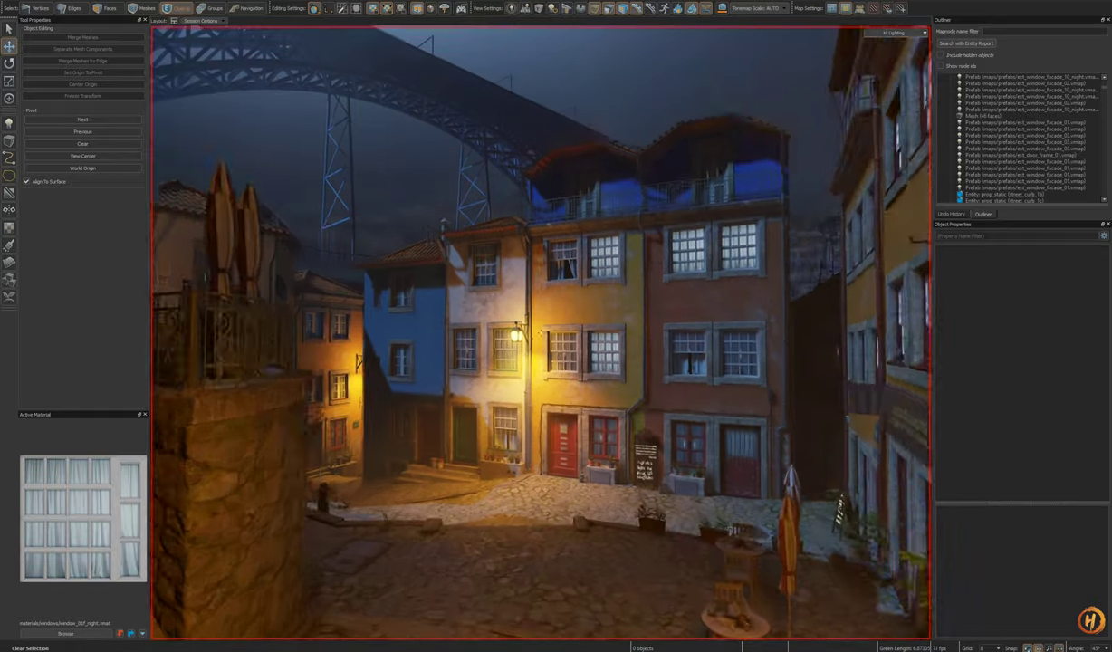
key(ctrl+s)
key(w)
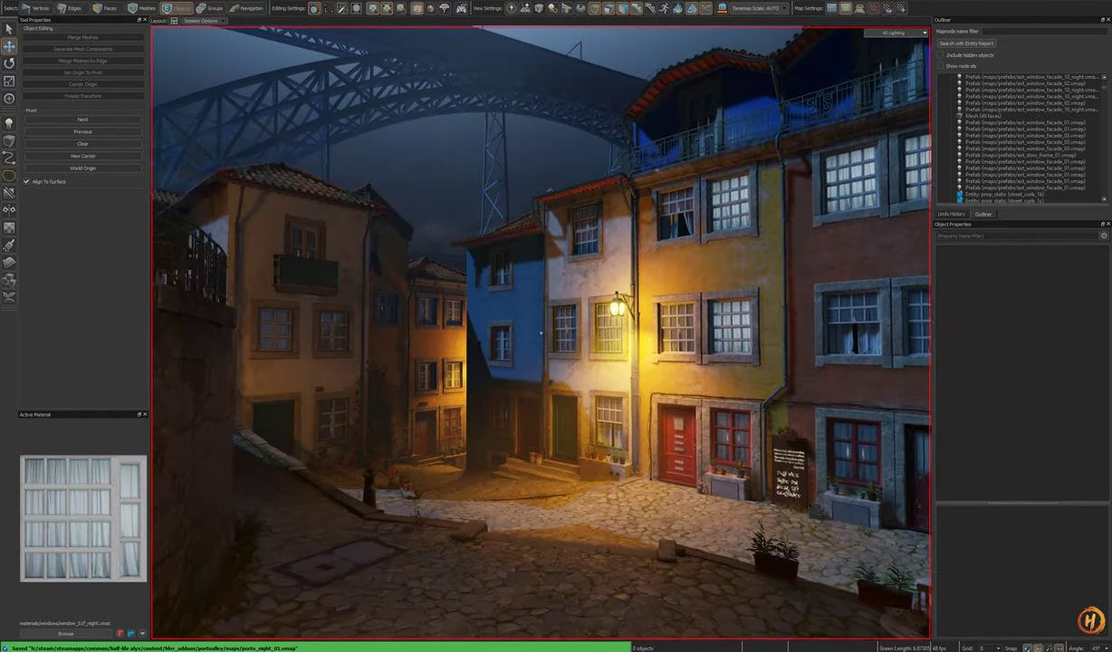
key(w)
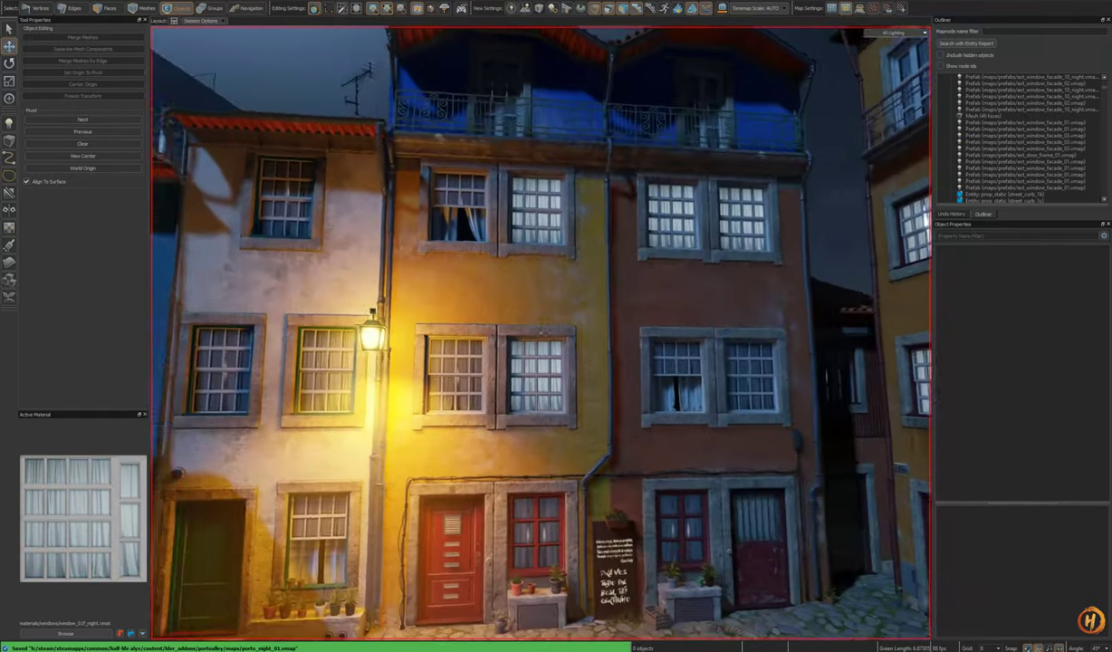
key(w)
key(z)
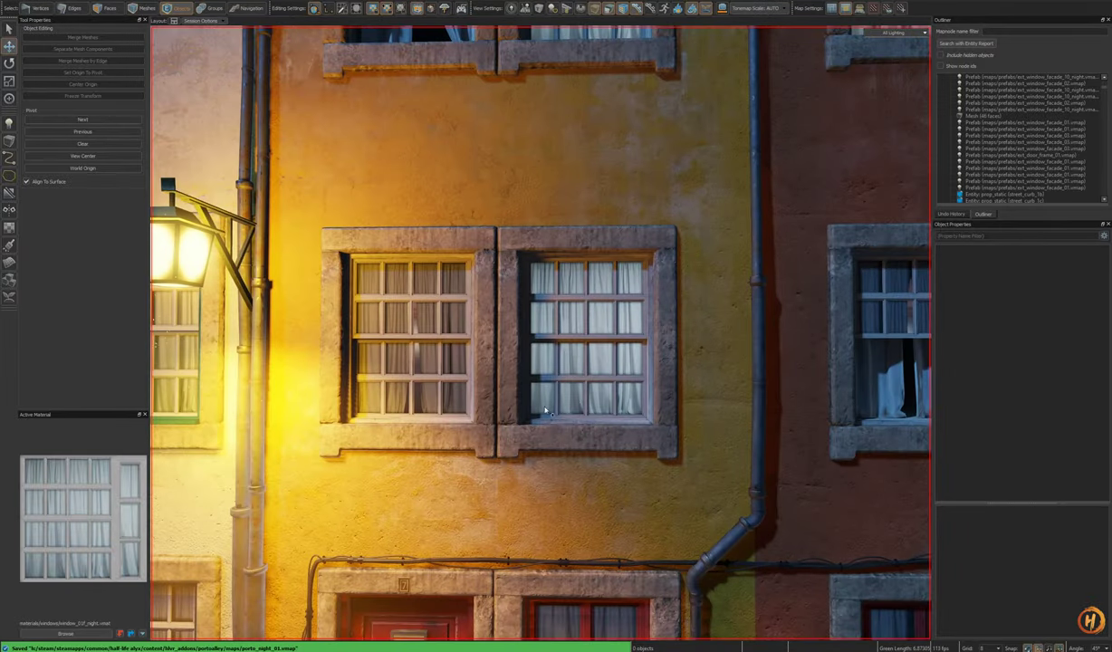
Step: Examine the Material 1 colour and emissive texture settings of the active window_01f_night material in the Material Editor, and close it
right_click(102, 509)
click(127, 359)
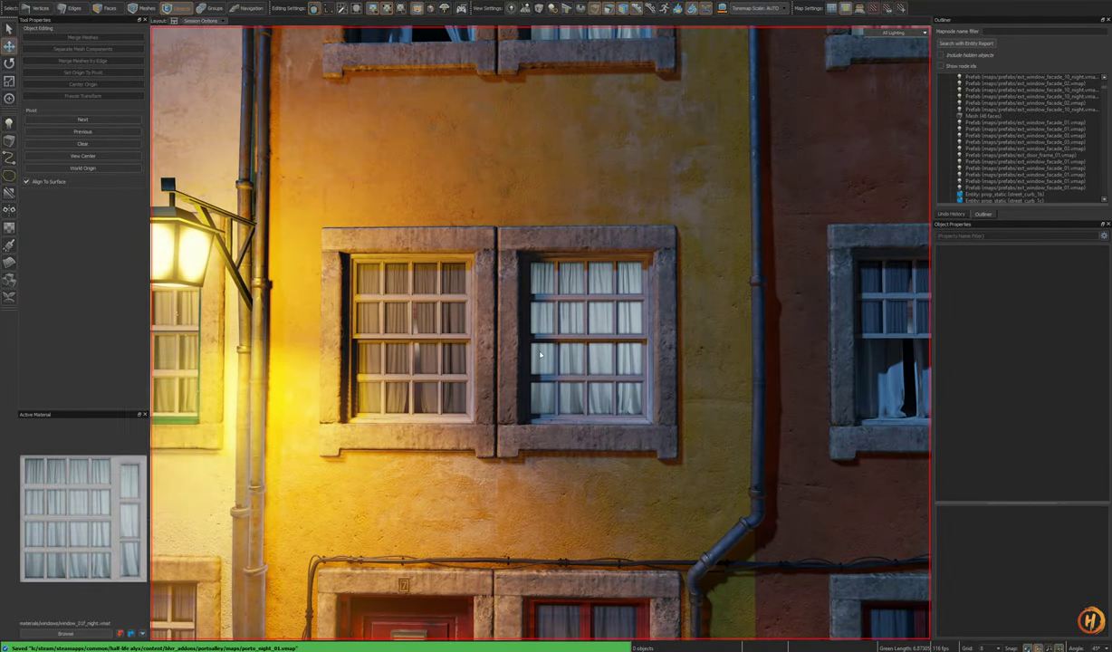
drag(391, 327, 388, 411)
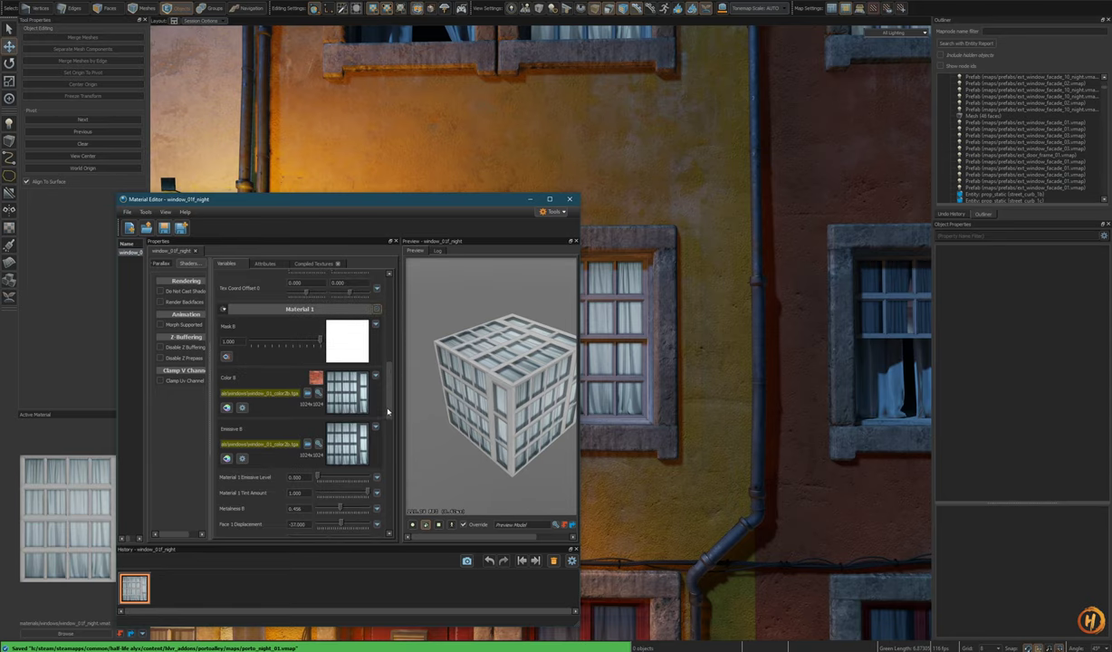
drag(388, 412, 388, 414)
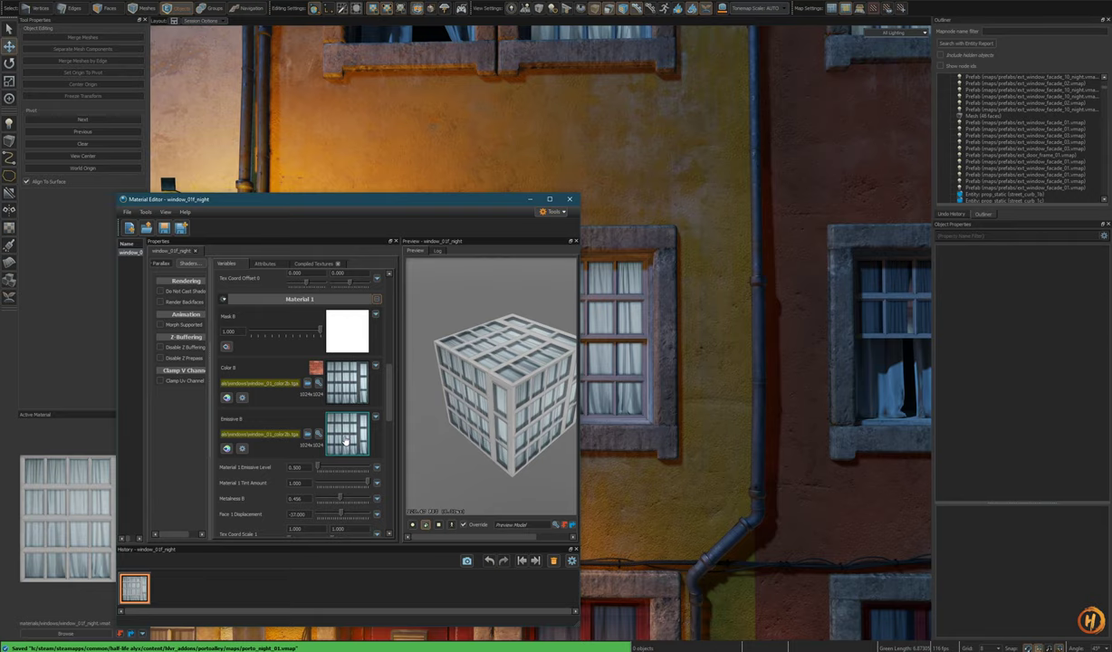
drag(274, 200, 524, 186)
click(822, 185)
Step: Save the night map while reviewing the lit windows on the yellow and red houses from further back
key(d)
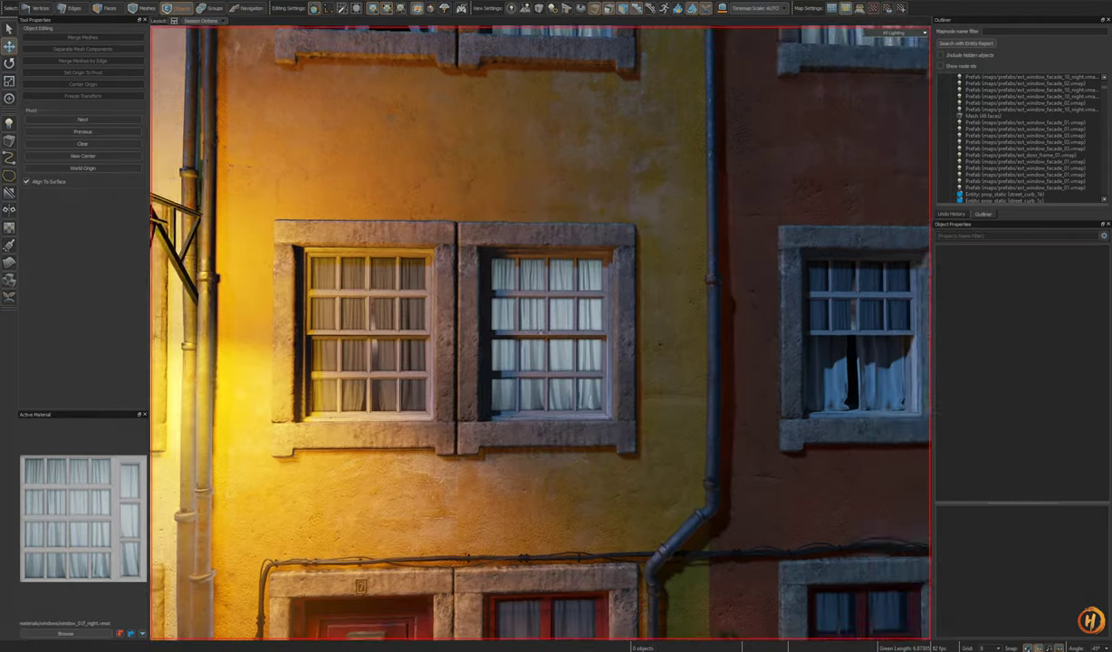
key(s)
key(ctrl+s)
key(d)
key(s)
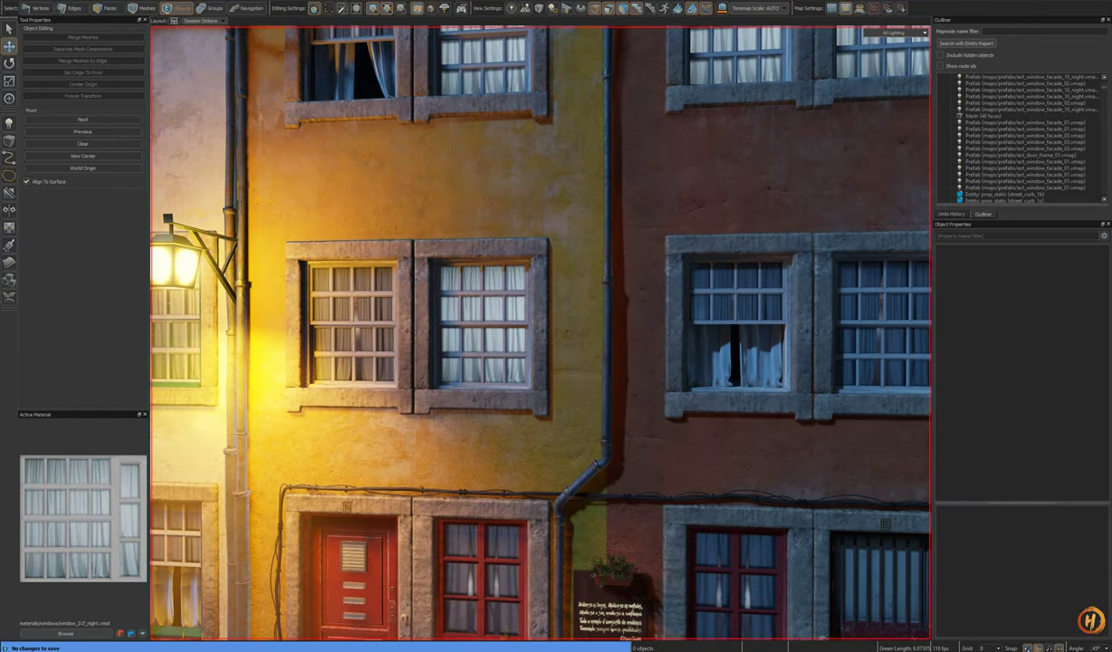
Step: Reopen the window_01f_night material and view the Material 1 emissive texture window_01_color2b in IrfanView
right_click(106, 499)
click(134, 508)
scroll(598, 401, down, 3)
scroll(602, 417, down, 1)
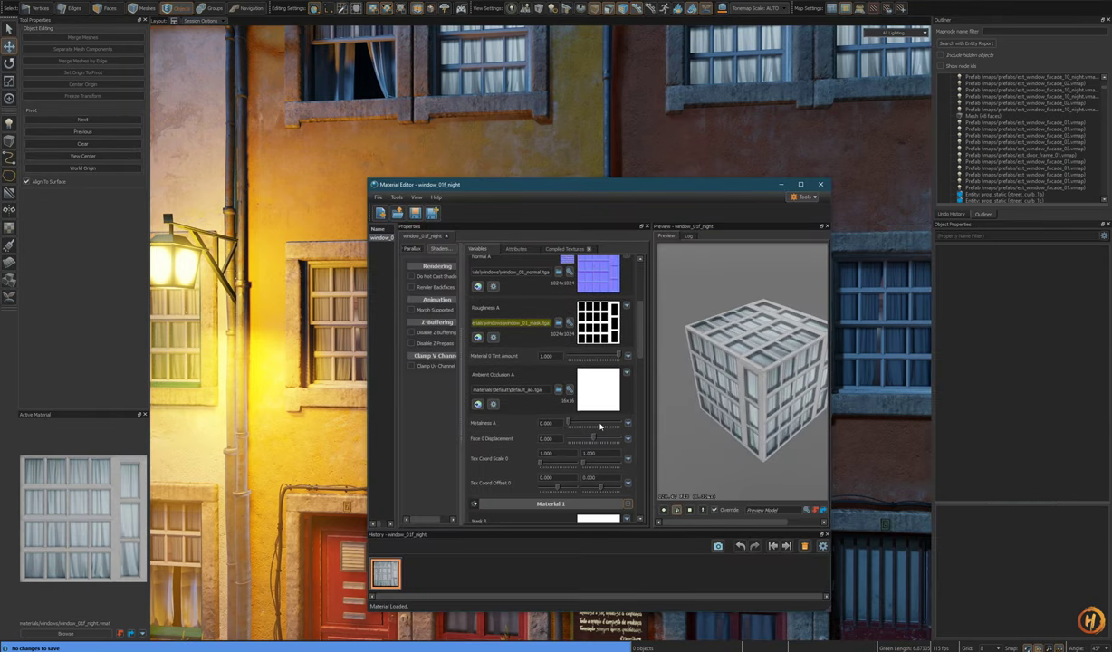
drag(641, 342, 641, 385)
scroll(641, 387, down, 2)
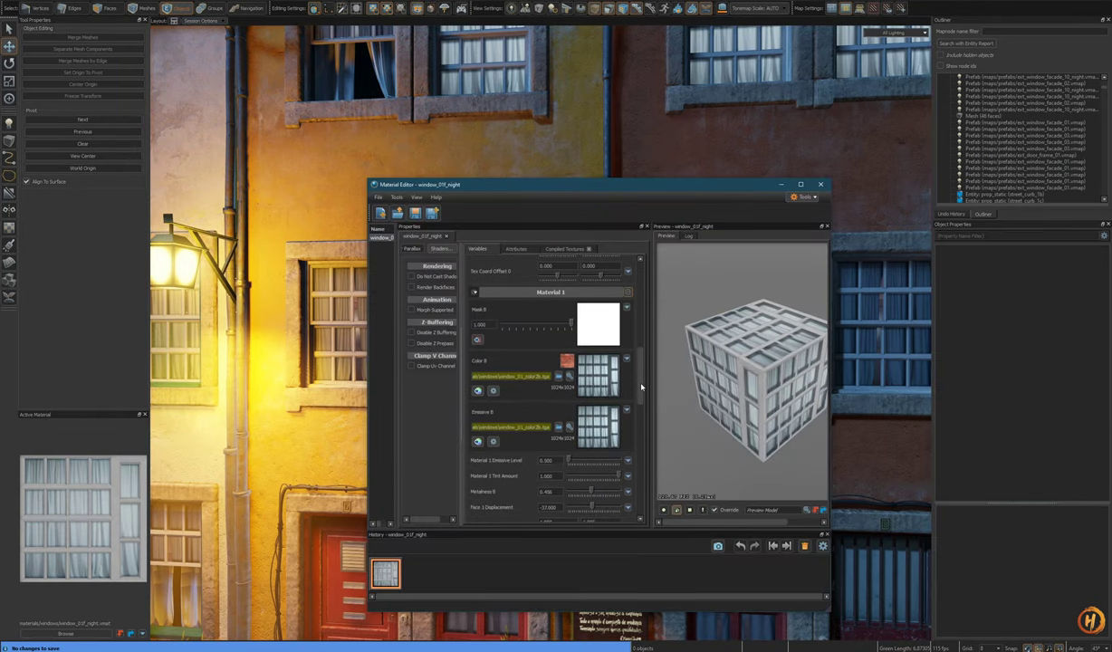
right_click(592, 408)
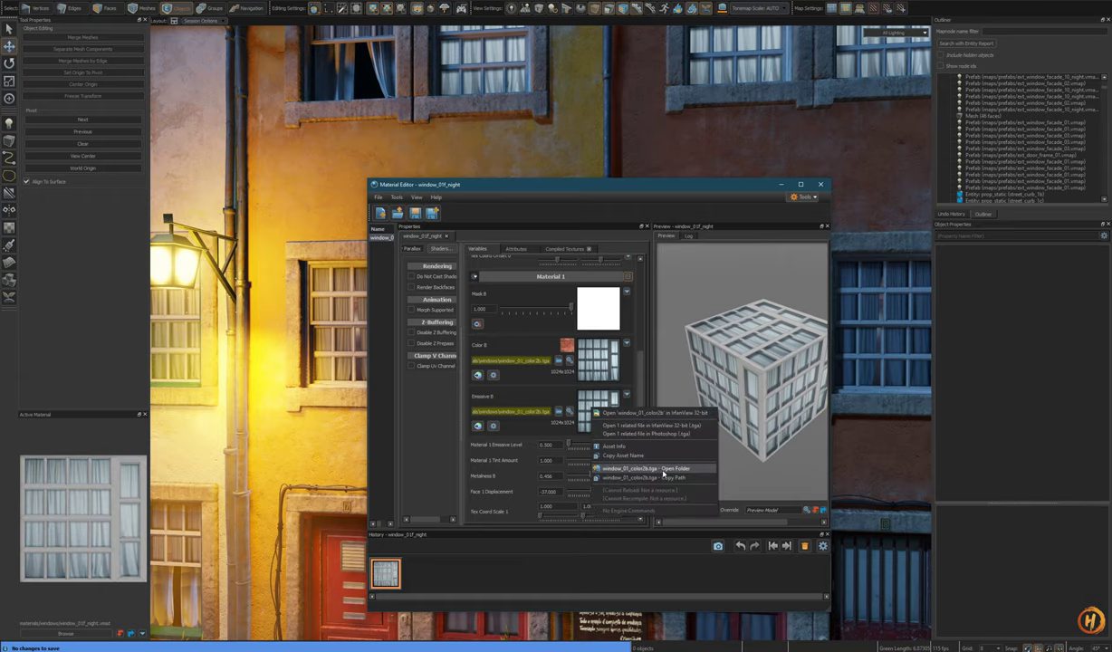
click(659, 414)
key(Escape)
Step: Show the emissive texture's folder and open its source file window_01.psd in Photoshop
right_click(599, 410)
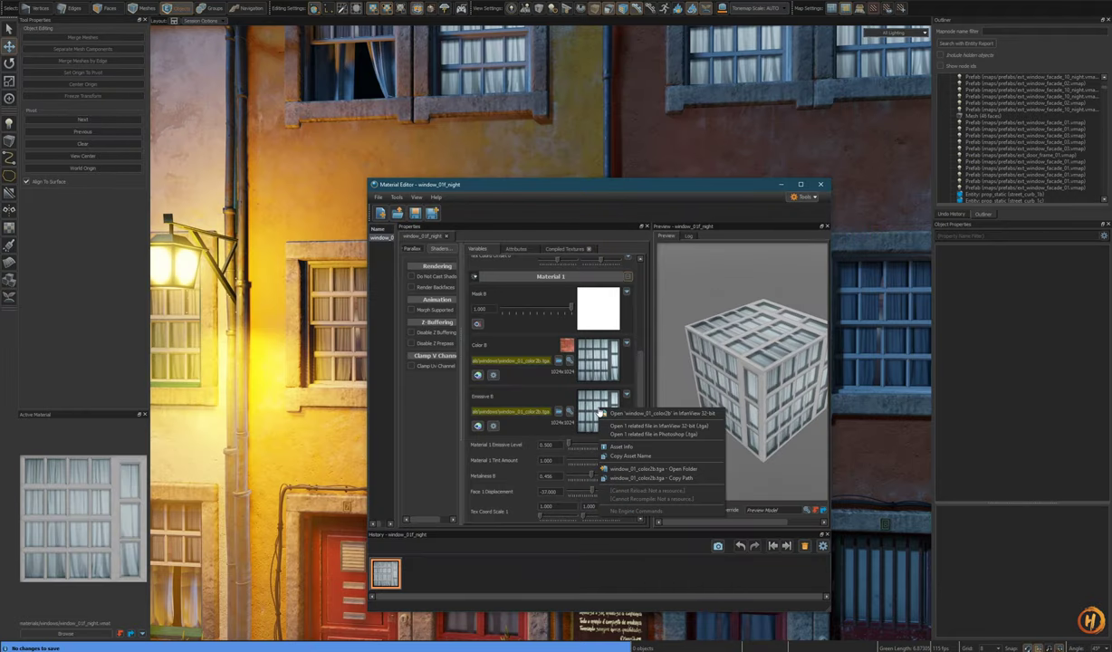
click(666, 467)
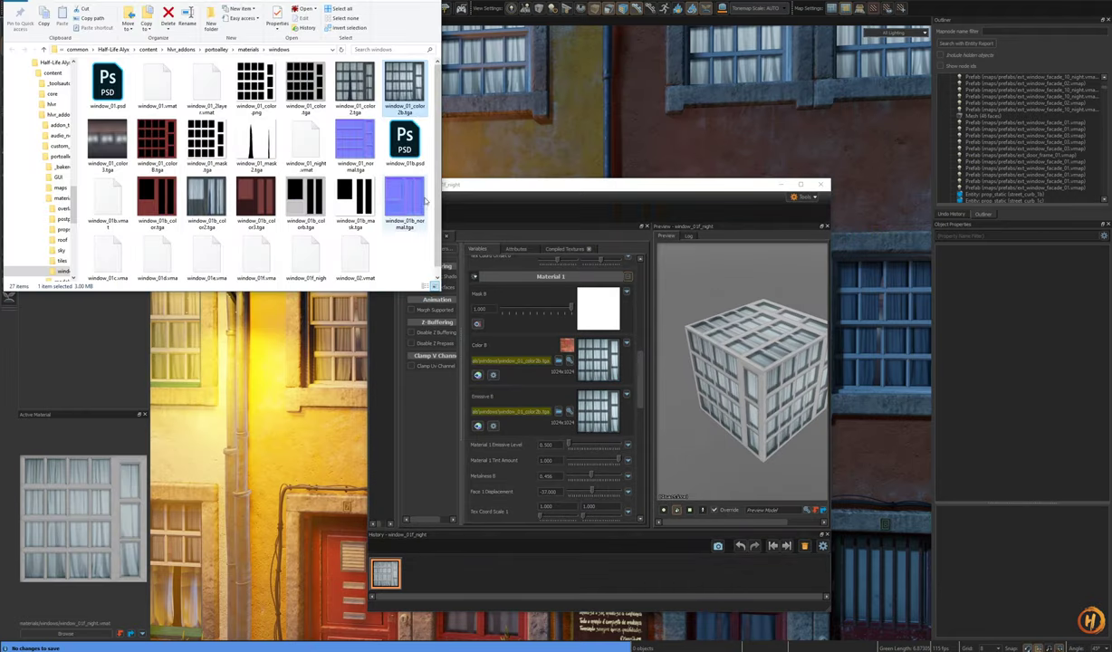
click(103, 97)
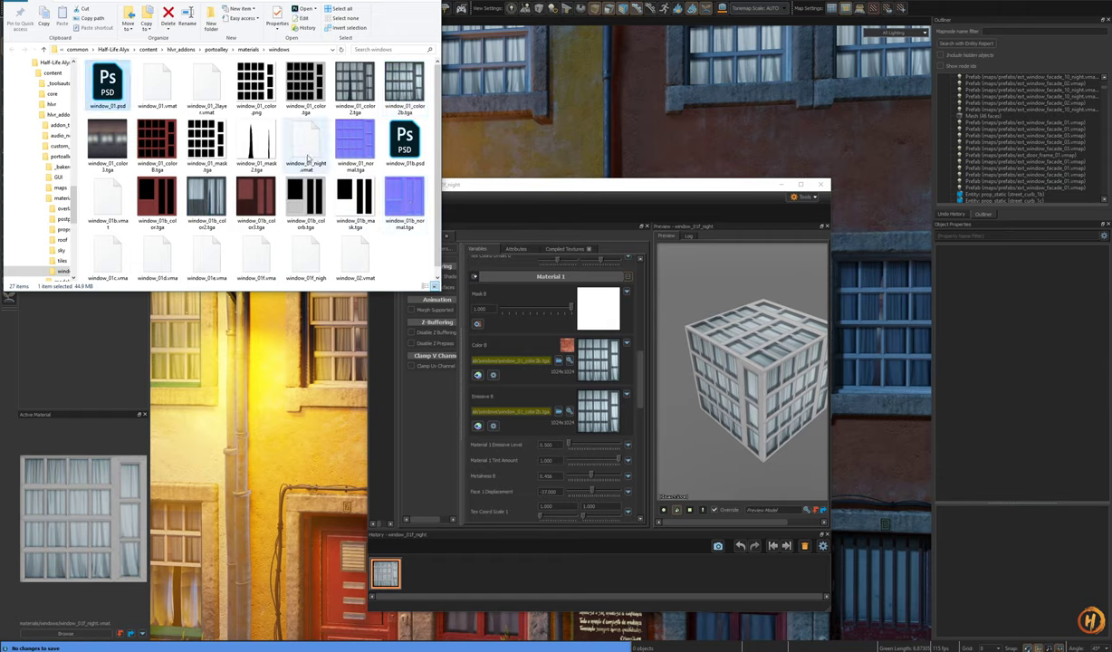
click(413, 99)
click(356, 98)
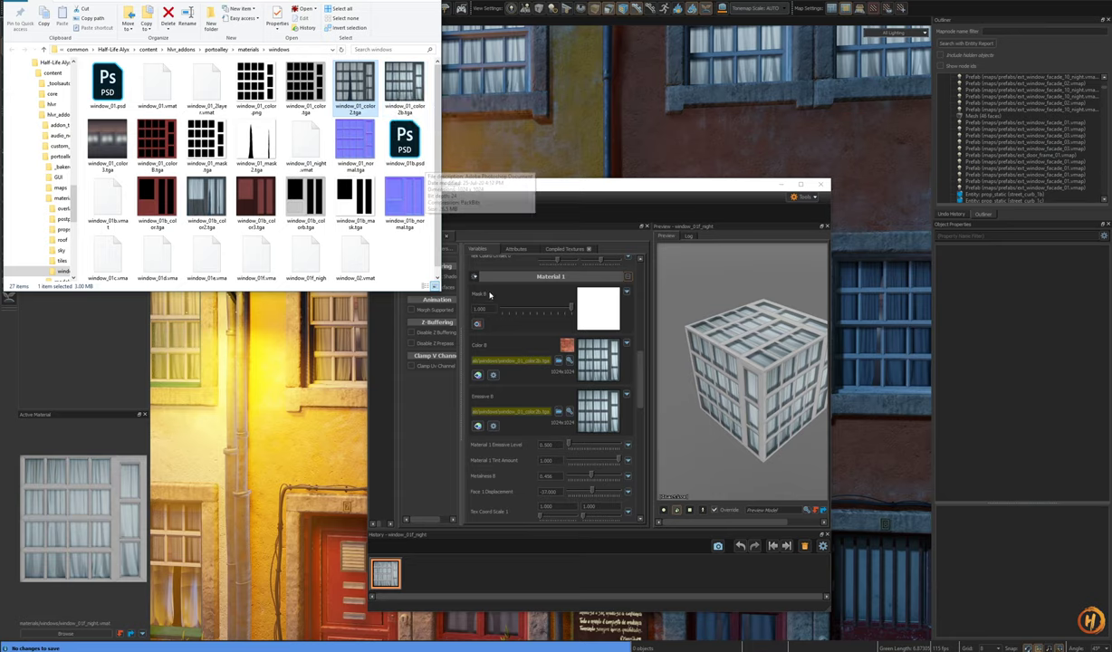
click(110, 88)
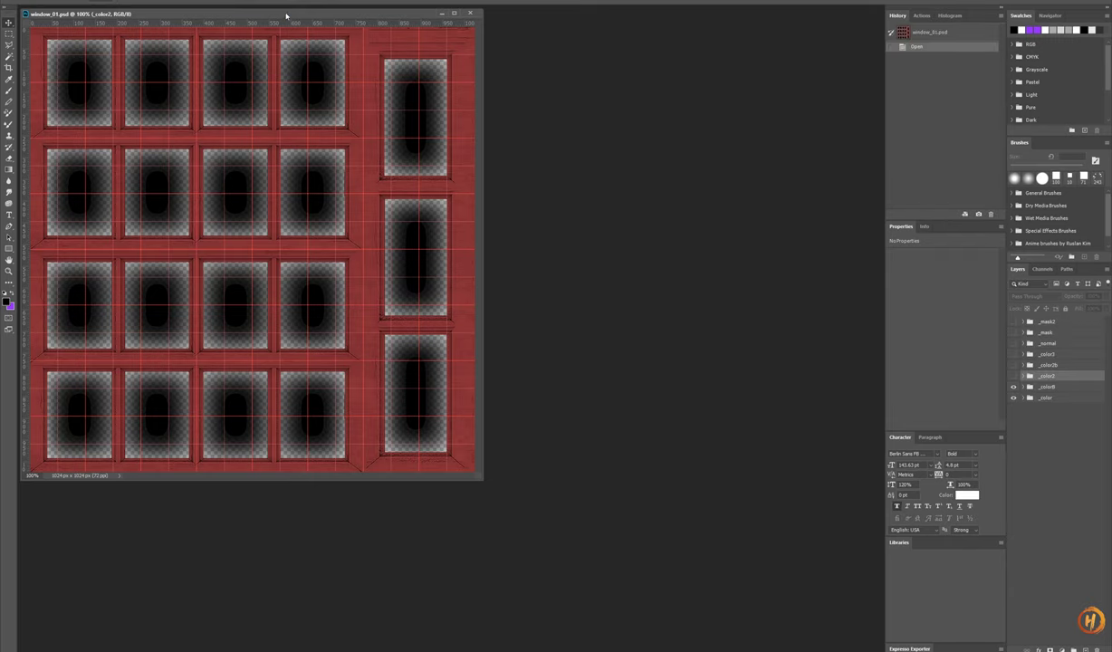
Step: Enlarge the window_01.psd document window around the texture and hide the guides
drag(287, 15, 355, 35)
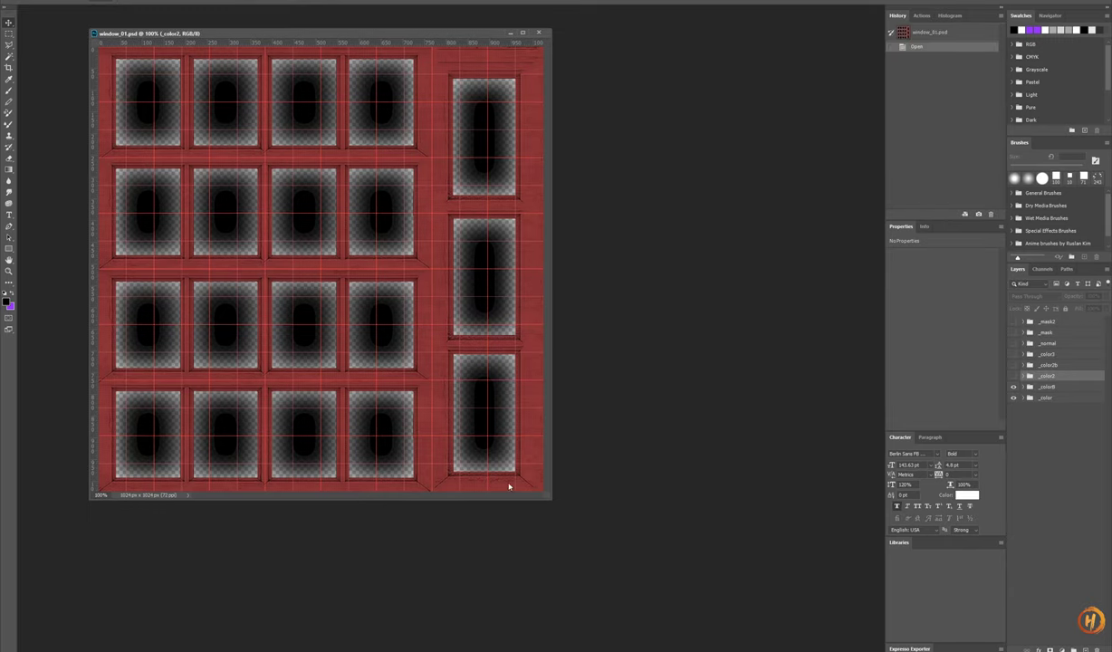
drag(549, 498, 671, 580)
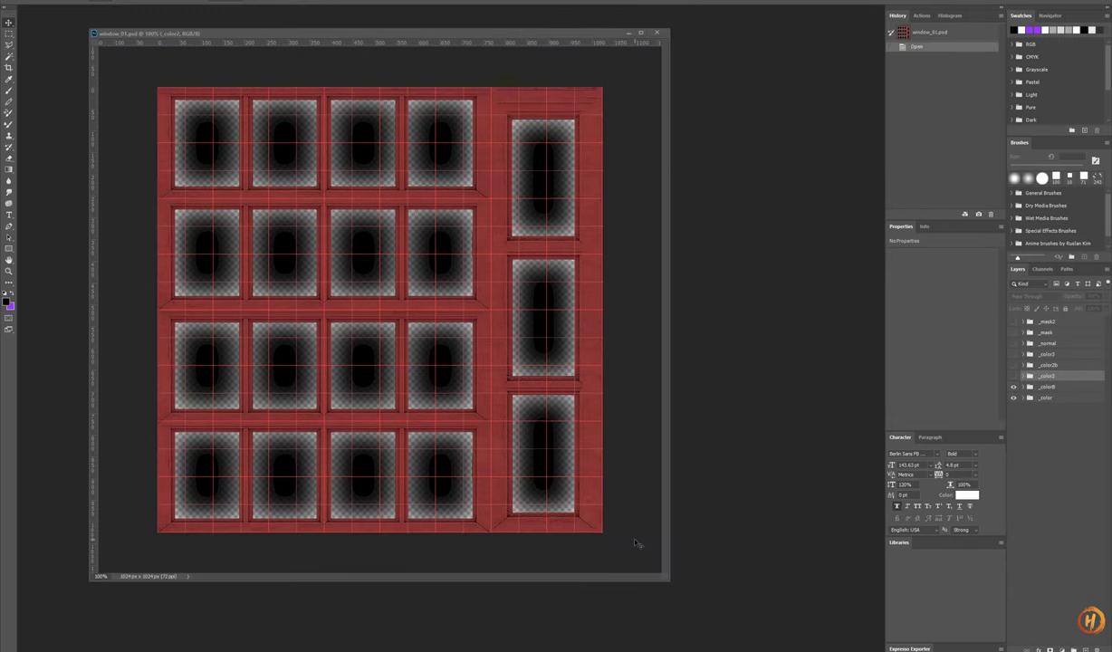
click(608, 483)
key(ctrl+h)
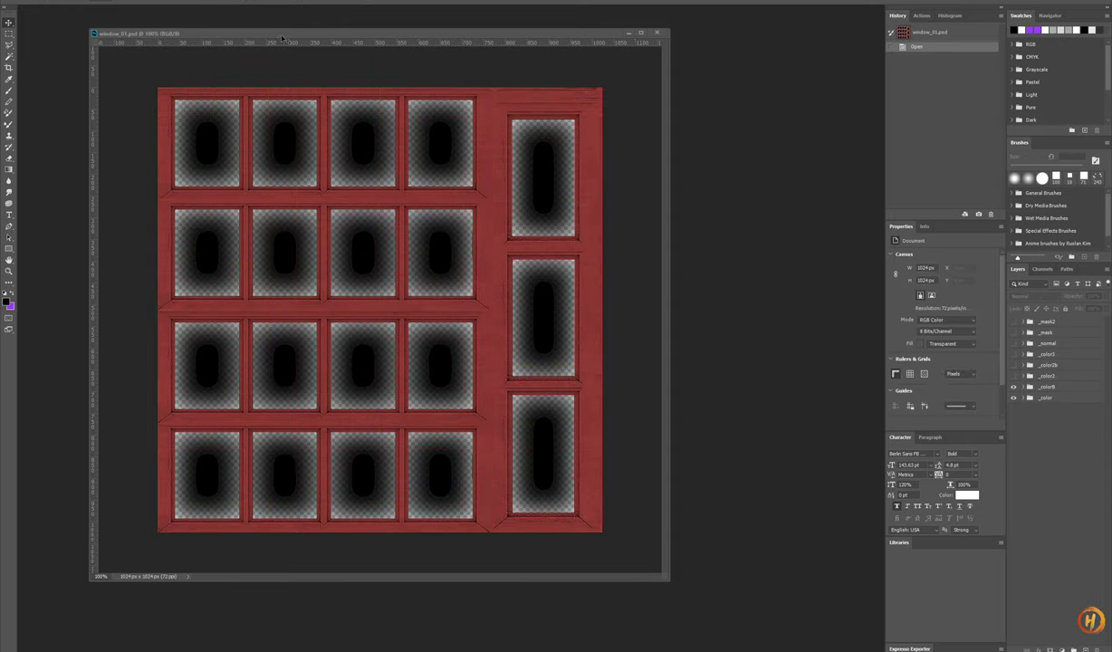
Step: Show only the _color2b curtain group, duplicate it and remove the copy suffix from the duplicate's name
click(551, 225)
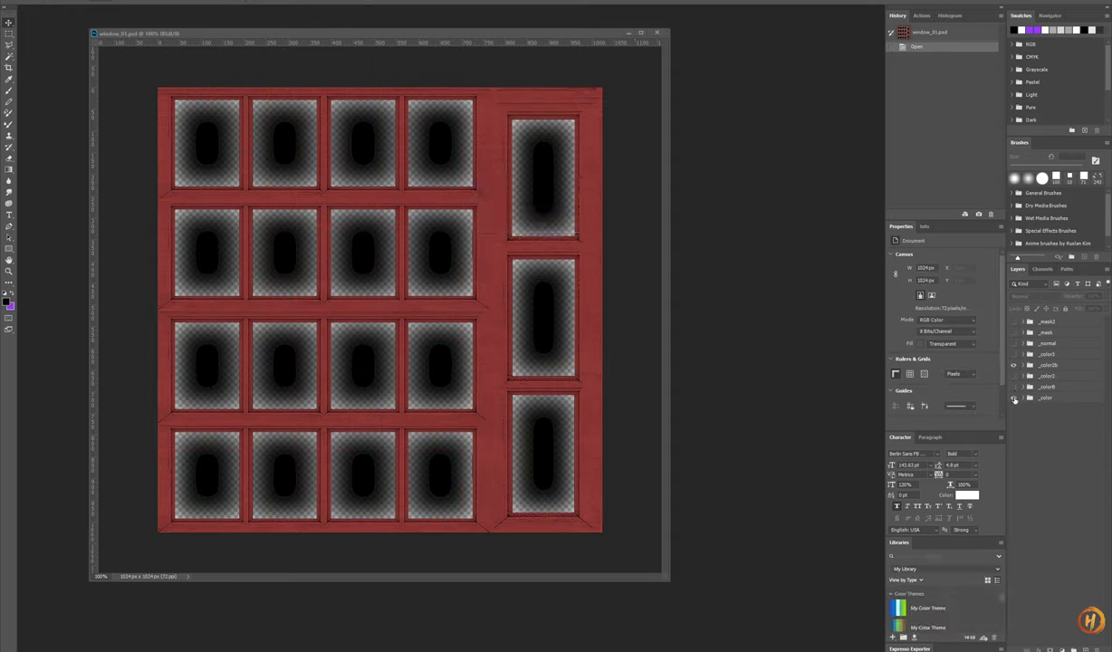
click(1048, 368)
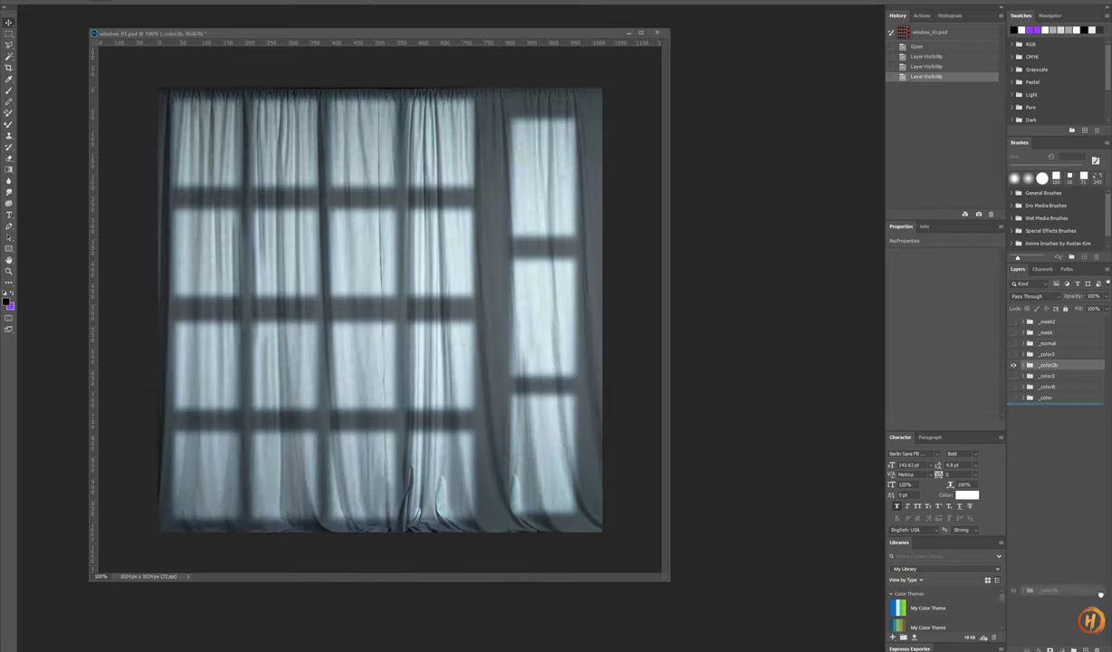
key(ctrl+j)
double_click(1055, 366)
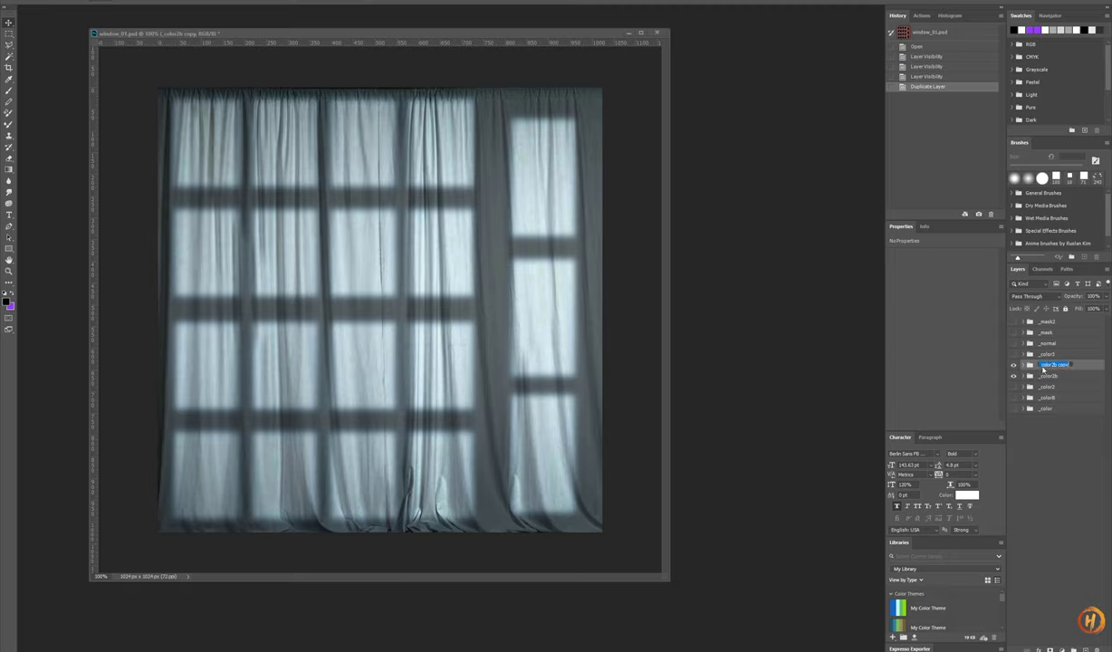
click(1058, 365)
key(BackSpace)
key(Return)
Step: Make the _color2 group visible beneath the curtain groups and rename the duplicated group _color2b_night
click(1013, 366)
click(1013, 387)
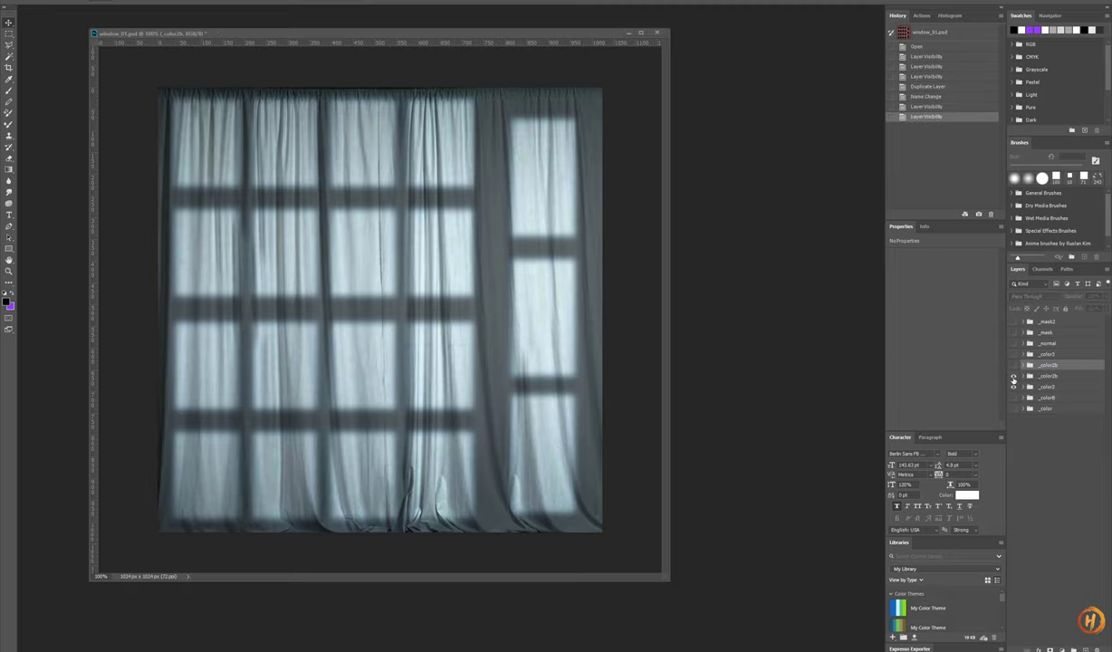
click(1014, 377)
click(1014, 376)
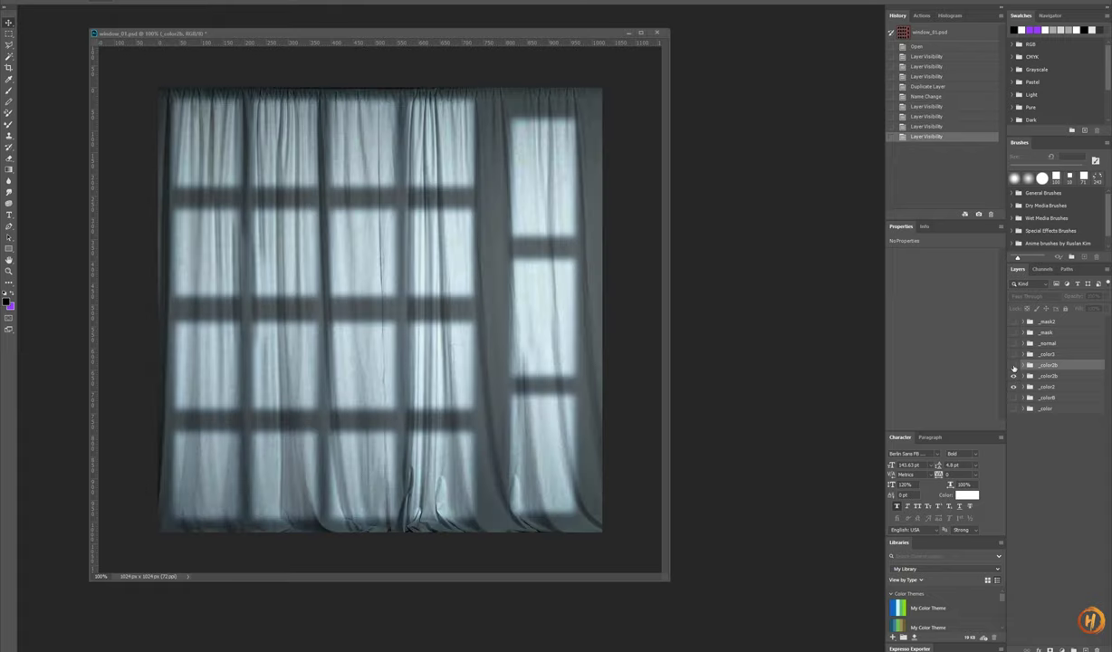
click(1014, 366)
double_click(1054, 367)
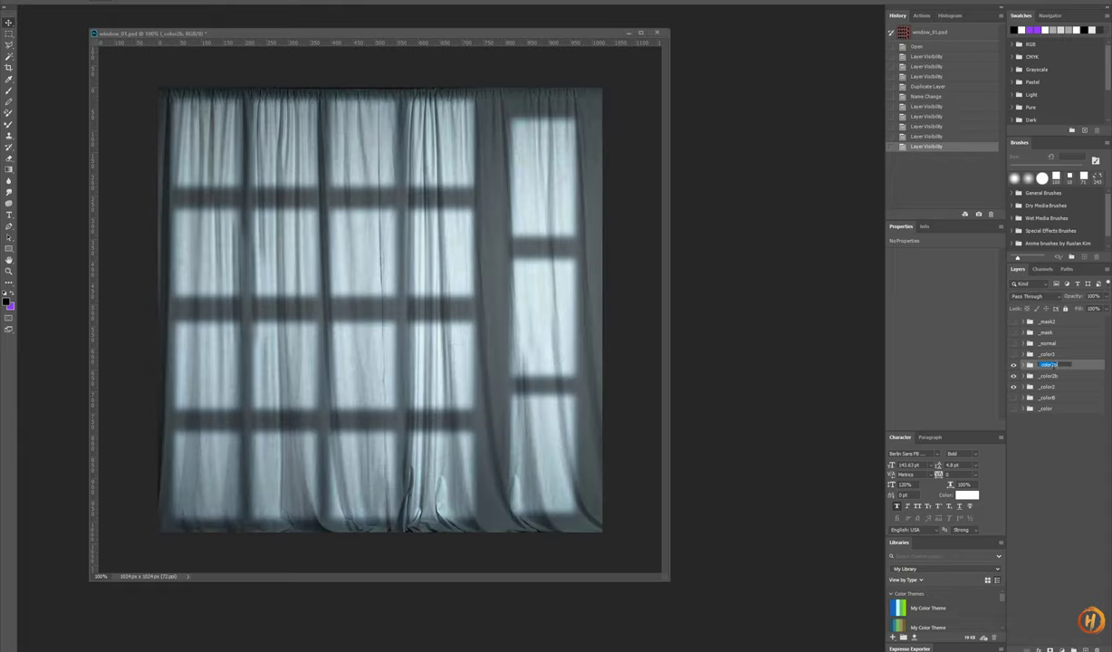
click(1053, 367)
key(Return)
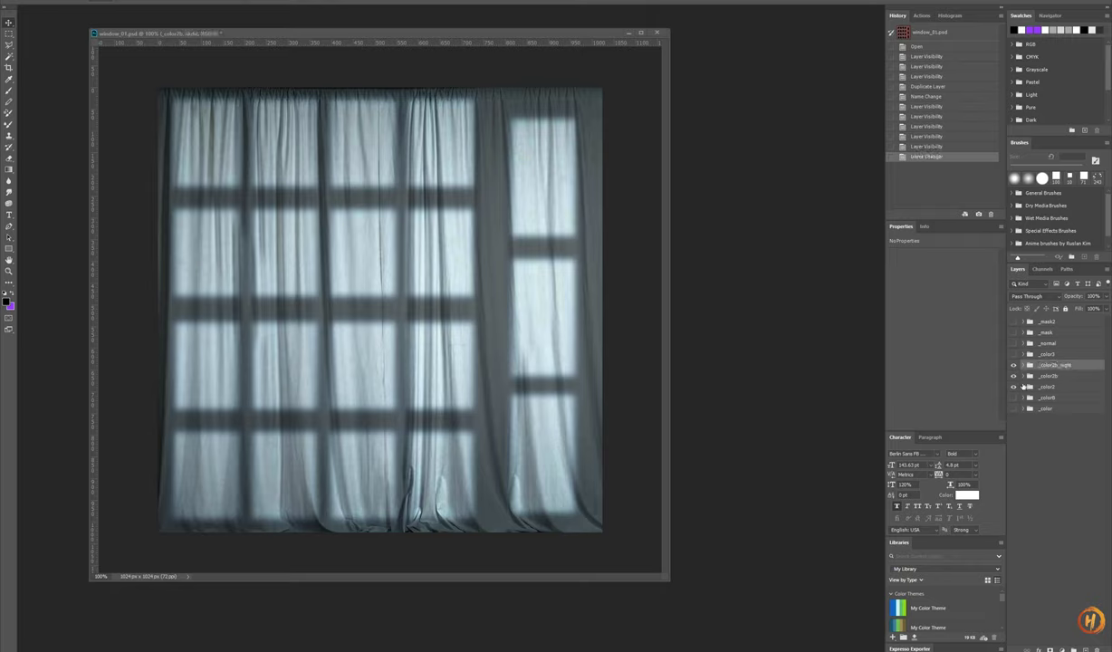